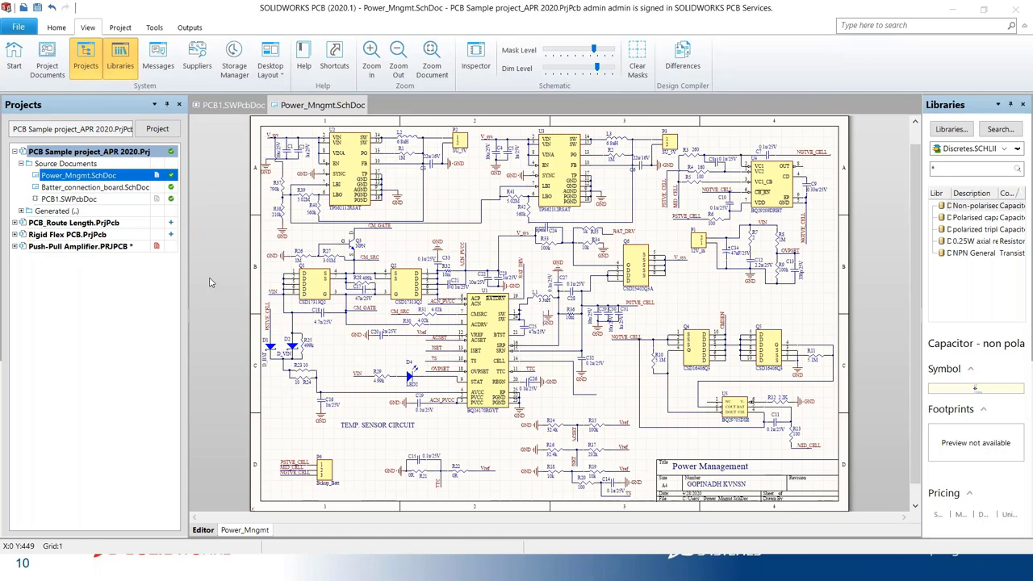
Look through the power port symbol gallery and close it without choosing one
click(57, 29)
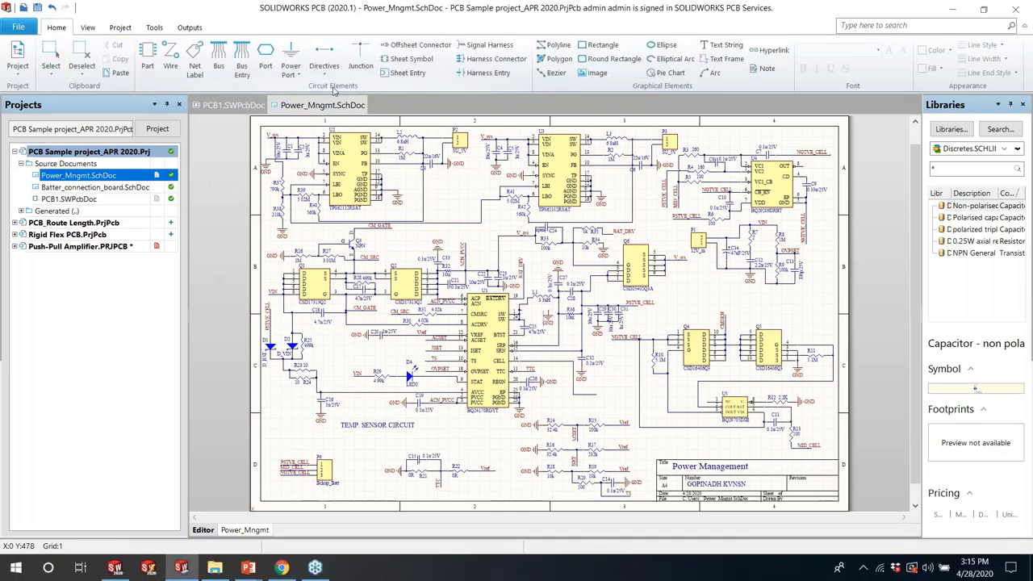
click(292, 71)
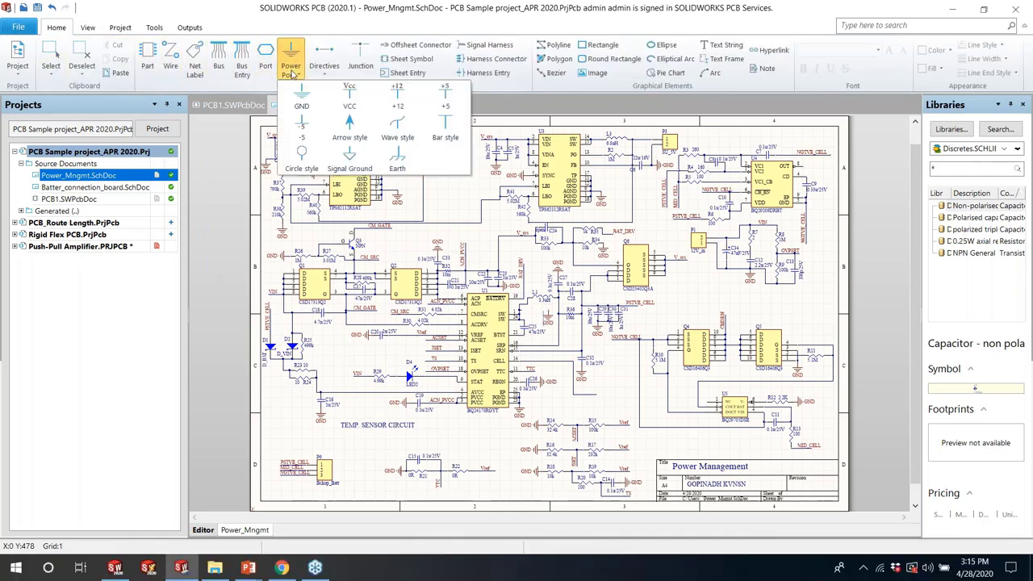
click(212, 135)
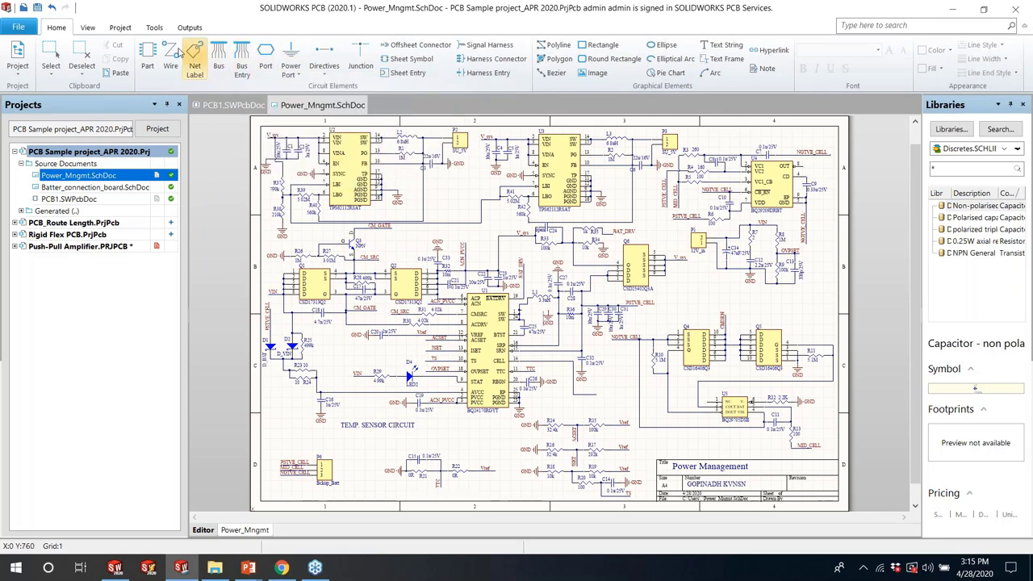
Place one Component_1 from Schlib1.SchLib near the top, between the two upper ICs
click(149, 65)
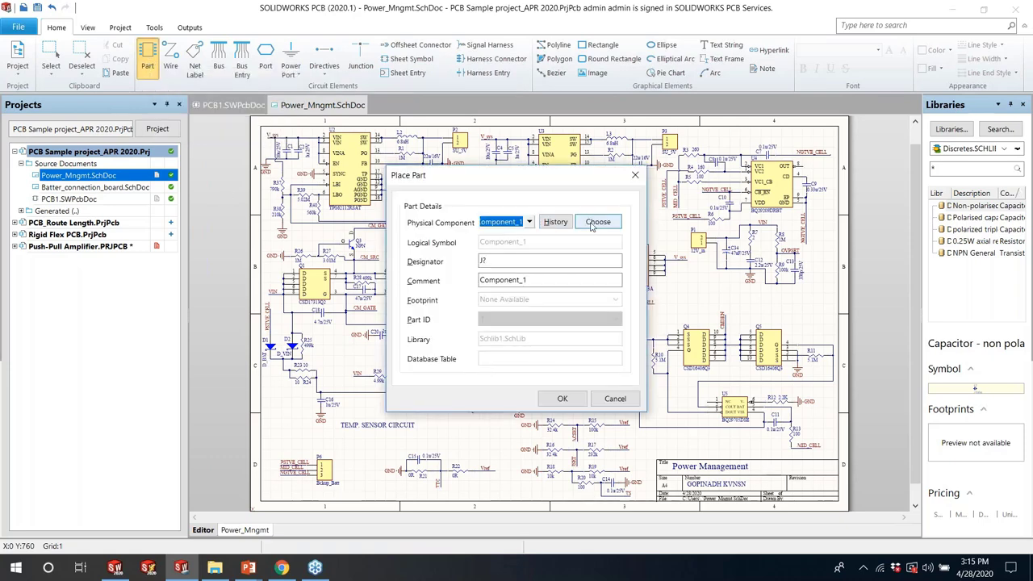
click(598, 221)
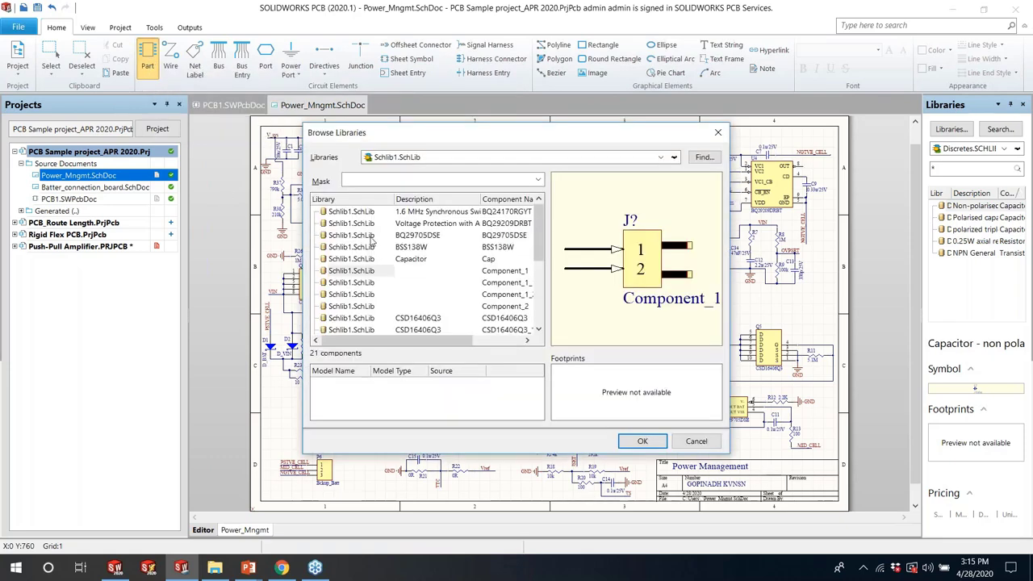
click(375, 271)
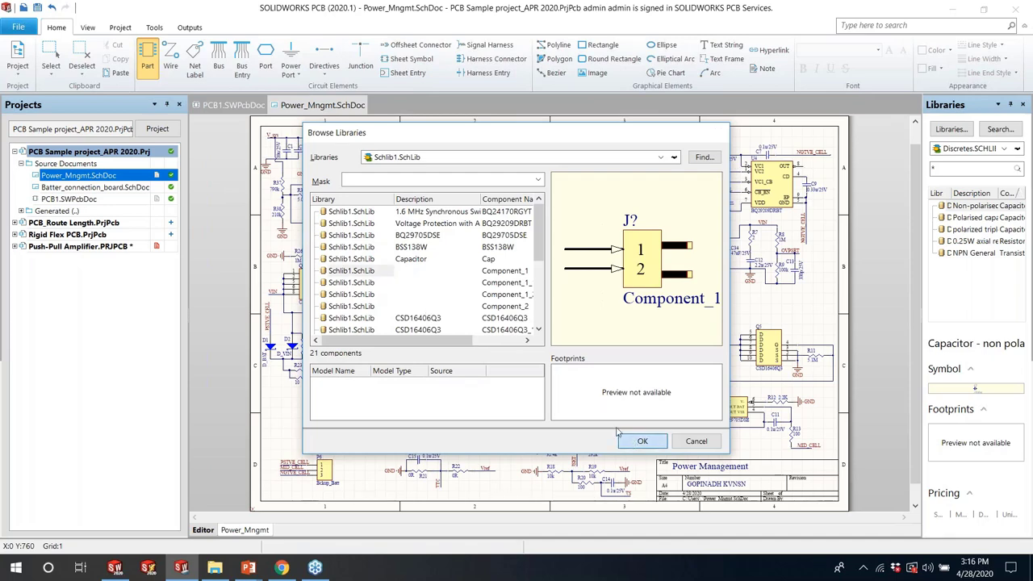
click(637, 442)
click(562, 399)
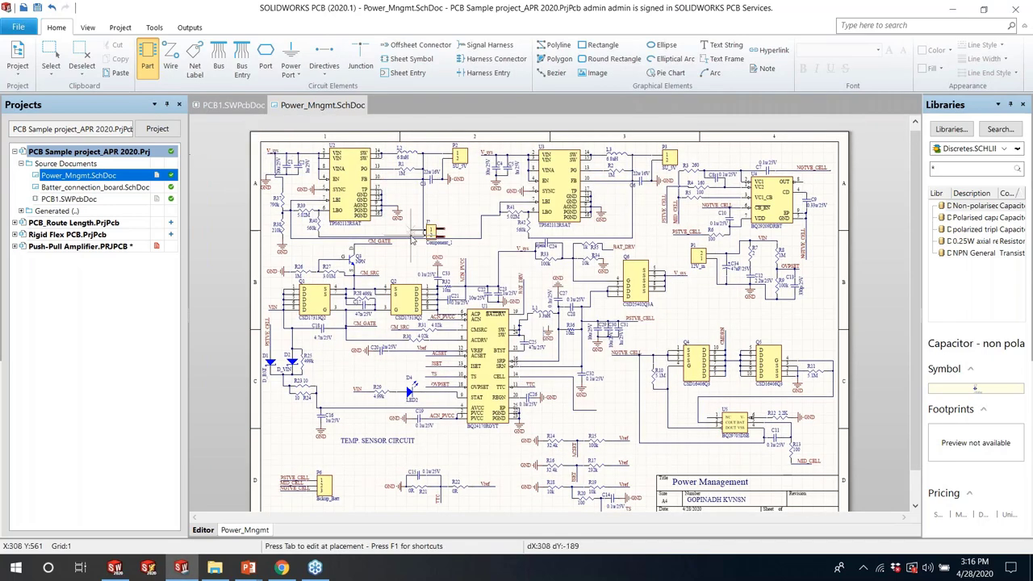
click(434, 221)
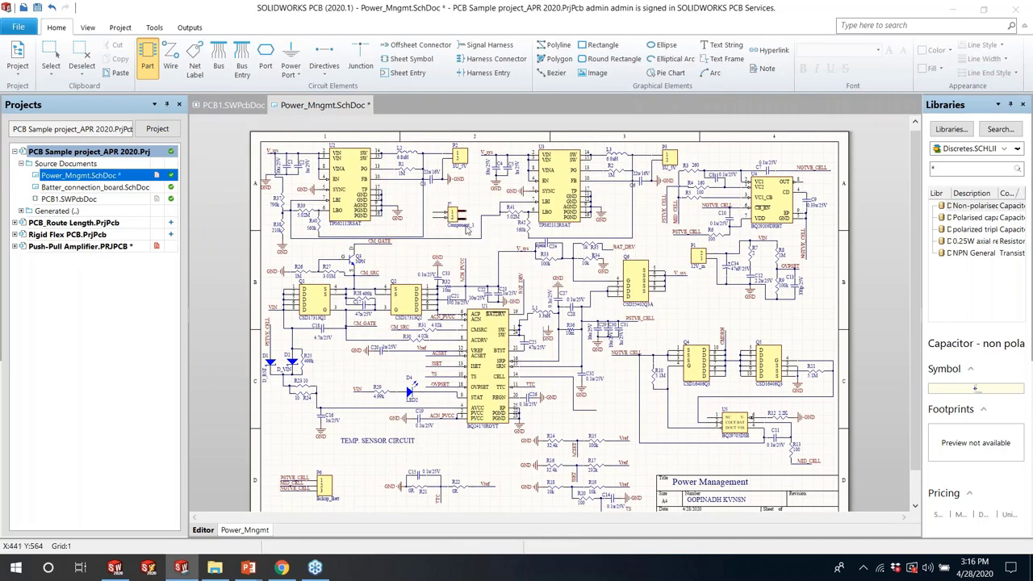
key(Escape)
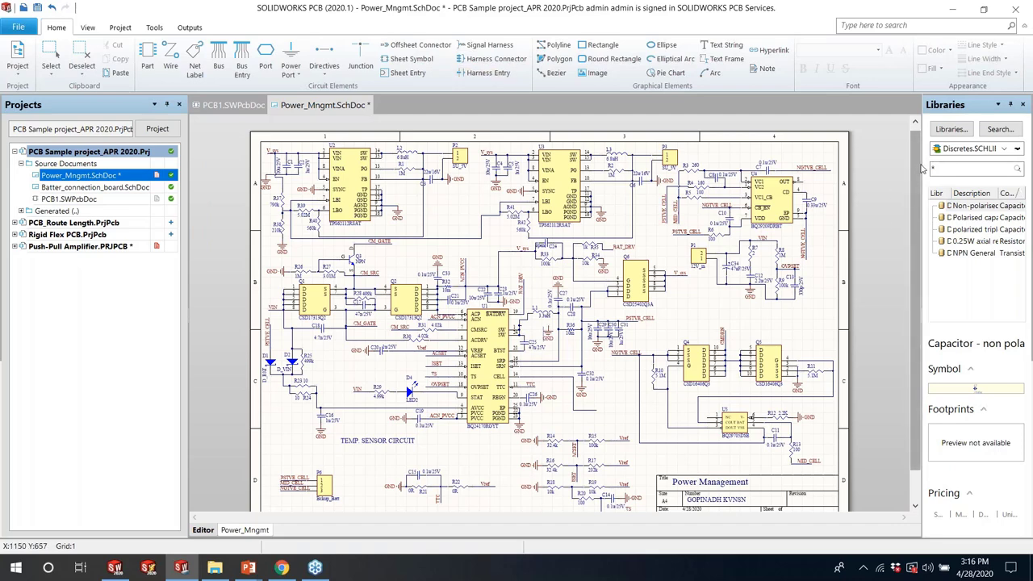
Widen the Libraries panel, switch it to Schlib1.SchLib, and open the installed libraries list
drag(922, 168, 849, 158)
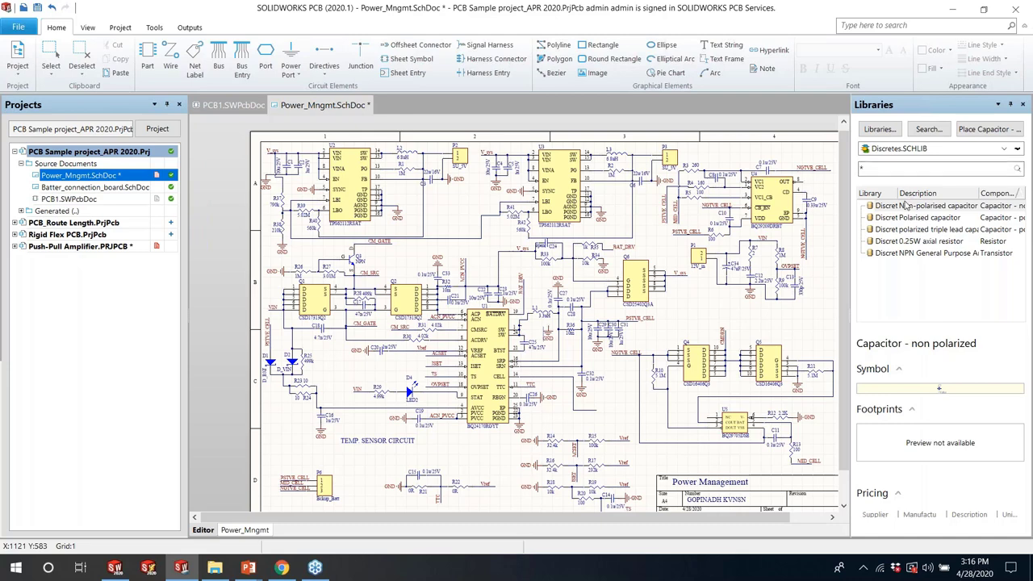
click(910, 150)
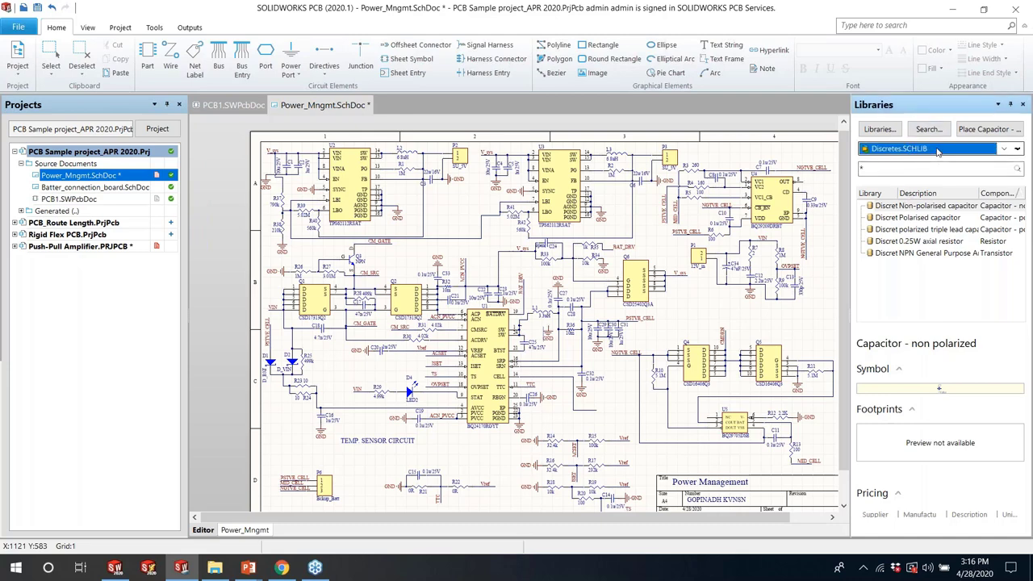
click(938, 151)
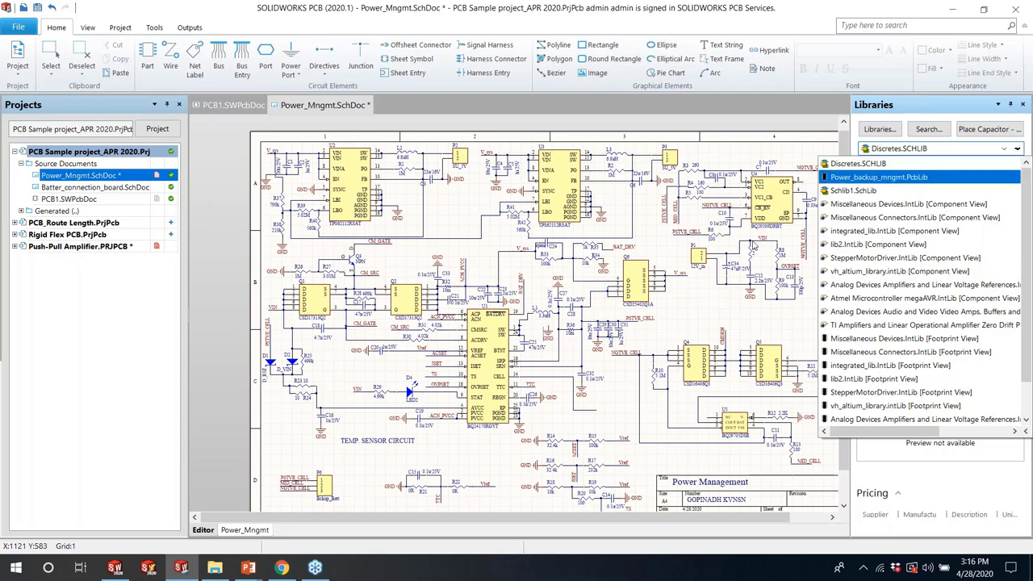
click(871, 192)
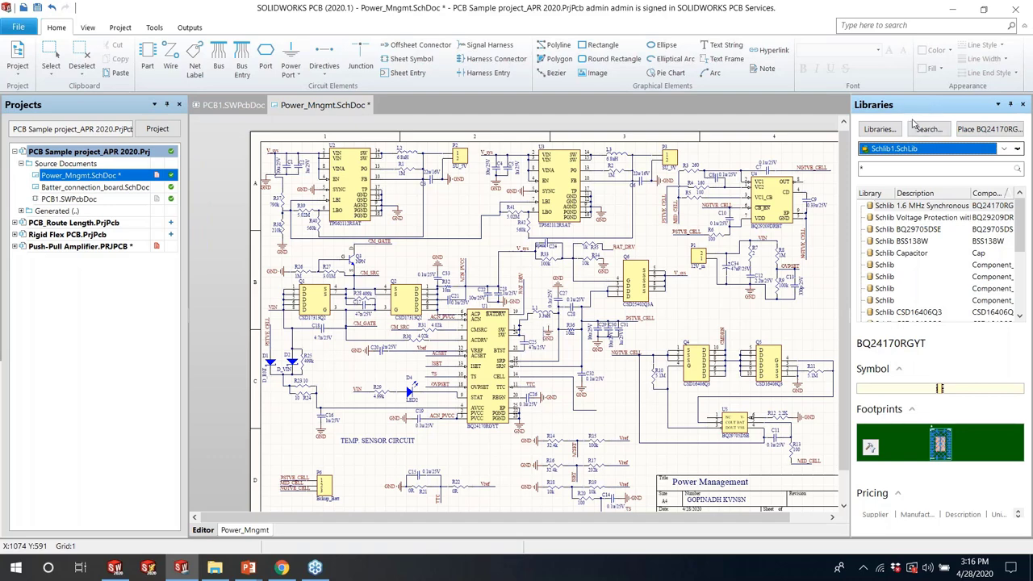
click(877, 131)
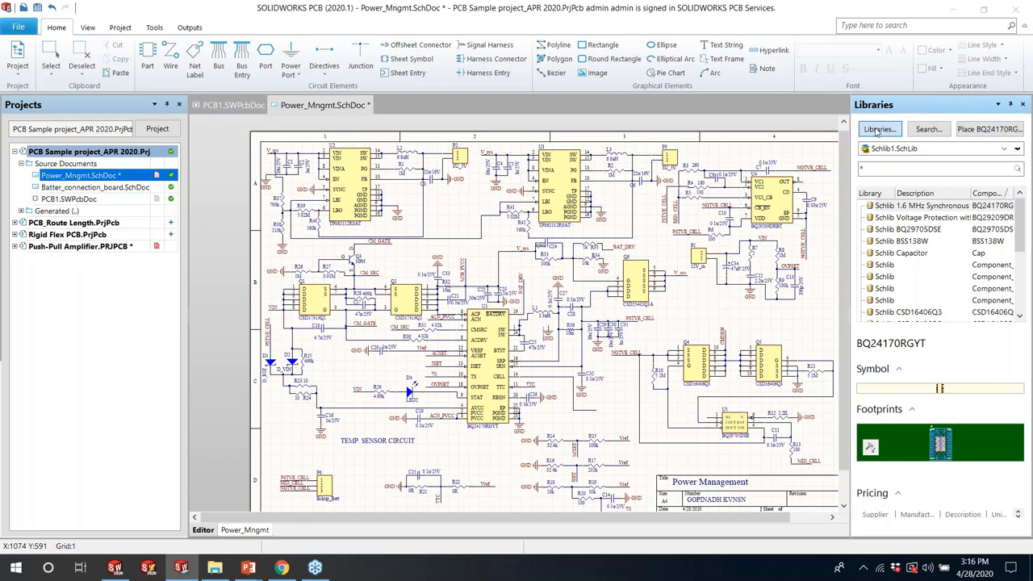
Review the installed libraries: TI Amplifiers, Discretes.SCHLIB and Analog Devices audio/video
scroll(436, 309, down, 5)
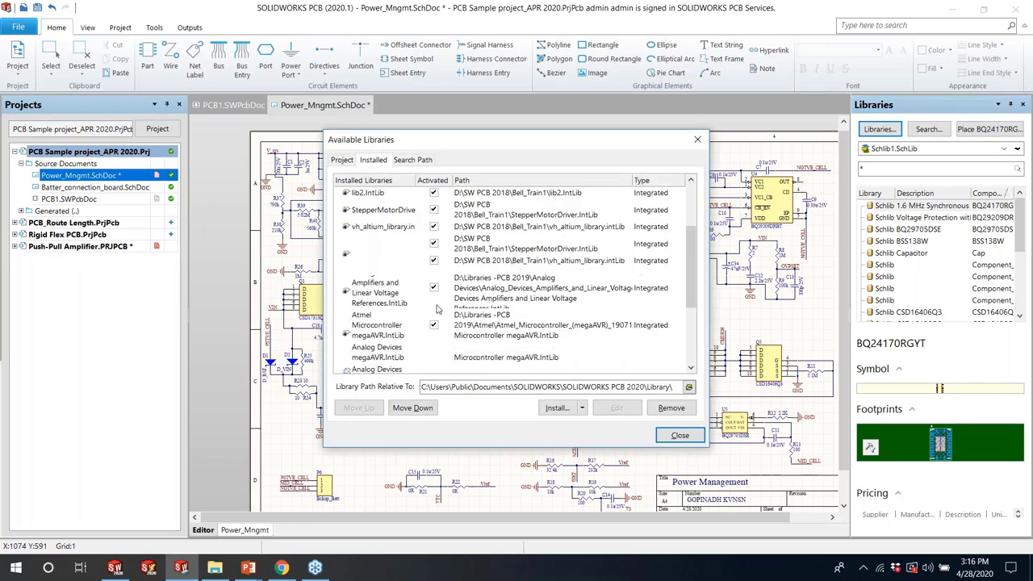
click(400, 297)
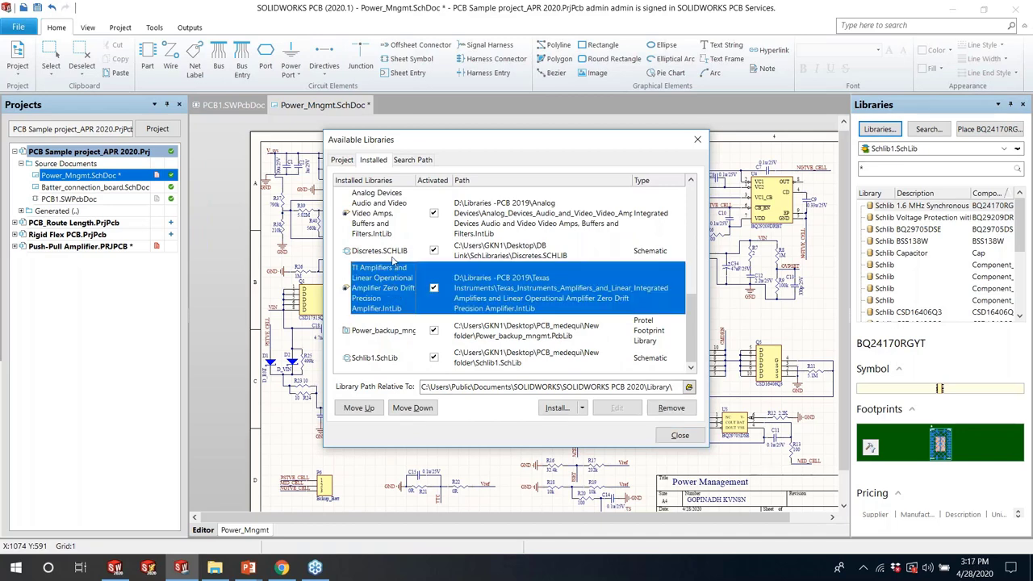
click(394, 255)
click(390, 219)
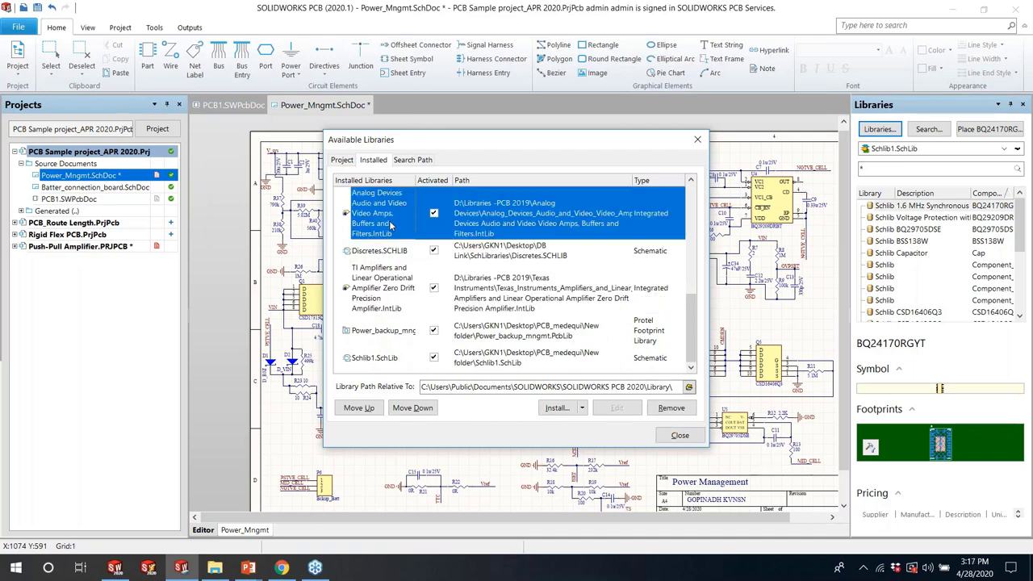
scroll(378, 272, up, 3)
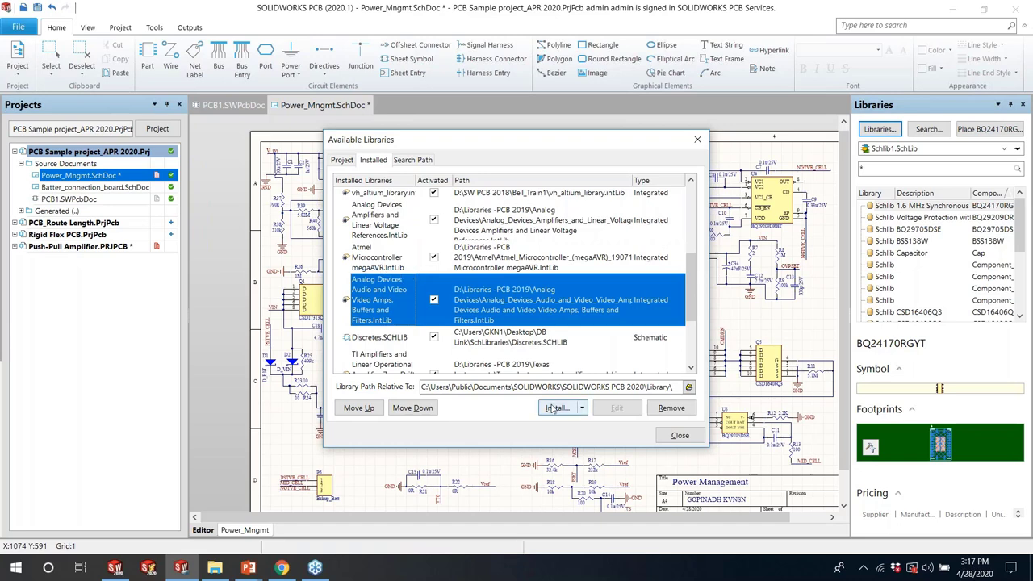
Start installing a library from file and open the Libraries -PCB 2019 folder on the D: drive
click(584, 409)
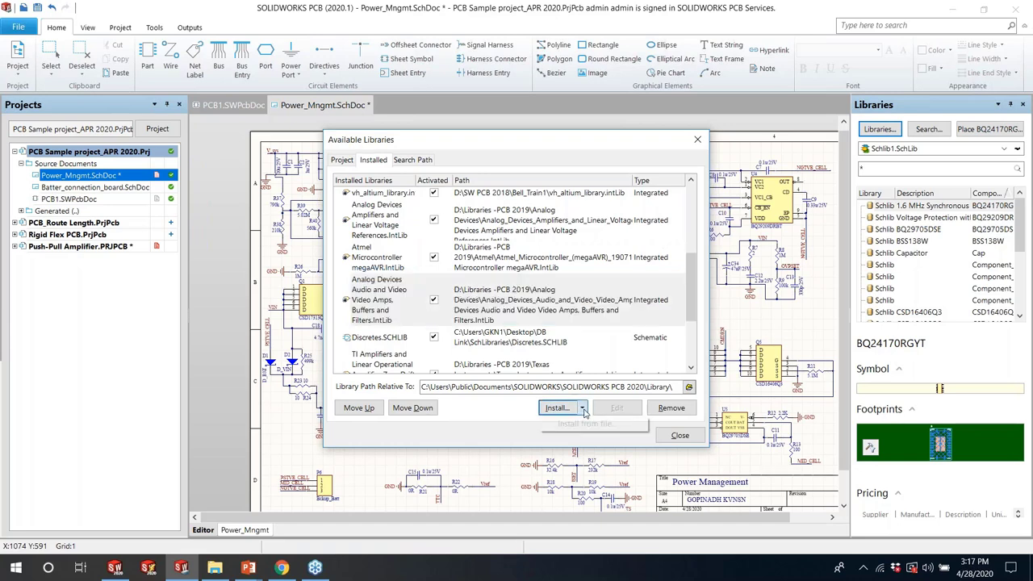
click(569, 425)
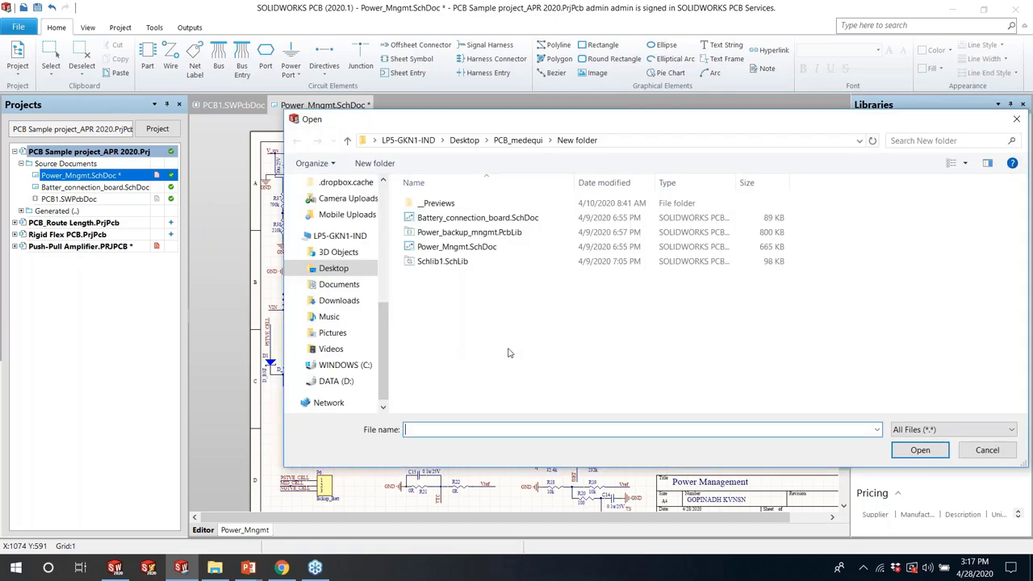
click(330, 379)
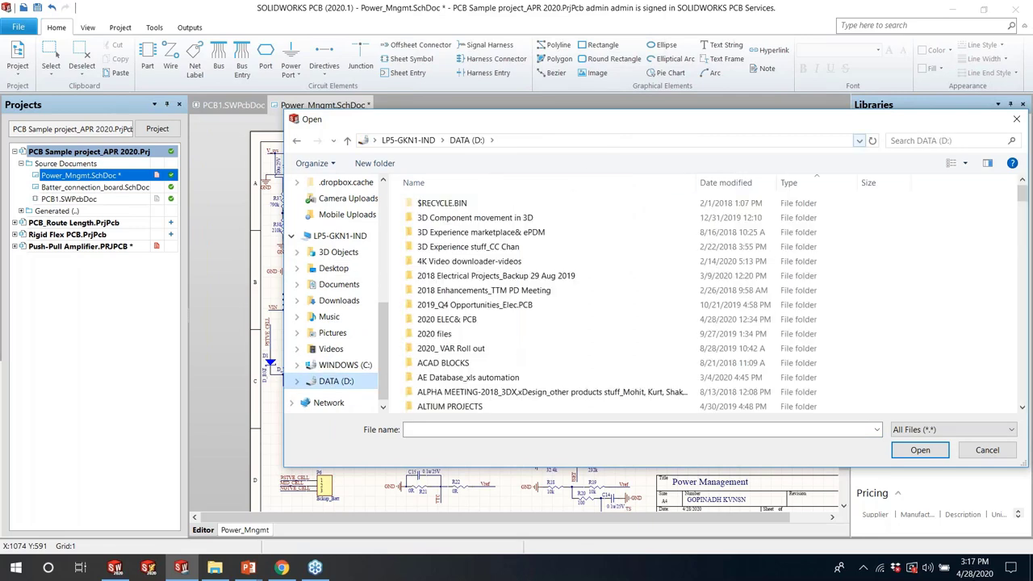
click(920, 140)
text(libra)
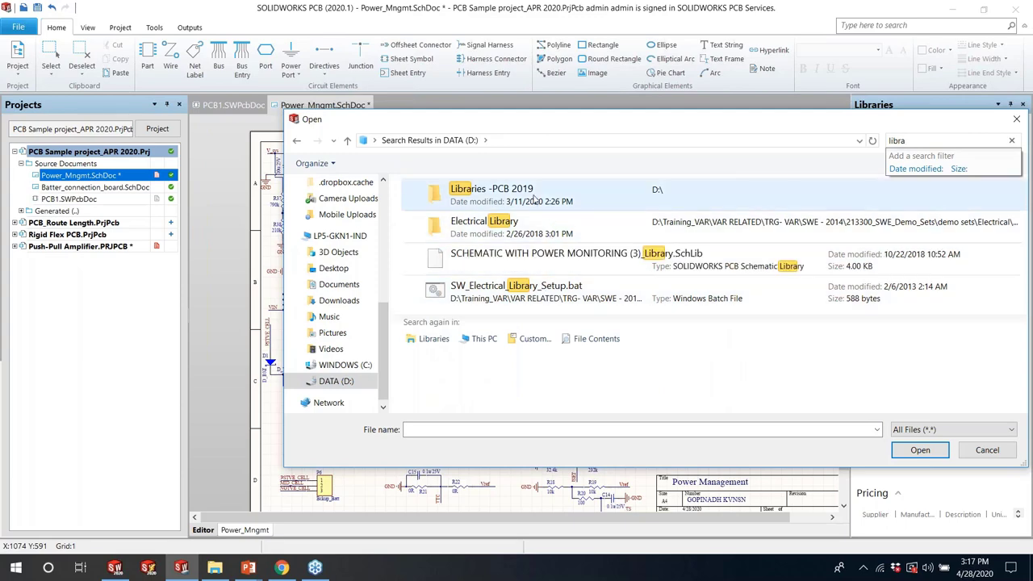
double_click(488, 188)
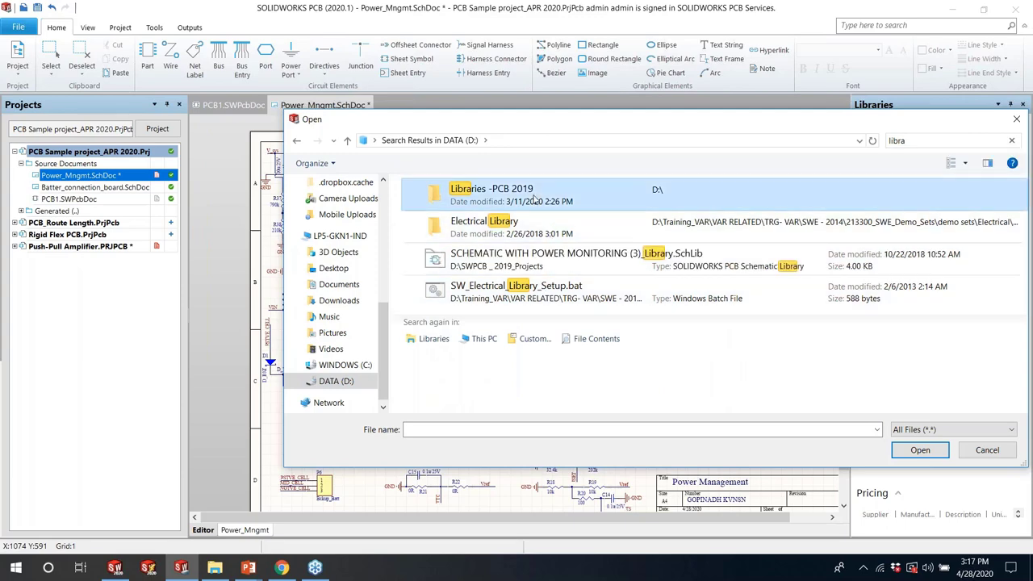
double_click(574, 122)
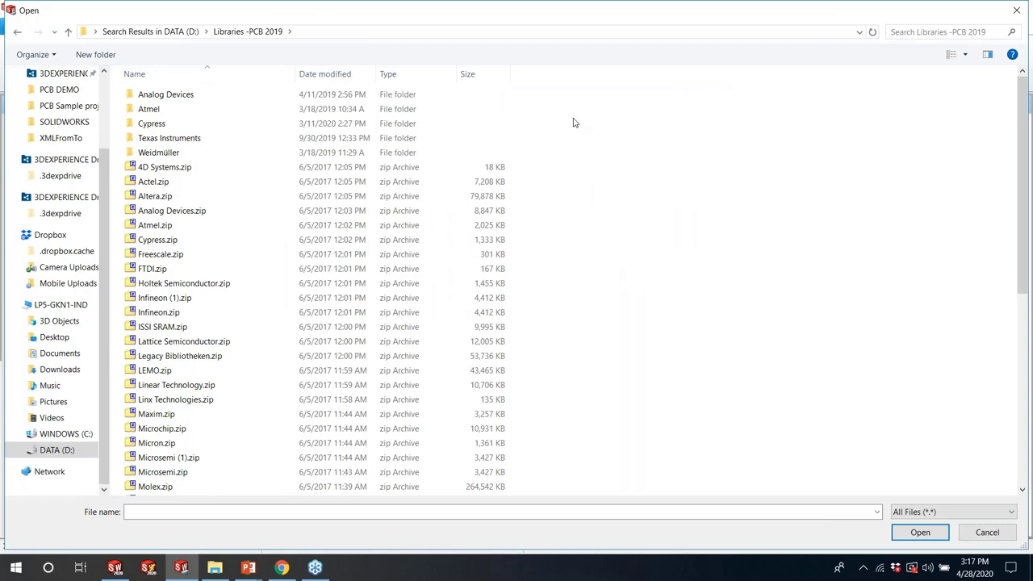
Browse vendor archives from 4D Systems.zip through Infineon, Microsemi, NXP, On Semiconductor, Panasonic and Samtec
click(175, 169)
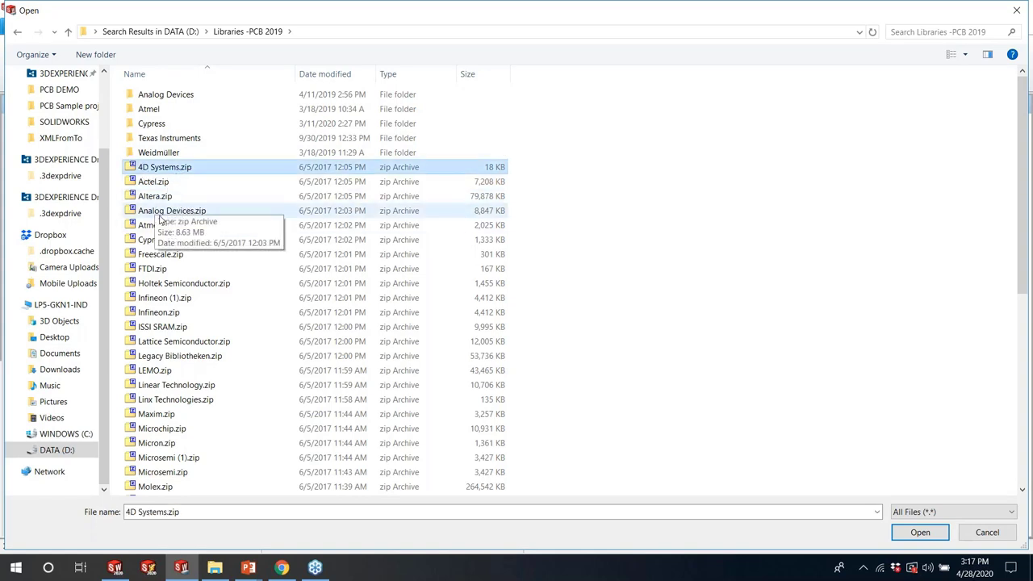
click(159, 297)
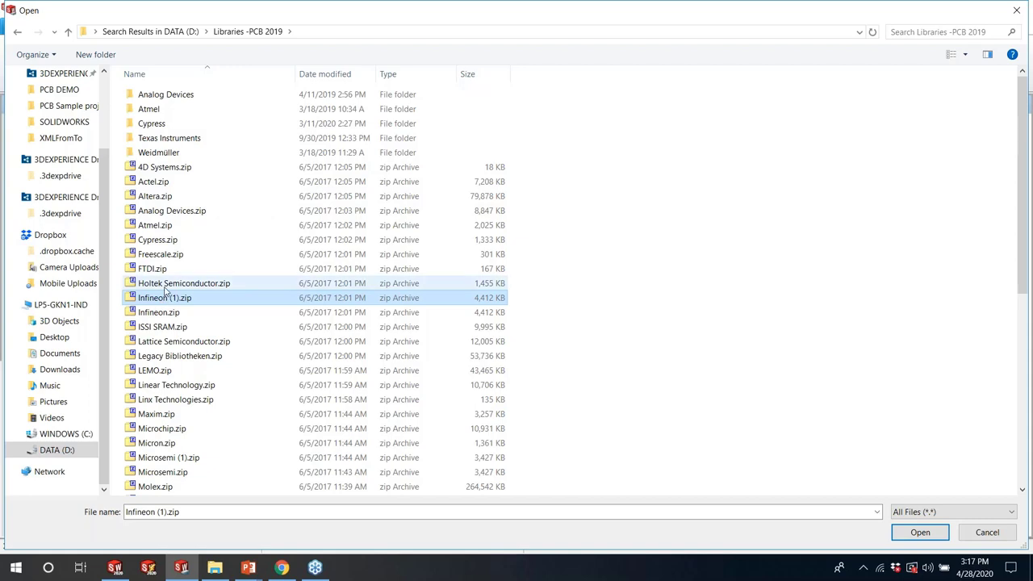
click(165, 288)
click(165, 357)
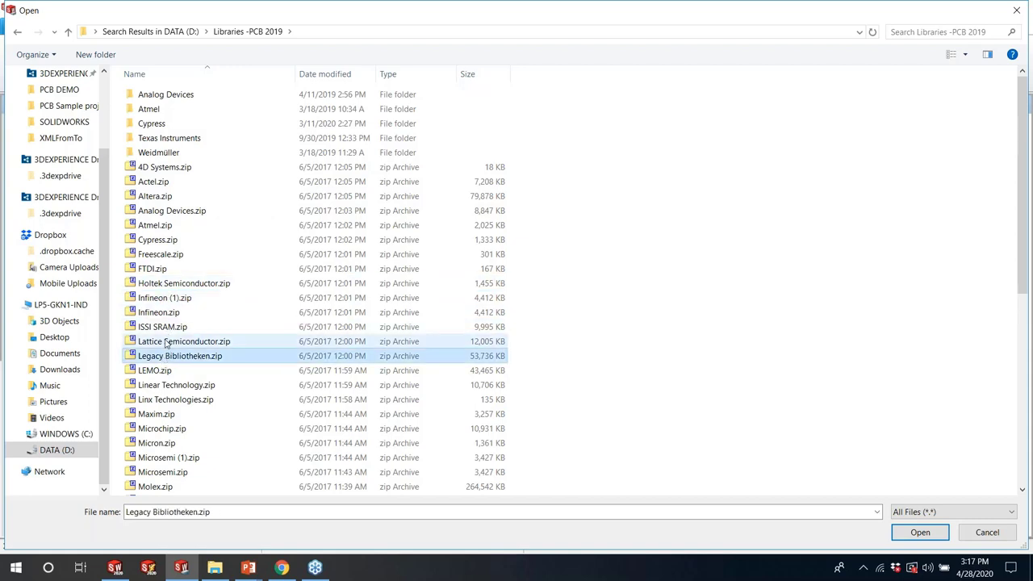
click(165, 342)
scroll(170, 331, down, 3)
scroll(171, 330, down, 1)
click(166, 284)
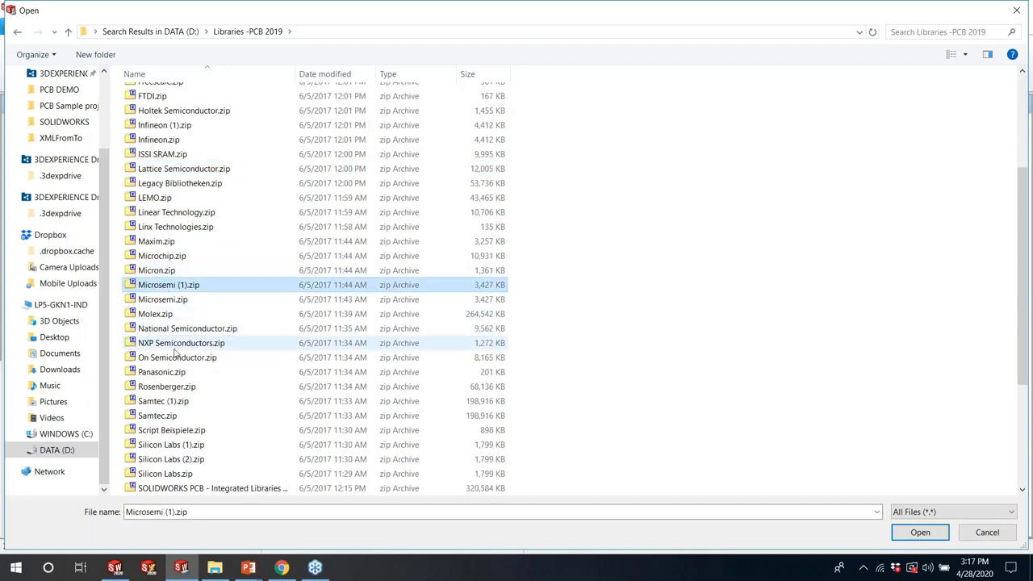
click(158, 343)
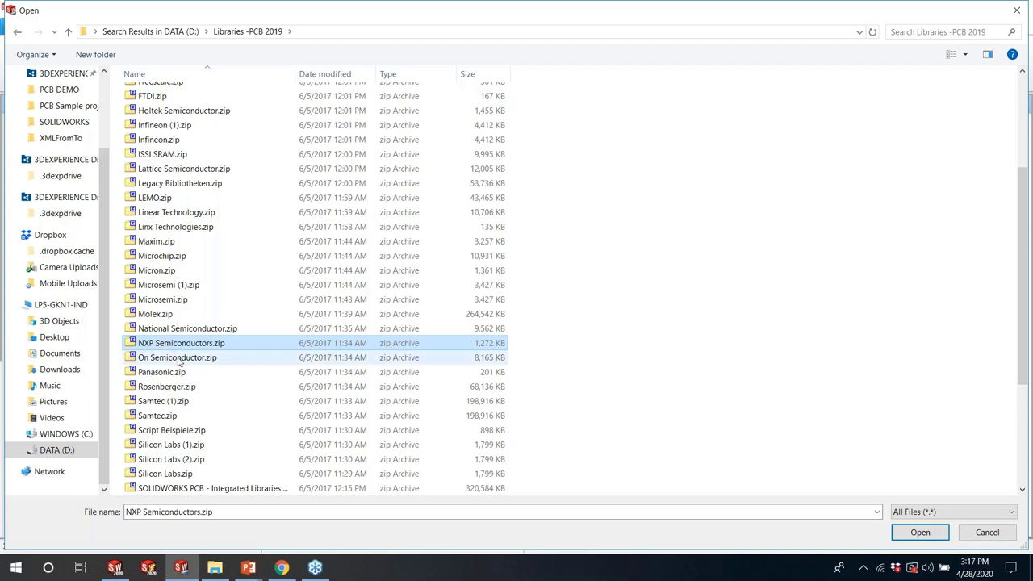
click(177, 361)
click(173, 373)
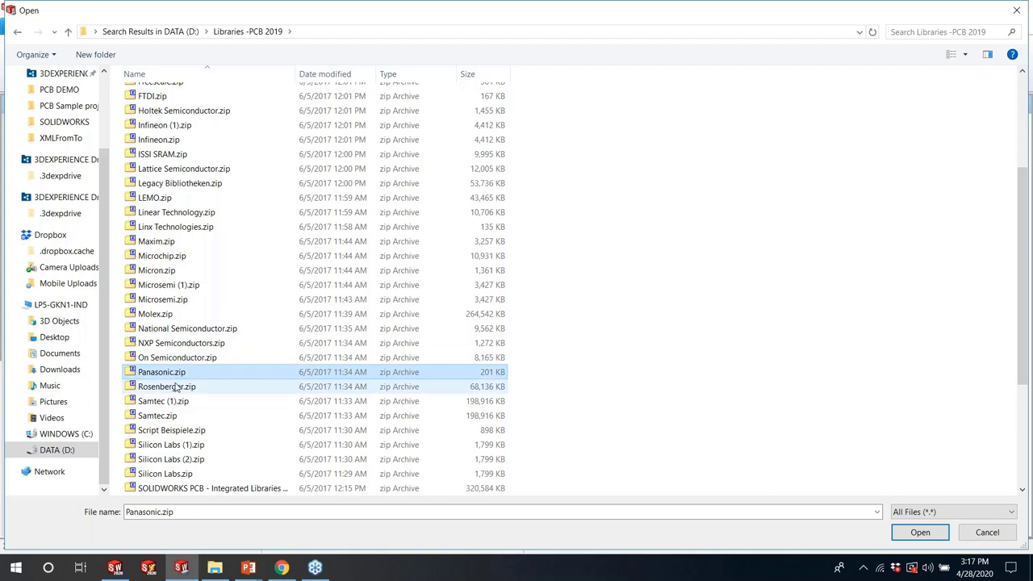
click(169, 402)
click(166, 417)
Browse Weidmüller, Texas Instruments, STMicroelectronics, Xilinx and Würth Elektronik archives, then cancel without installing
scroll(169, 417, down, 4)
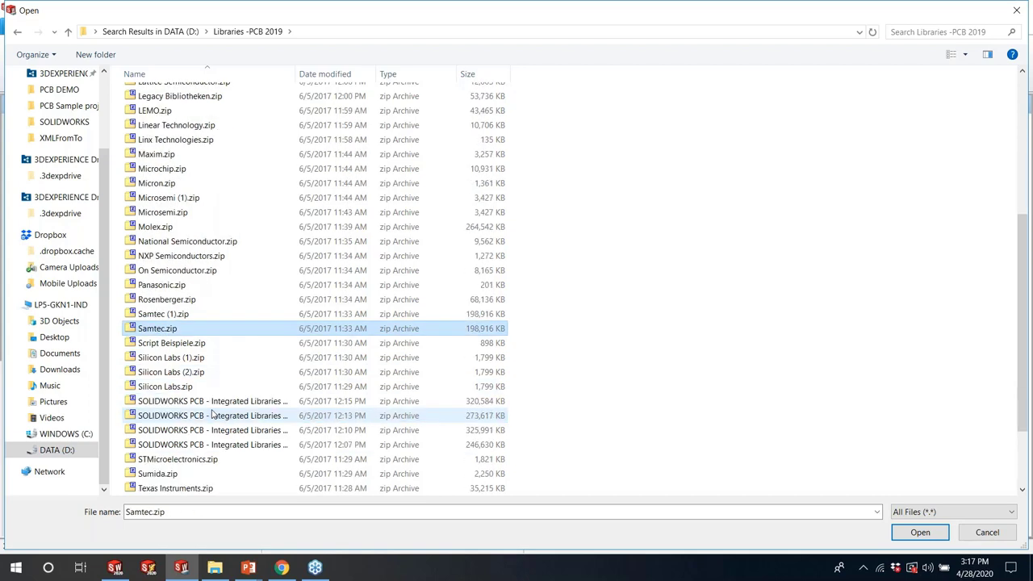
click(182, 416)
click(180, 403)
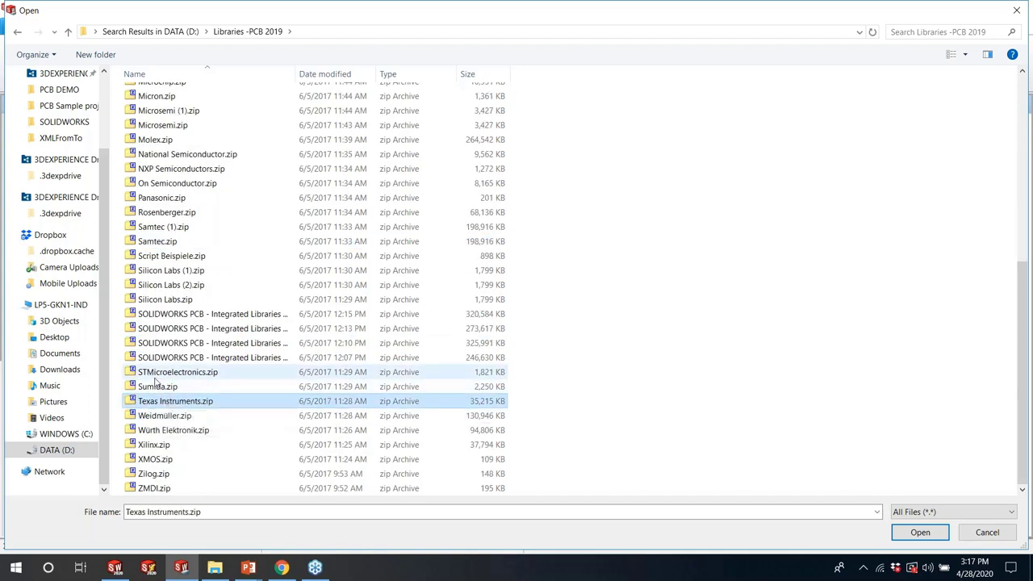
click(182, 373)
click(158, 445)
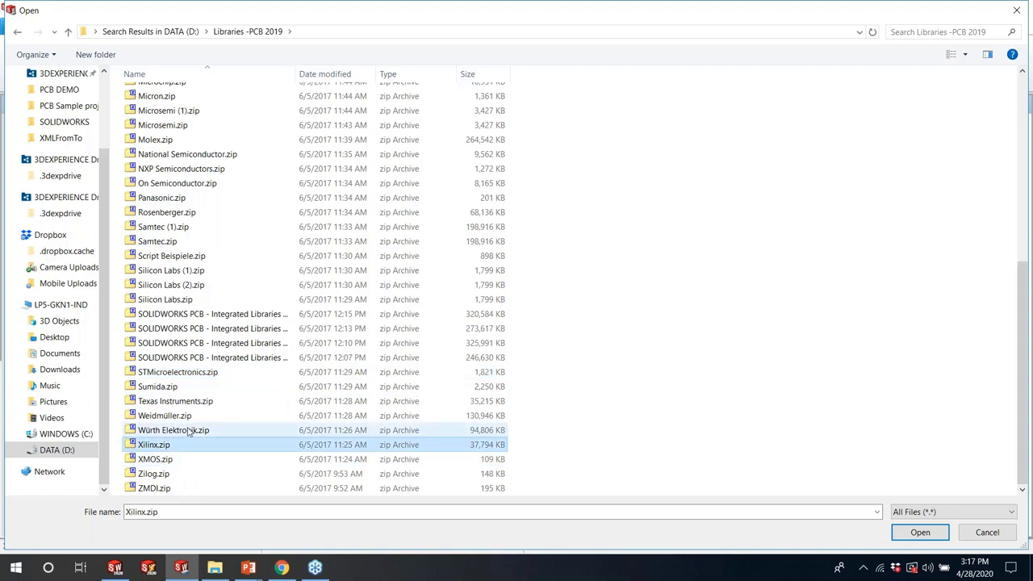
click(166, 430)
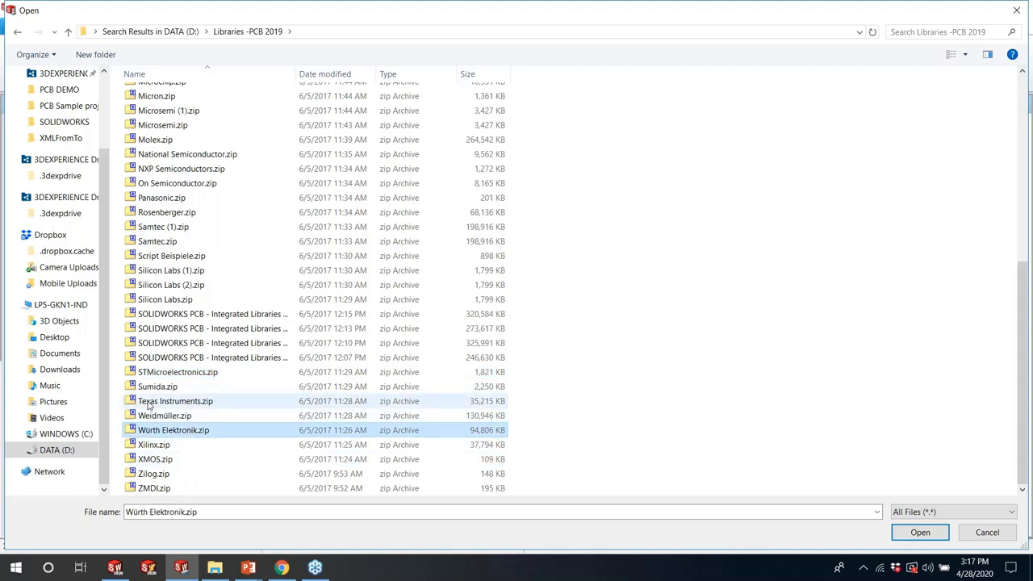
click(999, 536)
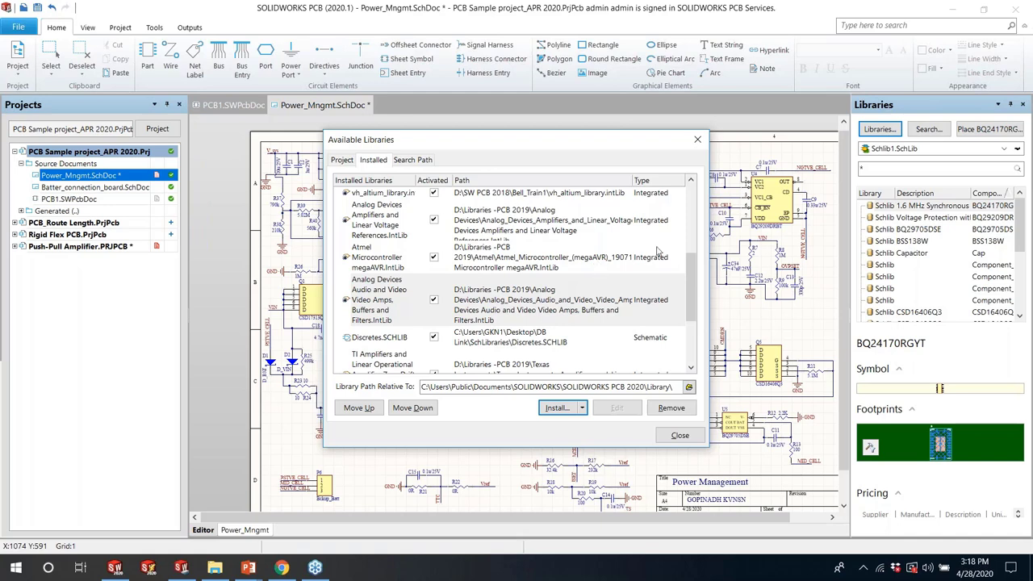
Close Available Libraries and show the Schlib1.SchLib parts in the Libraries panel
click(680, 436)
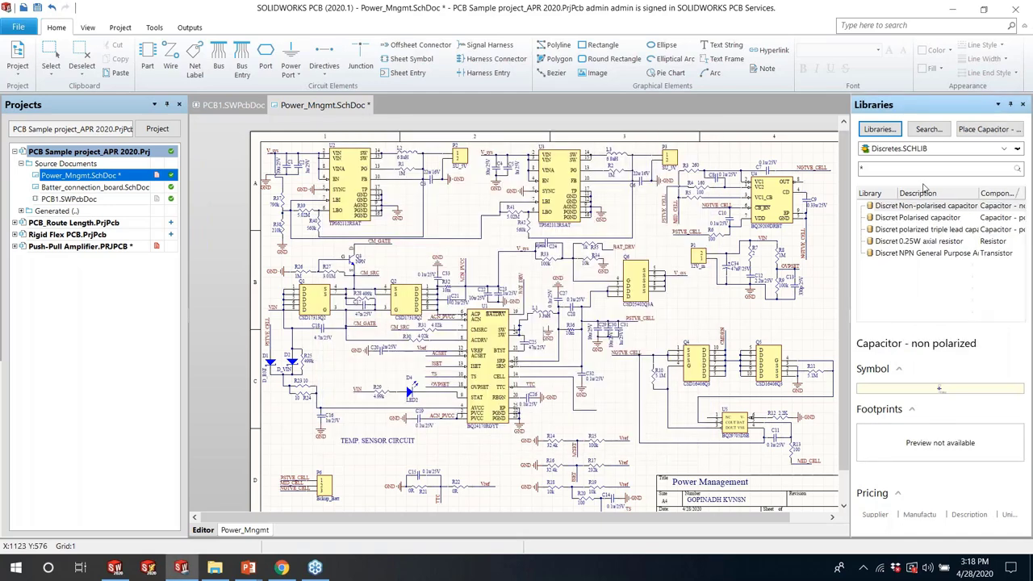
click(943, 150)
click(882, 192)
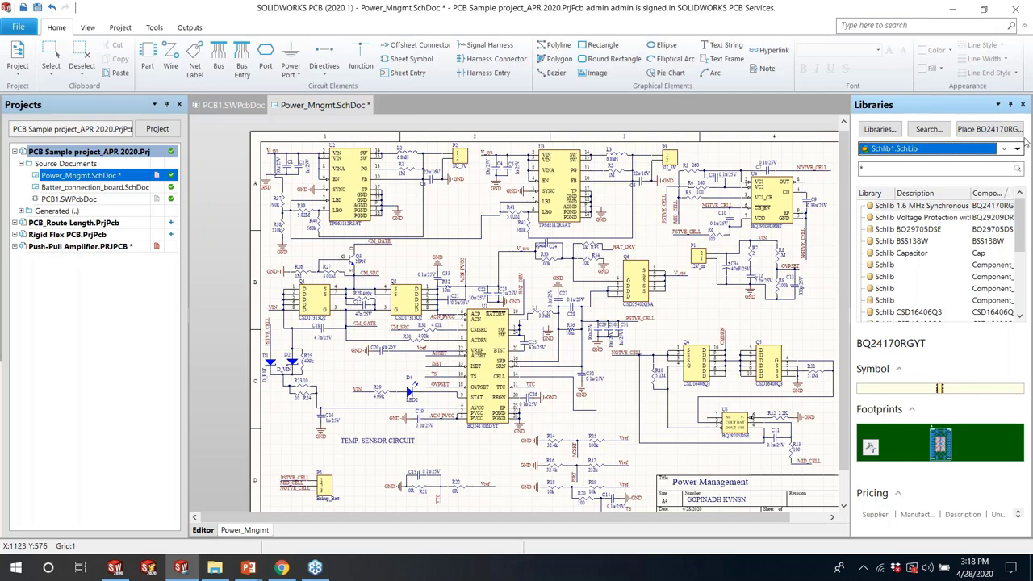
Place the two-pin Component_ connector J? beside C32
click(922, 266)
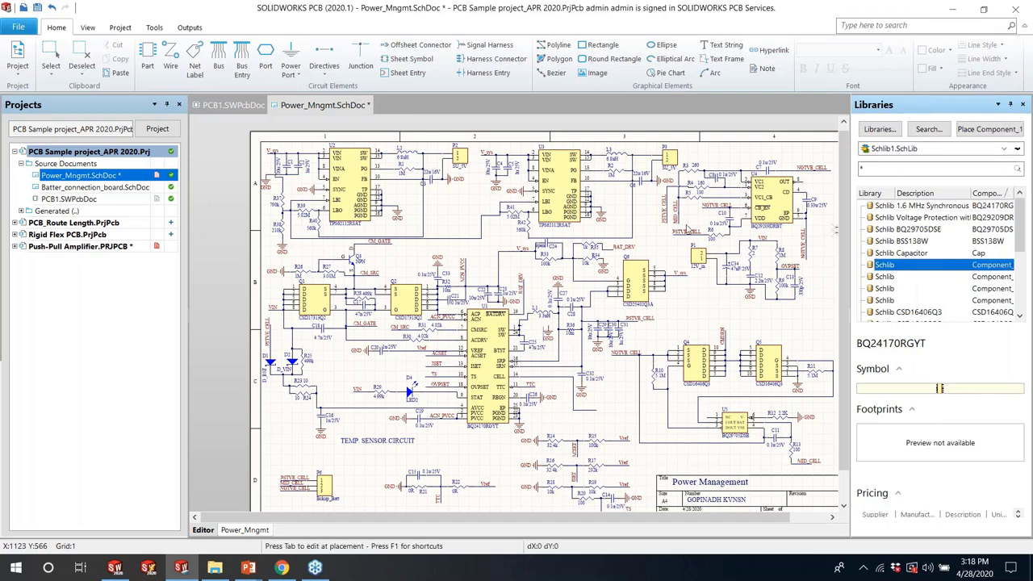
double_click(922, 267)
key(Page_Up)
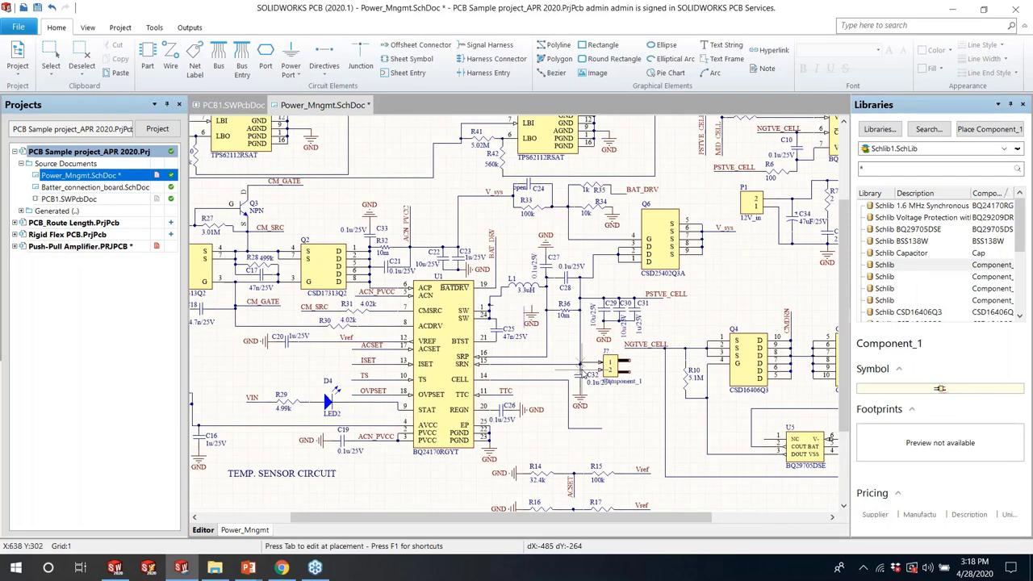
key(Page_Up)
key(Page_Down)
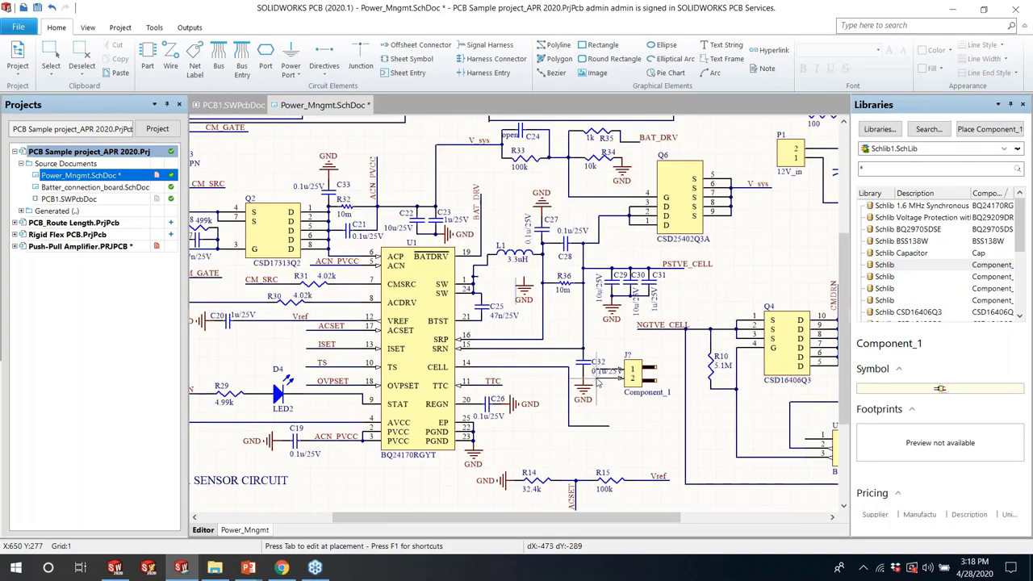
key(Page_Up)
click(637, 398)
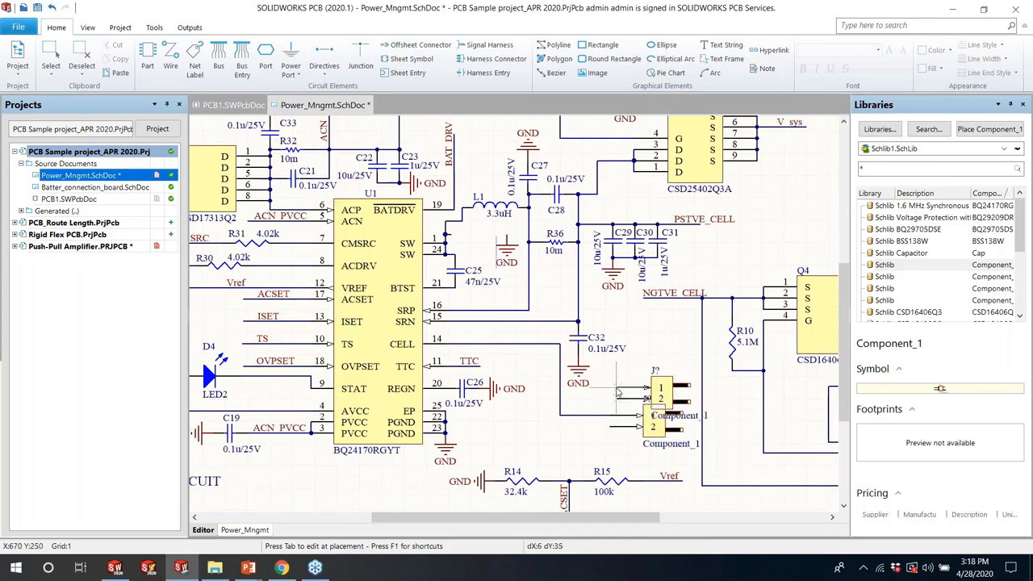
key(Escape)
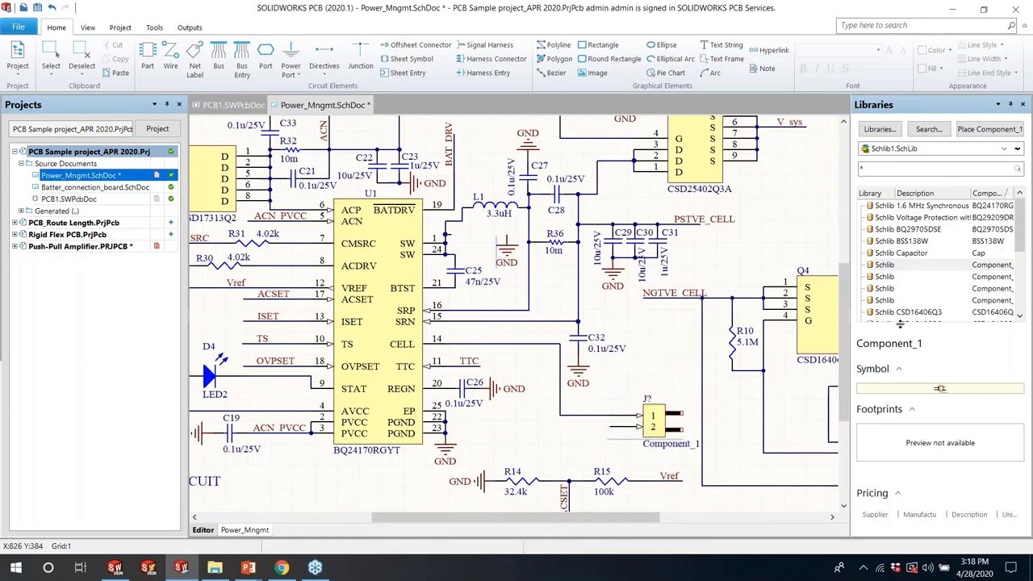
Place Schottky diode D3 onto the TTC line
scroll(920, 315, down, 1)
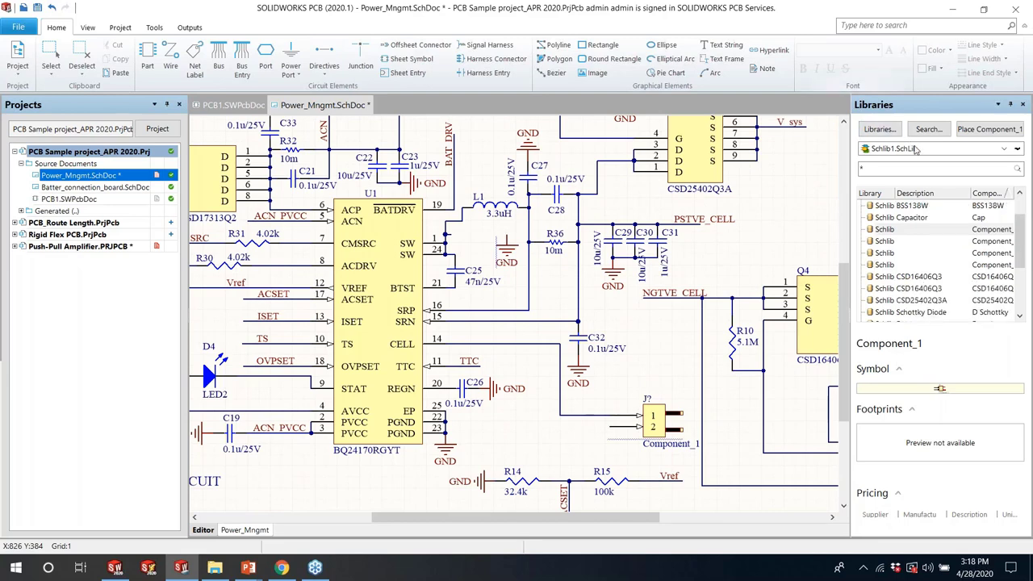
click(932, 277)
scroll(932, 292, down, 1)
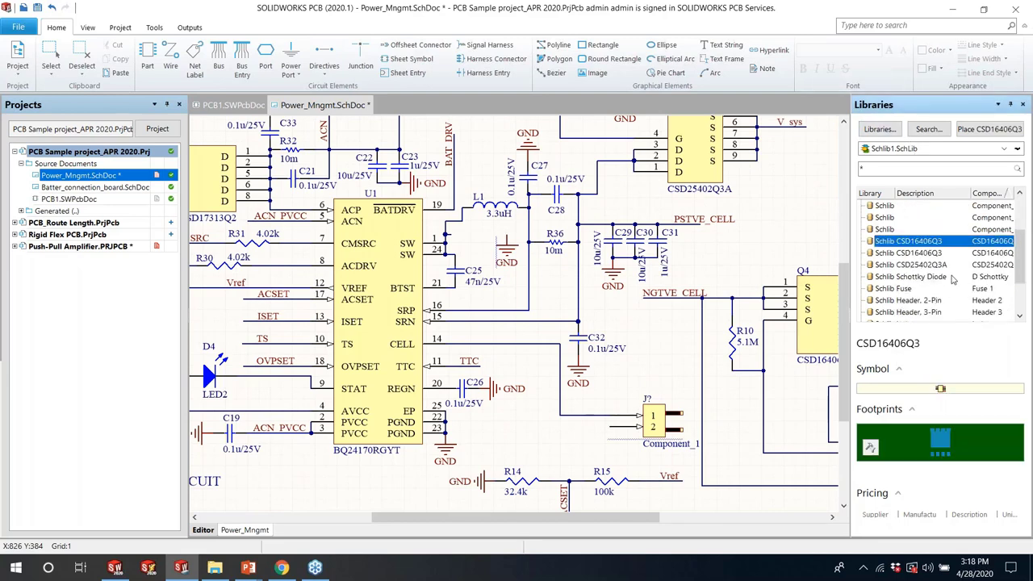
double_click(954, 277)
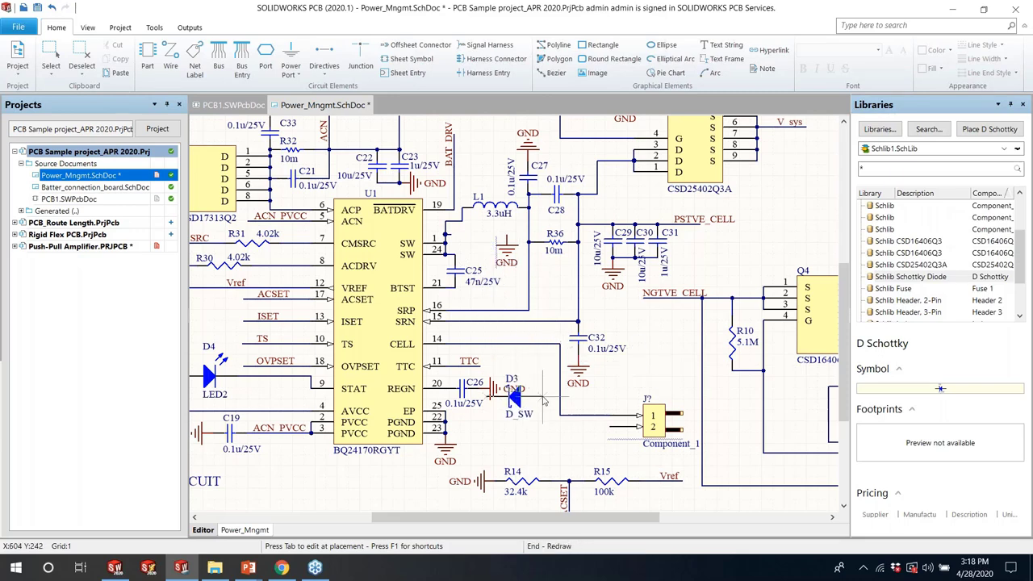
click(540, 368)
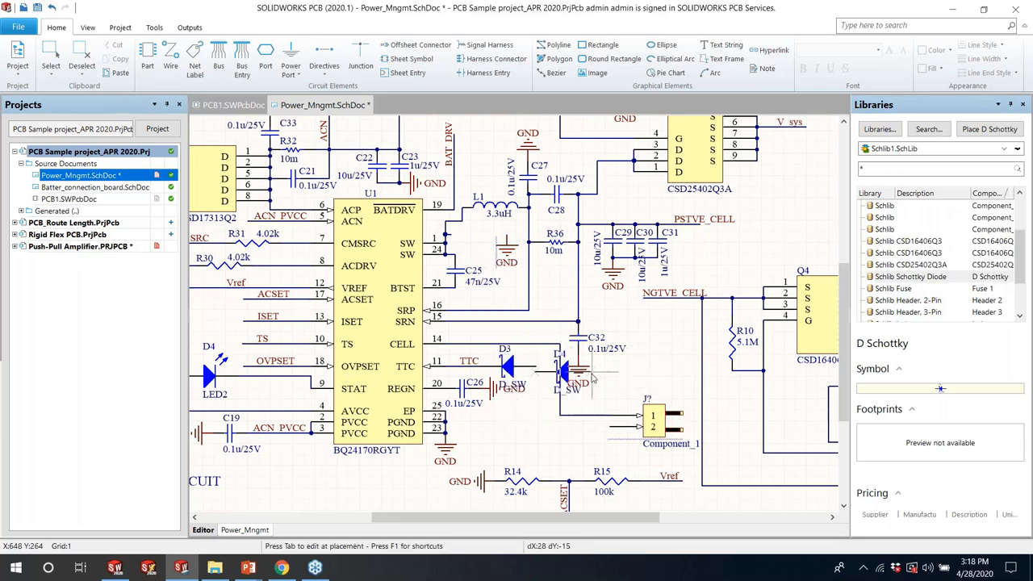
key(Escape)
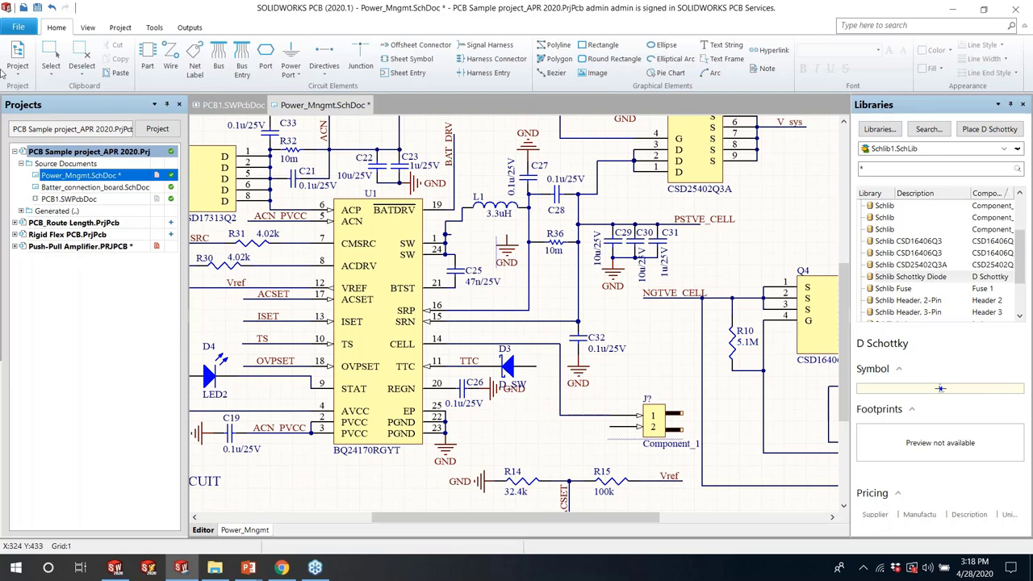
Wire diode D3 down and across to pin 1 of connector J?
click(170, 58)
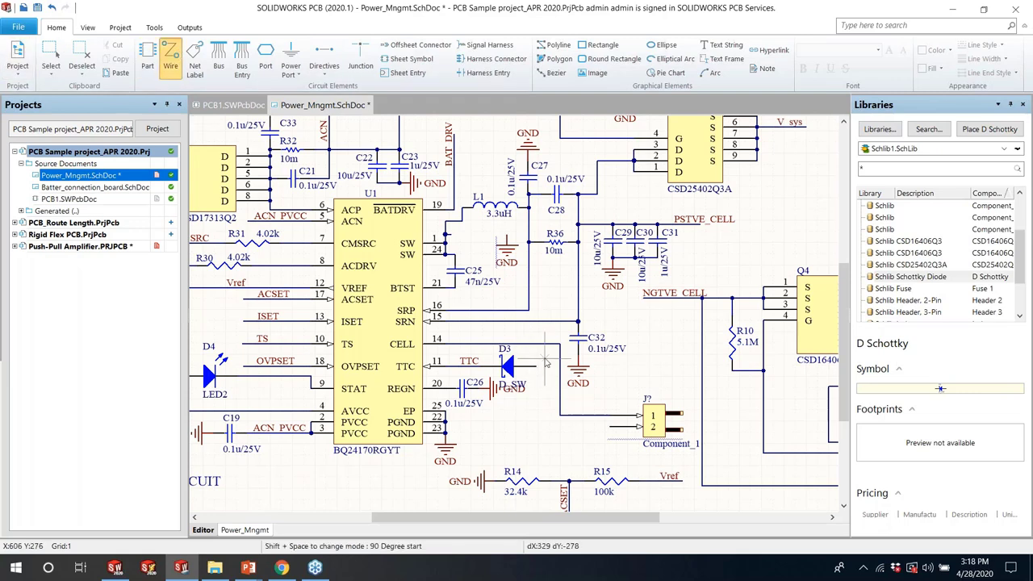
click(546, 432)
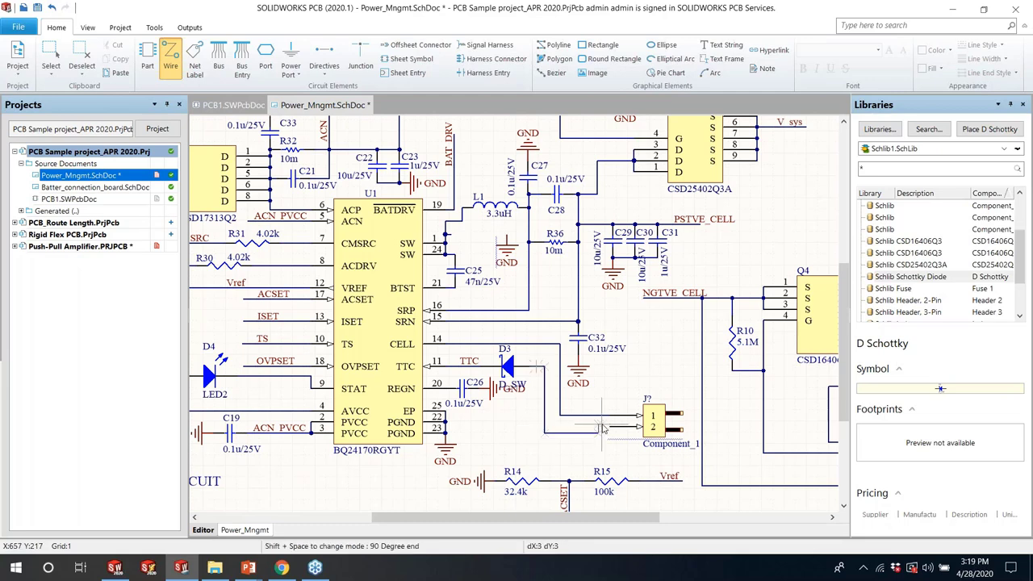
click(611, 432)
key(Escape)
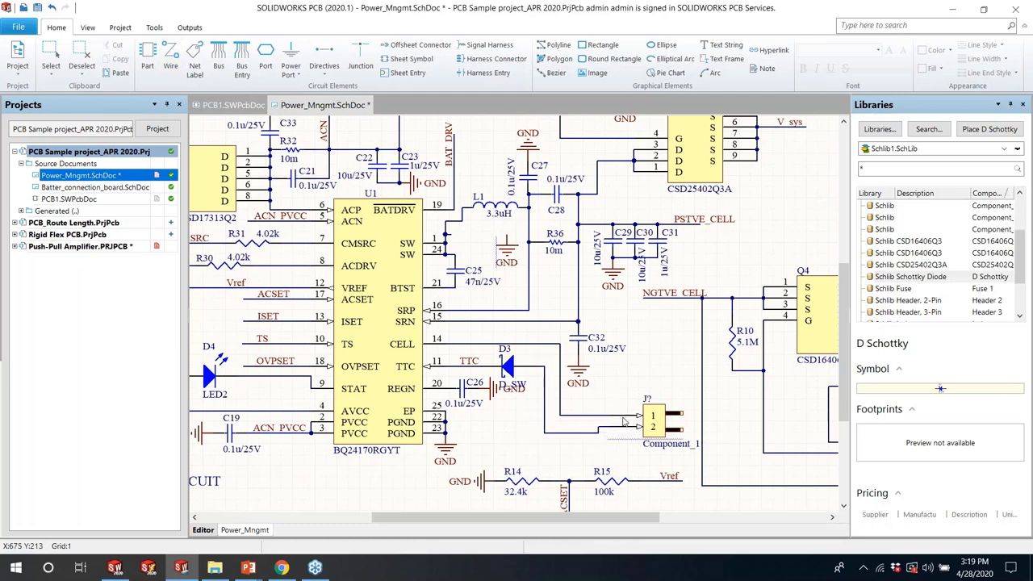
Drag the generic Schlib part onto the sheet and place it as Q1 near the top
ctrl+scroll(589, 367, down, 1)
ctrl+scroll(589, 367, down, 5)
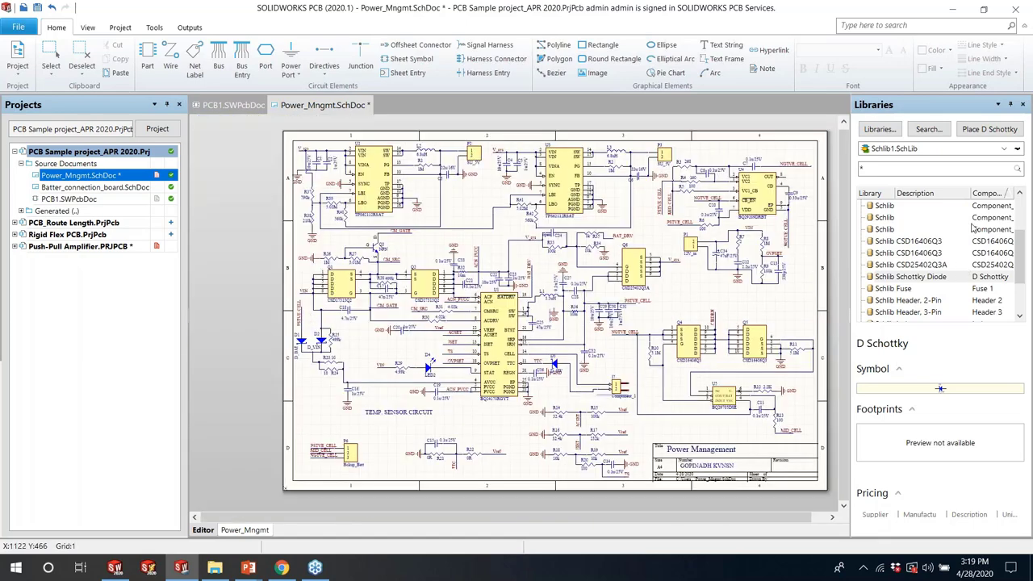
drag(940, 205, 598, 297)
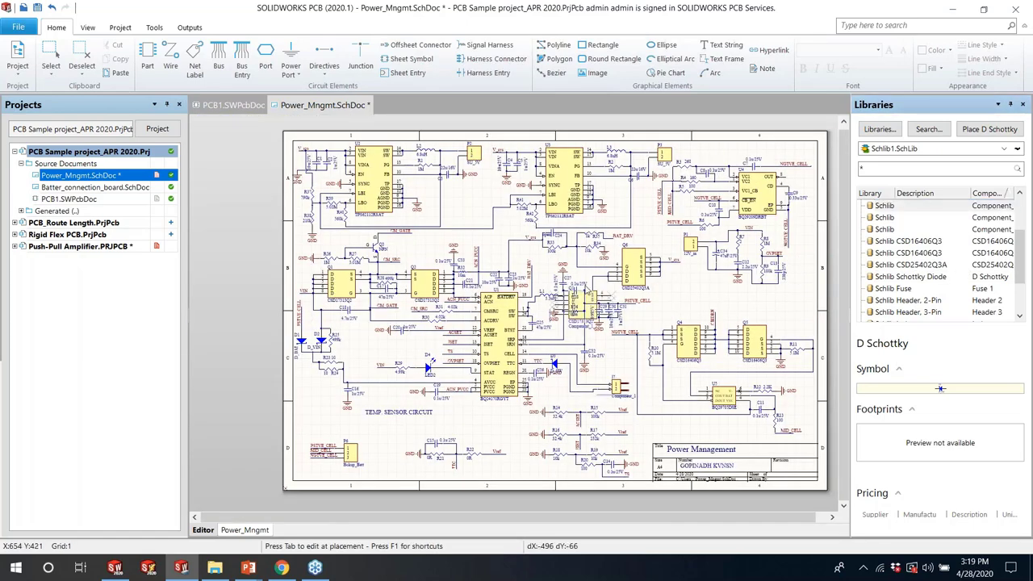
ctrl+scroll(561, 360, up, 2)
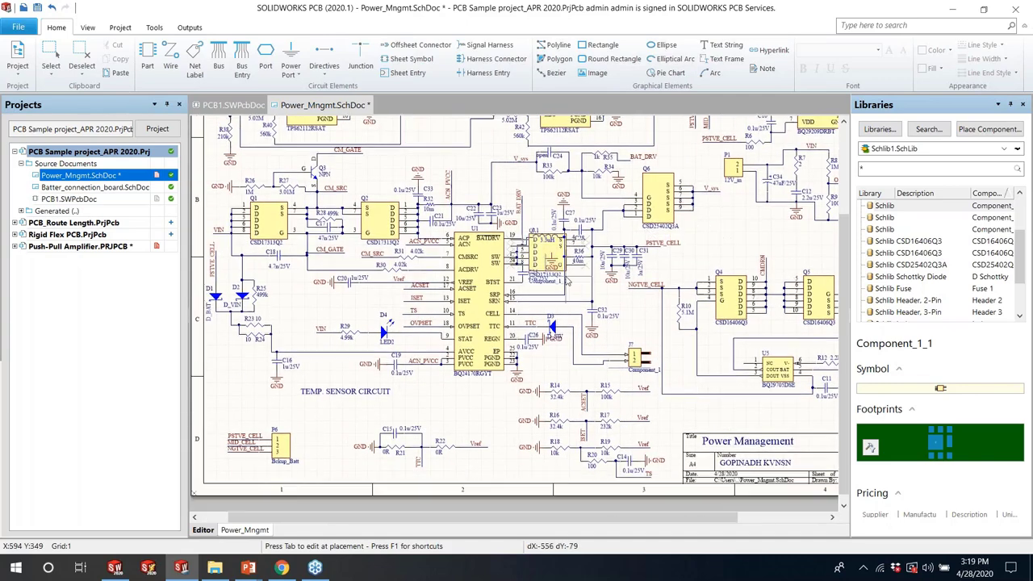
scroll(548, 295, up, 2)
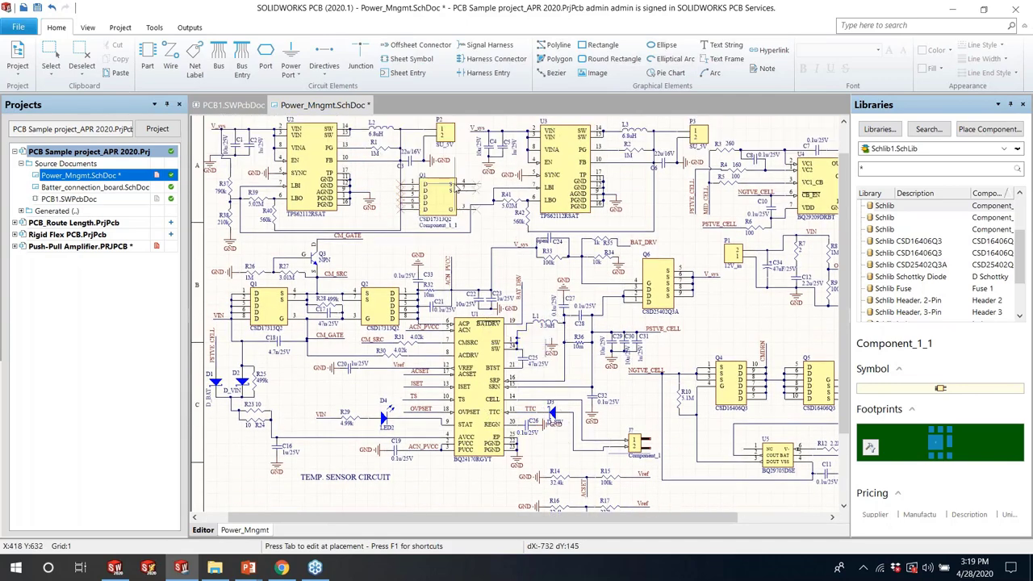
click(432, 184)
ctrl+scroll(432, 184, up, 4)
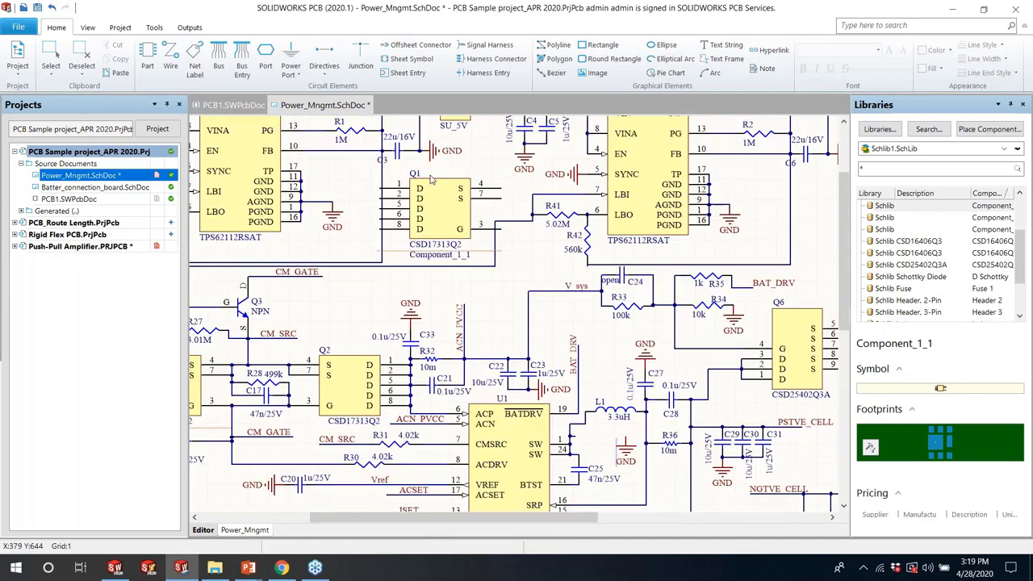
Wire Q1 pin 4 to the net near R41
click(171, 64)
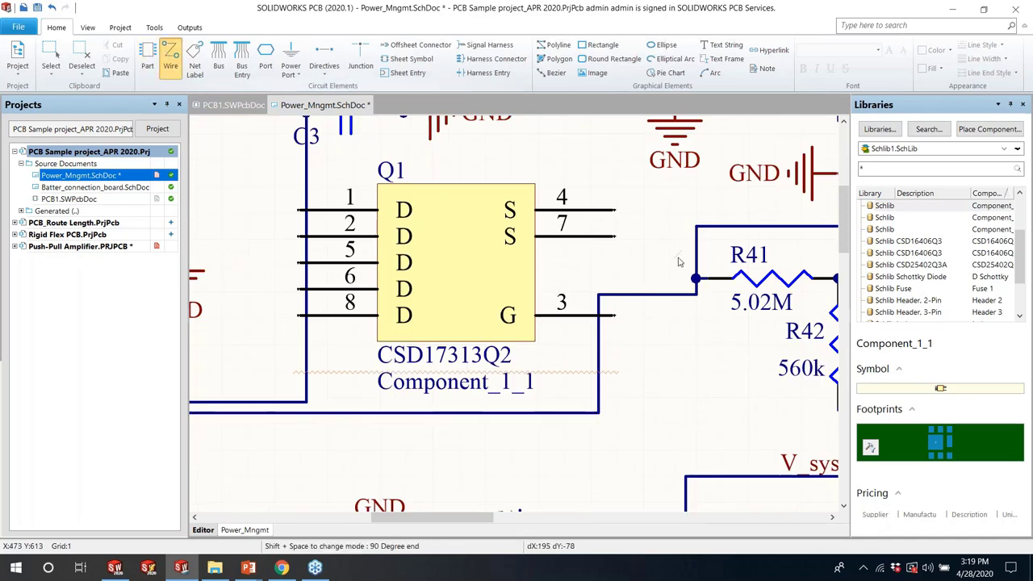
click(614, 210)
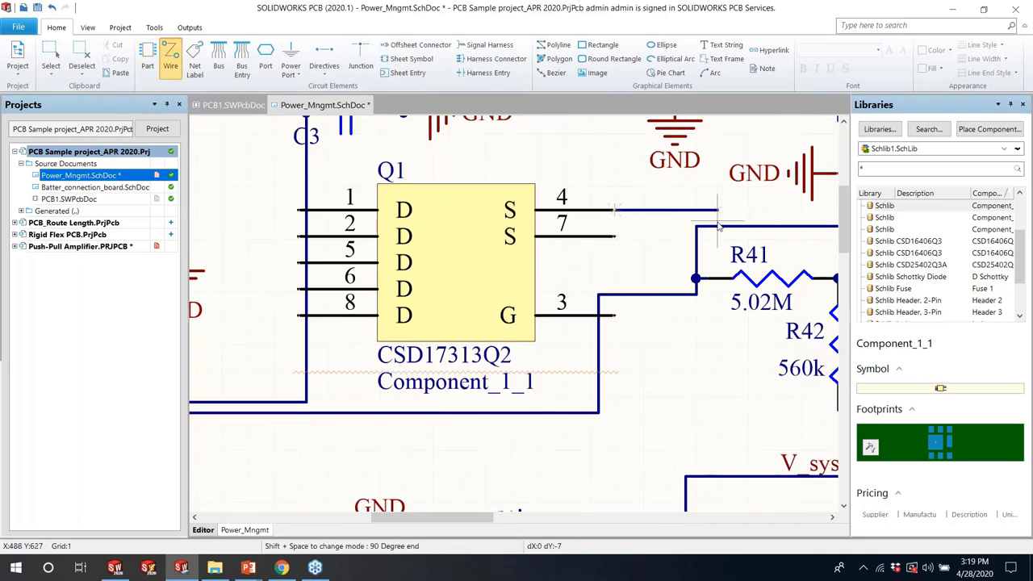
click(717, 226)
key(Escape)
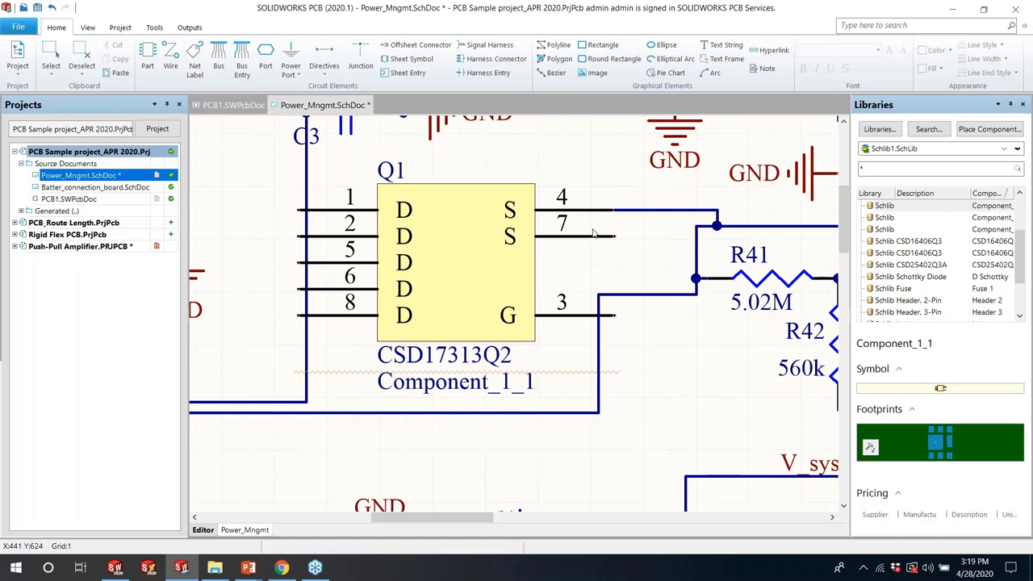
Delete the trial Q1 part and its leftover wire
click(443, 222)
key(Delete)
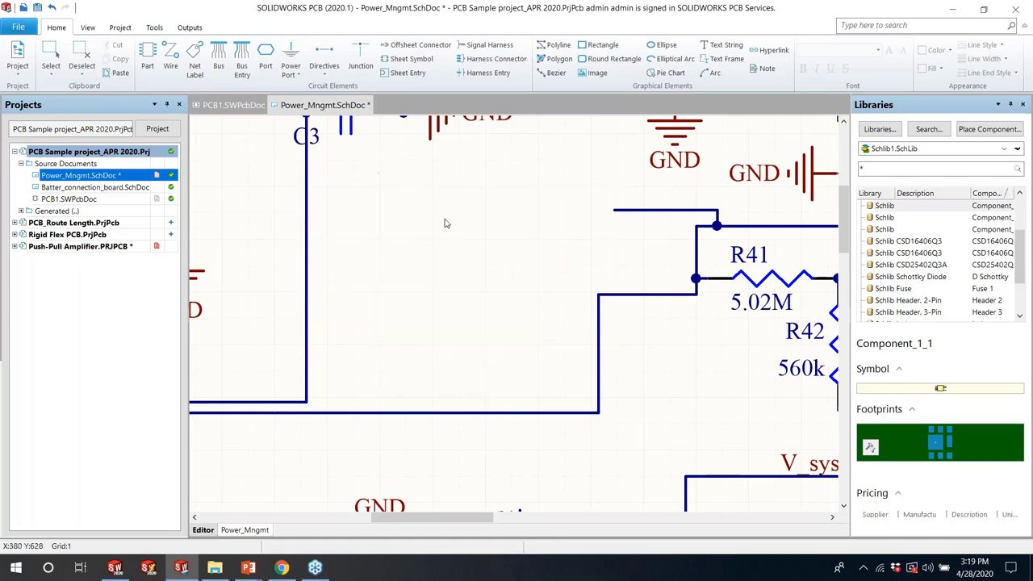
key(ctrl+z)
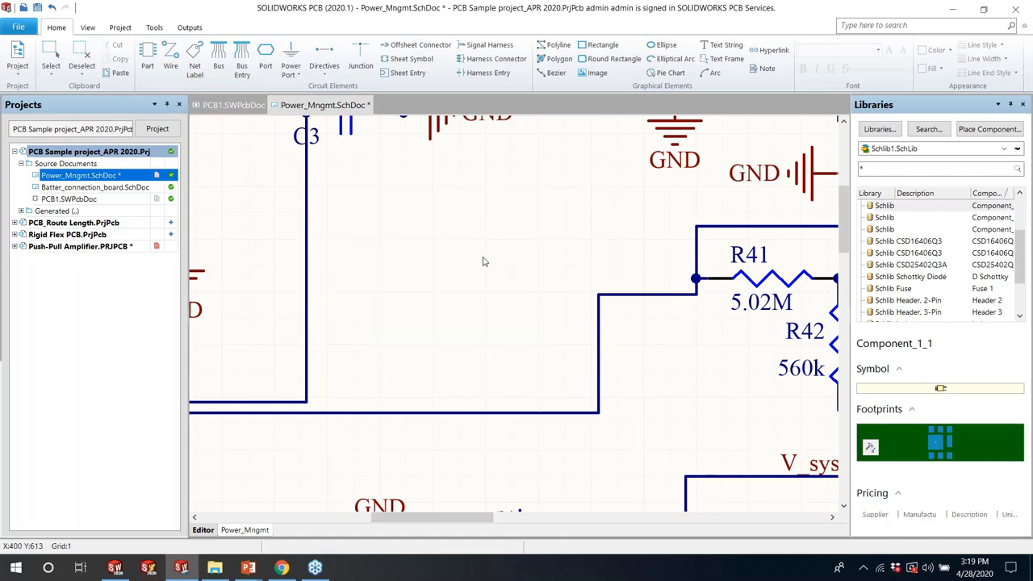
ctrl+scroll(482, 262, down, 10)
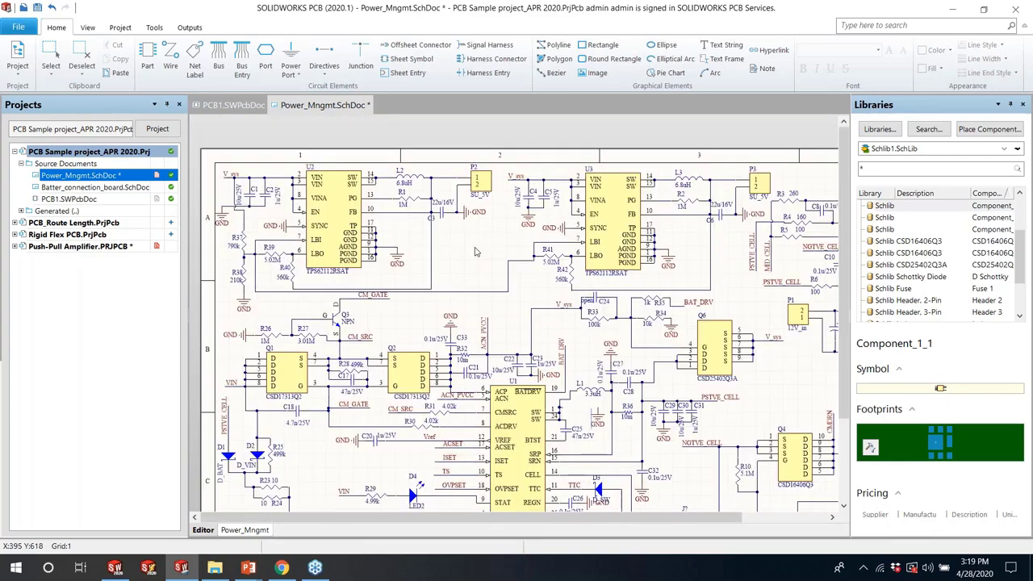
Save Power_Mngmt.SchDoc with the new connector, diode and wire
ctrl+scroll(477, 251, down, 5)
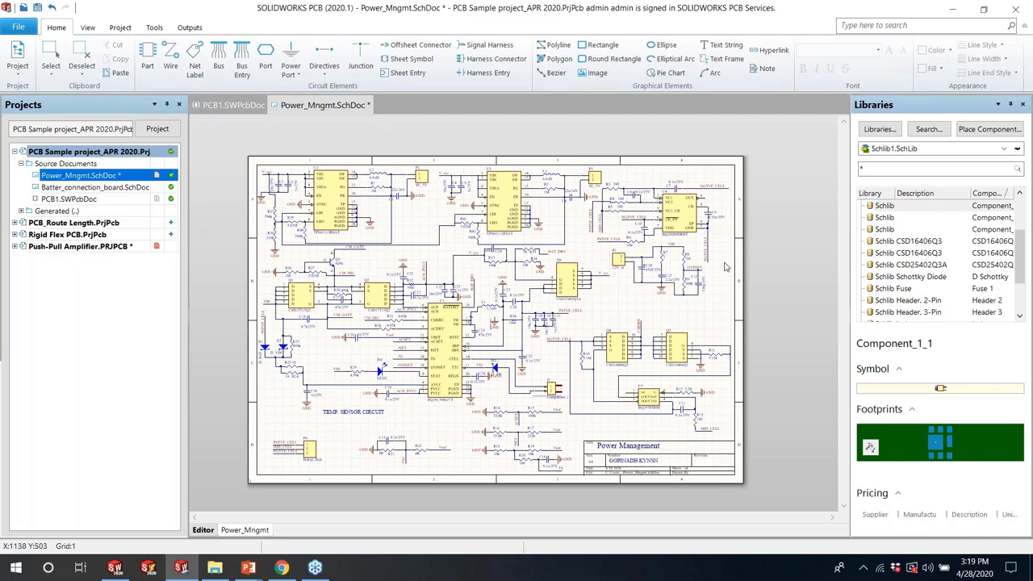
click(37, 8)
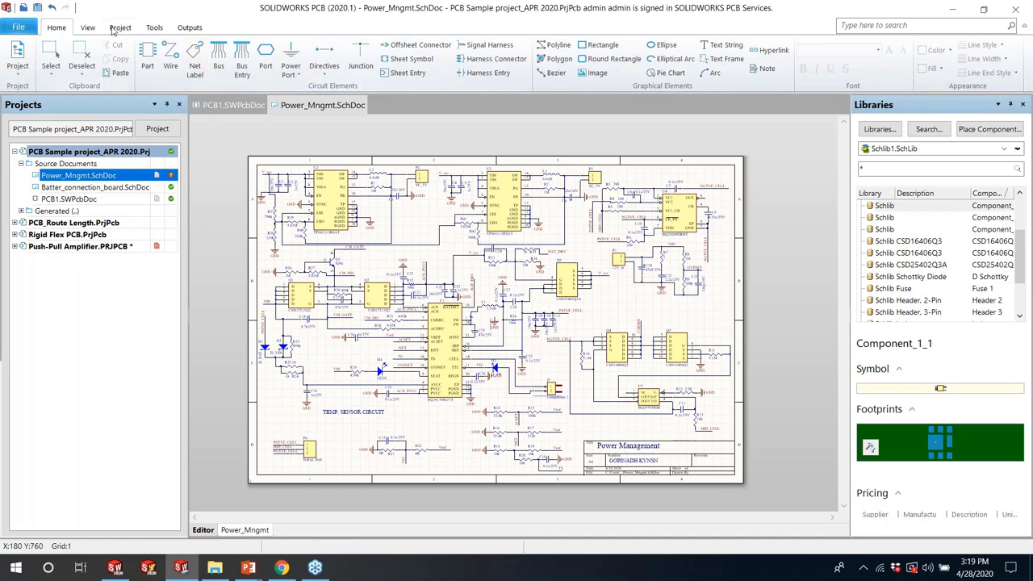
click(120, 28)
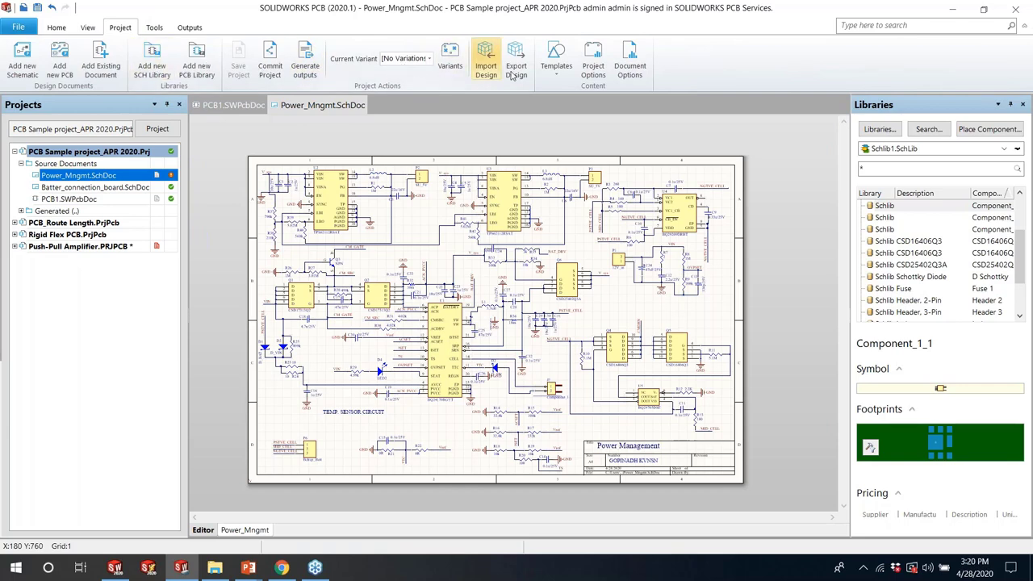
click(596, 66)
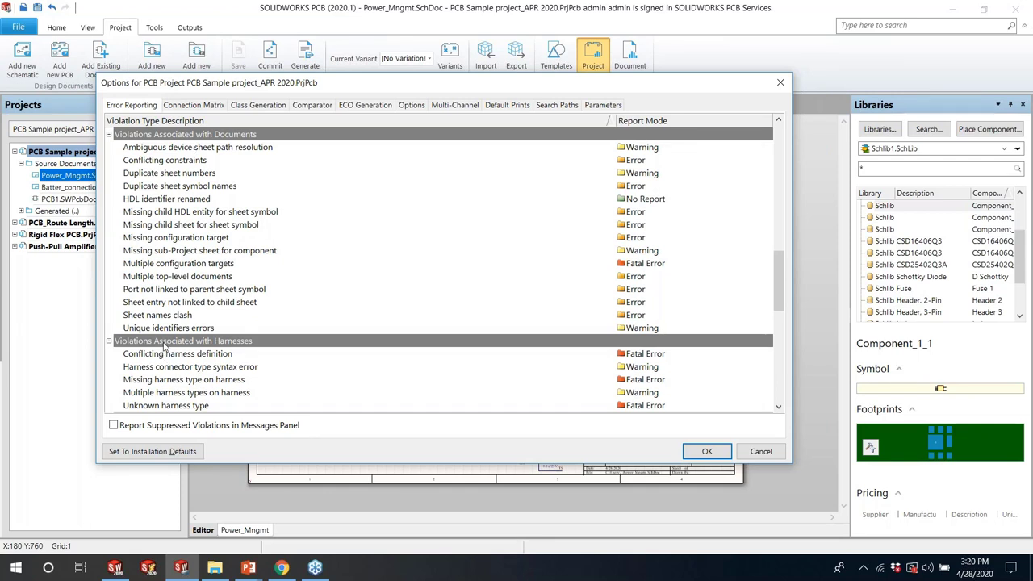
scroll(164, 347, down, 4)
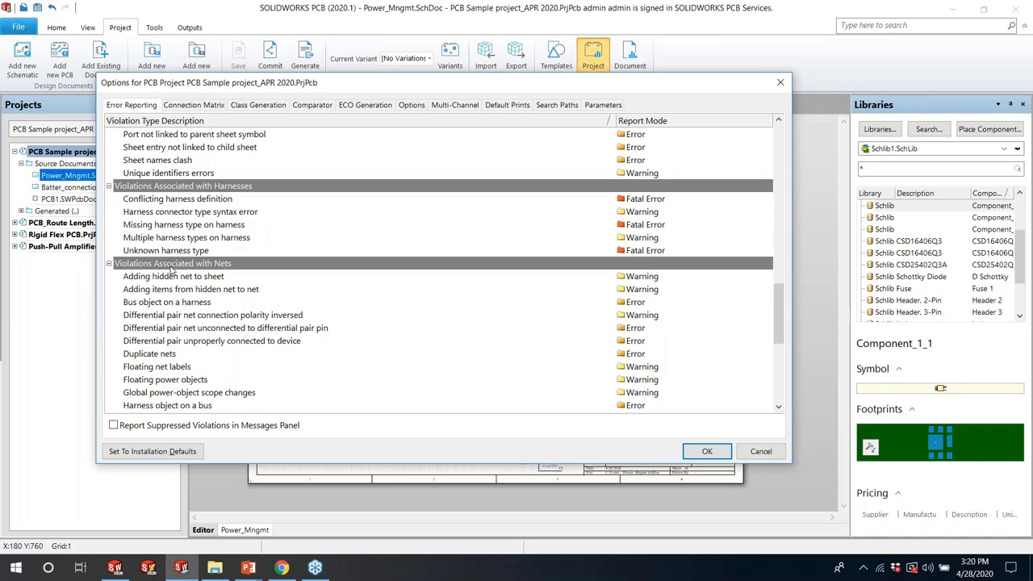
scroll(172, 272, down, 7)
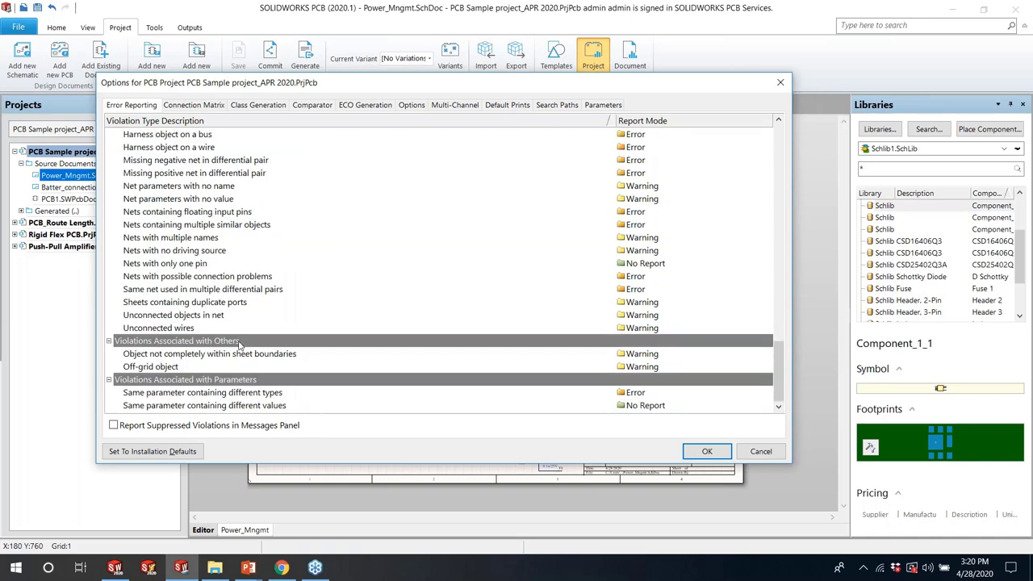
click(194, 105)
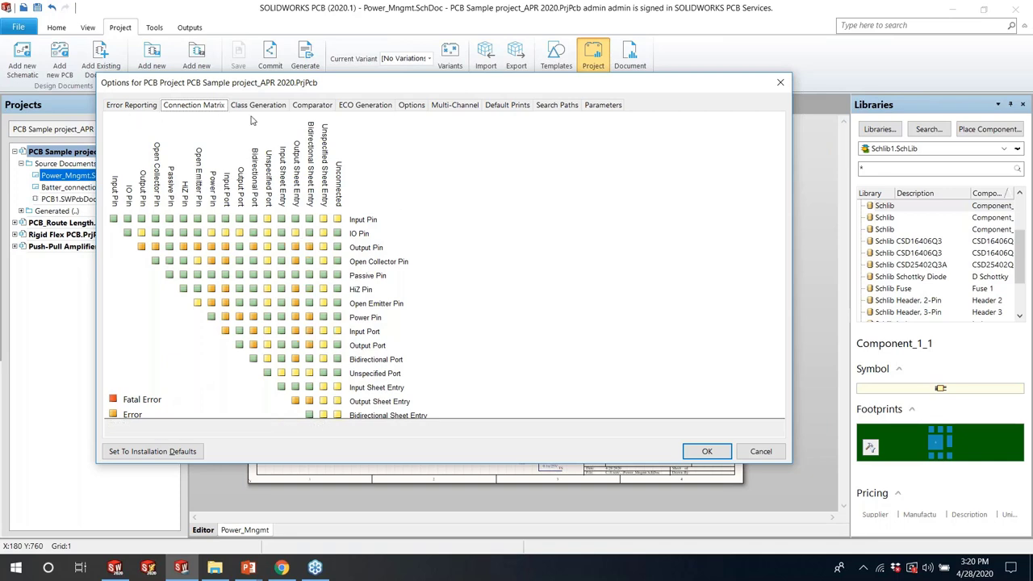
click(705, 453)
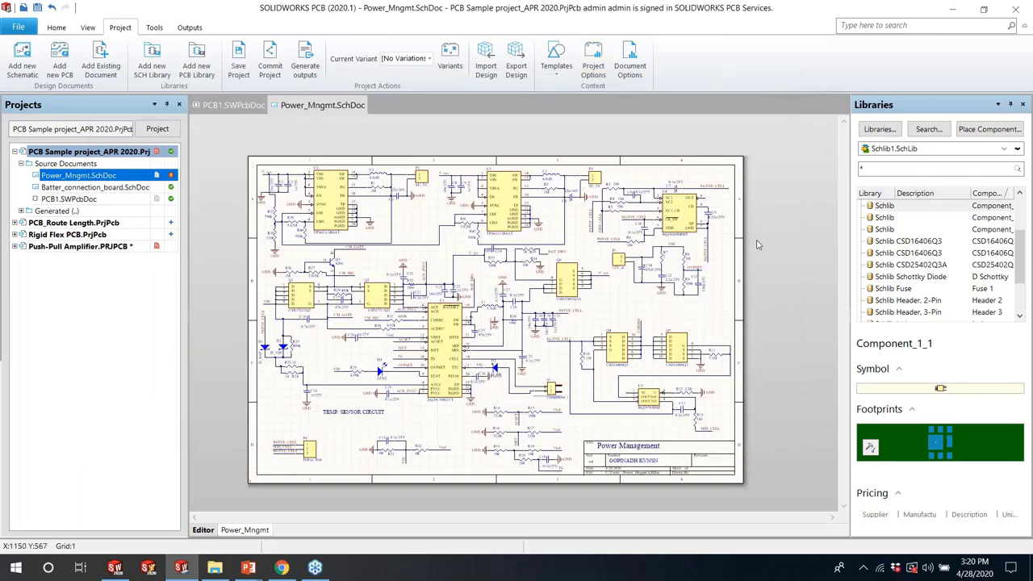
Glance at the PCB document, return to Power_Mngmt, and save the schematic
click(219, 110)
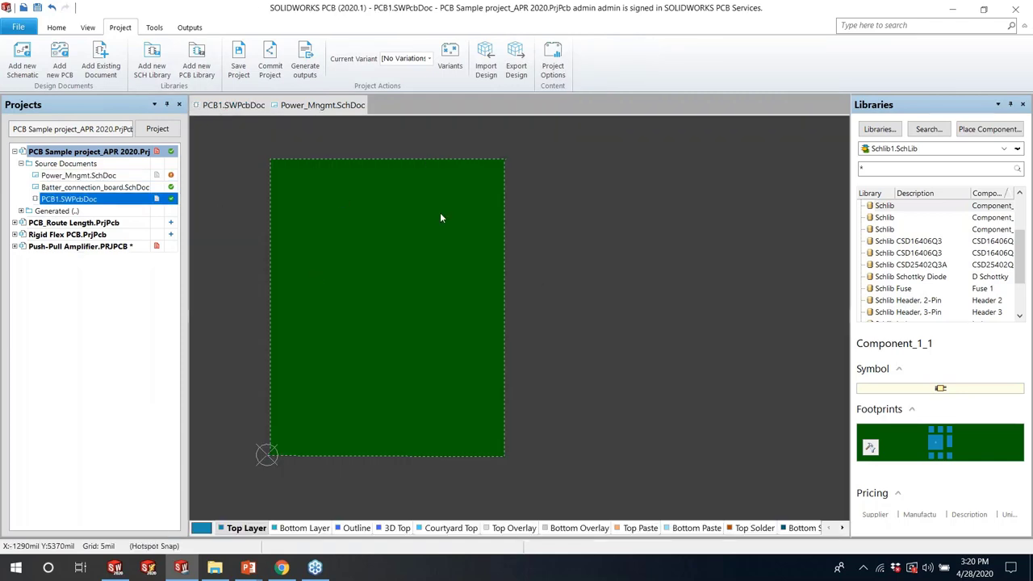
click(320, 106)
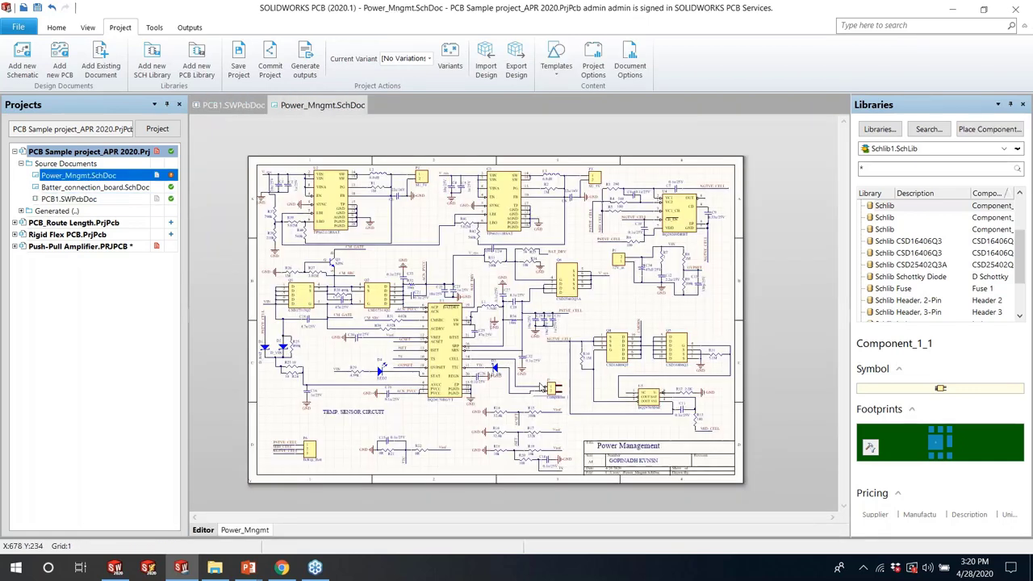
click(37, 7)
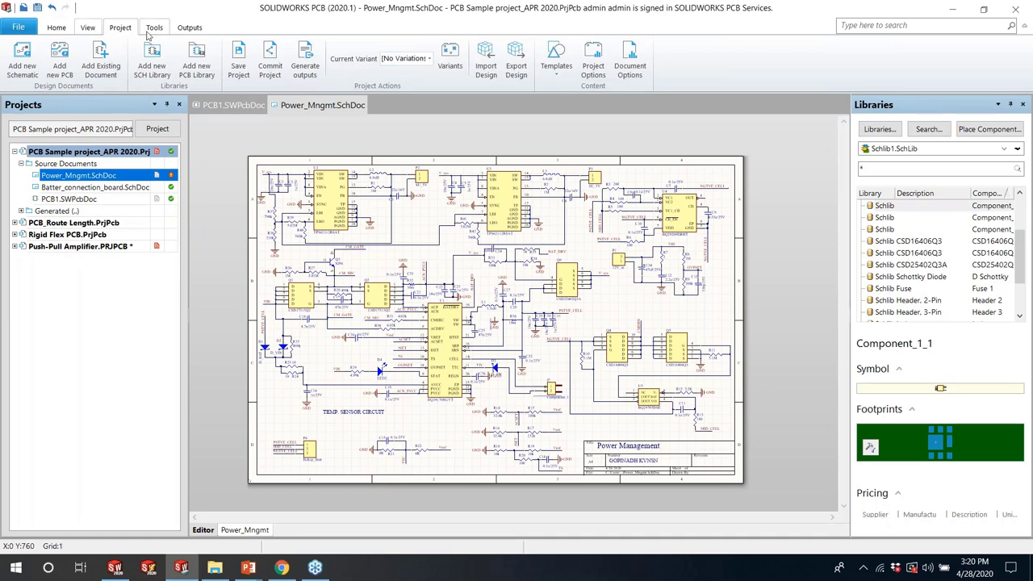
In Annotate Schematics, set the order of processing to Across Then Down
click(153, 27)
click(219, 67)
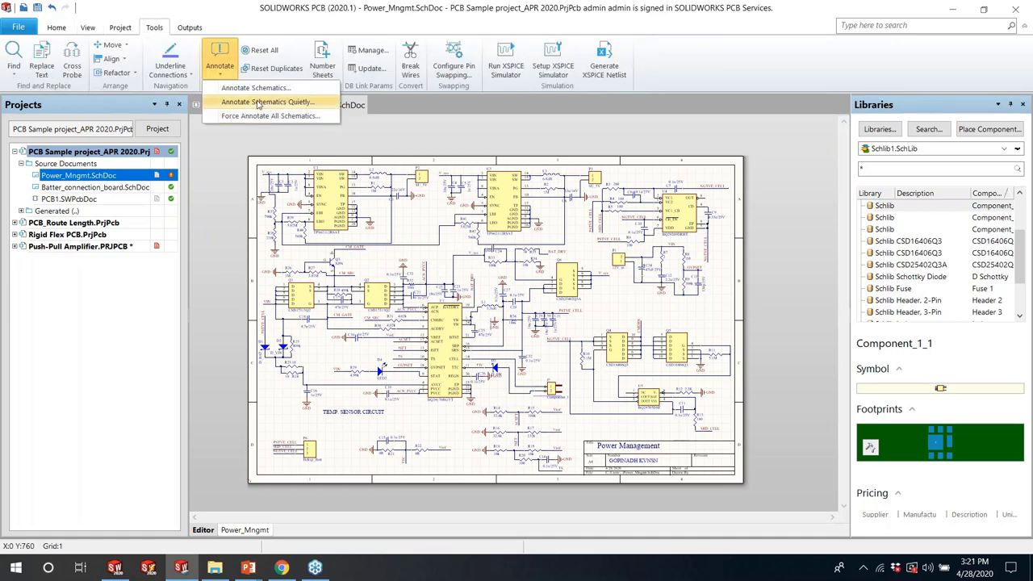
click(257, 90)
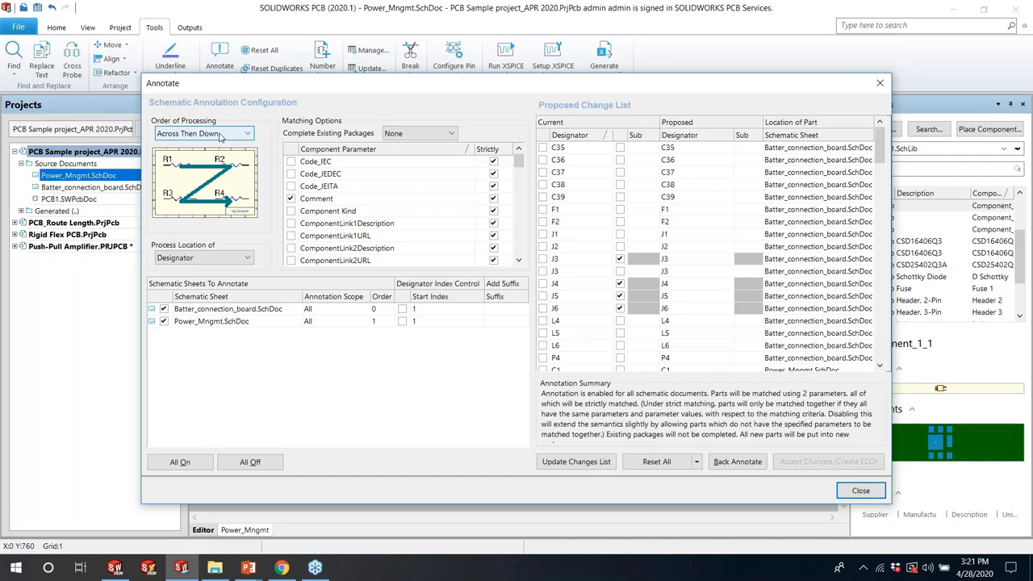
click(220, 137)
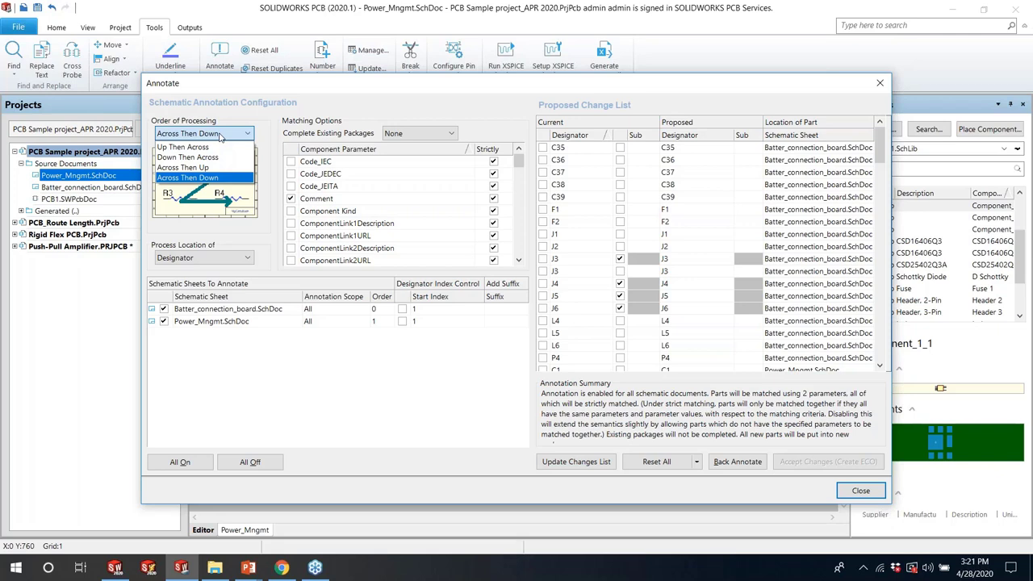
click(192, 168)
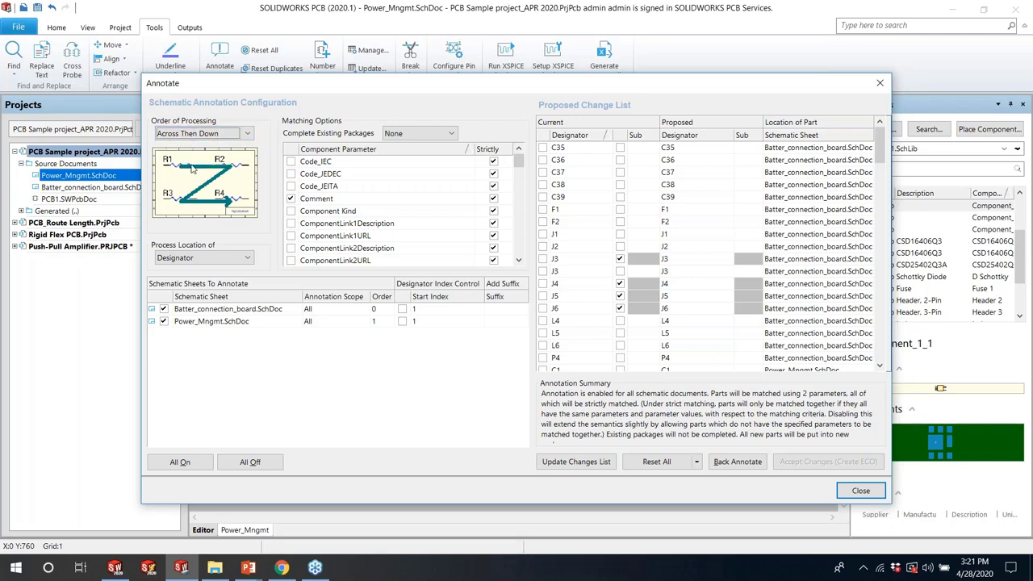
click(229, 136)
click(202, 167)
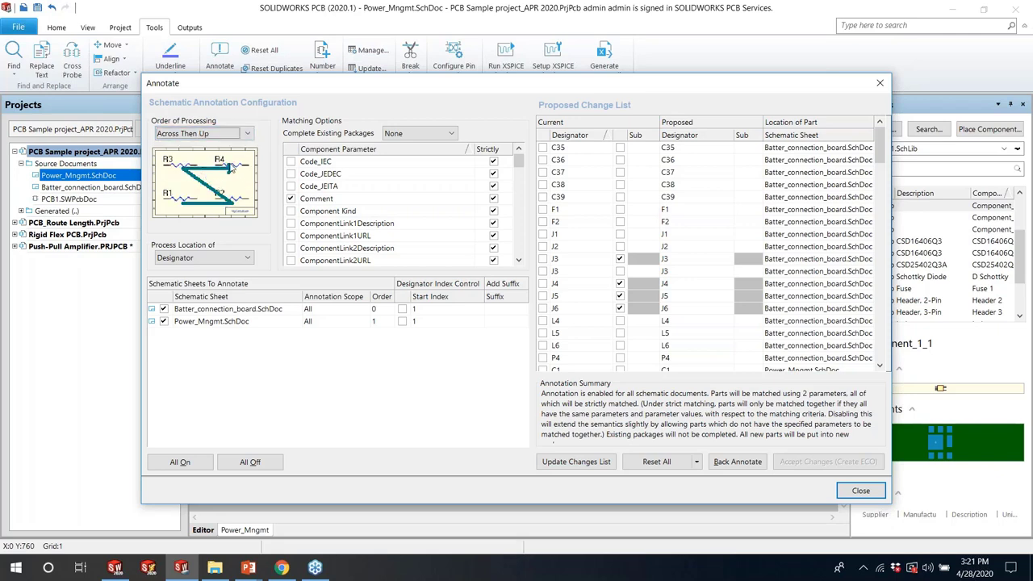
click(229, 134)
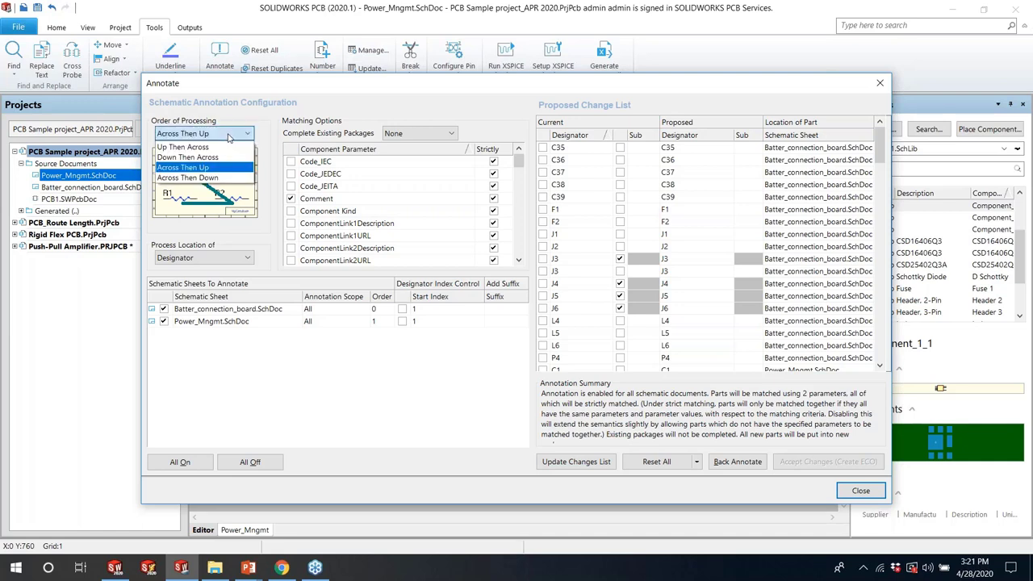
click(204, 178)
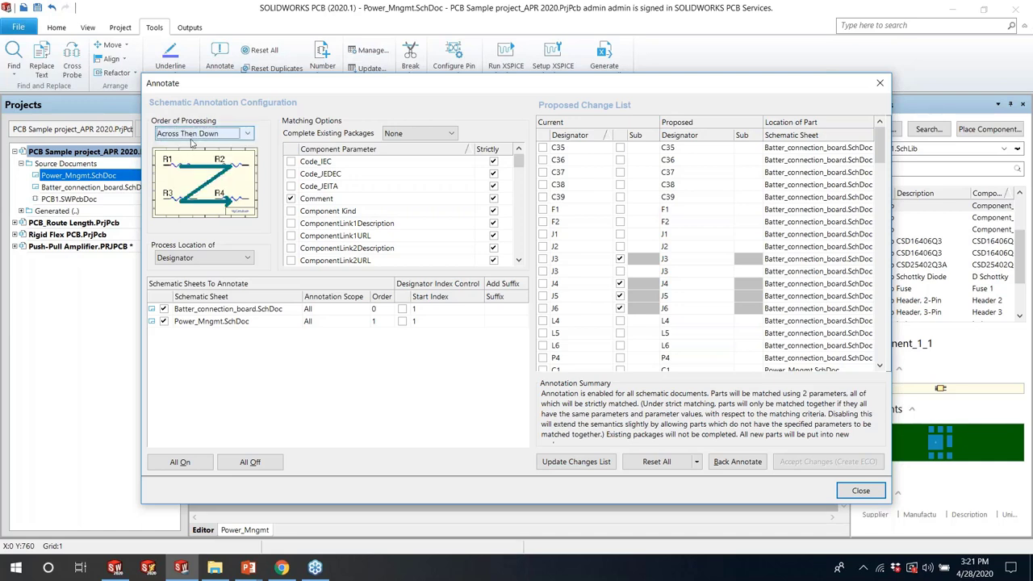
Update the proposed changes list and create the engineering change order
click(572, 460)
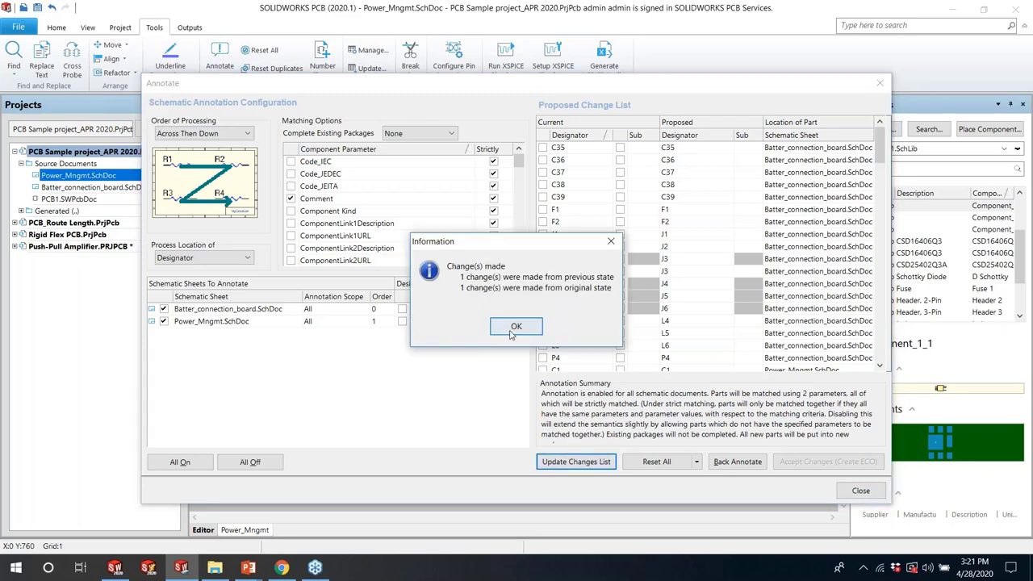
click(510, 325)
click(835, 462)
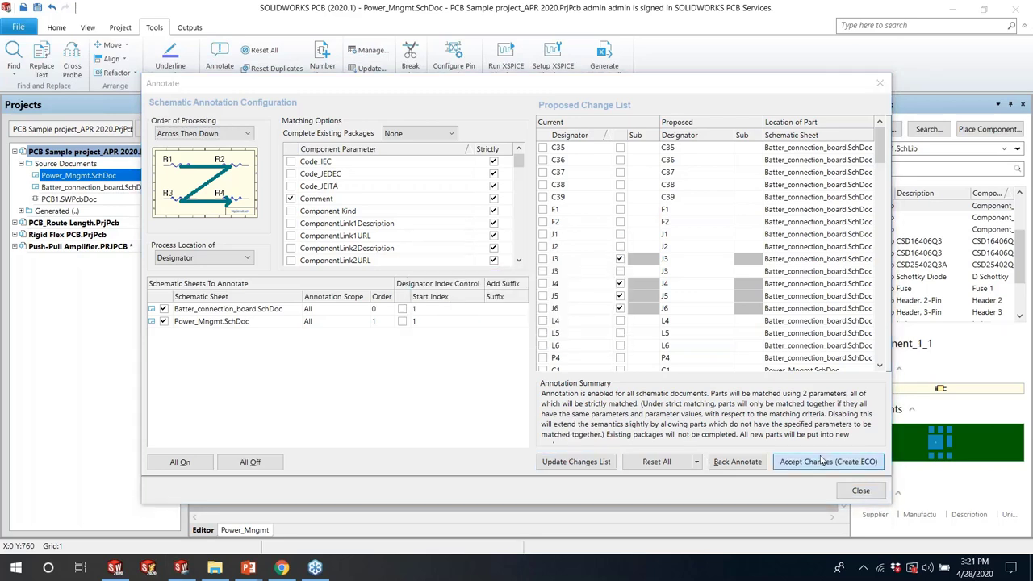
Execute the ECO so the header becomes J7, close the dialogs, and save Power_Mngmt.SchDoc
click(213, 411)
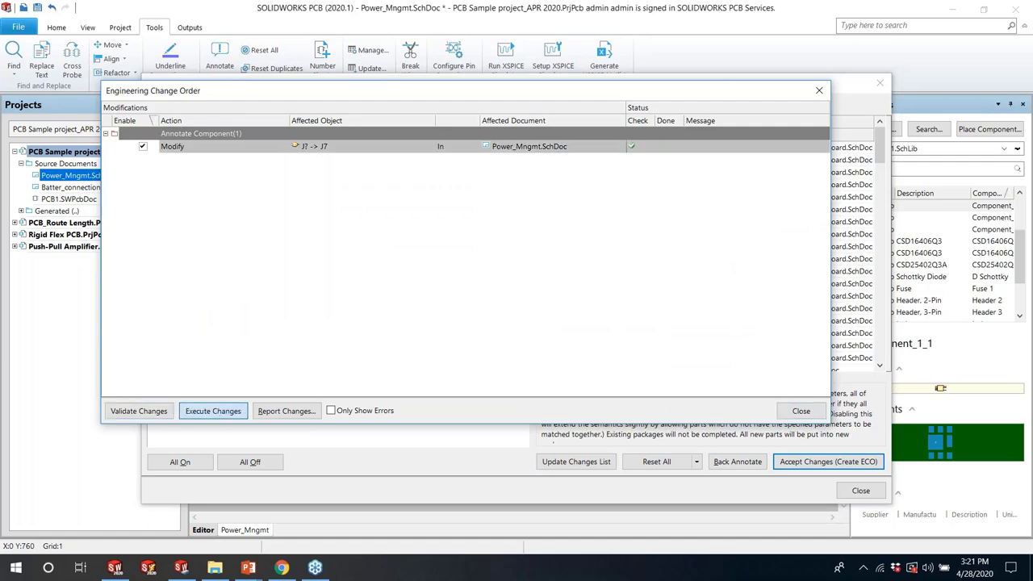
click(801, 411)
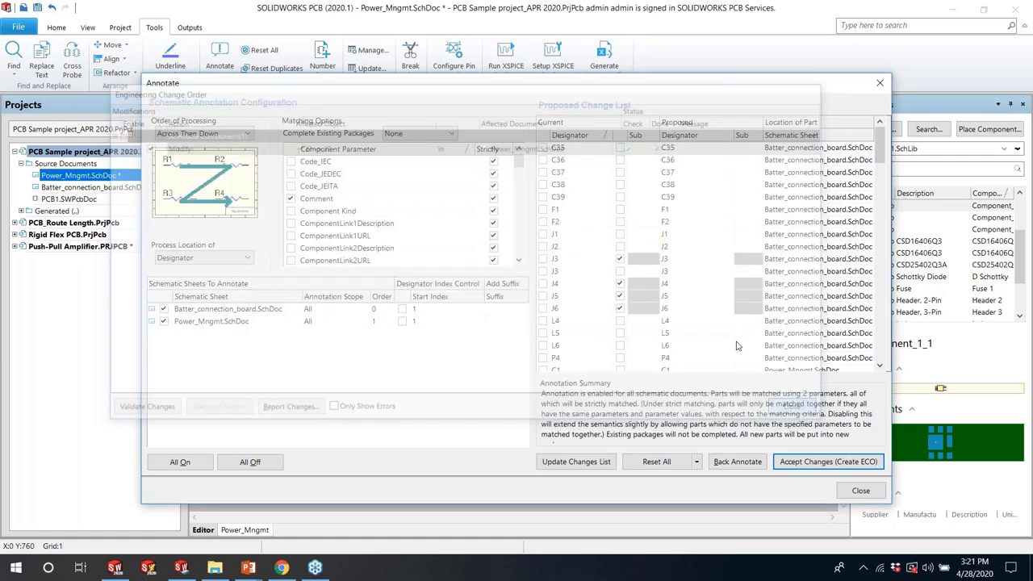
click(860, 491)
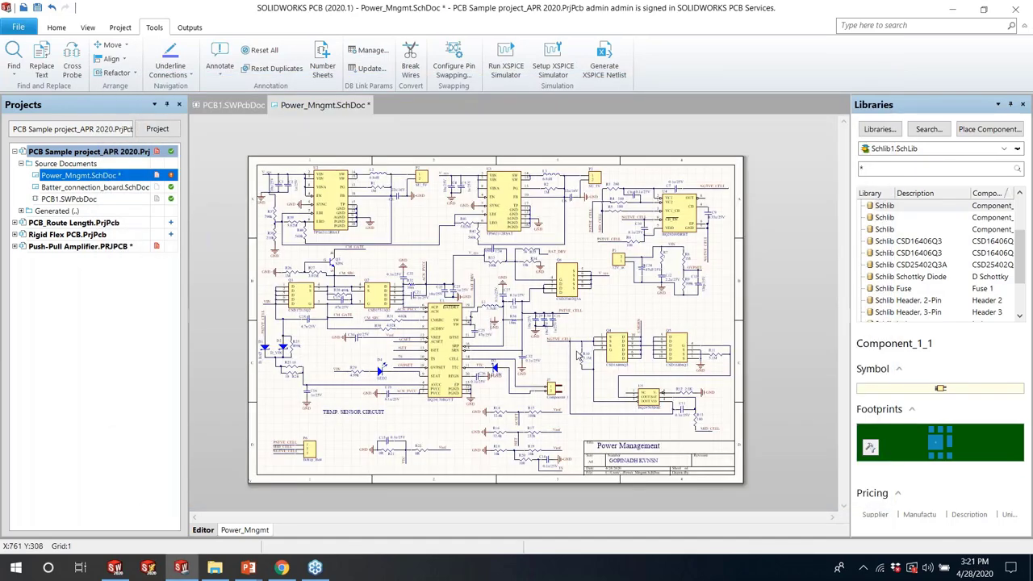
ctrl+scroll(578, 355, up, 3)
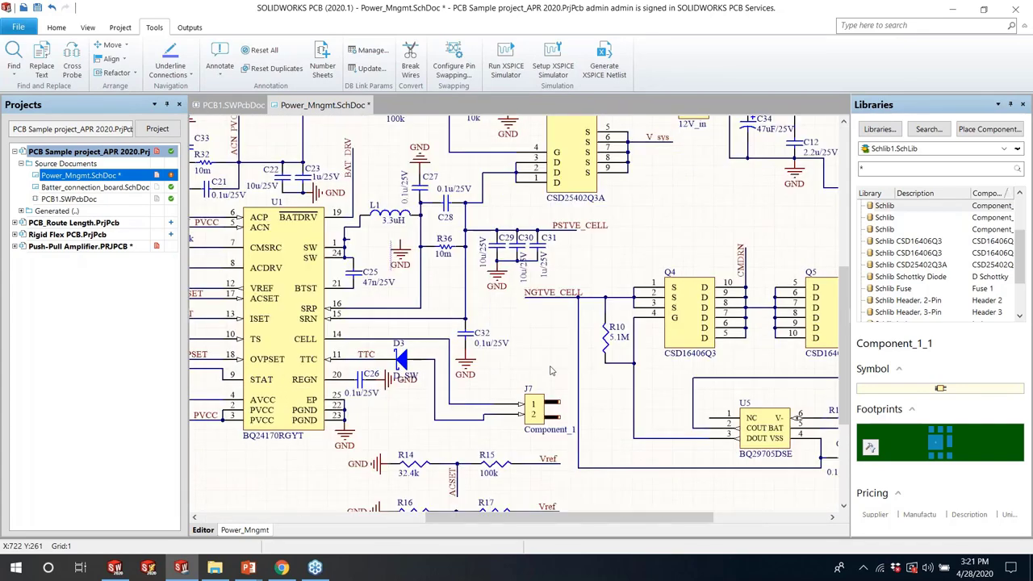
ctrl+scroll(530, 333, down, 4)
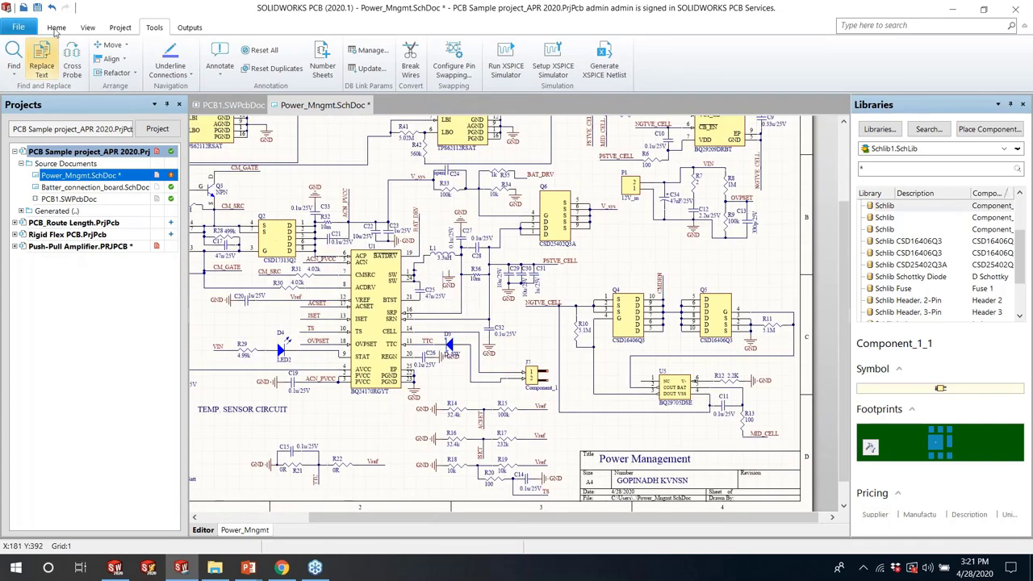
click(37, 7)
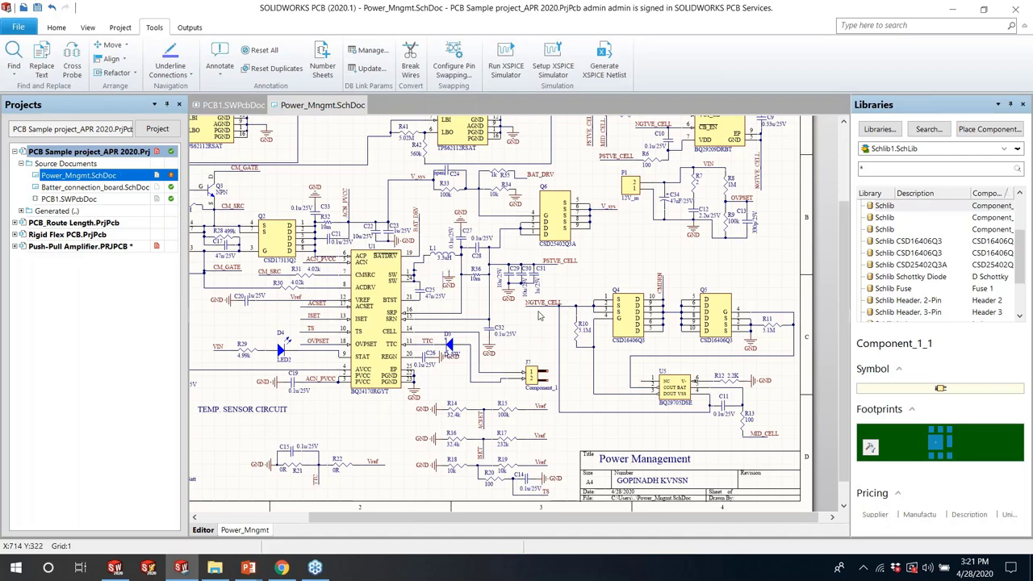
ctrl+scroll(545, 322, down, 2)
ctrl+scroll(544, 323, down, 3)
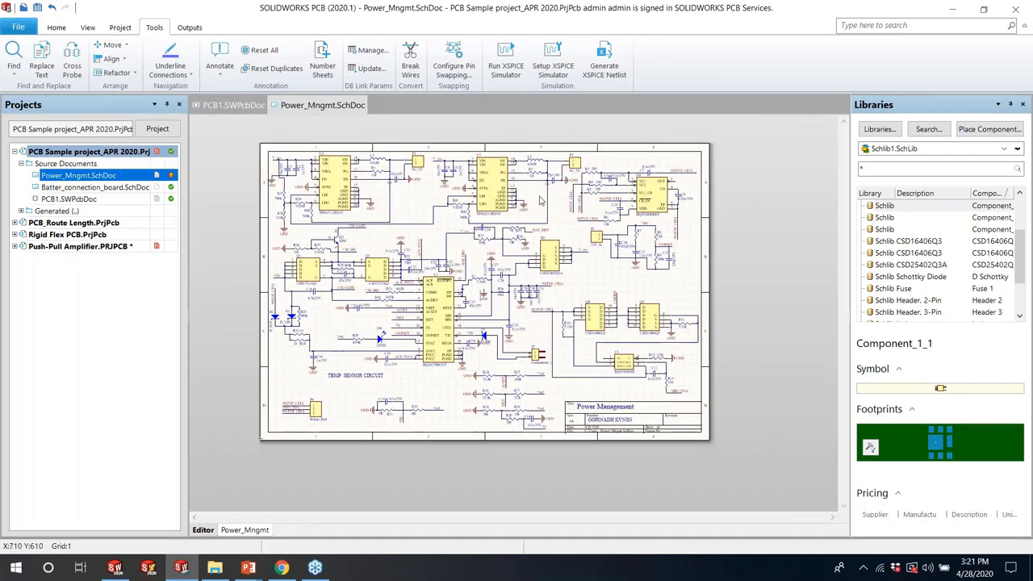
ctrl+scroll(531, 187, up, 1)
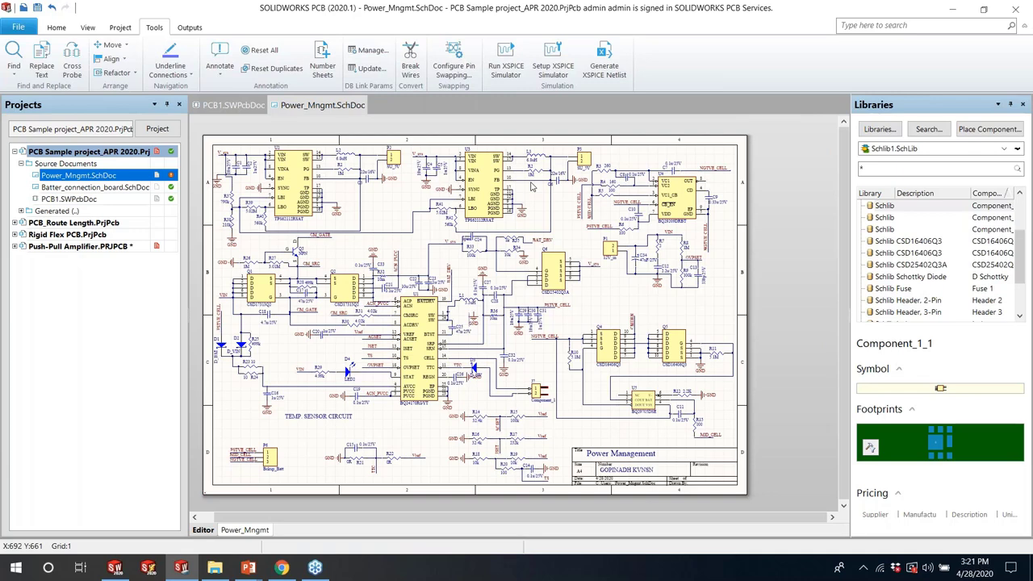
Redraw the PCB1 board outline as a rectangle with three chamfered corners
click(232, 107)
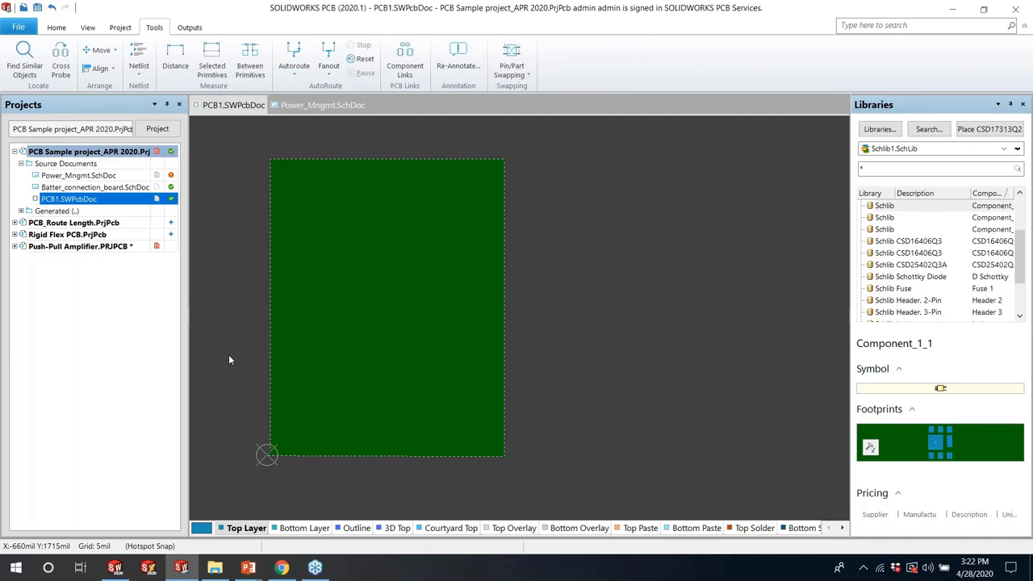
click(58, 27)
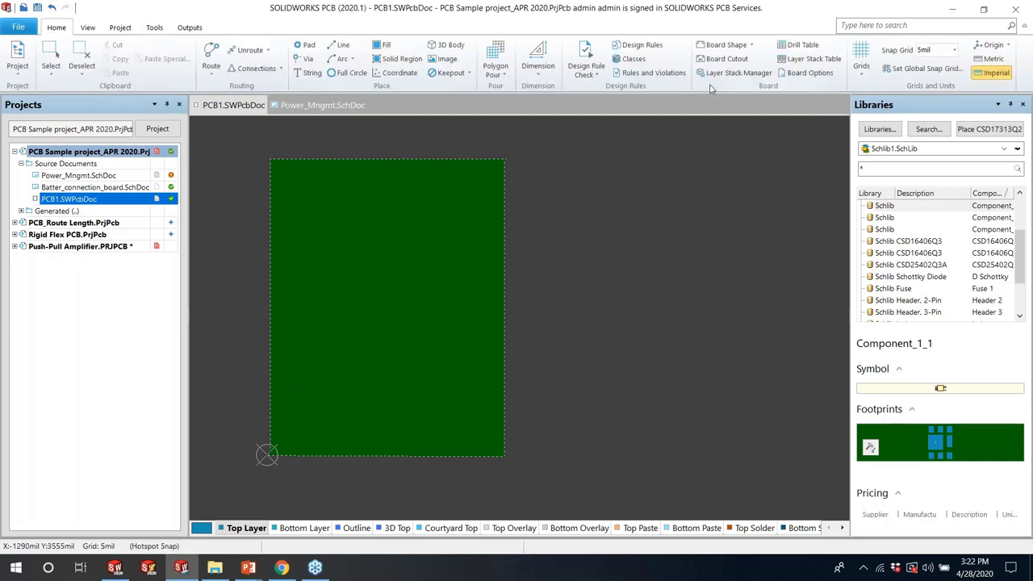
click(732, 46)
click(747, 60)
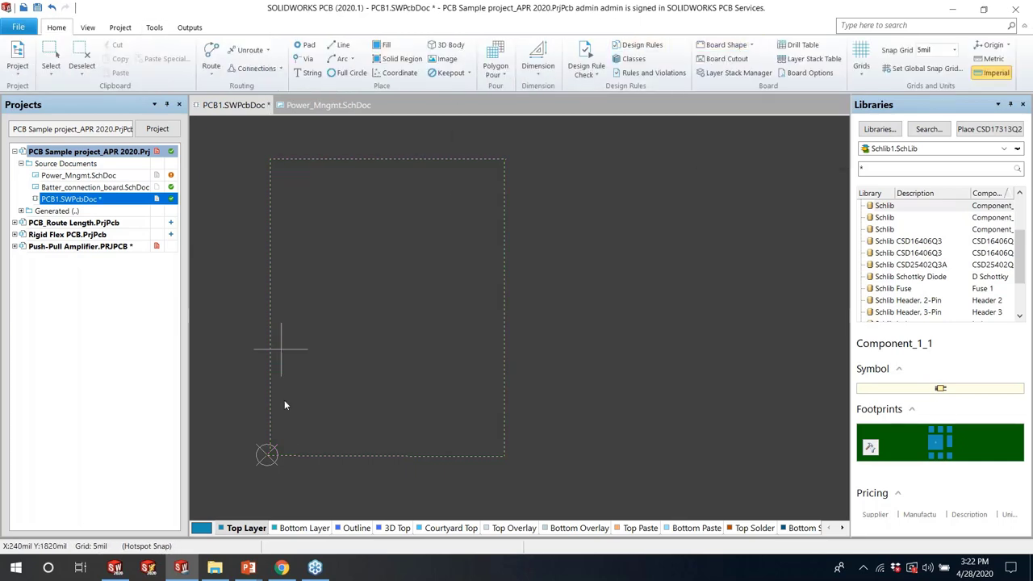
click(267, 456)
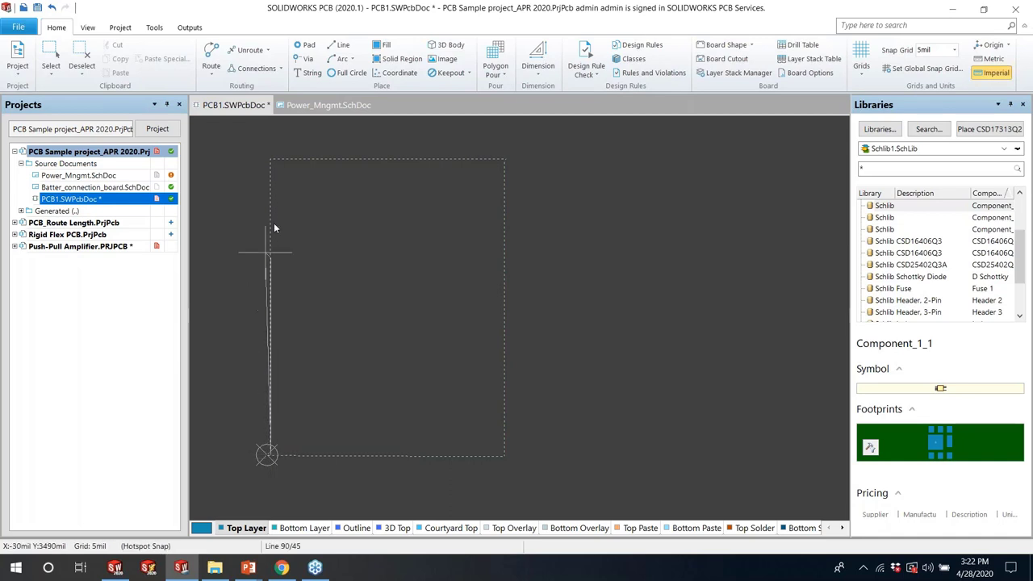
click(323, 158)
click(485, 161)
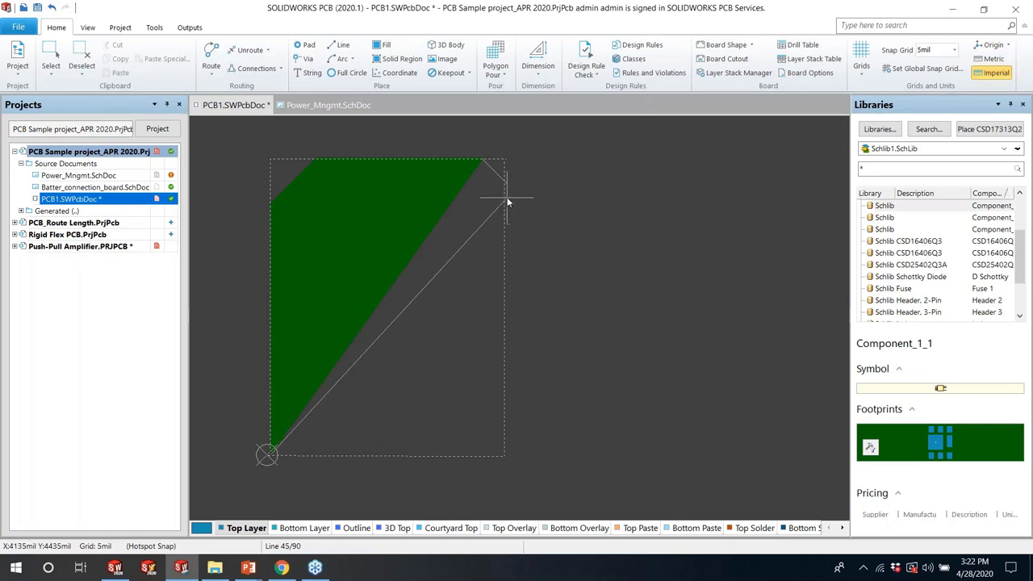
click(504, 201)
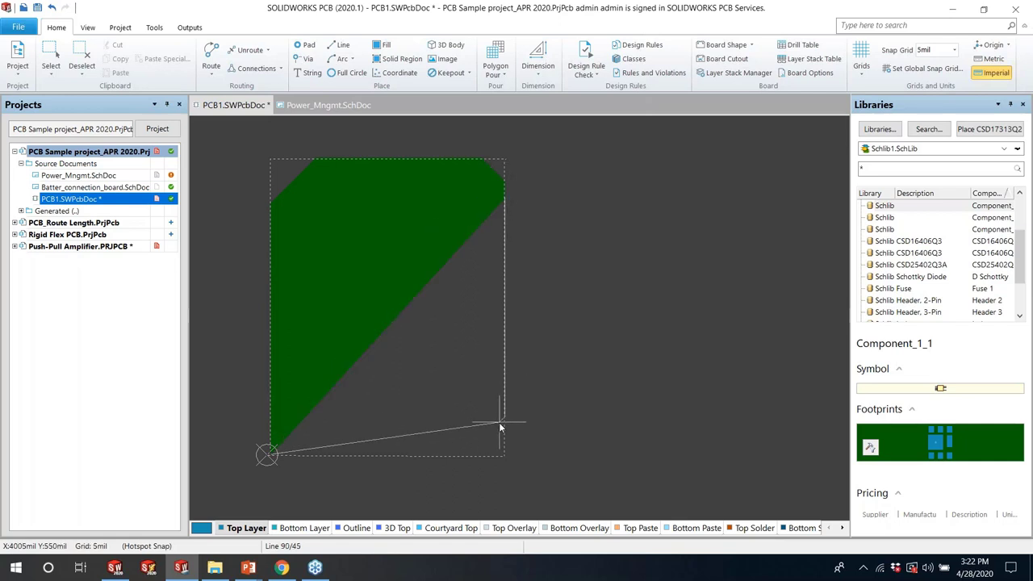
click(504, 424)
click(474, 456)
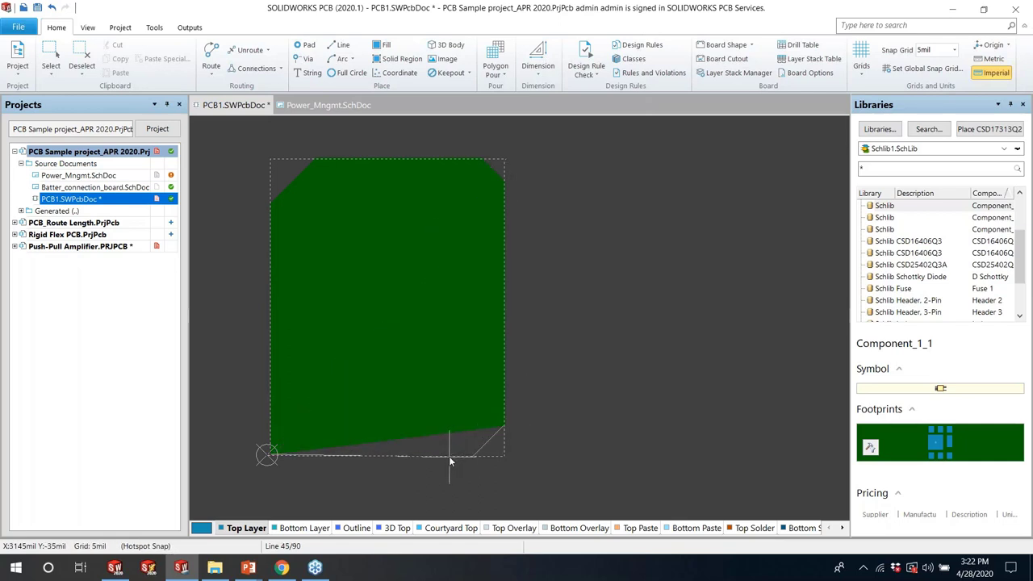
right_click(449, 456)
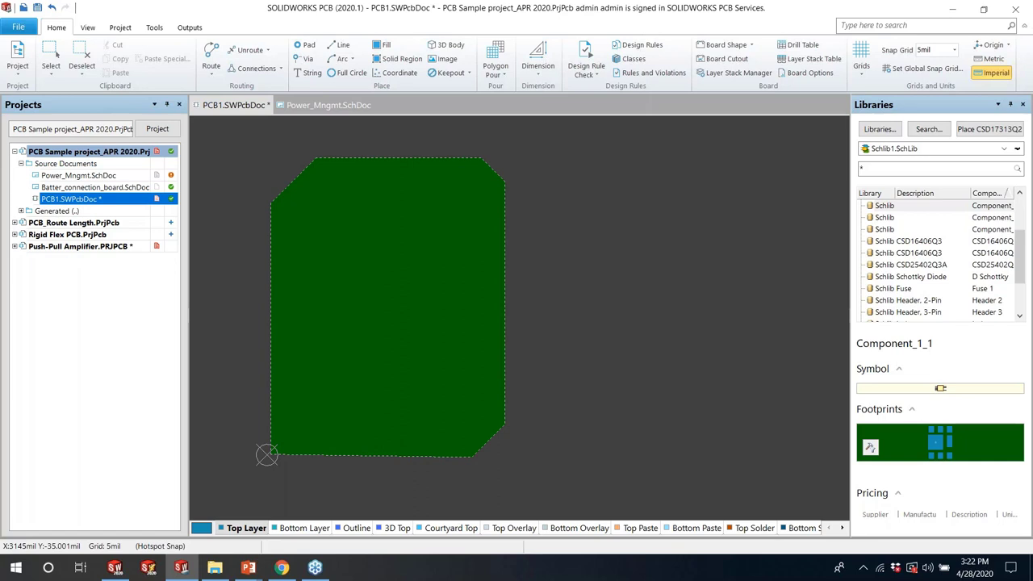
click(538, 66)
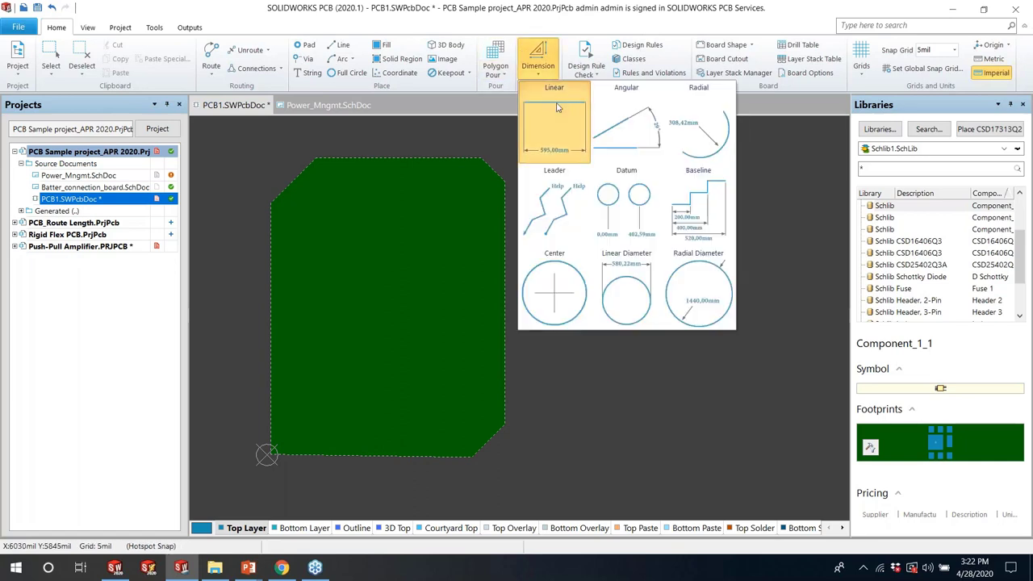
Place linear dimensions across the board's width and its height
click(555, 108)
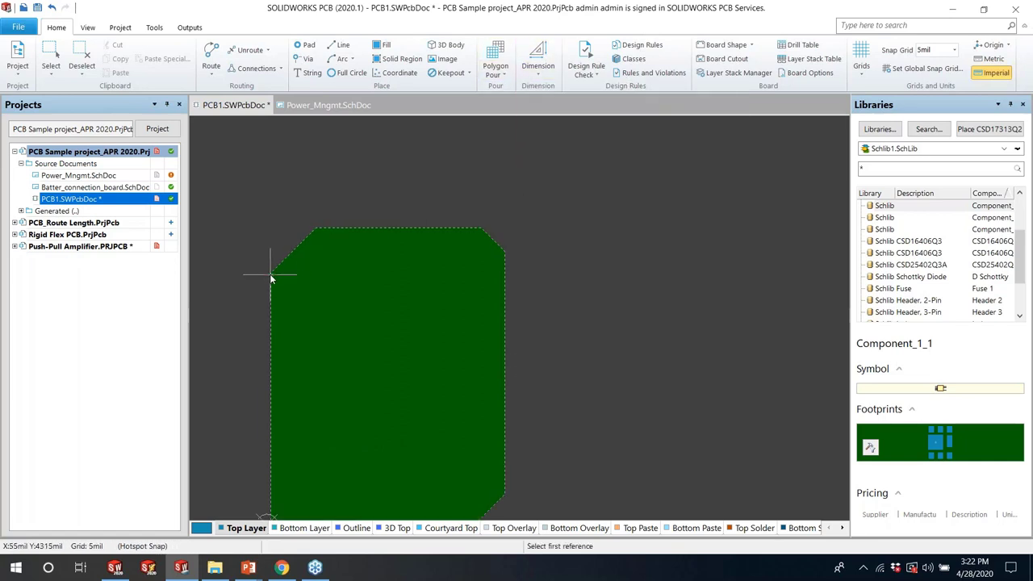
click(270, 279)
click(505, 249)
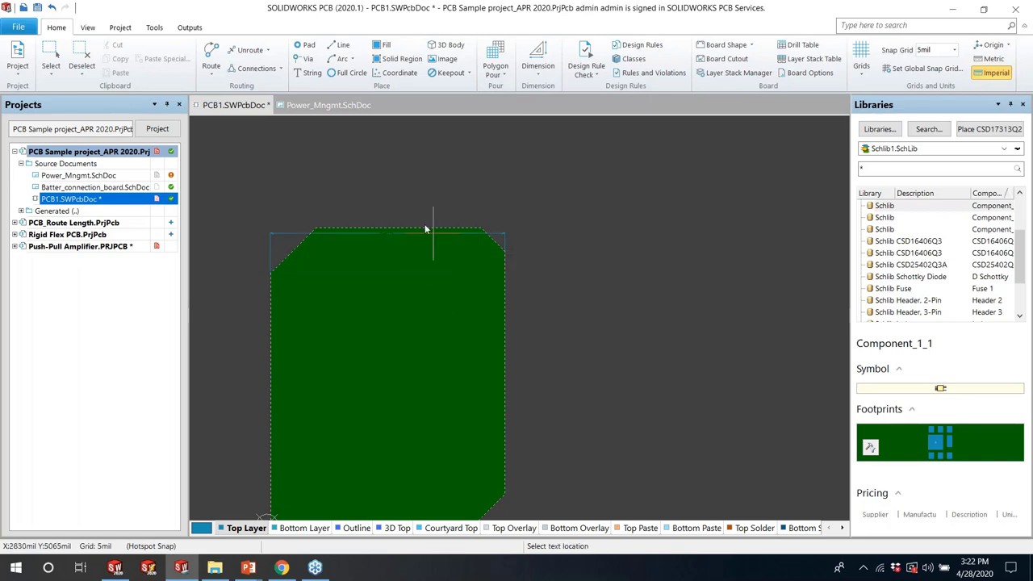
click(420, 203)
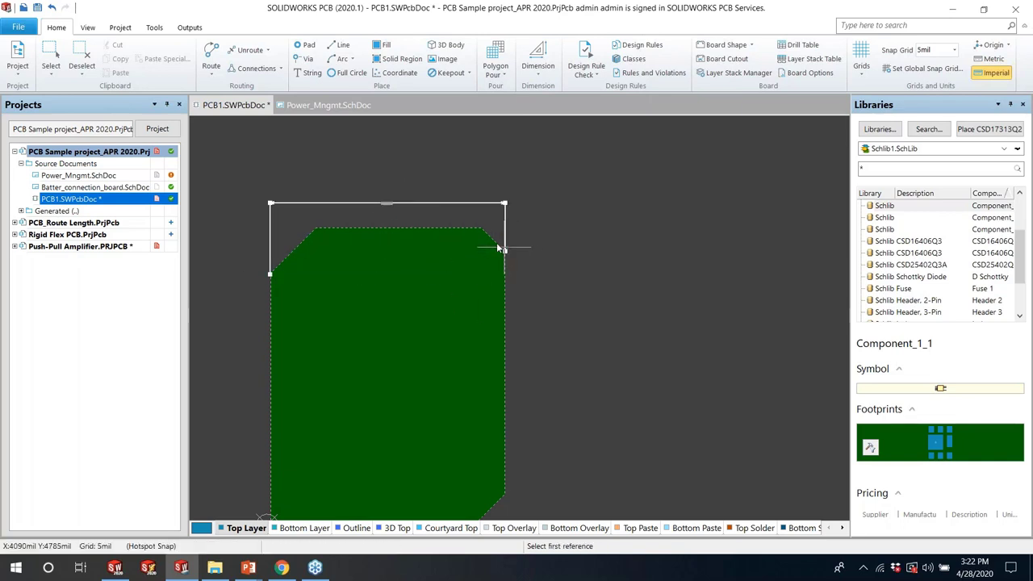
click(482, 229)
scroll(484, 306, down, 3)
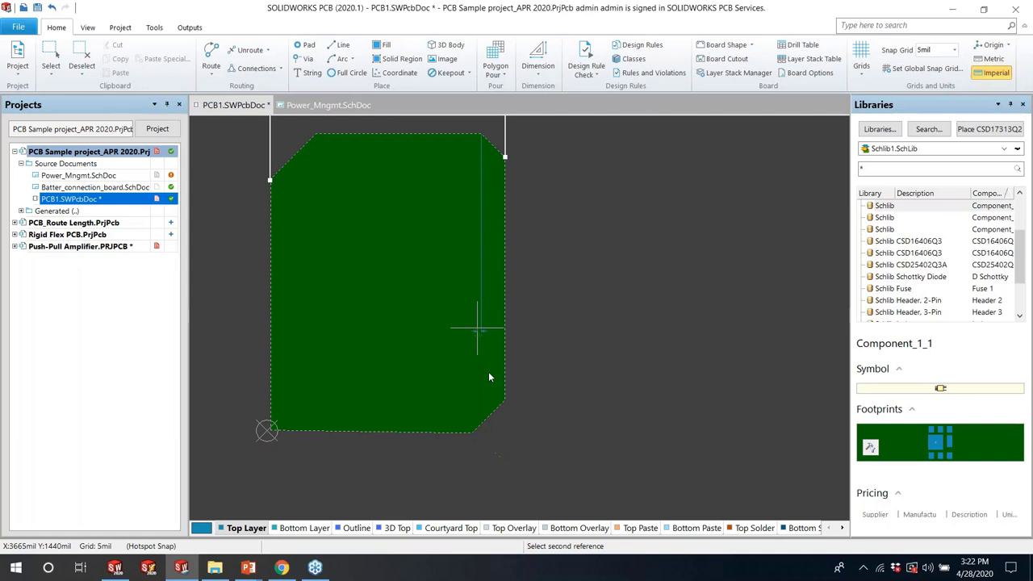
click(472, 433)
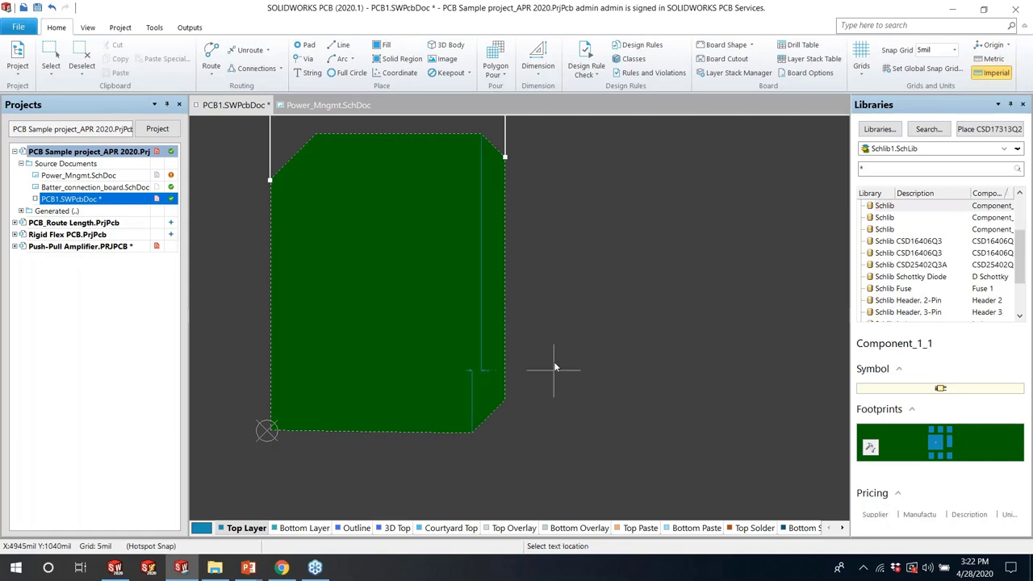
click(577, 297)
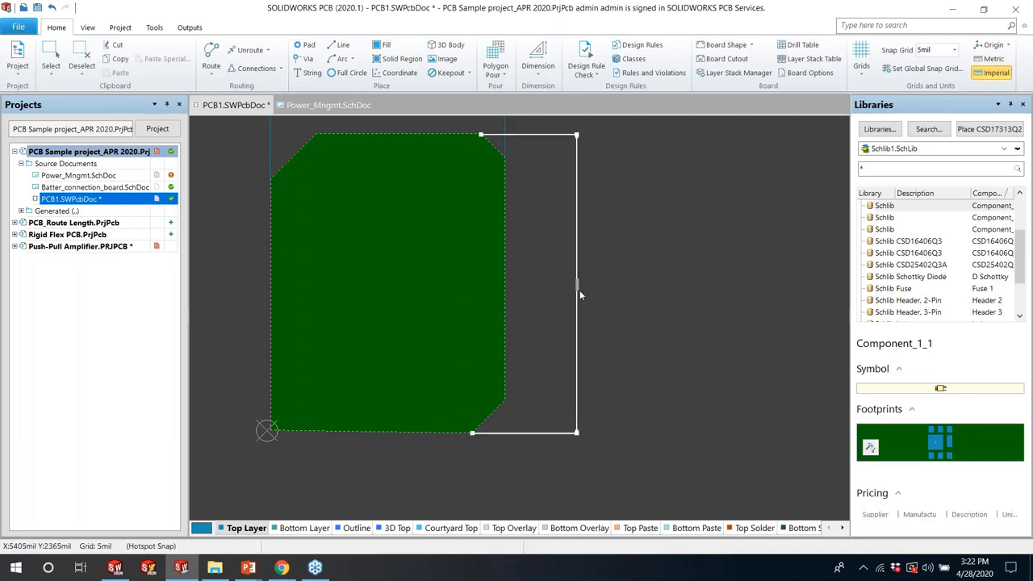
ctrl+scroll(579, 295, up, 4)
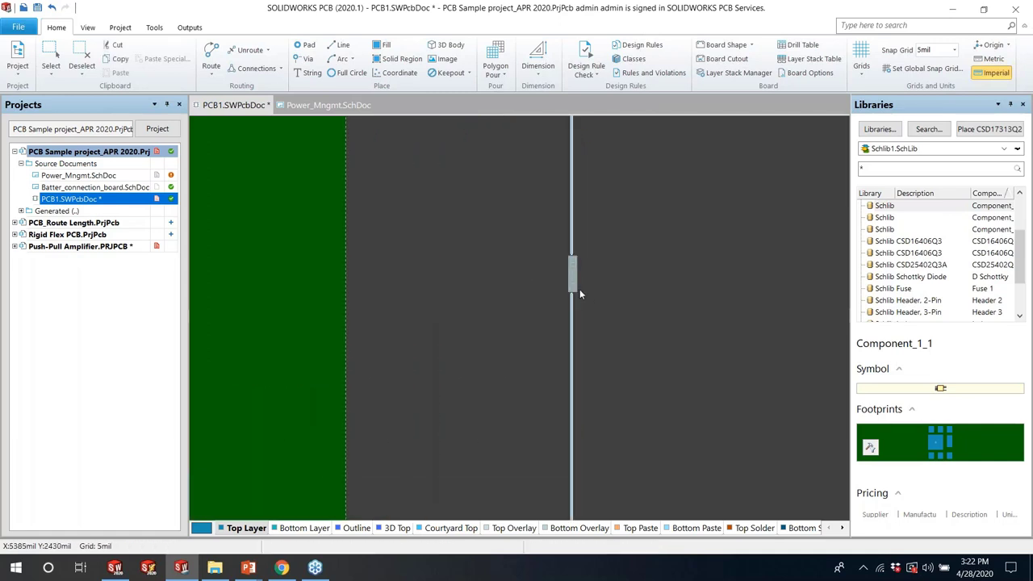
Switch the design to metric and show the height dimension in Millimeters (130.94 mm)
click(989, 61)
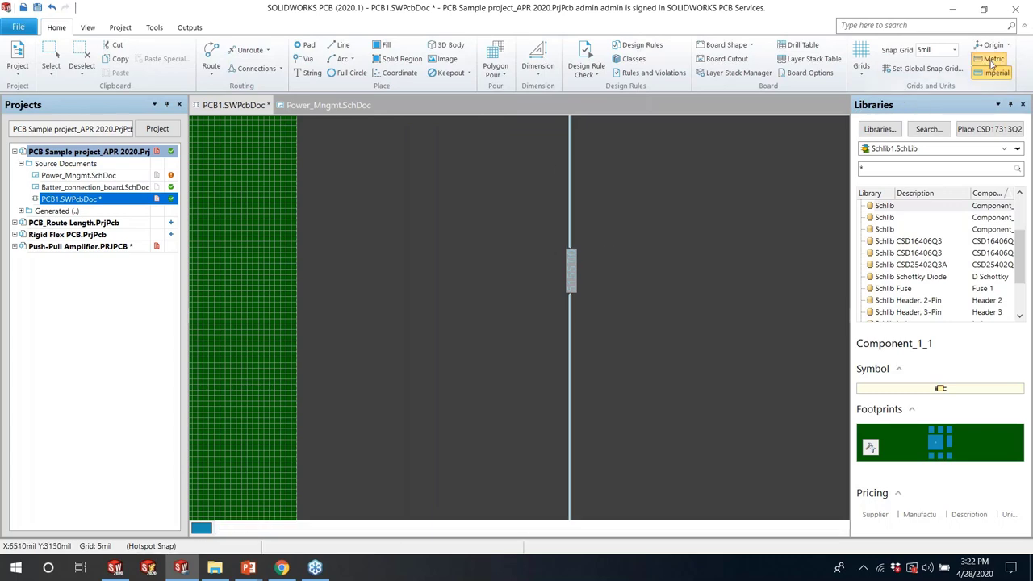
click(678, 266)
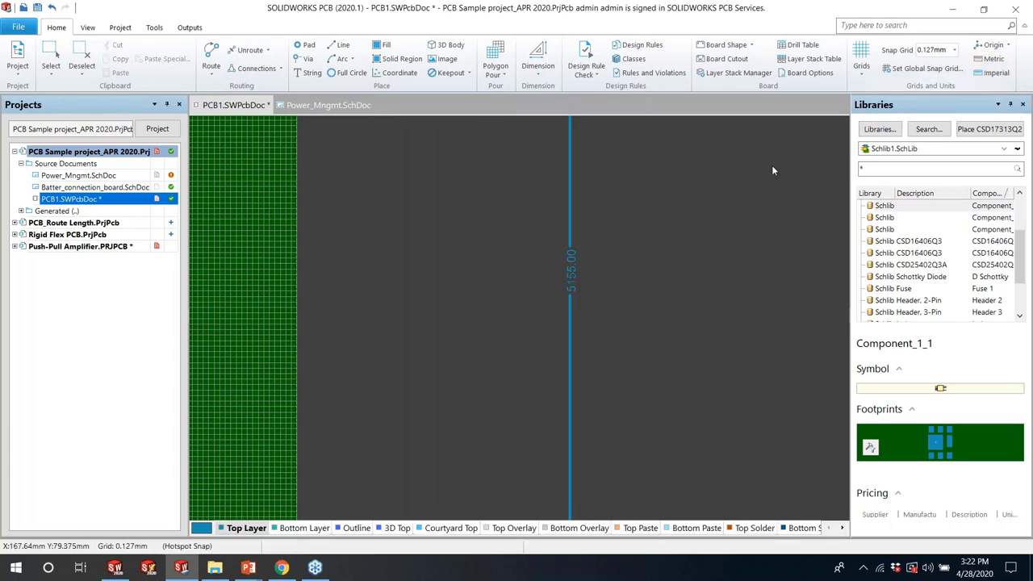
click(567, 276)
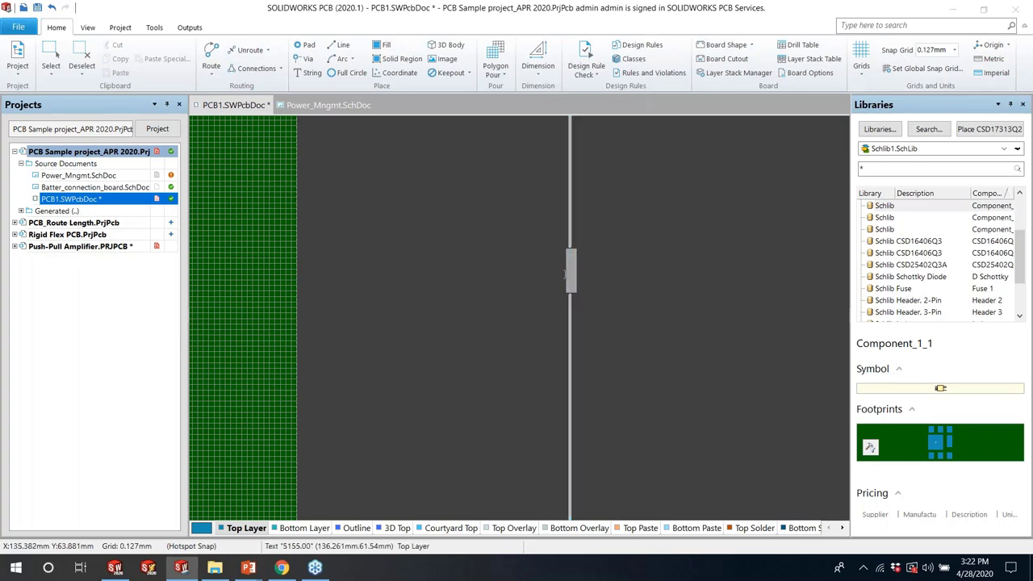
double_click(566, 274)
click(630, 315)
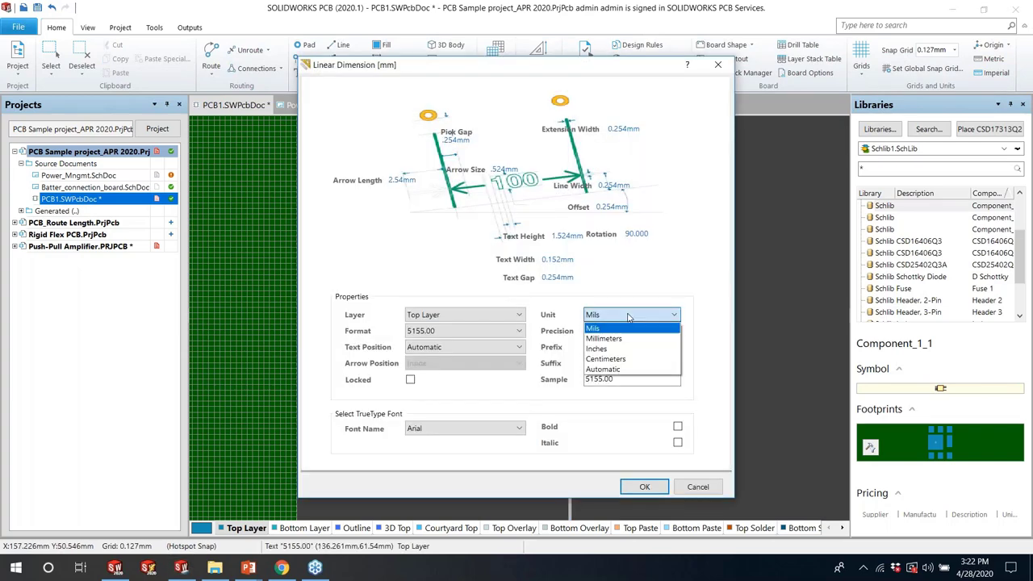
click(603, 338)
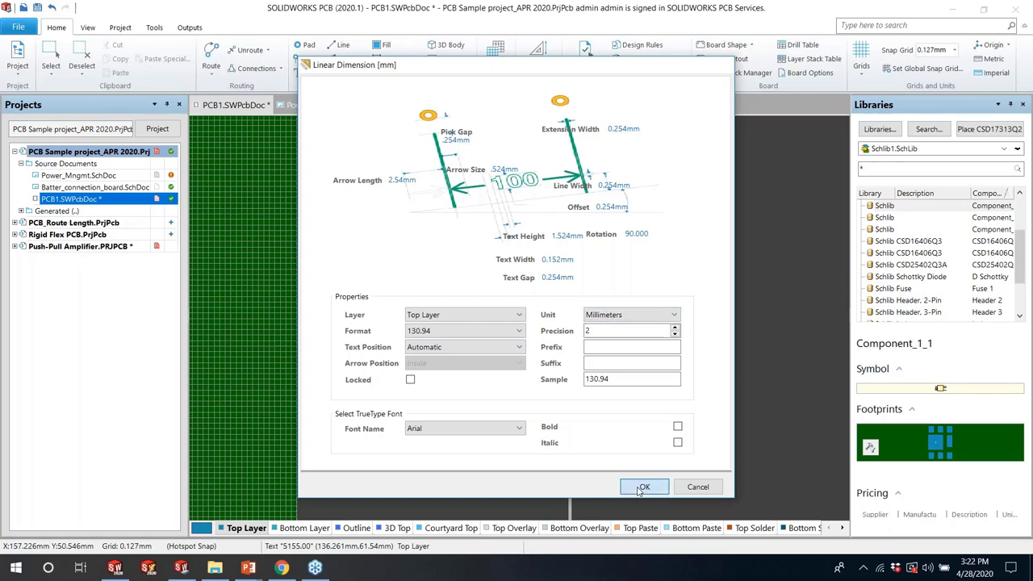
click(643, 488)
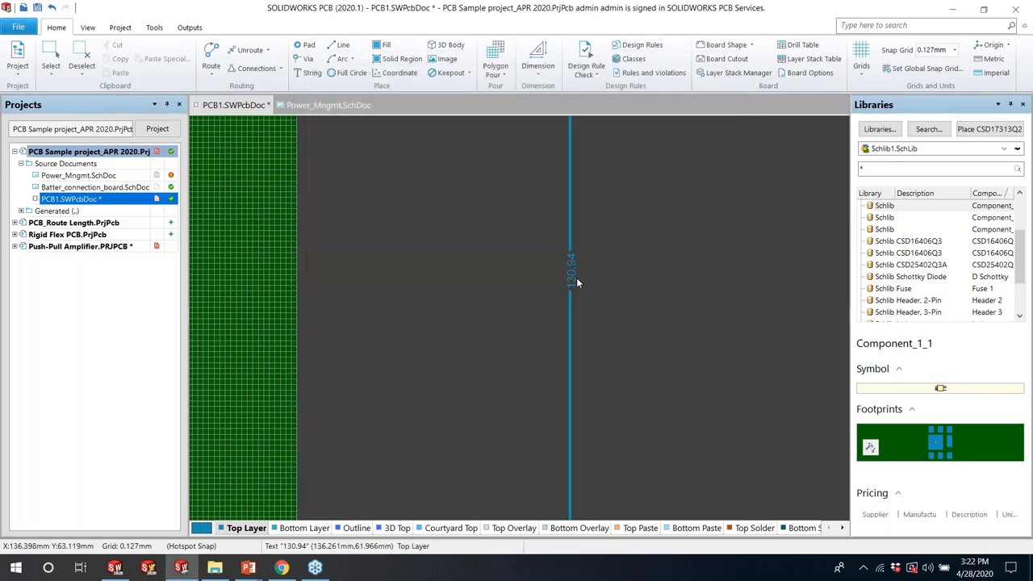
Delete the temporary height and width dimensions
ctrl+scroll(621, 286, down, 3)
ctrl+scroll(628, 282, down, 2)
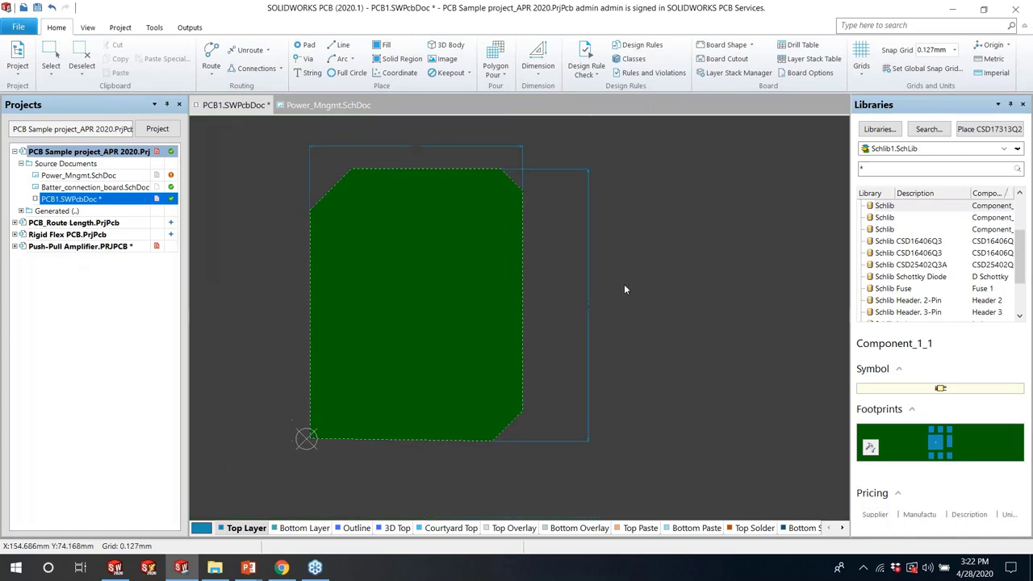
click(587, 275)
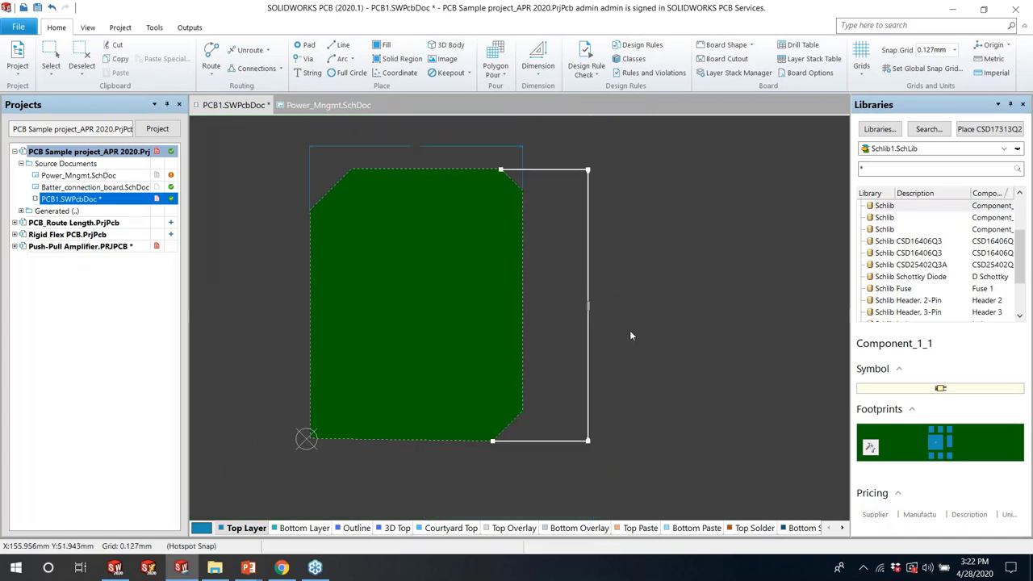
key(Delete)
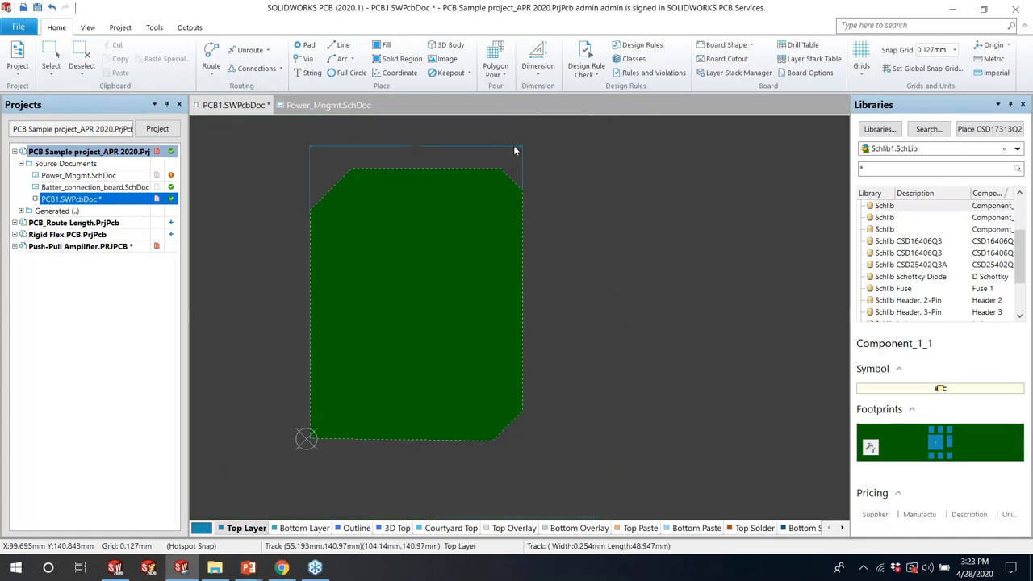
click(520, 146)
key(Delete)
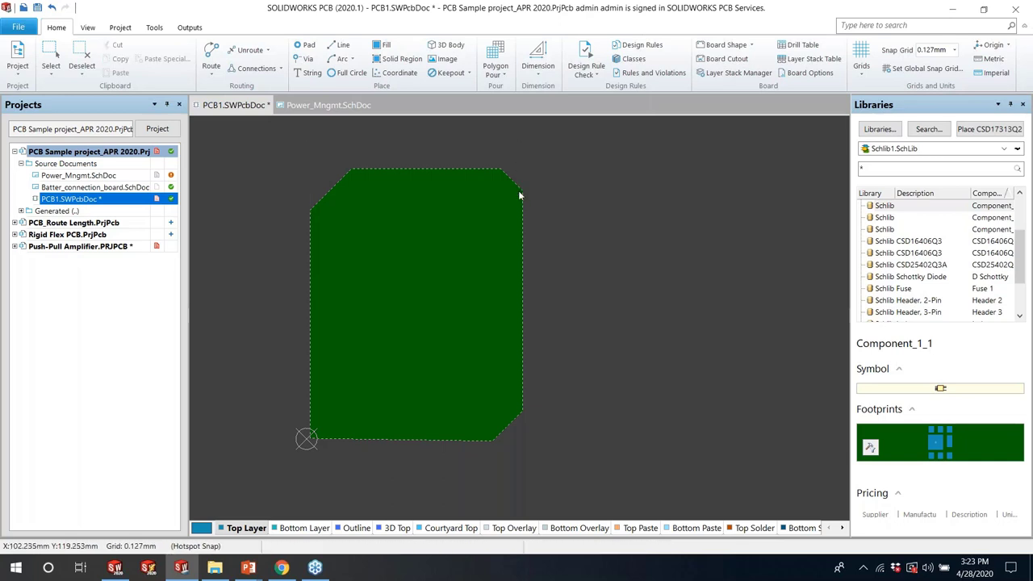
Close the libraries panel and bring up the Collaboration panel
ctrl+scroll(536, 203, down, 1)
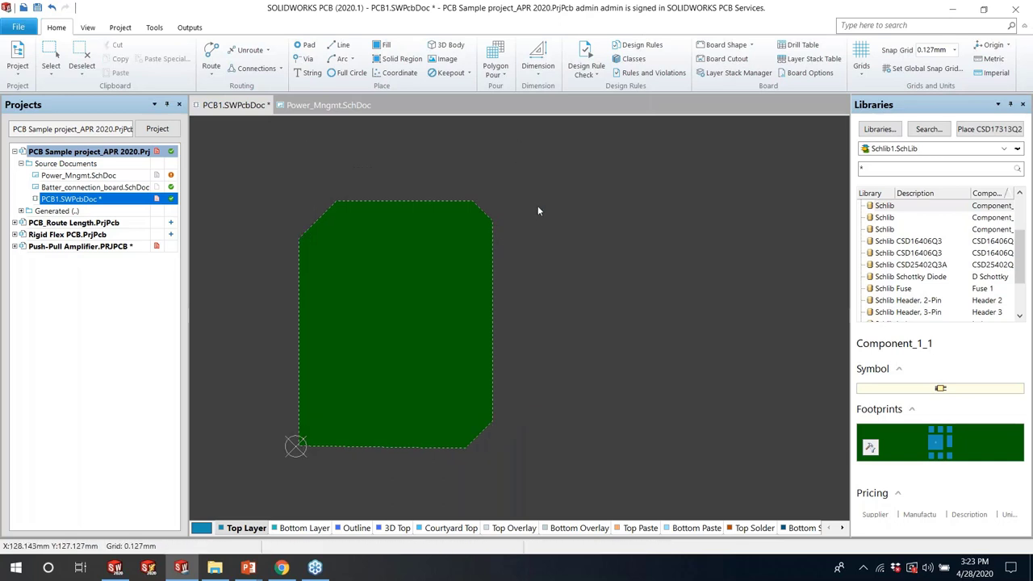
right_click(944, 105)
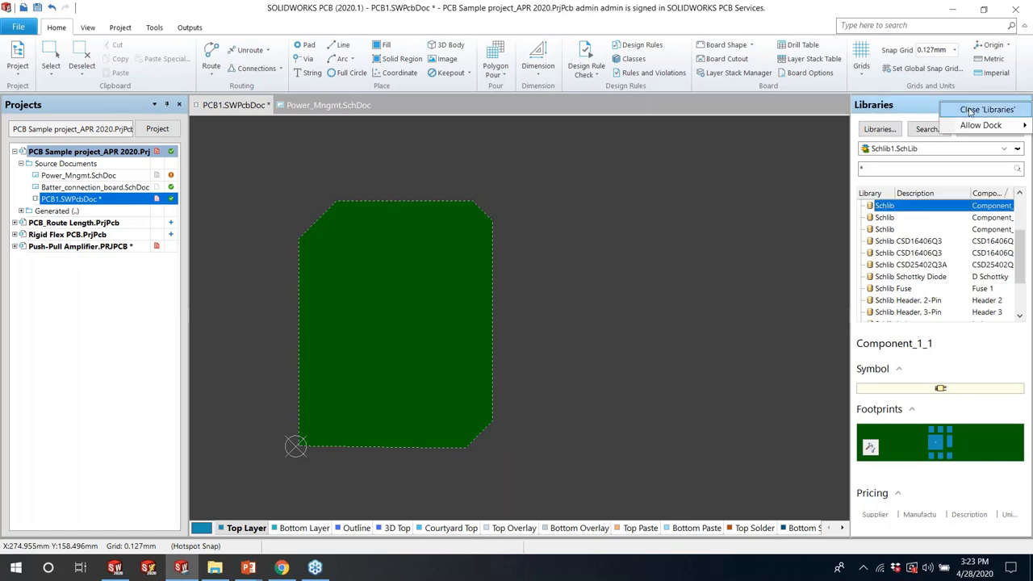
click(972, 111)
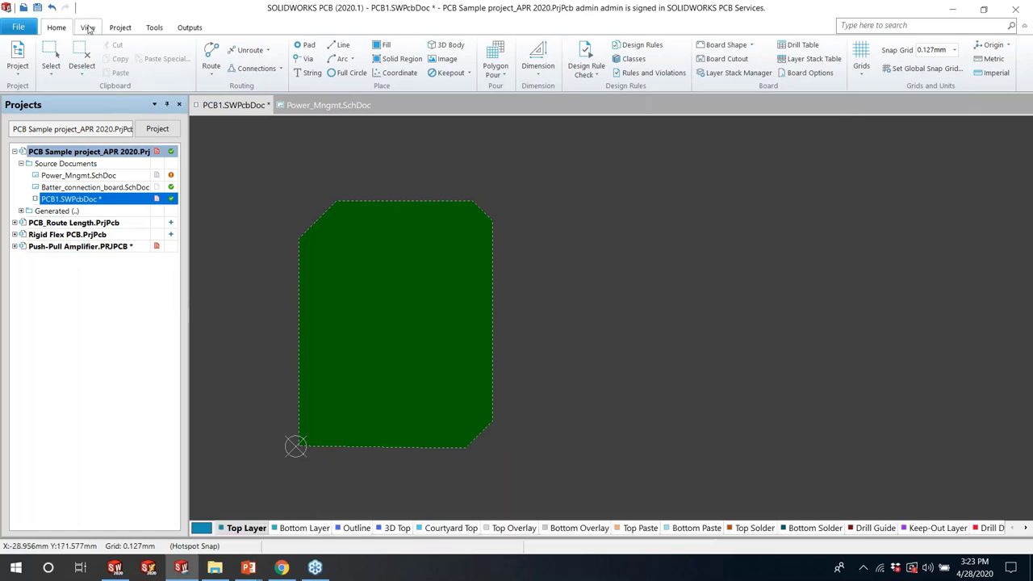
click(87, 29)
click(53, 60)
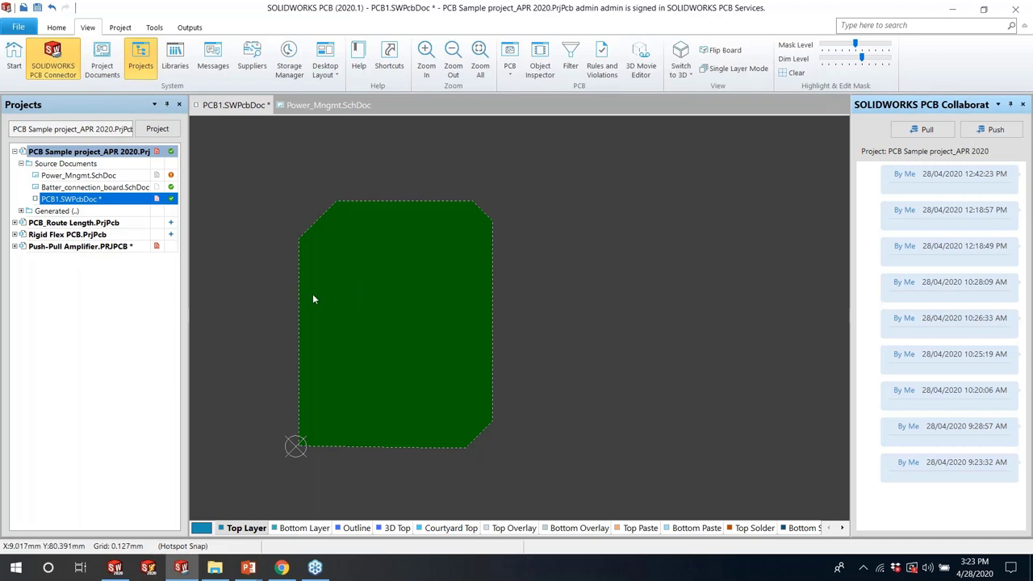
Push the design with the comment 'board profile defined, pl. check and let me know your comments'
click(993, 129)
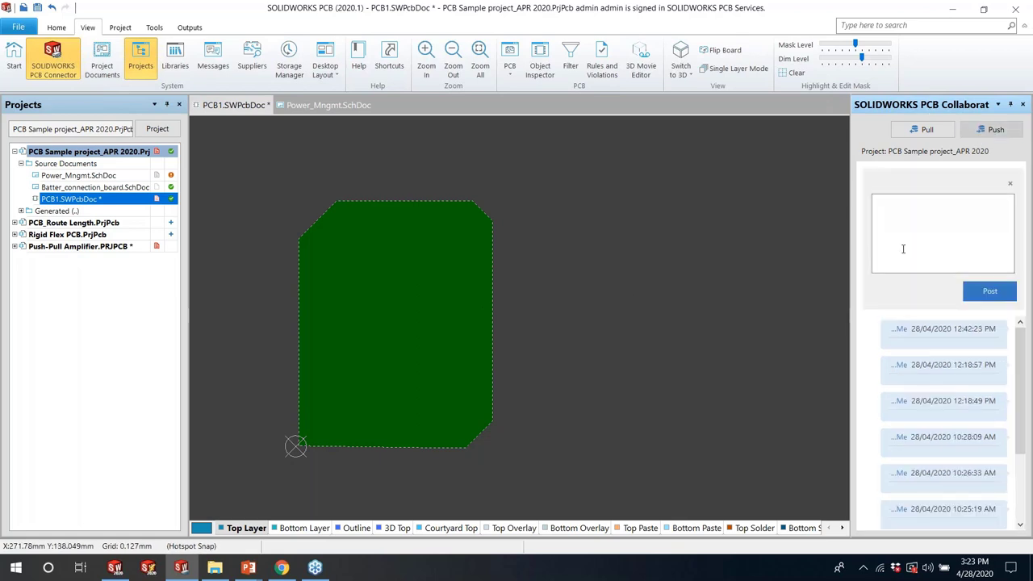
click(945, 234)
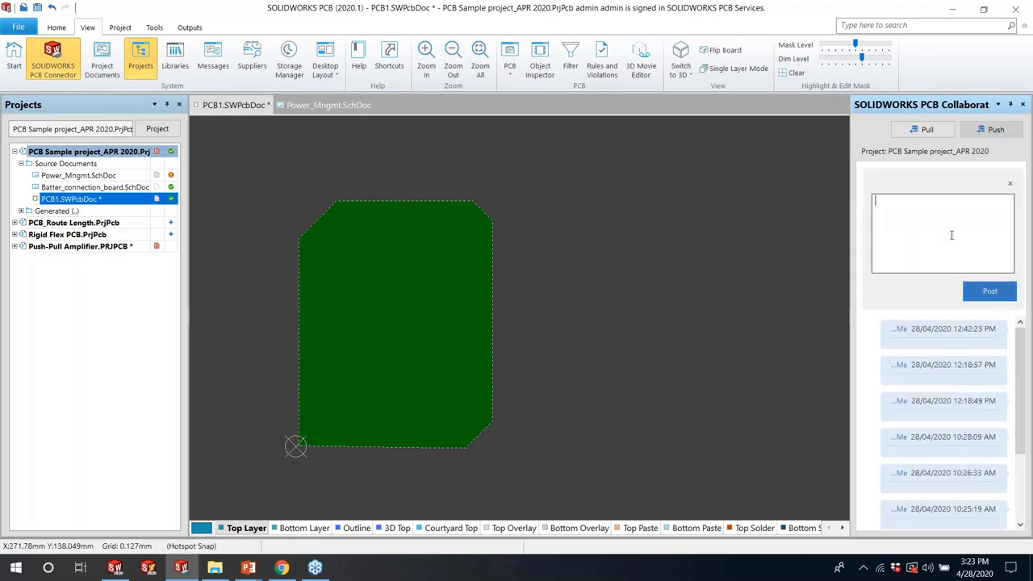
text(board profile d)
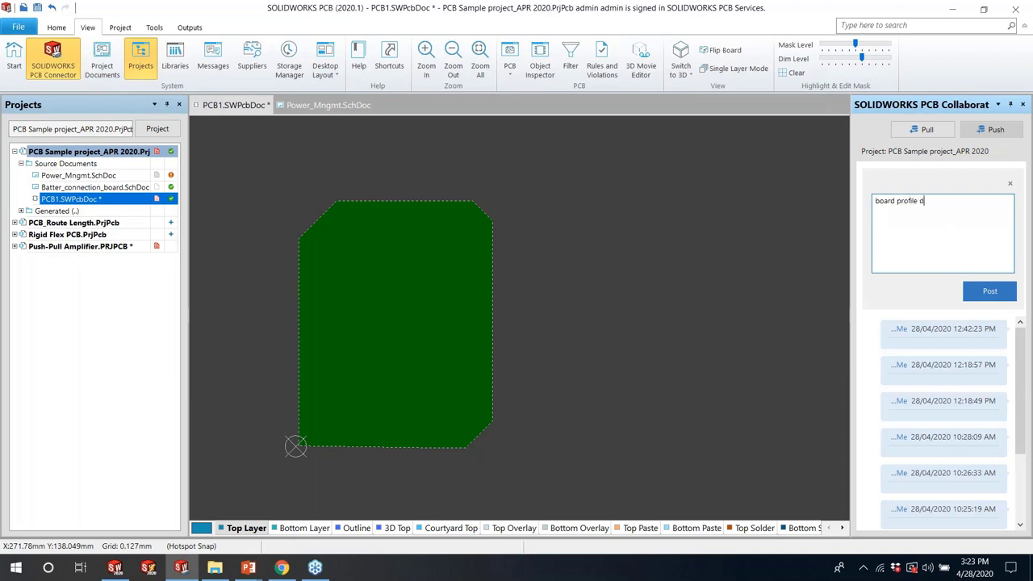
text(efined, pl. check and let me know your comments)
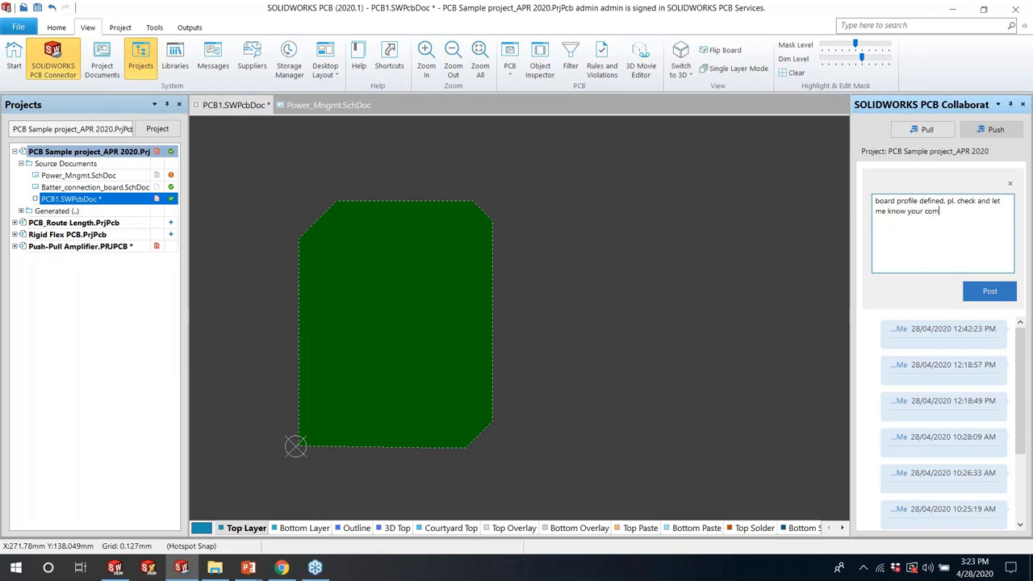
click(985, 295)
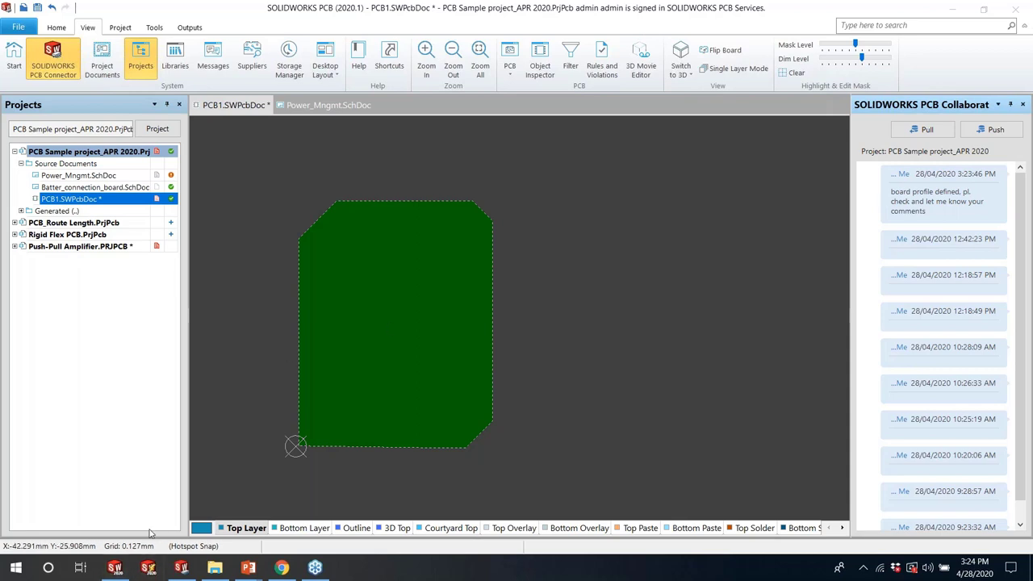
Run Pull Board in SOLIDWORKS and confirm the PCB Sample project_APR 2020 project in Select Project
mouse_move(116, 568)
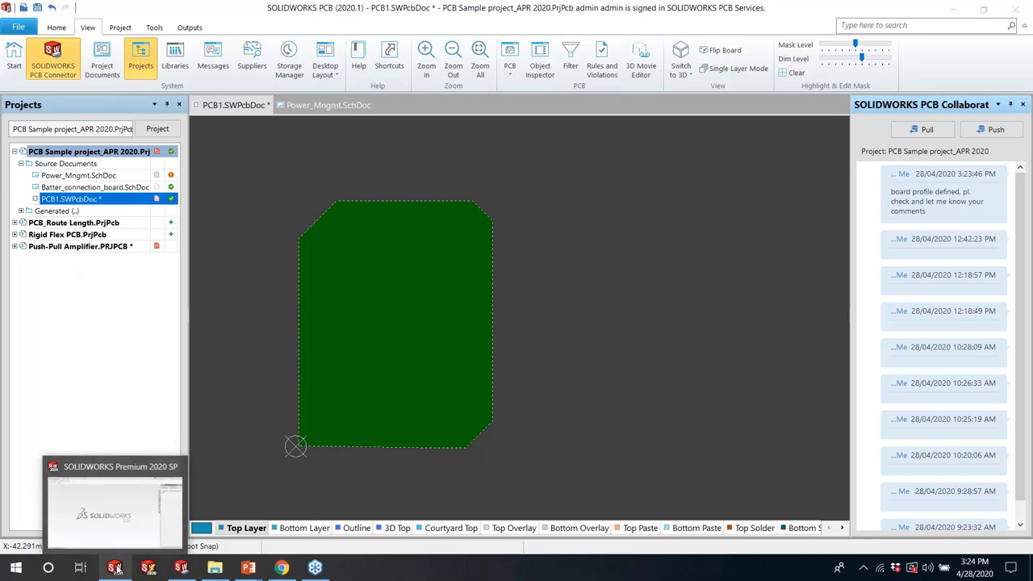
click(115, 523)
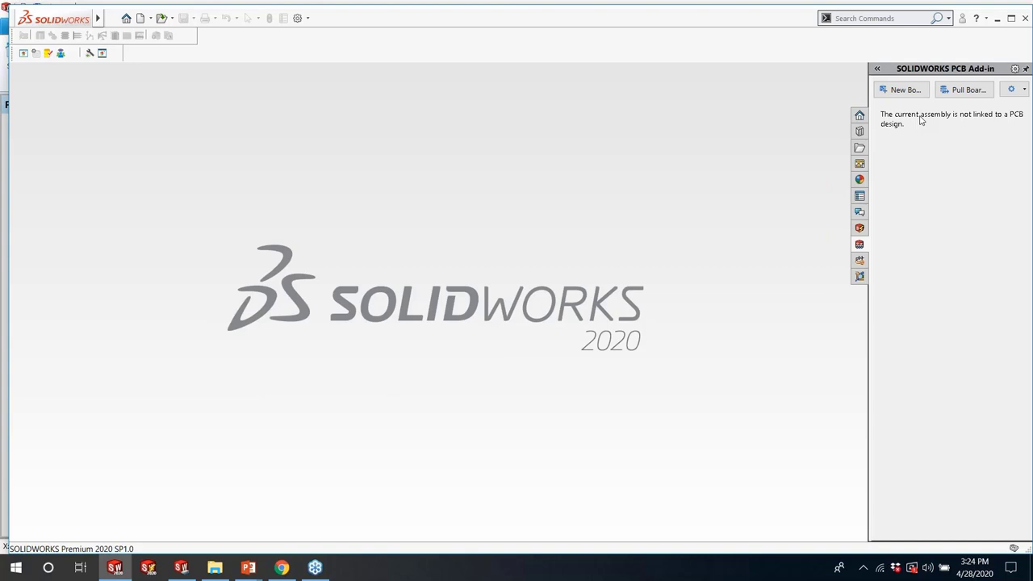
click(970, 93)
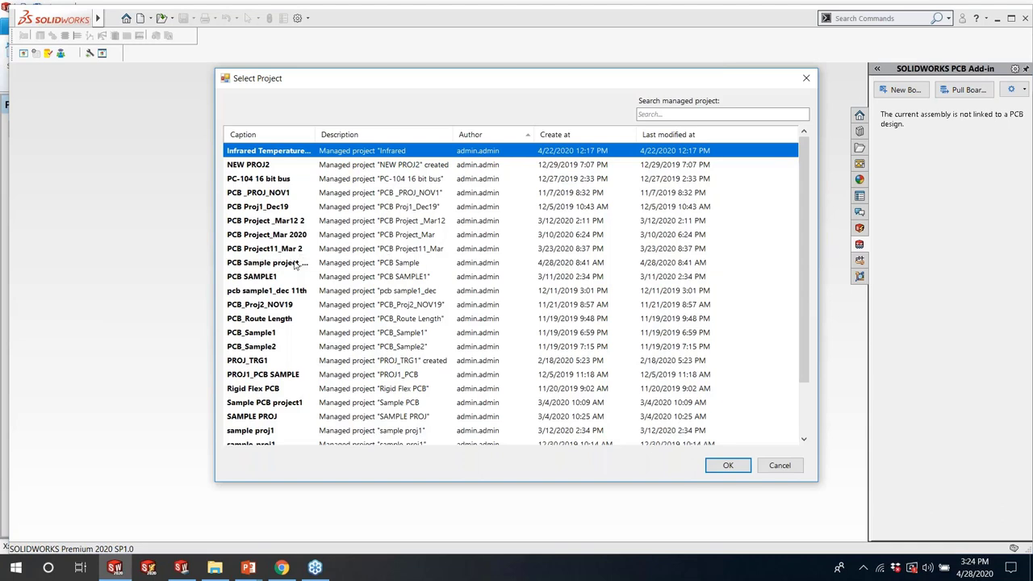
click(296, 264)
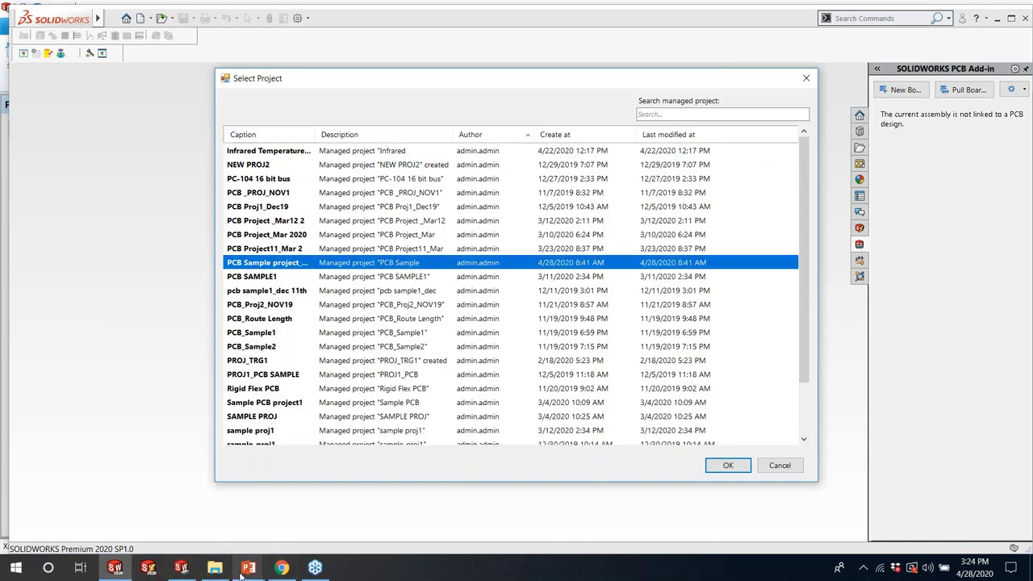
mouse_move(242, 573)
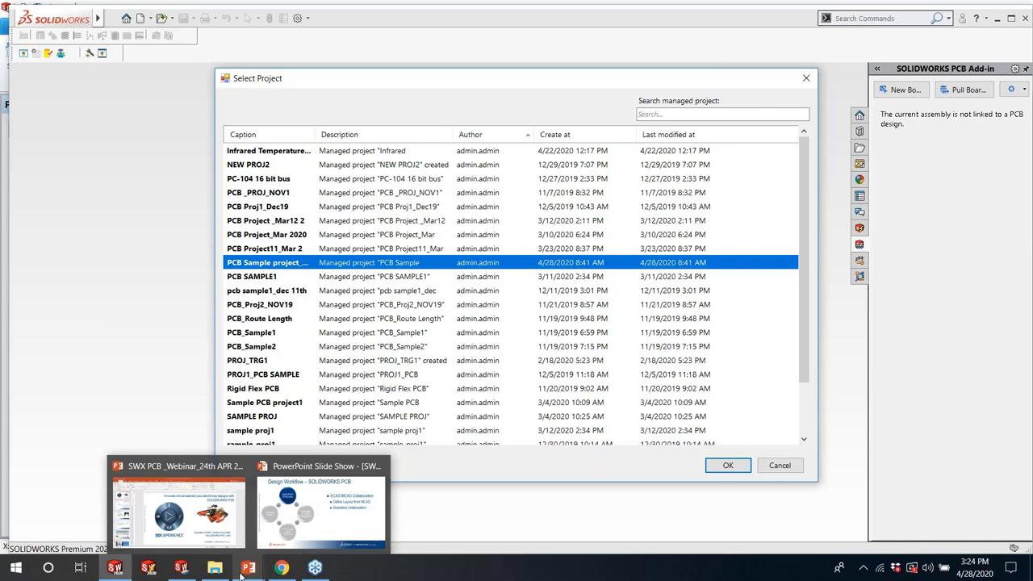
click(182, 569)
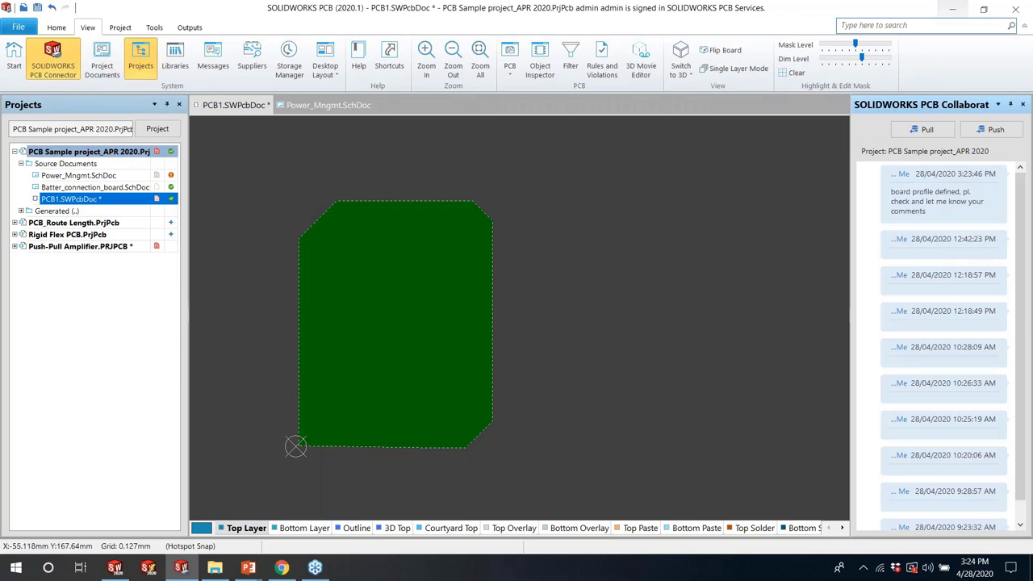
click(952, 8)
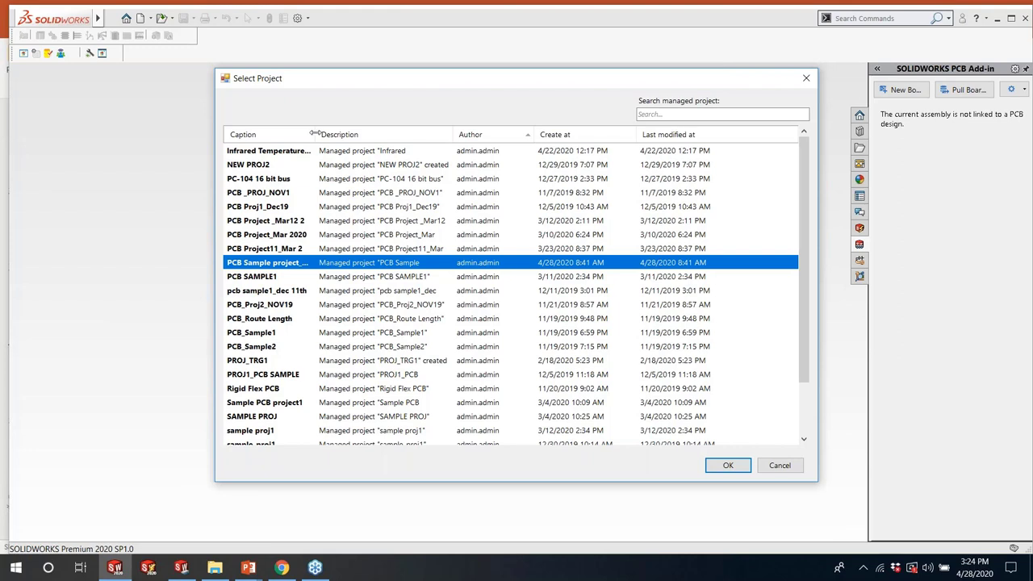
drag(315, 134, 390, 150)
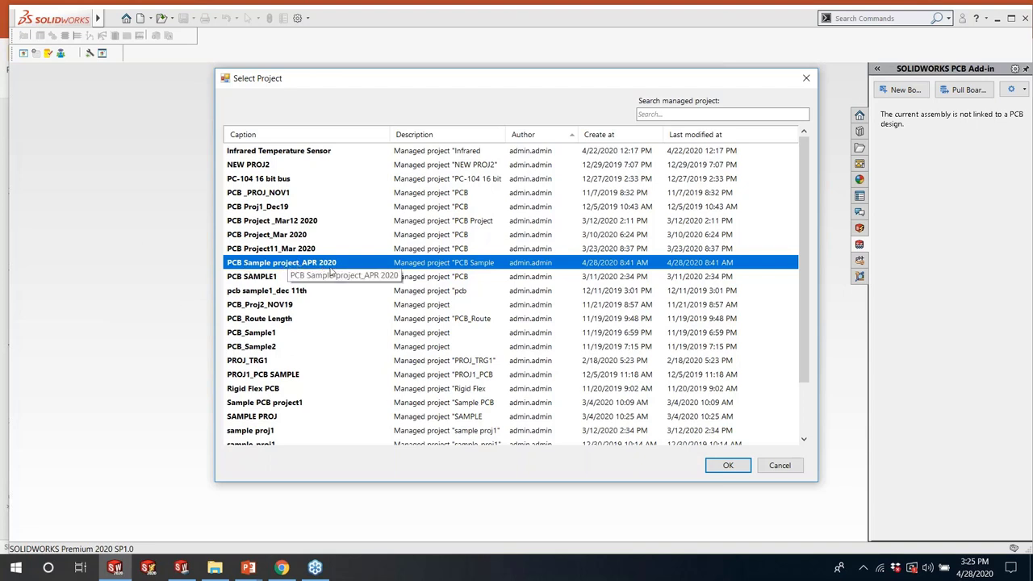
click(727, 466)
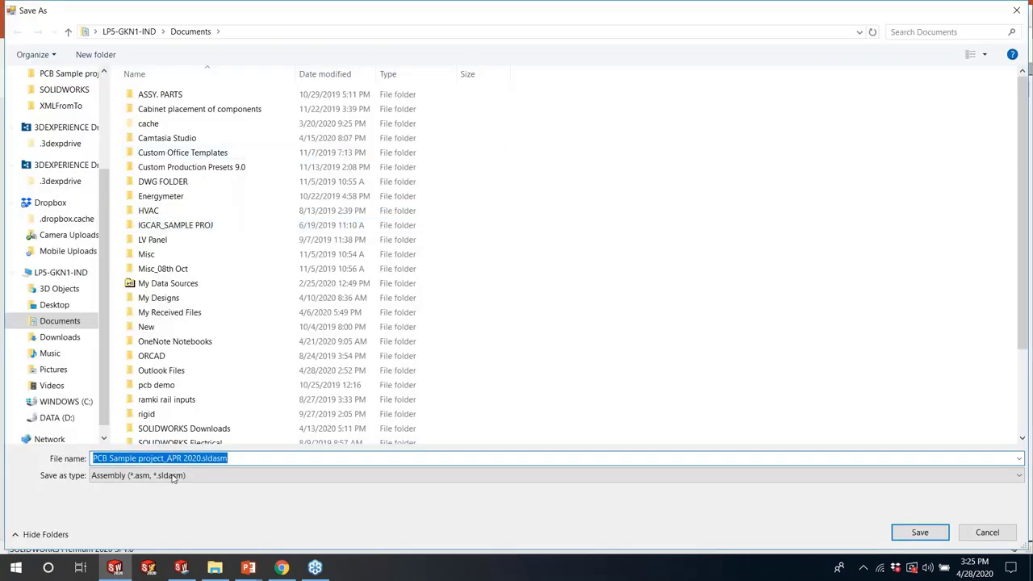
Save PCB Sample project_APR 2020.SLDASM into Desktop > New folder > PCB DEMO, replacing the existing file
click(270, 458)
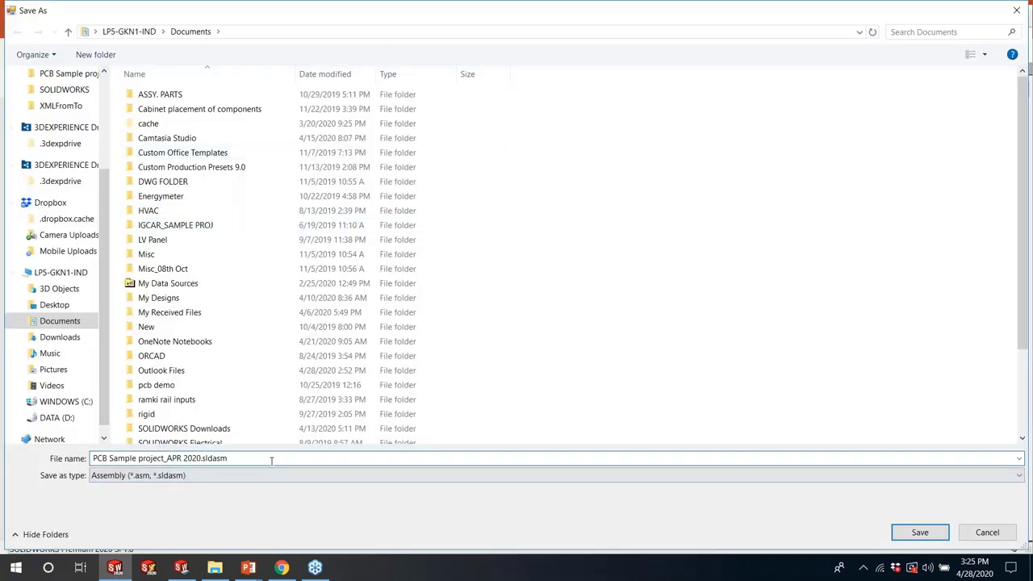
scroll(61, 105, up, 3)
click(52, 100)
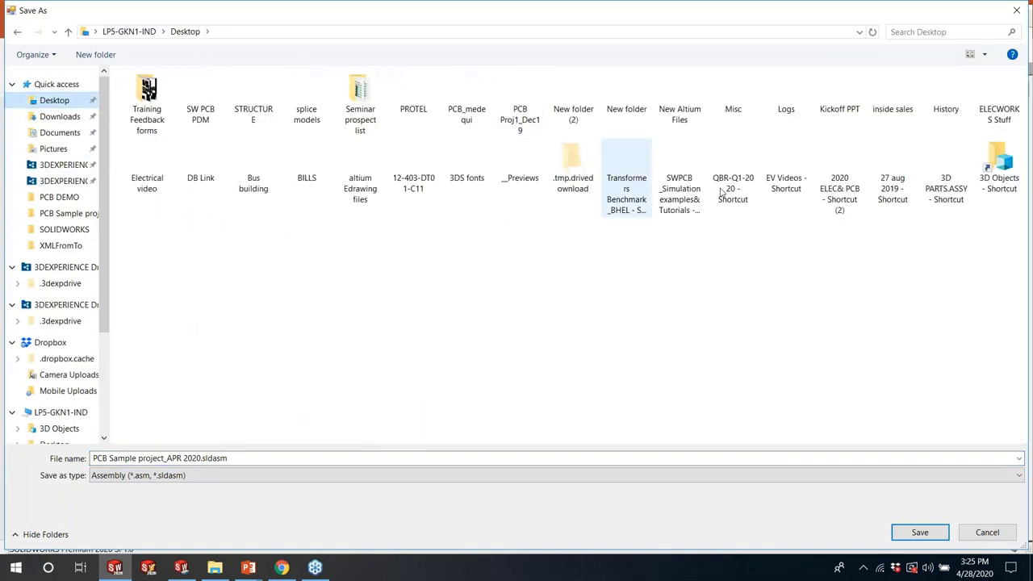
double_click(629, 101)
double_click(369, 307)
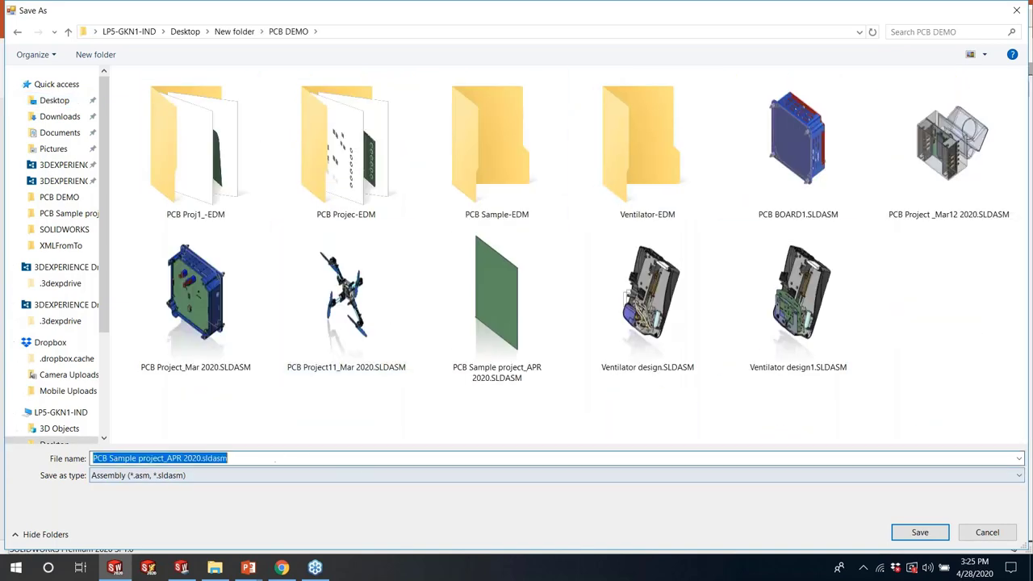
key(Return)
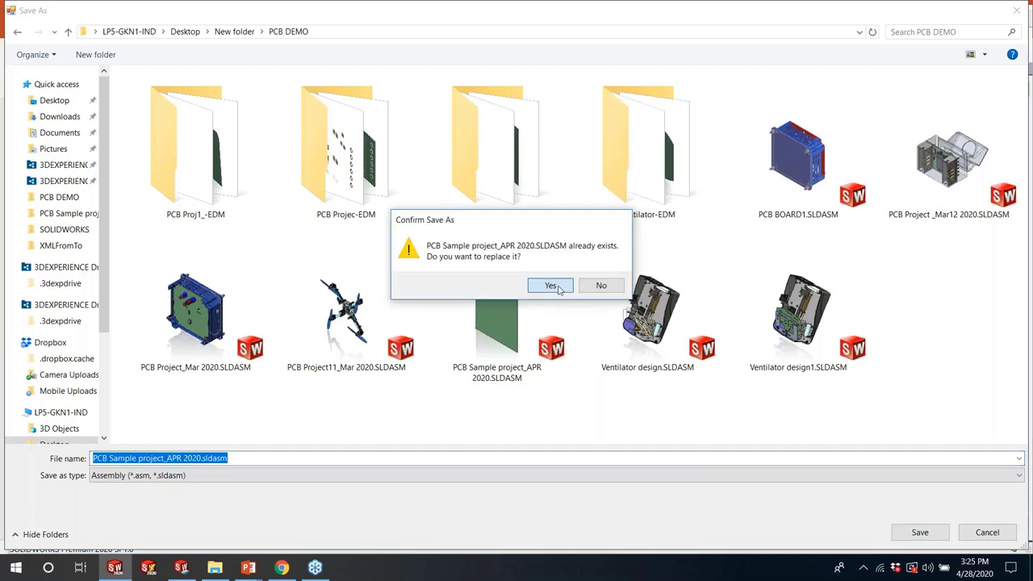
click(551, 286)
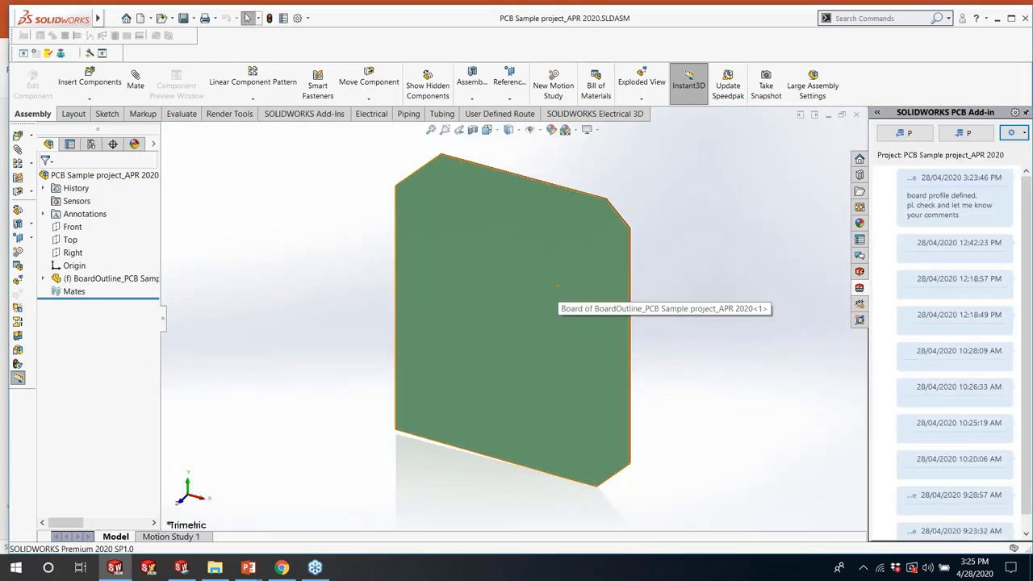
View the board from the Front and compare it with the SOLIDWORKS PCB layout
key(space)
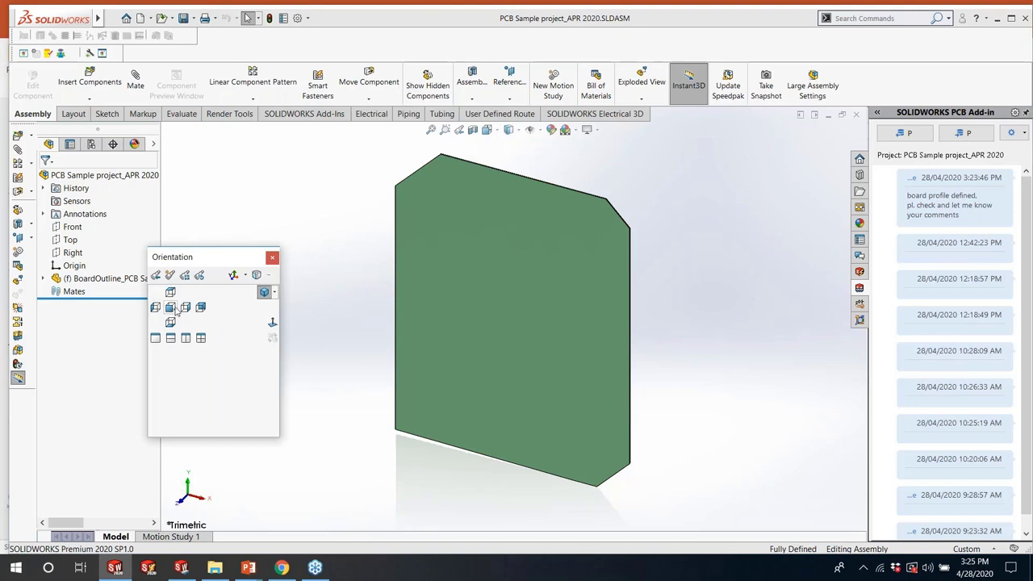
click(172, 307)
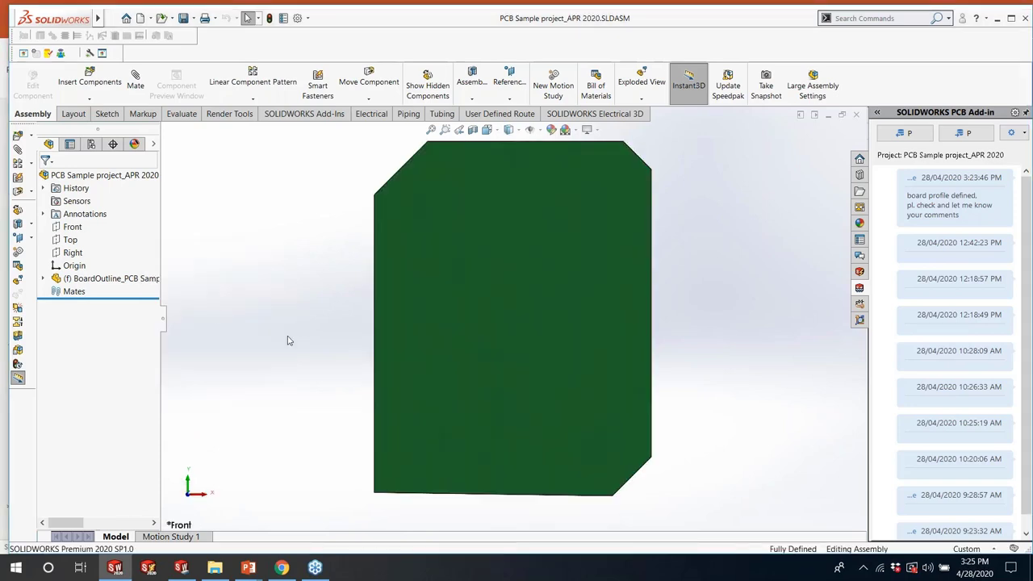
click(181, 567)
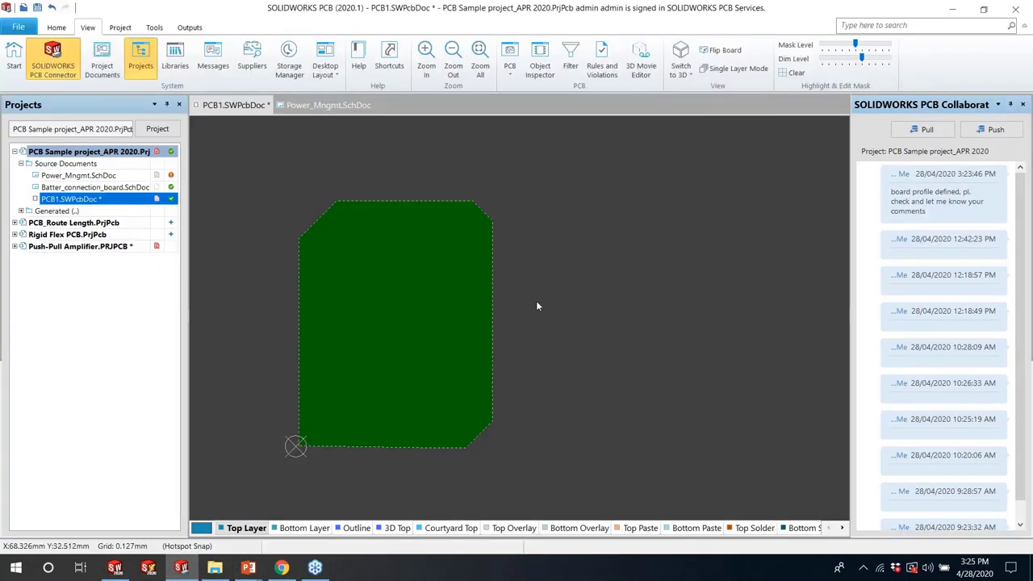
key(alt+Tab)
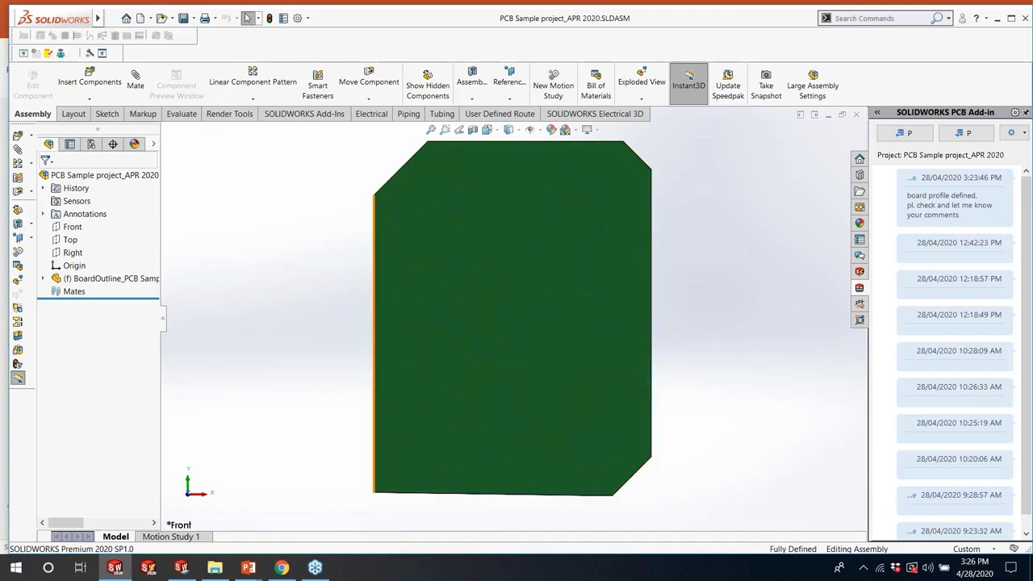
Open Insert Components and cancel it without adding anything
click(89, 81)
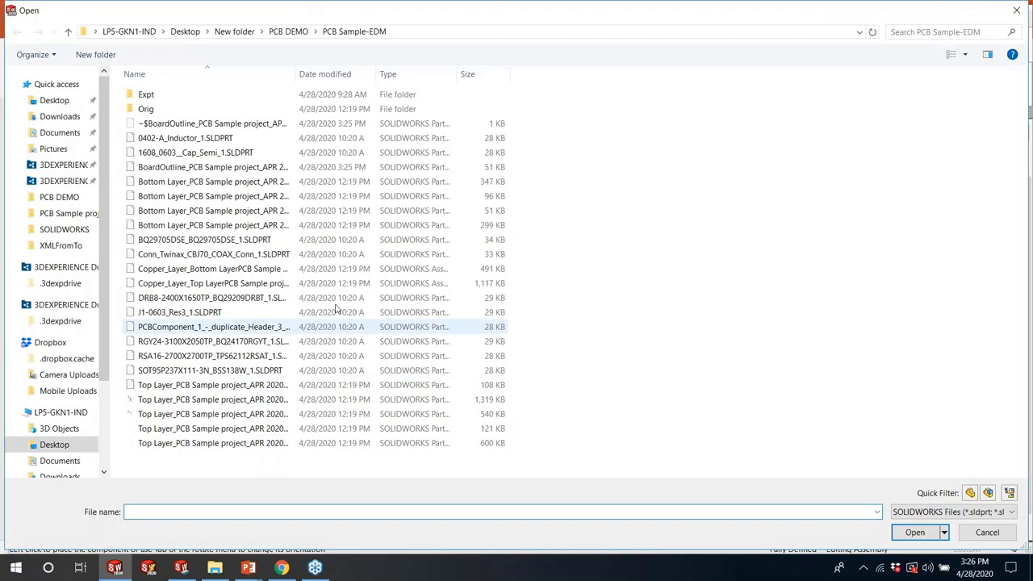
click(987, 533)
click(62, 143)
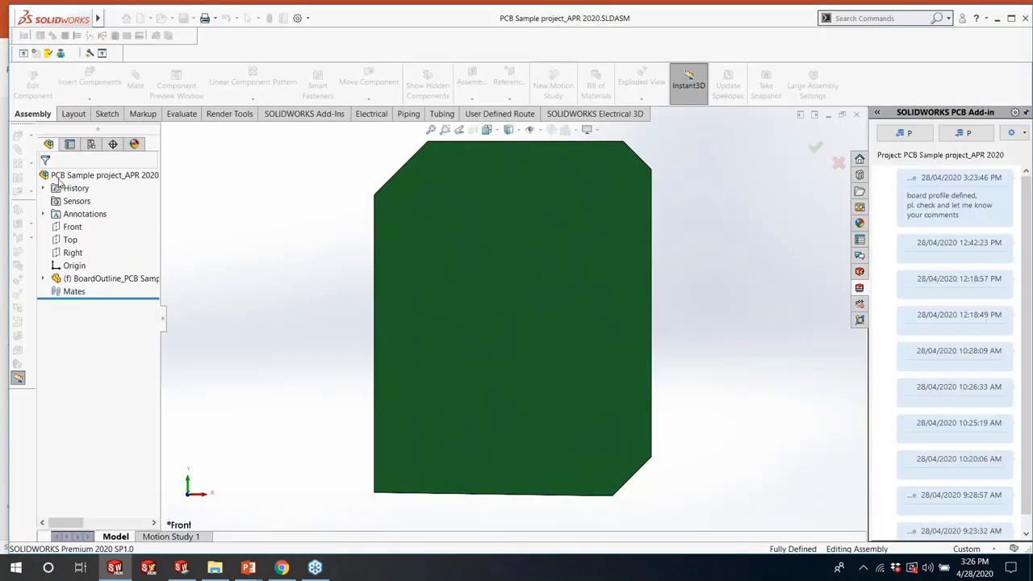
Drag the board outline sketch's left edge outward, exit the sketch, and start Insert Components
right_click(387, 240)
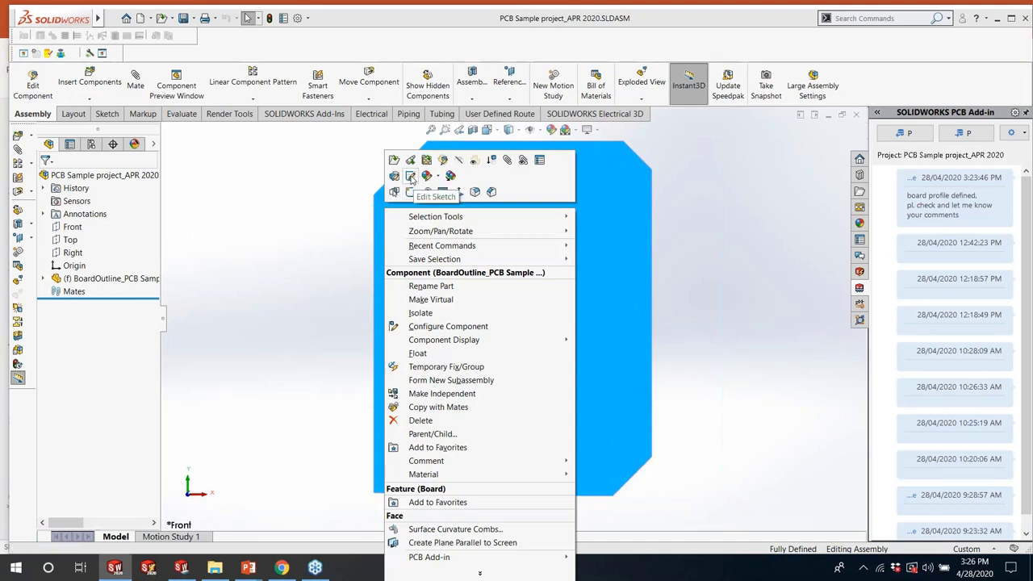
click(411, 177)
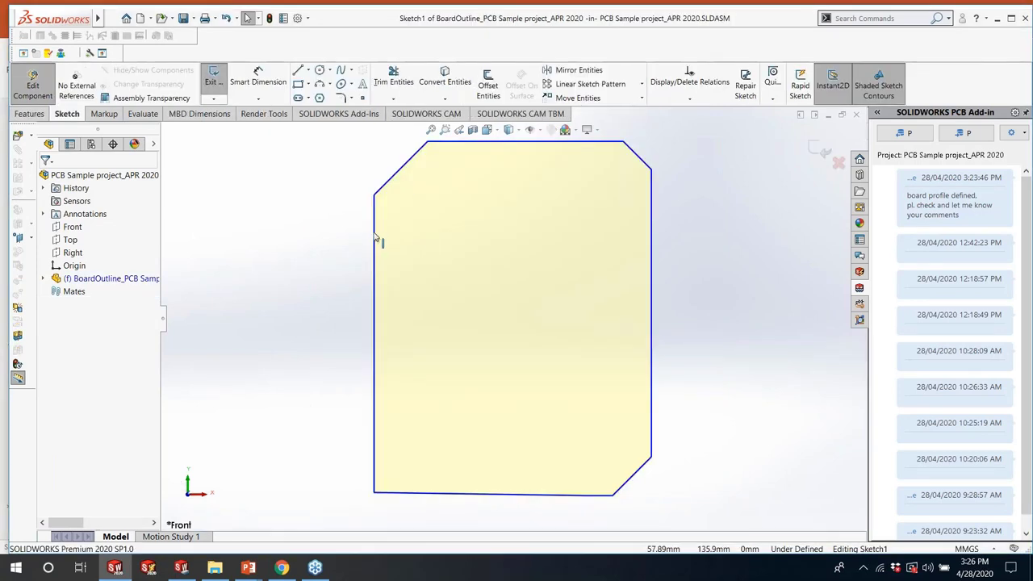
drag(374, 237, 344, 238)
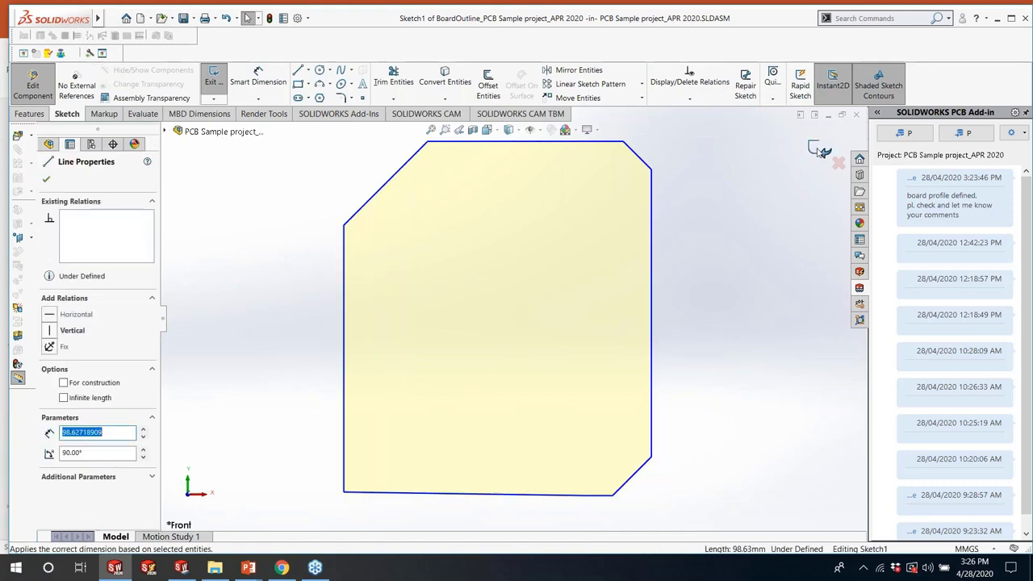
click(818, 150)
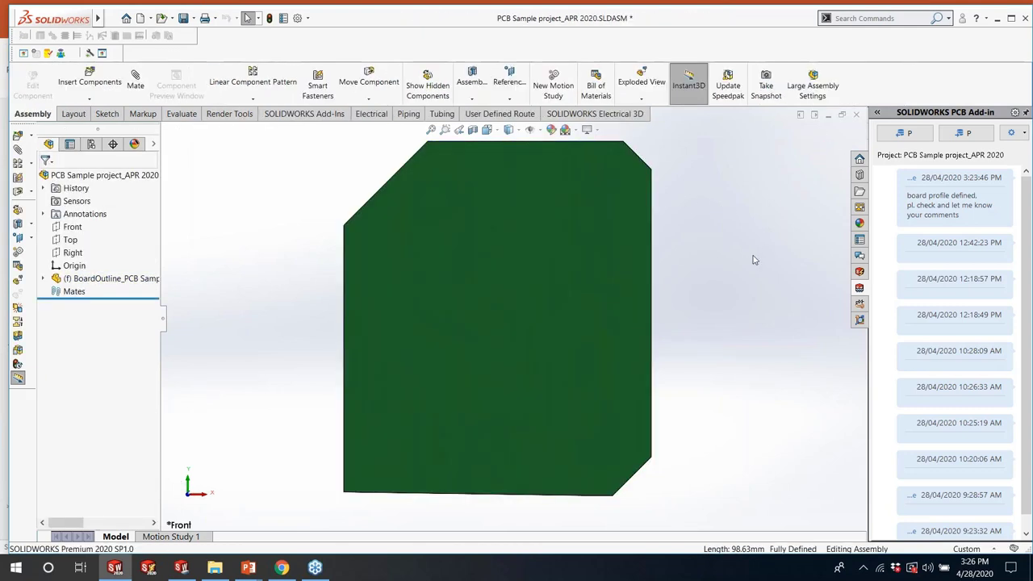
click(89, 78)
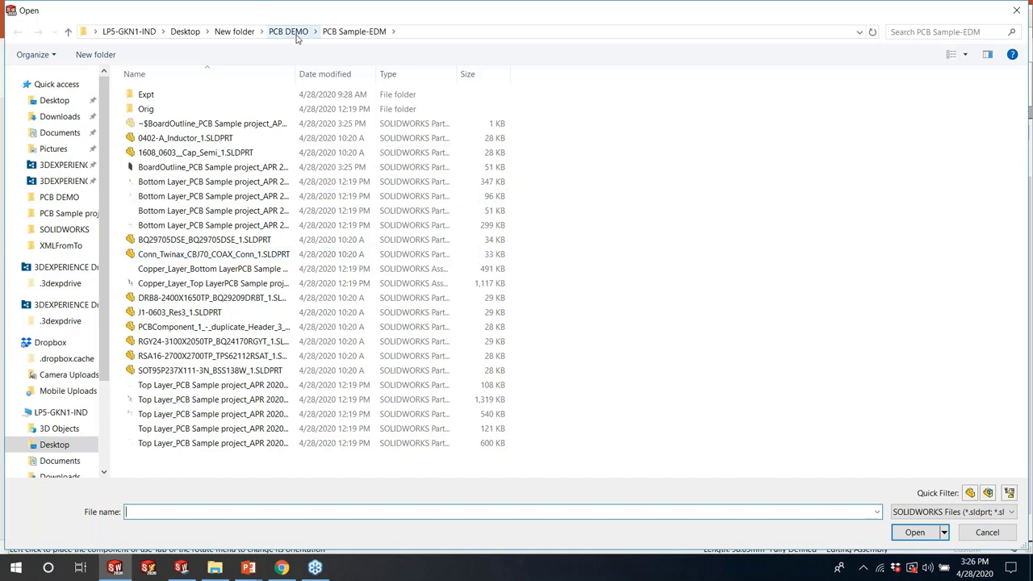
Insert the PCB BOARD1 enclosure from Desktop > New folder > PCB DEMO and place it in the assembly
click(54, 100)
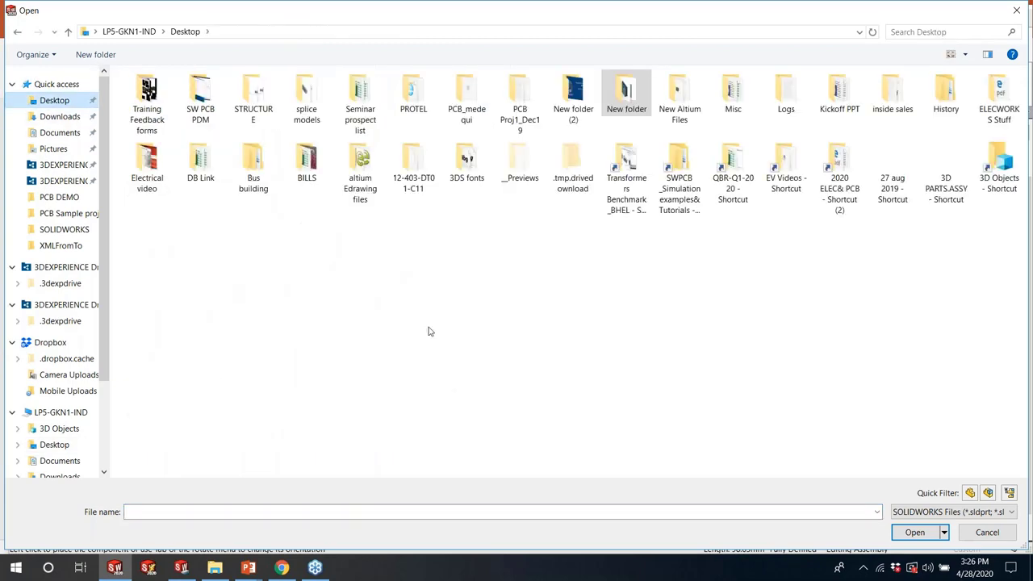
double_click(643, 99)
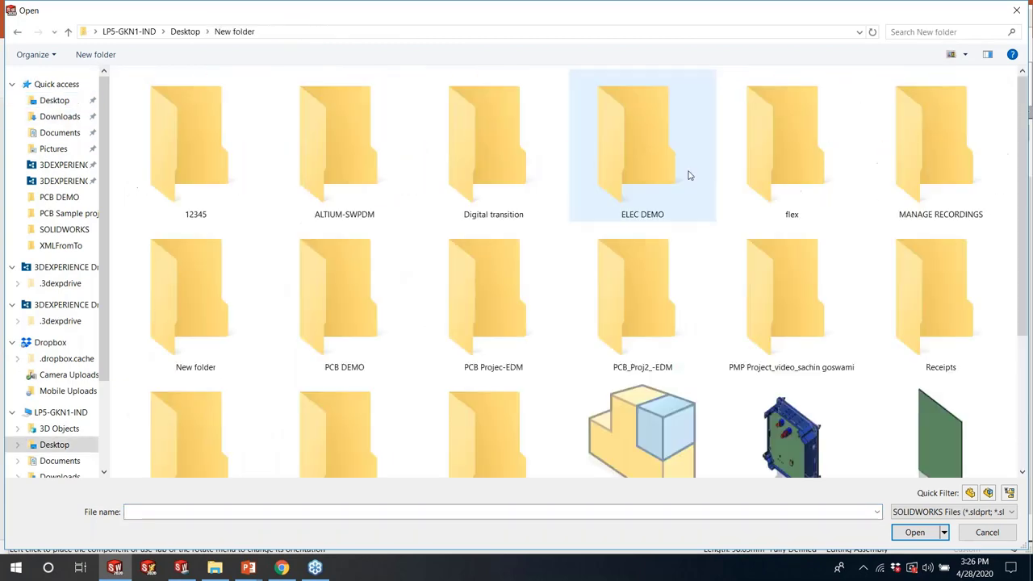
double_click(340, 289)
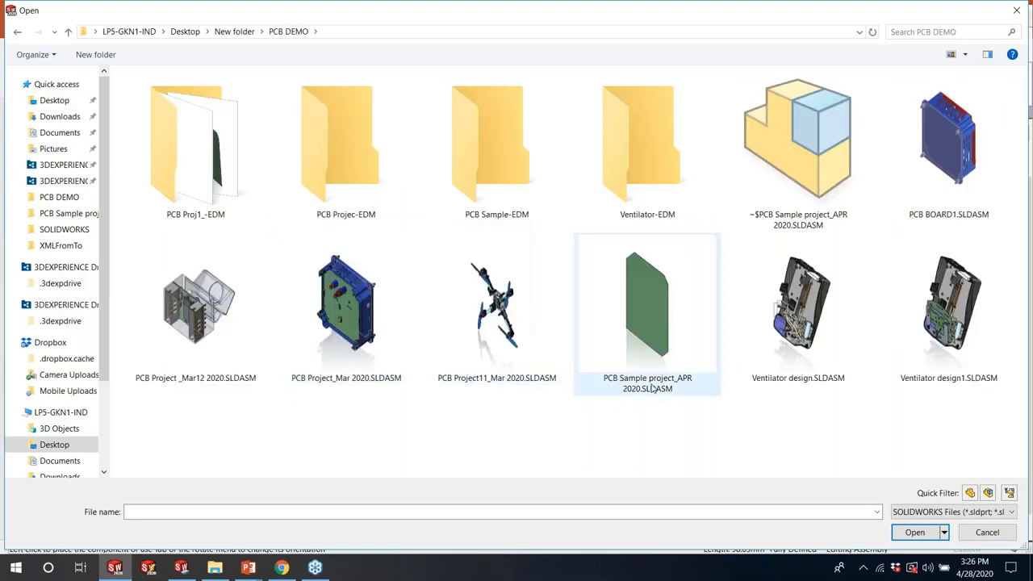
click(948, 141)
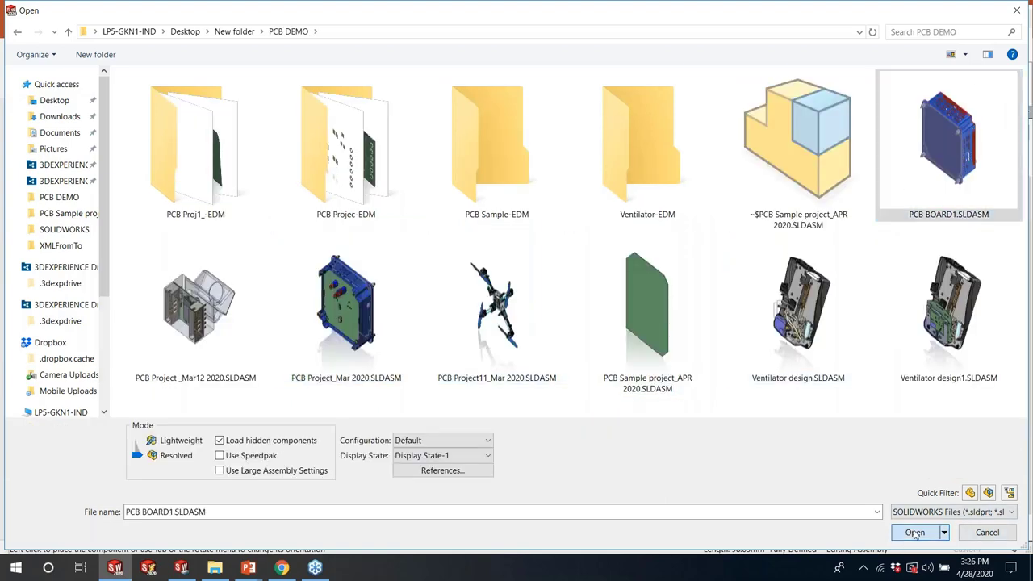
click(915, 532)
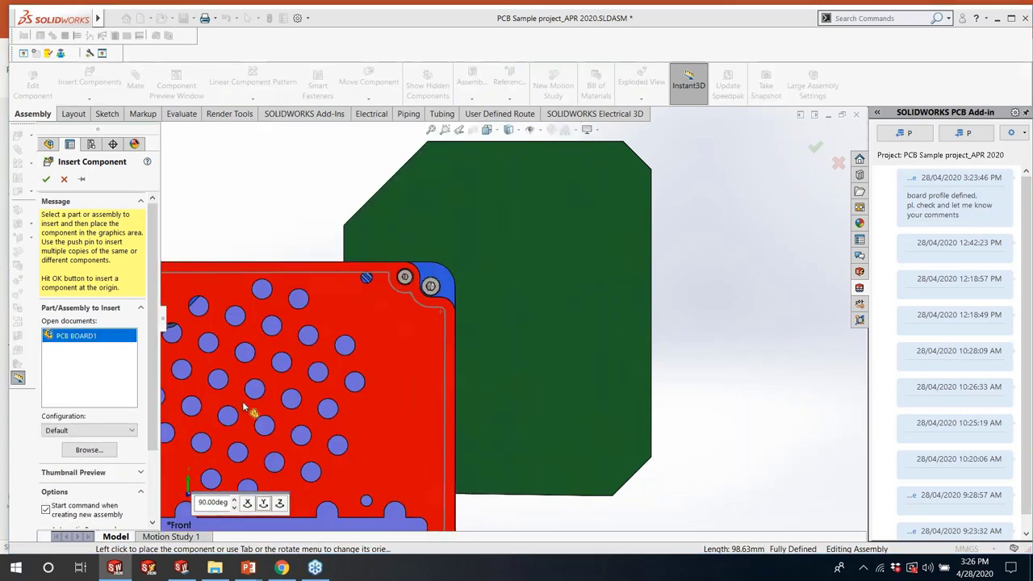
click(426, 388)
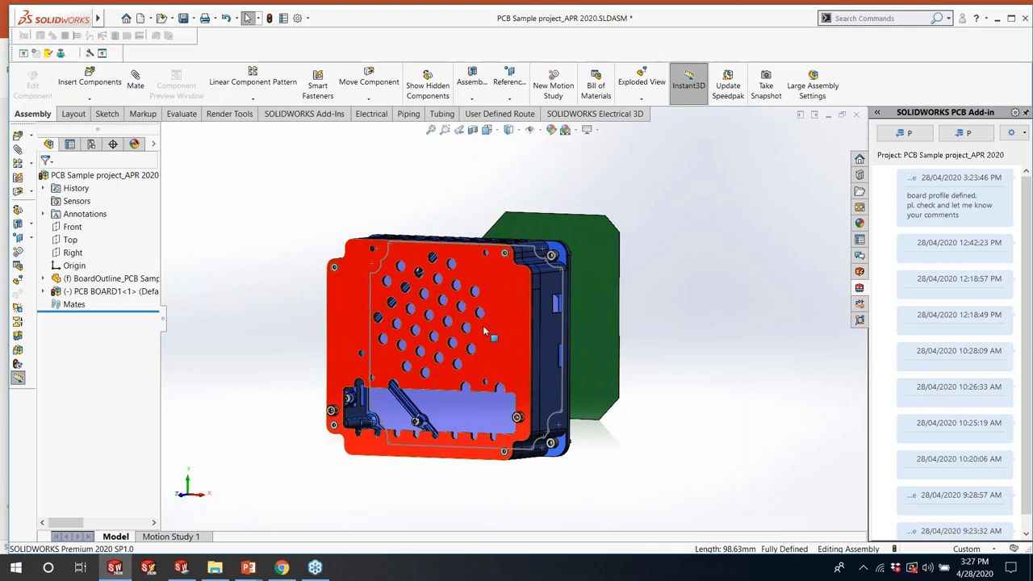
Face the assembly front, select the board, cancel a trial Mate, and pick the board's left edge
key(Left)
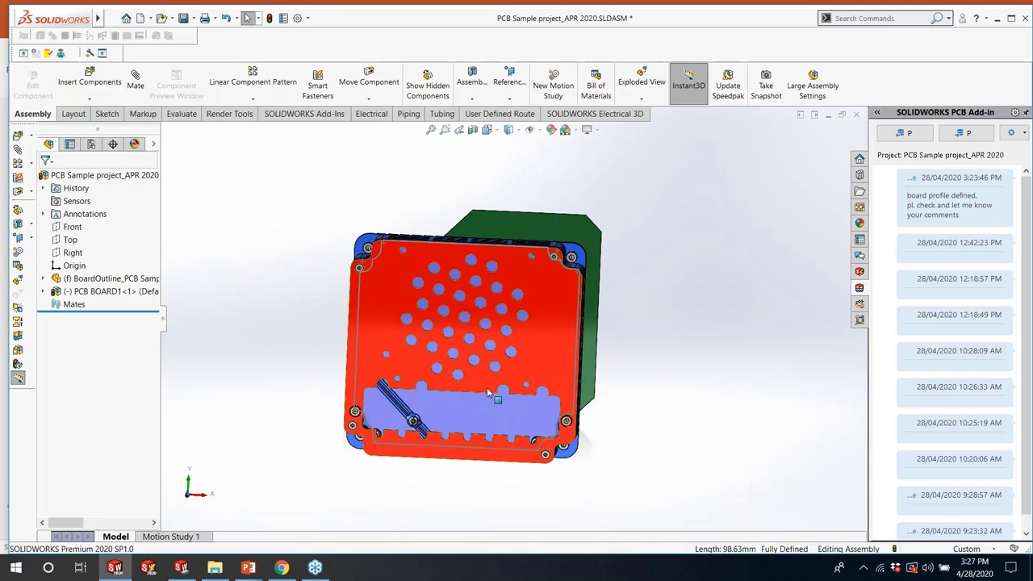
scroll(487, 393, down, 2)
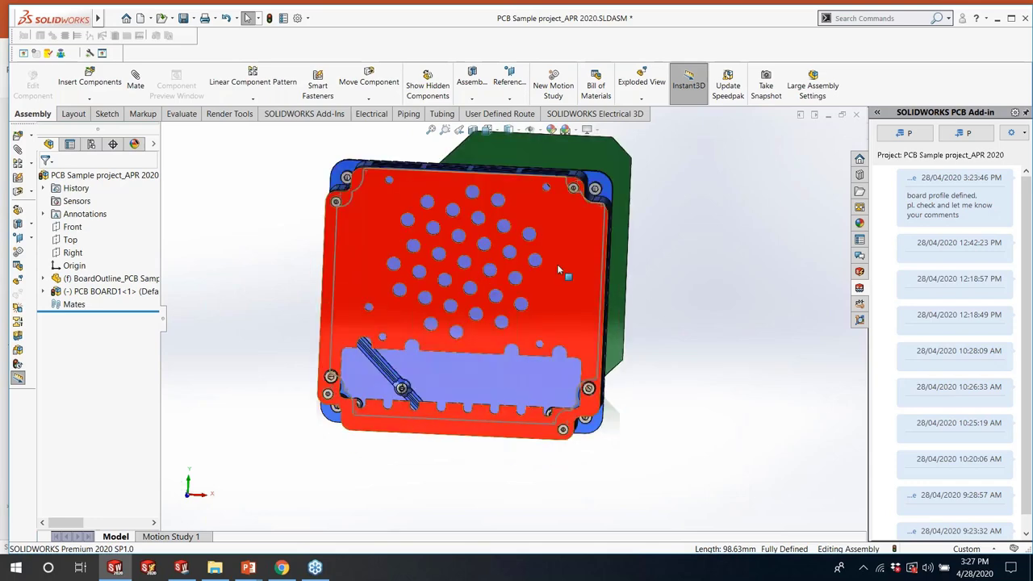
click(557, 264)
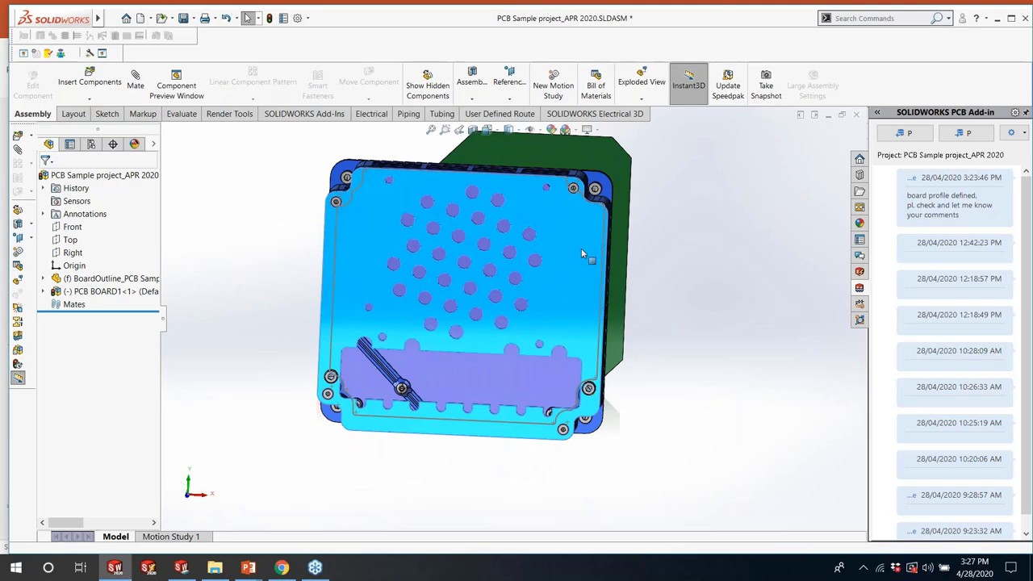
scroll(429, 367, down, 10)
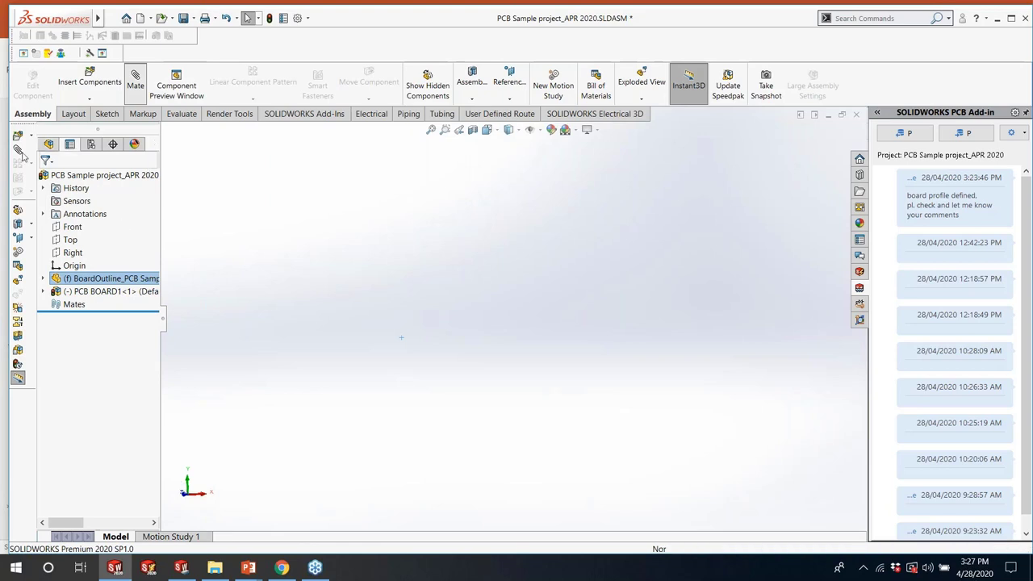
click(135, 81)
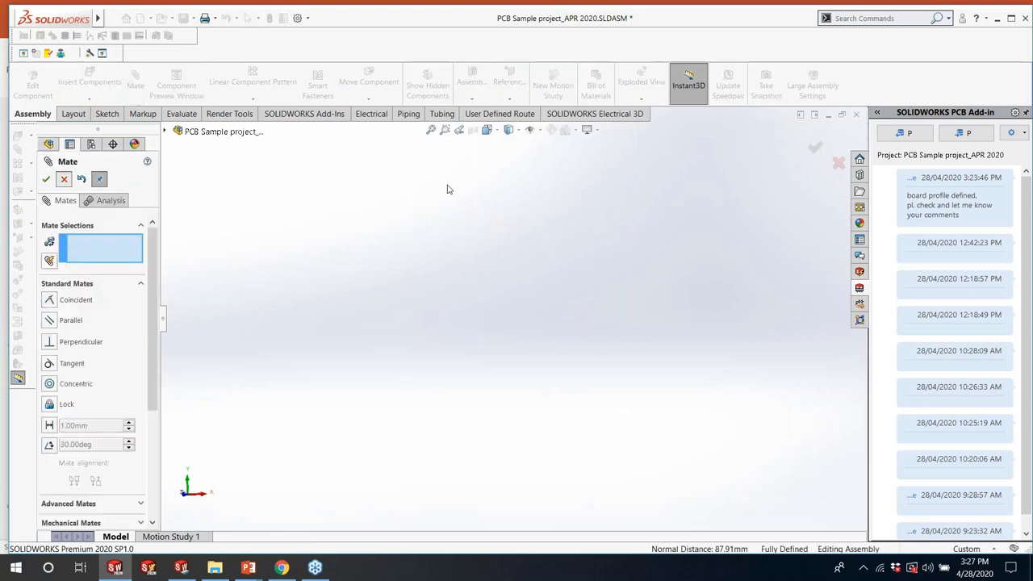
key(Escape)
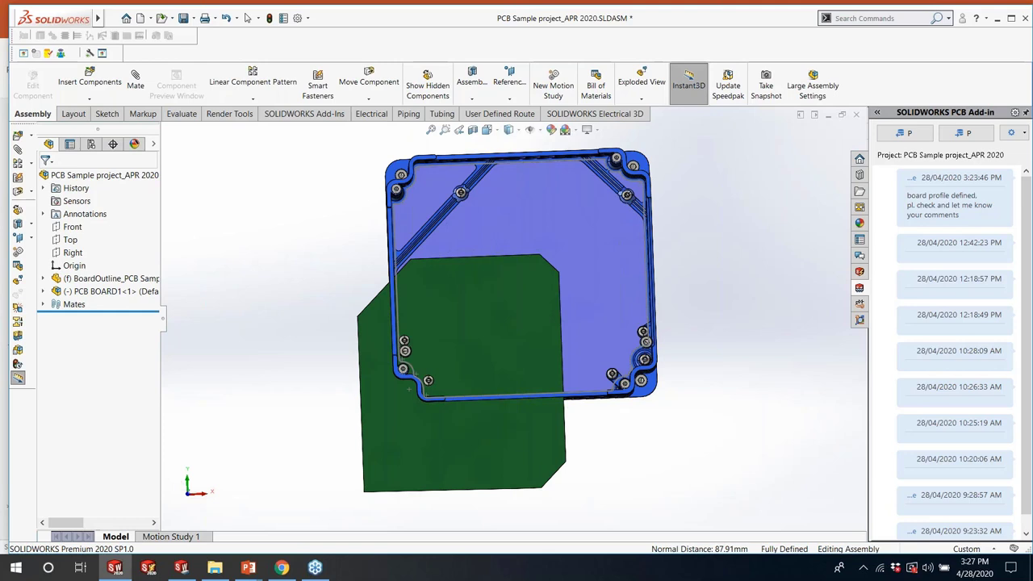
key(space)
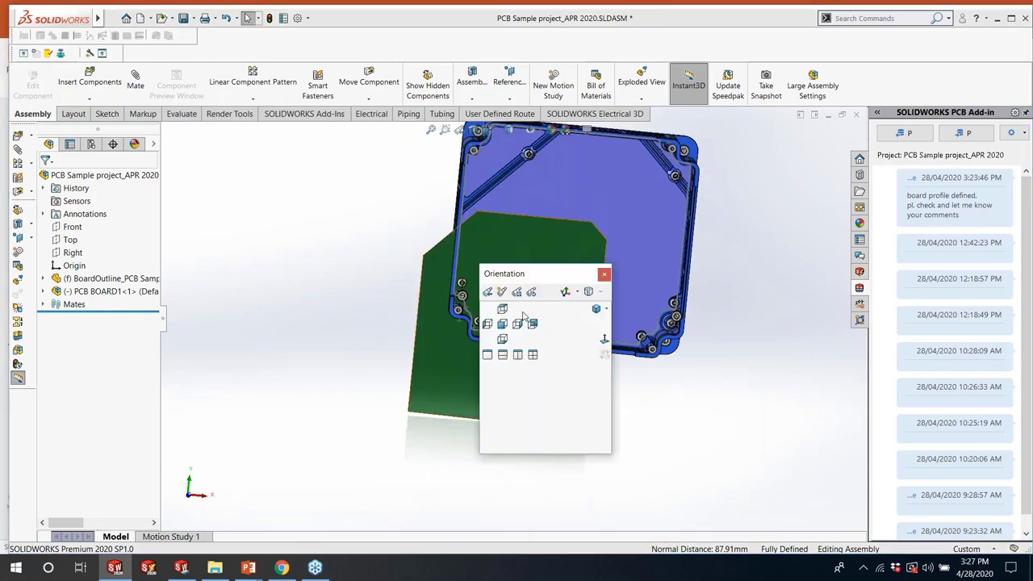
click(380, 349)
Nudge the board's left edge outward and clear the old outline lines
mouse_move(379, 349)
mouse_down()
mouse_move(359, 355)
mouse_move(377, 355)
mouse_up()
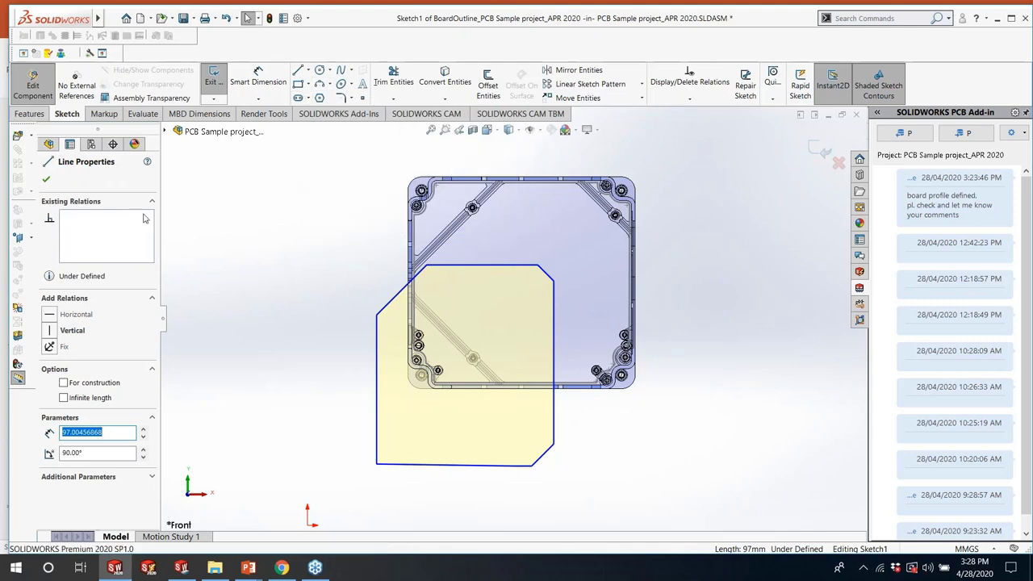
click(46, 181)
drag(636, 475, 638, 476)
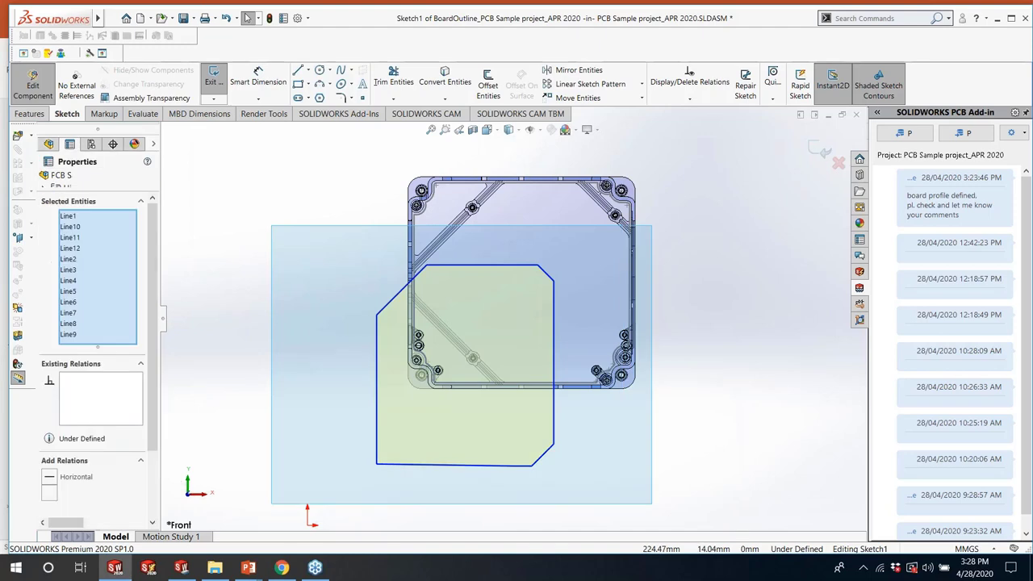
key(Escape)
Select PCB BOARD1's Board Profile sketch as the new outline and inspect it against the enclosure
click(44, 291)
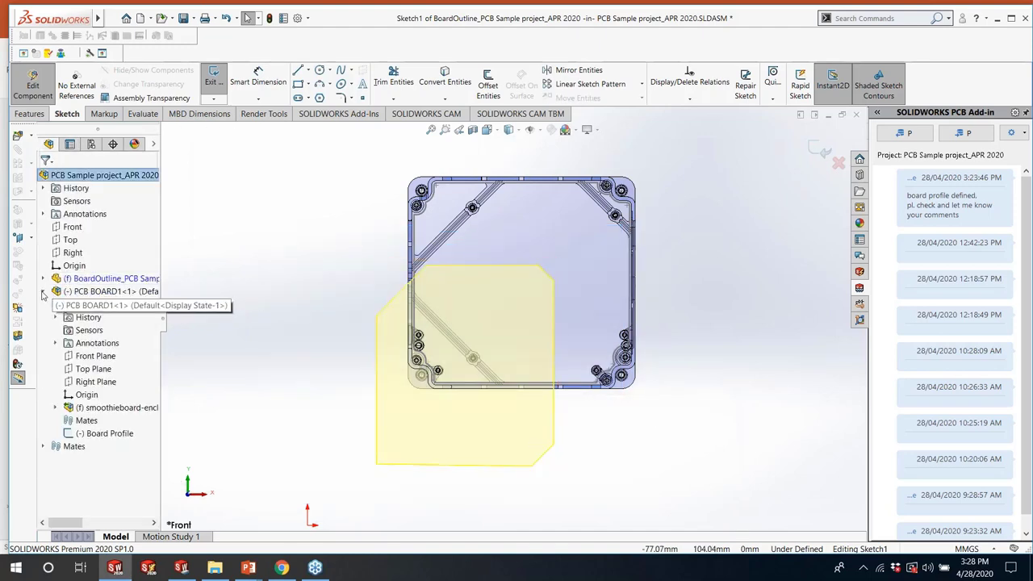
click(103, 434)
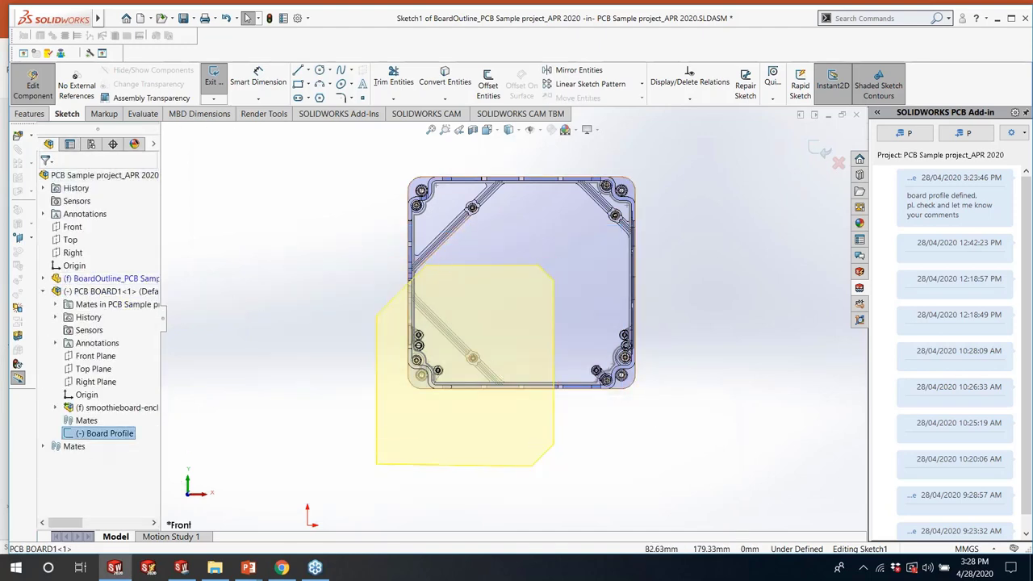
scroll(447, 218, down, 5)
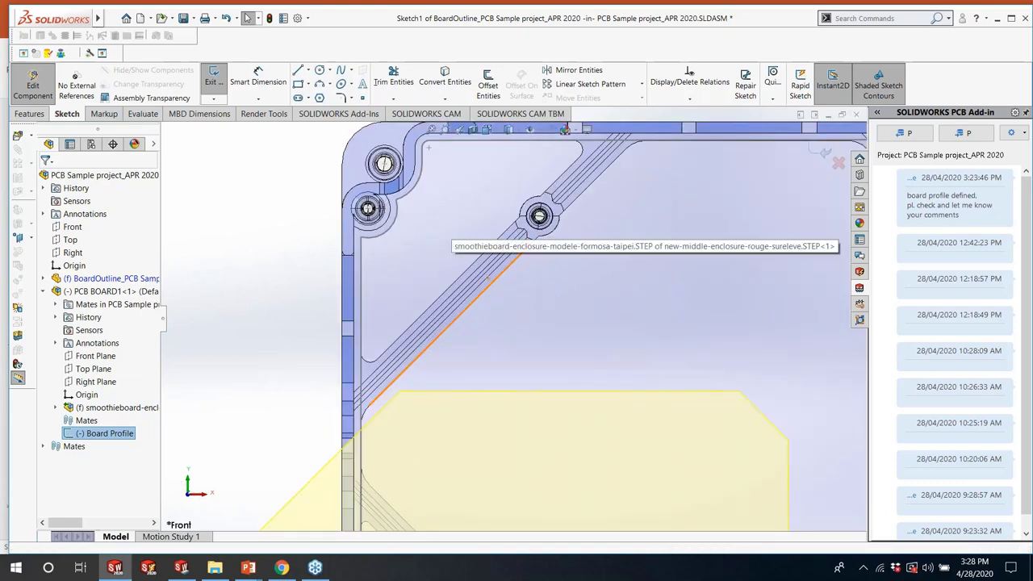
middle_drag(446, 217, 429, 207)
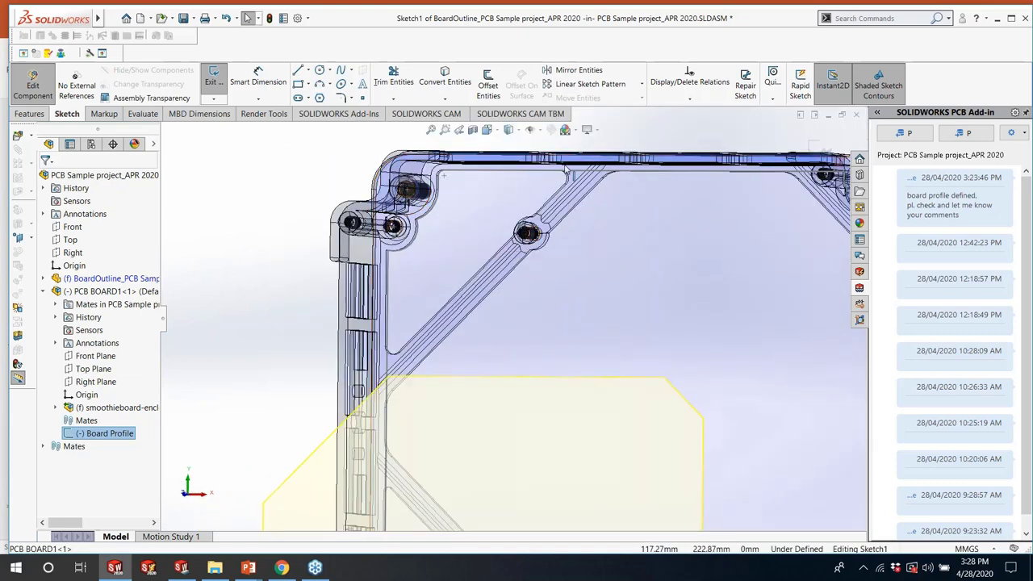
scroll(515, 322, up, 4)
scroll(450, 263, down, 8)
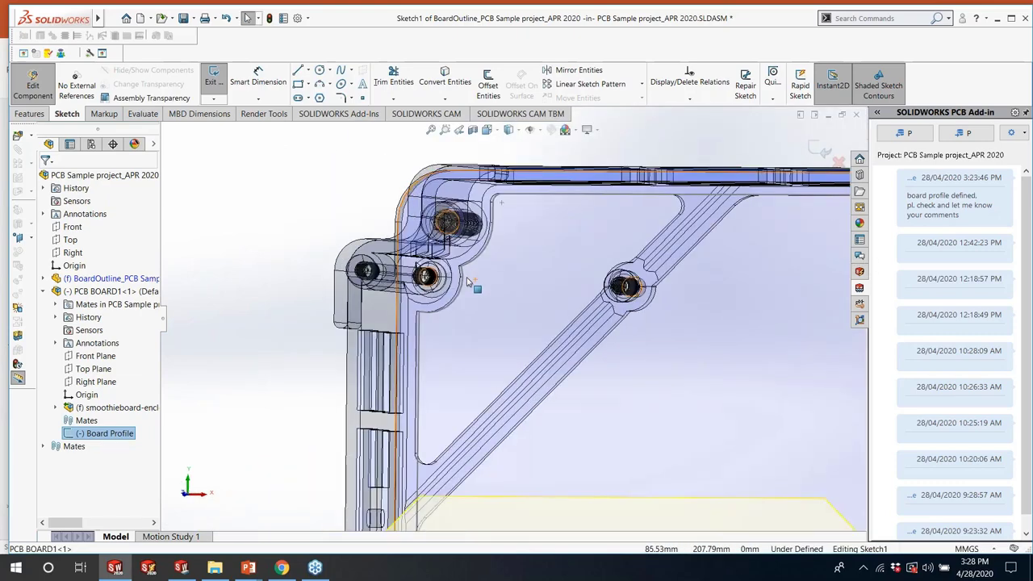
scroll(476, 330, up, 3)
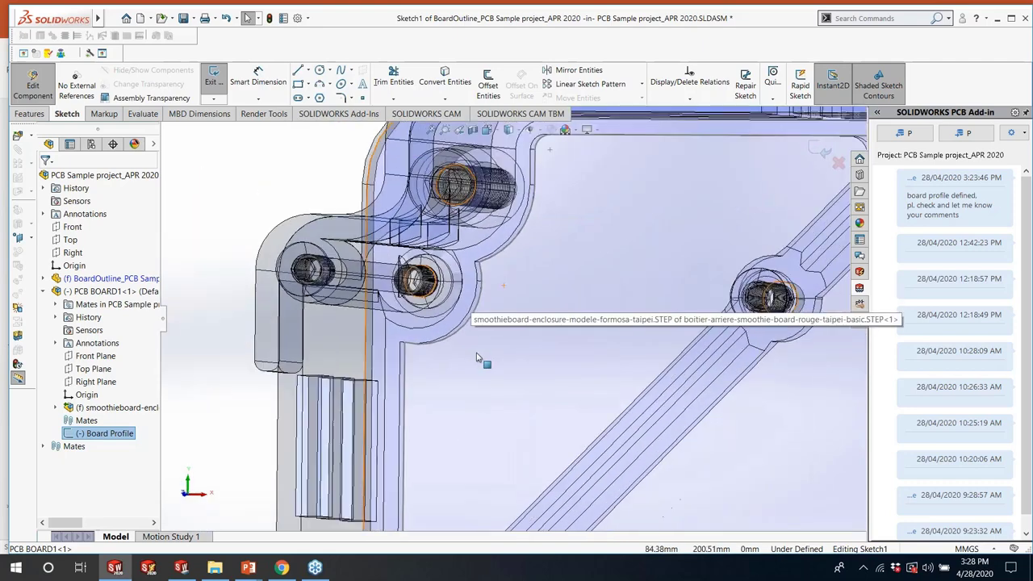
scroll(480, 358, down, 3)
scroll(472, 363, down, 3)
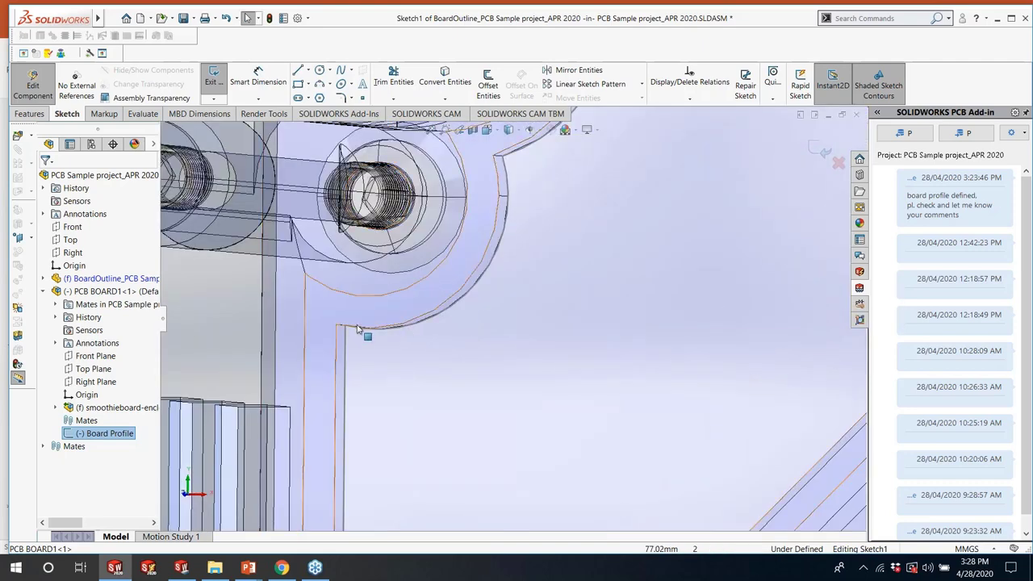
scroll(512, 331, up, 4)
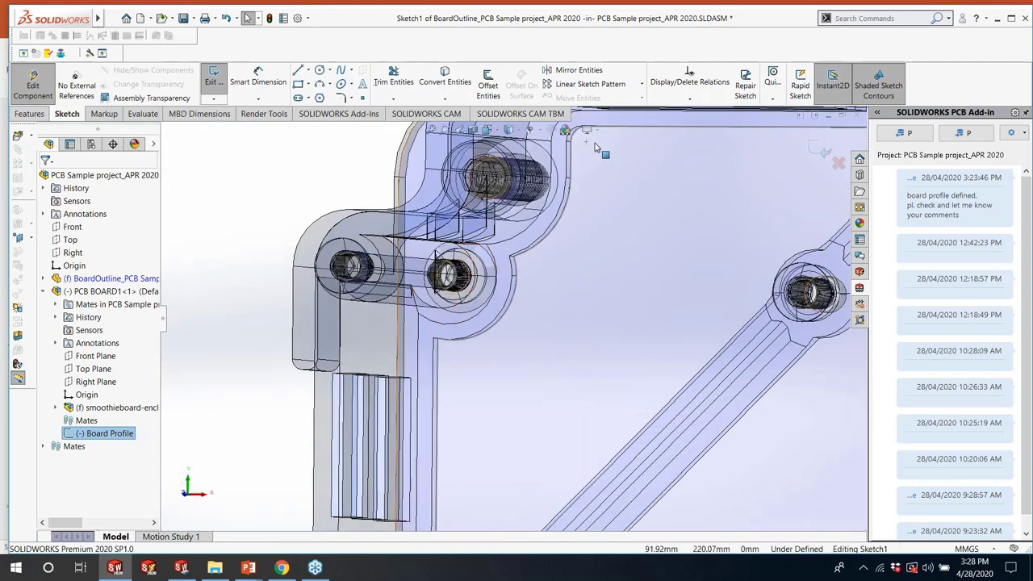
scroll(372, 323, up, 4)
scroll(370, 324, up, 5)
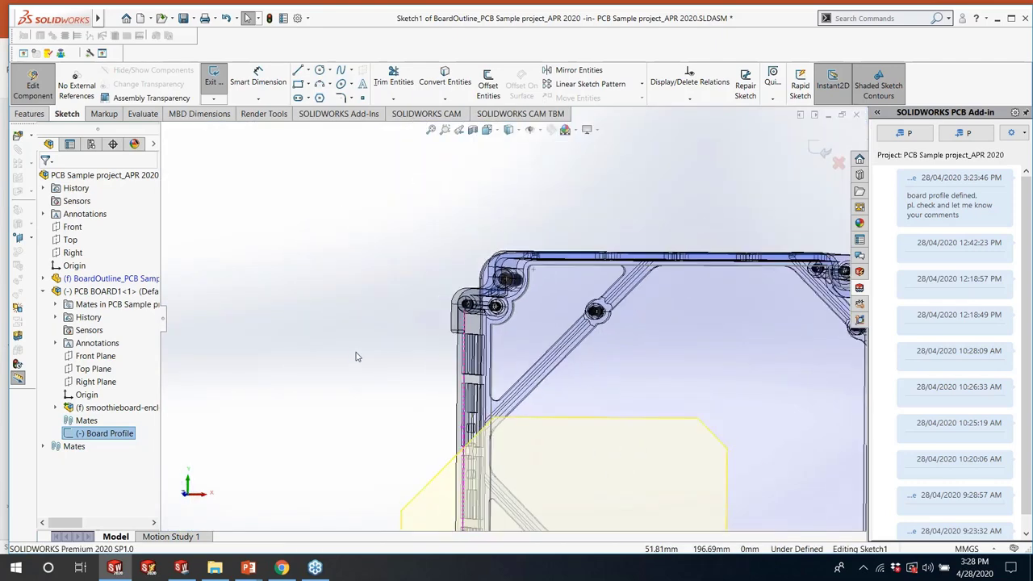
scroll(451, 339, down, 2)
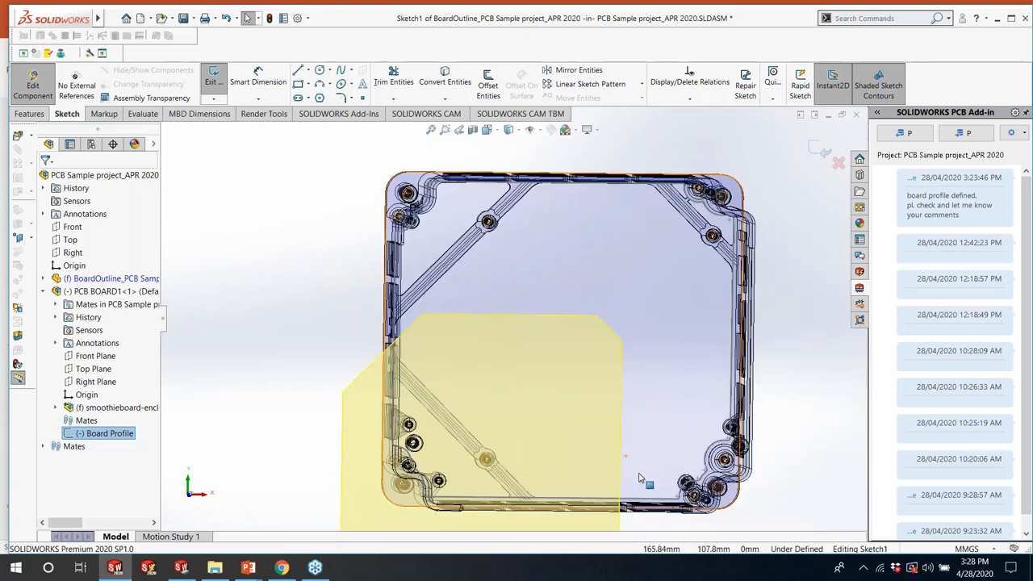
scroll(546, 308, up, 3)
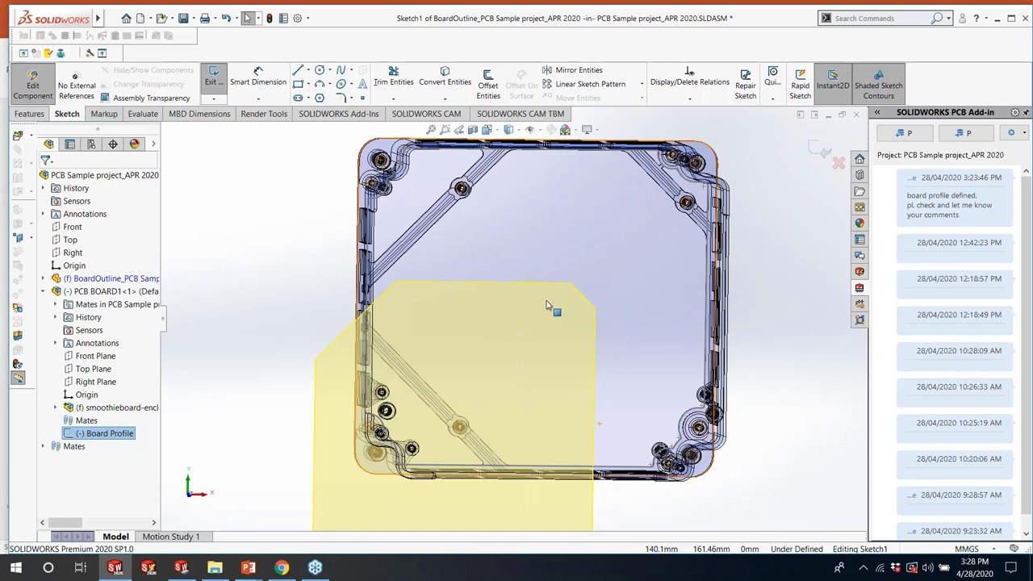
scroll(485, 325, up, 2)
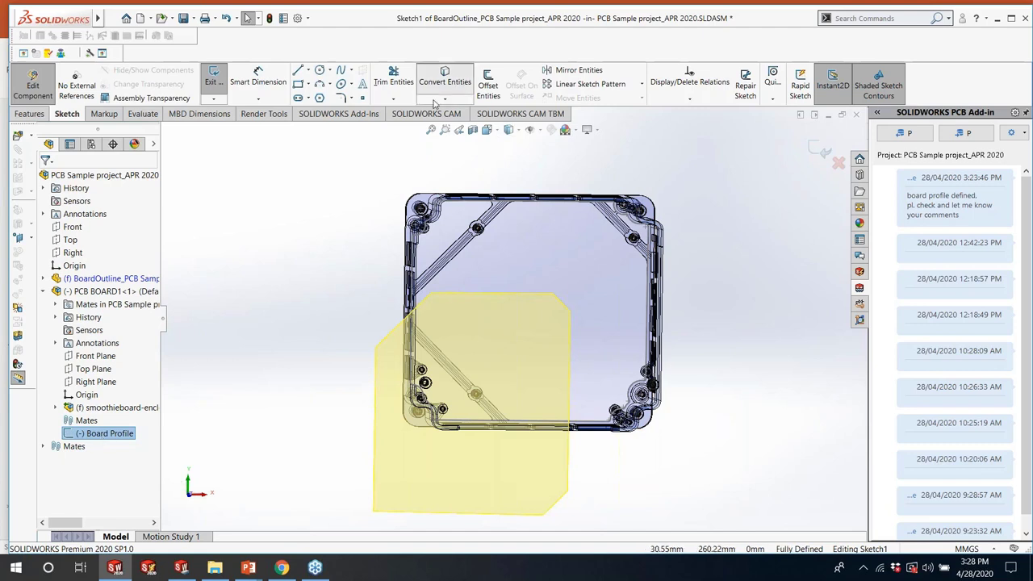
Exit the sketch and component edit, then view the reshaped board from the Front
click(821, 151)
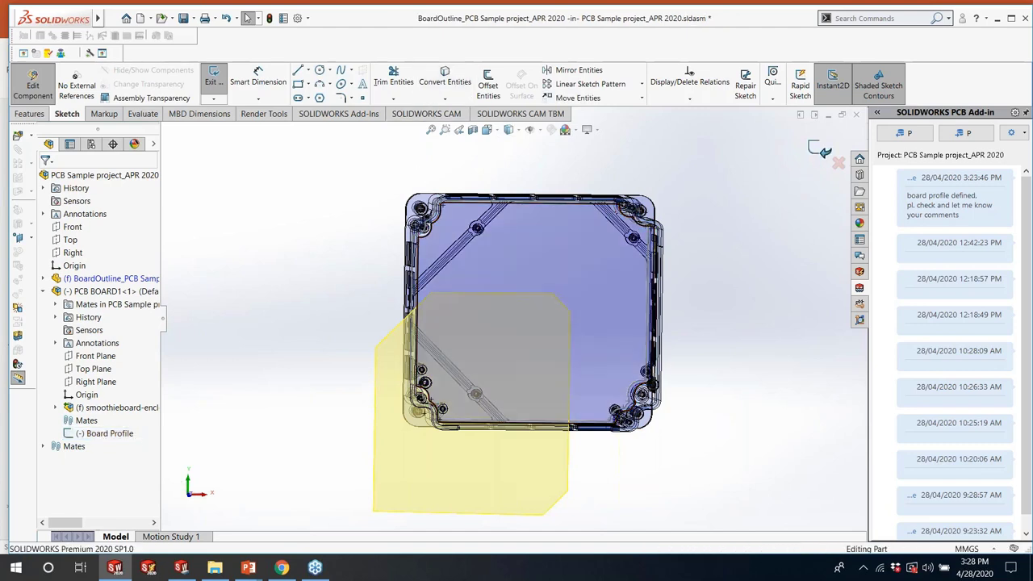
click(821, 151)
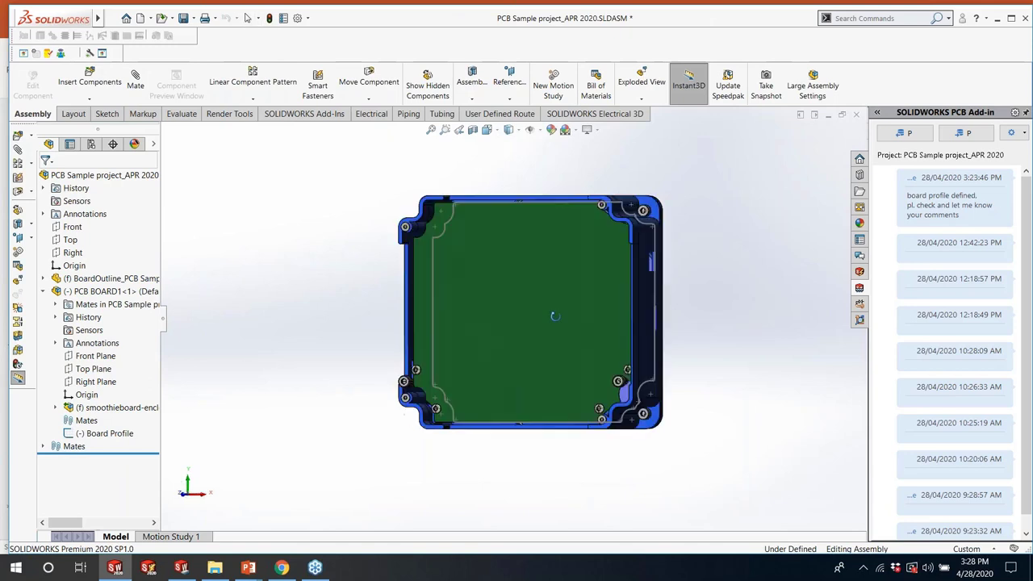
scroll(473, 344, down, 10)
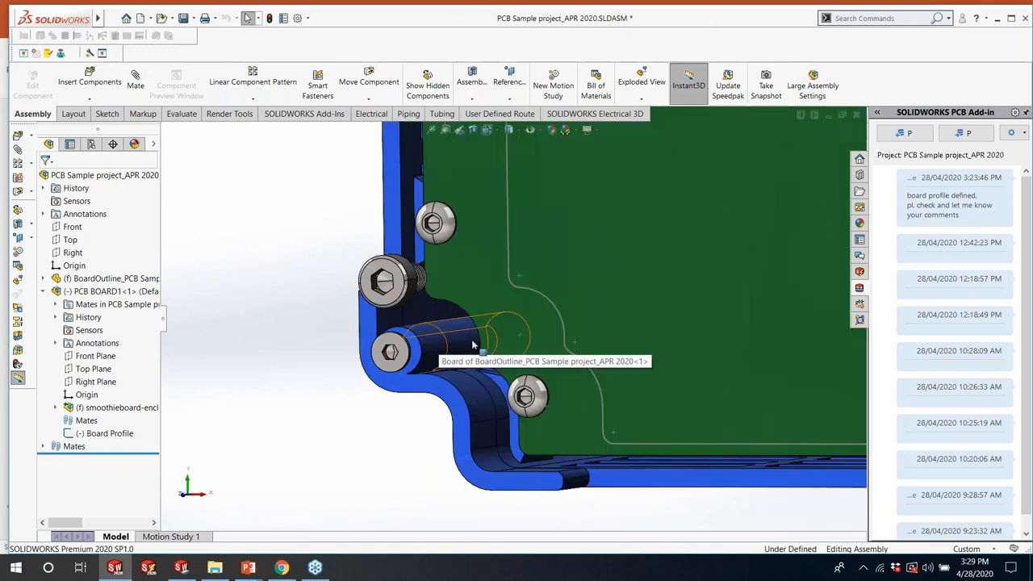
scroll(473, 344, up, 10)
key(space)
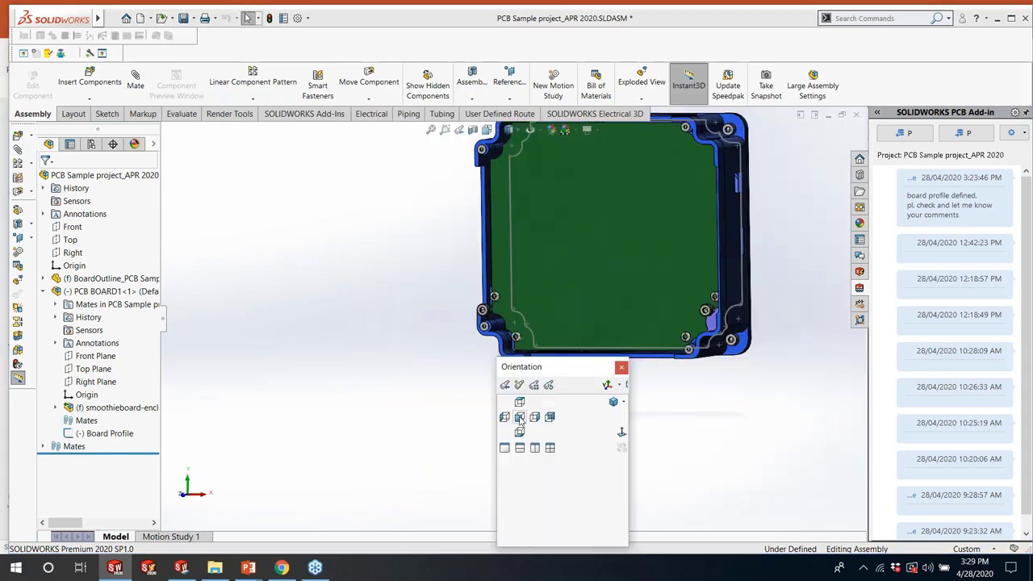
click(518, 417)
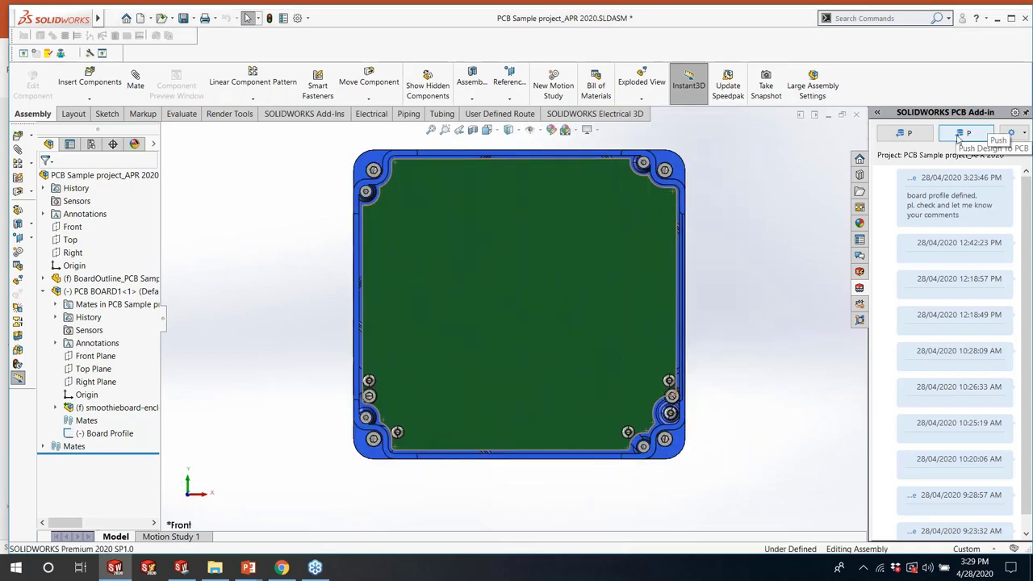
Save all modified documents, post the comment 'board shape defined and pl .check and revert', and switch to SOLIDWORKS PCB
click(184, 17)
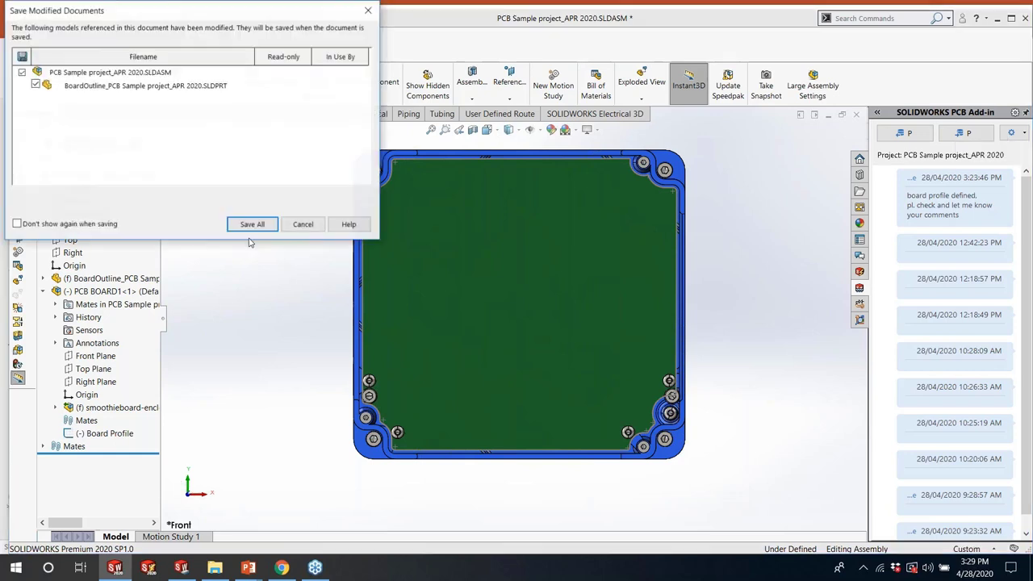
key(Return)
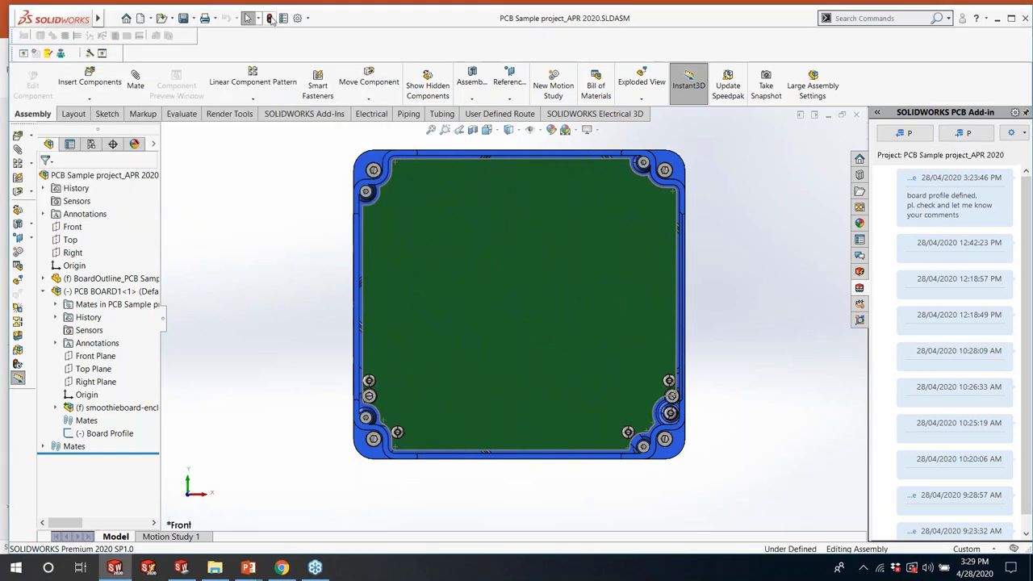
click(968, 133)
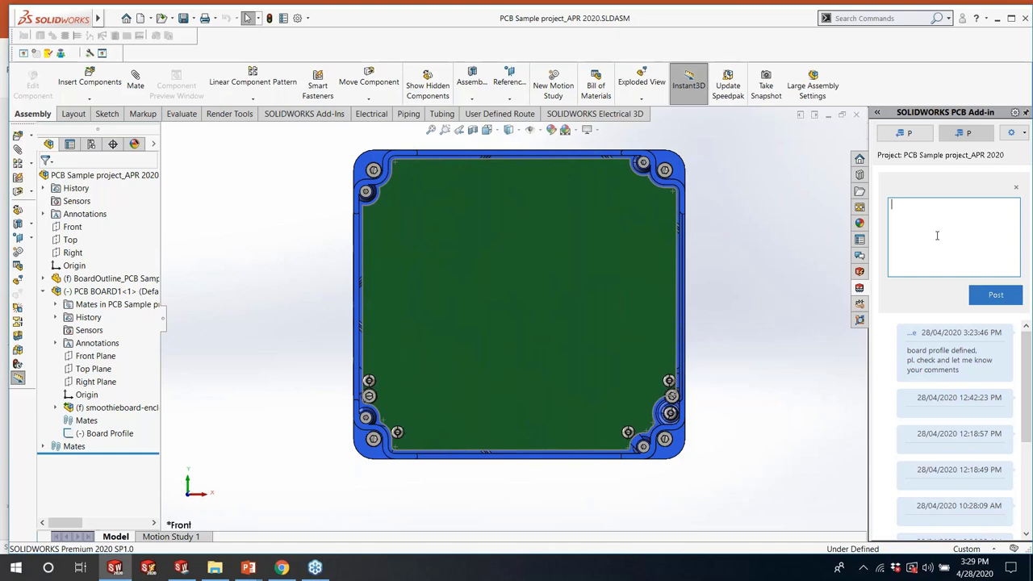
text(board shape defined and pl .check )
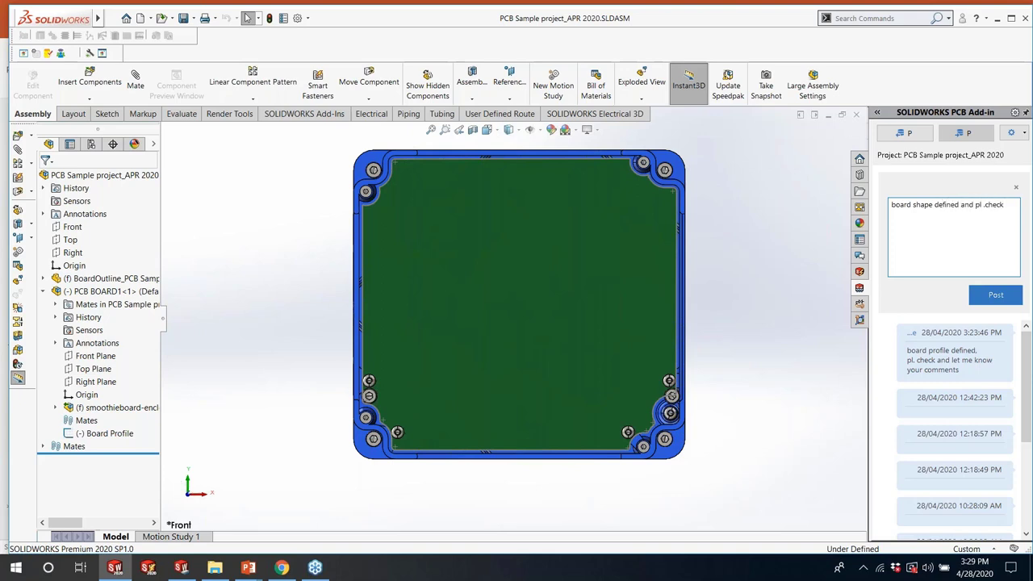
text(and revert)
click(985, 296)
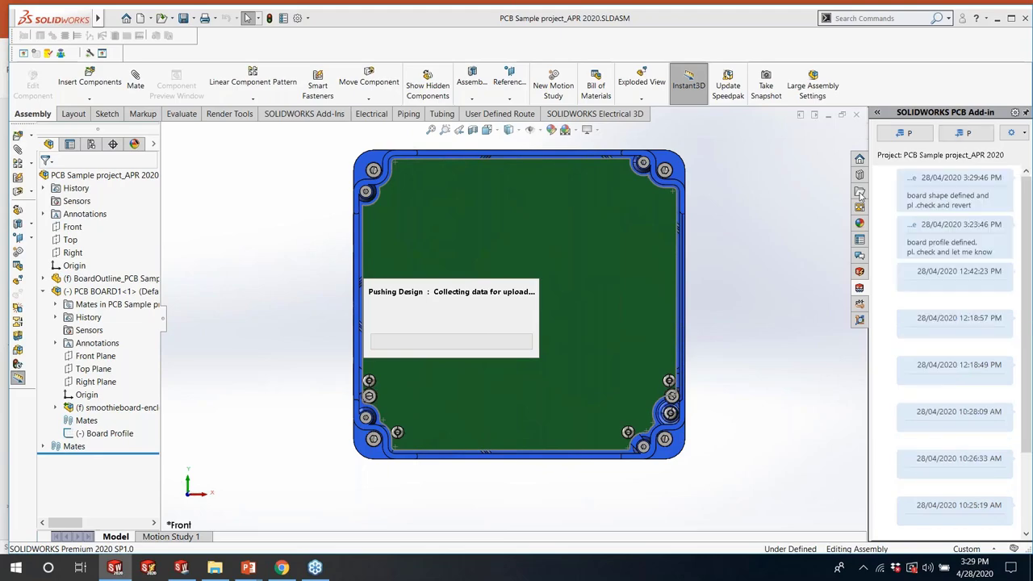
click(182, 568)
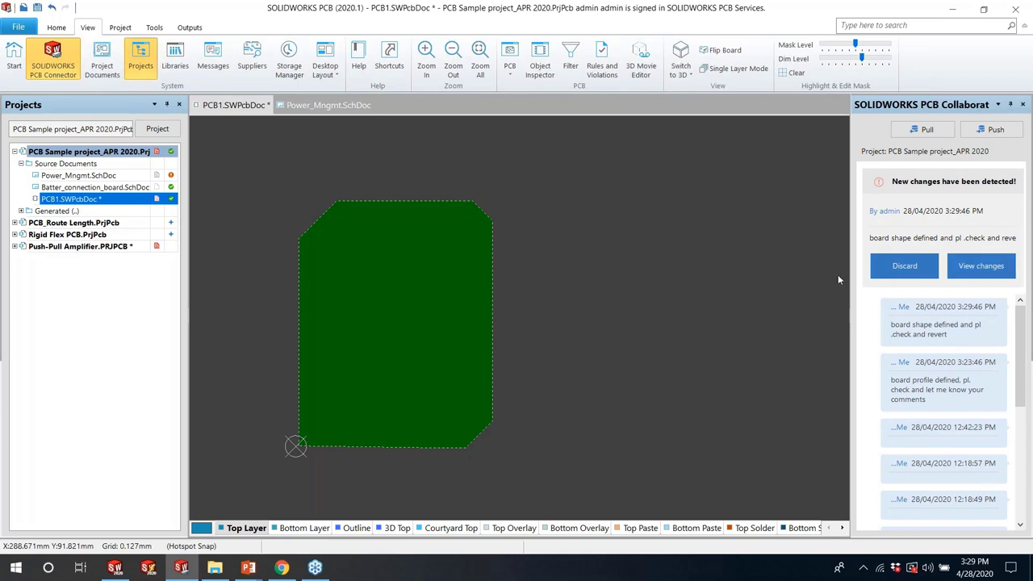
Review incoming changes in the Collaboration panel and accept the Board Shape change for the notched outline
drag(850, 229, 745, 224)
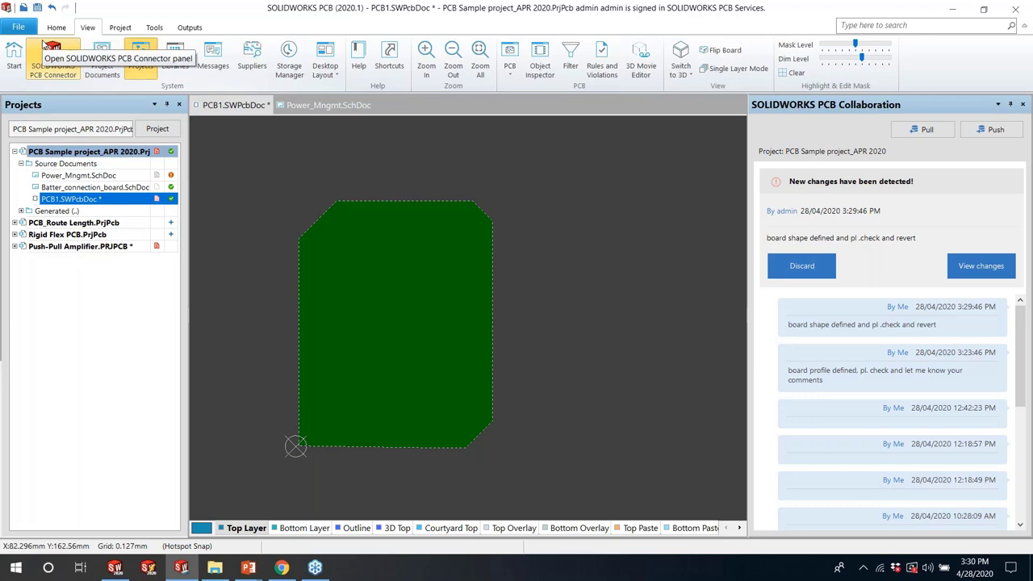
click(965, 267)
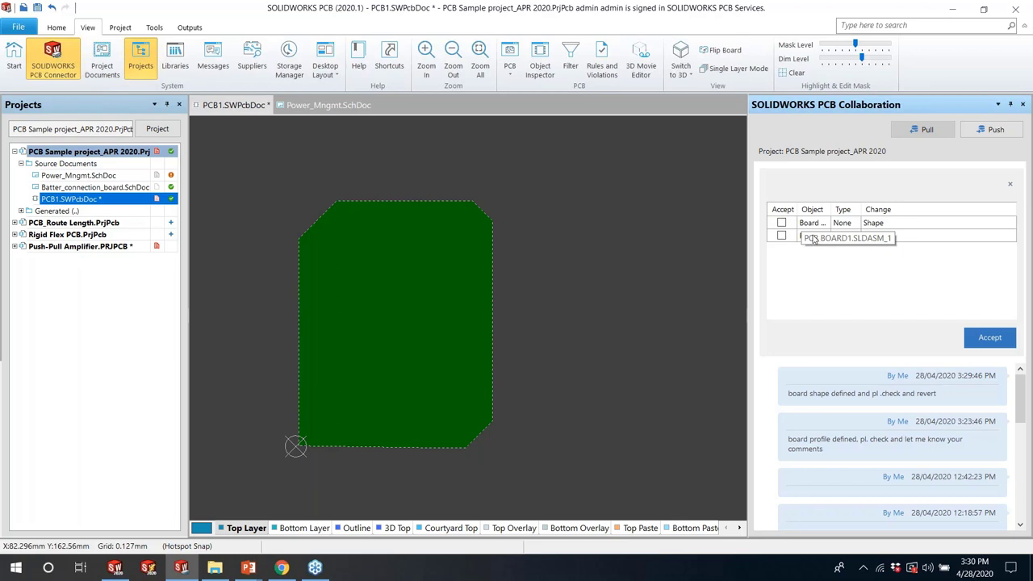
click(781, 223)
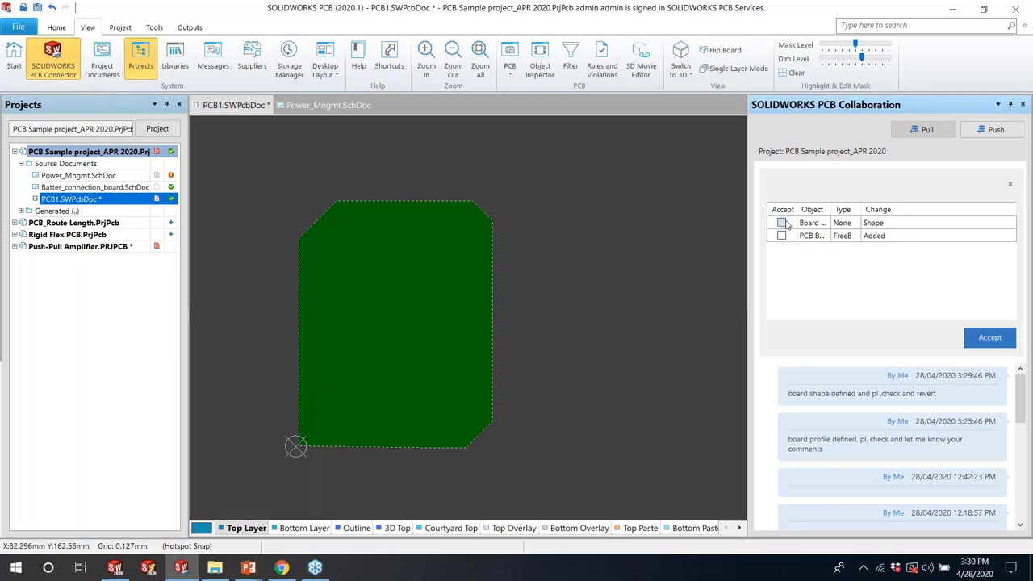
click(986, 339)
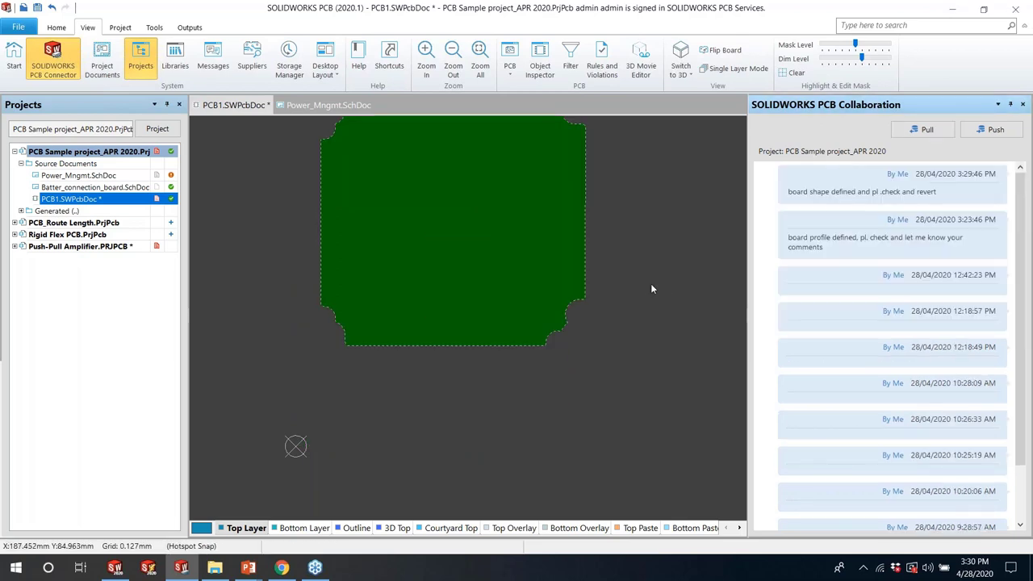
Use Home > Origin > Set to place the relative origin on the board's lower-left corner
click(60, 29)
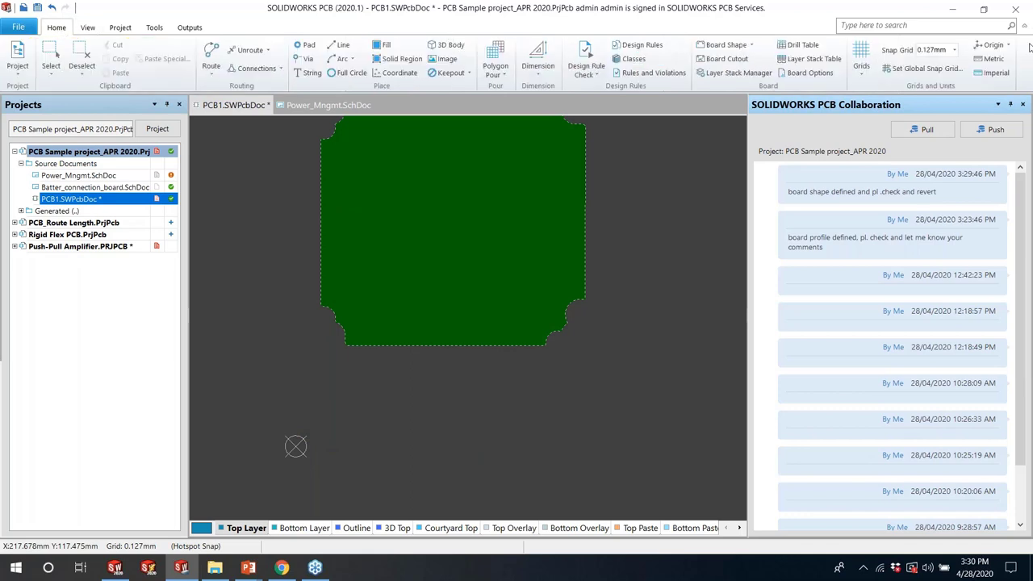
click(992, 45)
click(962, 62)
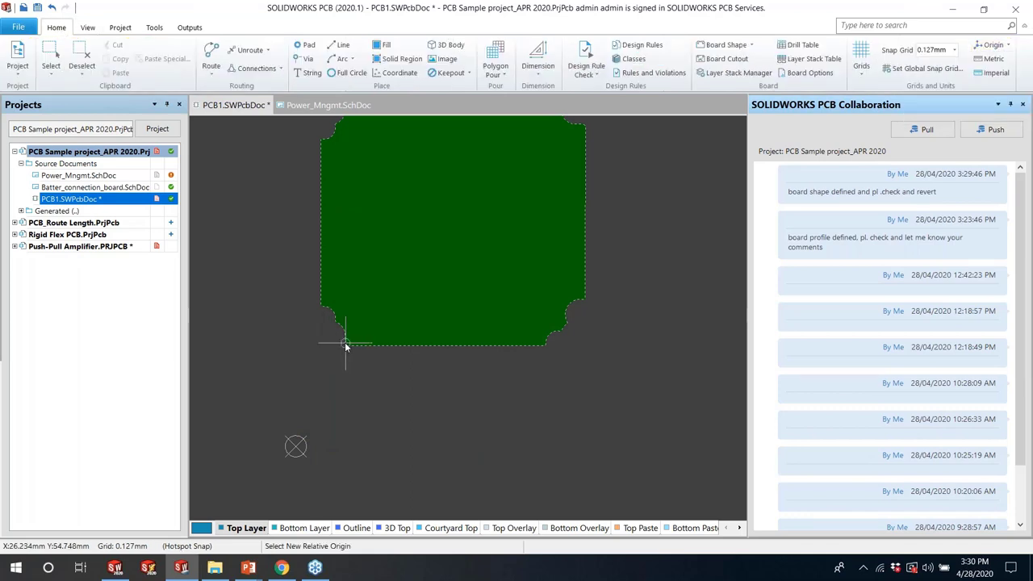
click(345, 344)
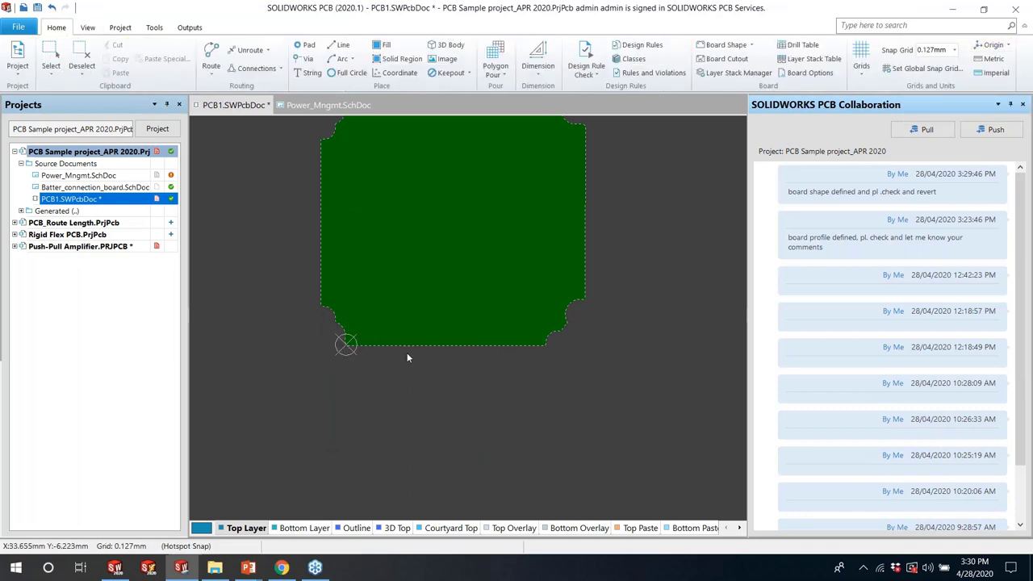
scroll(342, 339, up, 3)
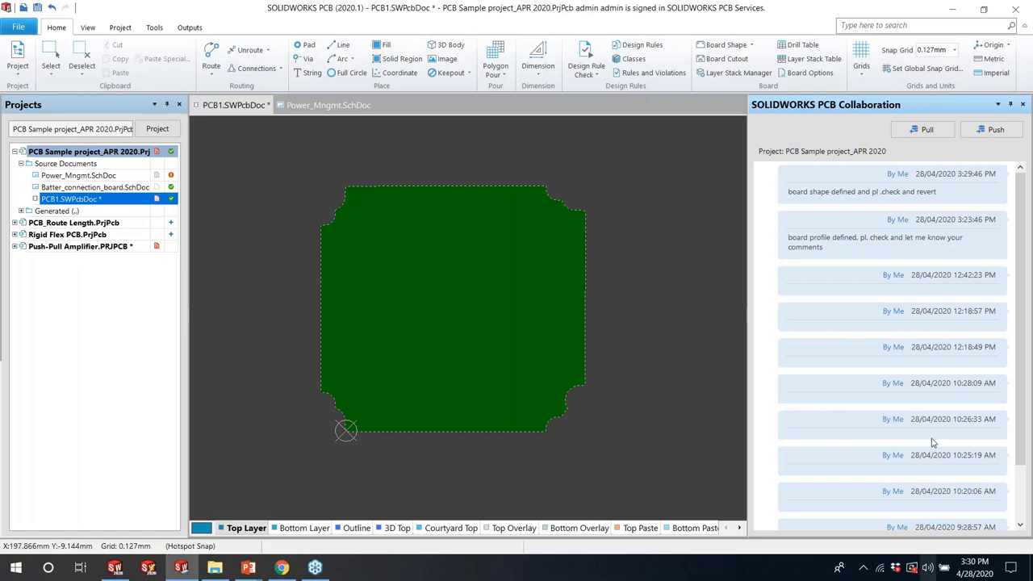
click(8, 75)
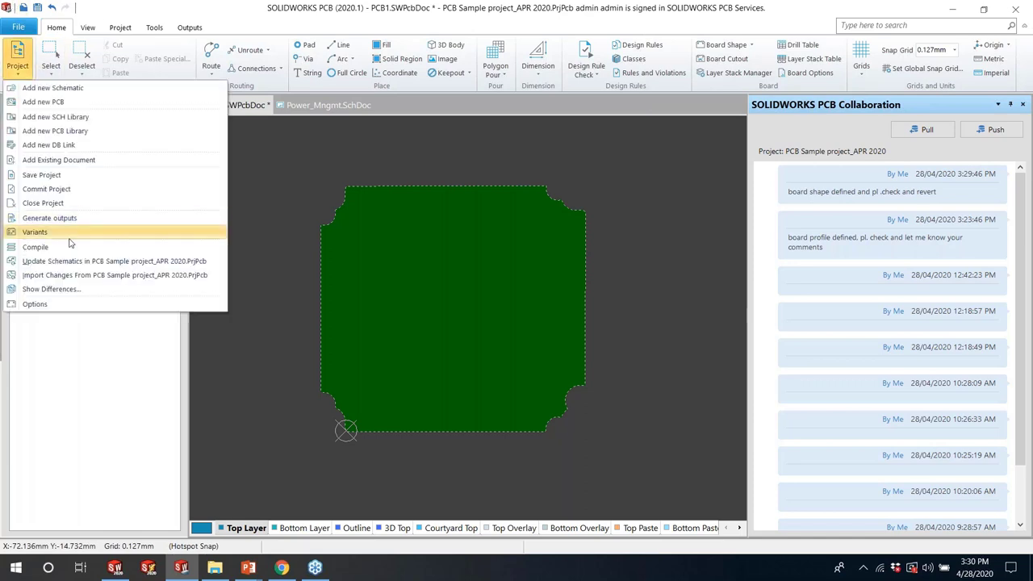
Import changes from the PCB Sample project and execute the Engineering Change Order to add the component footprints
click(48, 275)
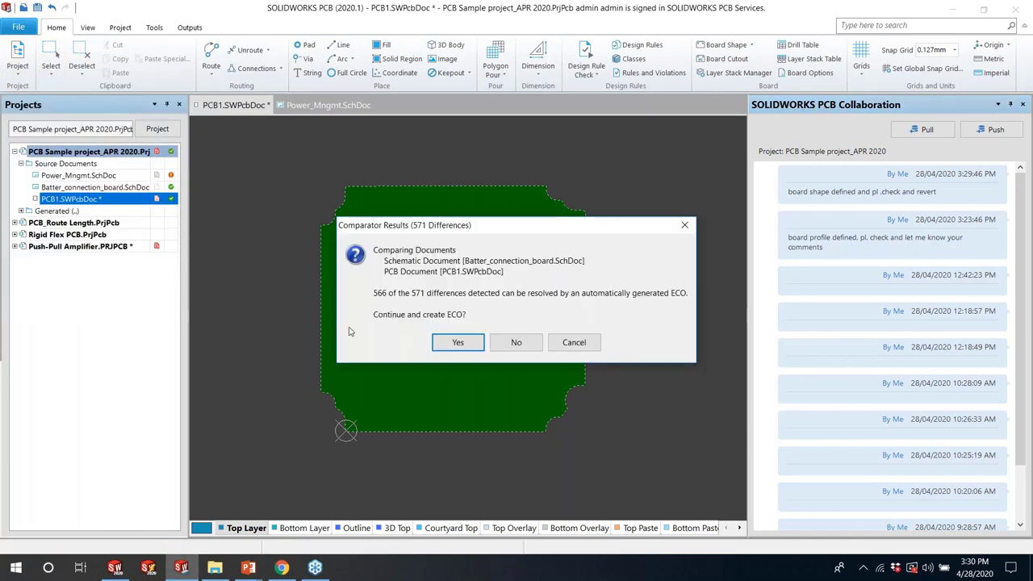
click(459, 343)
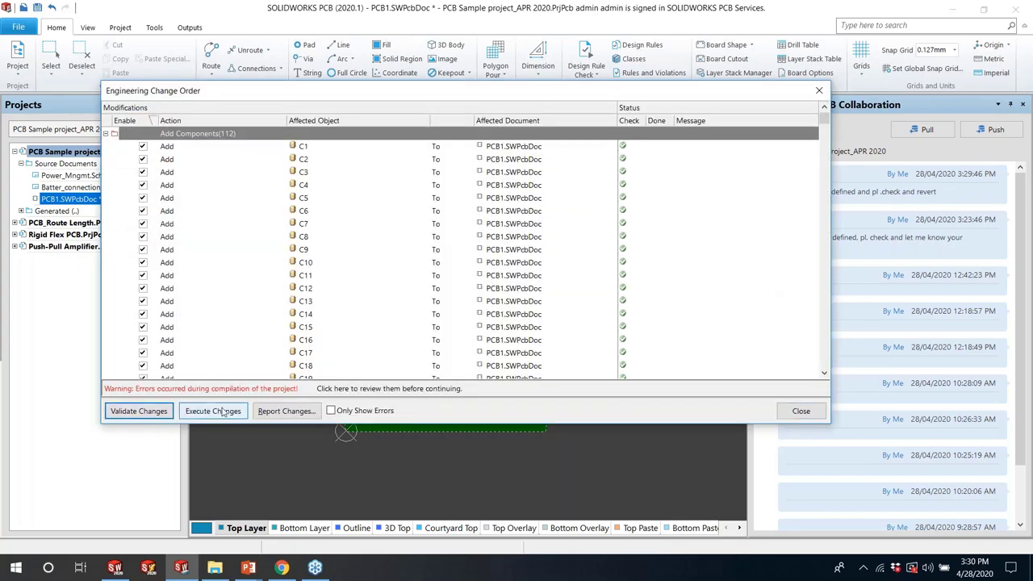
click(224, 411)
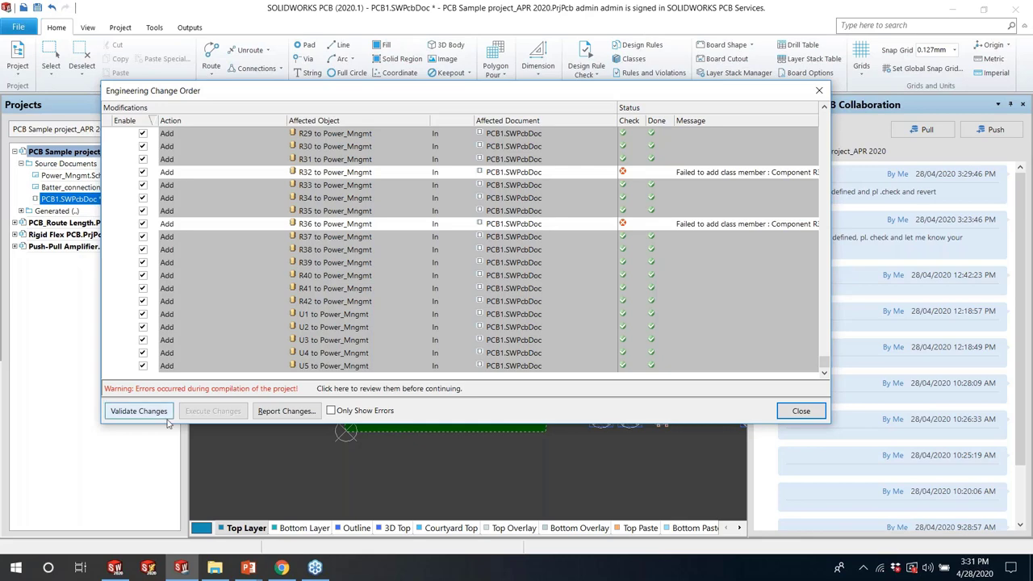
click(801, 411)
ctrl+scroll(441, 320, down, 3)
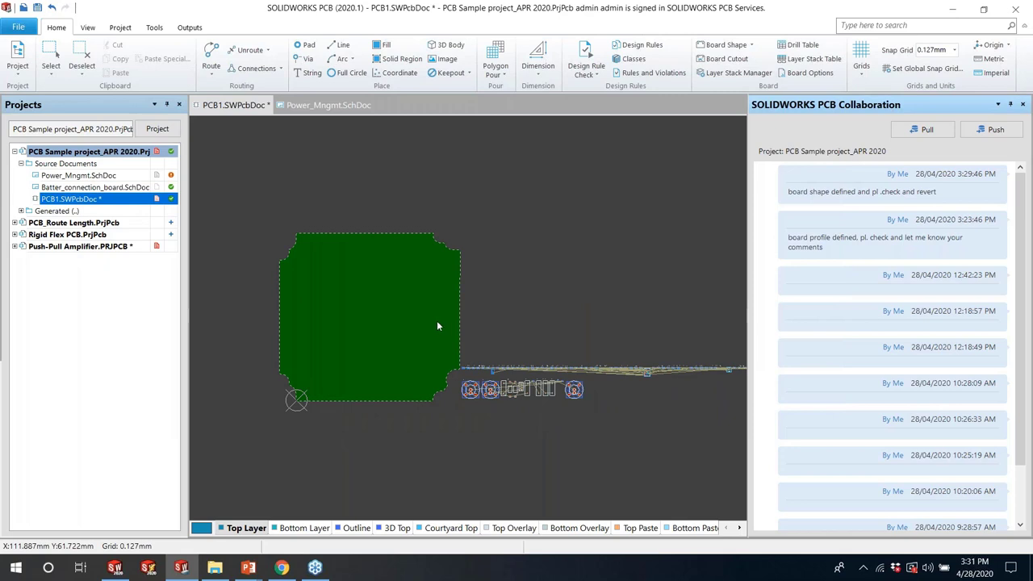
Drag several components, the round component, the connector group and R21's group onto the board
drag(481, 401, 314, 284)
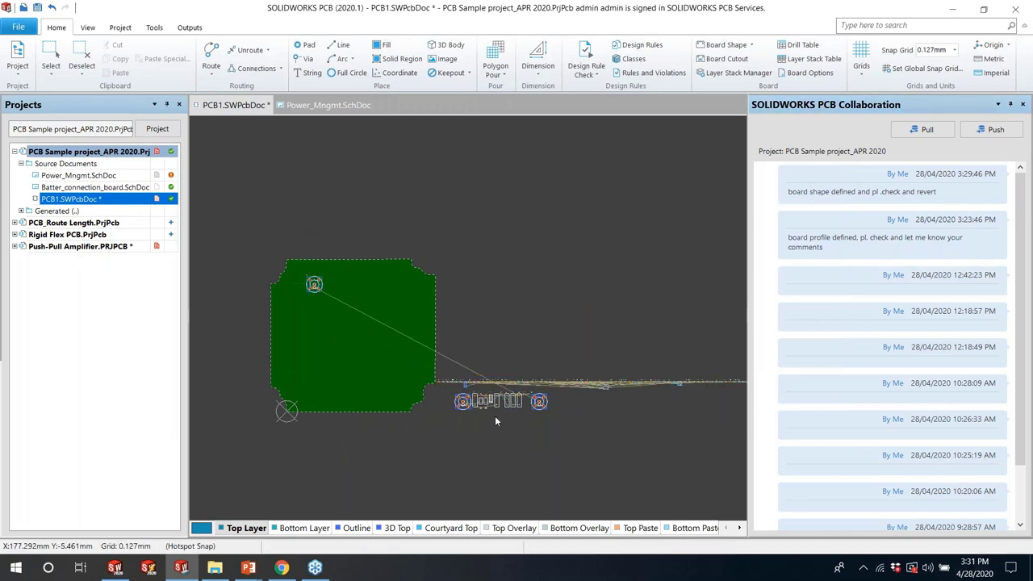
drag(463, 401, 334, 296)
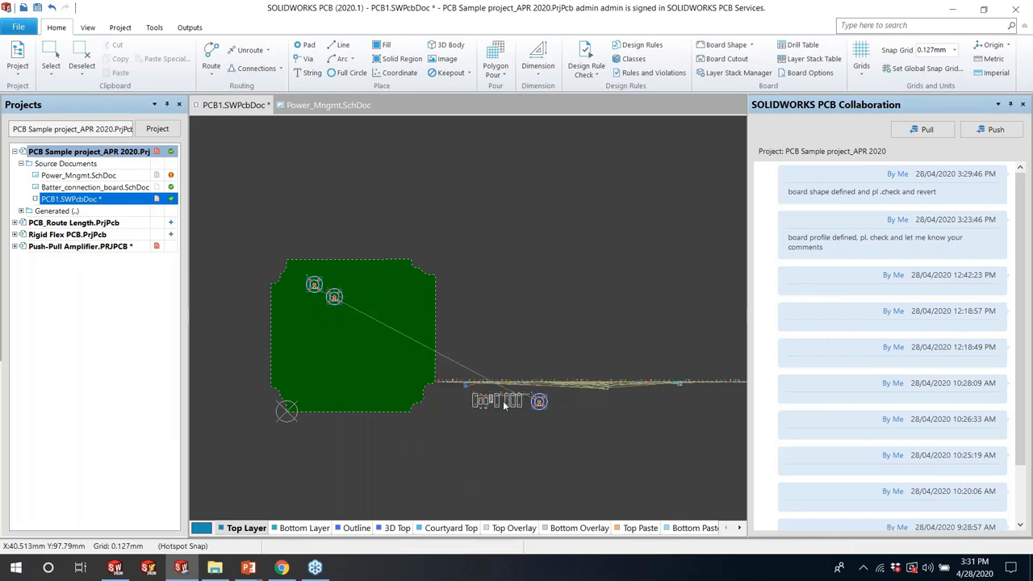
drag(539, 401, 356, 279)
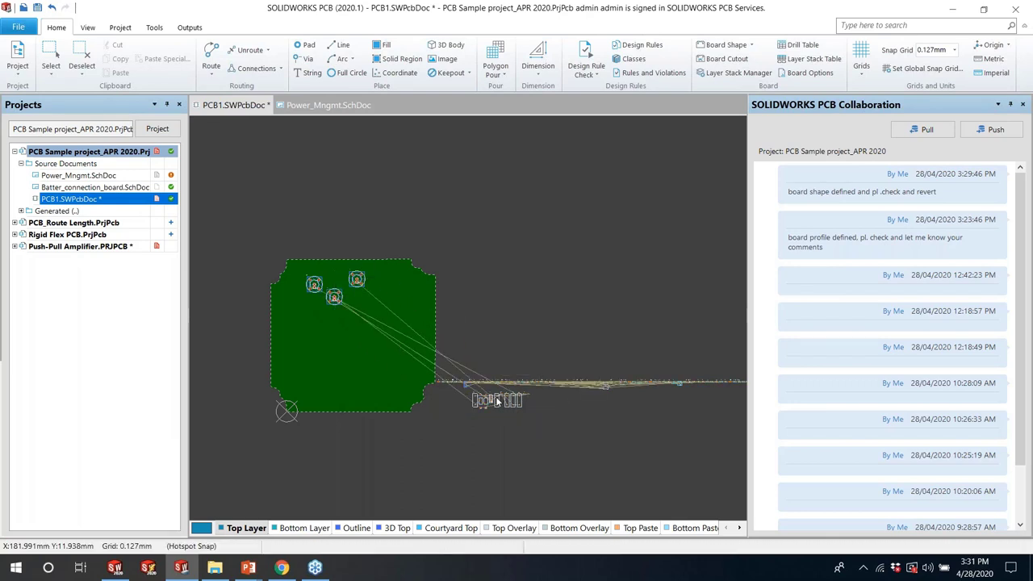
drag(495, 402, 342, 401)
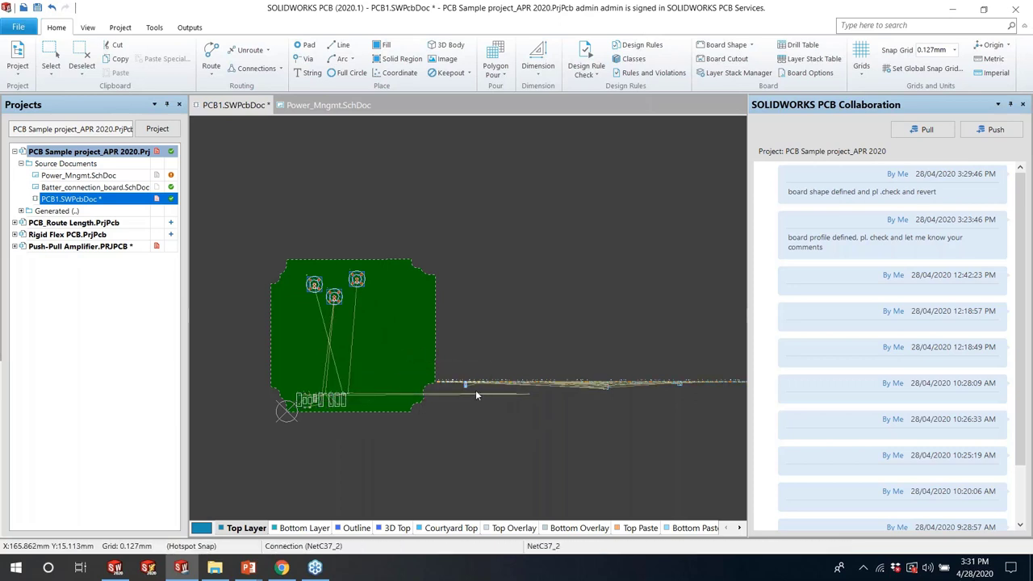
drag(464, 388, 321, 320)
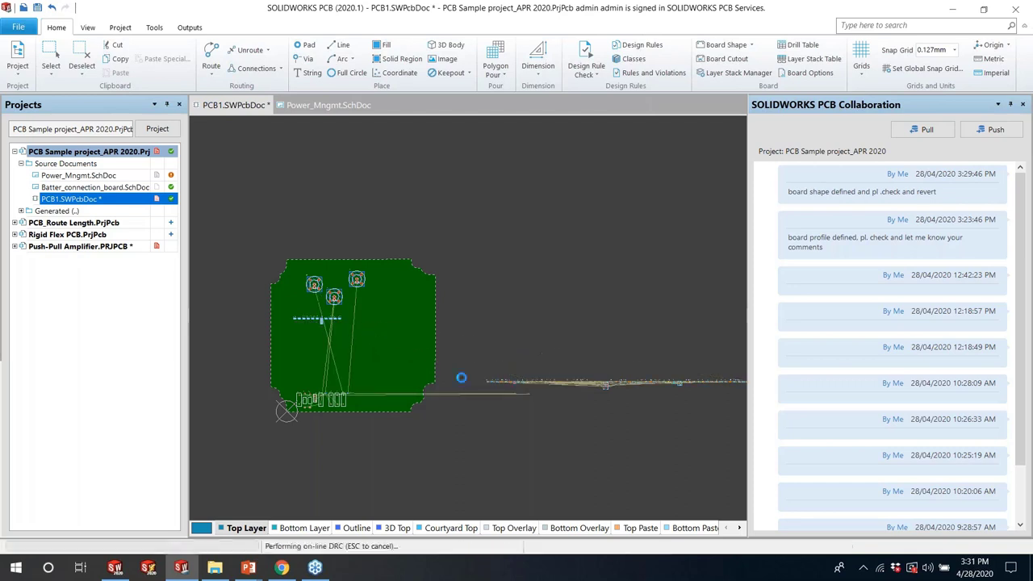
drag(525, 391, 526, 396)
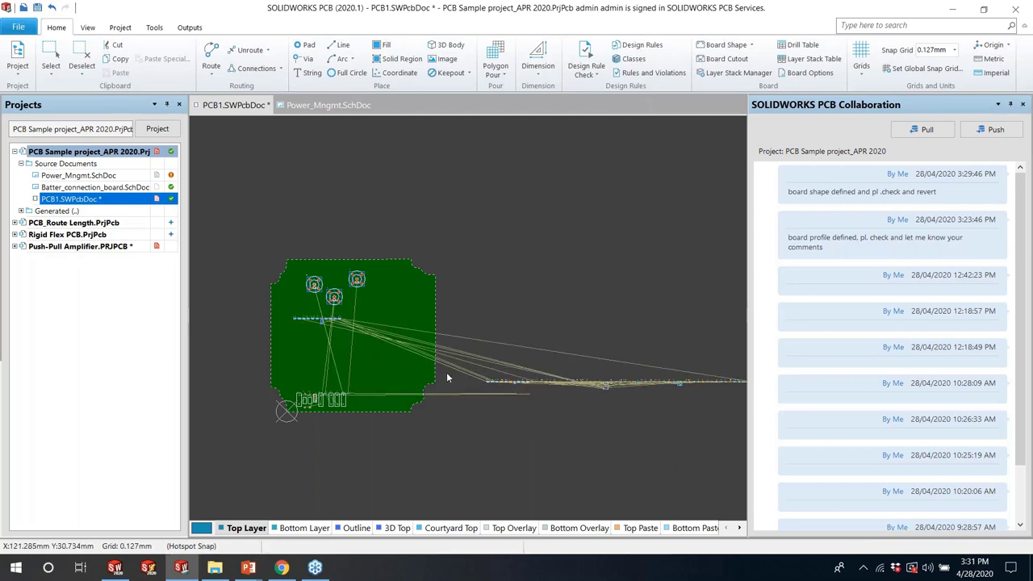
ctrl+scroll(446, 377, up, 2)
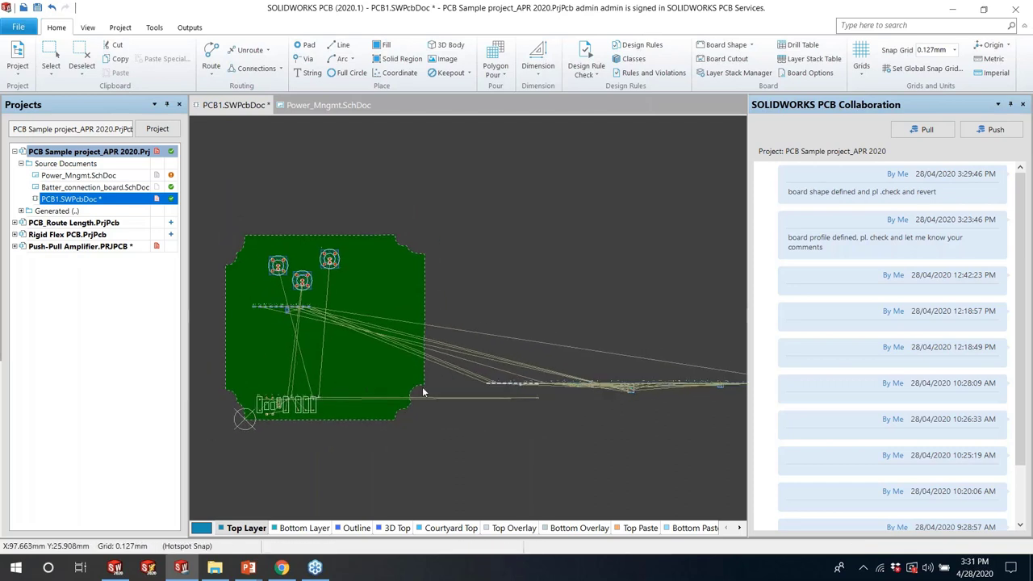
Bring a selected component group onto the board's left side, rotated vertical
drag(507, 383, 220, 346)
key(space)
ctrl+scroll(220, 345, up, 1)
ctrl+scroll(220, 340, down, 1)
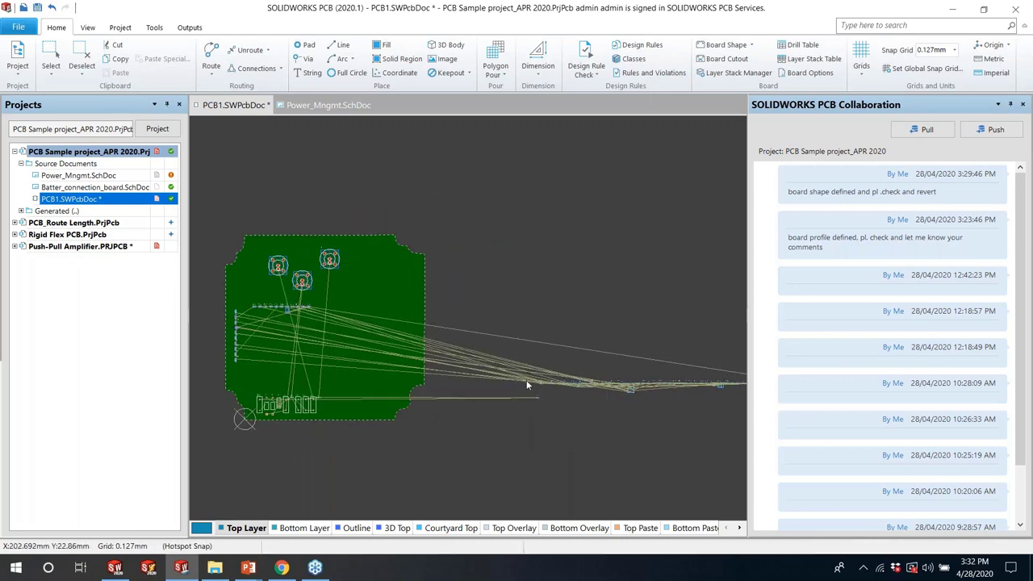
Move the L5 inductor, Q4 and another selected group of parts onto the board
drag(533, 396, 307, 379)
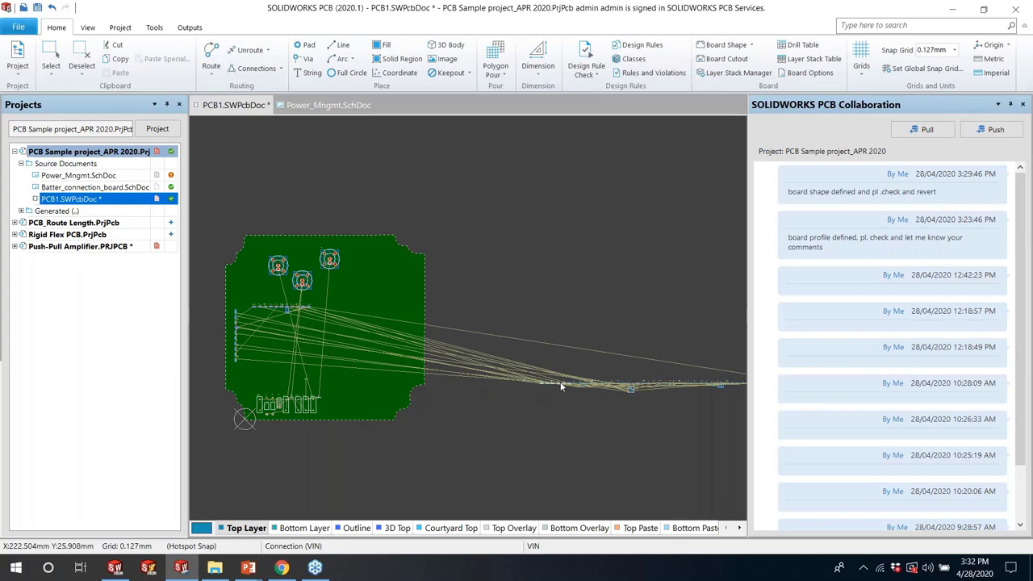
ctrl+scroll(567, 401, up, 2)
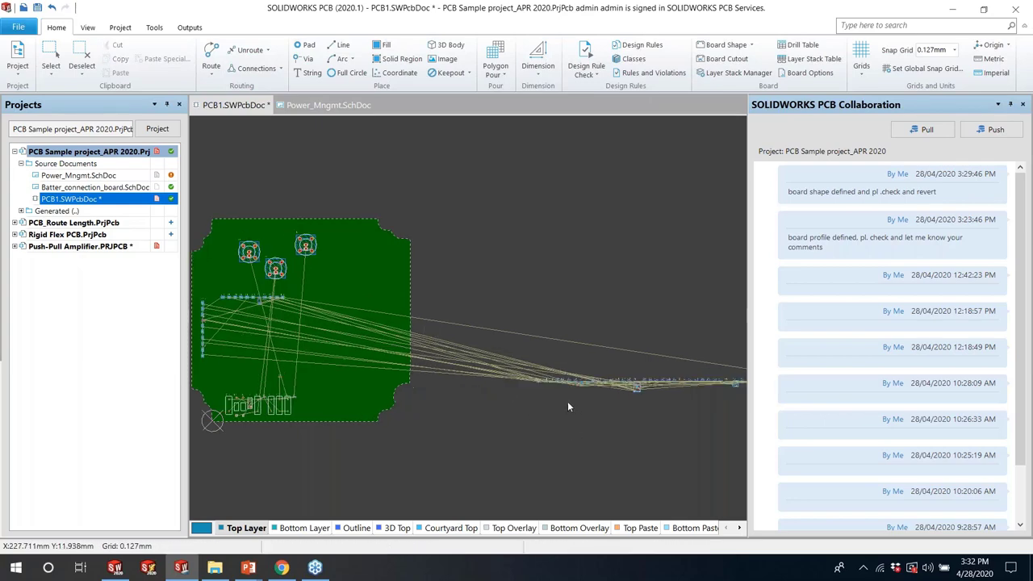
ctrl+scroll(567, 398, up, 2)
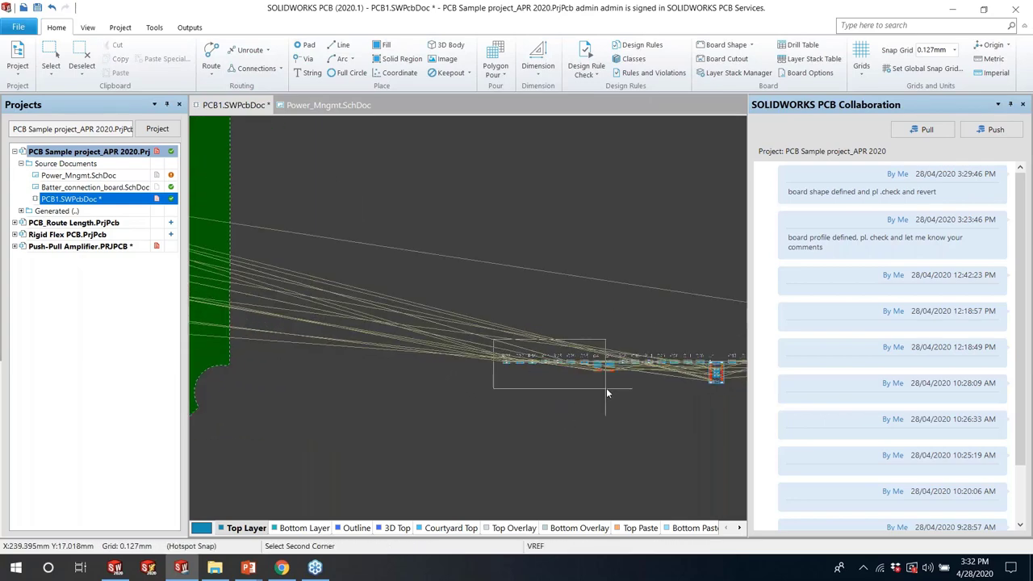
ctrl+scroll(613, 390, down, 4)
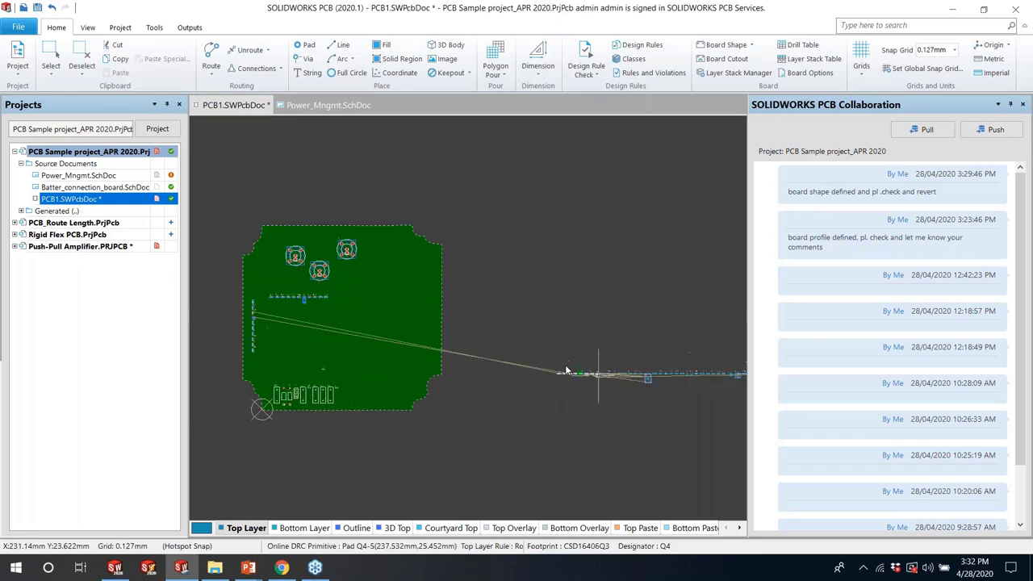
drag(567, 370, 393, 349)
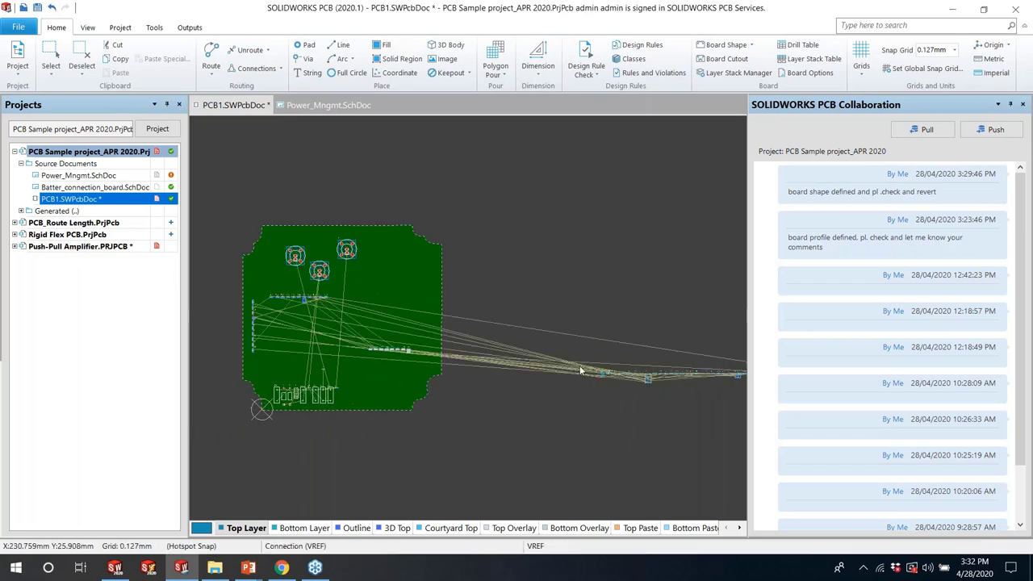
click(642, 396)
drag(648, 378, 297, 363)
ctrl+scroll(405, 420, down, 1)
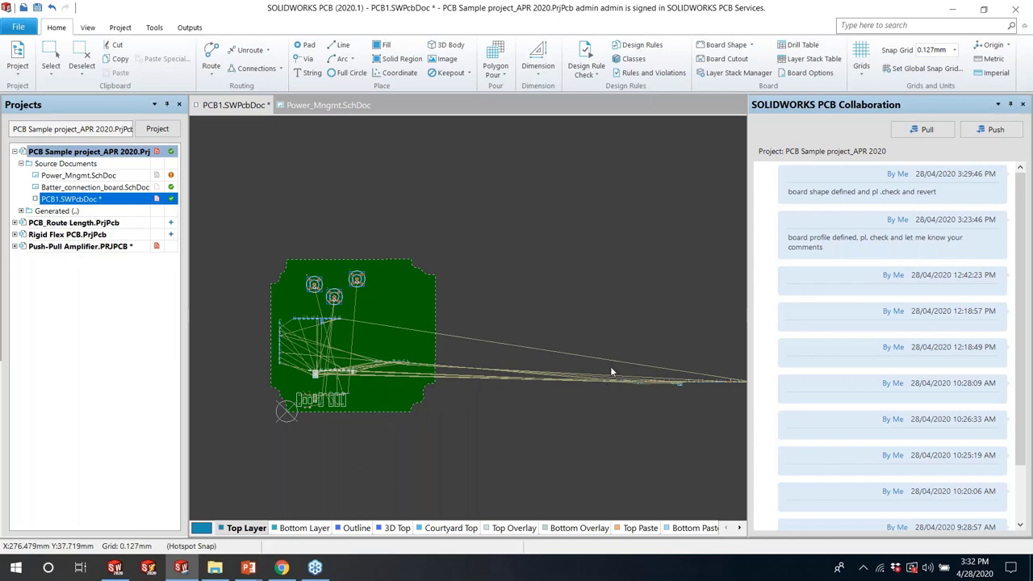
Select the off-board cluster right of the board and try moving it, cancelling both attempts
drag(610, 366, 721, 419)
drag(413, 346, 421, 301)
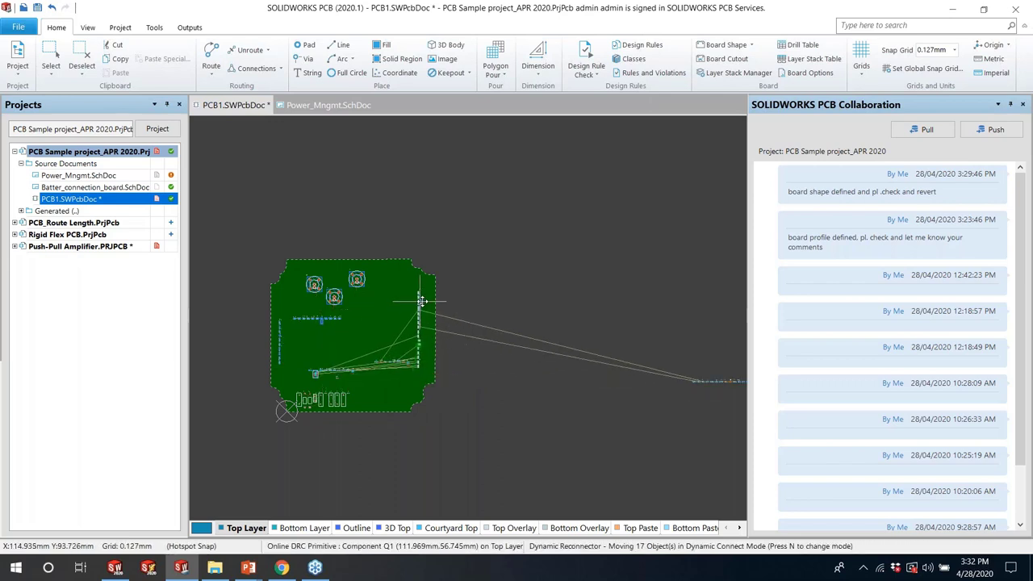
right_click(421, 301)
ctrl+scroll(413, 370, down, 1)
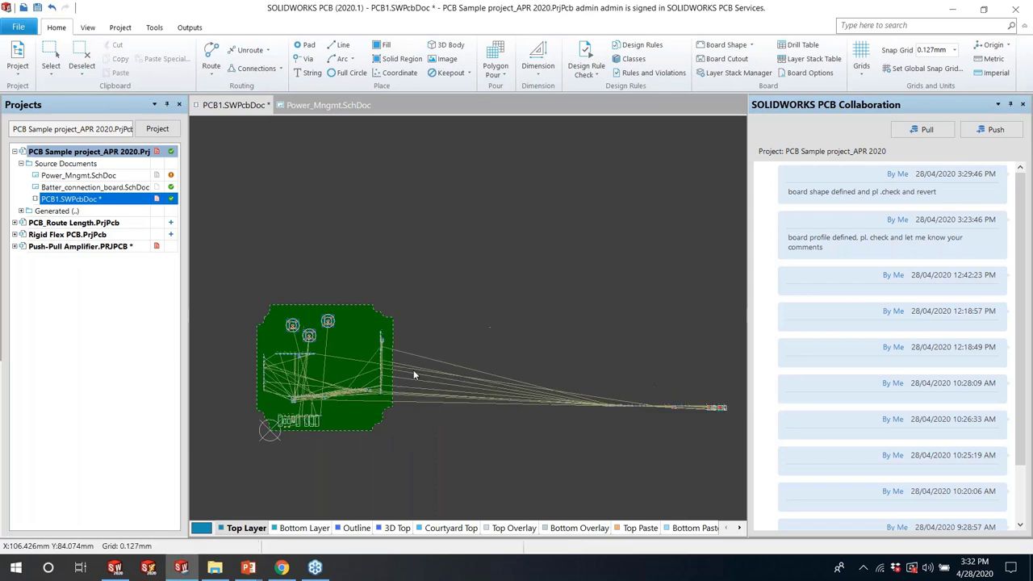
click(641, 407)
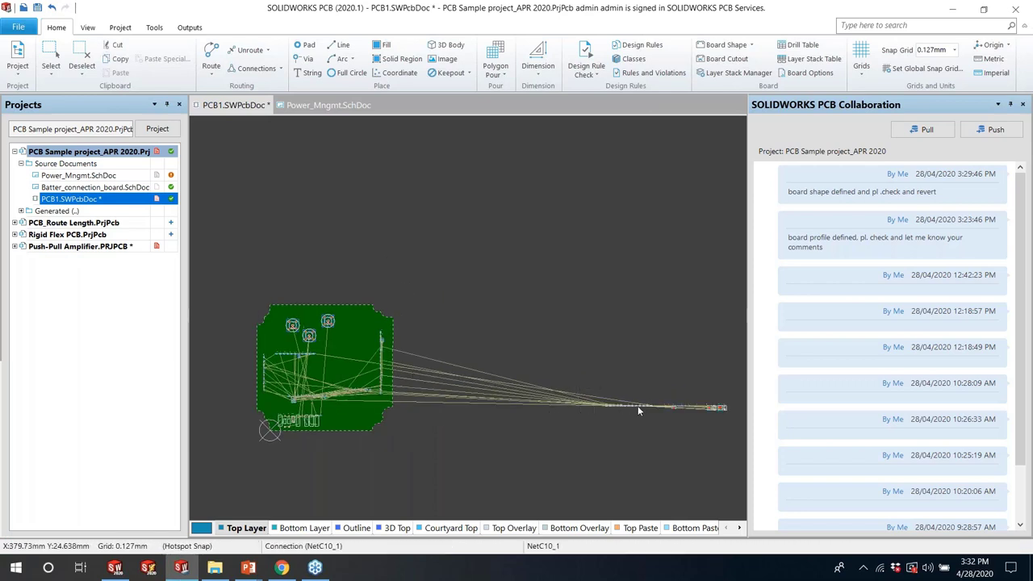
drag(640, 407, 326, 386)
right_click(326, 386)
Bring the 18-part off-board cluster onto the board's right side, rotated 90° upright
click(661, 413)
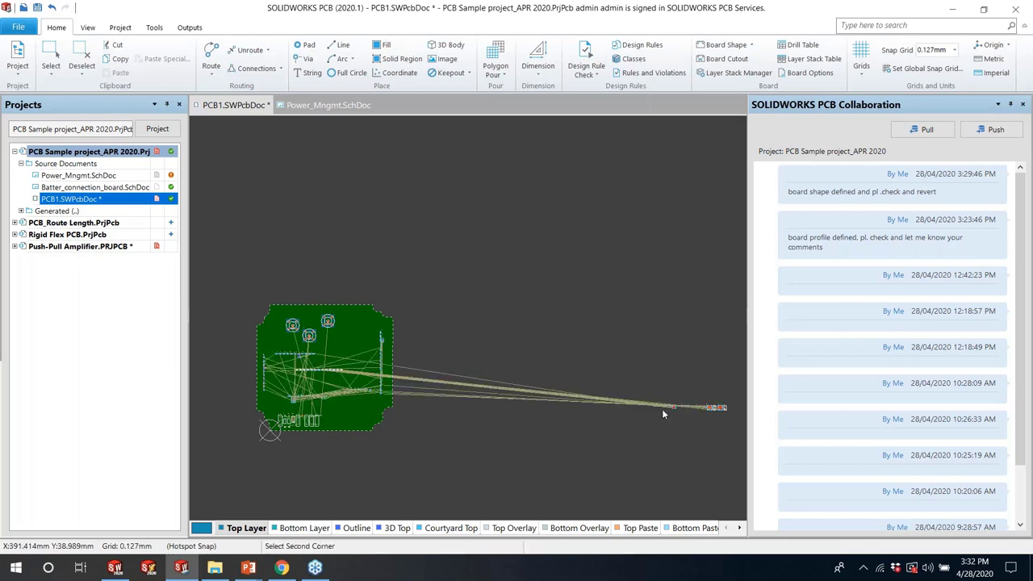
click(732, 430)
drag(715, 407, 367, 325)
key(space)
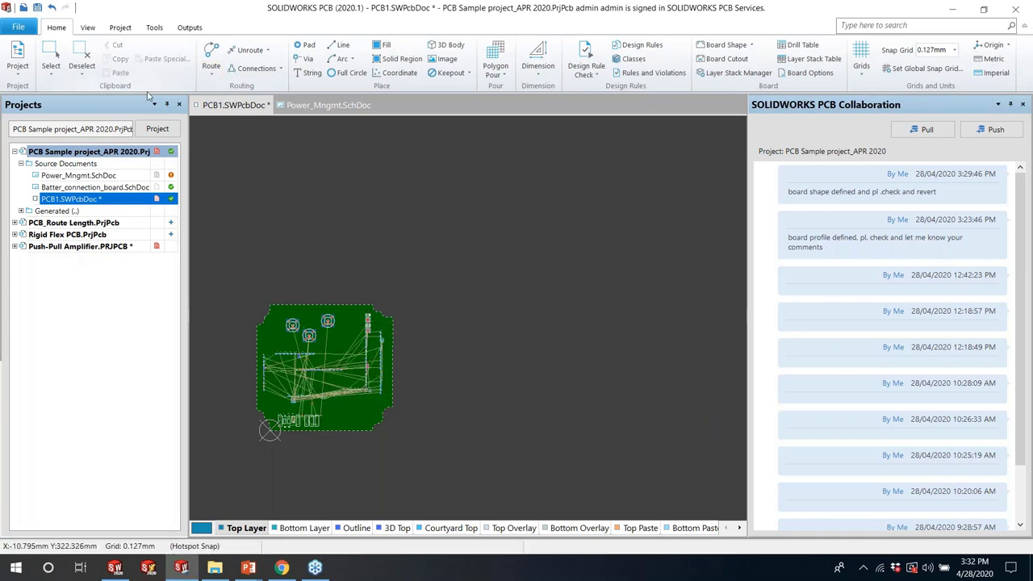
Zoom to fit the whole board in the window
click(89, 28)
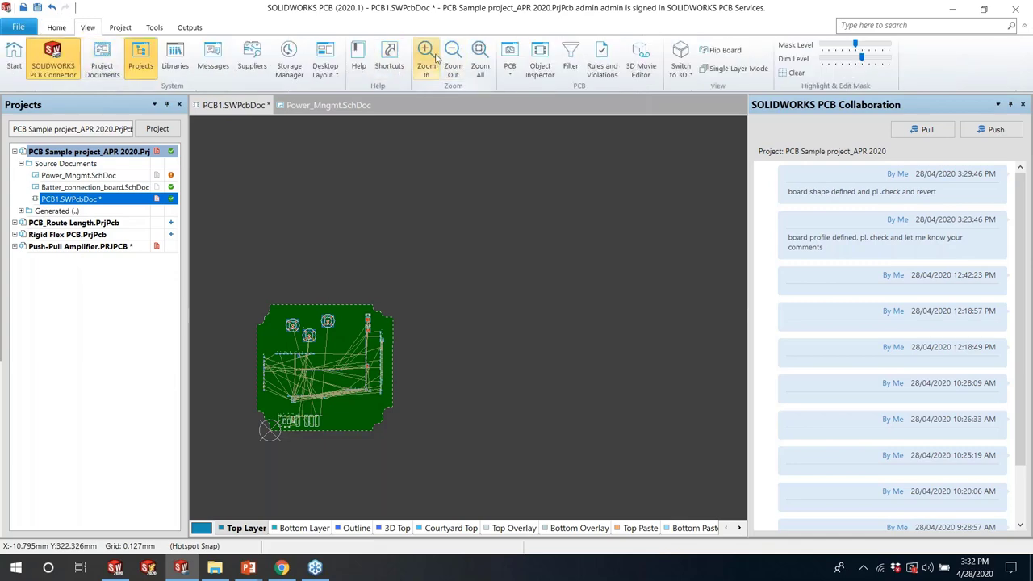
click(426, 64)
click(478, 66)
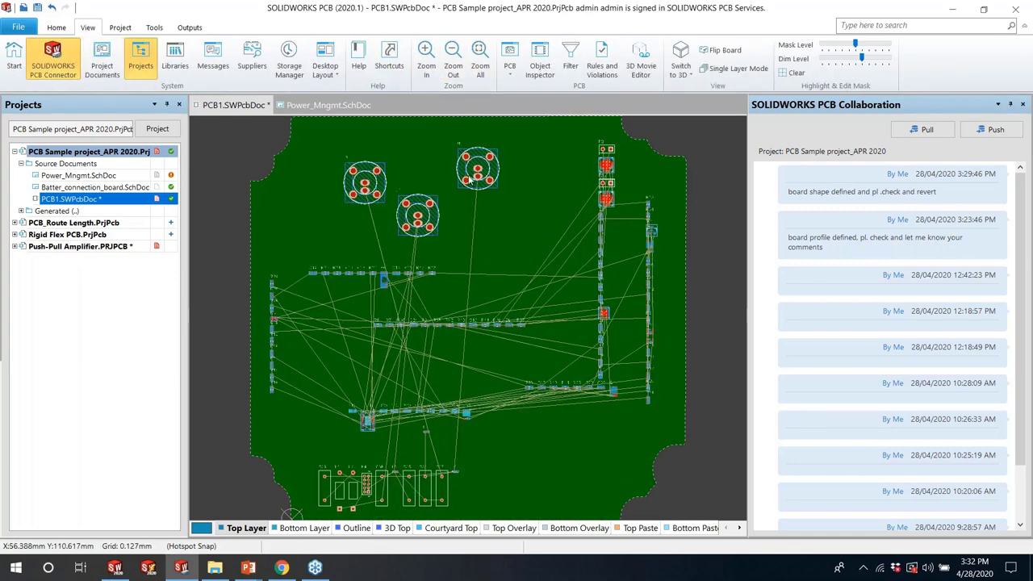
Line the round connectors up along the top of the board
drag(466, 179, 516, 165)
drag(364, 181, 394, 138)
drag(417, 215, 458, 190)
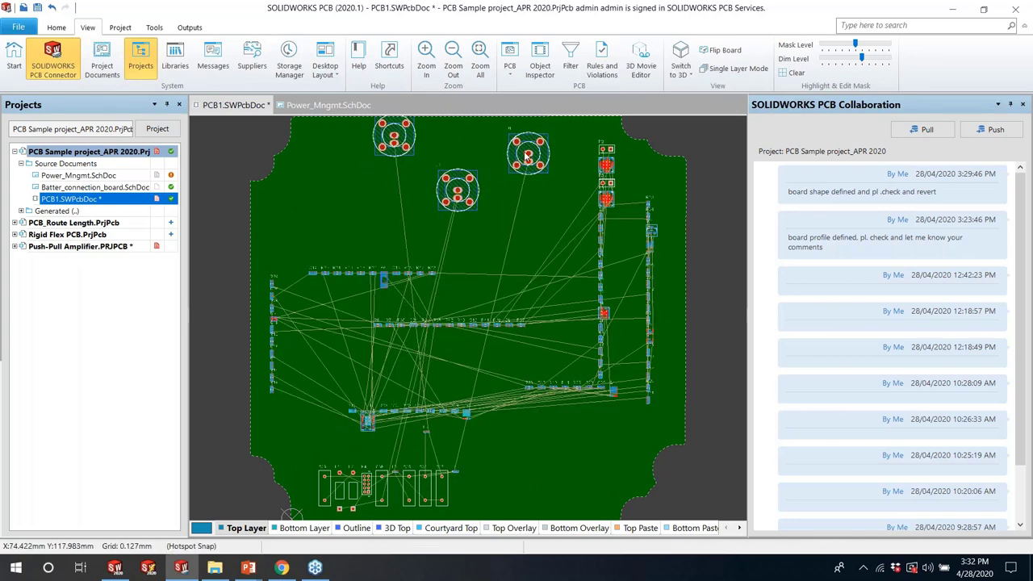
drag(527, 158, 516, 135)
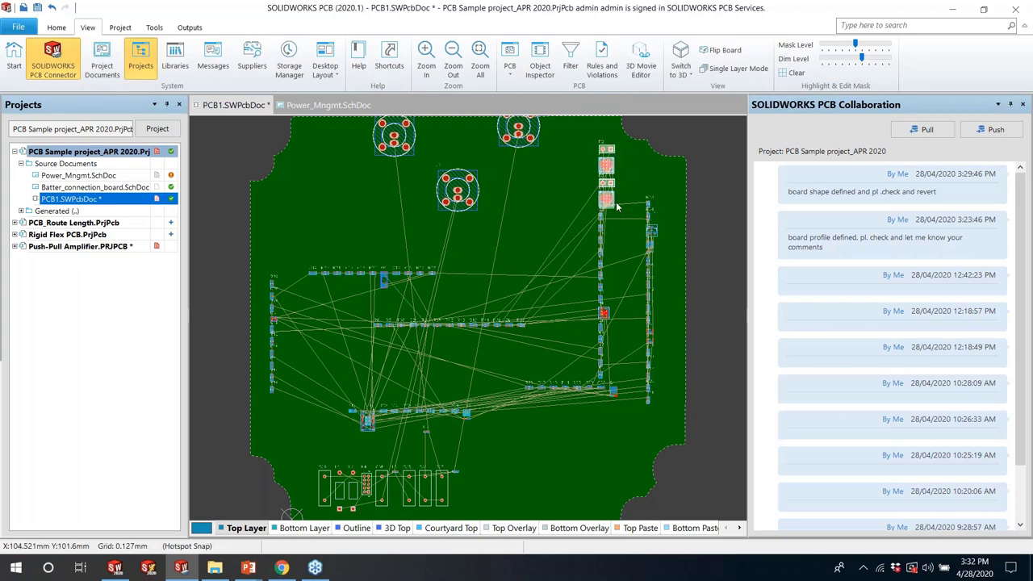
Move the vertical pad component toward the centre and stand the seven-part row upright on the left
drag(612, 202, 479, 284)
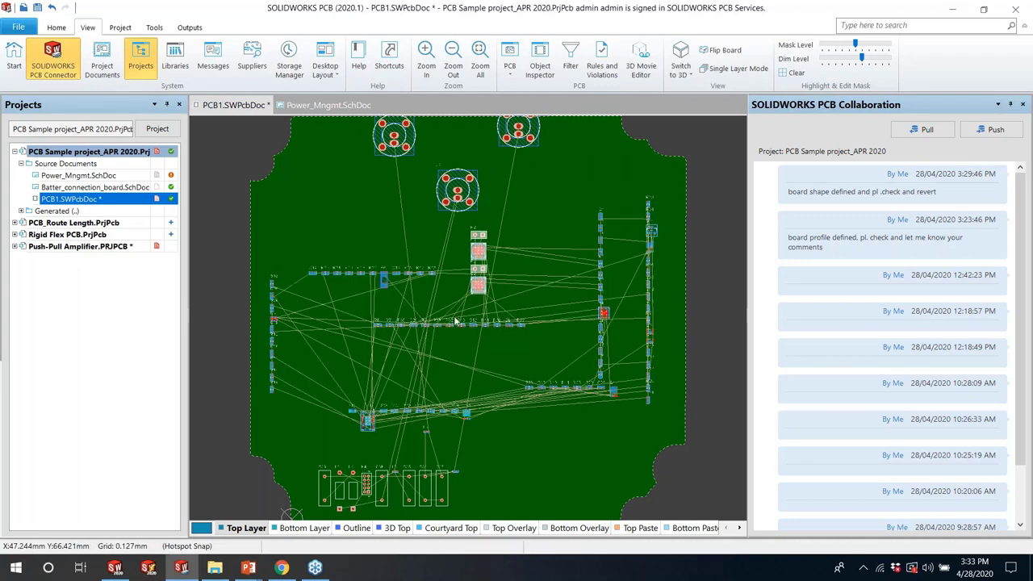
drag(529, 335, 289, 266)
key(space)
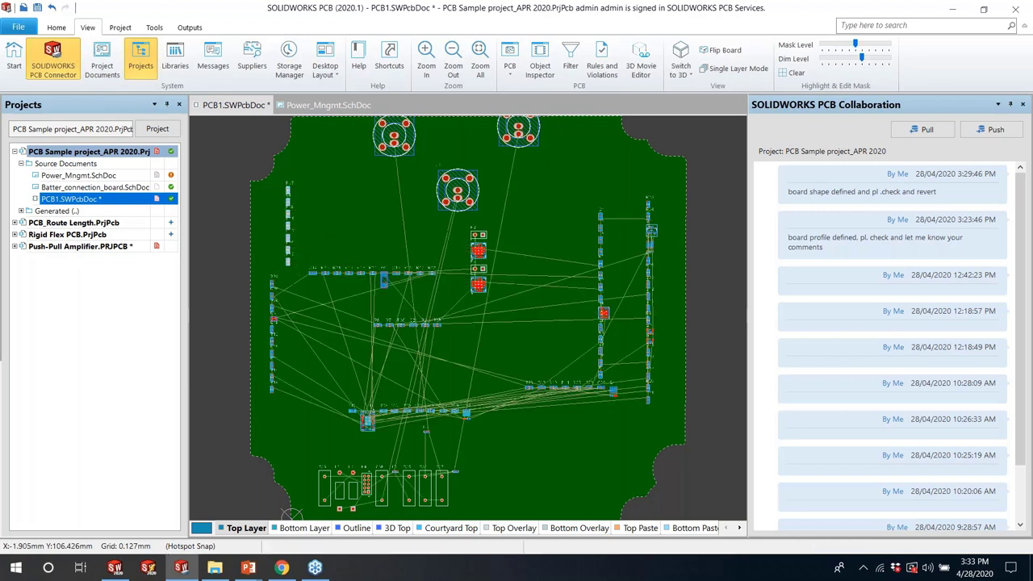
click(280, 399)
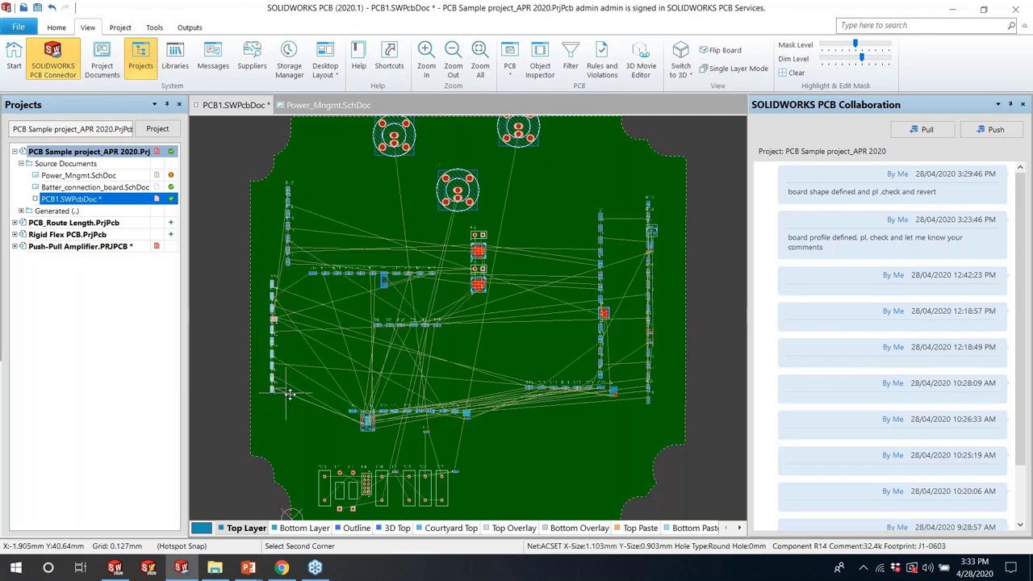
drag(272, 339, 287, 394)
drag(305, 268, 348, 233)
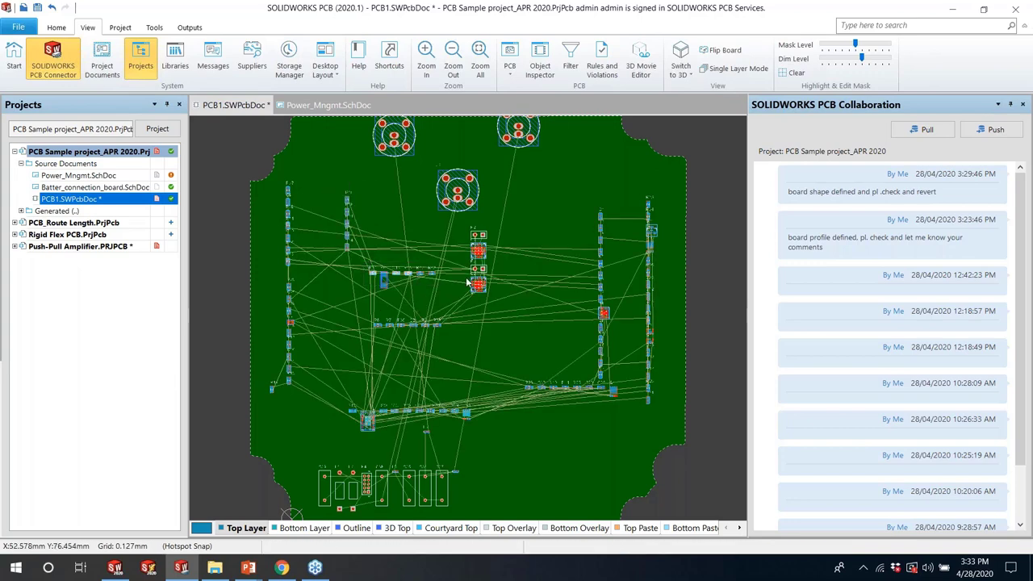
Reposition U2 and U3 lower, into the board's central area
drag(487, 266, 472, 368)
drag(478, 284, 473, 318)
ctrl+scroll(487, 321, up, 3)
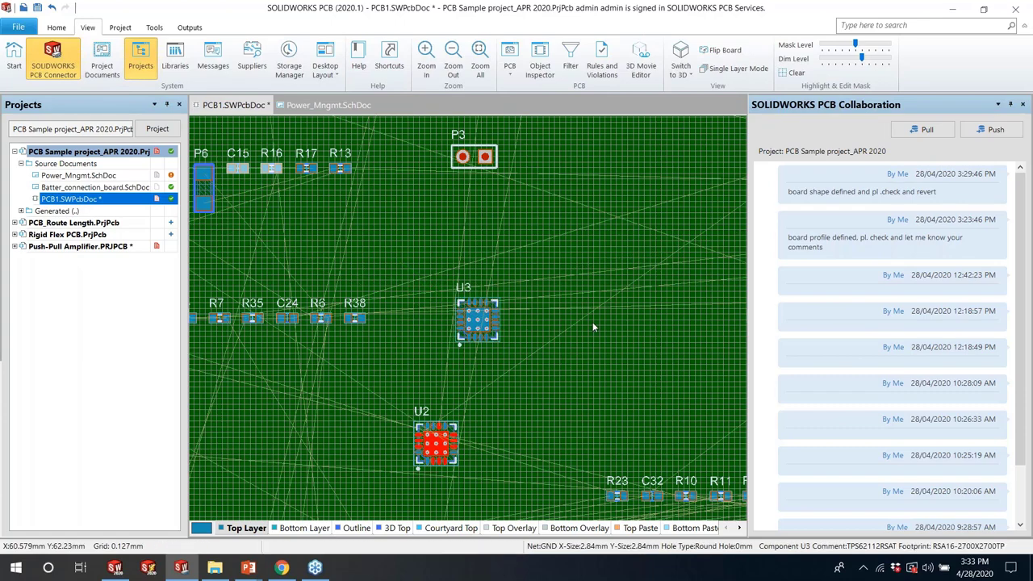
Flip R23, C32, R10, R11 and R25 to the other layer and place the row lower
ctrl+scroll(592, 322, down, 3)
ctrl+scroll(662, 445, up, 3)
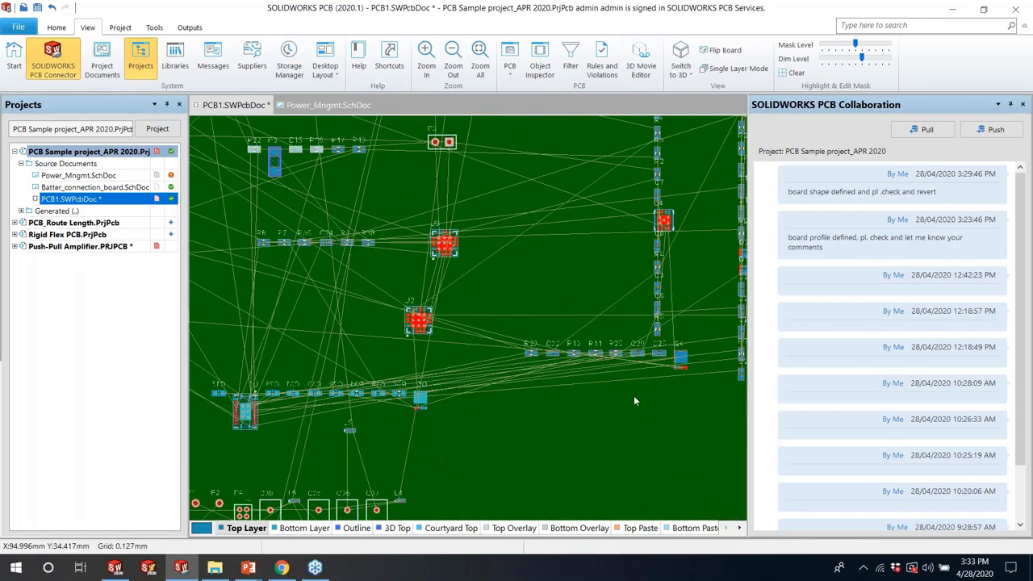
ctrl+scroll(640, 398, up, 1)
click(622, 373)
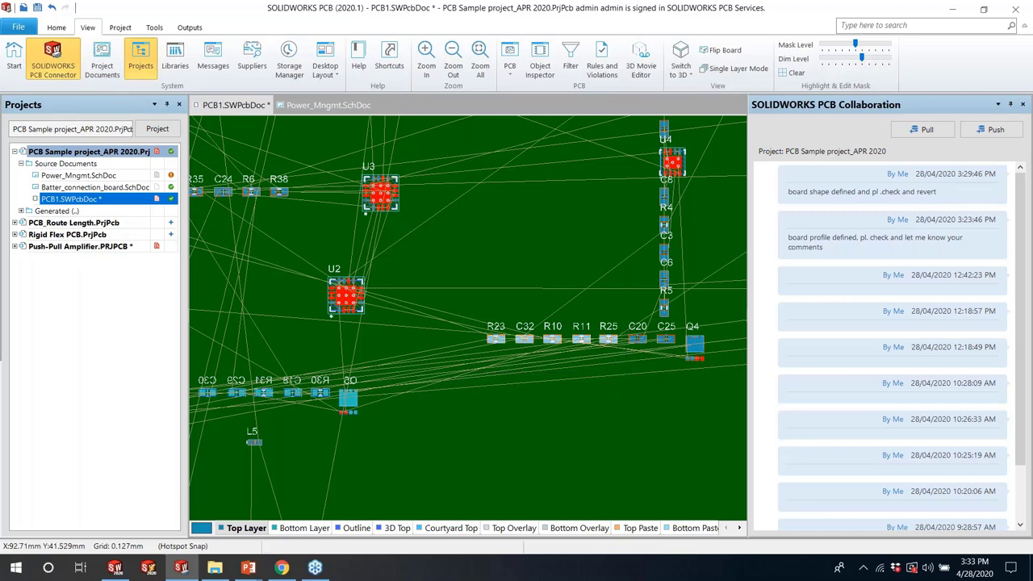
drag(608, 338, 571, 419)
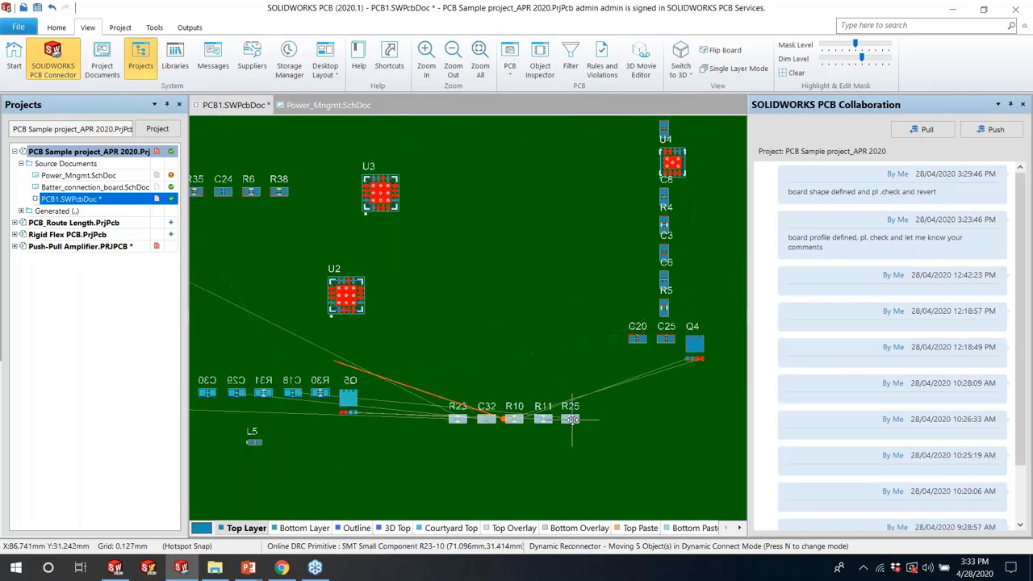
key(l)
click(490, 420)
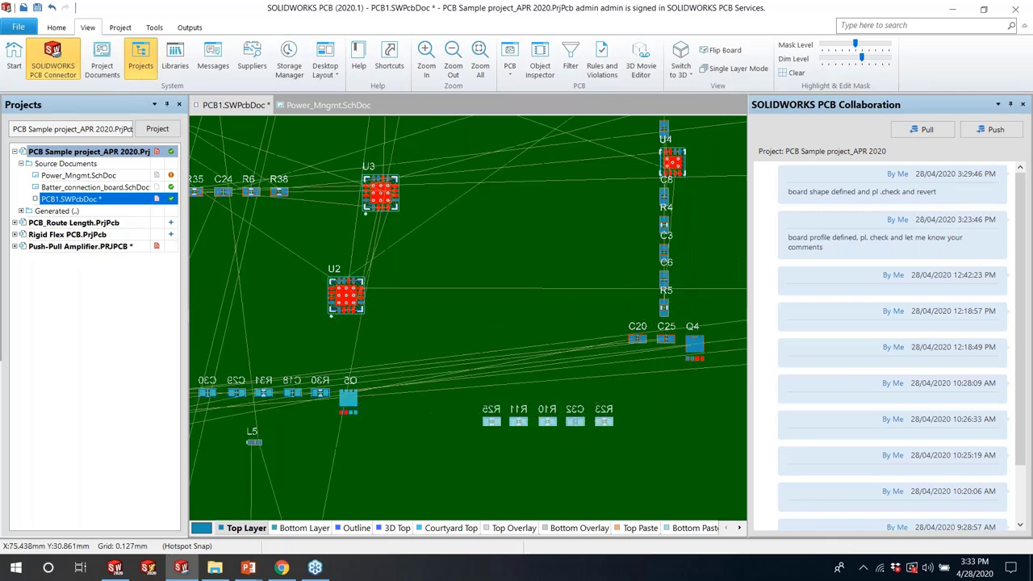
Move the small parts near the right edge lower on the board
ctrl+scroll(628, 389, up, 4)
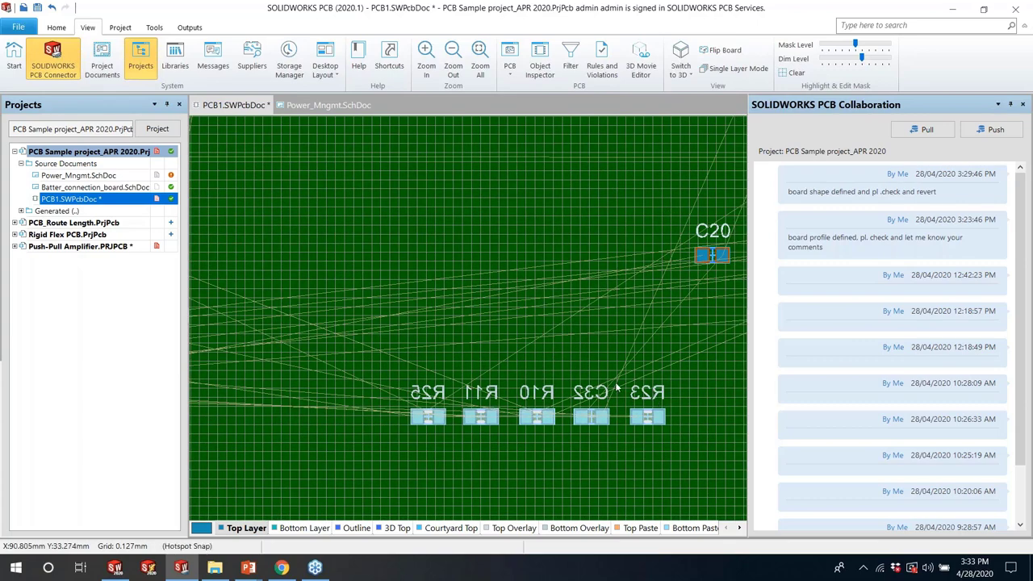
ctrl+scroll(542, 338, down, 5)
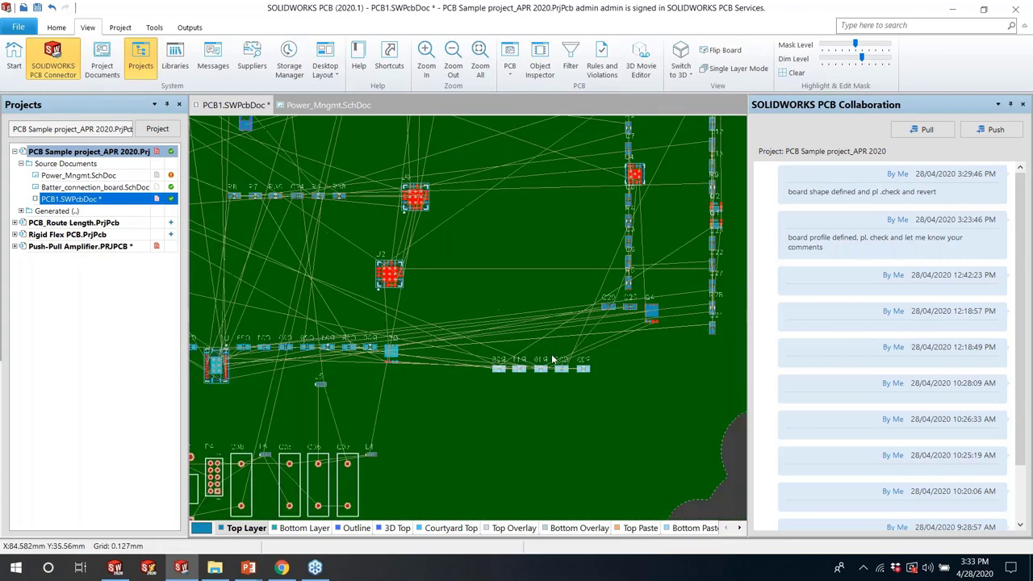
click(625, 356)
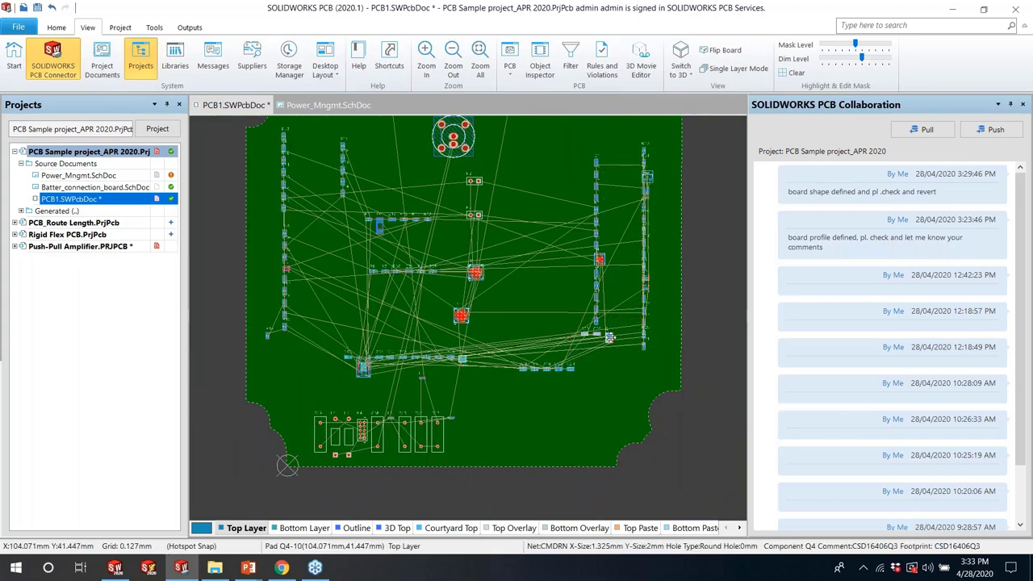
drag(606, 335, 555, 420)
ctrl+scroll(597, 376, down, 2)
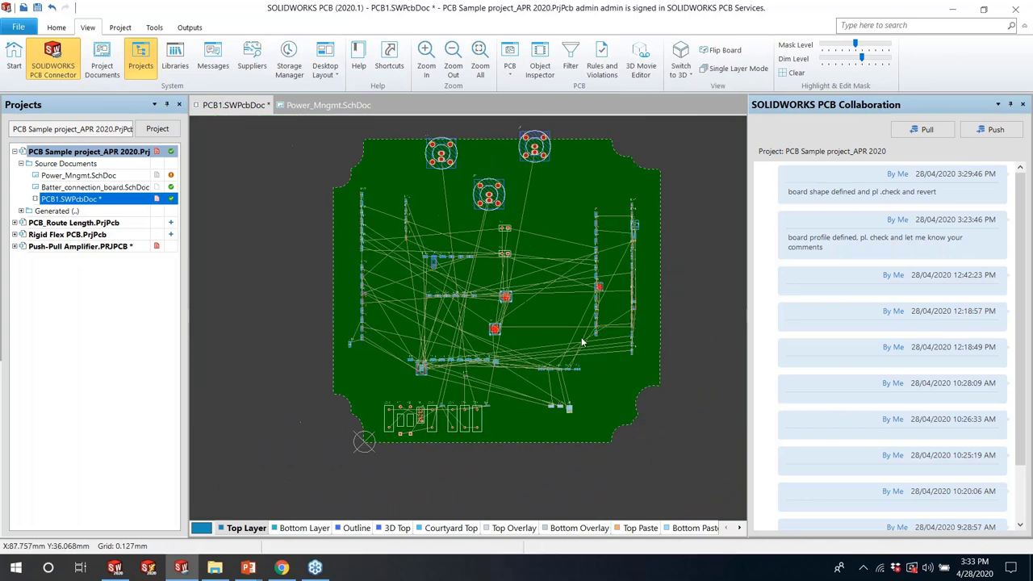
ctrl+scroll(579, 394, down, 1)
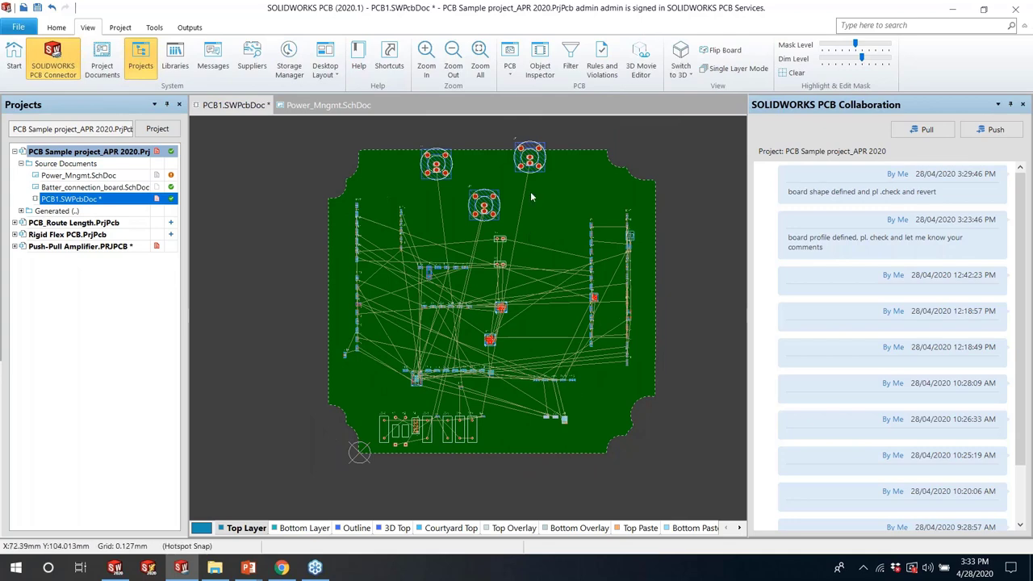
Move Q3 down and right, then start and cancel moving the 14-part right column
mouse_move(529, 169)
mouse_down()
mouse_move(522, 179)
mouse_move(528, 169)
mouse_up()
drag(630, 240, 558, 267)
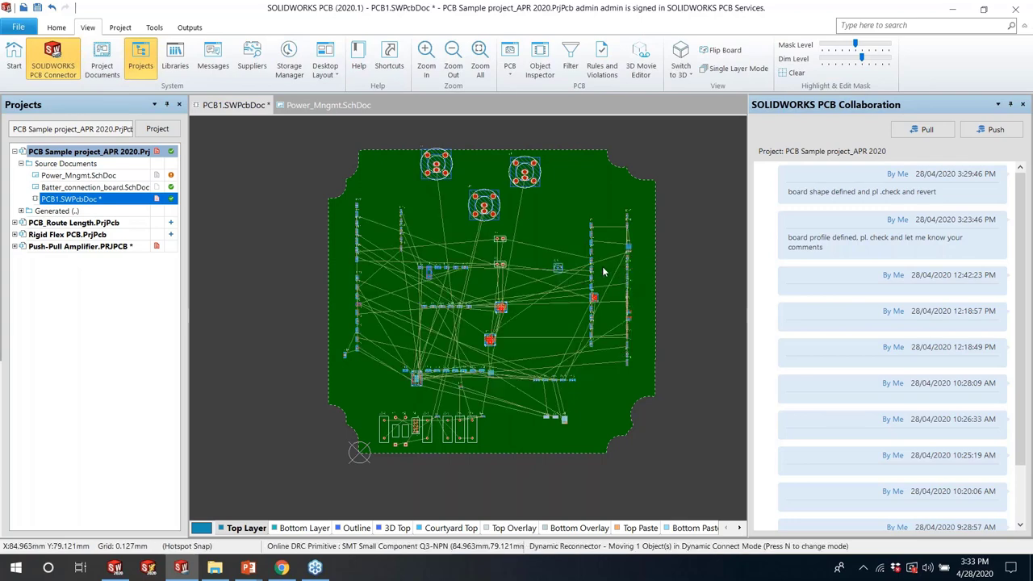
click(639, 382)
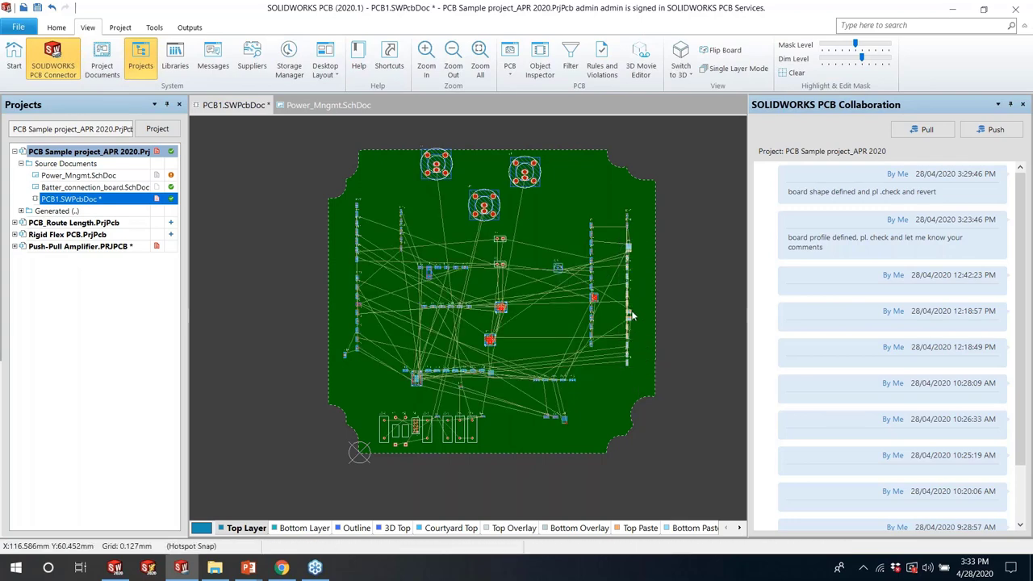
drag(629, 297, 464, 365)
key(Escape)
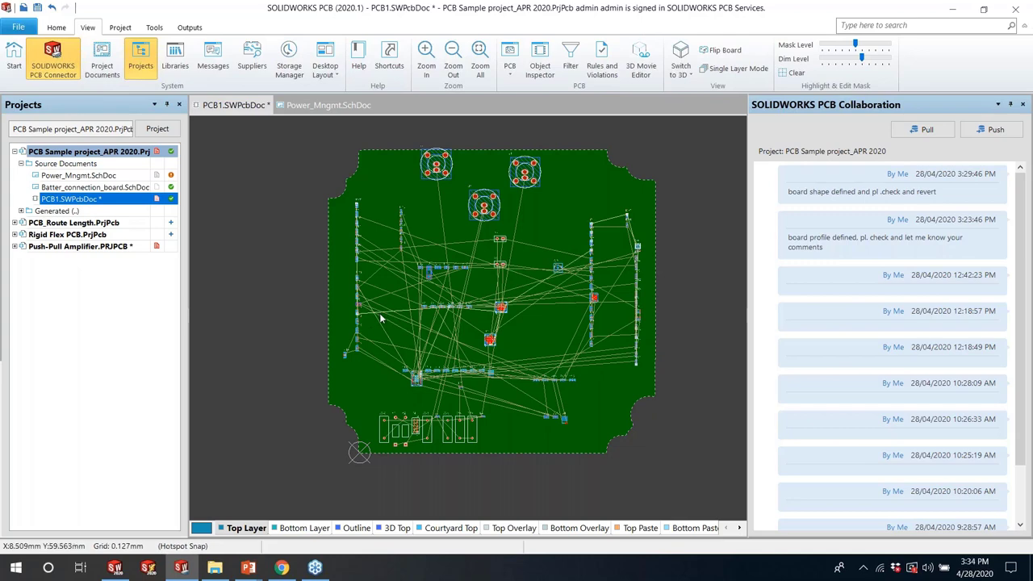
Pull R14 and R15 out of the left column into the board interior
ctrl+scroll(359, 381, up, 5)
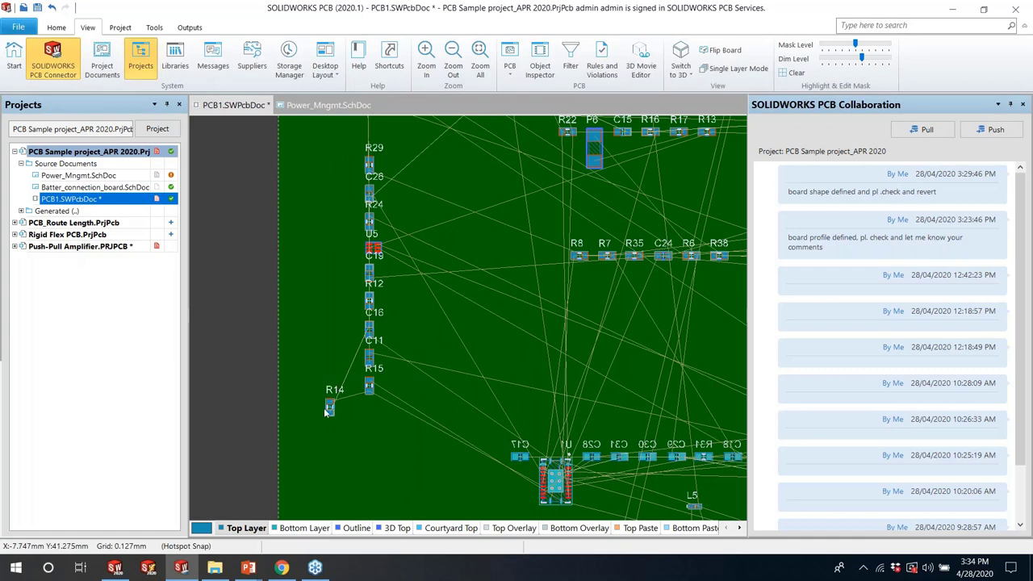
drag(326, 411, 369, 437)
drag(344, 353, 407, 452)
drag(370, 386, 437, 351)
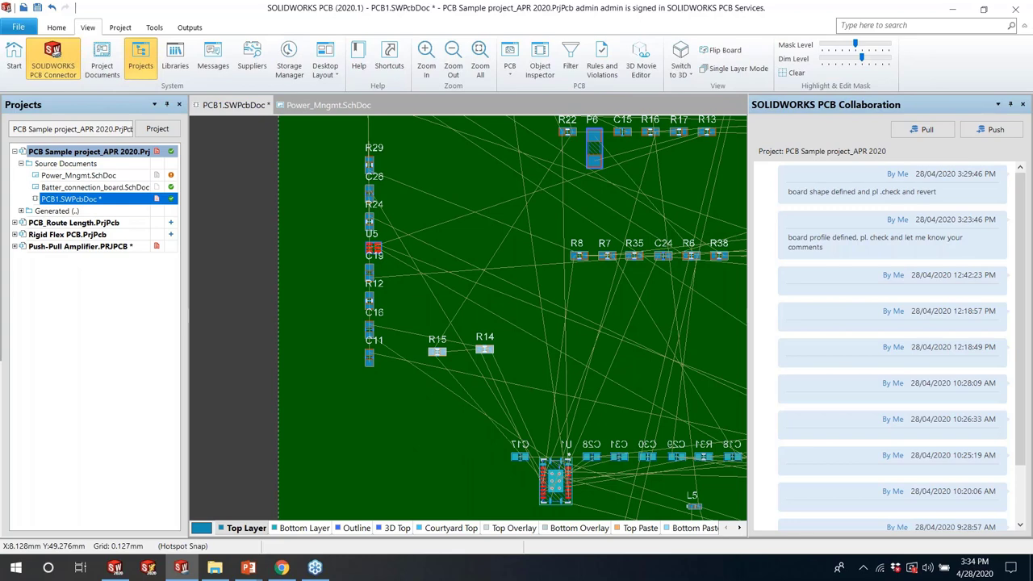
Move U1 up from the bottom row to mid-board and shift it further right
drag(555, 480, 691, 314)
ctrl+scroll(547, 364, down, 3)
drag(551, 360, 596, 360)
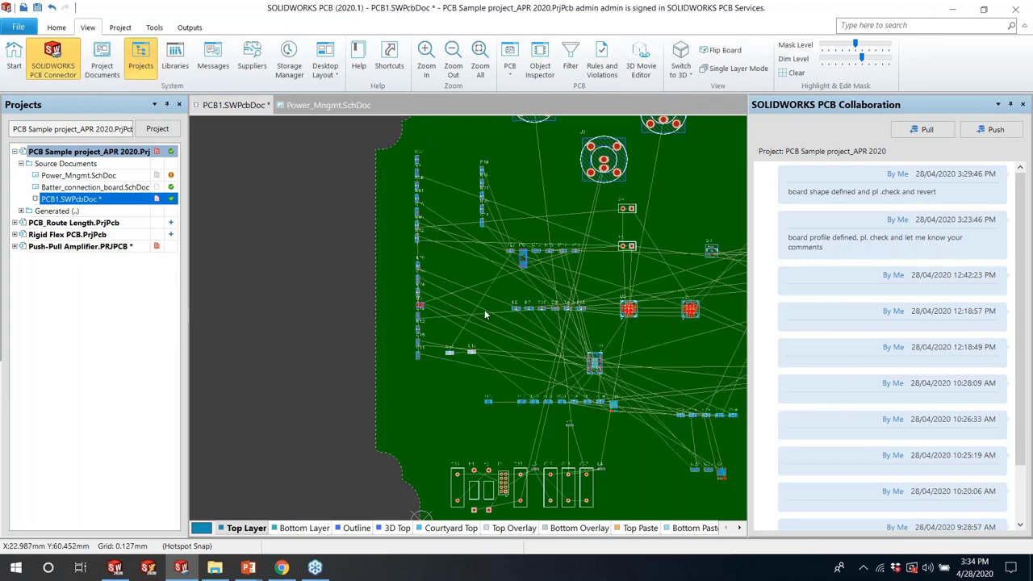
ctrl+scroll(363, 291, down, 3)
ctrl+scroll(474, 304, up, 2)
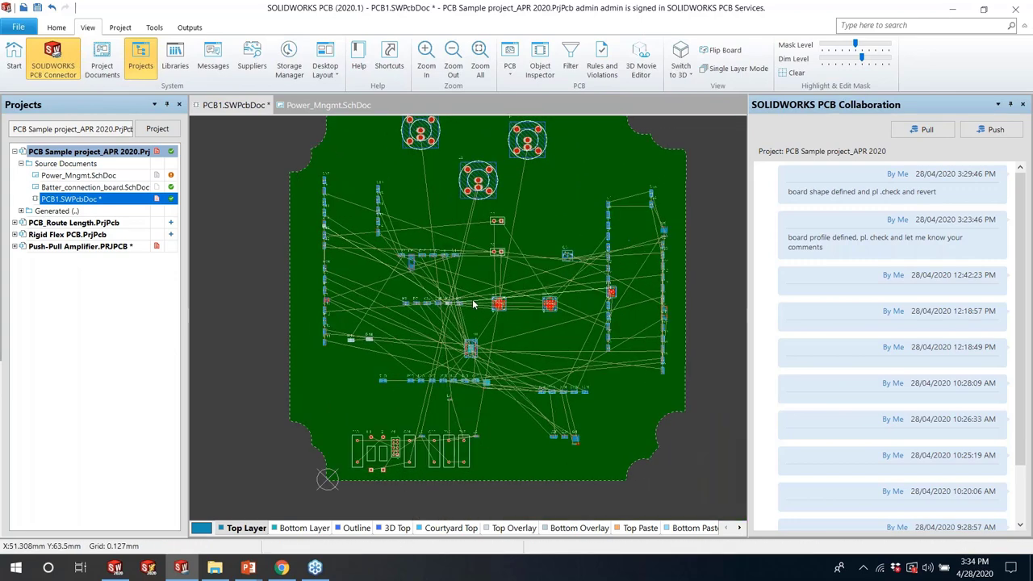
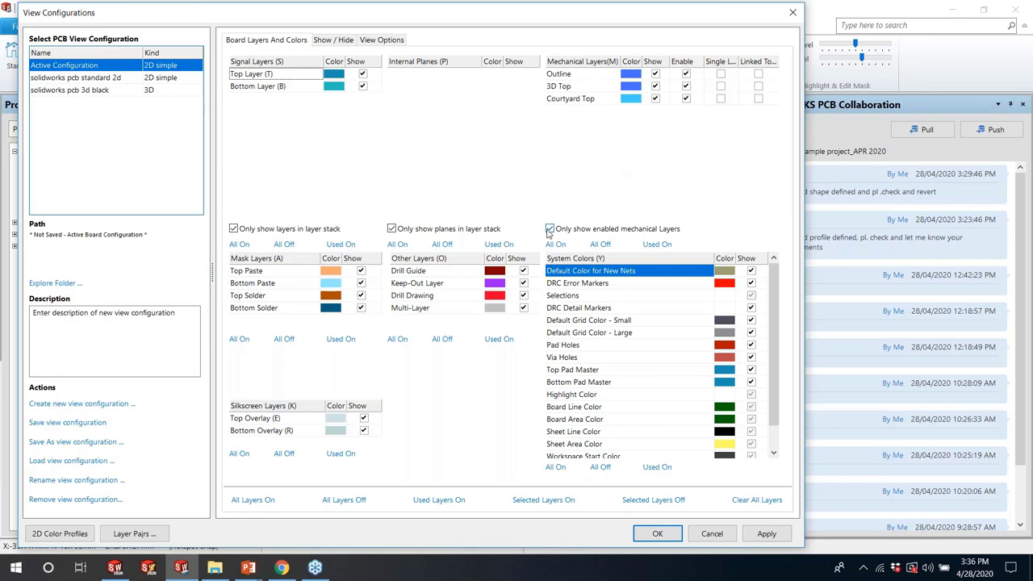
Toggle 'Only show enabled mechanical Layers' off and back on in View Configurations
click(550, 229)
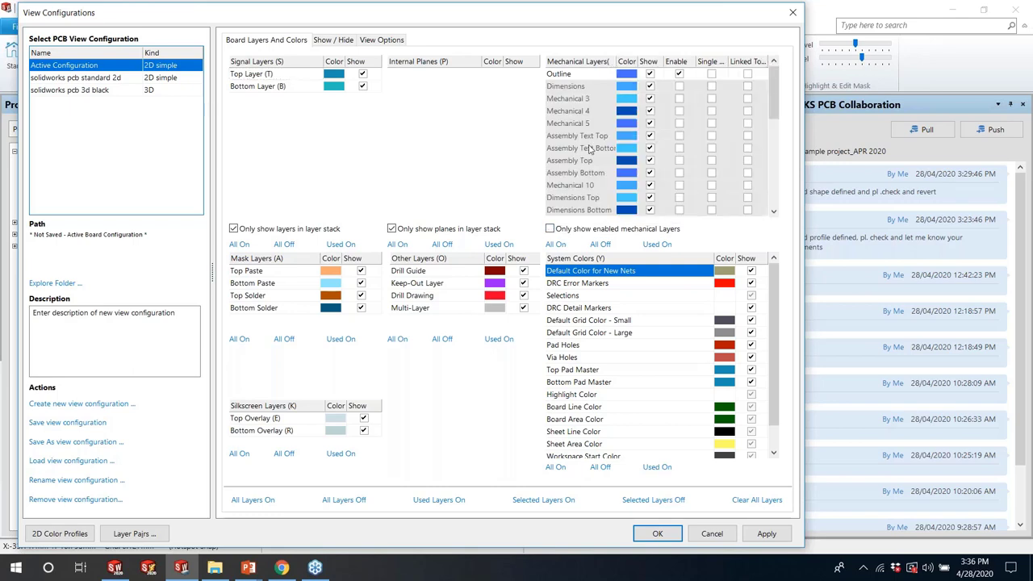
scroll(591, 149, down, 7)
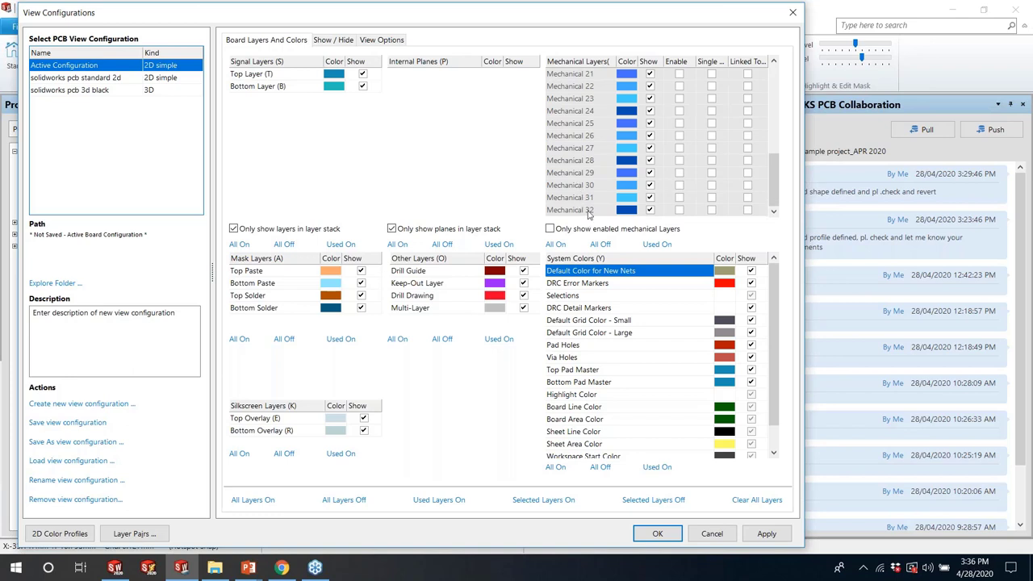
click(550, 229)
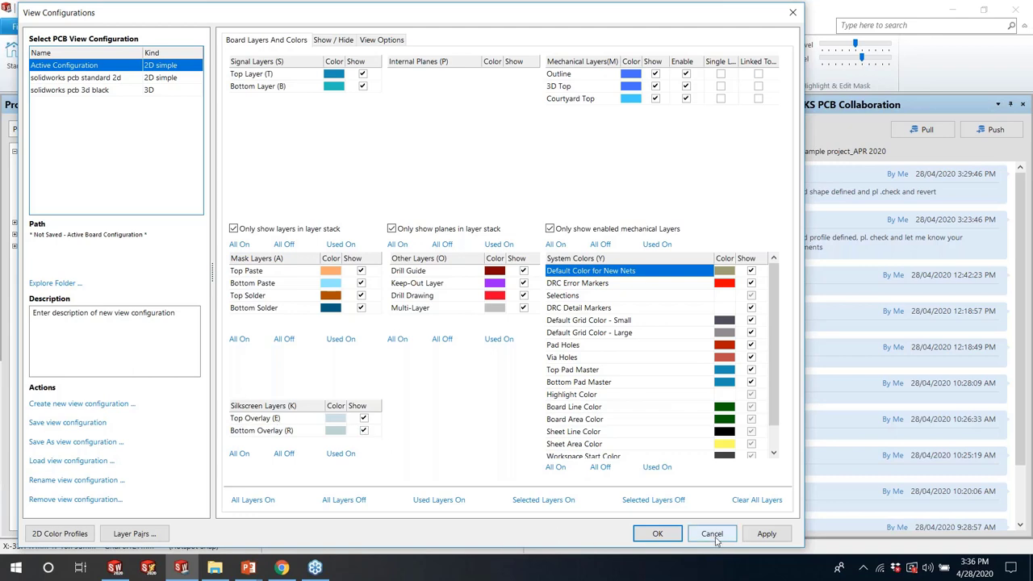
Try a brighter green Board Line Color, then cancel it and the View Configurations dialog
double_click(720, 412)
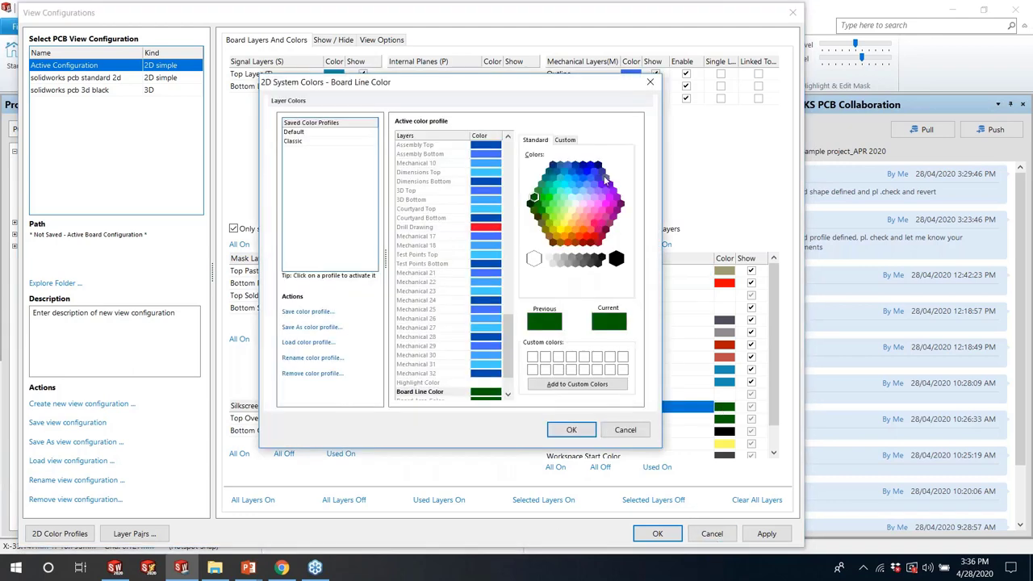
click(541, 210)
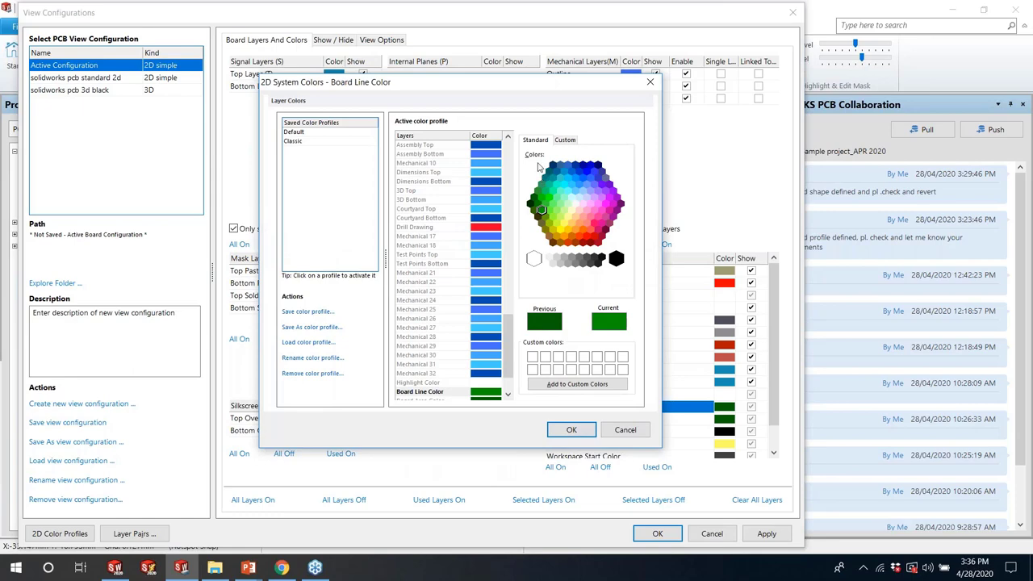
click(625, 430)
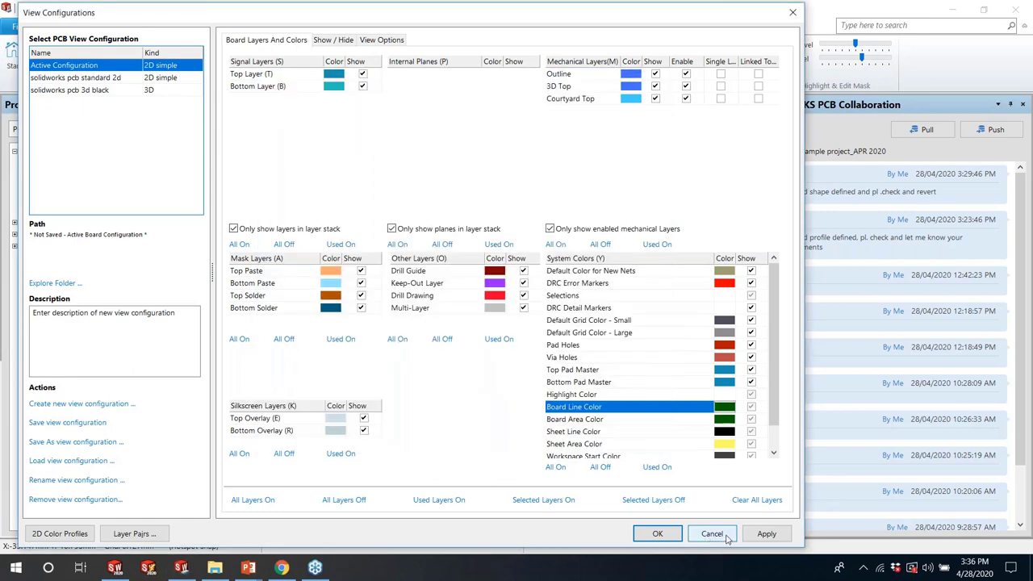
click(712, 533)
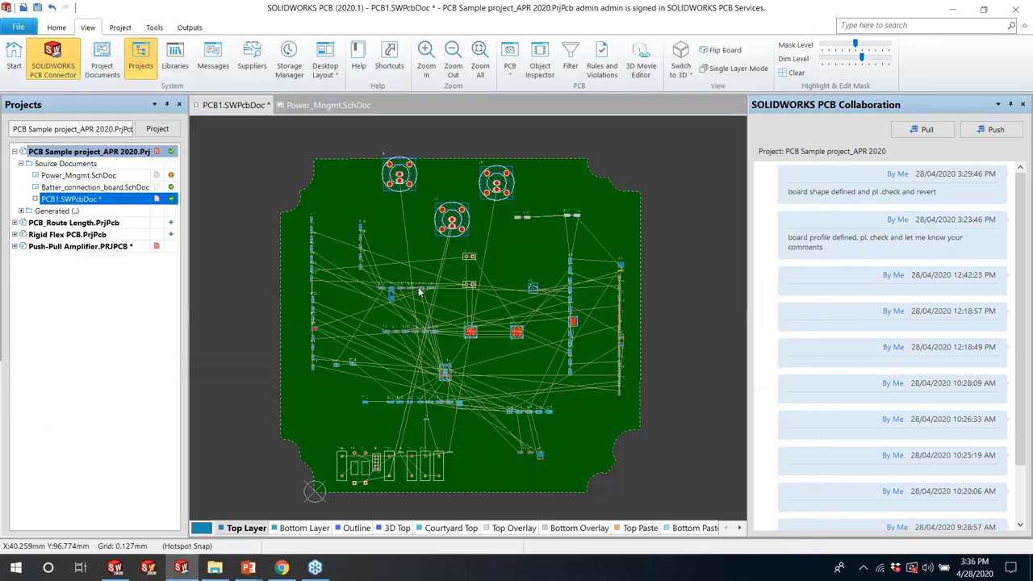
Replace the stackup with the Four Layer (2 x Signal, 2 x Plane) preset, 0.86446 mm total
click(55, 29)
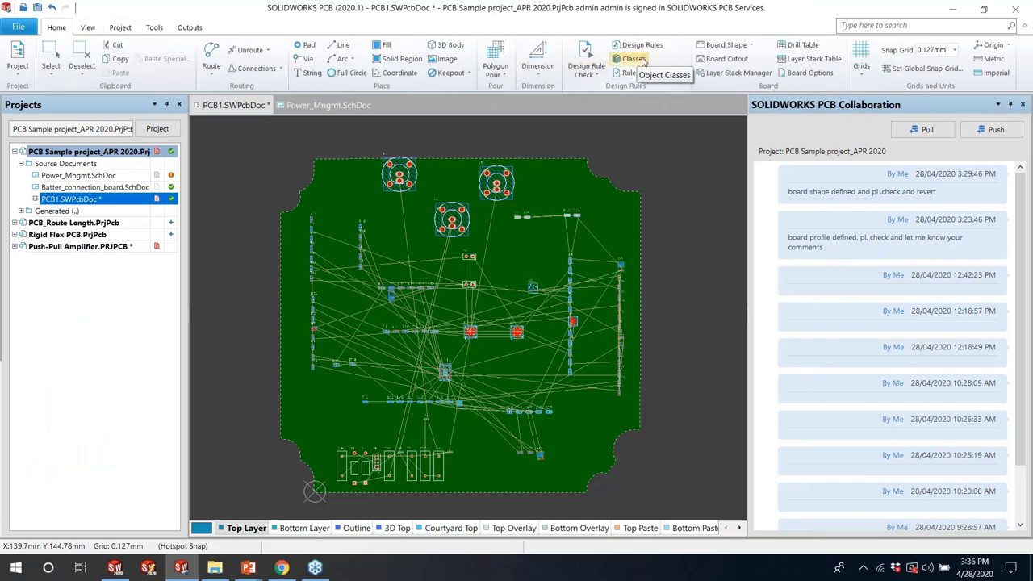
click(722, 76)
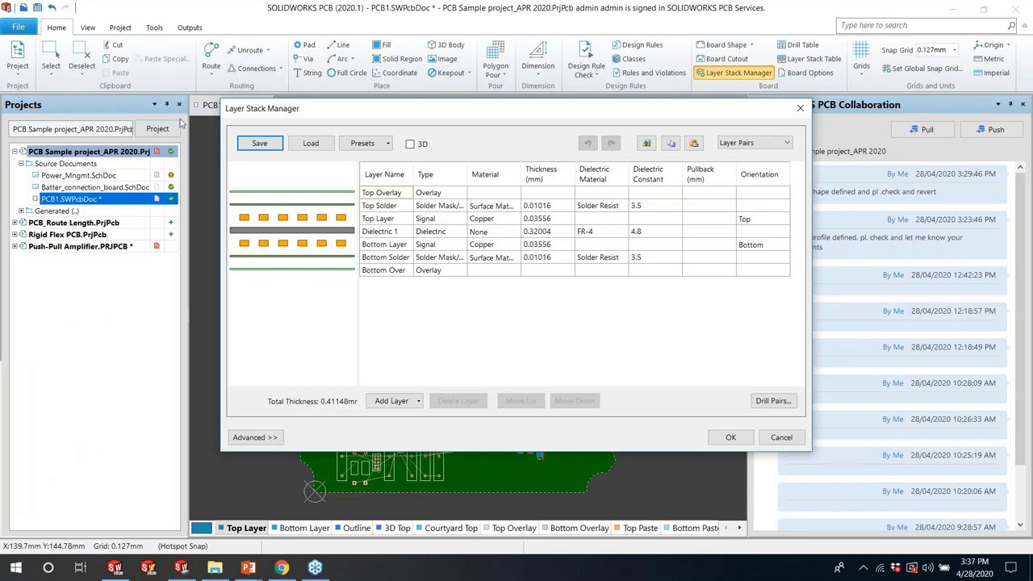
click(366, 146)
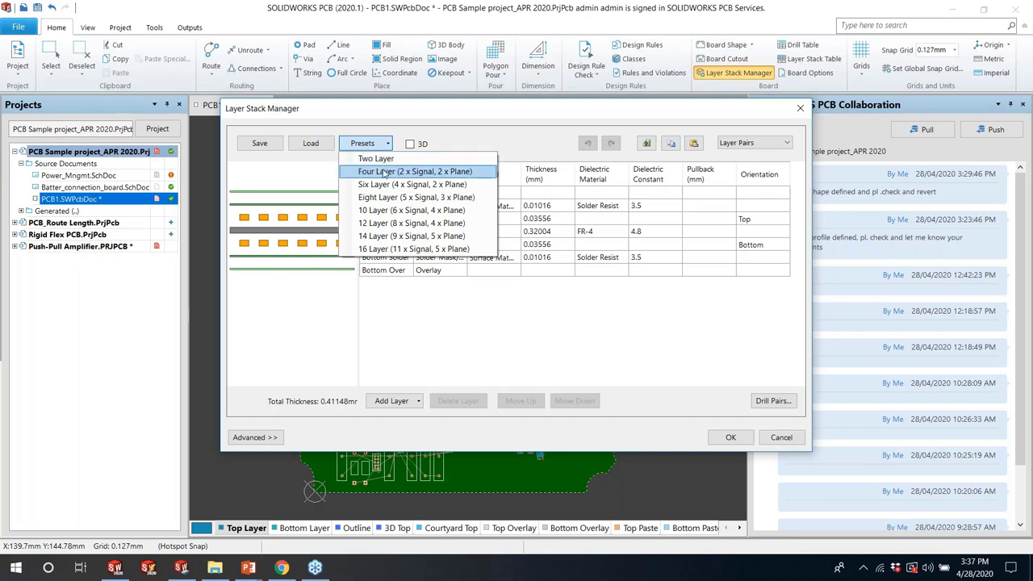
click(384, 172)
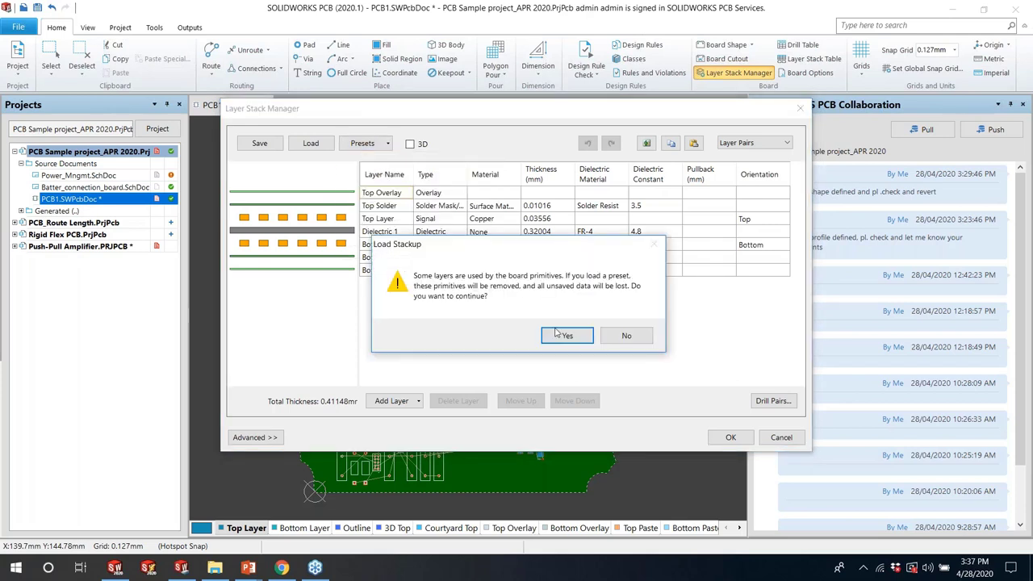
click(567, 335)
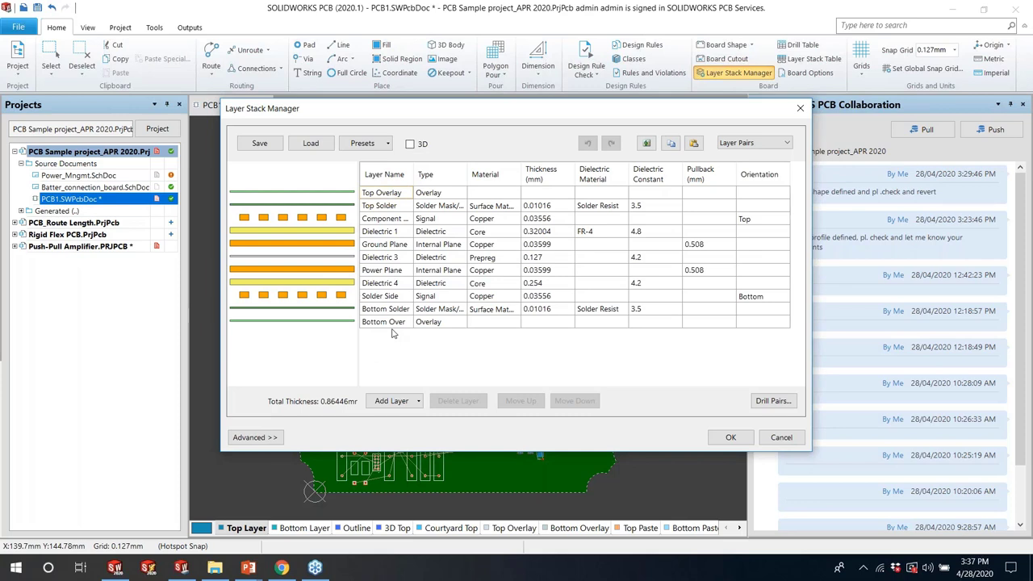
Inspect Dielectric 1's FR-4 material, 4.8 dielectric constant and 0.32004 thickness
click(596, 233)
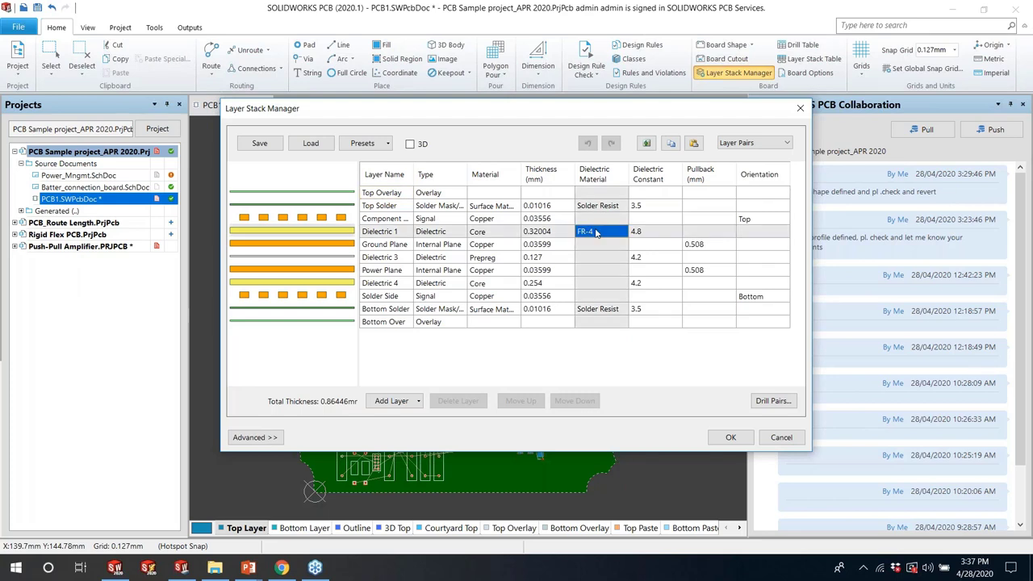
click(656, 232)
click(656, 233)
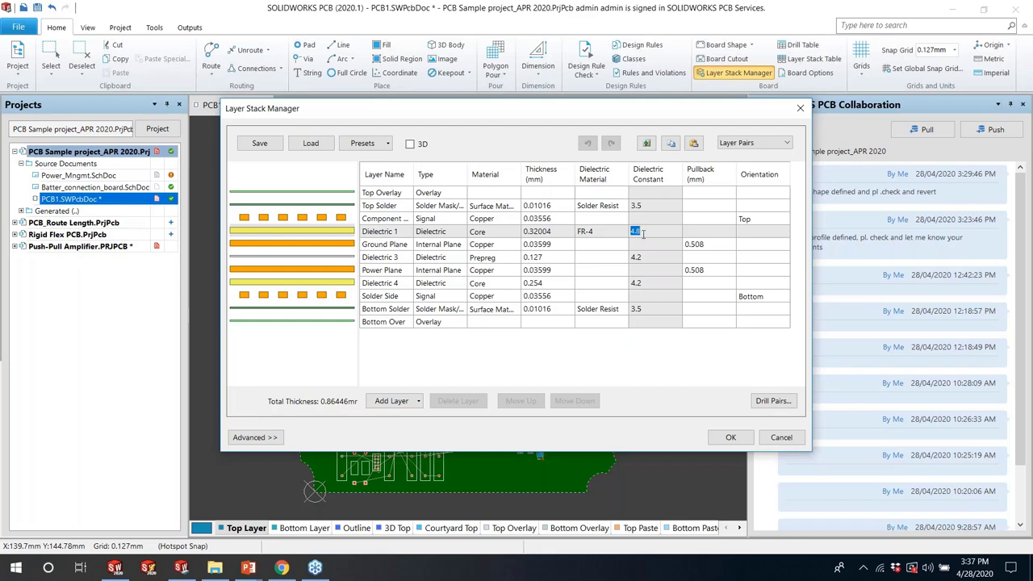
click(602, 236)
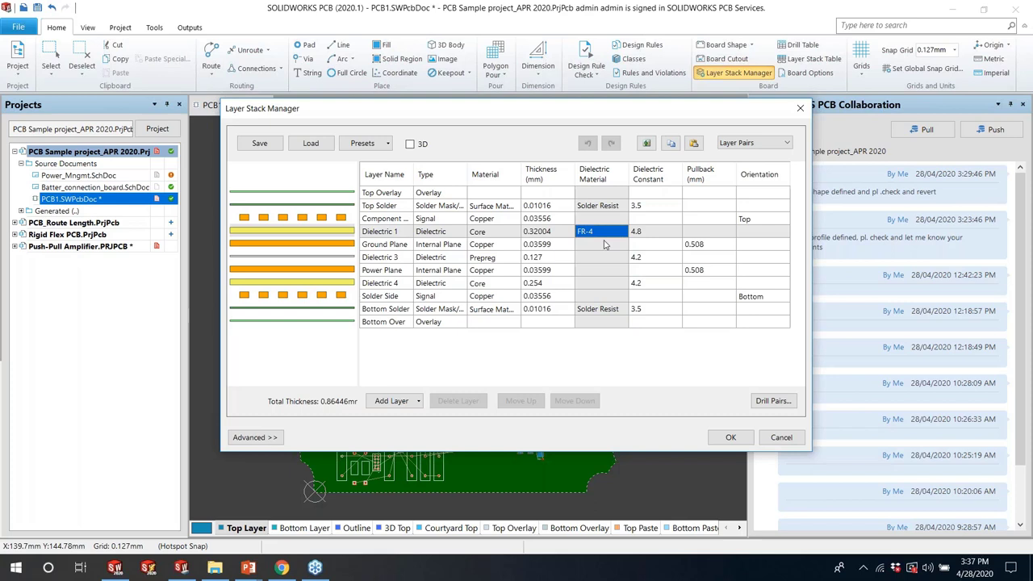
click(650, 234)
click(556, 233)
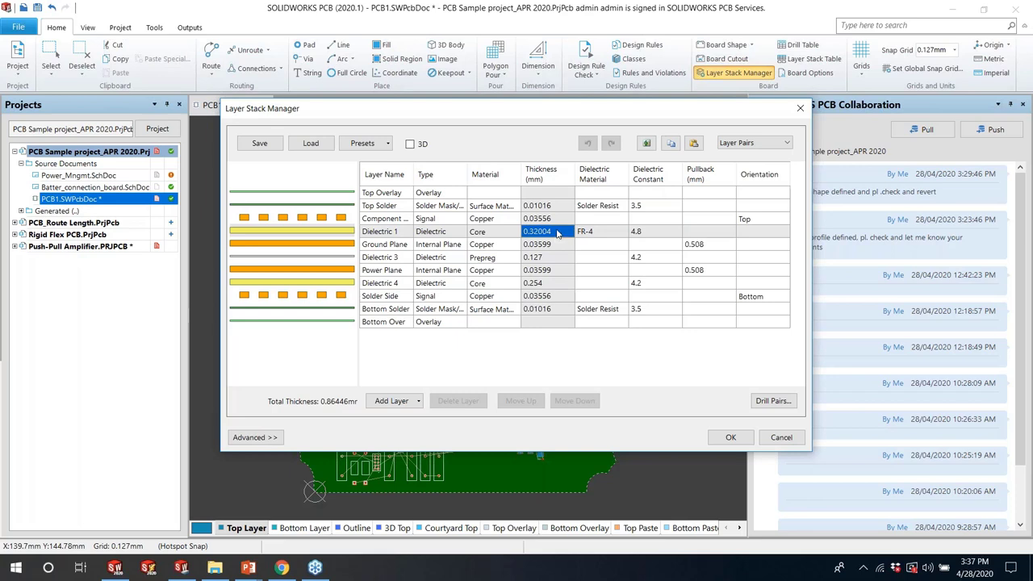
click(557, 233)
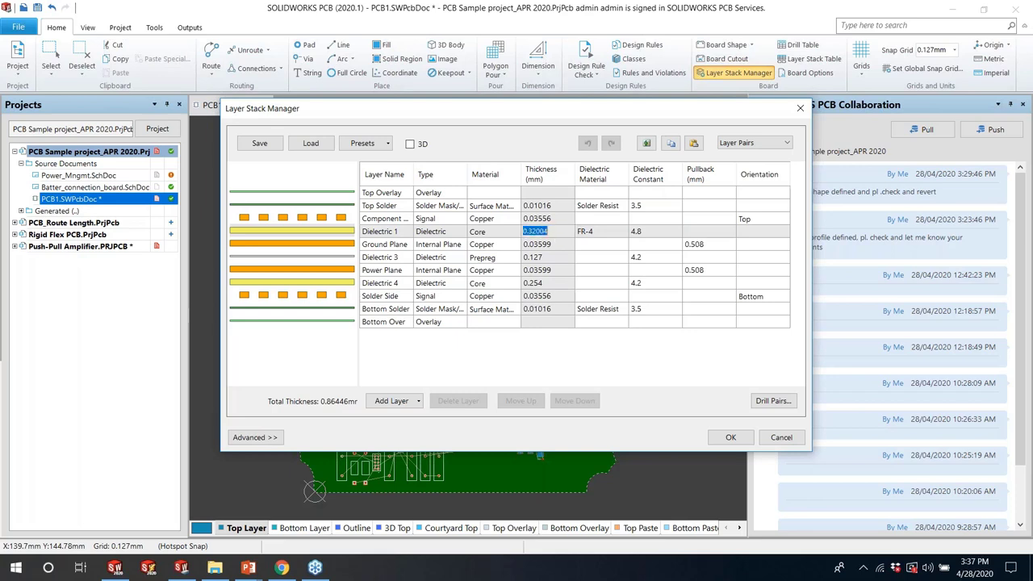
Add a signal layer and two internal planes at the Ground Plane row, totalling 1.48046 mm
click(561, 248)
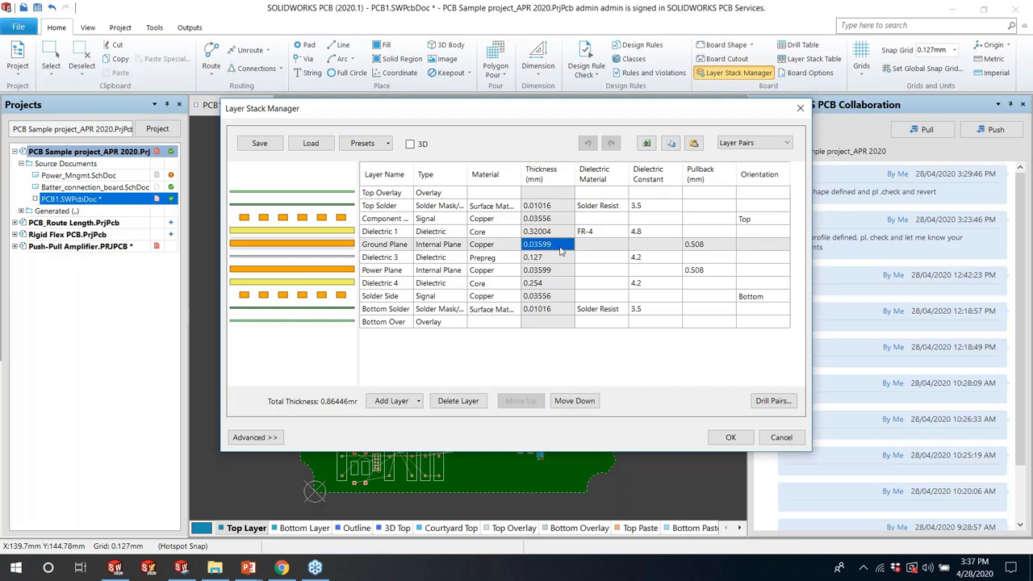
click(390, 397)
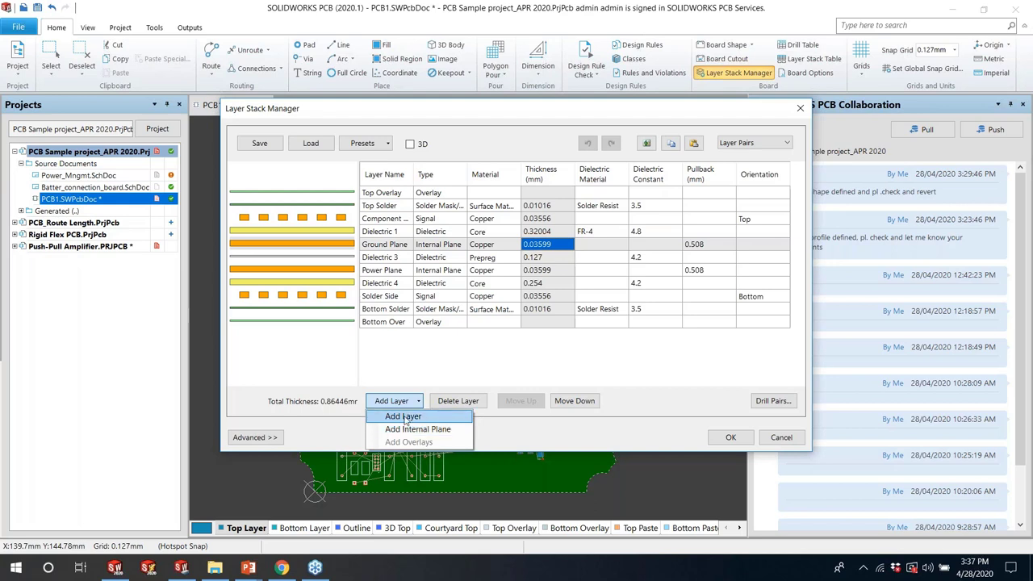
click(404, 430)
click(404, 430)
click(390, 401)
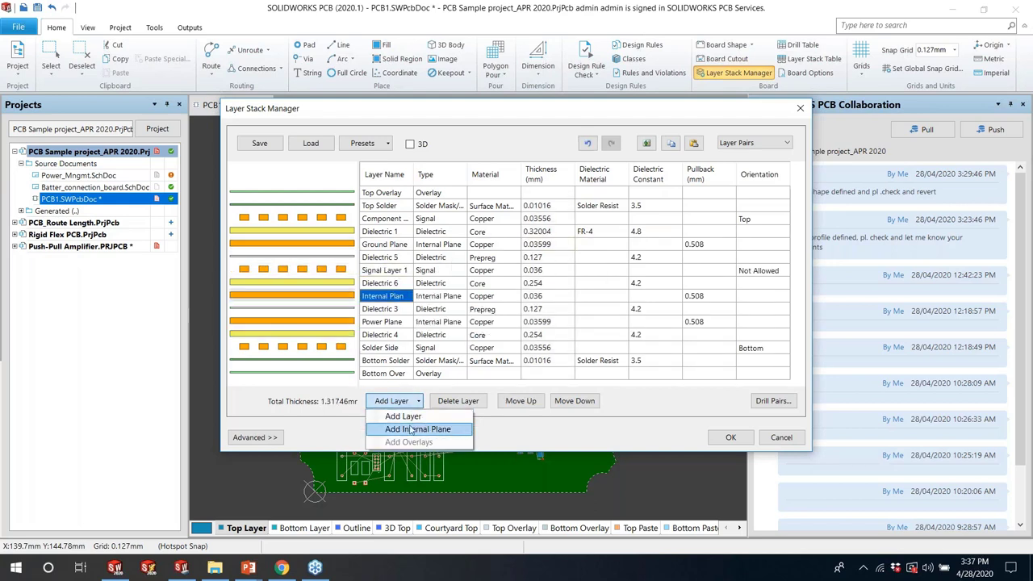
click(412, 430)
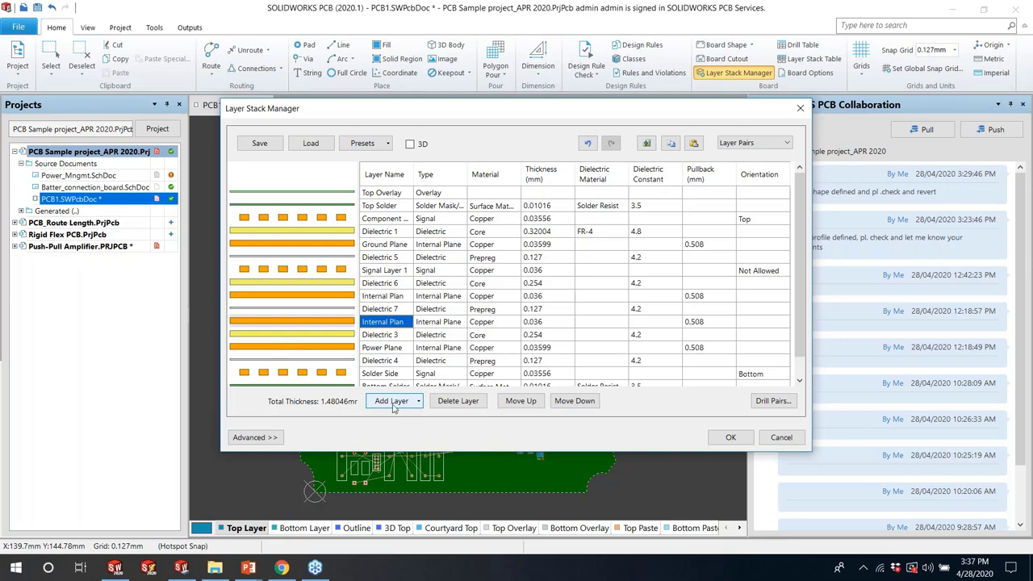
click(260, 437)
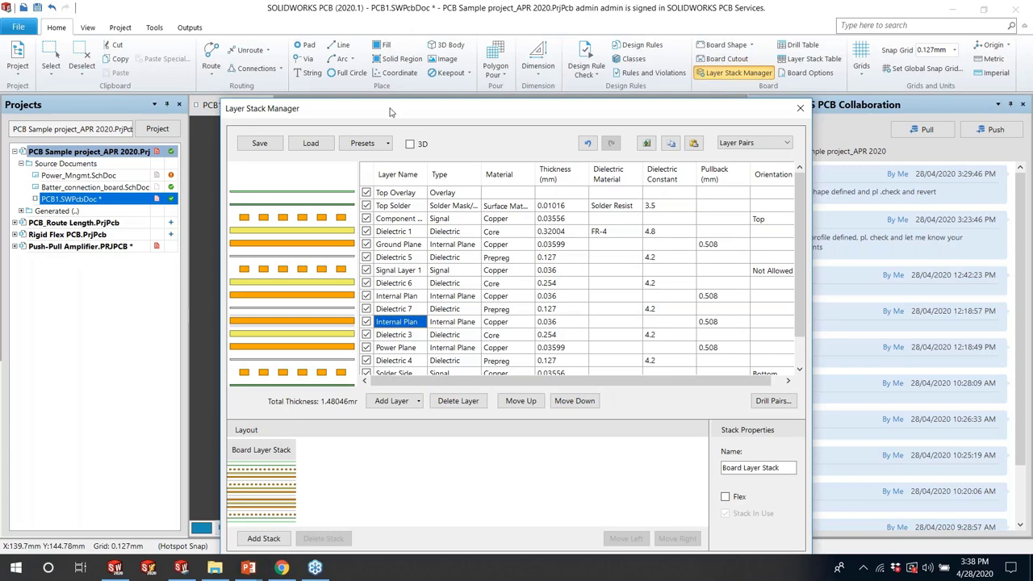
Create three stacks named 'Rigid 1', 'Flex' and 'Rigid2'
drag(392, 113, 339, 29)
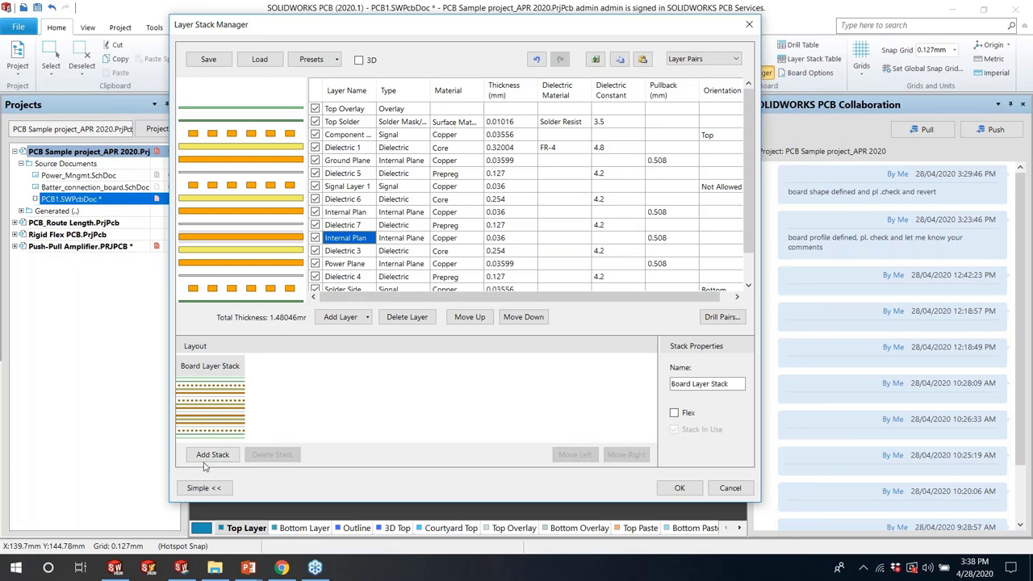
drag(734, 384, 672, 385)
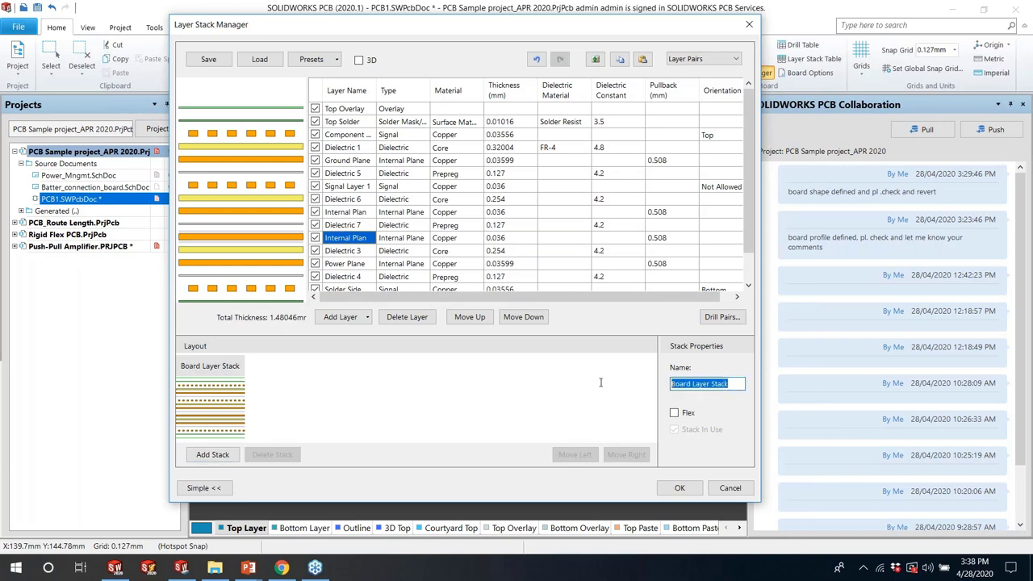
text(Rigid )
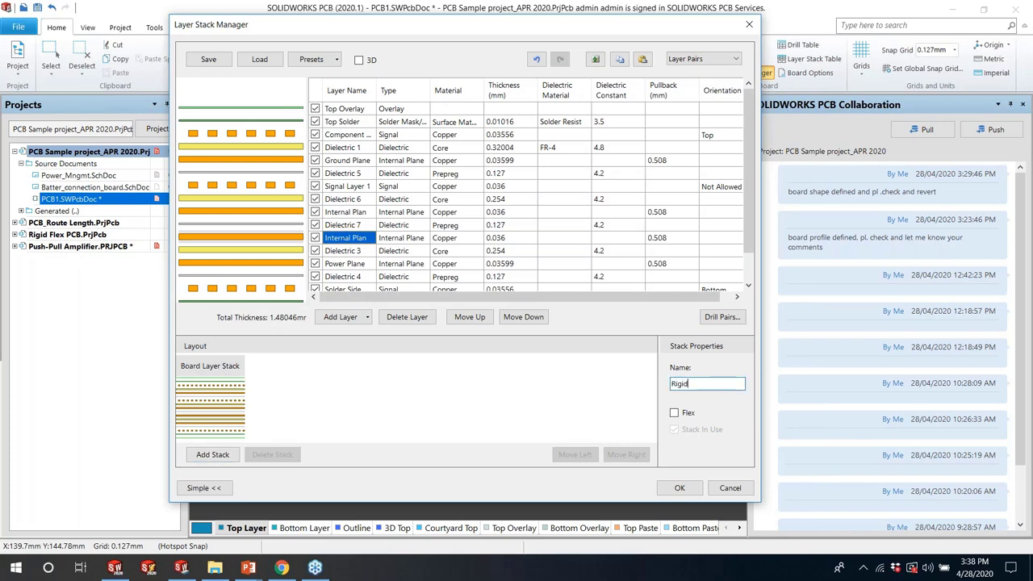
text(1)
key(Tab)
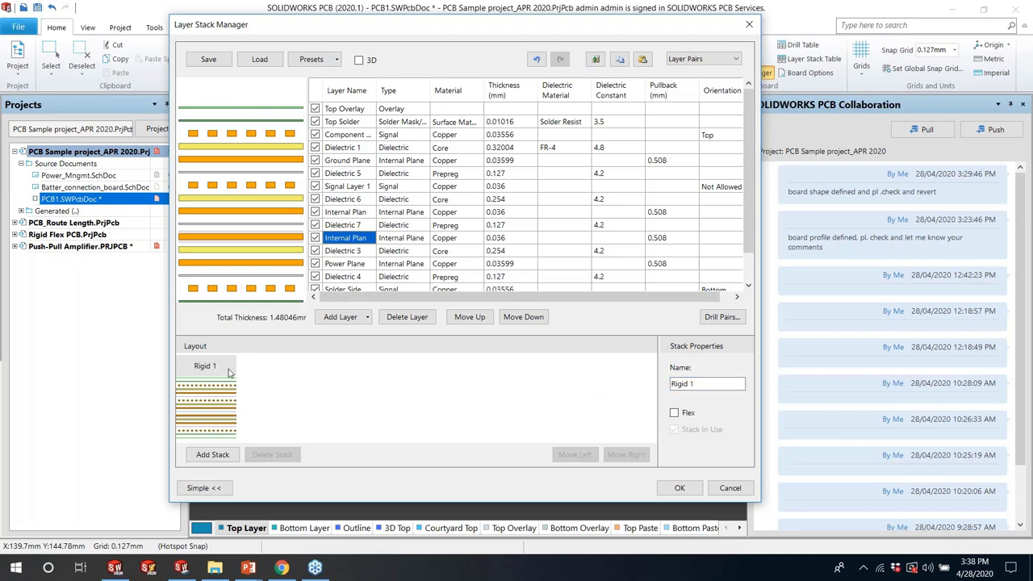
click(212, 454)
click(715, 383)
drag(715, 380, 630, 380)
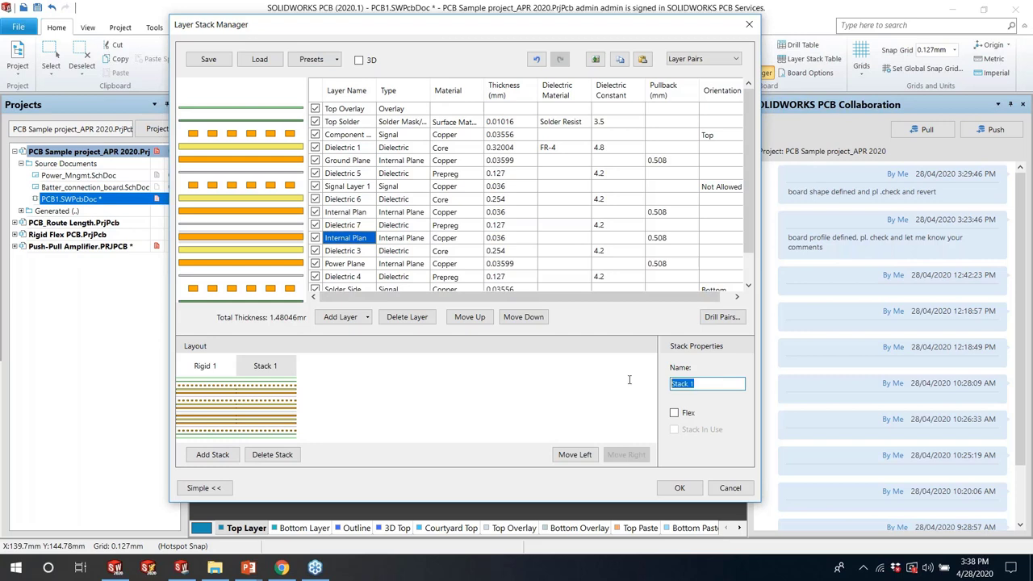
key(BackSpace)
text(Flex)
key(Tab)
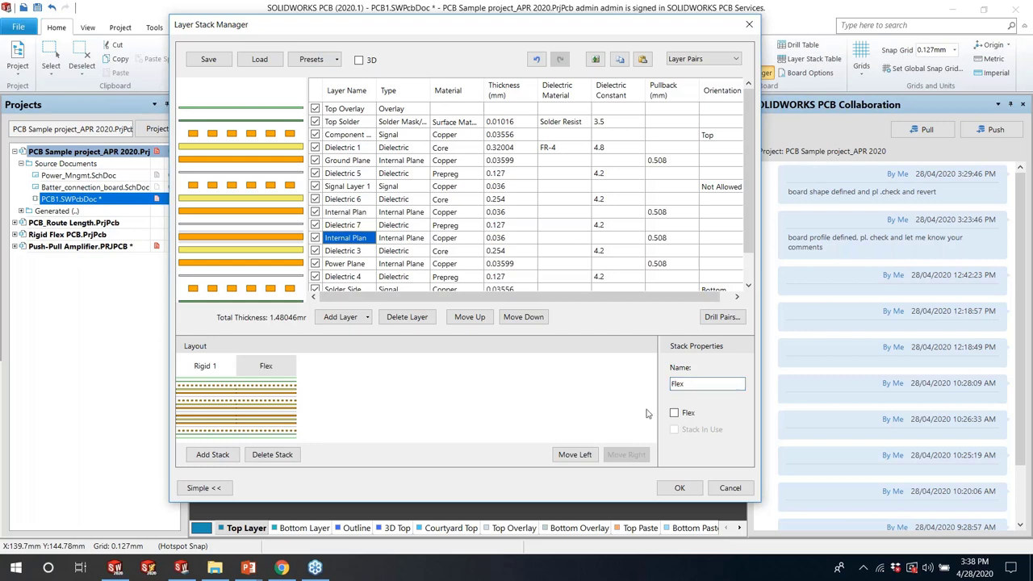
click(212, 454)
drag(730, 383, 577, 385)
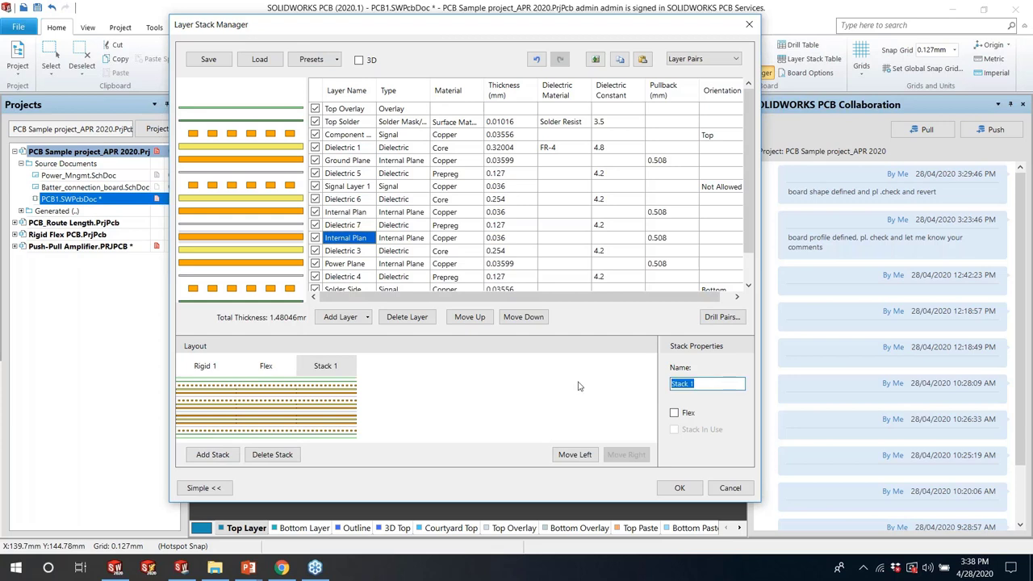
text(Rigid2)
key(Tab)
Exclude internal planes, Dielectrics 7, 4, 1, Component, Top Solder and Bottom Overlay from the Flex stack
click(289, 386)
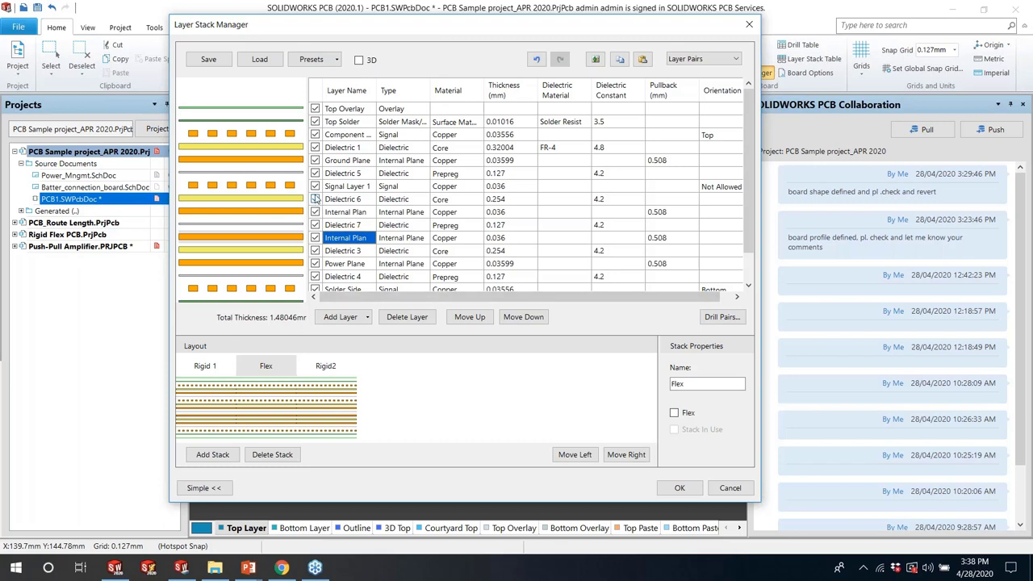
click(314, 199)
click(315, 212)
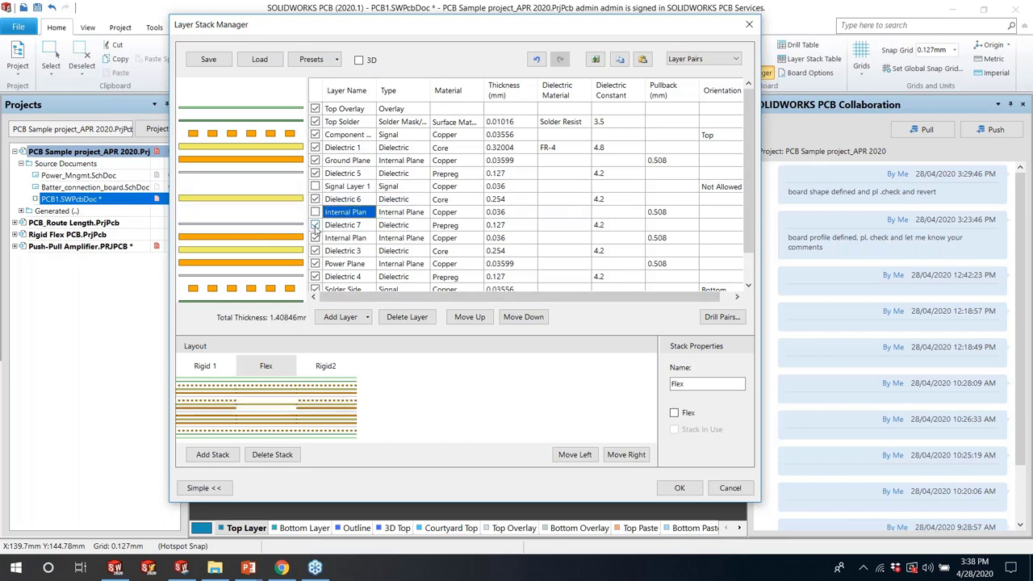
click(315, 225)
click(314, 237)
click(314, 276)
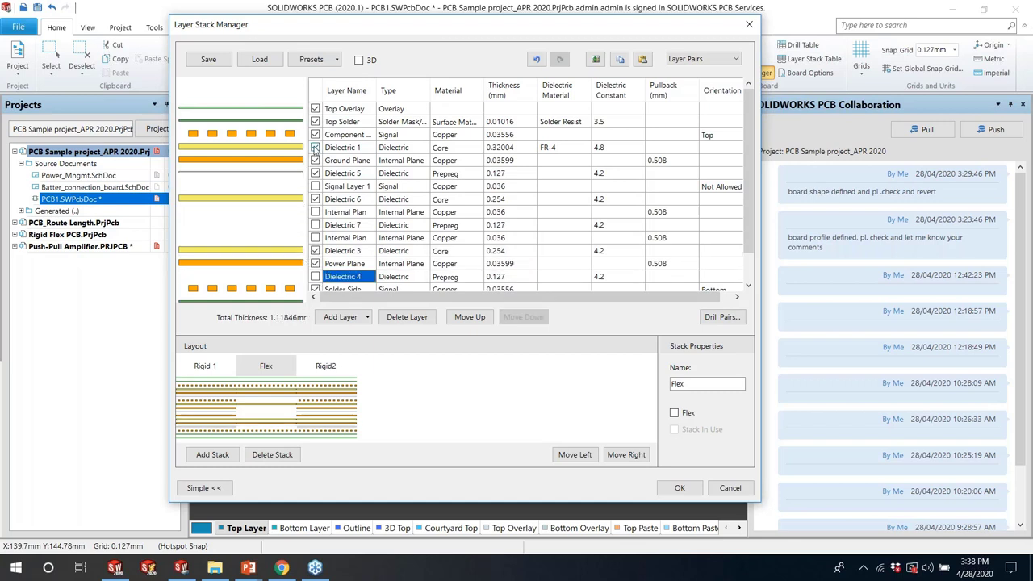
click(315, 147)
click(315, 134)
click(314, 121)
click(315, 108)
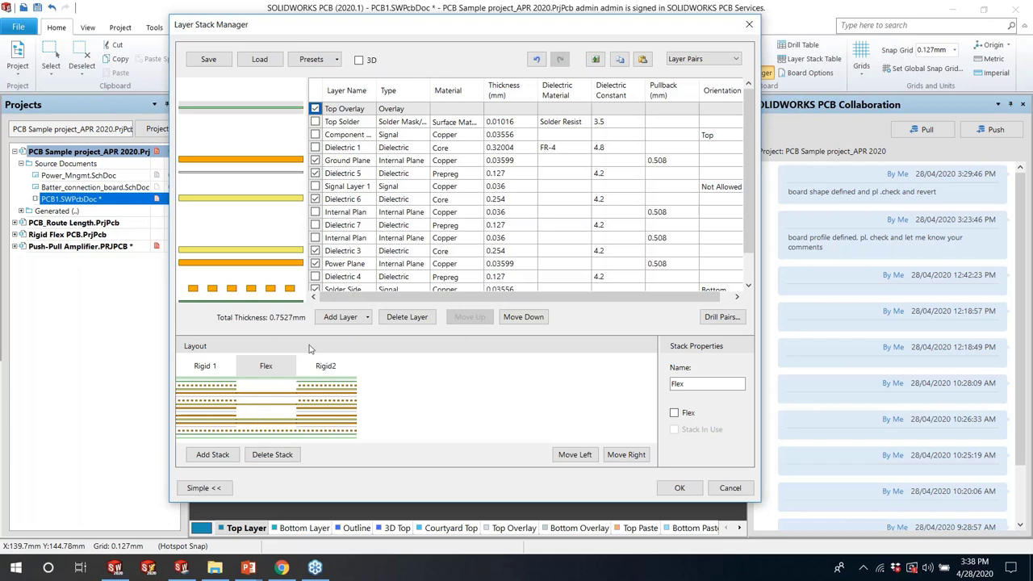
scroll(316, 292, down, 1)
click(318, 278)
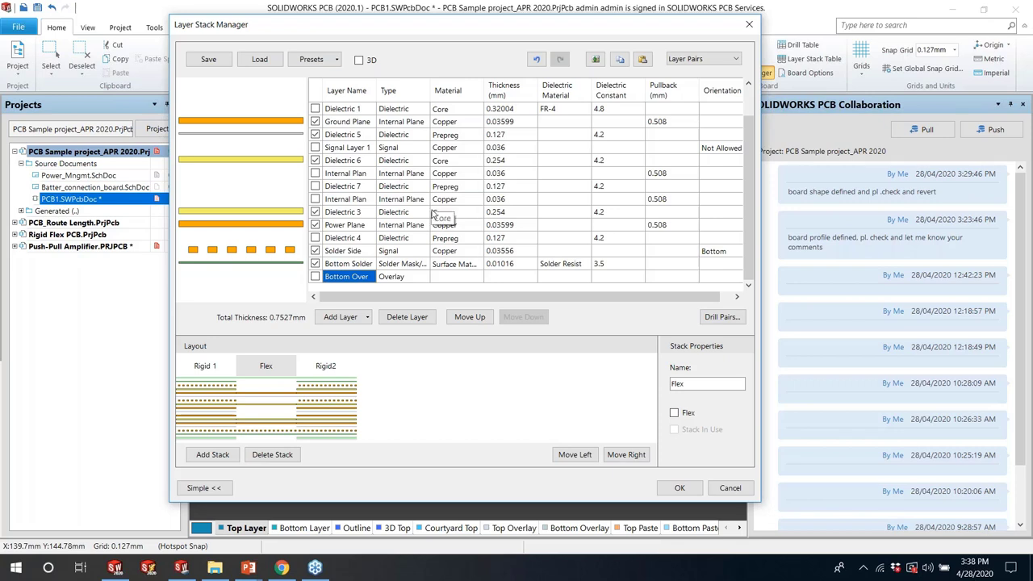
click(315, 62)
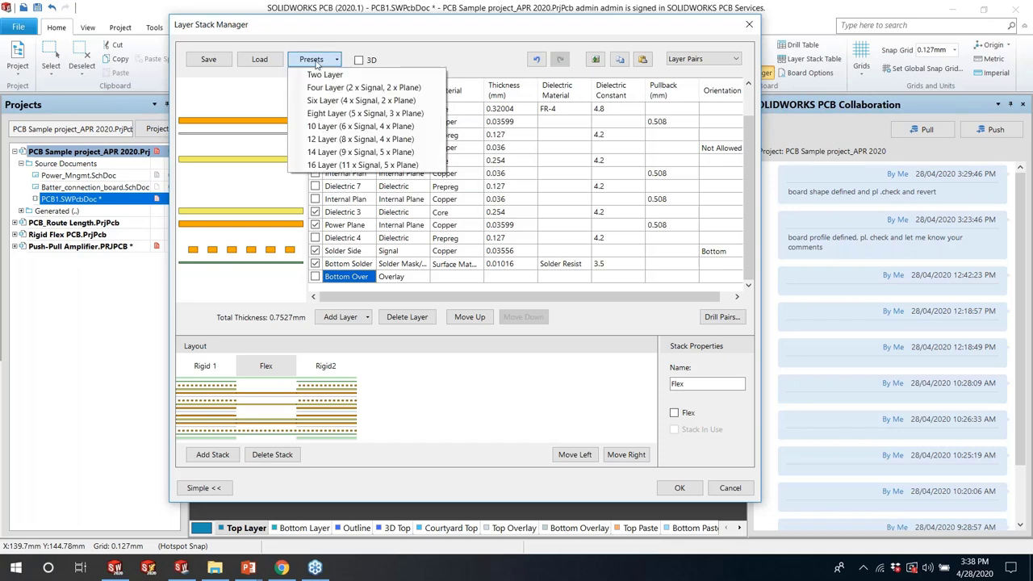
Dismiss the Presets list and cancel the Layer Stack Manager without applying changes
click(425, 58)
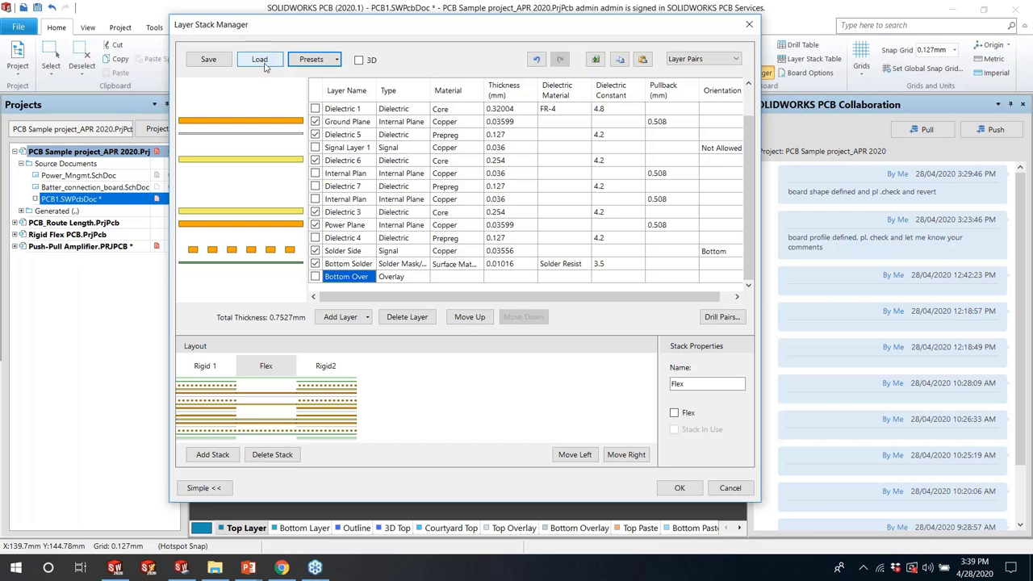
click(744, 489)
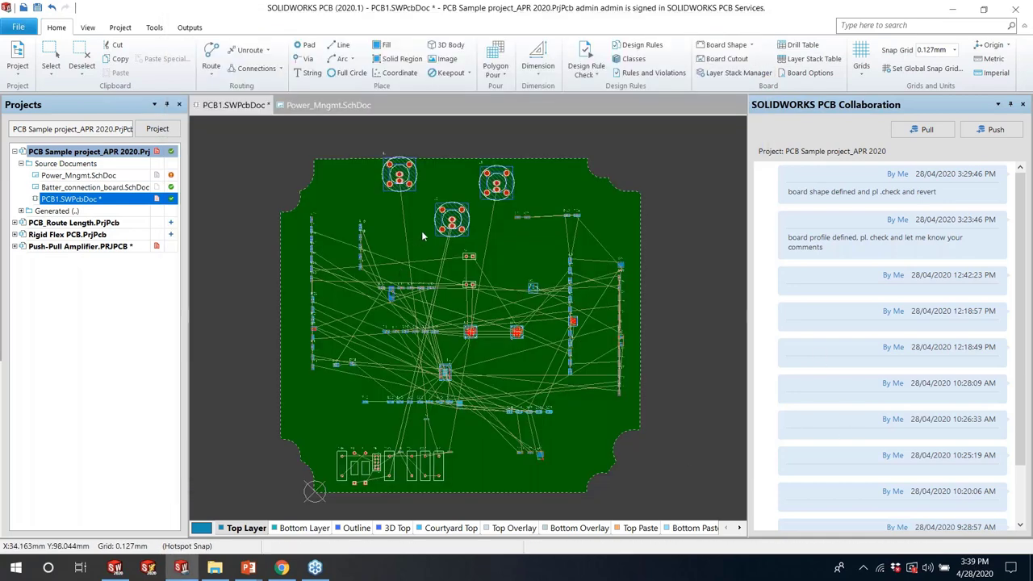
Nudge the top-left round connector slightly, save the board, and switch to 3D view
drag(415, 167, 421, 174)
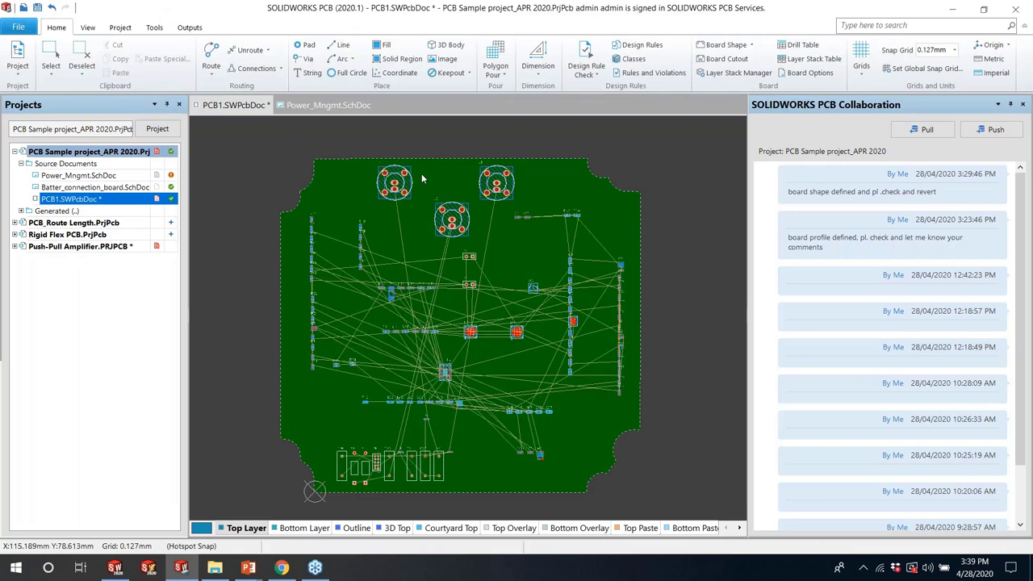
click(37, 8)
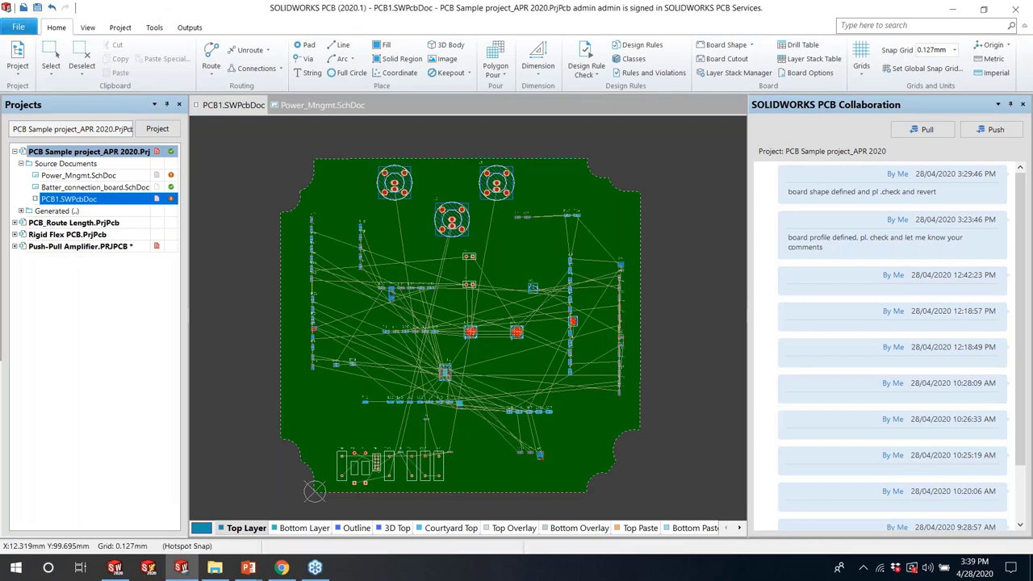
key(3)
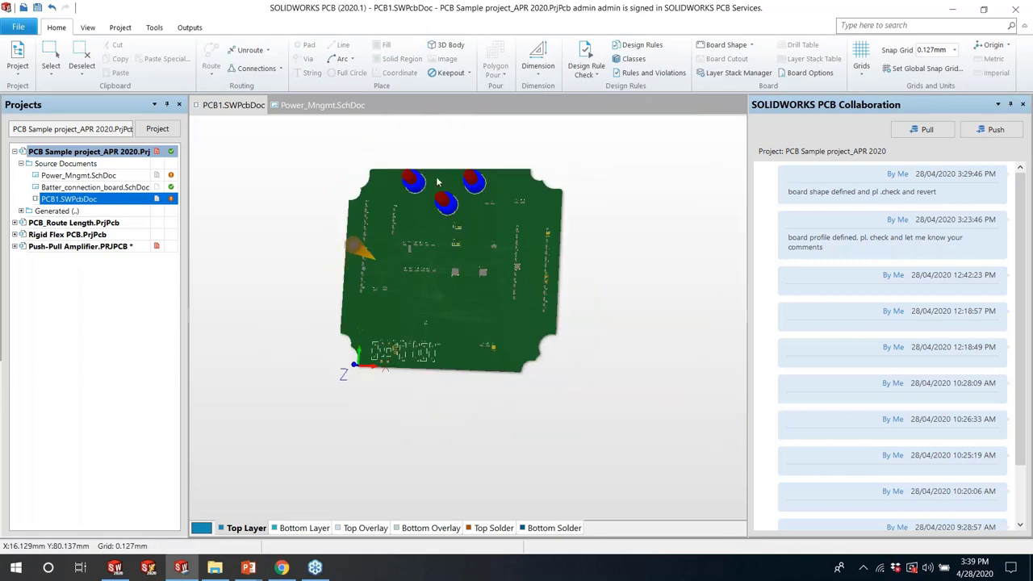
key(shift)
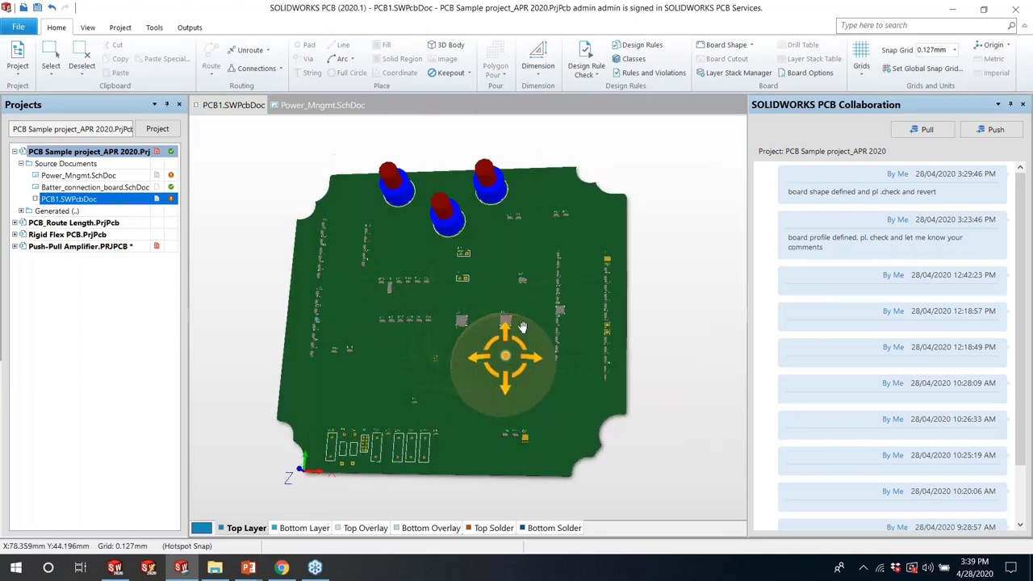
Turn the board to a flat top-down view and reposition the U1 designator
shift+right_drag(522, 326, 500, 410)
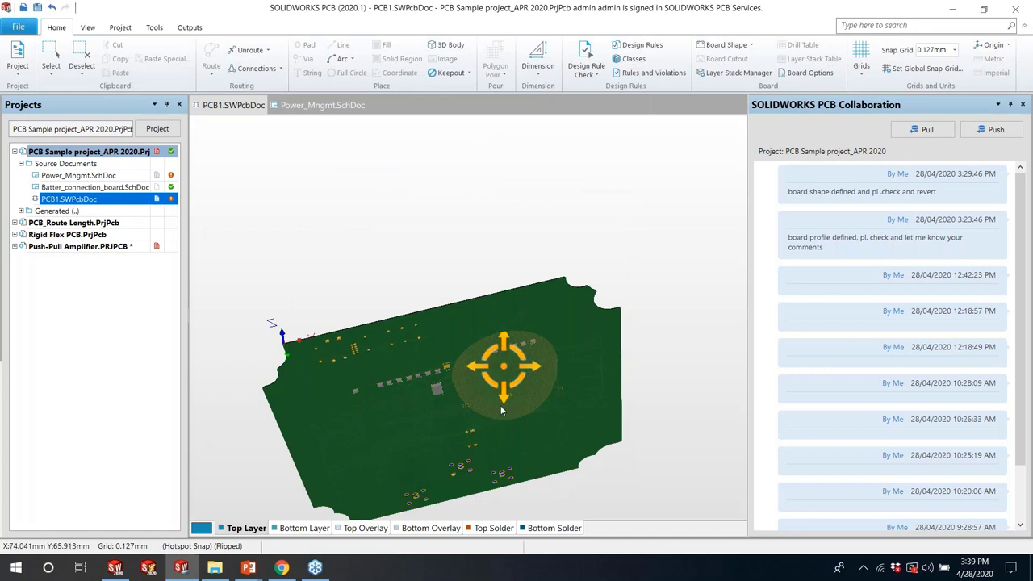
key(0)
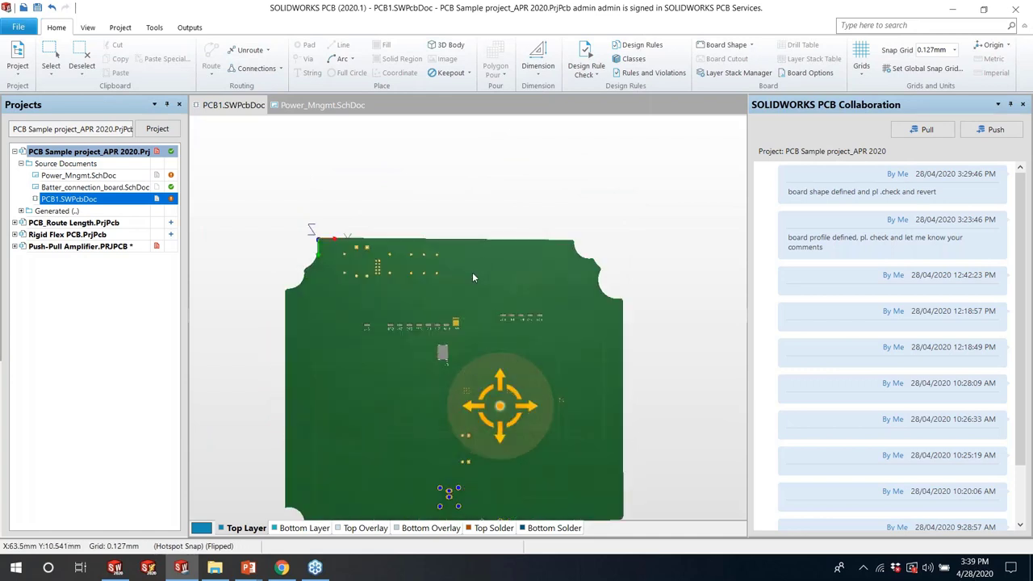
ctrl+scroll(420, 402, up, 5)
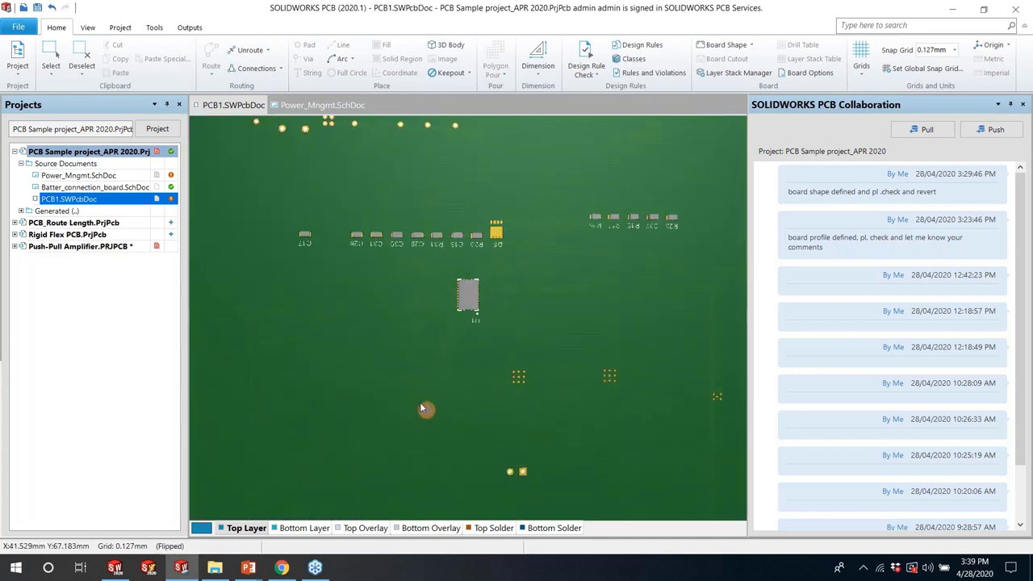
ctrl+scroll(419, 401, up, 3)
scroll(416, 423, up, 2)
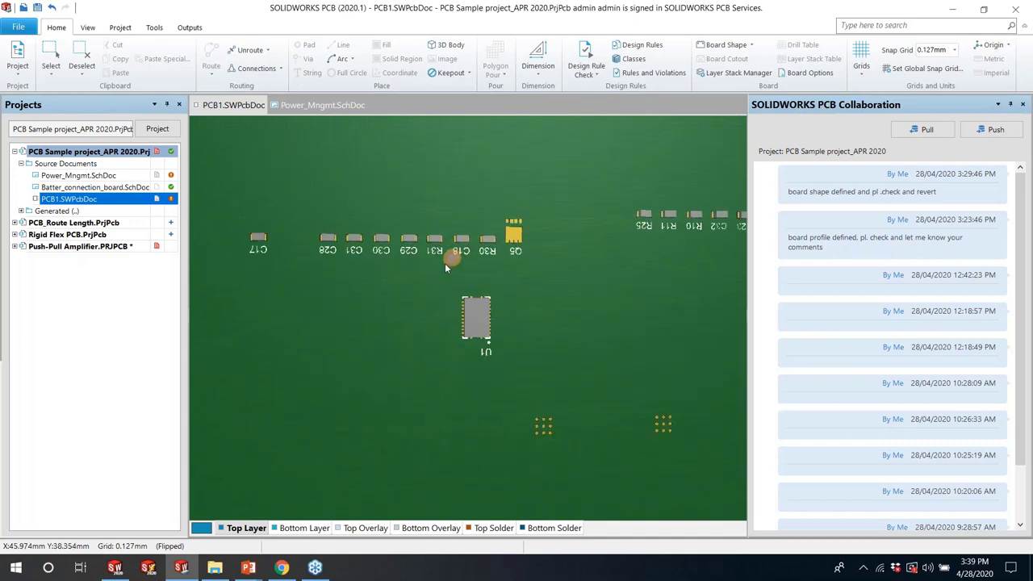
ctrl+scroll(444, 263, up, 1)
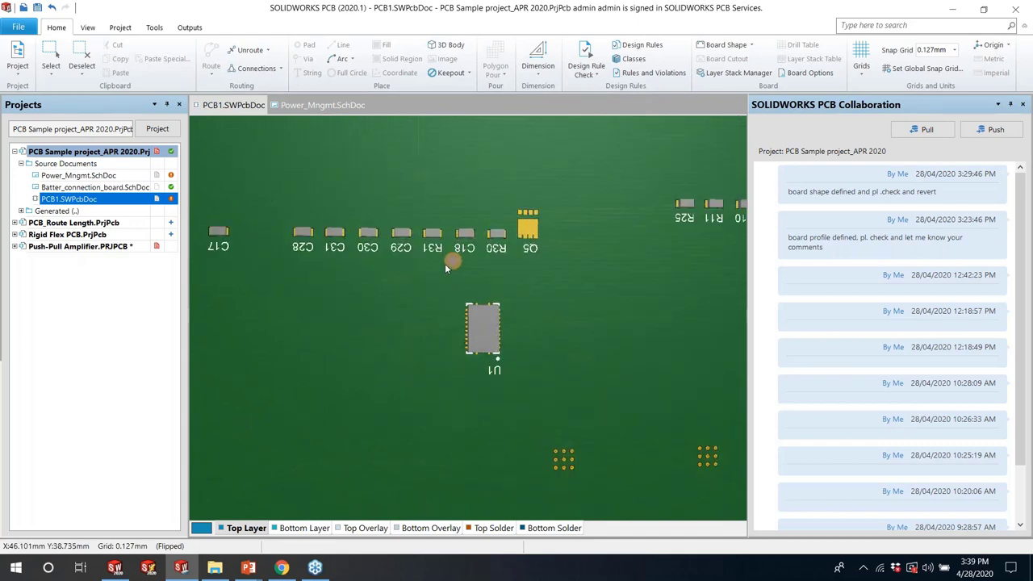
ctrl+scroll(428, 364, down, 1)
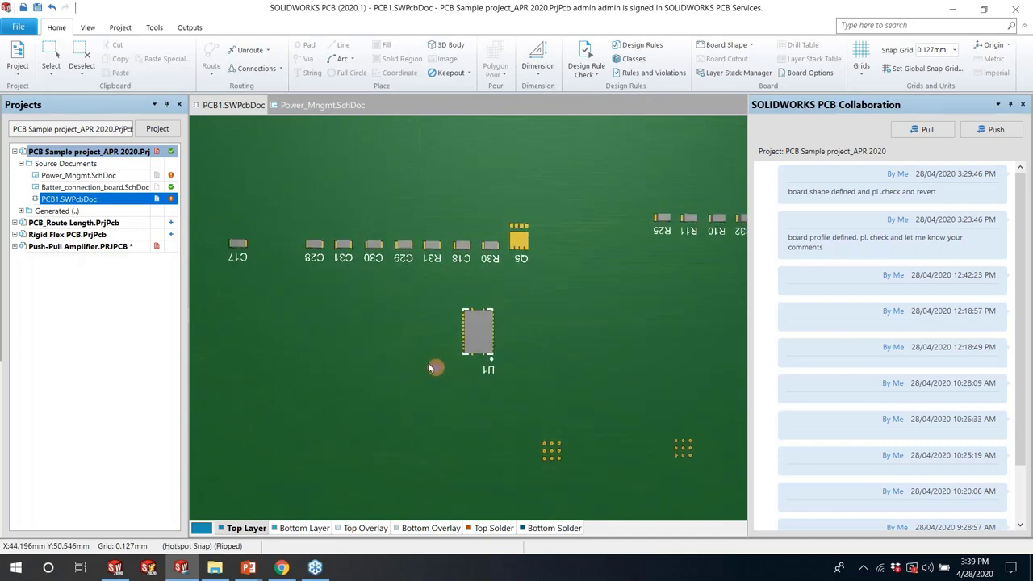
ctrl+scroll(496, 357, up, 1)
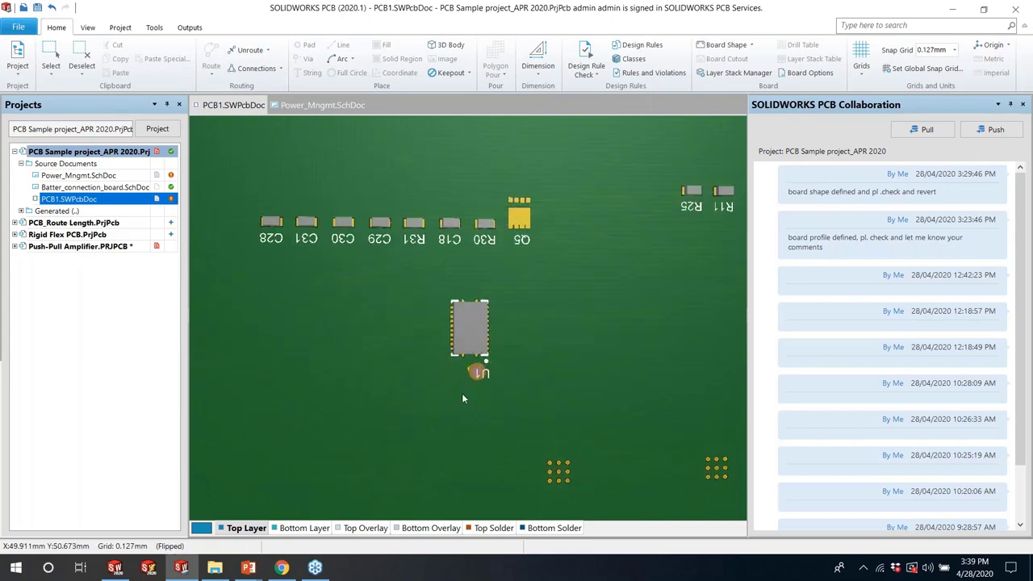
ctrl+scroll(467, 382, down, 2)
drag(465, 381, 529, 375)
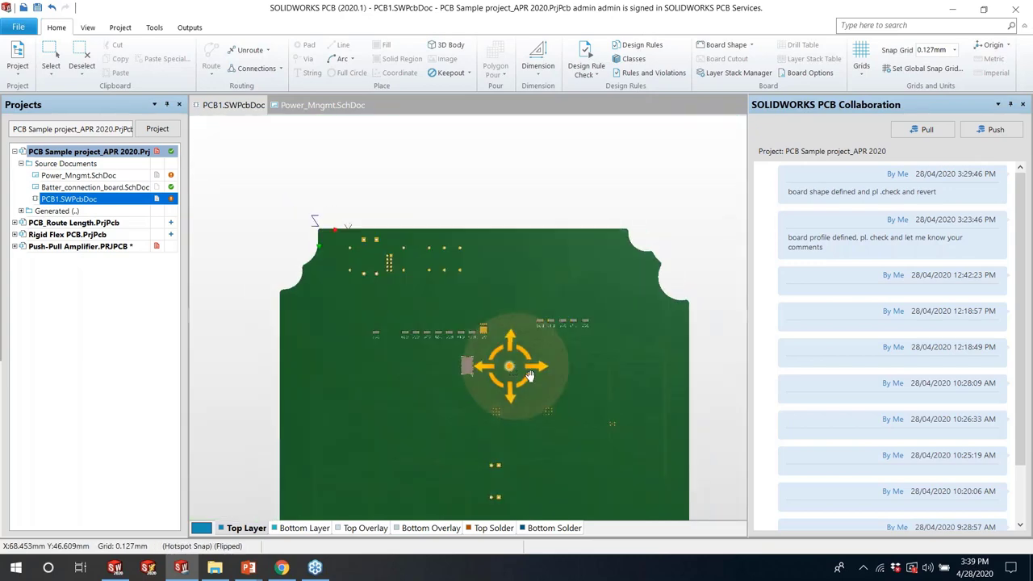
ctrl+scroll(528, 376, up, 2)
ctrl+scroll(461, 473, down, 2)
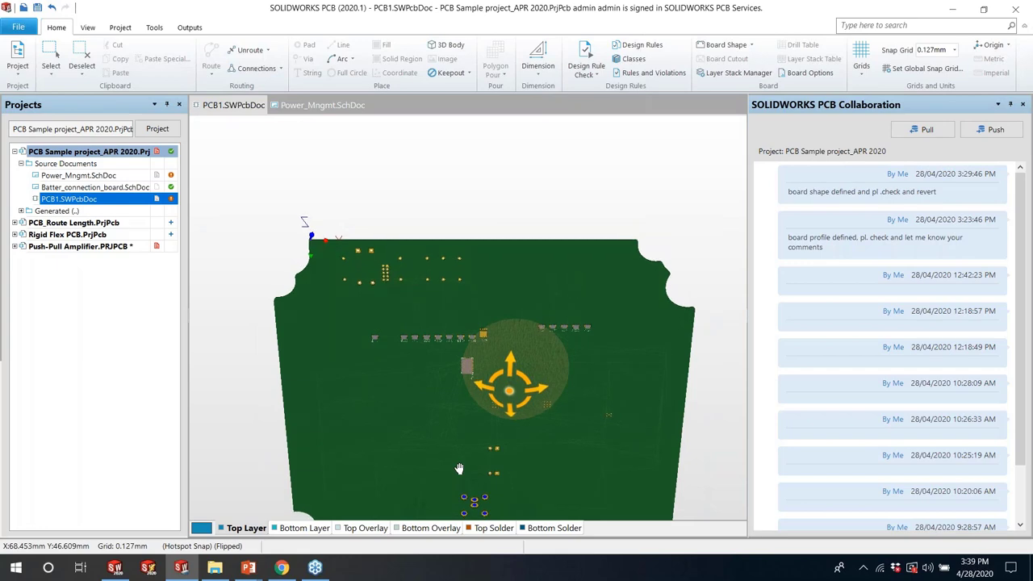
In 3D perspective, drag the middle connector against the left one, leaving 0.091mm clearance
key(3)
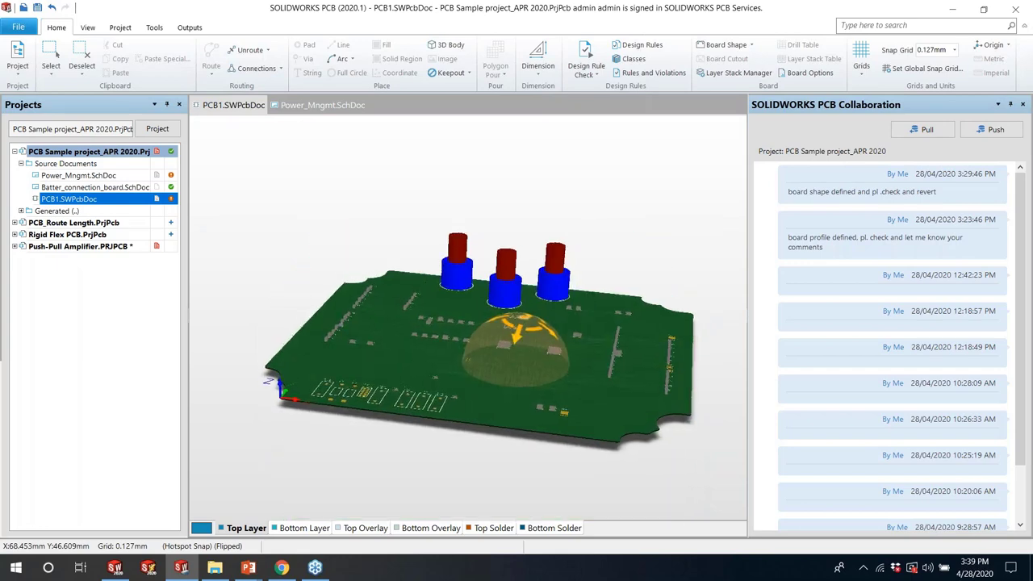
shift+right_drag(484, 347, 527, 468)
ctrl+scroll(487, 299, up, 4)
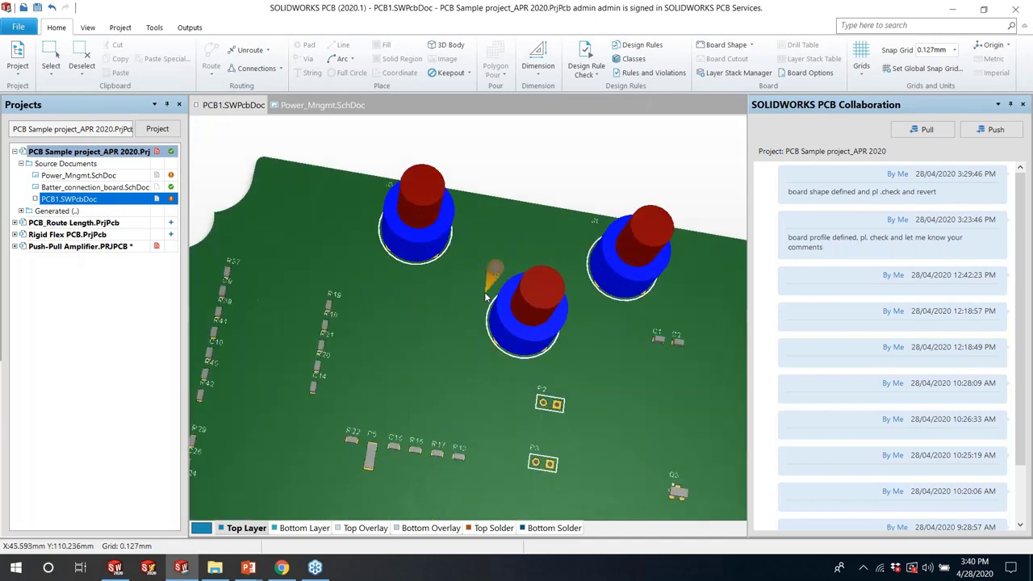
ctrl+scroll(486, 299, down, 3)
drag(493, 294, 450, 287)
ctrl+scroll(445, 258, up, 5)
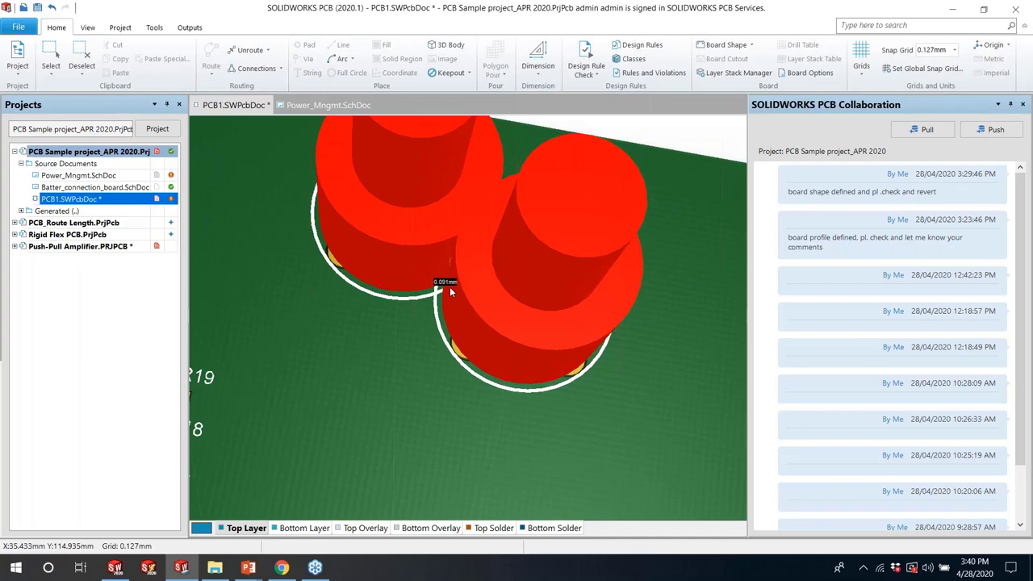
Drop connector J2 clear of its neighbour, then return to the 2D layout view
drag(450, 287, 456, 341)
ctrl+scroll(438, 279, down, 3)
ctrl+scroll(434, 279, down, 3)
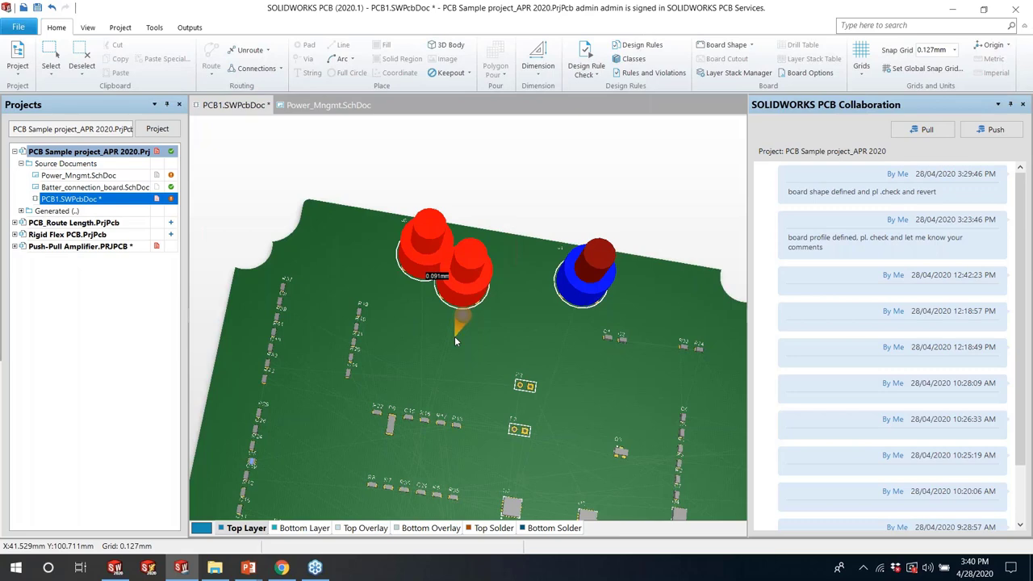
drag(454, 336, 454, 336)
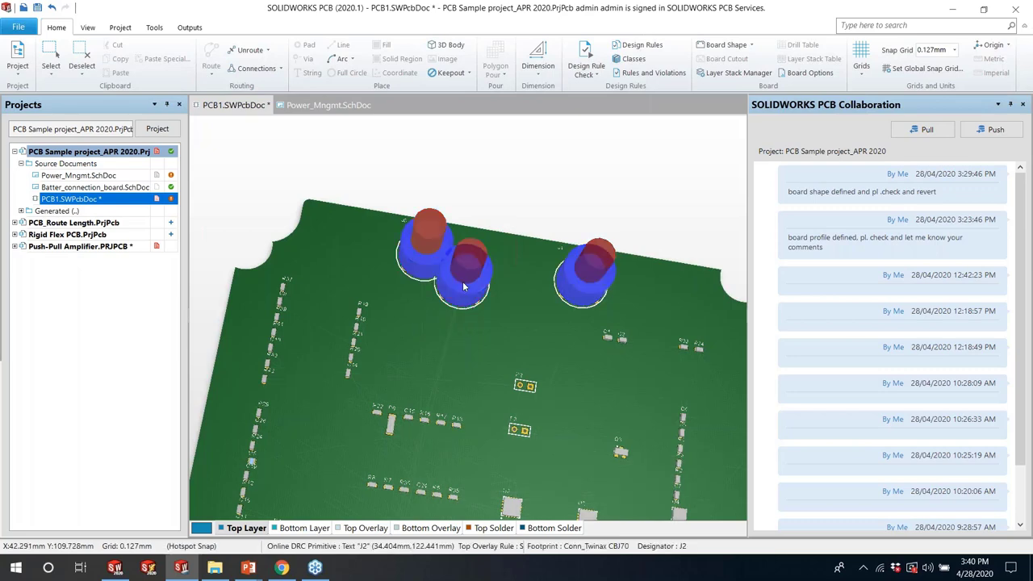
drag(462, 281, 484, 297)
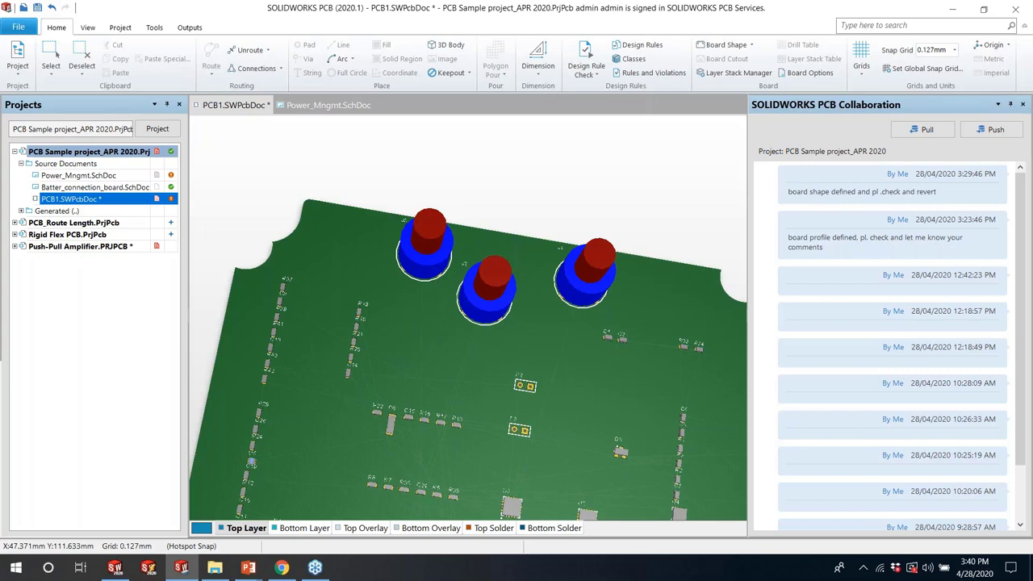
ctrl+scroll(357, 292, down, 5)
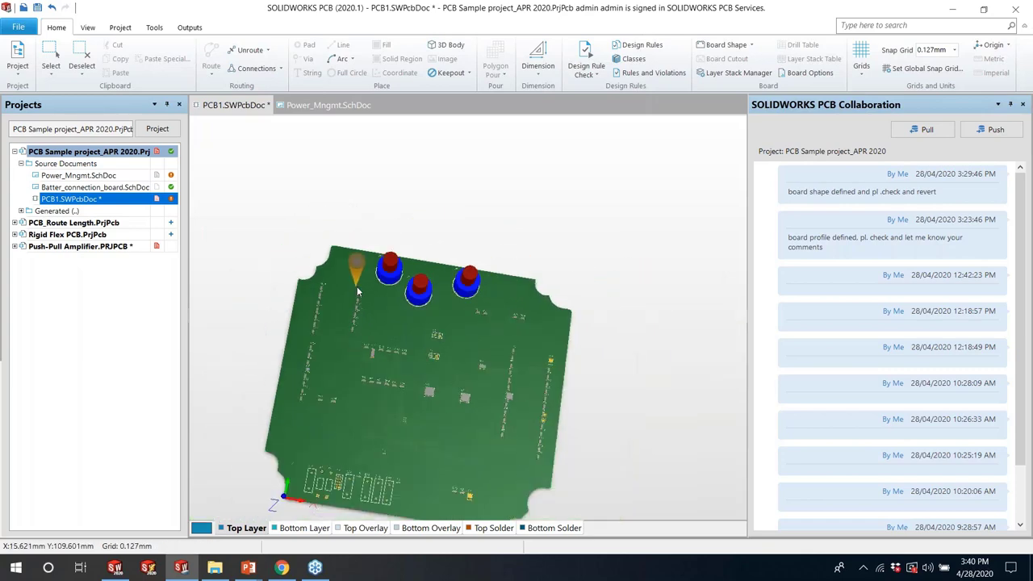
key(2)
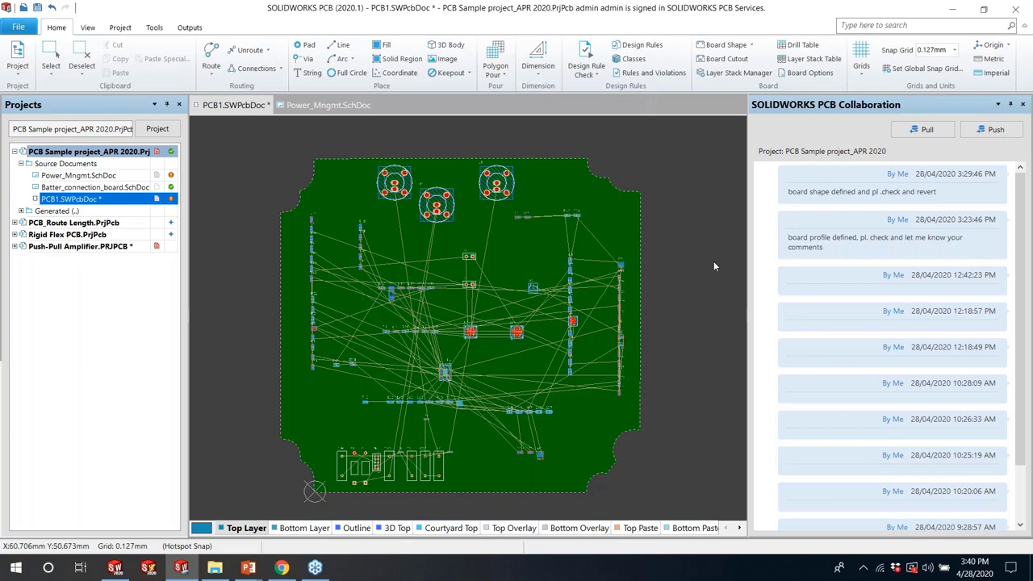
Push the design with the comment 'components positioned , pl check for interference'
click(991, 129)
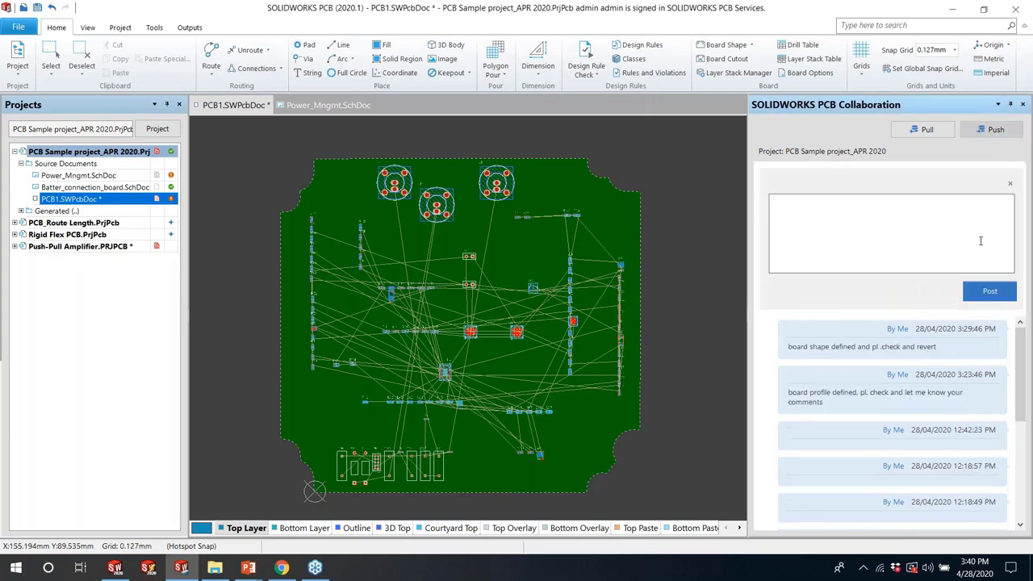
click(834, 239)
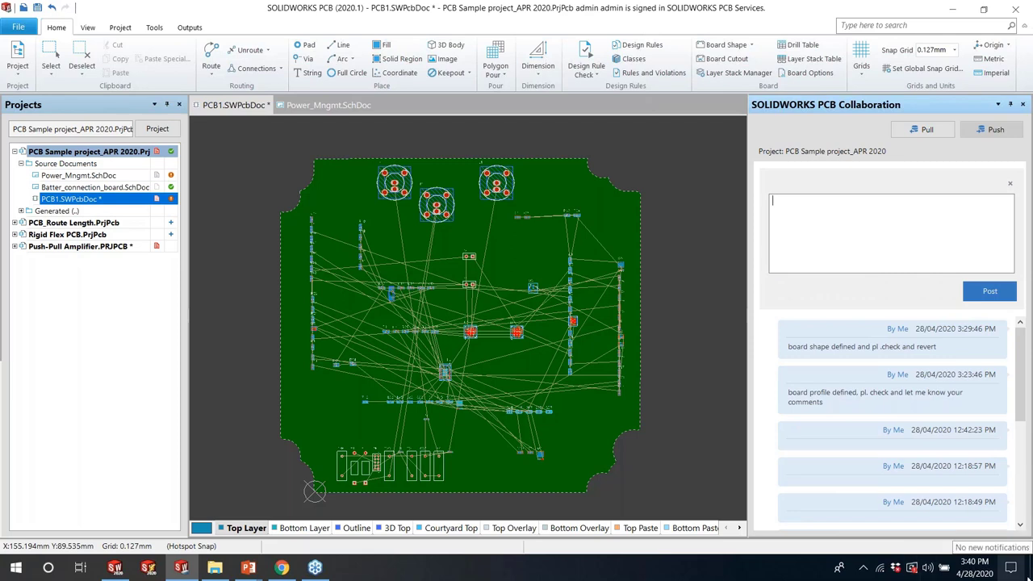
text(components positione)
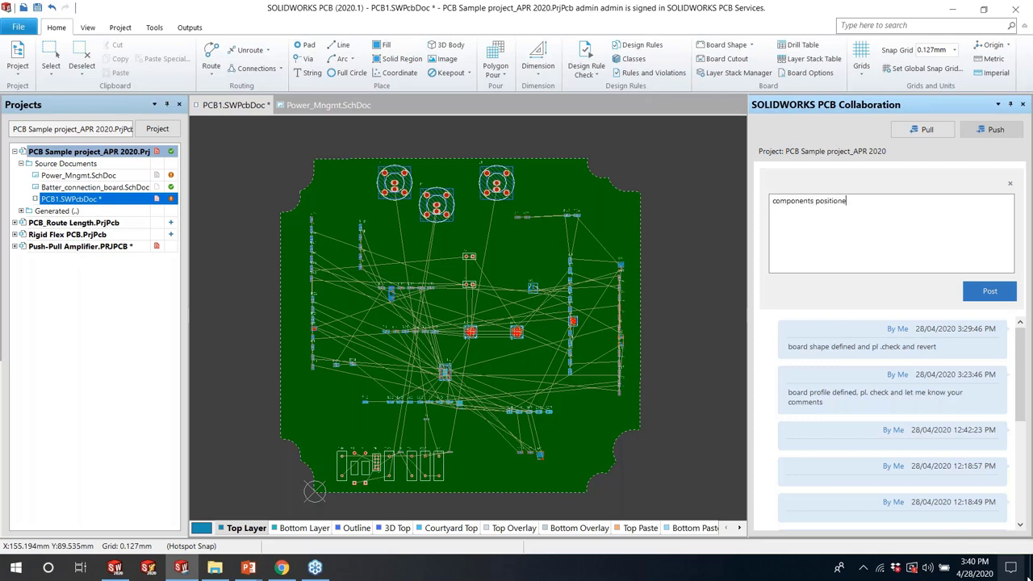
text(d , pl check for interer)
key(BackSpace)
key(BackSpace)
text(ference)
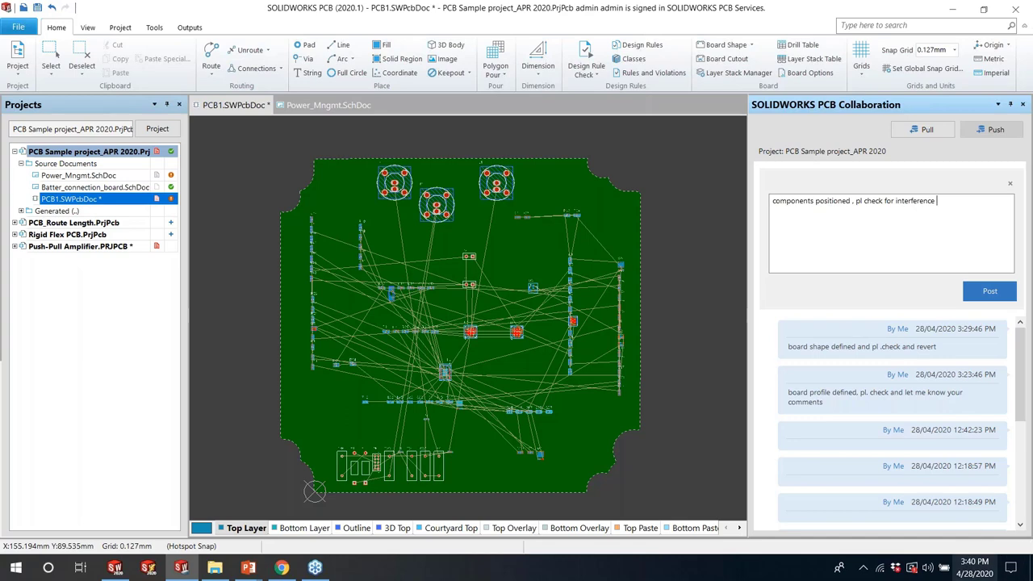
click(990, 295)
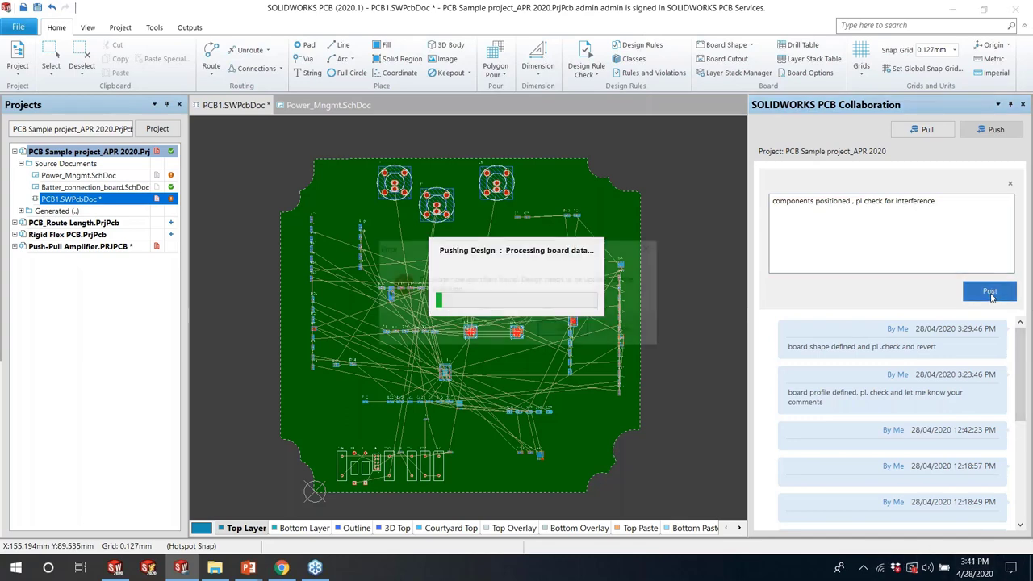
Dismiss the error prompt so the push completes, then go to the SOLIDWORKS assembly
click(565, 330)
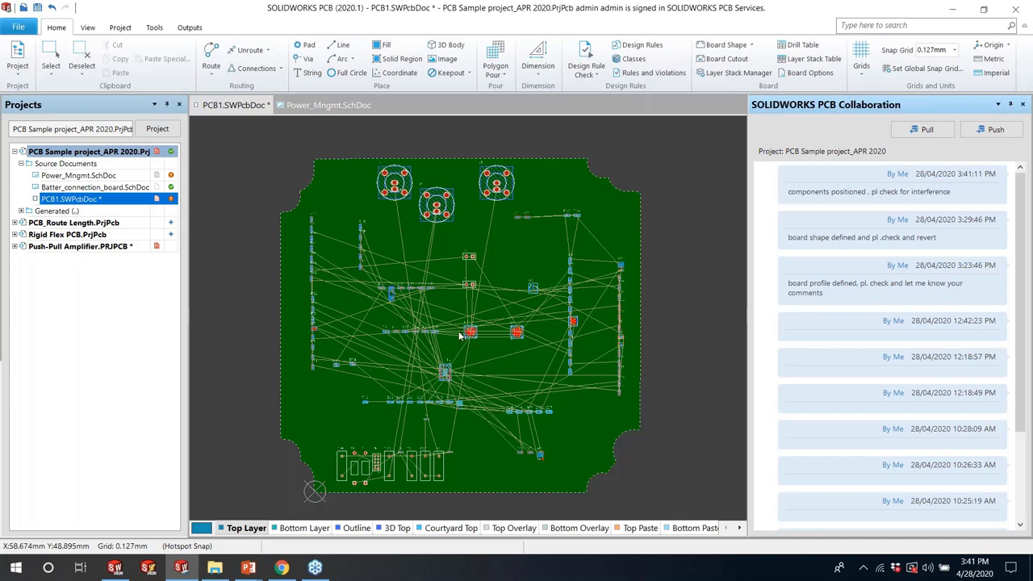
click(115, 569)
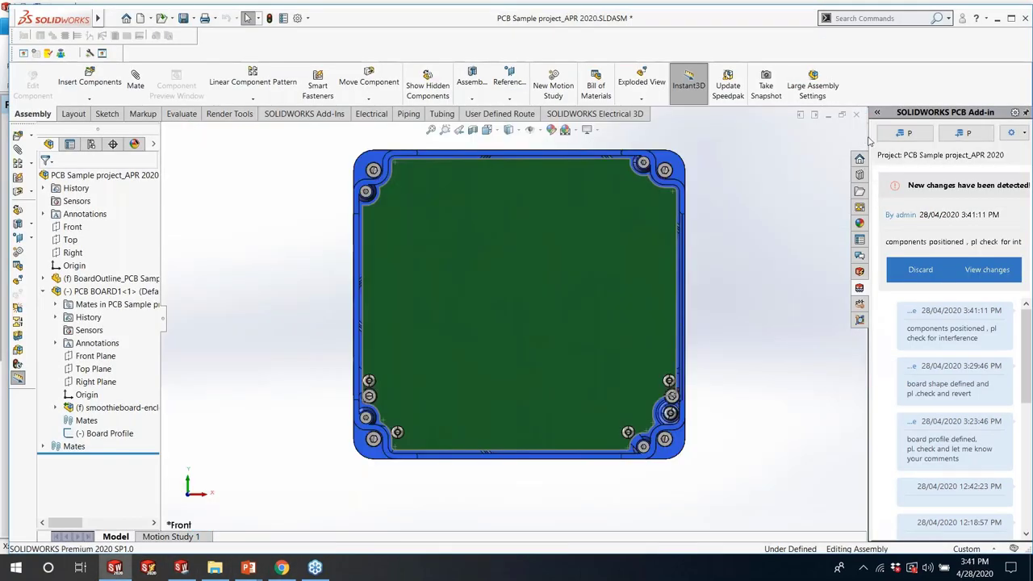
Open the PCB Add-in change list and tick all added components (U5, U4, U3, R42…) with Check All
drag(808, 139, 791, 140)
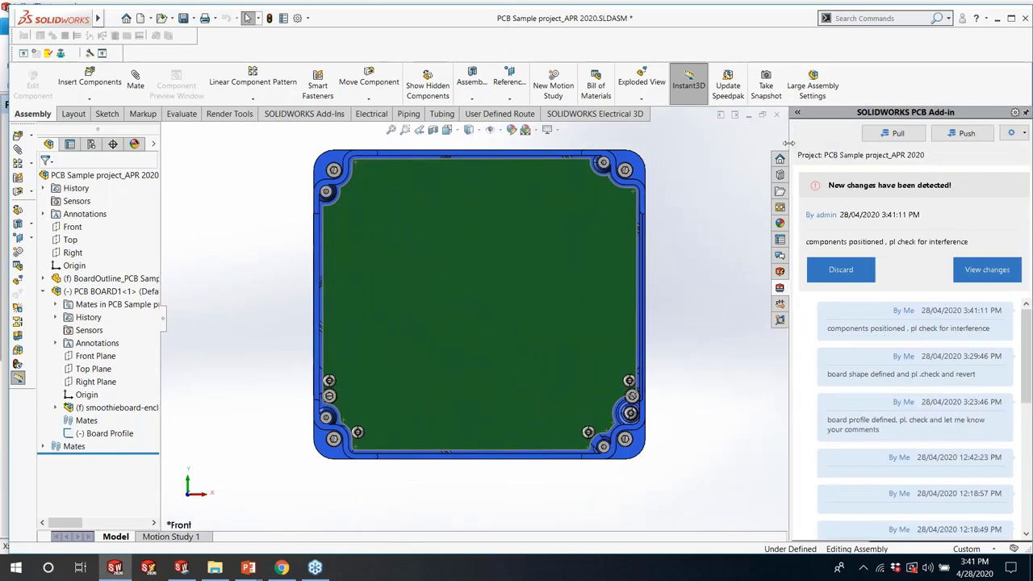
click(1005, 270)
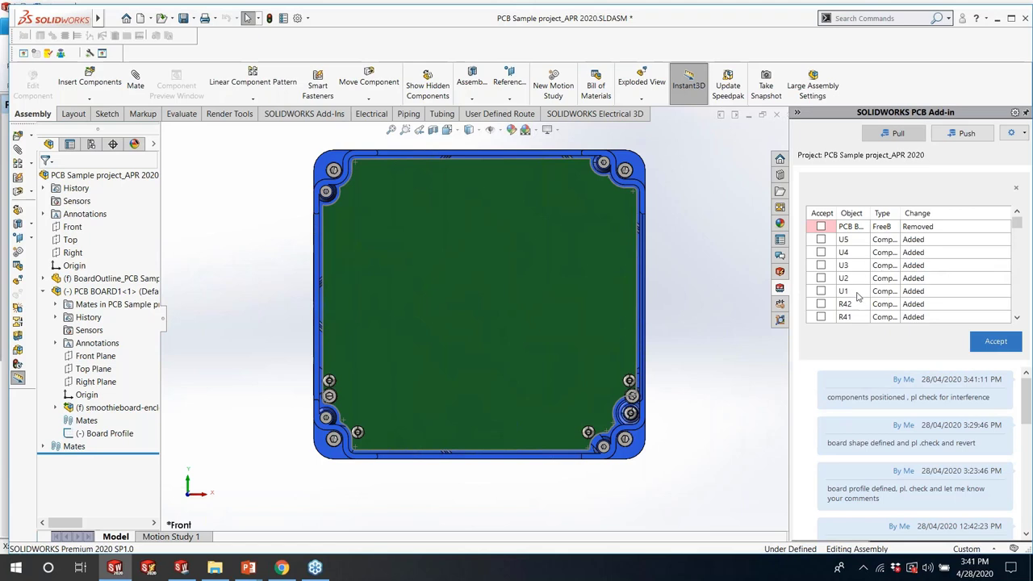
right_click(856, 282)
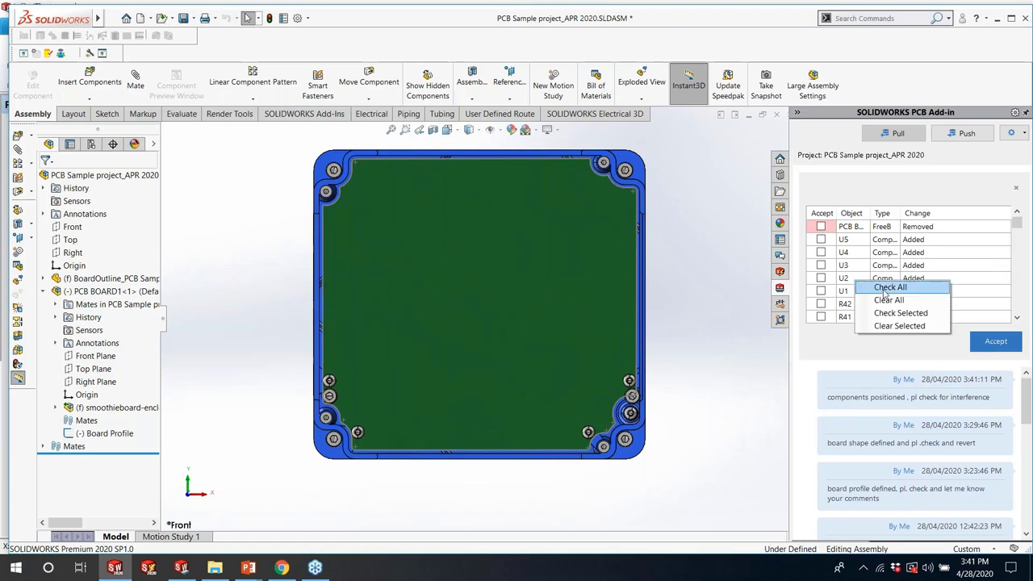
click(883, 289)
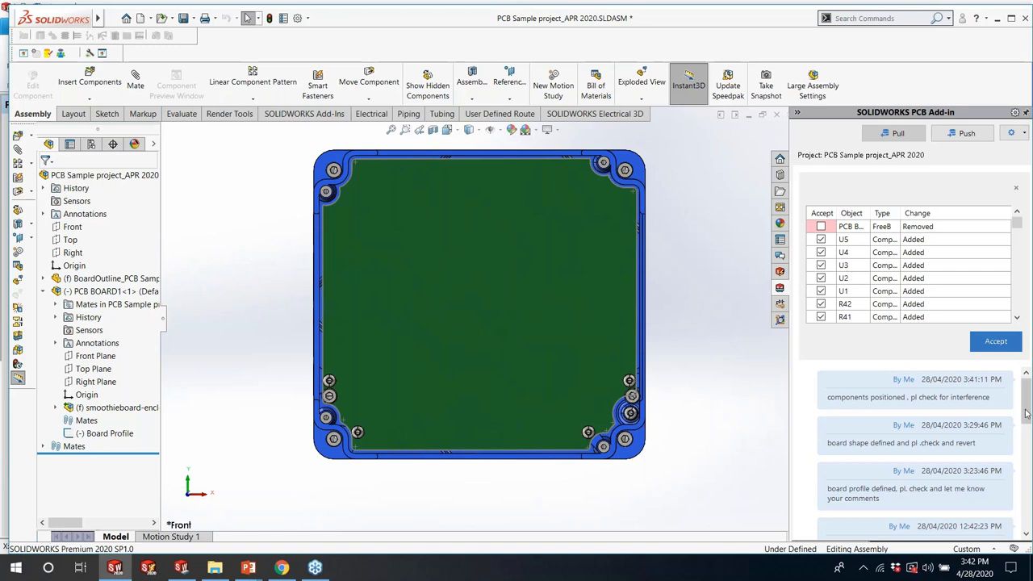
Accept the ticked component changes from the PCB Add-in into the SOLIDWORKS assembly
click(999, 342)
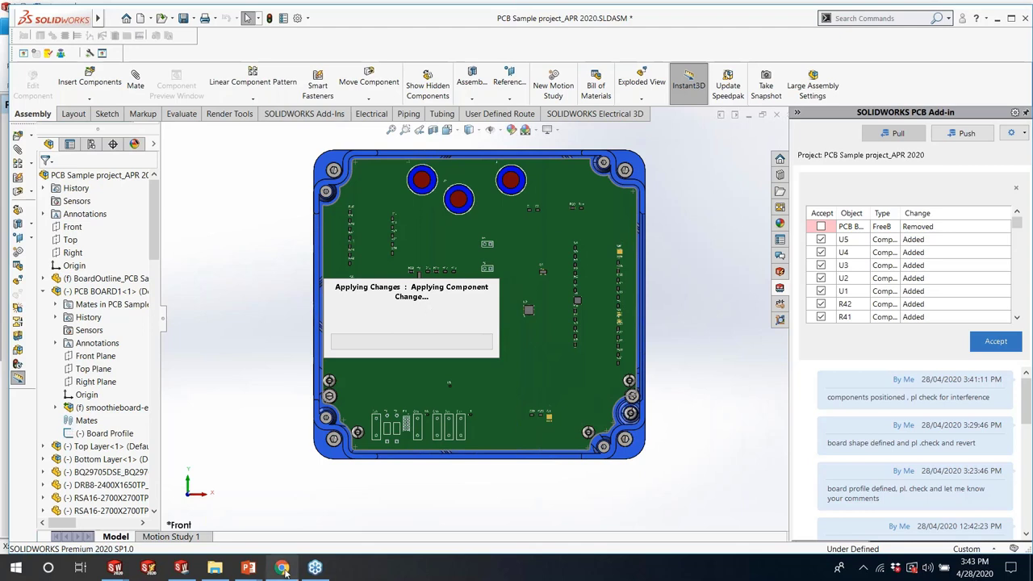
mouse_move(284, 570)
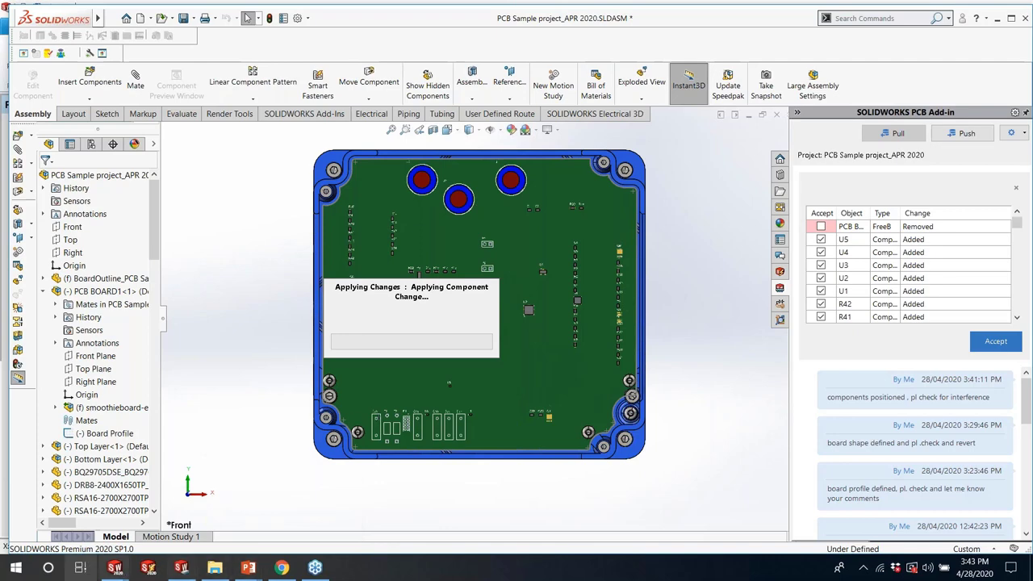
Switch to SOLIDWORKS PCB, then bring the populated SOLIDWORKS assembly back to the front
click(182, 569)
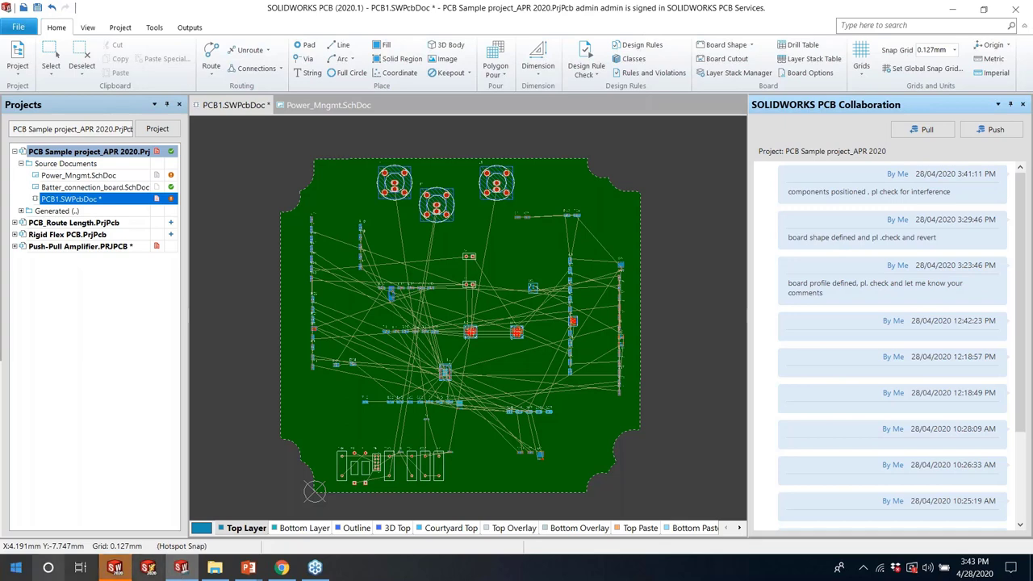
mouse_move(123, 569)
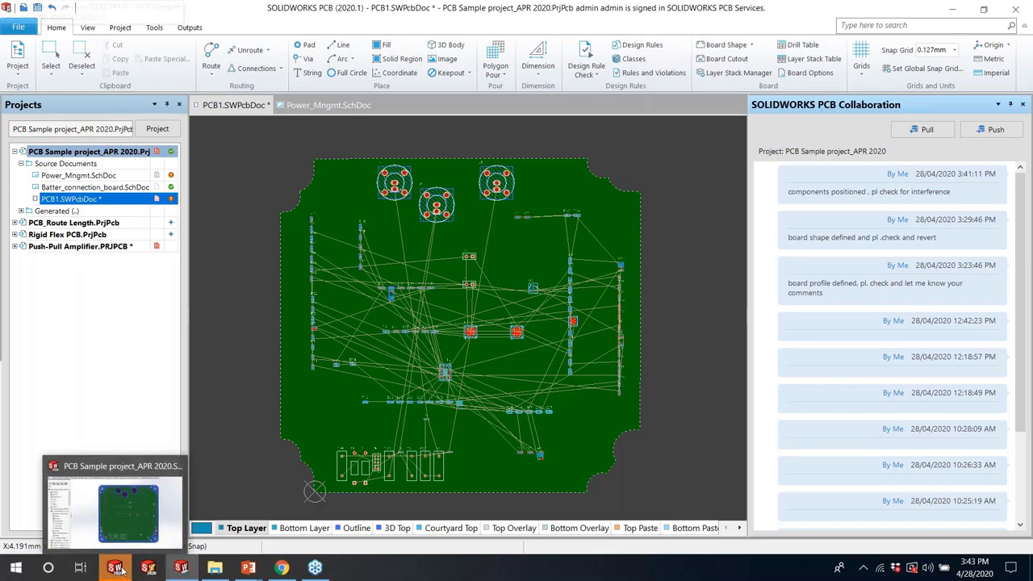
click(111, 534)
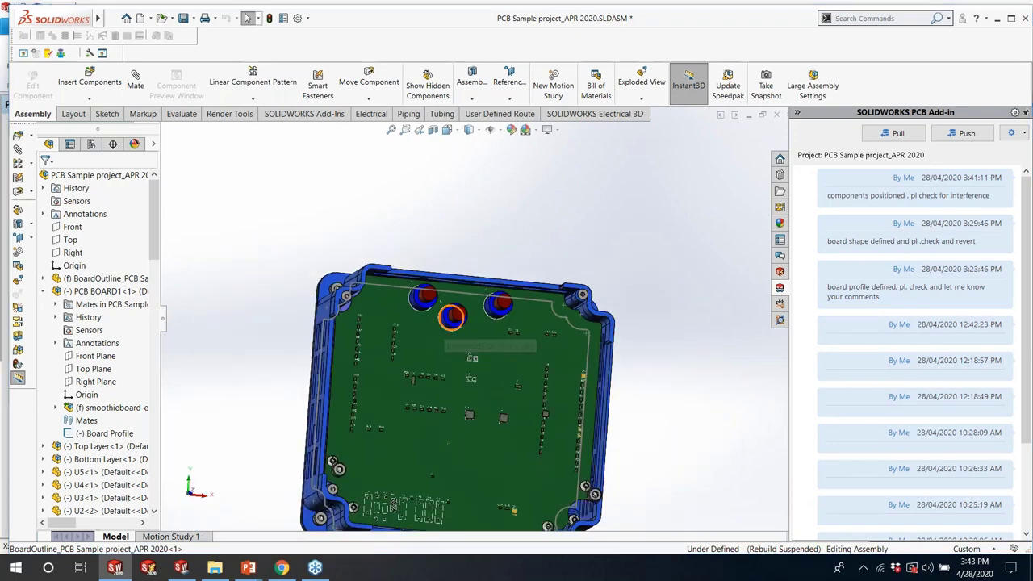
View the assembly from the Front and unhide the couvercle-sans-ventilateur cover in the smoothieboard sub-assembly
key(space)
click(541, 320)
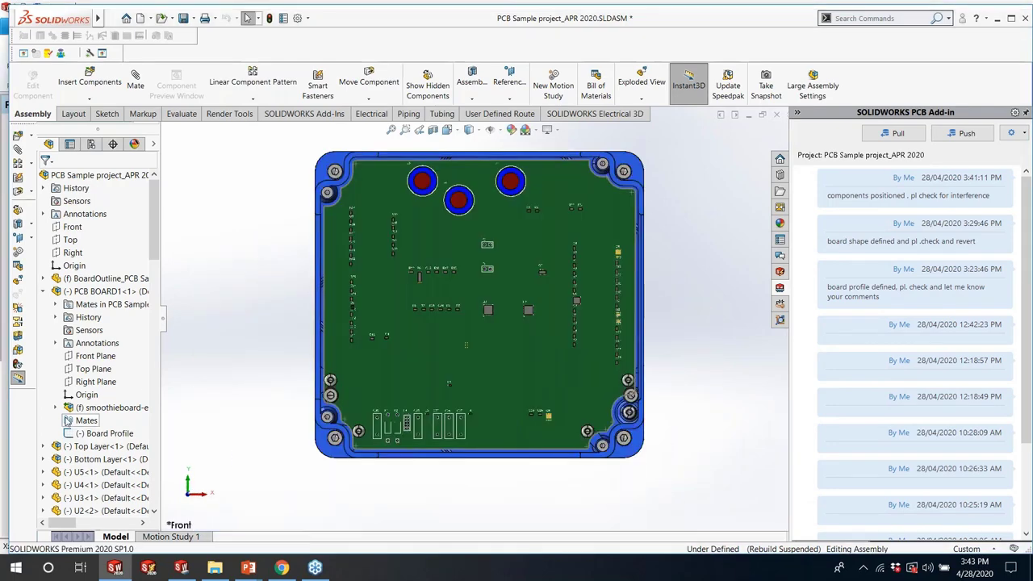
scroll(91, 447, down, 1)
scroll(91, 448, down, 15)
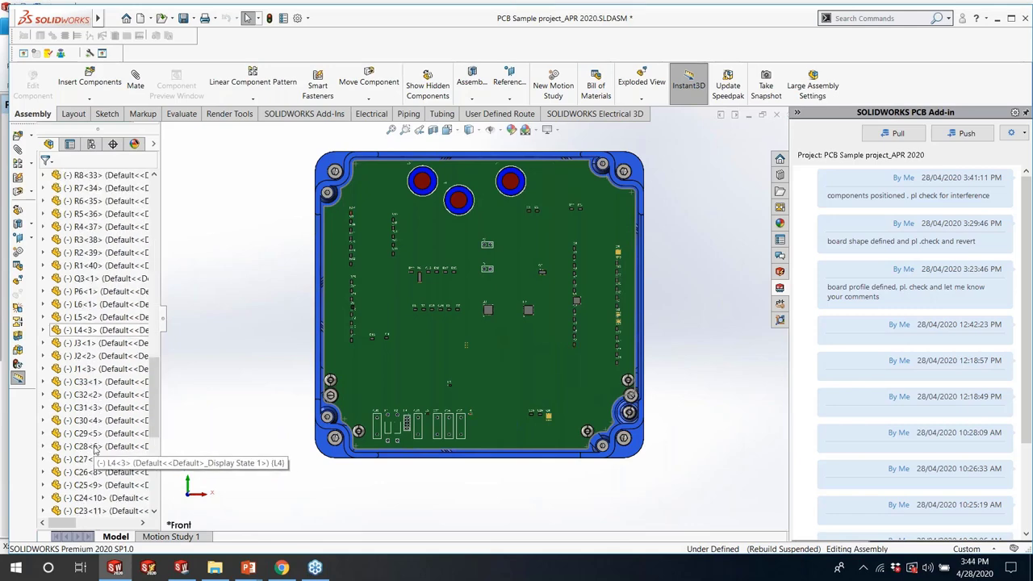
scroll(95, 439, up, 15)
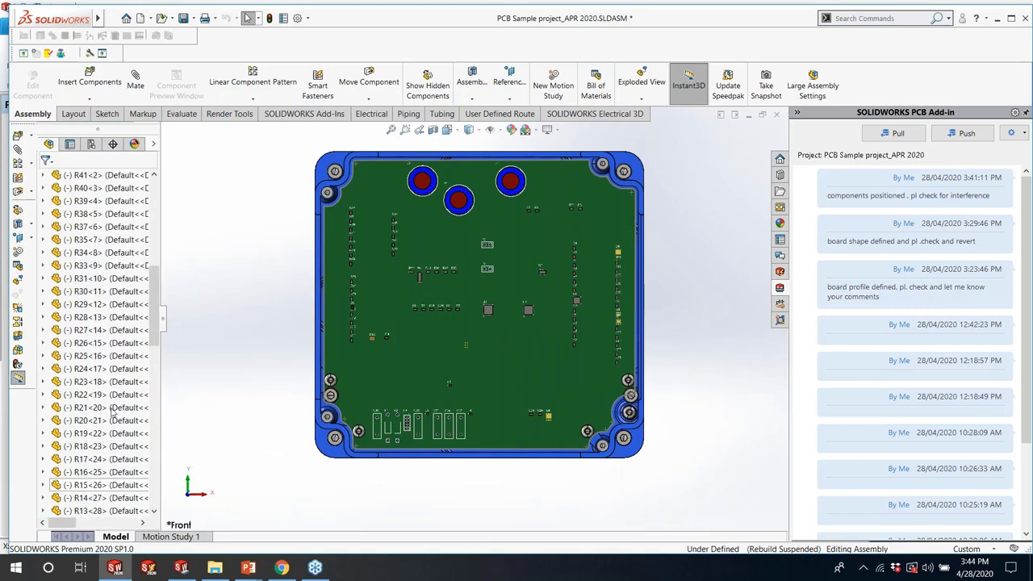
scroll(113, 411, up, 2)
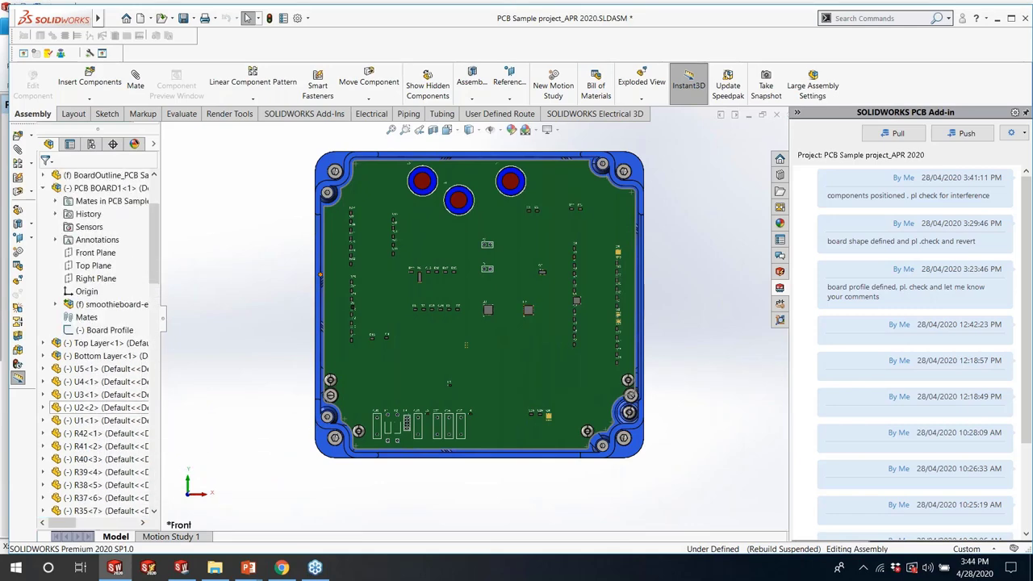
click(97, 343)
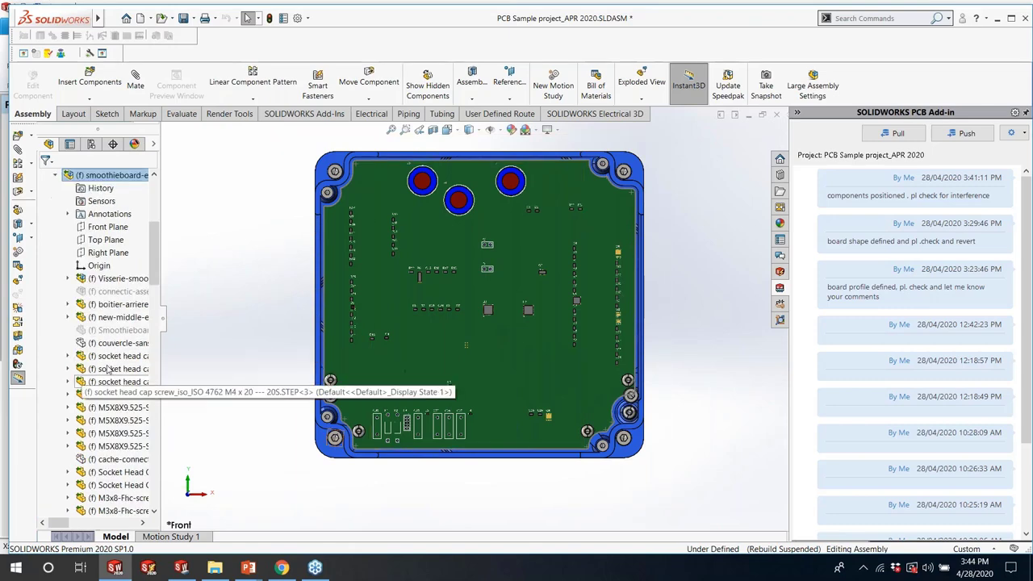
click(101, 345)
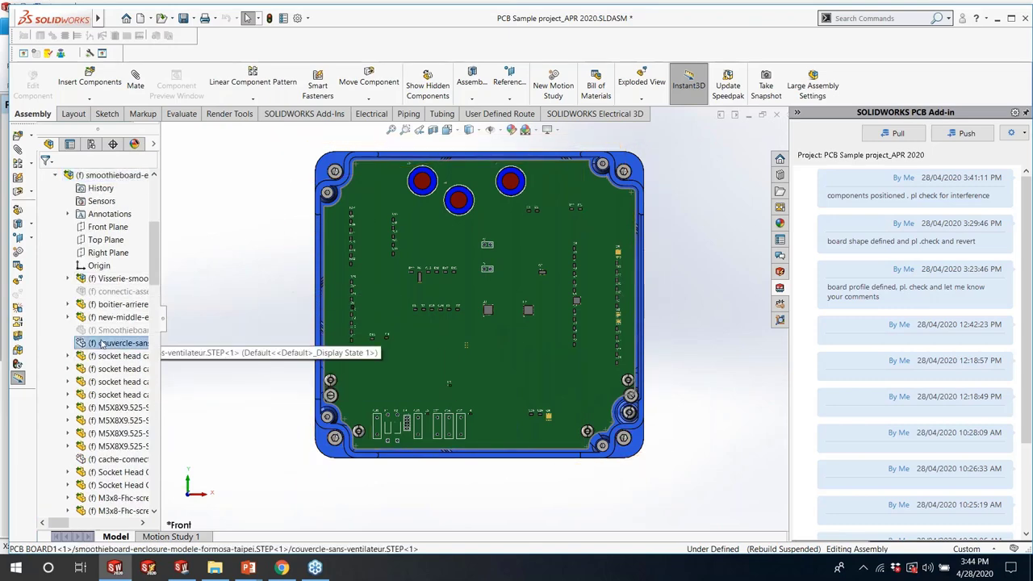
key(shift+Tab)
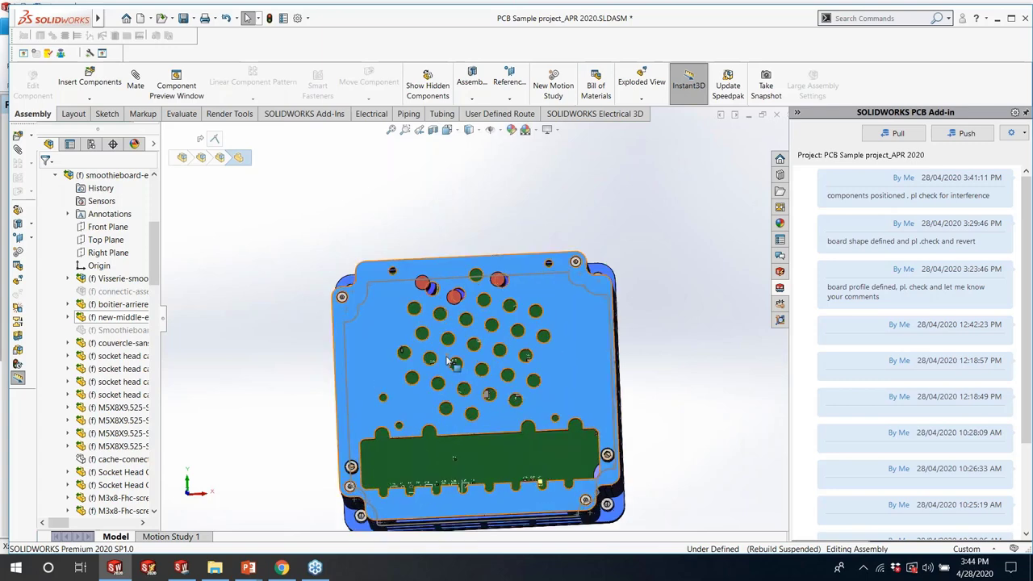
scroll(547, 360, down, 5)
scroll(416, 323, up, 2)
scroll(417, 323, down, 4)
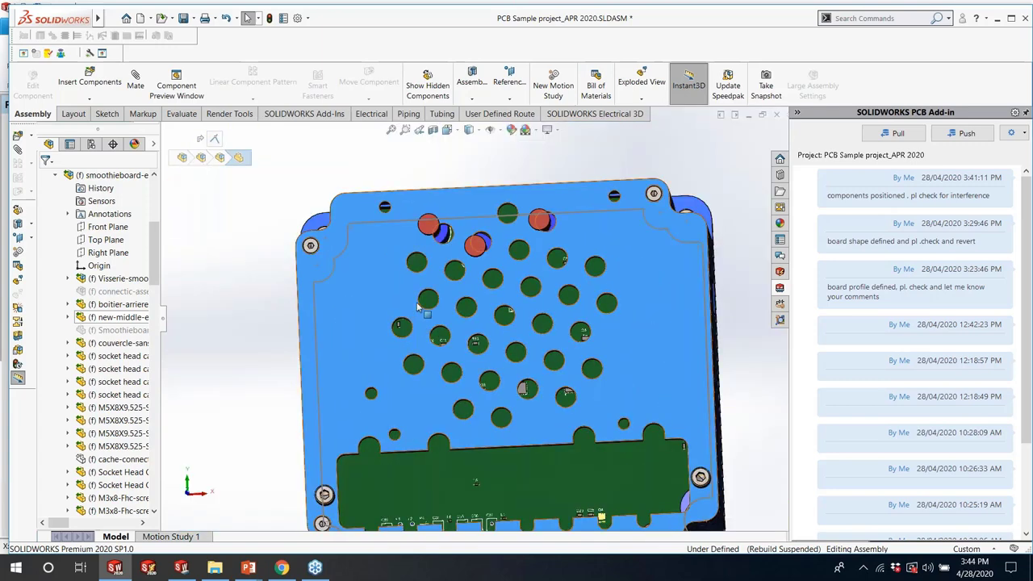
scroll(441, 244, down, 3)
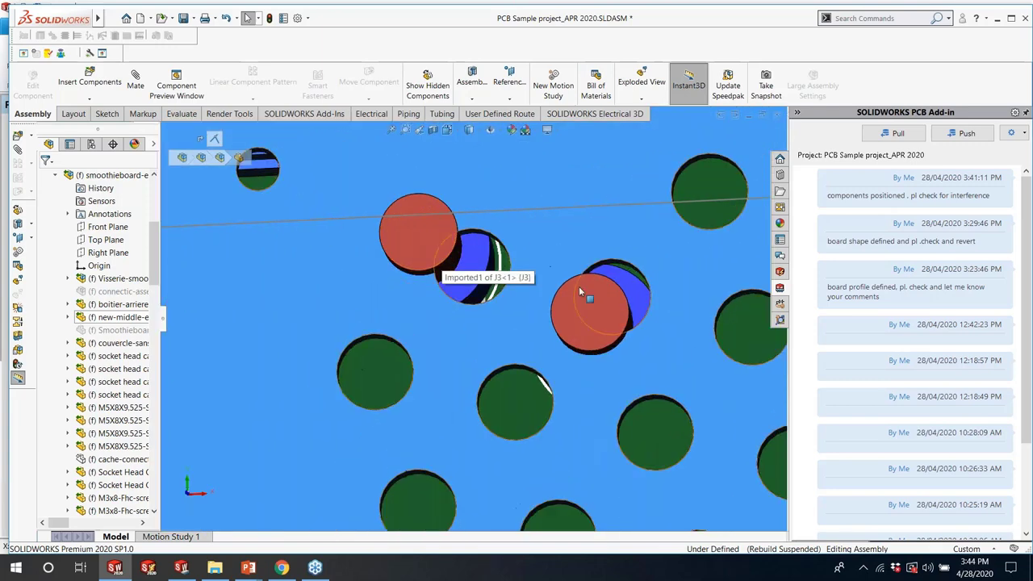
scroll(336, 261, up, 5)
scroll(571, 410, down, 4)
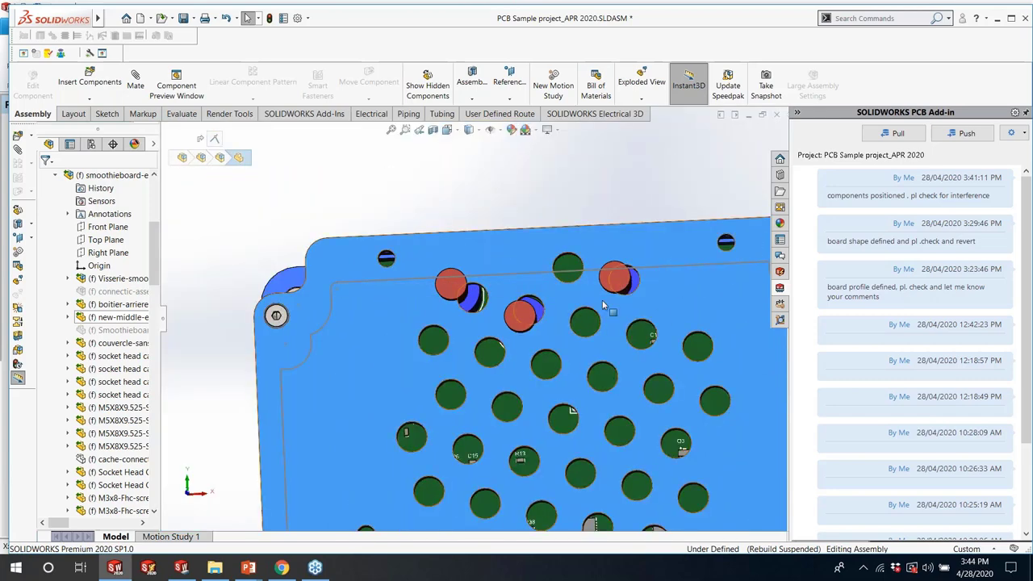
middle_drag(420, 323, 258, 379)
scroll(386, 282, up, 5)
scroll(250, 383, down, 3)
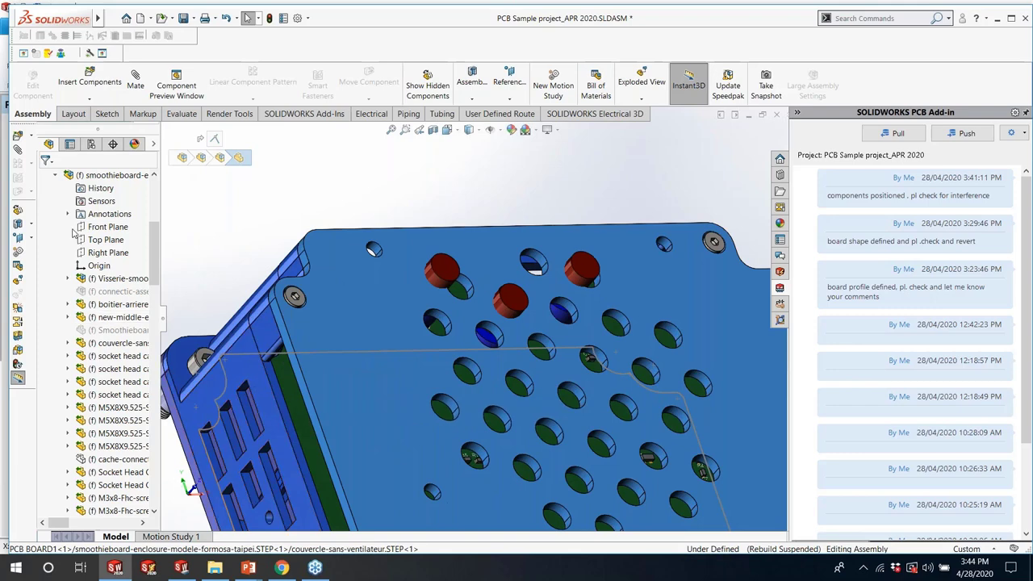
click(250, 384)
scroll(111, 267, up, 2)
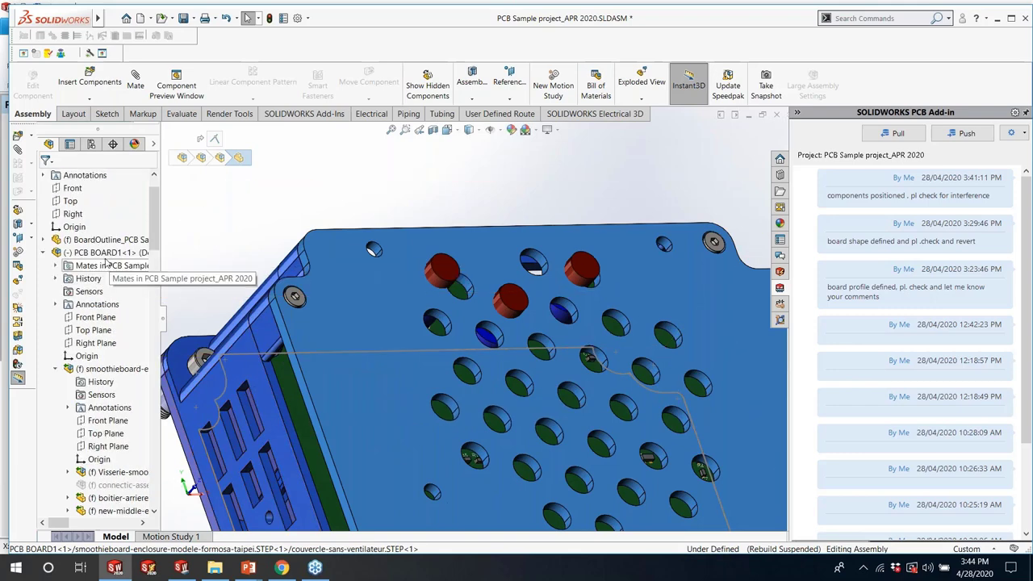
click(104, 252)
right_click(109, 253)
click(281, 214)
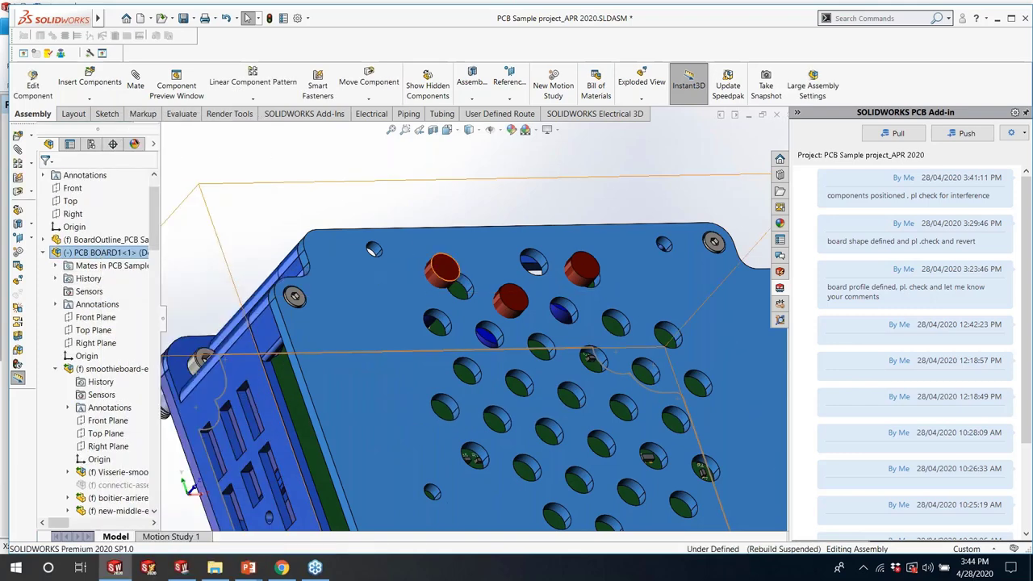
scroll(339, 258, down, 5)
middle_drag(379, 274, 484, 329)
Concentrically mate the first connector cylinder to its matching hole face
click(484, 329)
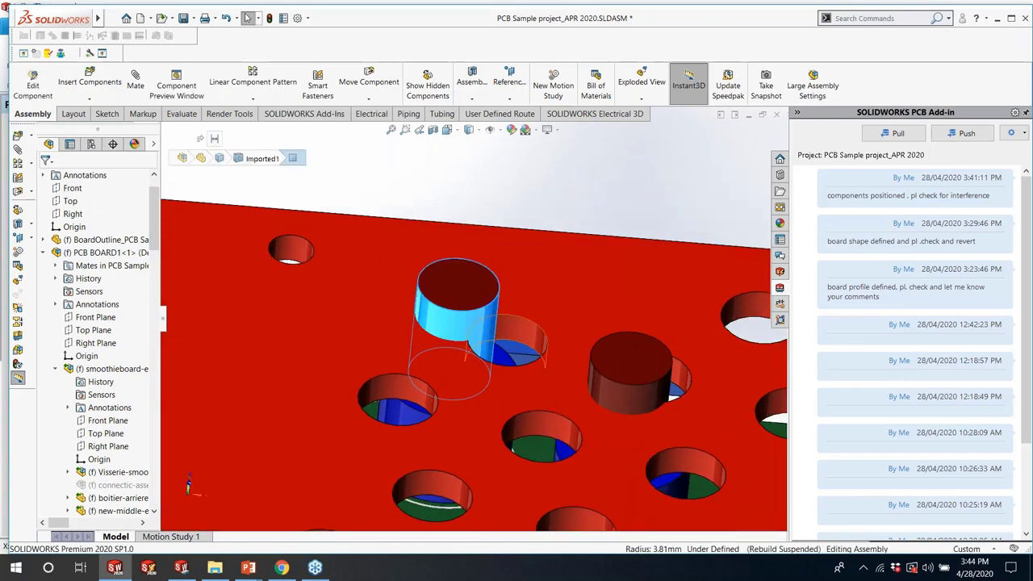
ctrl+click(524, 343)
click(134, 81)
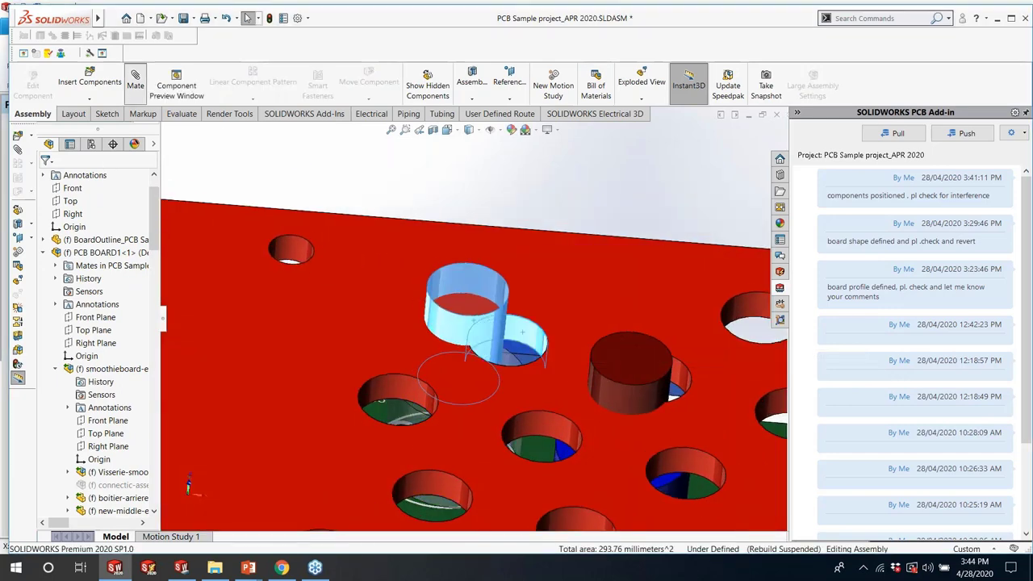
click(45, 179)
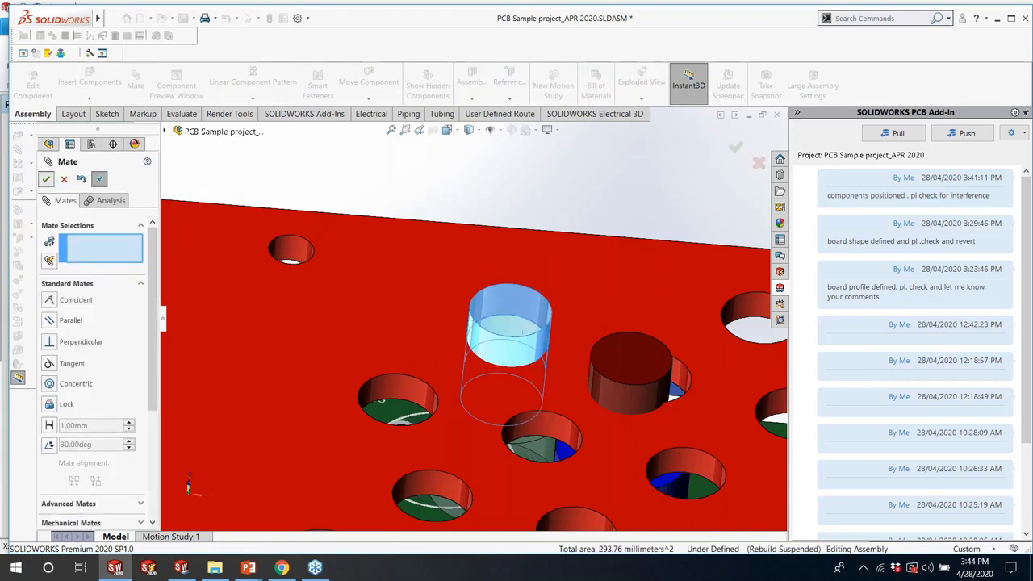
Concentrically mate a second connector cylinder with its hole in the enclosure
middle_drag(322, 202, 592, 381)
scroll(557, 359, down, 3)
scroll(519, 335, down, 2)
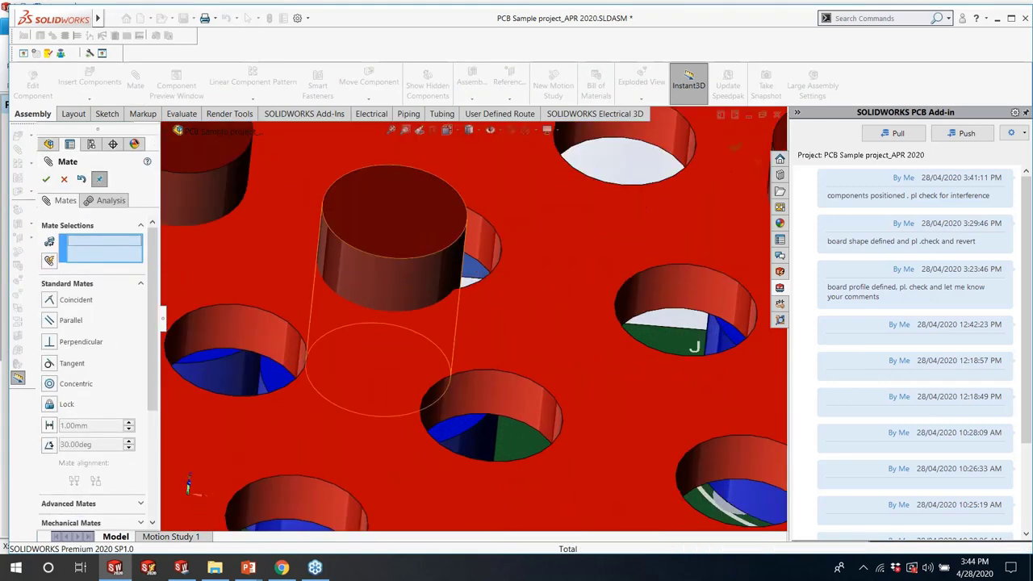
click(404, 258)
middle_drag(404, 258, 460, 230)
scroll(466, 224, down, 3)
click(468, 223)
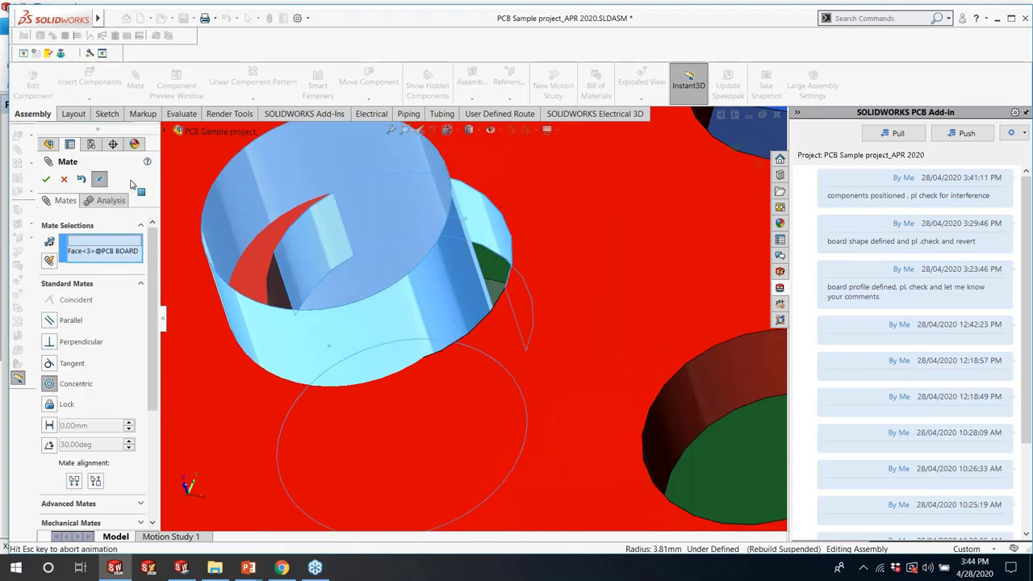
click(45, 179)
key(Escape)
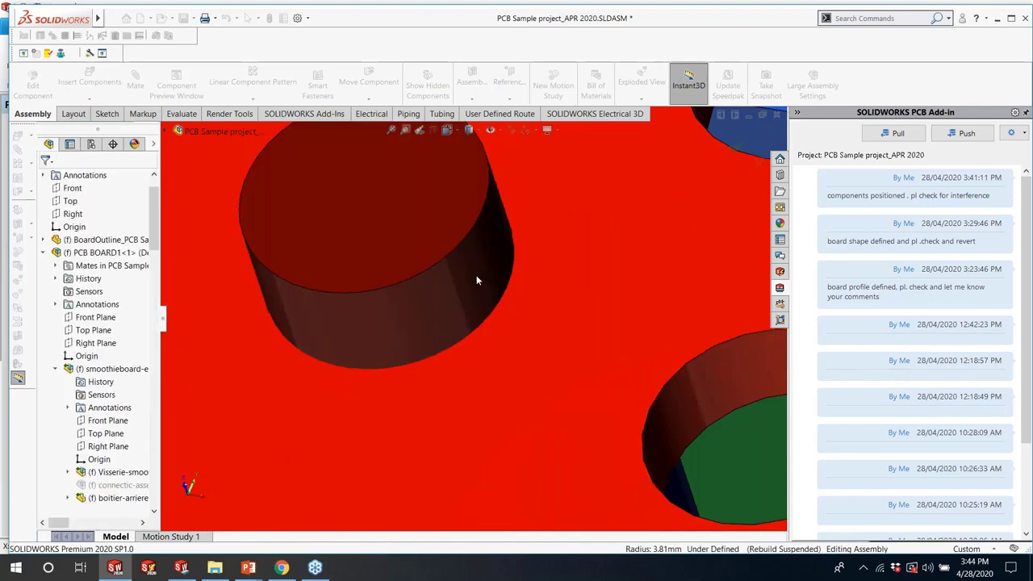
Concentrically mate the remaining connector cylinder to its hole edge
scroll(476, 277, up, 5)
scroll(565, 299, up, 2)
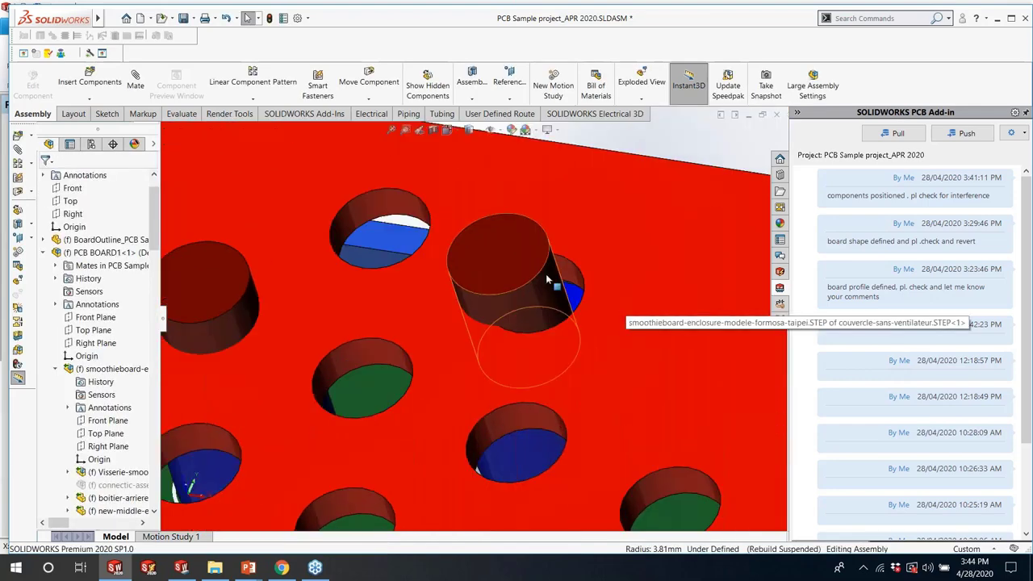
click(546, 296)
scroll(500, 307, down, 5)
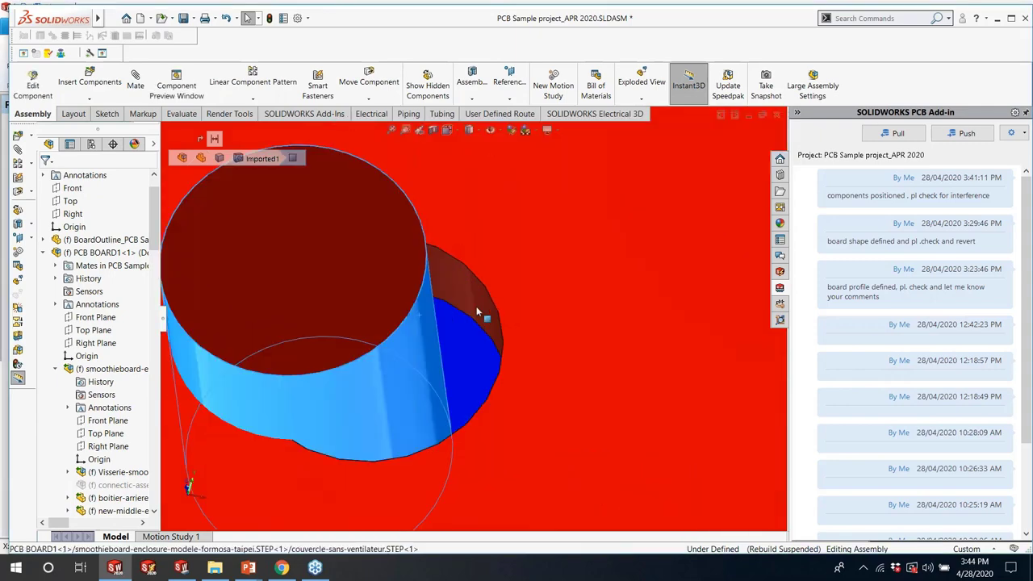
click(135, 81)
click(463, 382)
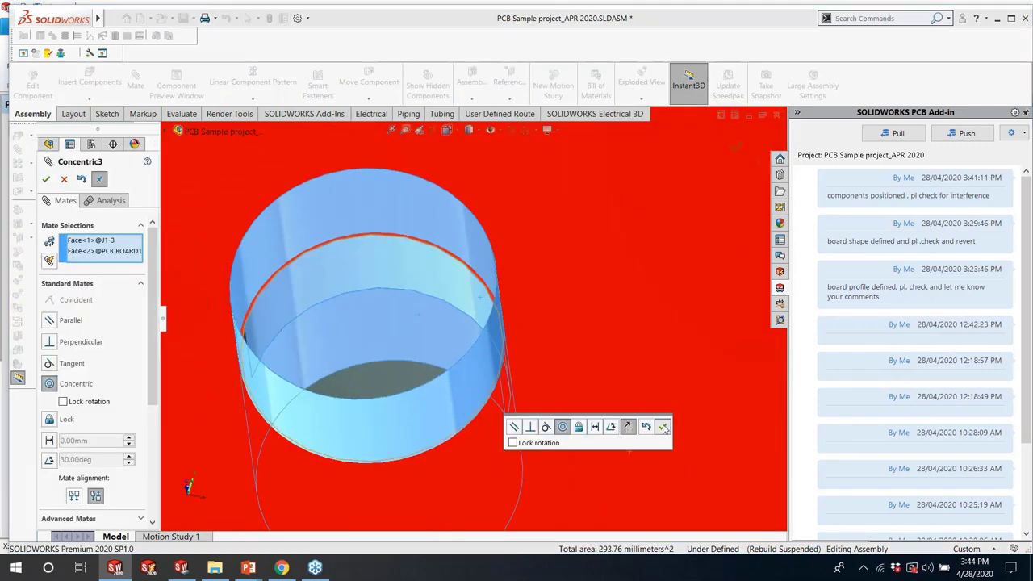
click(662, 427)
key(Escape)
Rotate the model to face the lid and select the enclosure lid
scroll(216, 264, down, 3)
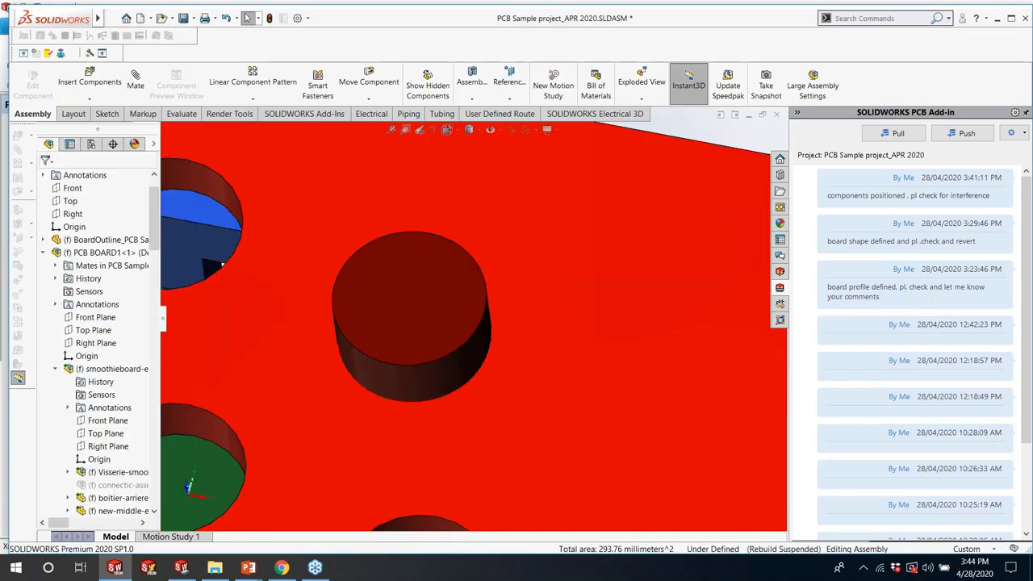
scroll(216, 264, down, 5)
middle_drag(216, 264, 512, 348)
click(511, 349)
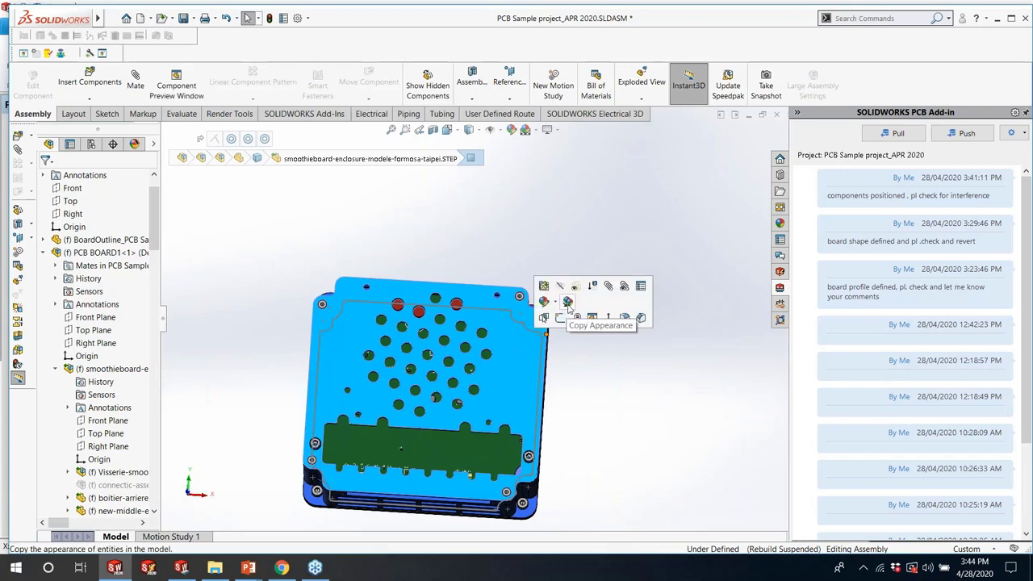
Hide the blue enclosure lid and zoom in on the green PCB and its three connectors
click(575, 286)
scroll(433, 339, up, 5)
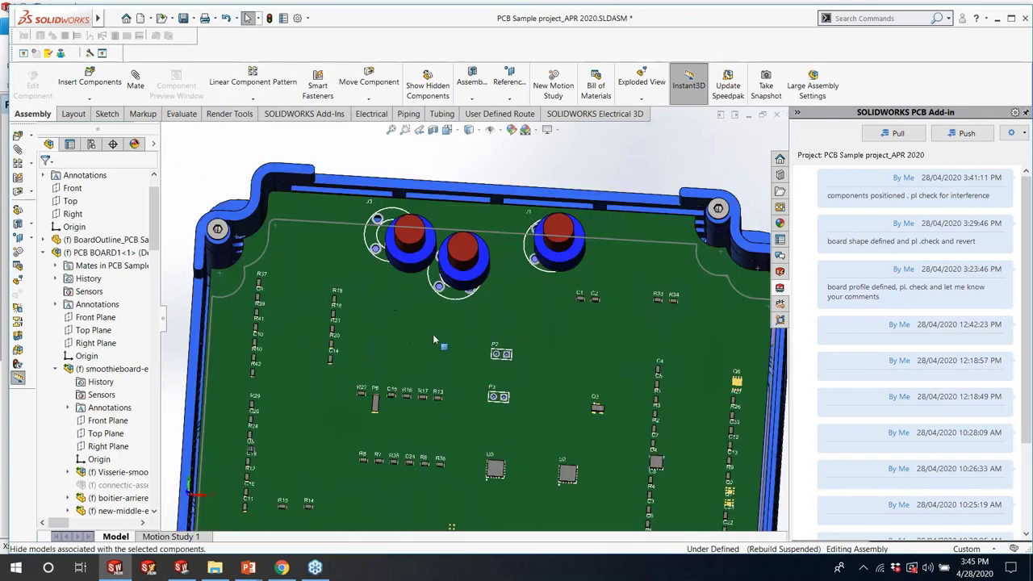
scroll(433, 339, up, 3)
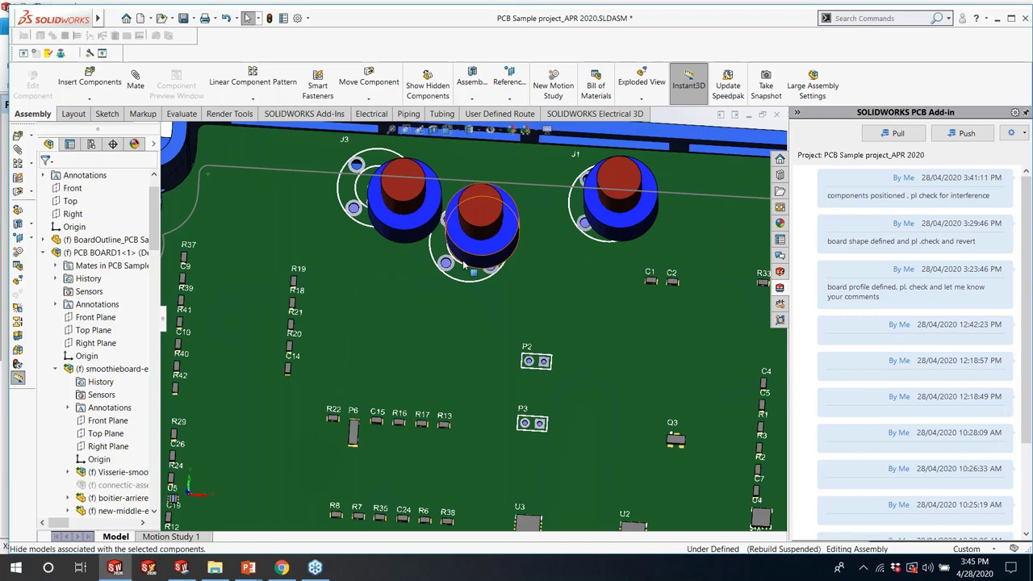
scroll(476, 323, up, 5)
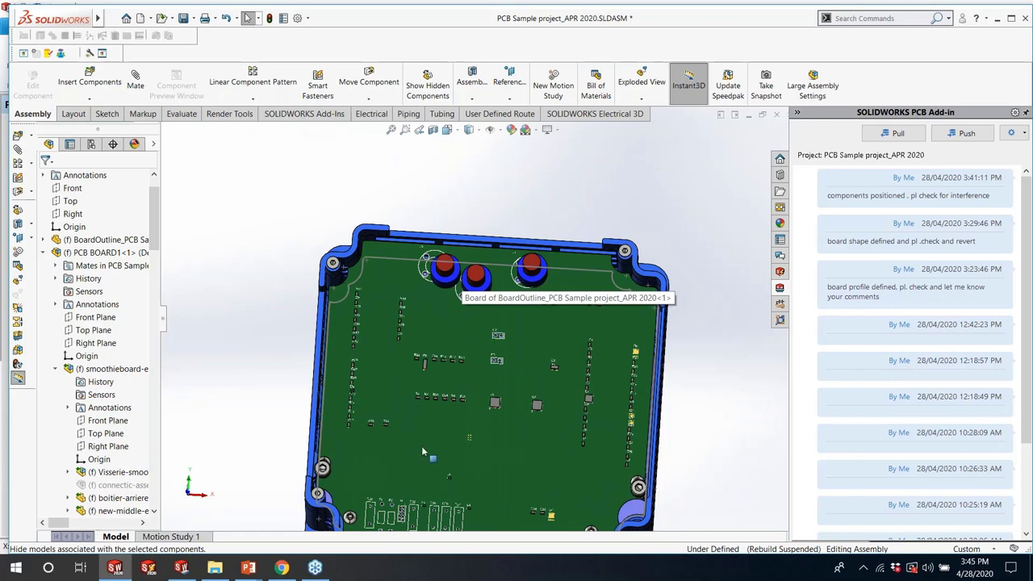
scroll(462, 483, up, 3)
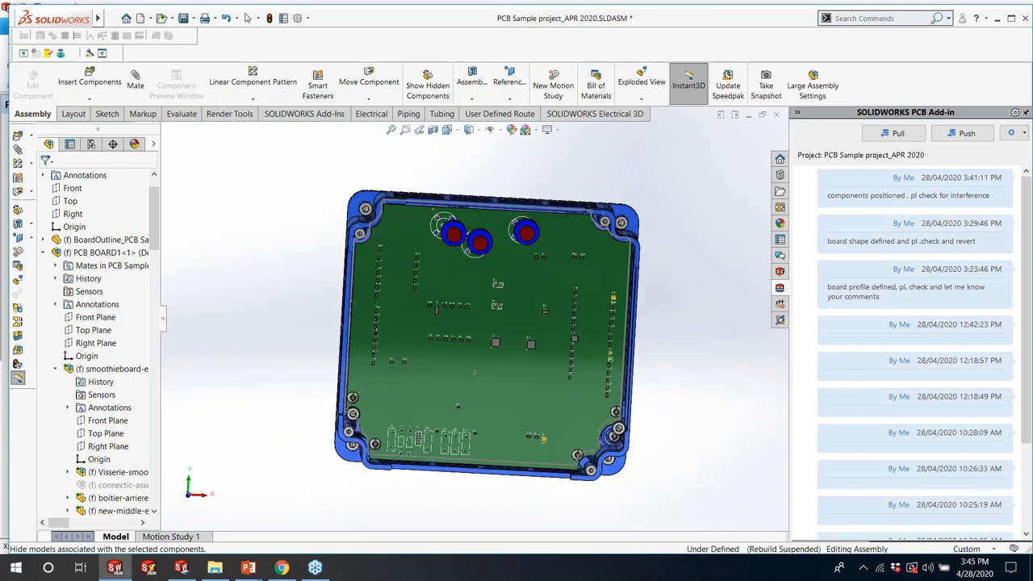
scroll(507, 305, down, 3)
scroll(506, 305, up, 2)
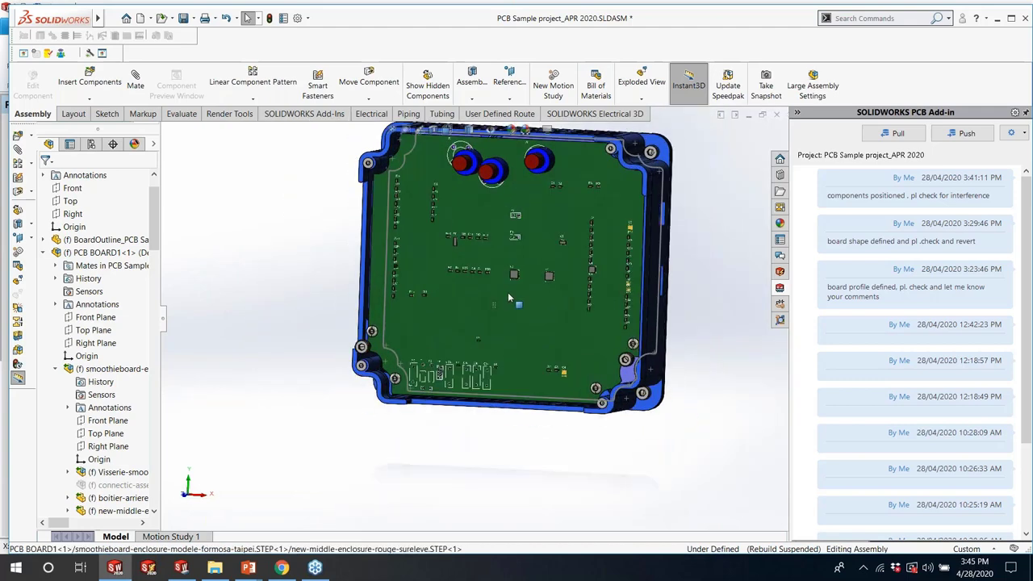
scroll(508, 298, down, 6)
scroll(475, 258, up, 2)
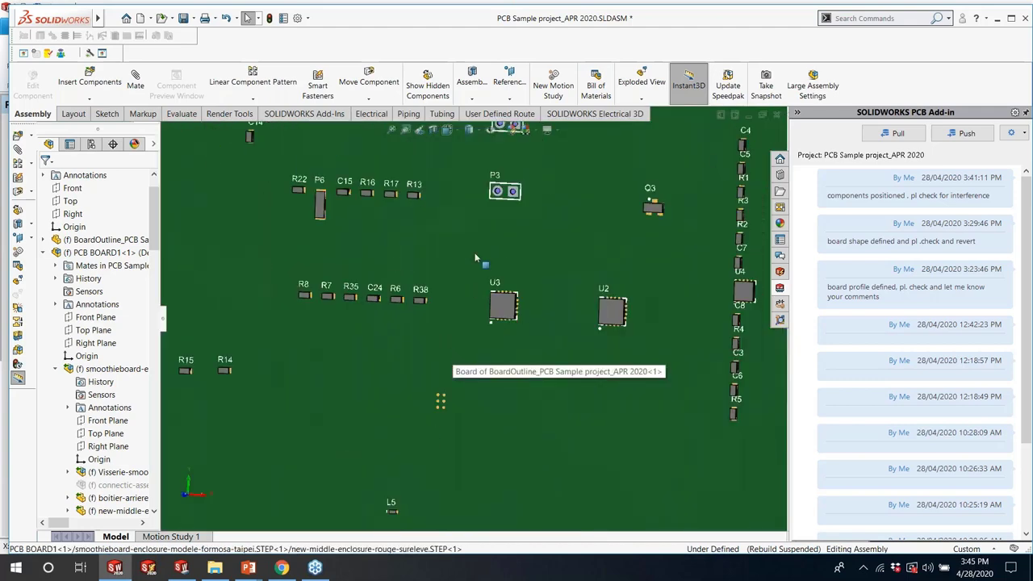
Flip component U3 to the other side of the board with PCB Add-in's Flip PCB Component
right_click(508, 311)
mouse_move(564, 558)
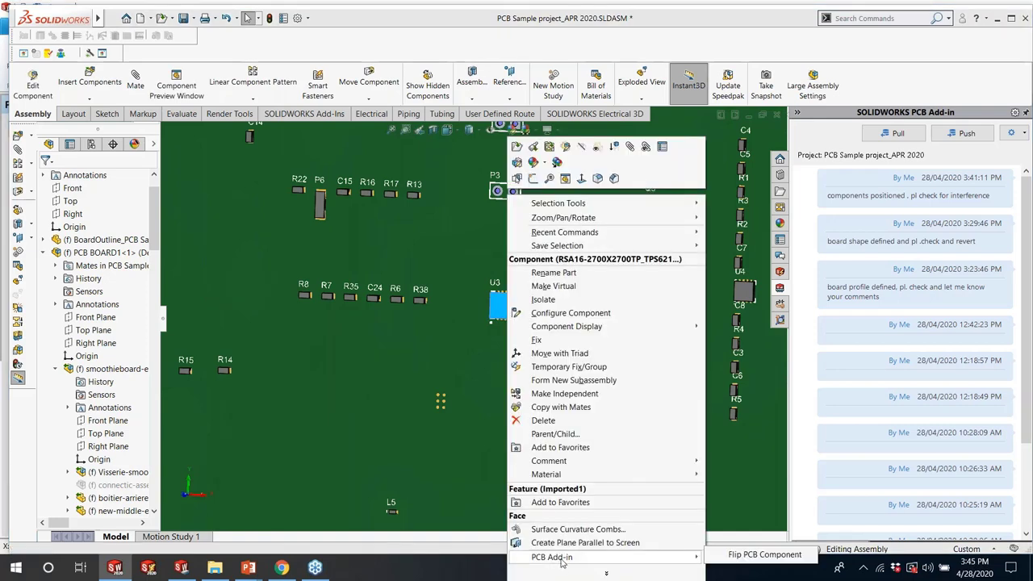
click(735, 554)
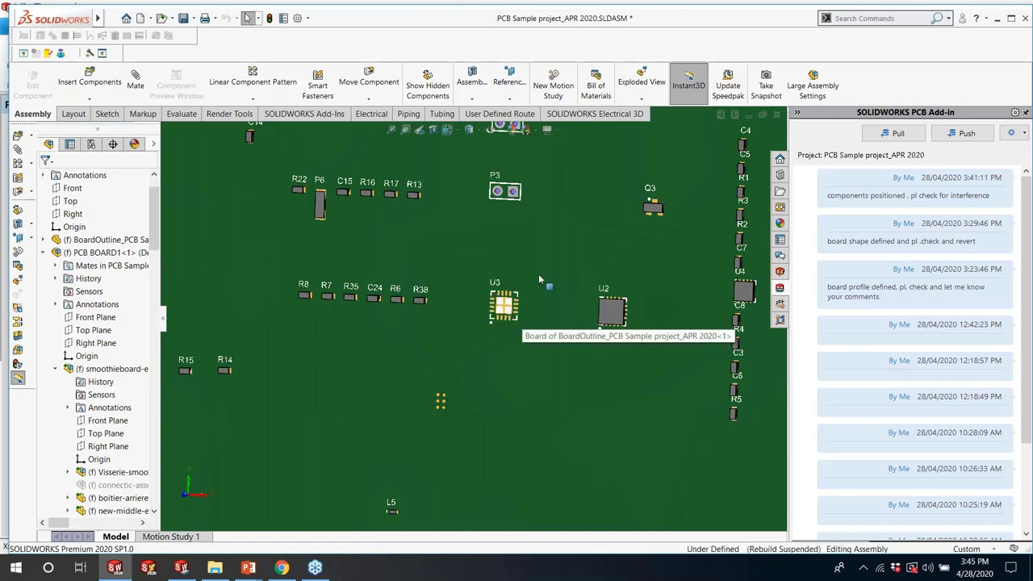
Zoom and pan around the board and enclosure screws to check clearances
scroll(452, 322, down, 3)
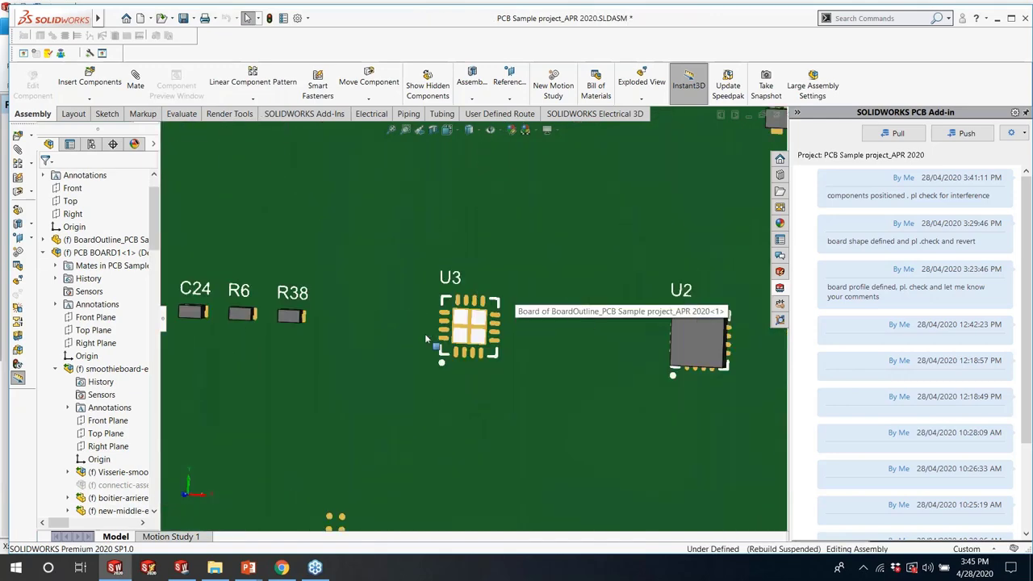
scroll(554, 276, up, 5)
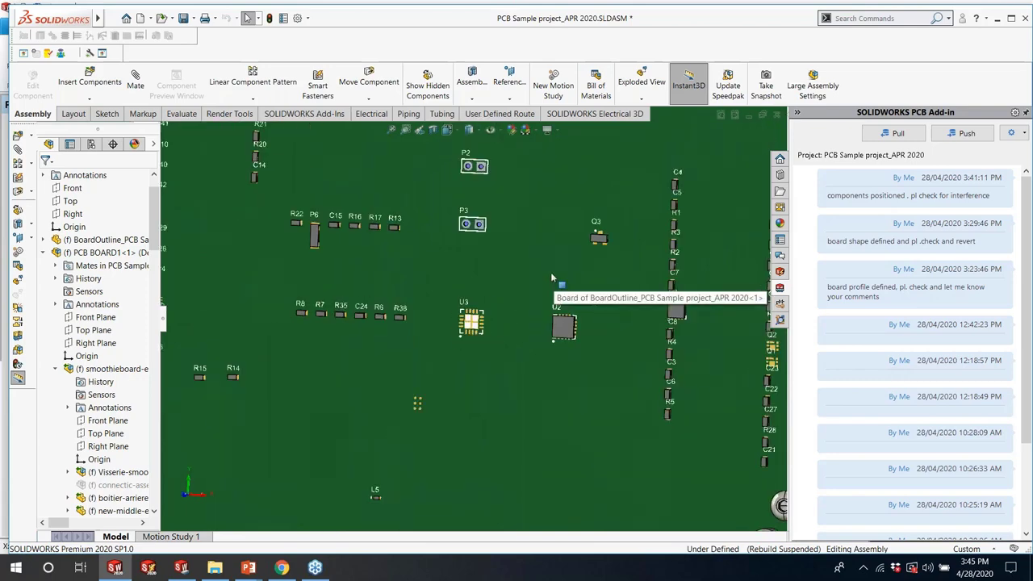
scroll(552, 279, up, 5)
scroll(472, 352, down, 8)
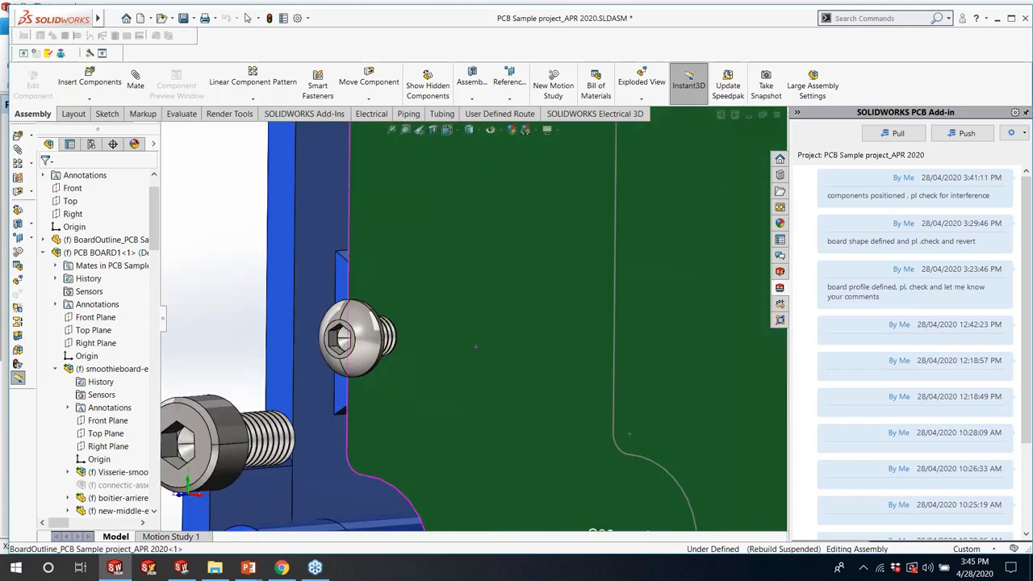
scroll(435, 355, down, 3)
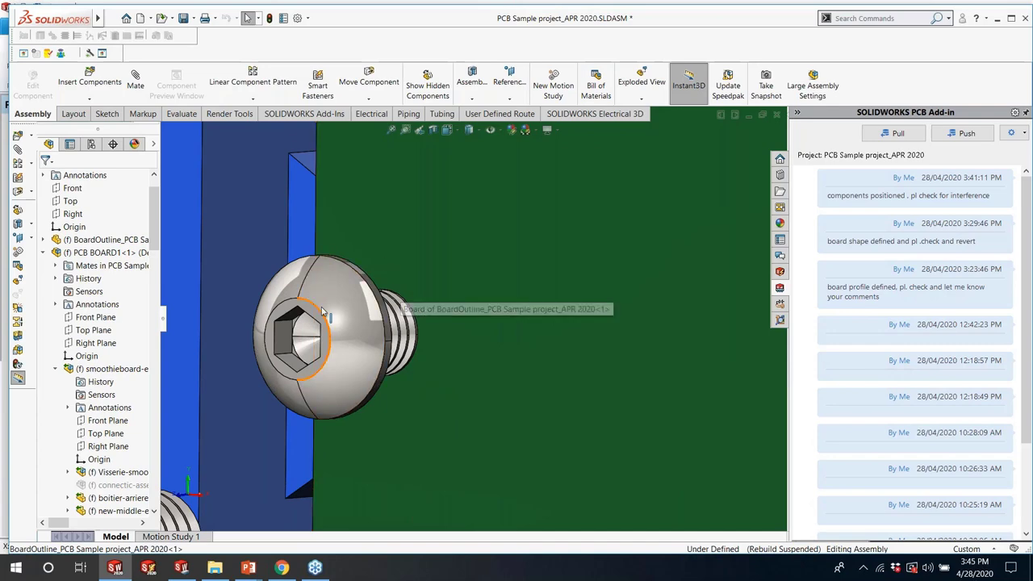
scroll(349, 308, up, 5)
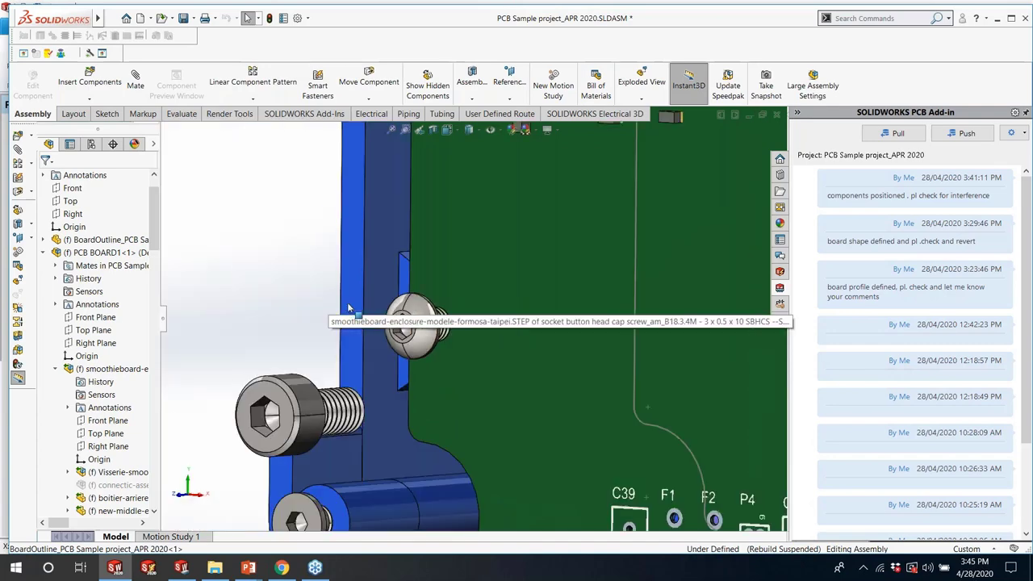
ctrl+middle_drag(487, 429, 487, 355)
scroll(487, 355, down, 4)
scroll(407, 349, up, 5)
scroll(407, 348, up, 5)
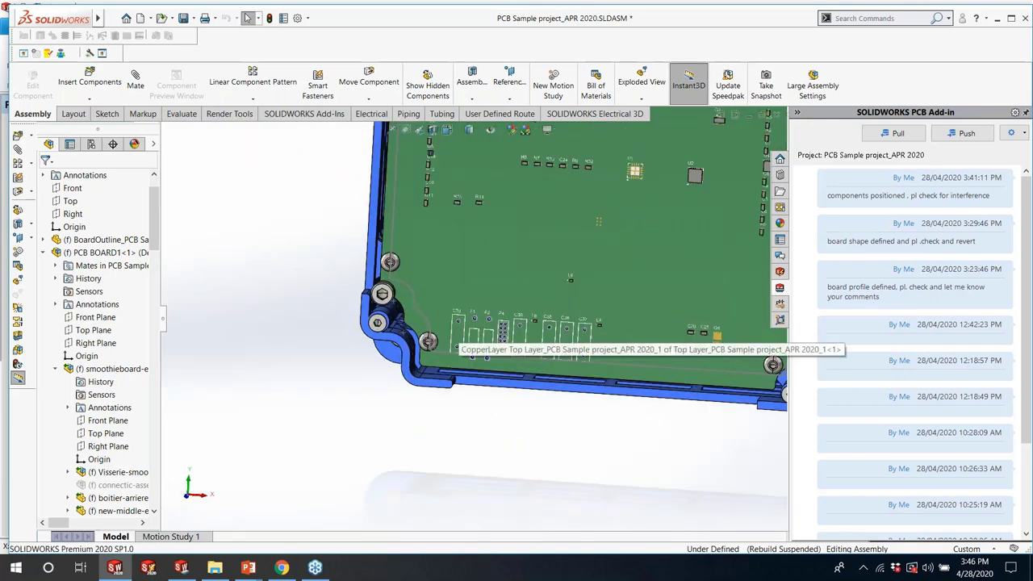
scroll(330, 304, down, 5)
Open the board outline part on its own and start a sketch on the board face
click(331, 301)
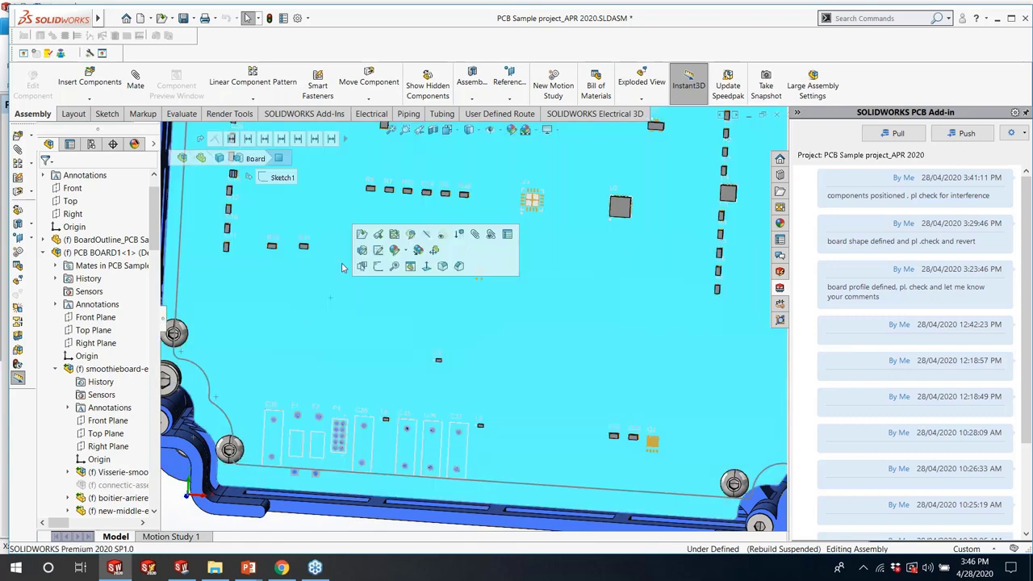
click(362, 234)
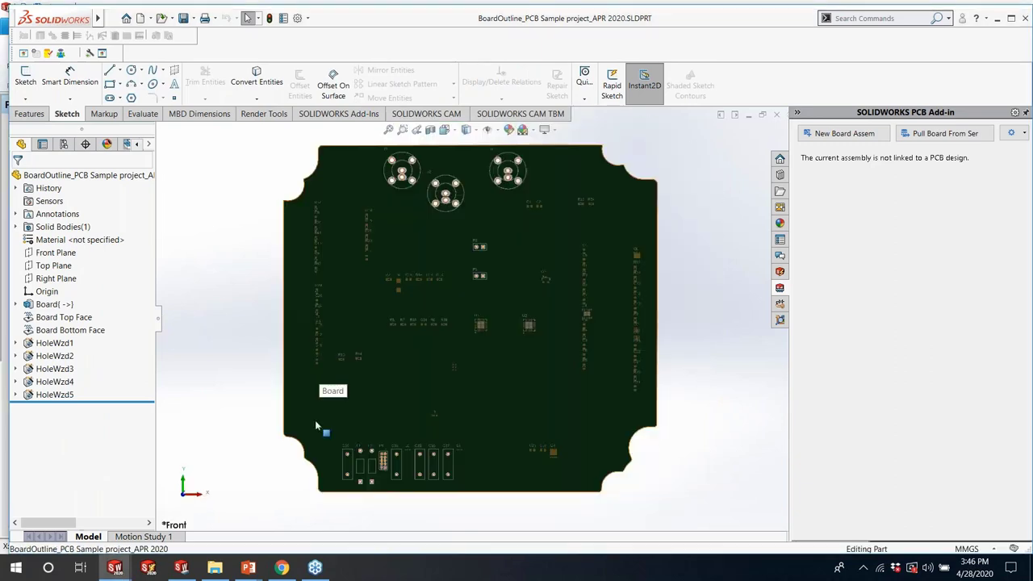
click(315, 420)
click(362, 386)
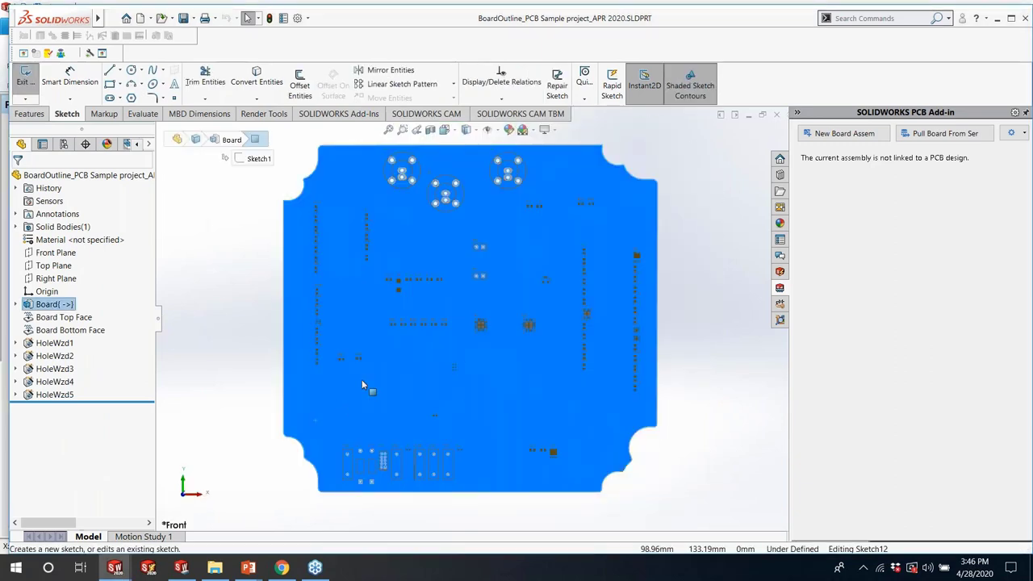
Draw two circles of 2.00 near the board's lower-left corner
click(131, 70)
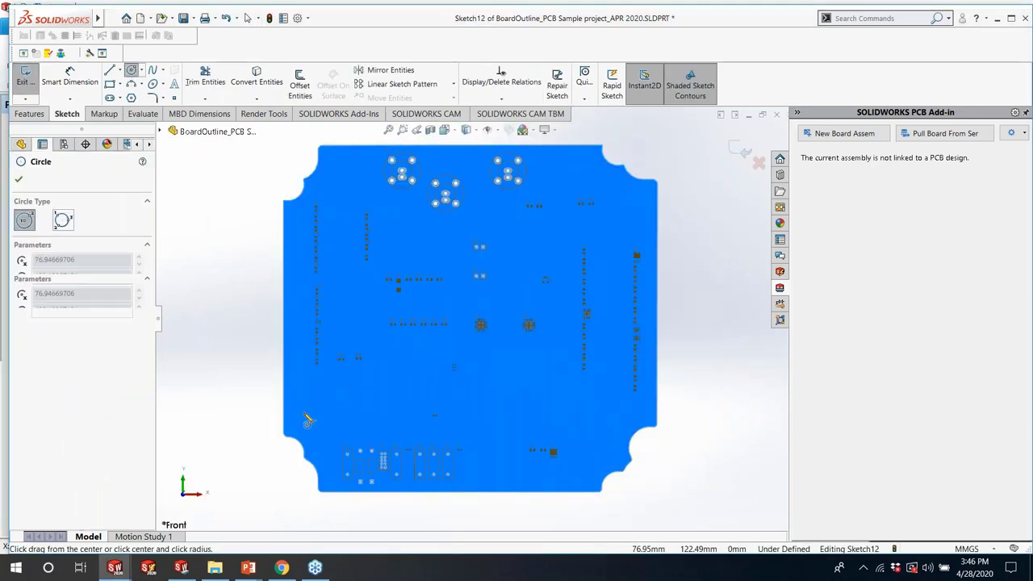
drag(303, 412, 303, 413)
text(2.00)
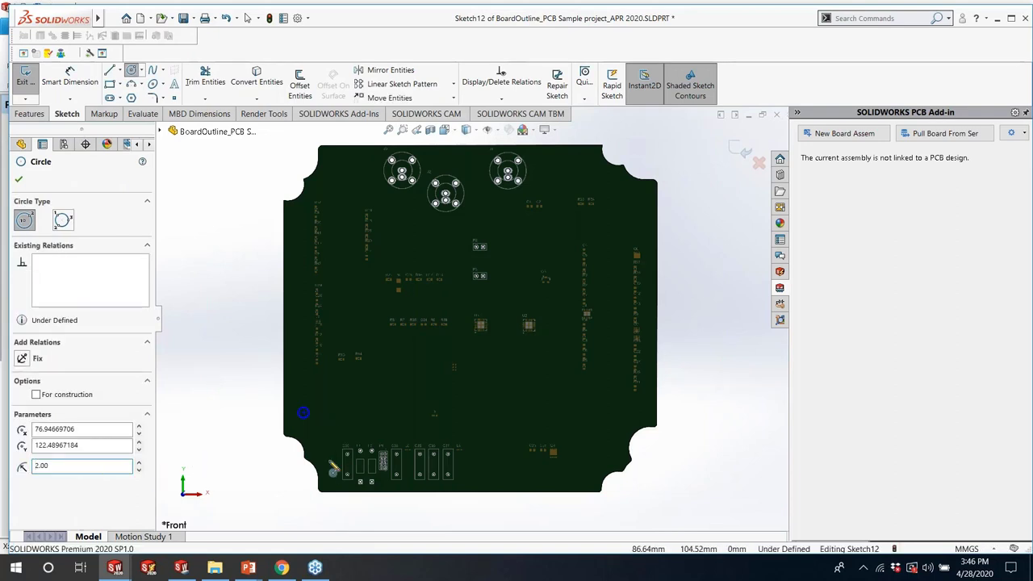
key(Return)
drag(329, 457, 329, 458)
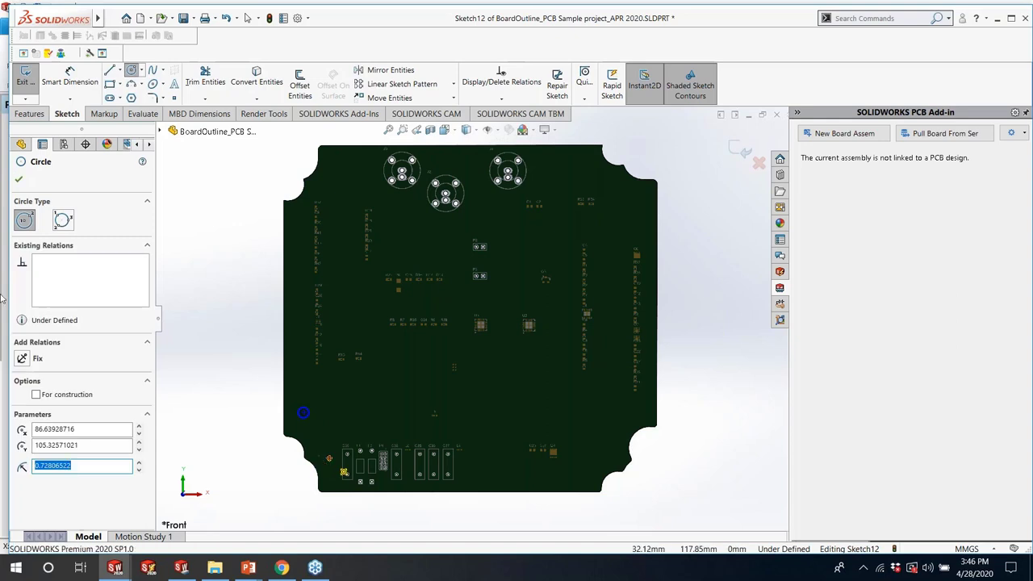
text(2.00)
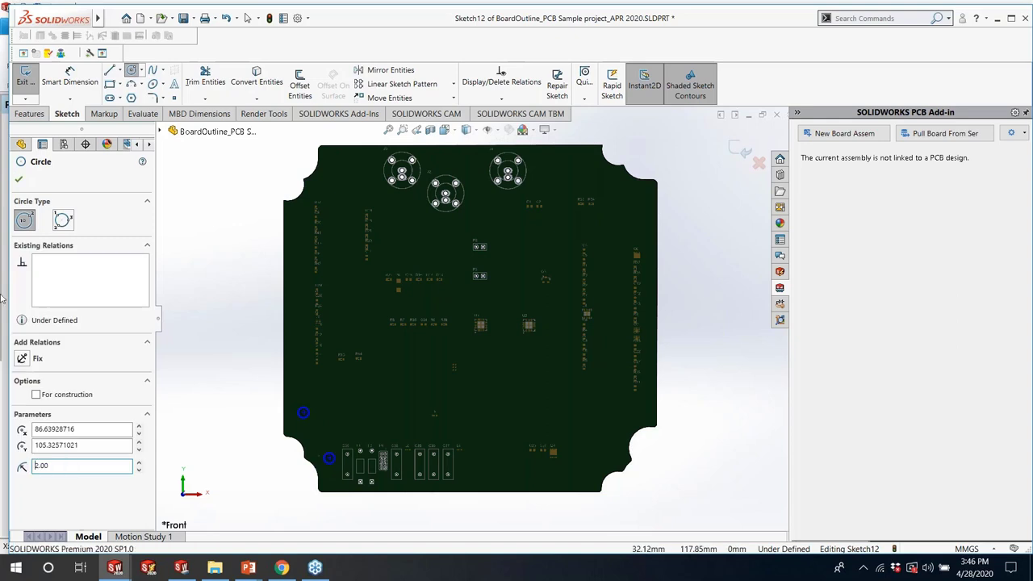
click(19, 178)
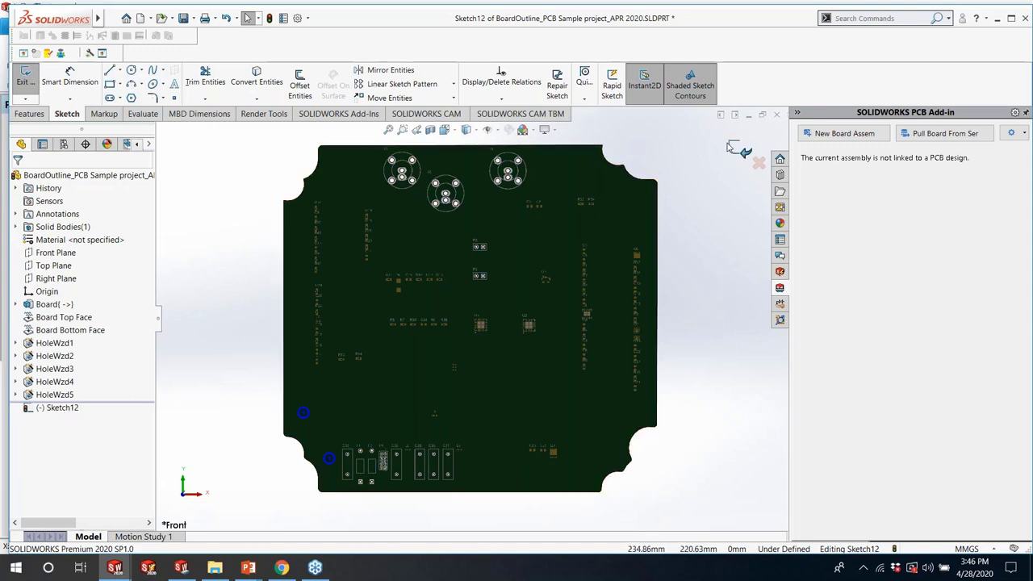
Exit Sketch12, close the board outline part and save its changes
key(ctrl+b)
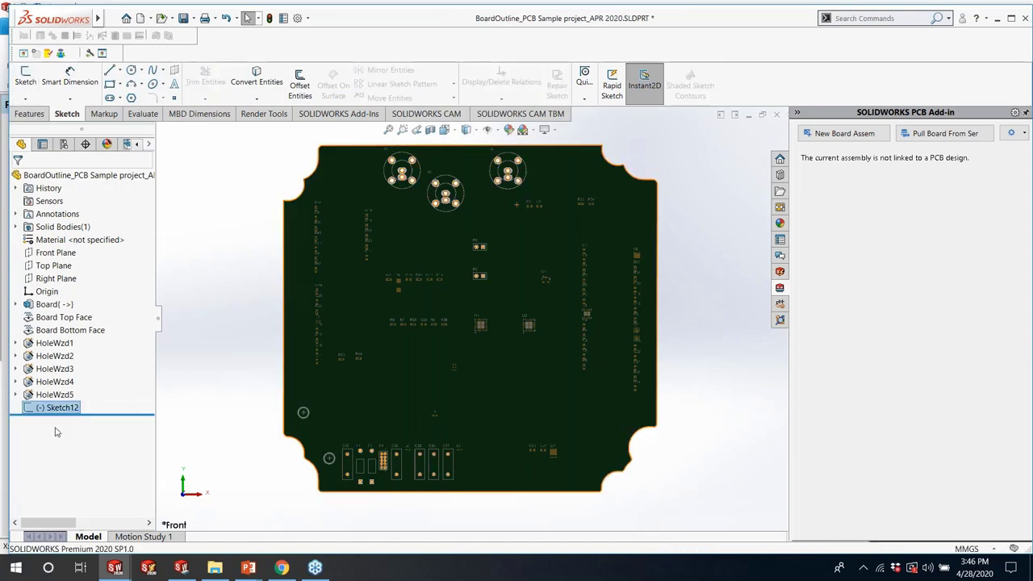
click(777, 113)
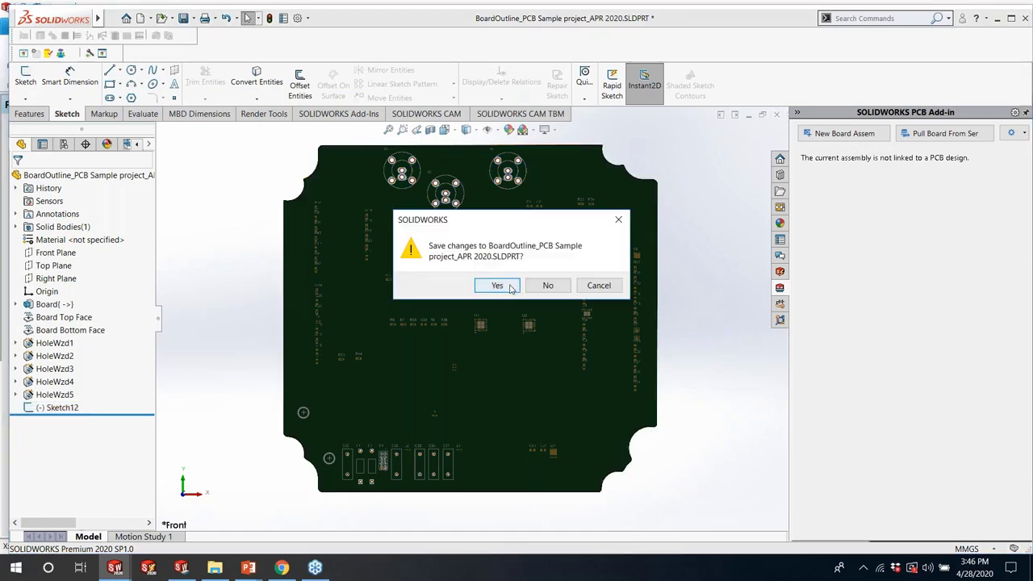
click(491, 285)
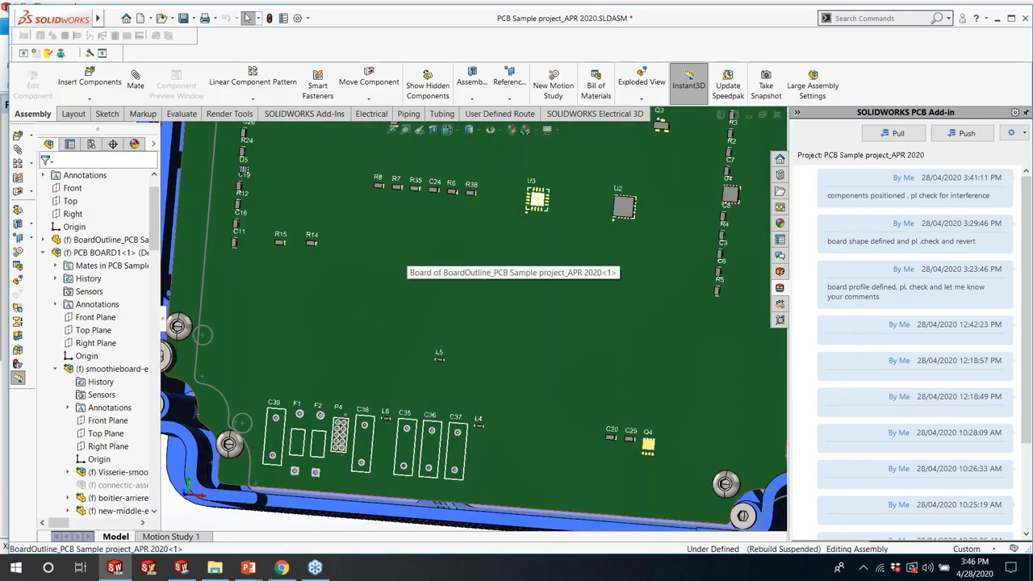
Filter the tree for sketch12 and edit Sketch12 inside the assembly
text(s)
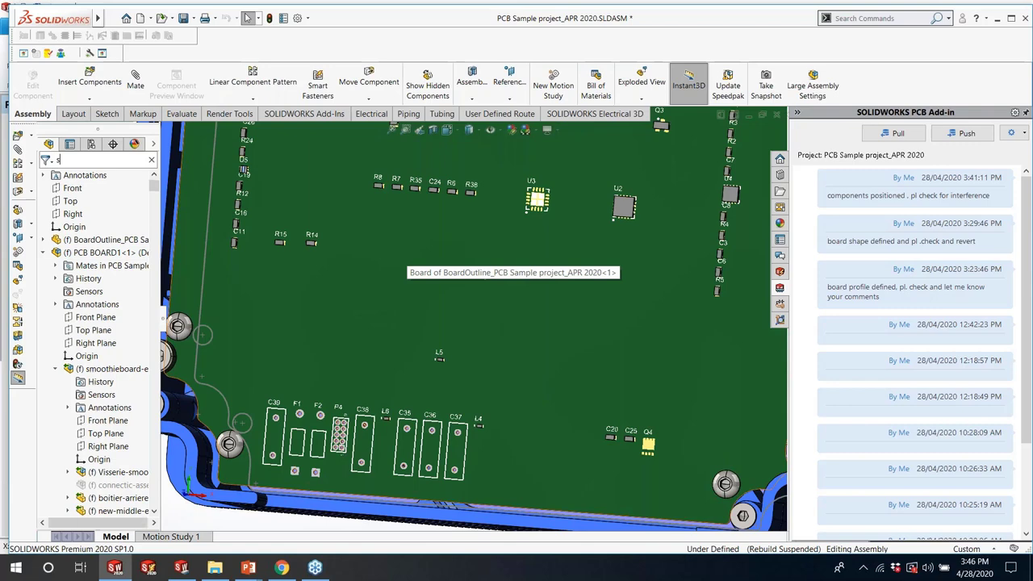
text(k)
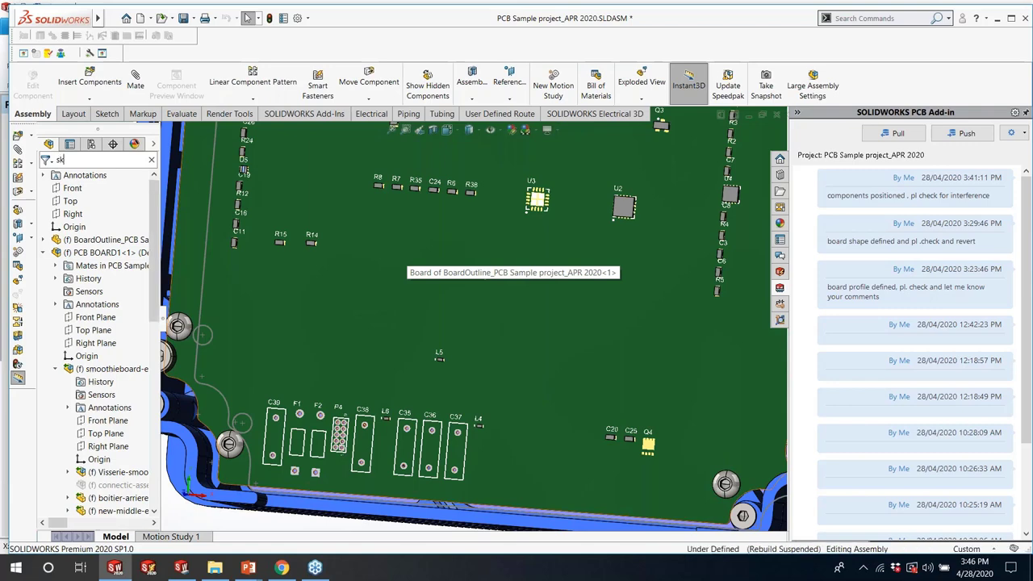
text(etch12)
click(98, 201)
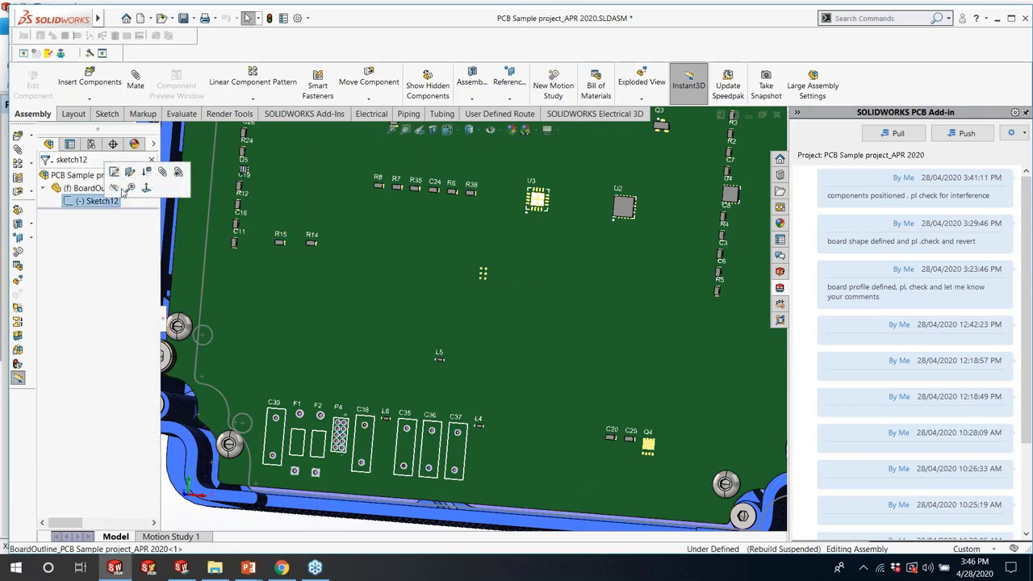
click(116, 179)
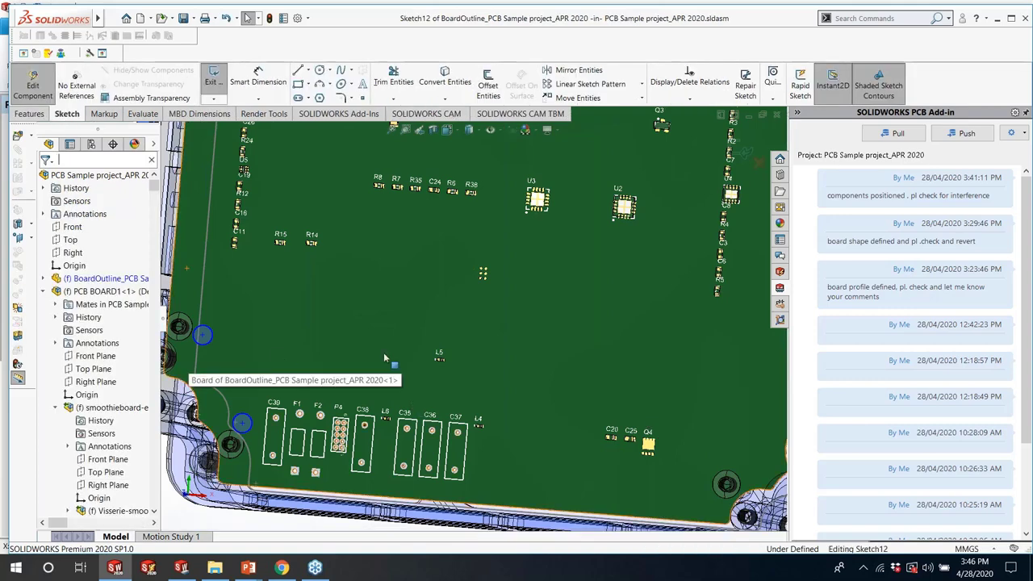
Drag both Sketch12 circle centres onto the enclosure's lower-left screw holes and close the Point properties
scroll(384, 359, up, 5)
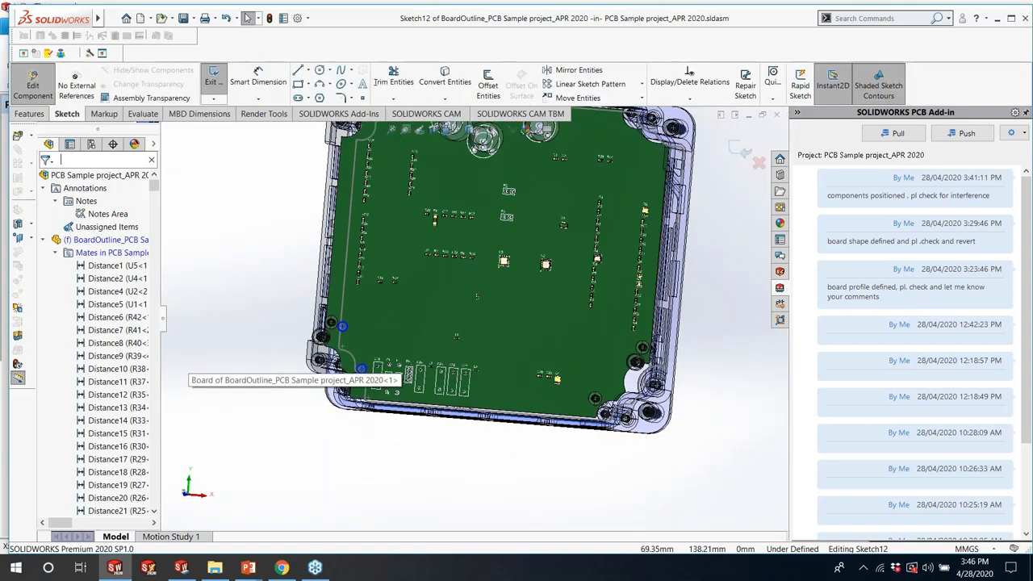
scroll(361, 364, down, 5)
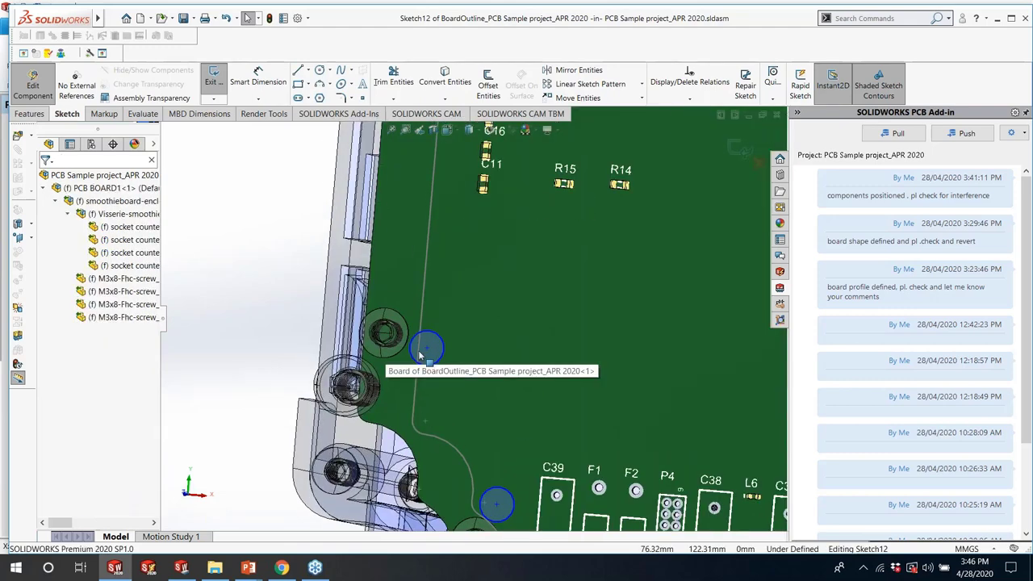
scroll(419, 355, down, 2)
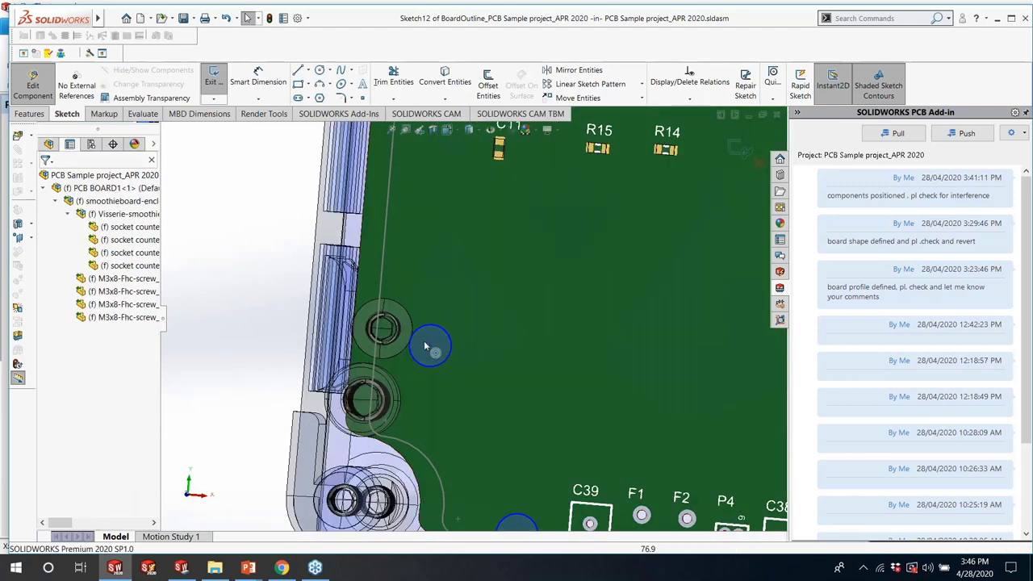
drag(422, 340, 382, 328)
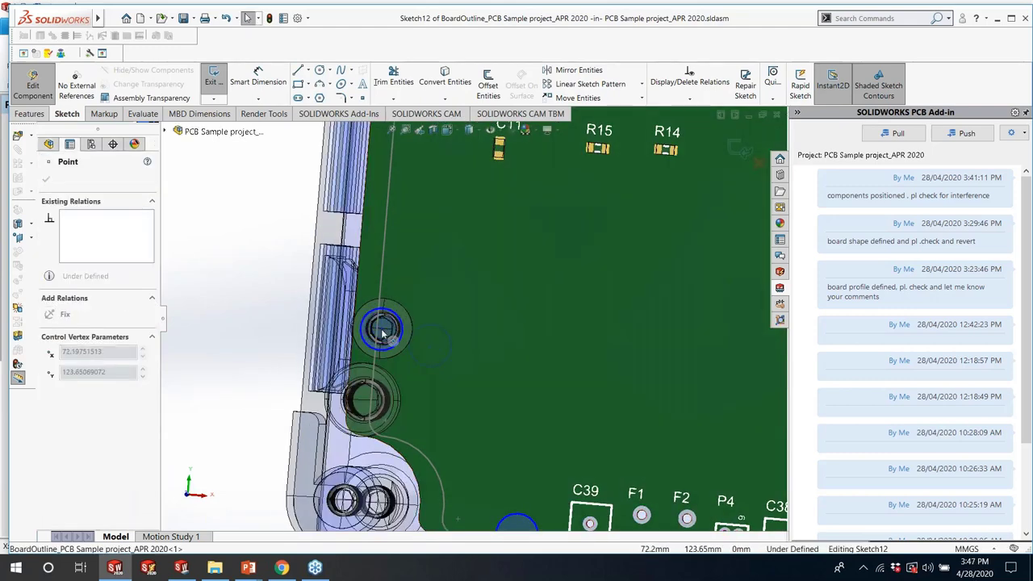
scroll(476, 373, up, 5)
scroll(478, 375, down, 5)
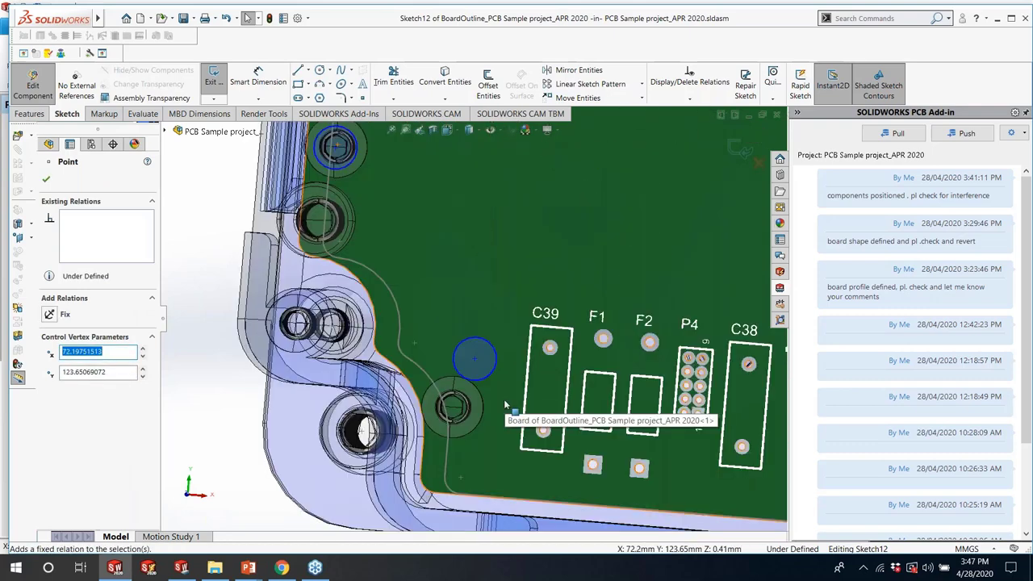
drag(459, 329, 429, 405)
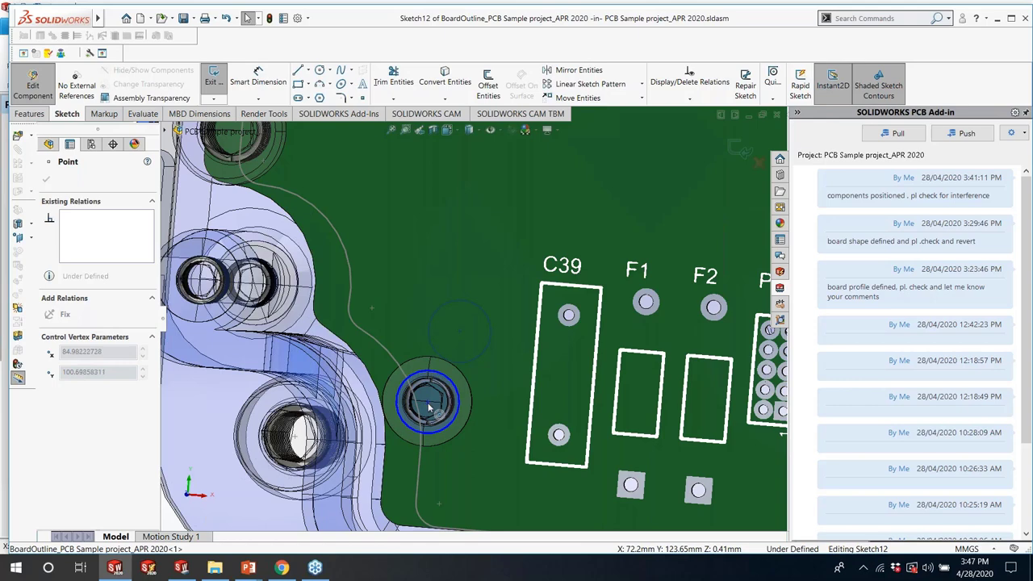
scroll(468, 319, up, 5)
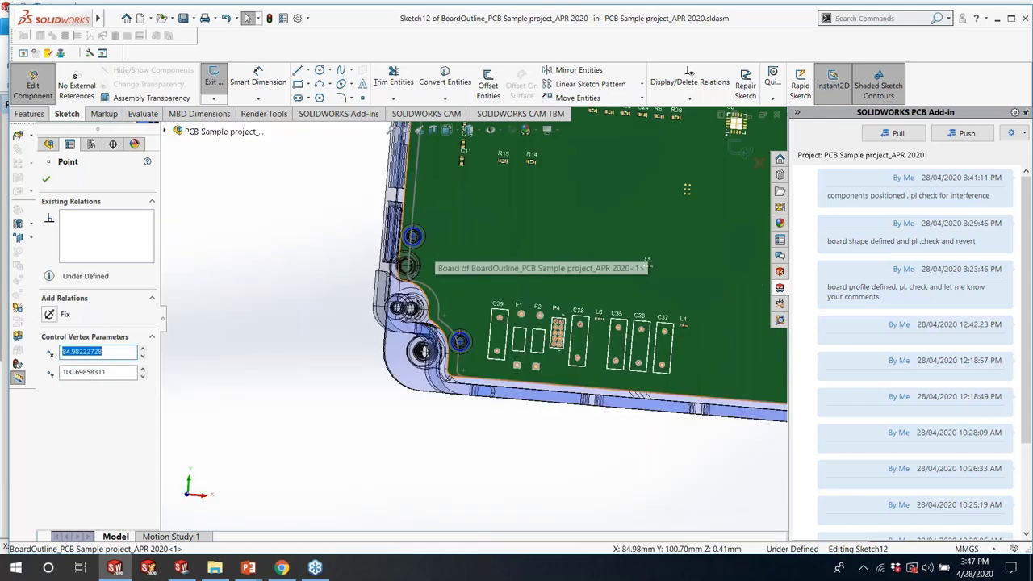
click(731, 149)
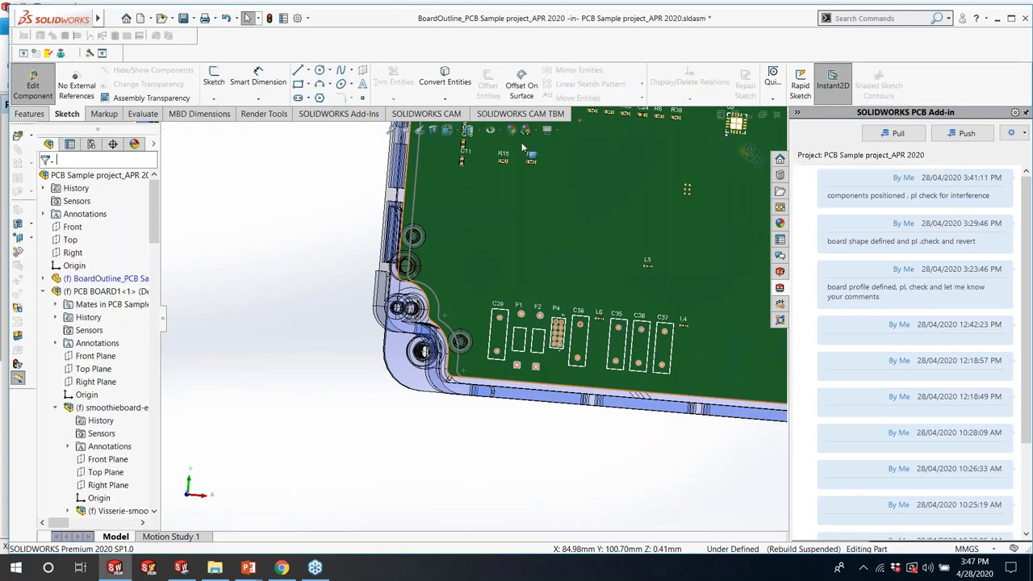
click(751, 154)
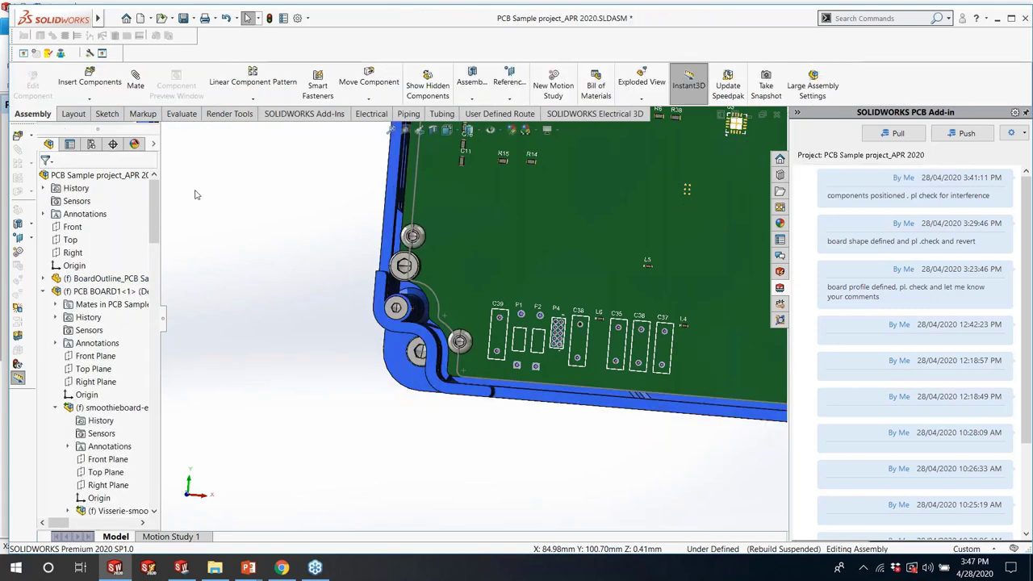
click(97, 160)
text(sket)
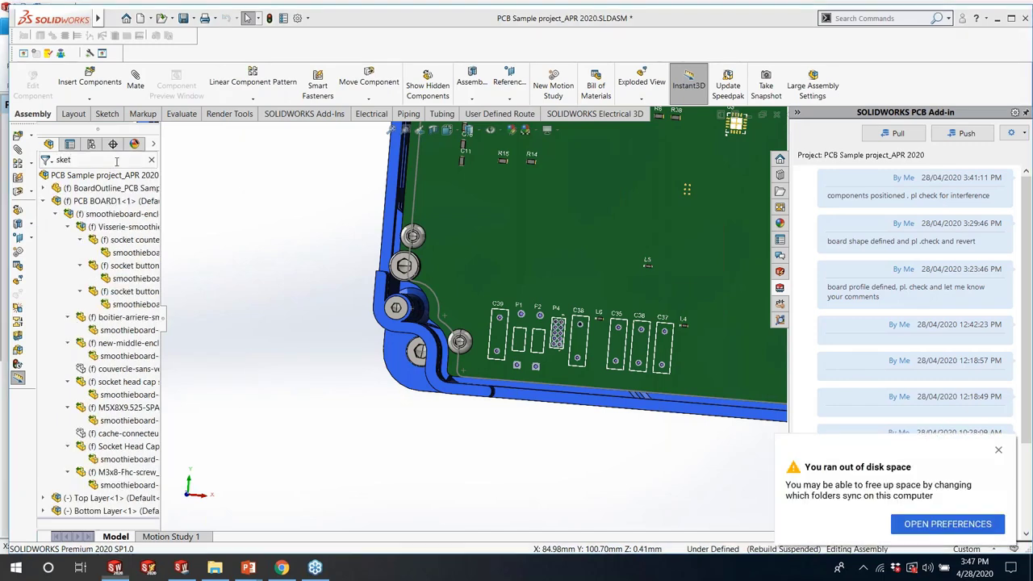
text(ch12)
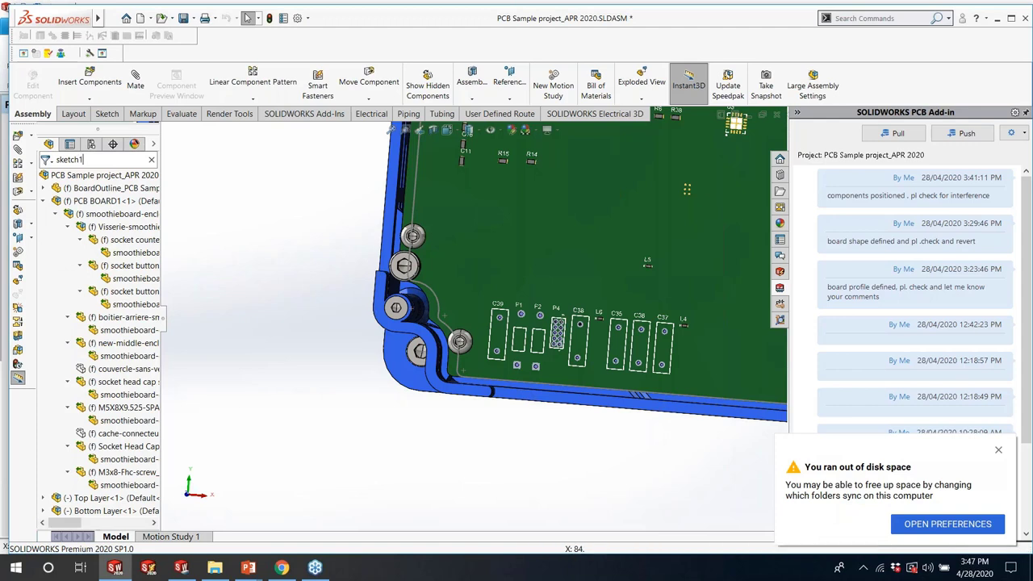
click(101, 201)
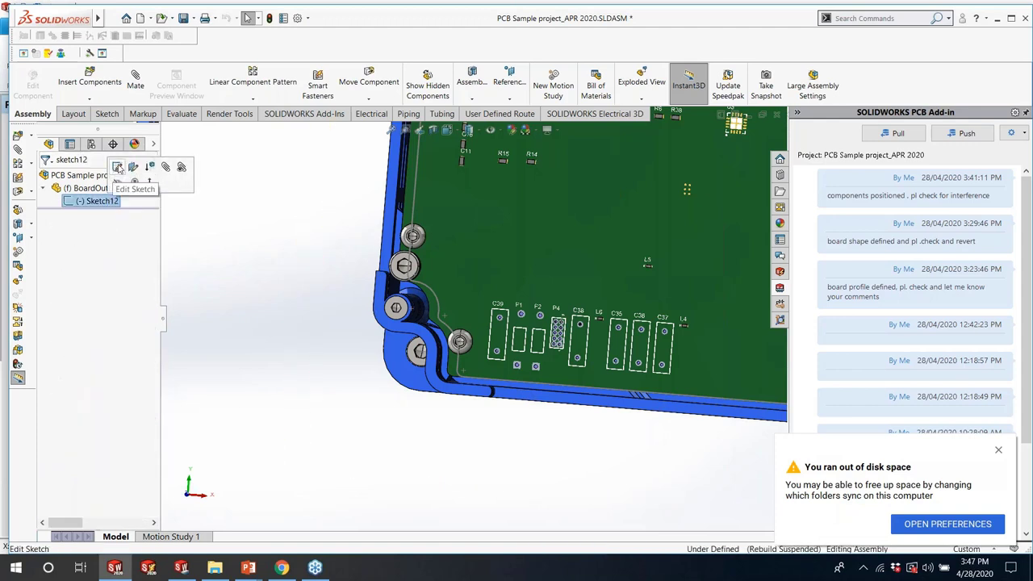
click(118, 167)
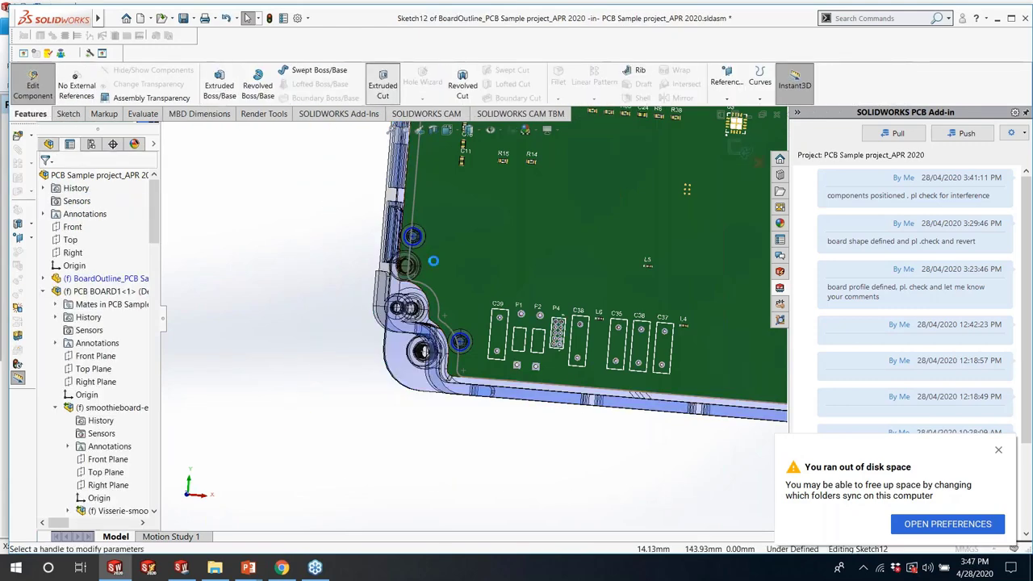
click(383, 84)
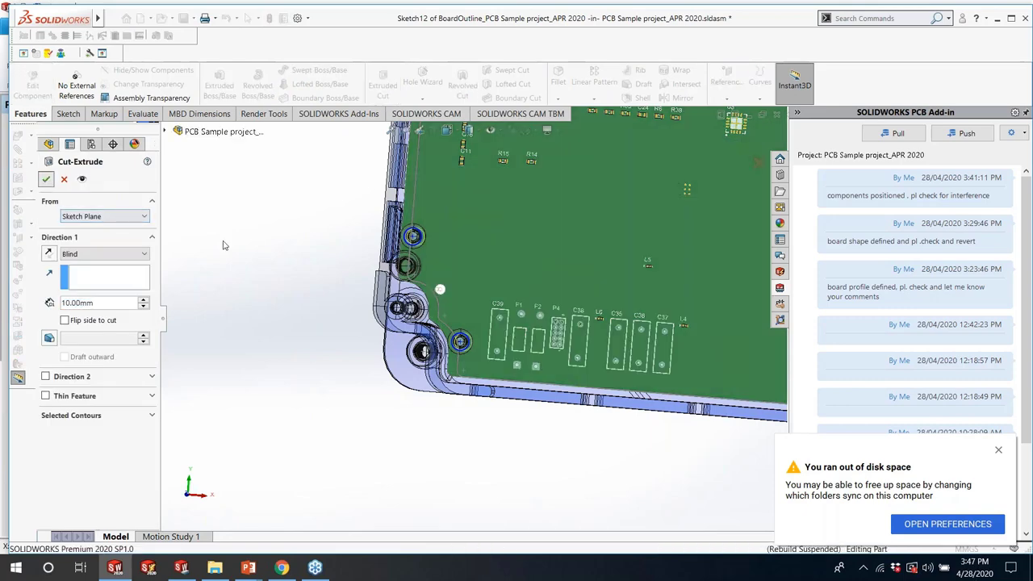
click(755, 161)
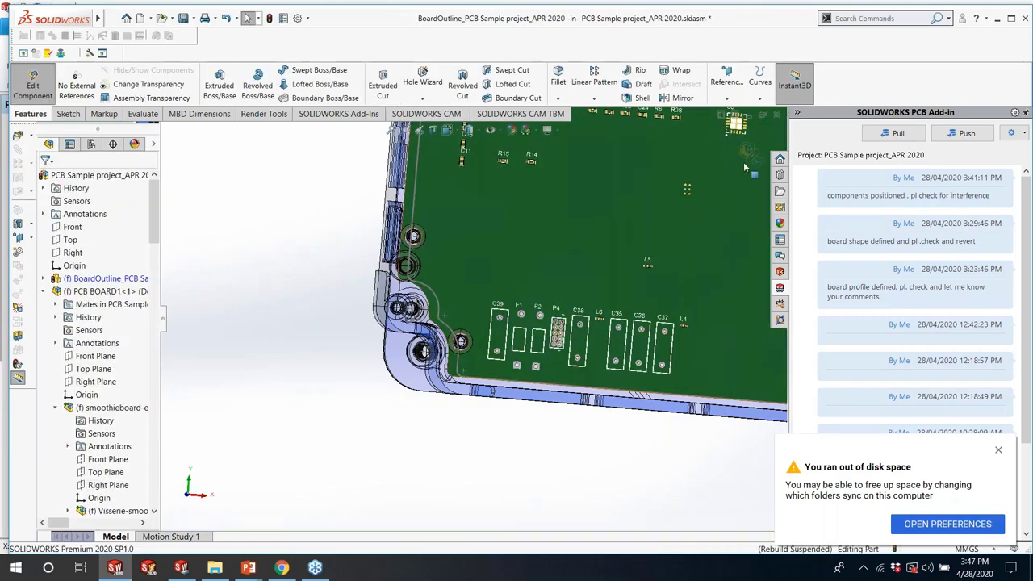
Return to the full assembly, inspect the corner screws, and snap to the Front view
click(736, 123)
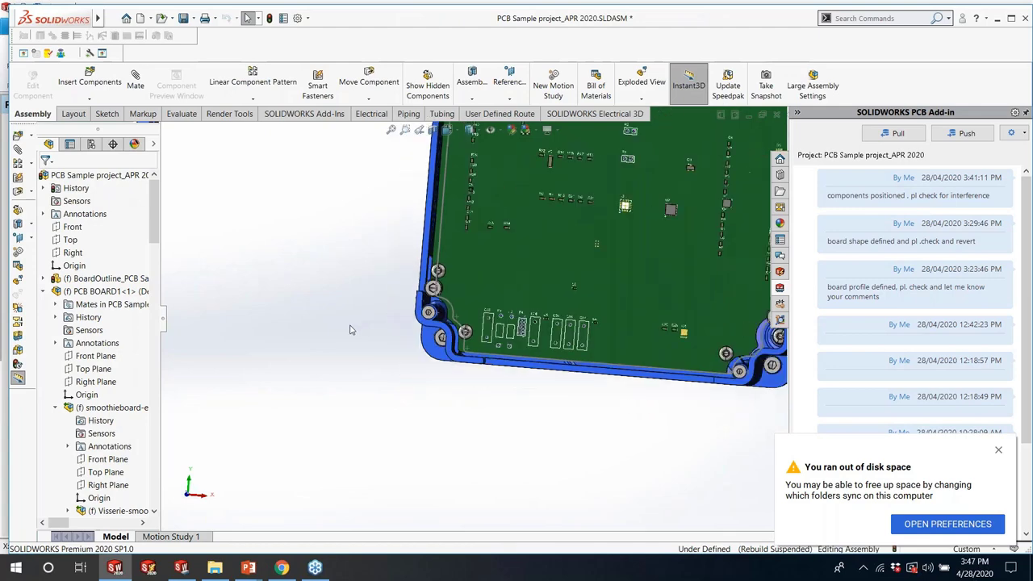
scroll(350, 329, up, 3)
middle_drag(484, 274, 526, 262)
scroll(525, 263, down, 5)
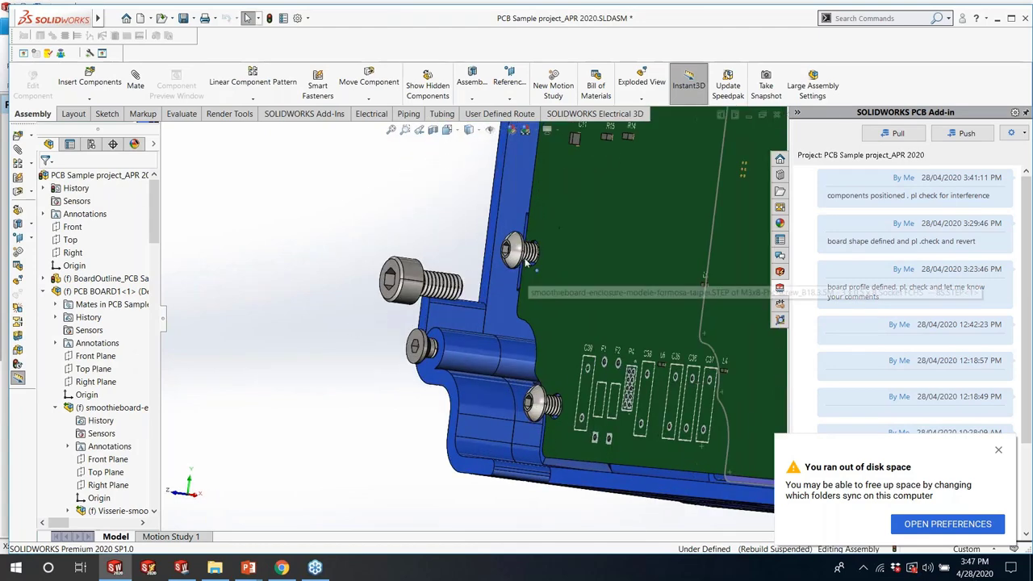
scroll(526, 262, down, 6)
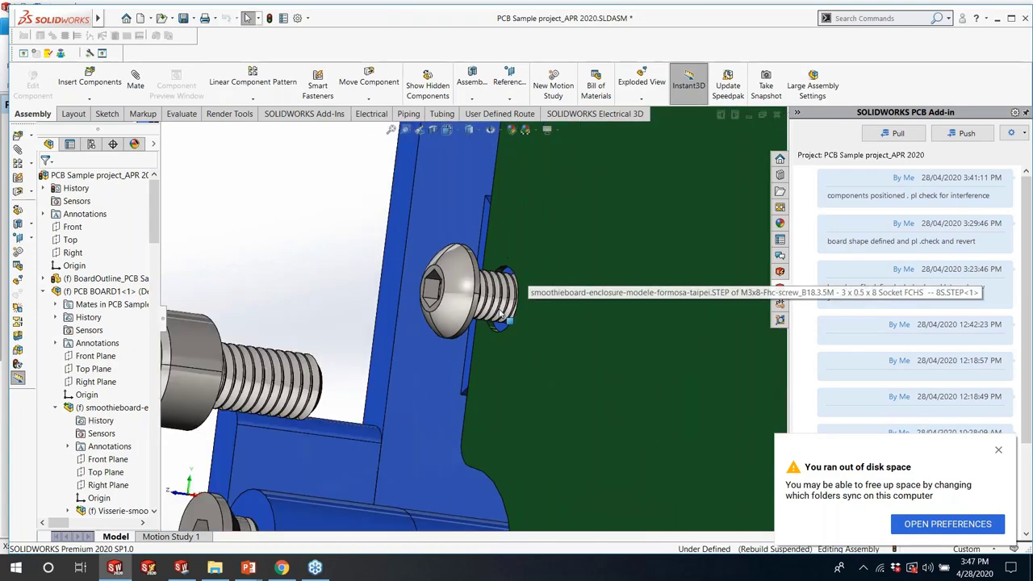
scroll(500, 313, up, 8)
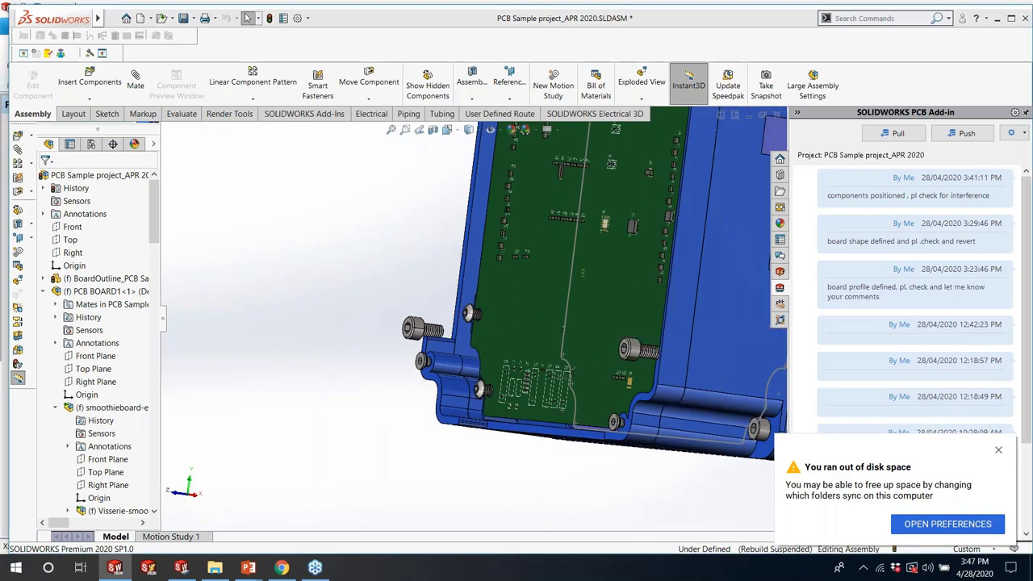
key(ctrl+1)
Save All documents, including the assembly and board outline part, and dismiss the disk-space notification
click(182, 19)
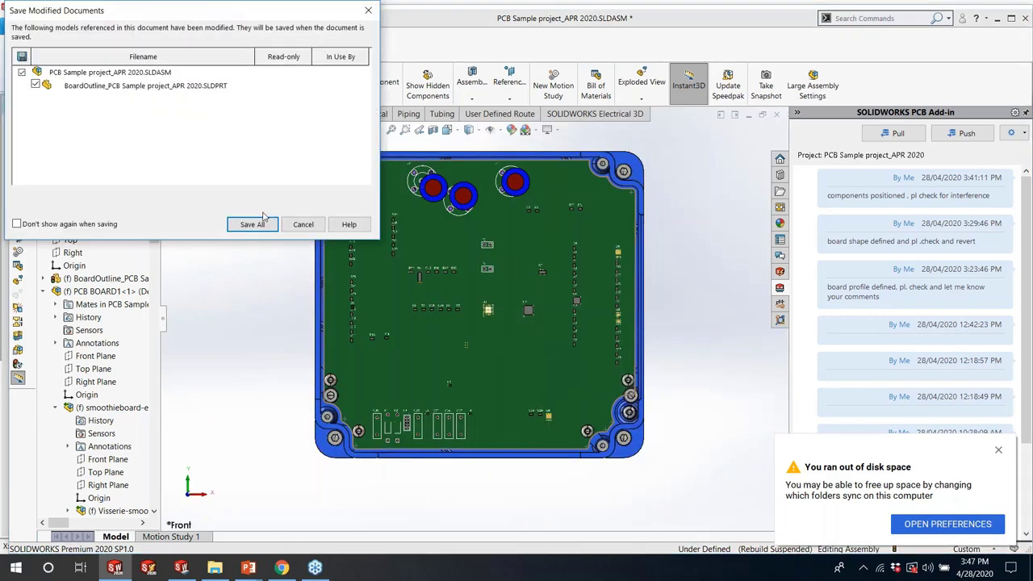
click(262, 221)
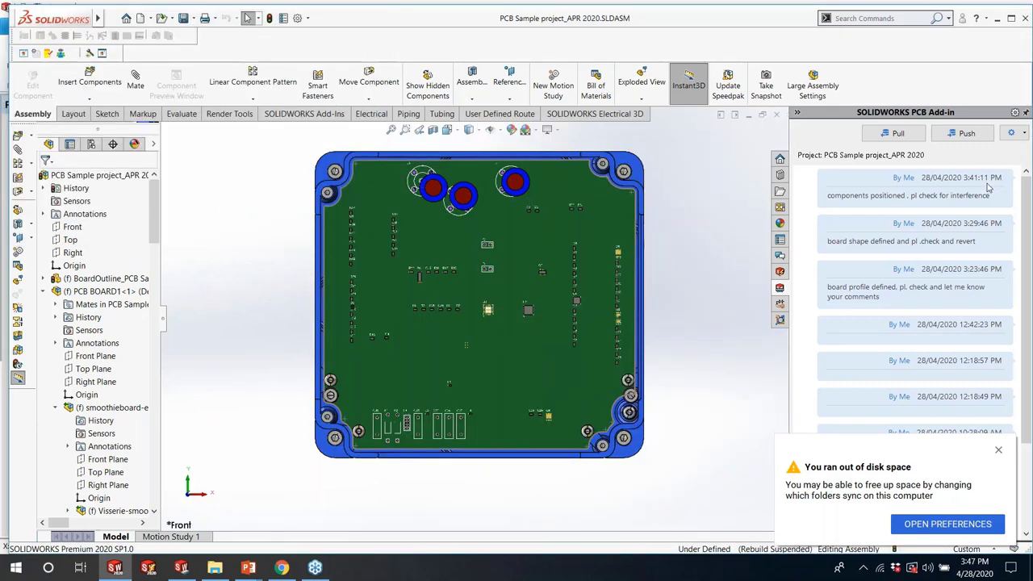
click(998, 450)
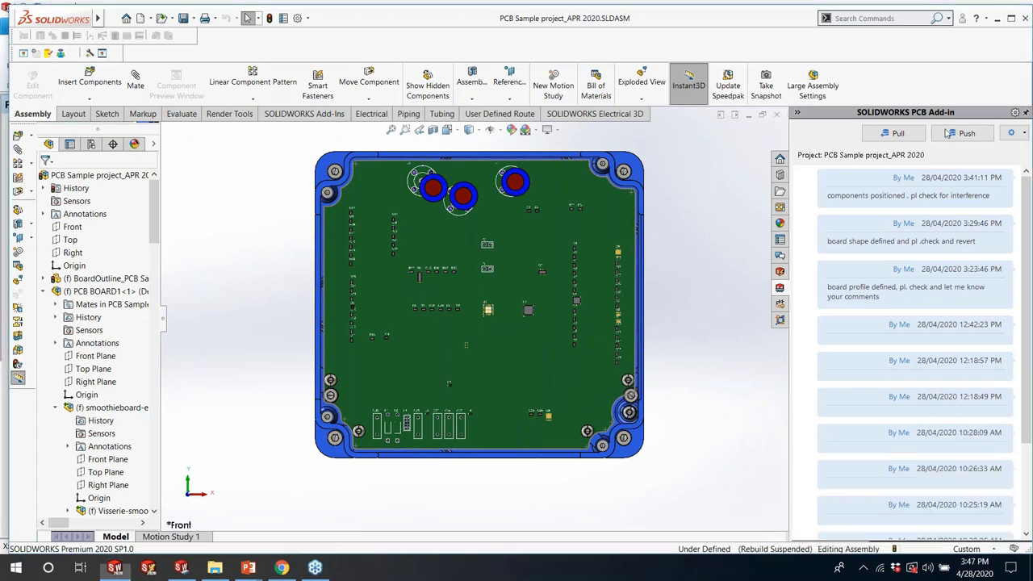
click(961, 134)
Push the design with comment 'components repositioned j1-j3 respositioned, cutouts added.u3 has been moved to bottom layer'
click(904, 226)
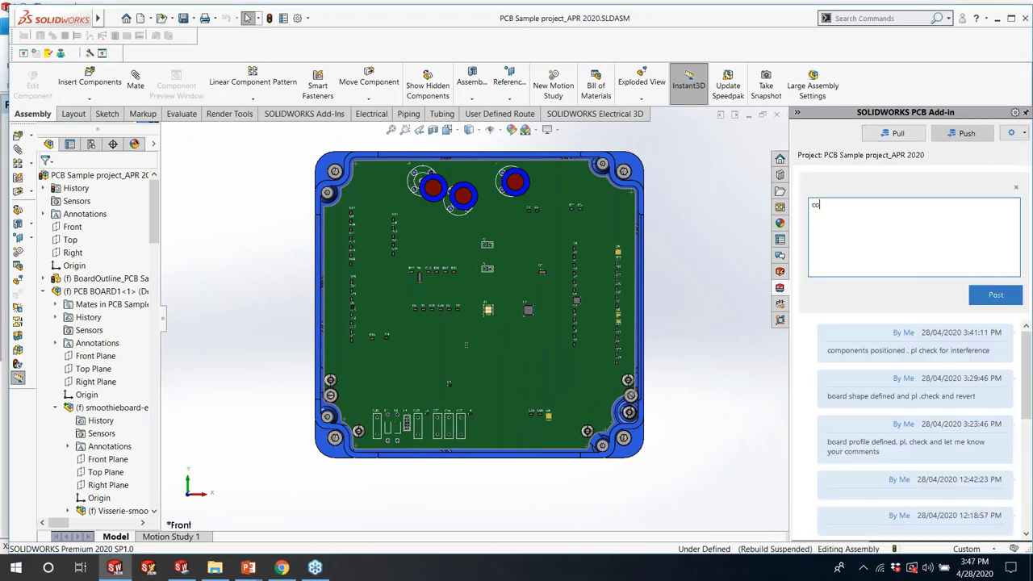
text(components repos)
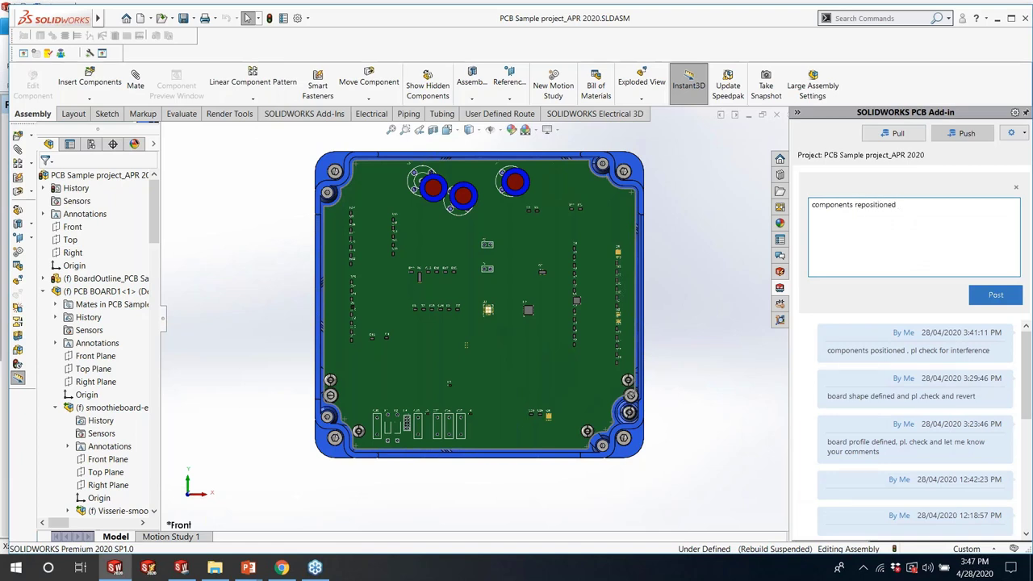
text(itioned)
scroll(427, 190, down, 5)
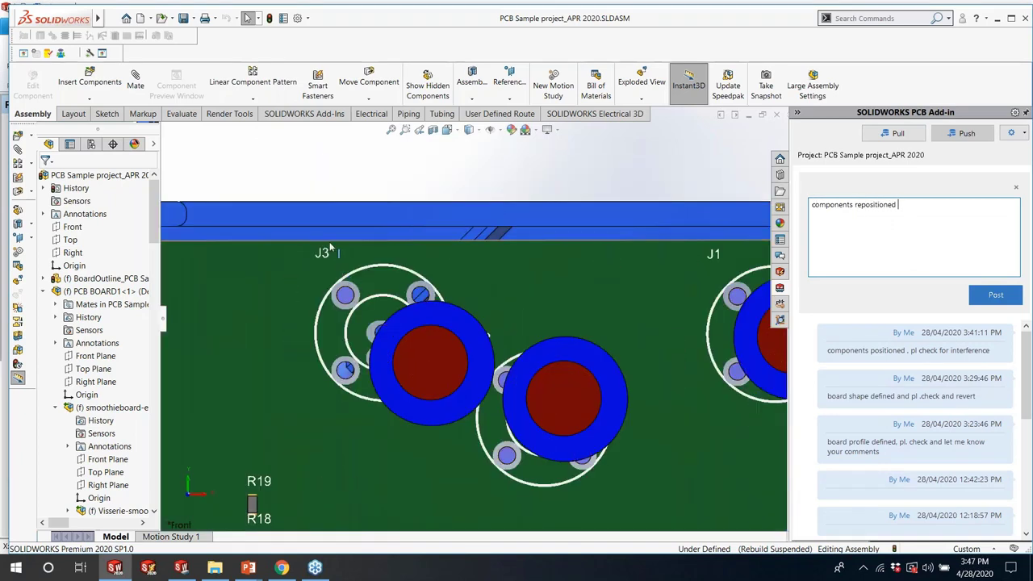
scroll(362, 203, up, 5)
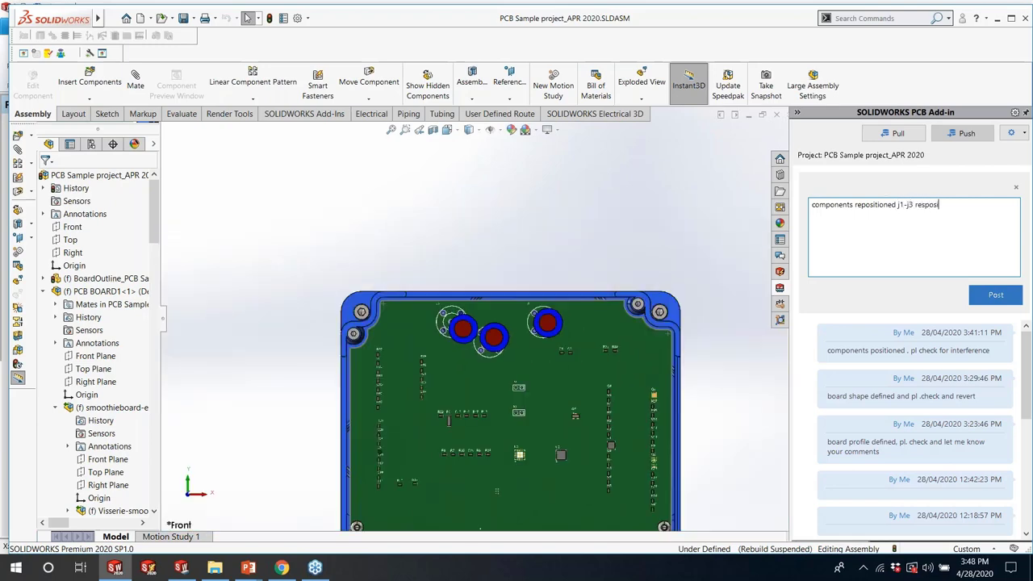
key(alt+space)
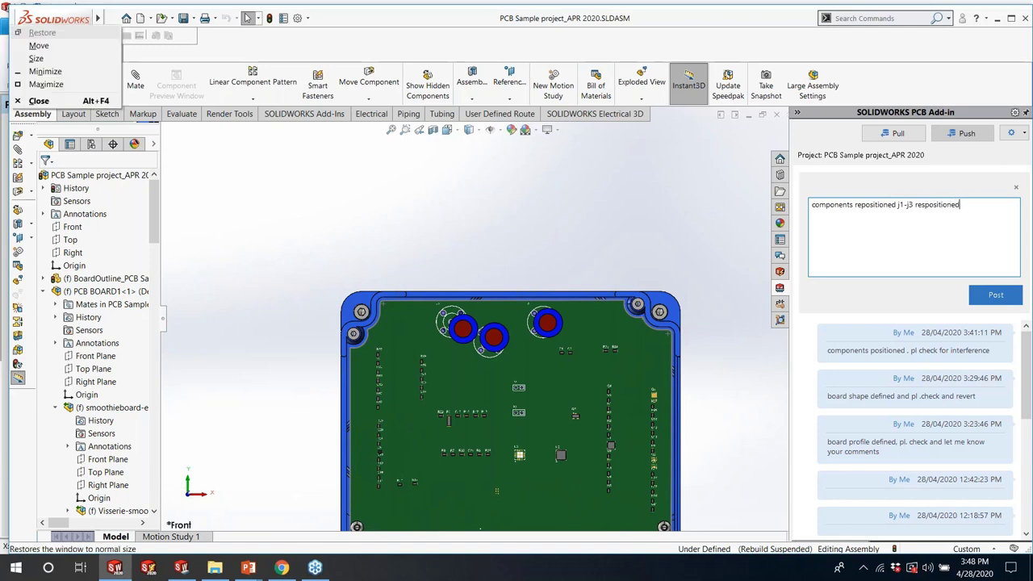
click(965, 205)
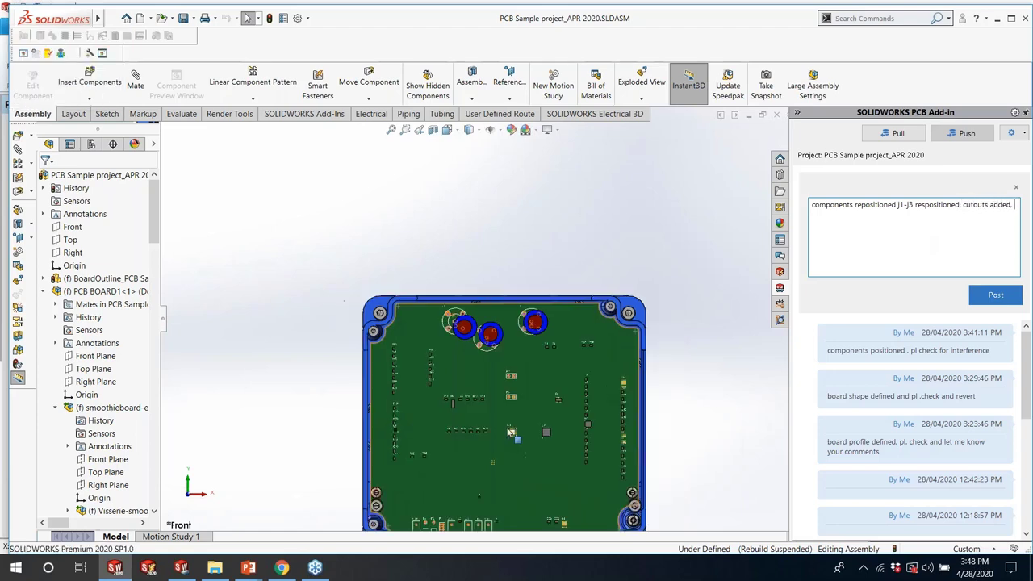
scroll(530, 491, down, 6)
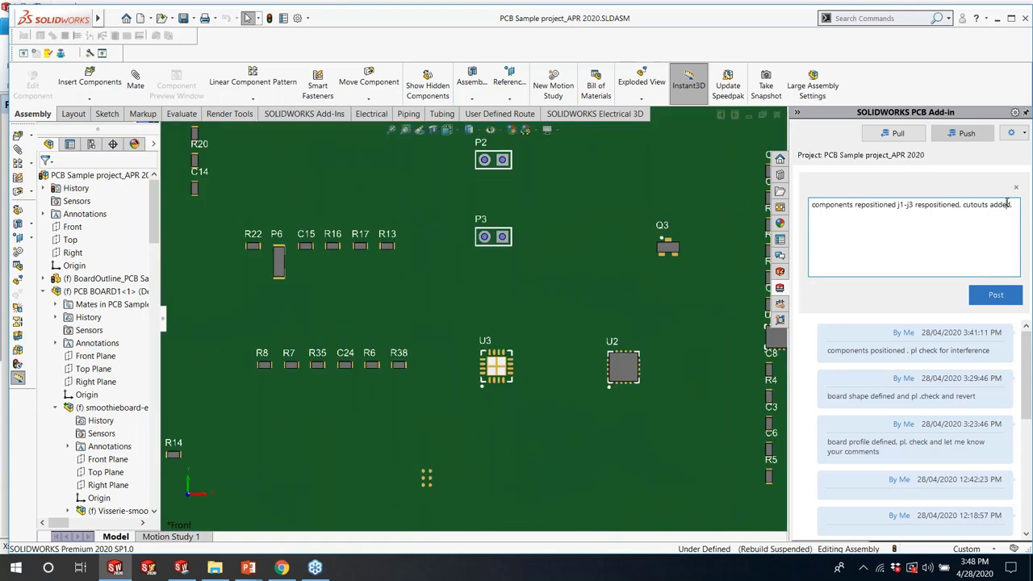
text(u3 has been)
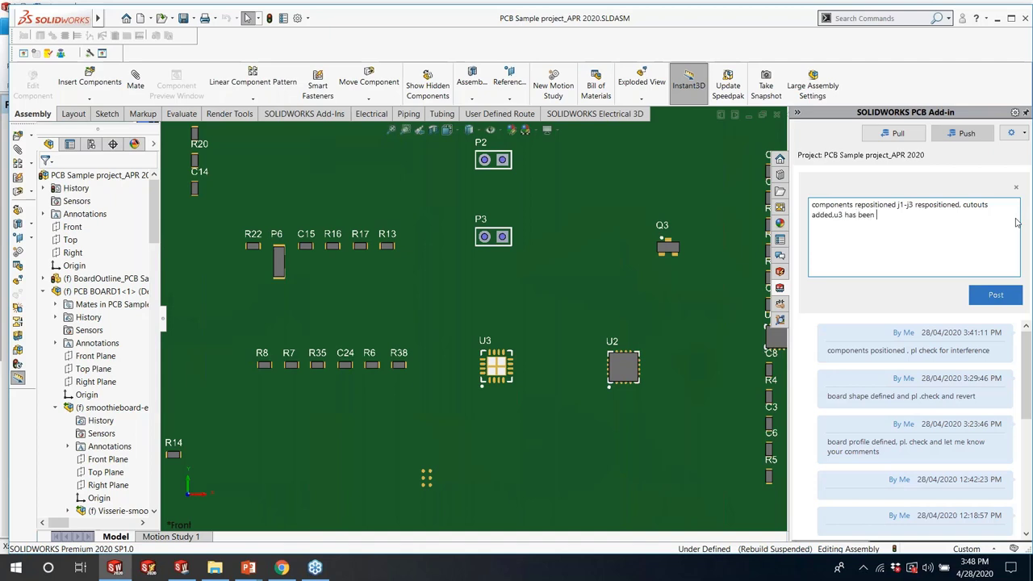
text( moved to bottom layer)
click(999, 298)
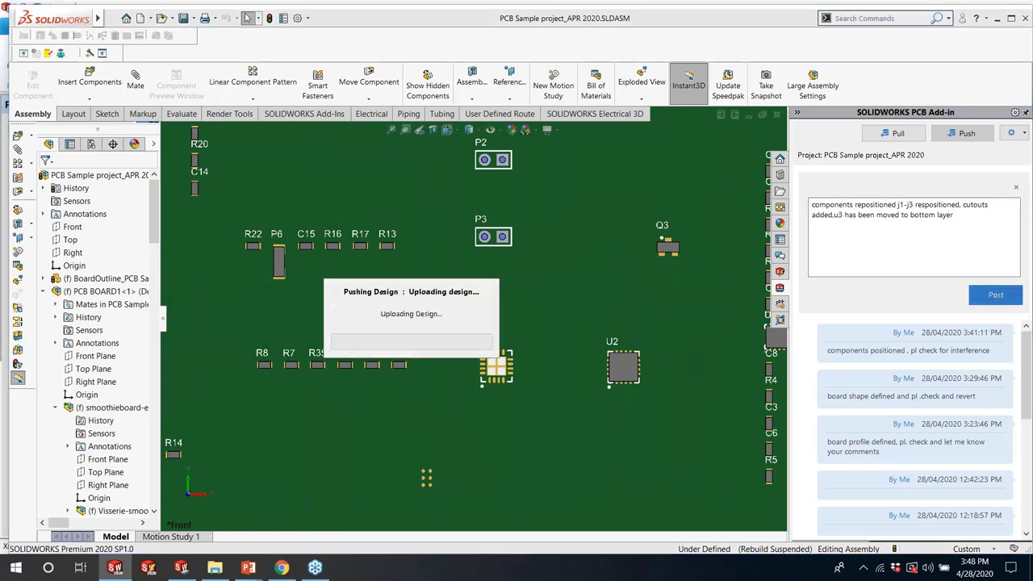
In the PCB design, review the incoming changes and preview the J3, J2 and J1 placement updates
click(181, 568)
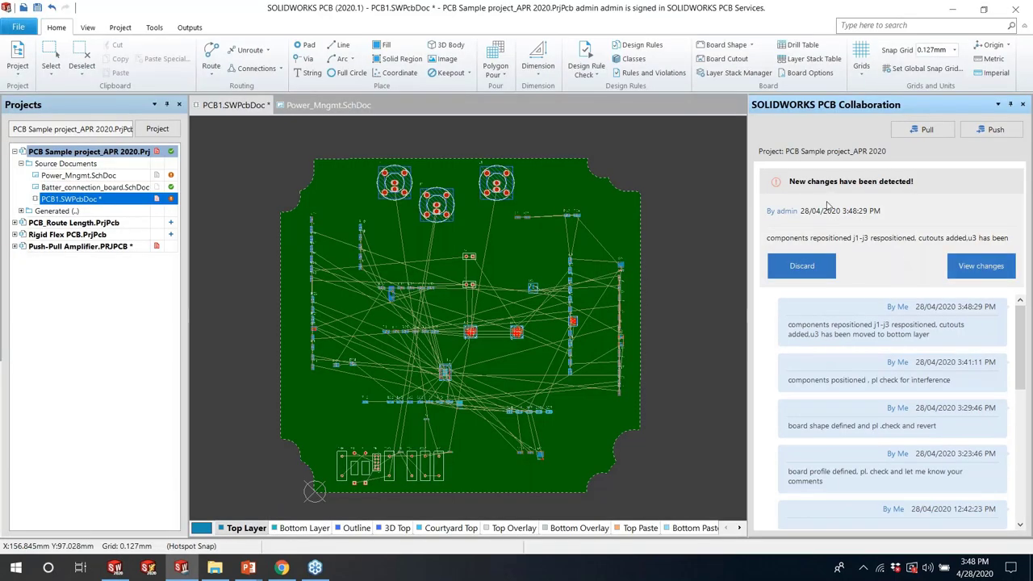
click(980, 267)
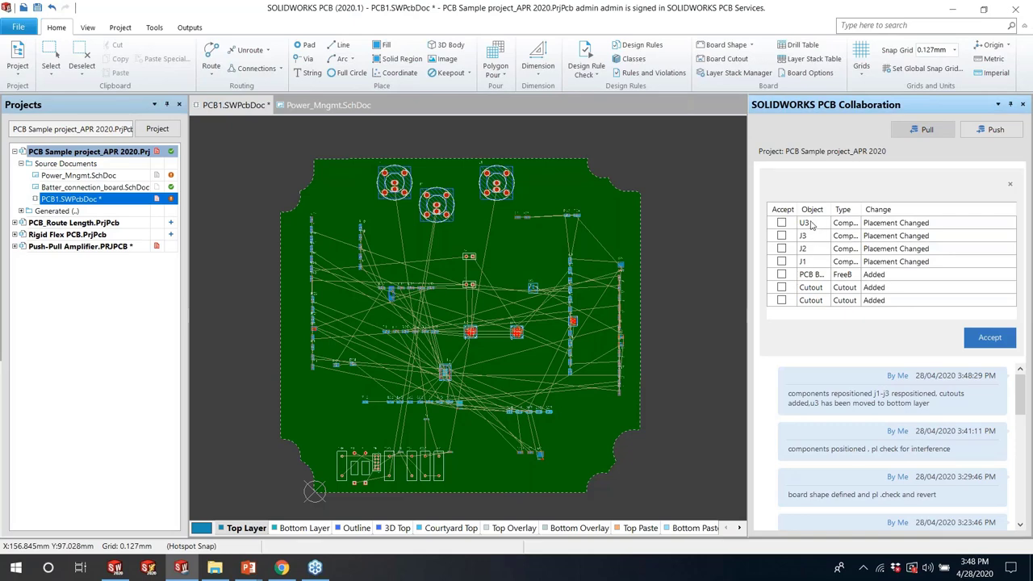
scroll(423, 223, down, 2)
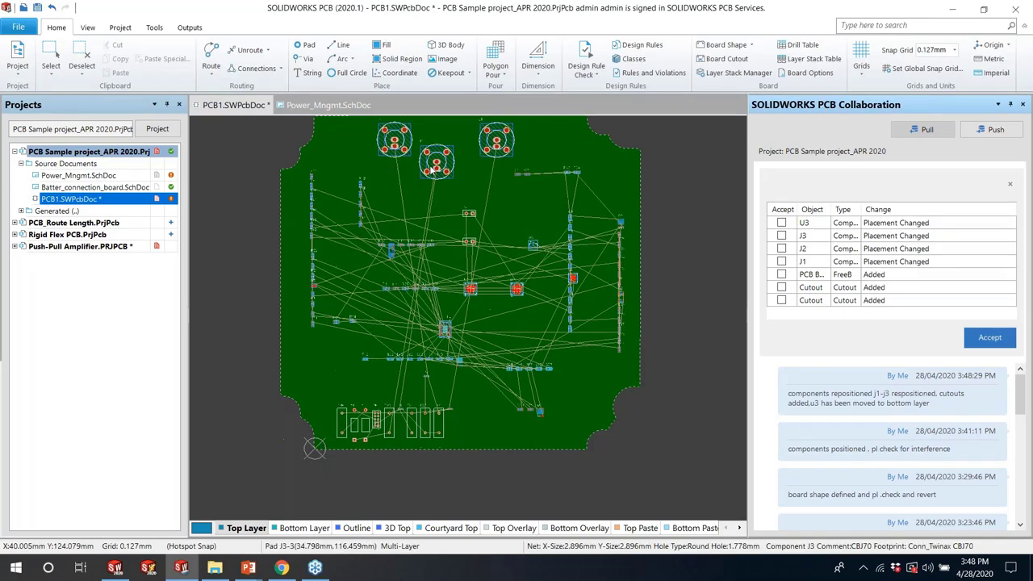
ctrl+scroll(425, 152, up, 5)
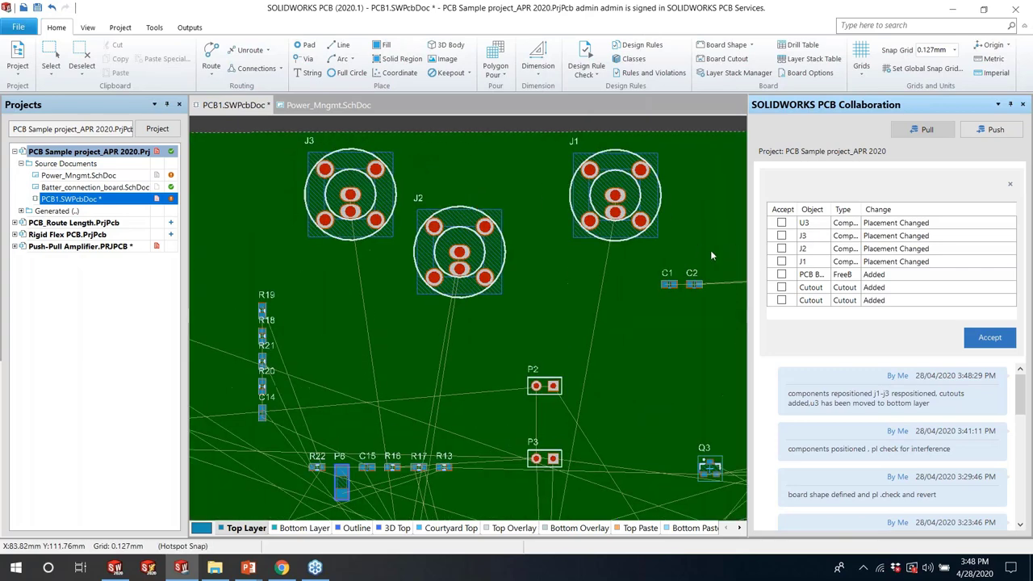
click(814, 236)
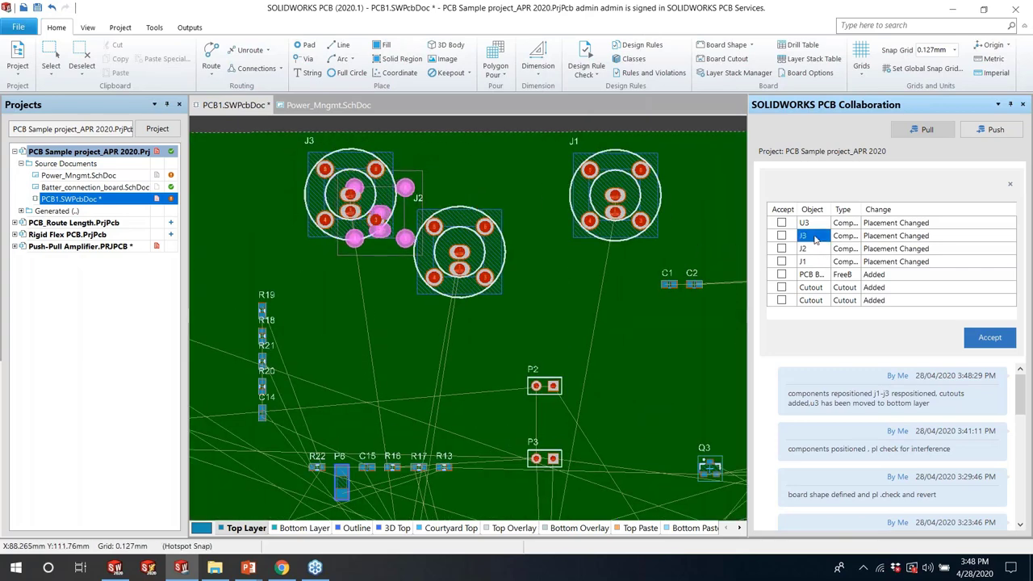
click(817, 250)
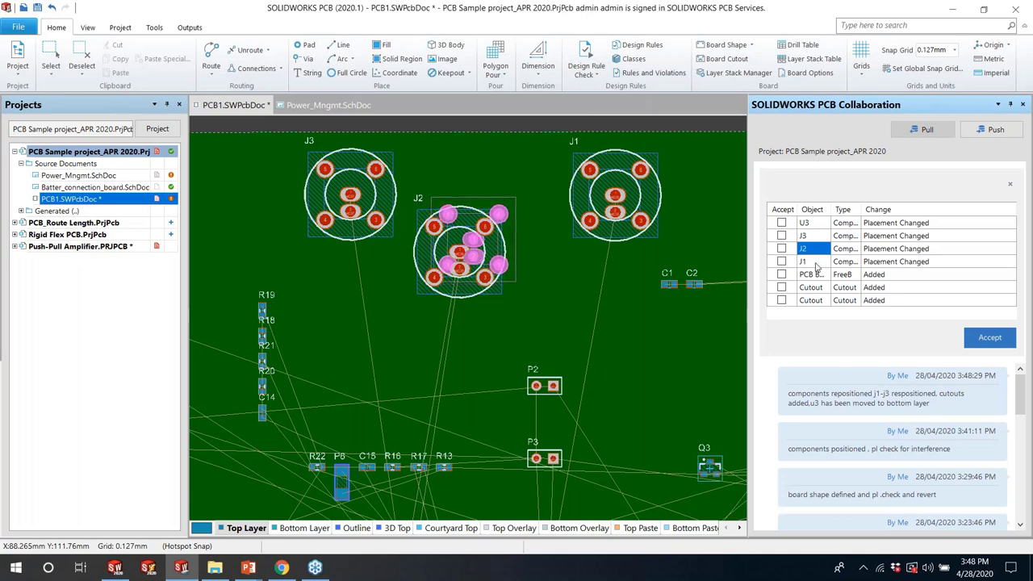
click(816, 264)
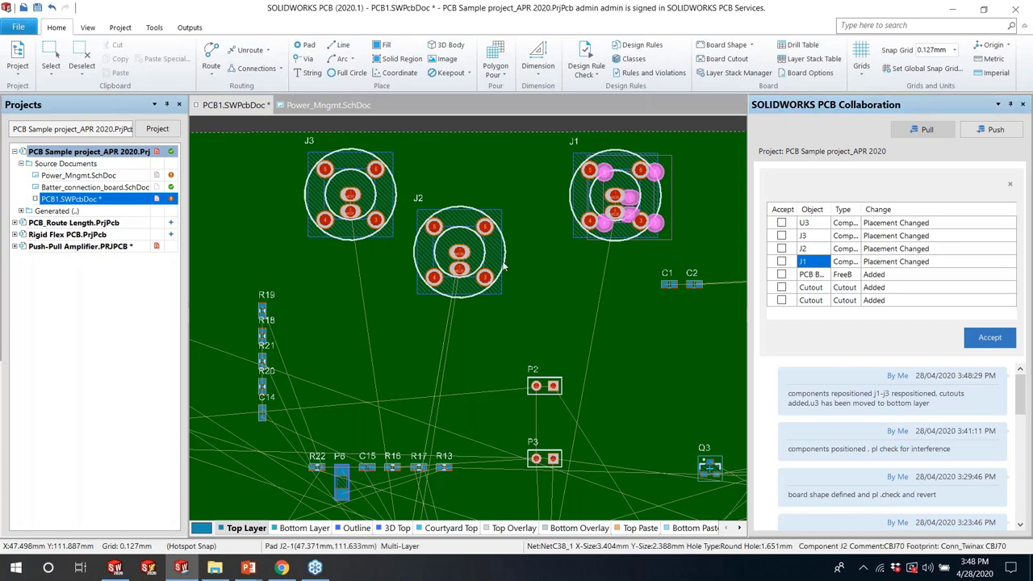
Fit the board in view, tick every incoming change and accept them all
key(ctrl+Page_Down)
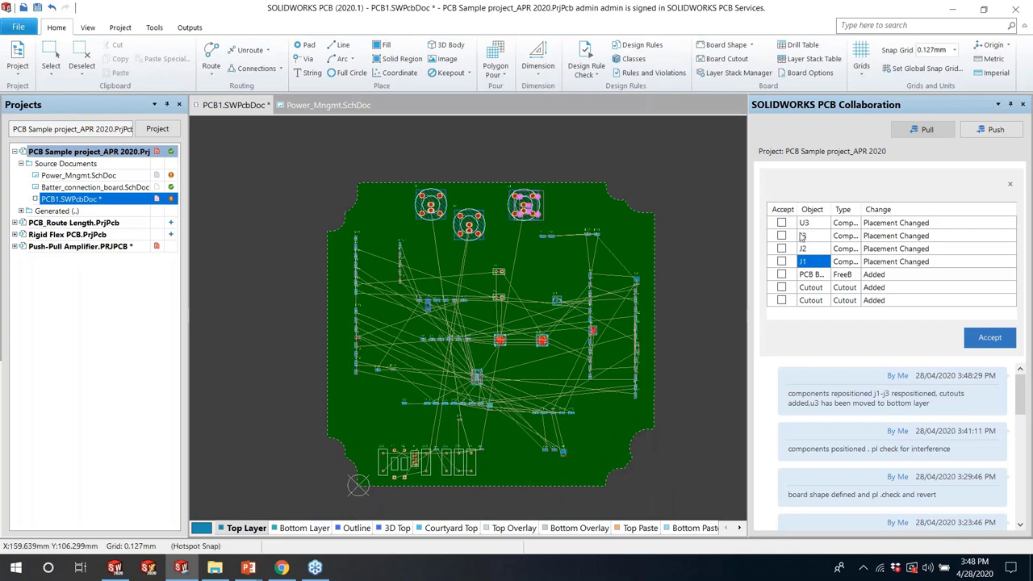
right_click(802, 234)
click(824, 239)
click(987, 341)
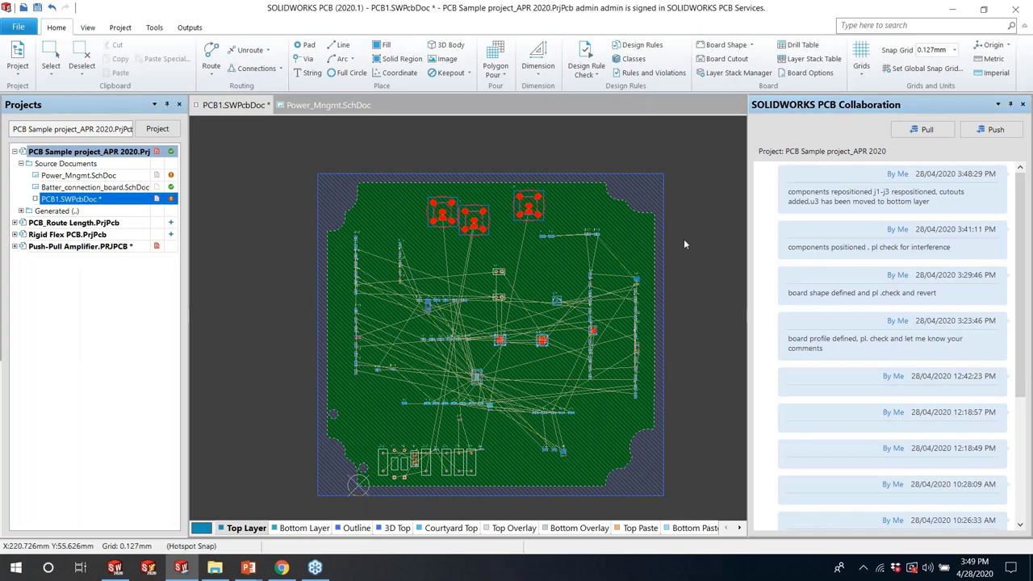
Switch the board to 3D and zoom around it to show the red enclosure
key(3)
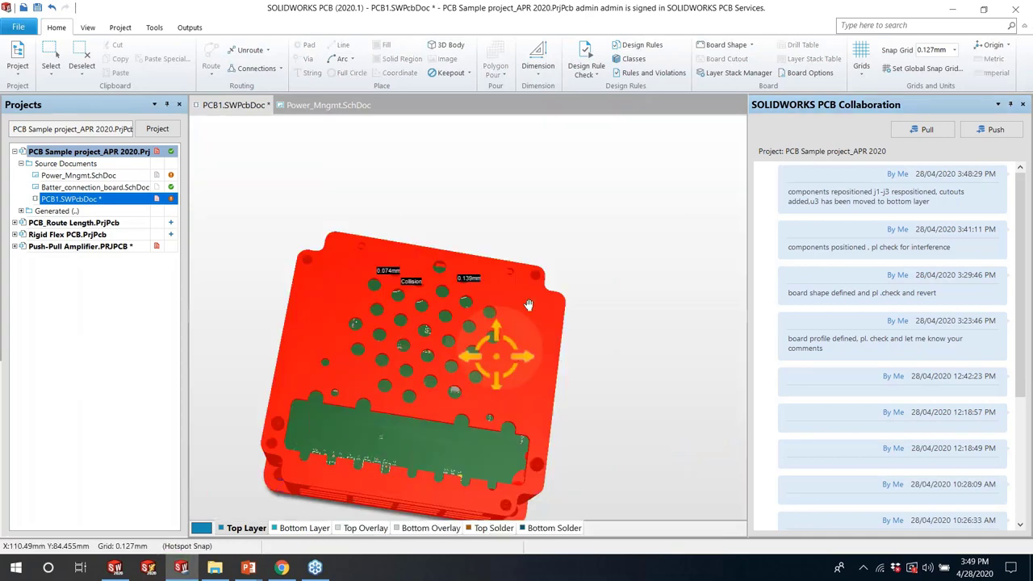
mouse_move(484, 280)
shift+right_down()
mouse_move(484, 290)
mouse_move(490, 161)
mouse_move(485, 291)
shift+right_up()
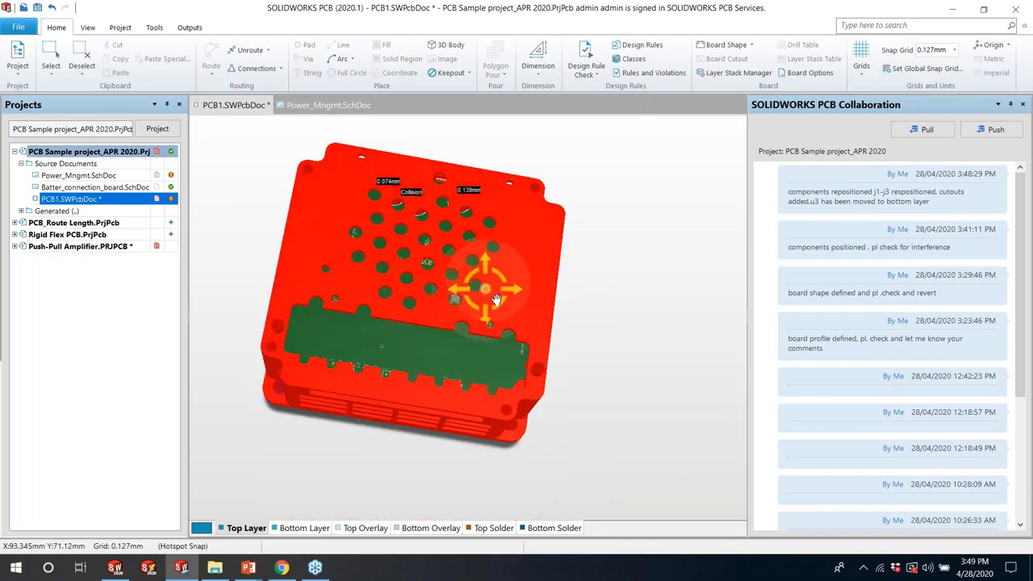
ctrl+scroll(404, 197, up, 5)
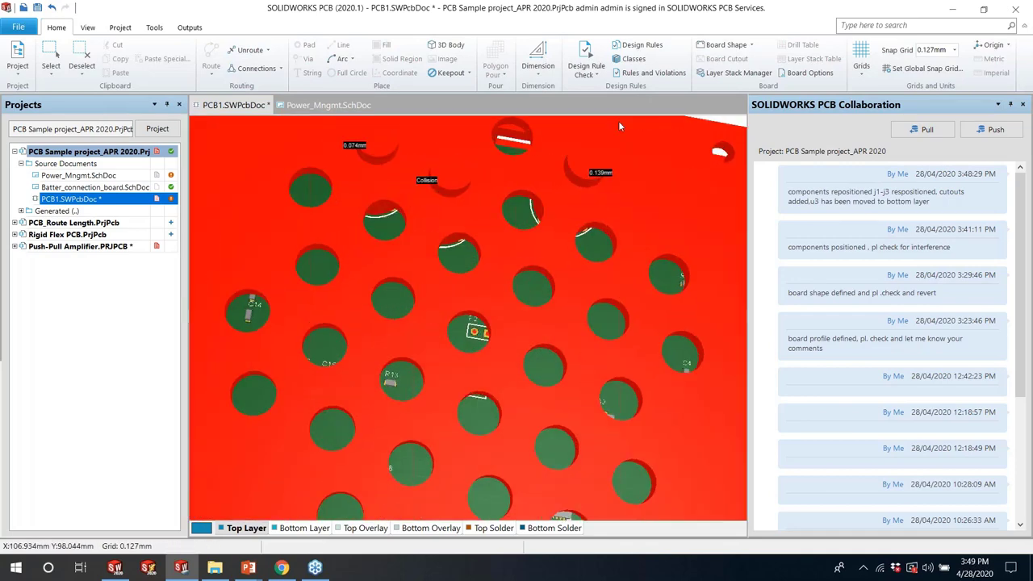
ctrl+scroll(455, 225, down, 5)
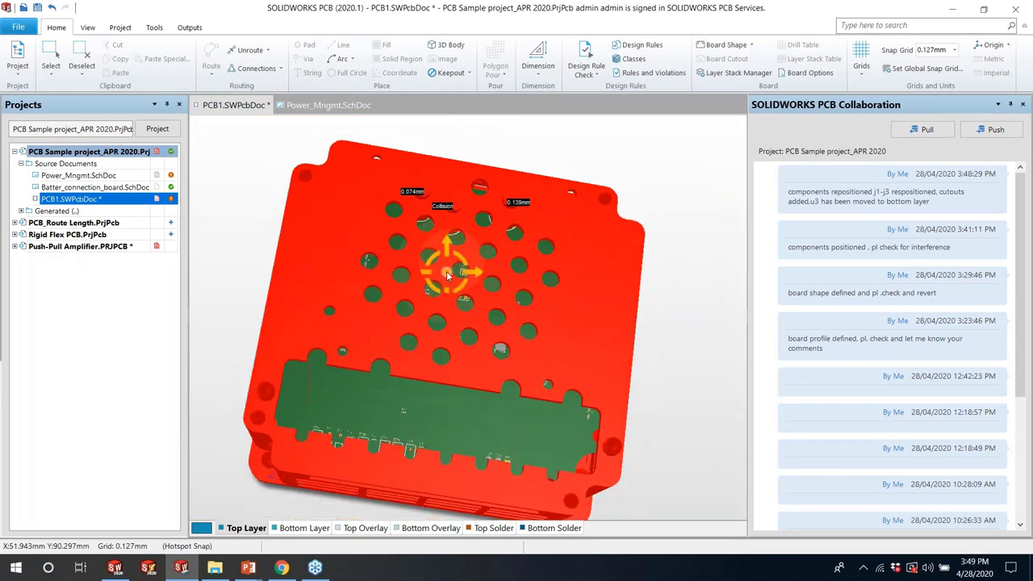
mouse_move(444, 272)
shift+right_down()
mouse_move(440, 255)
mouse_move(429, 273)
shift+right_up()
ctrl+scroll(419, 234, up, 4)
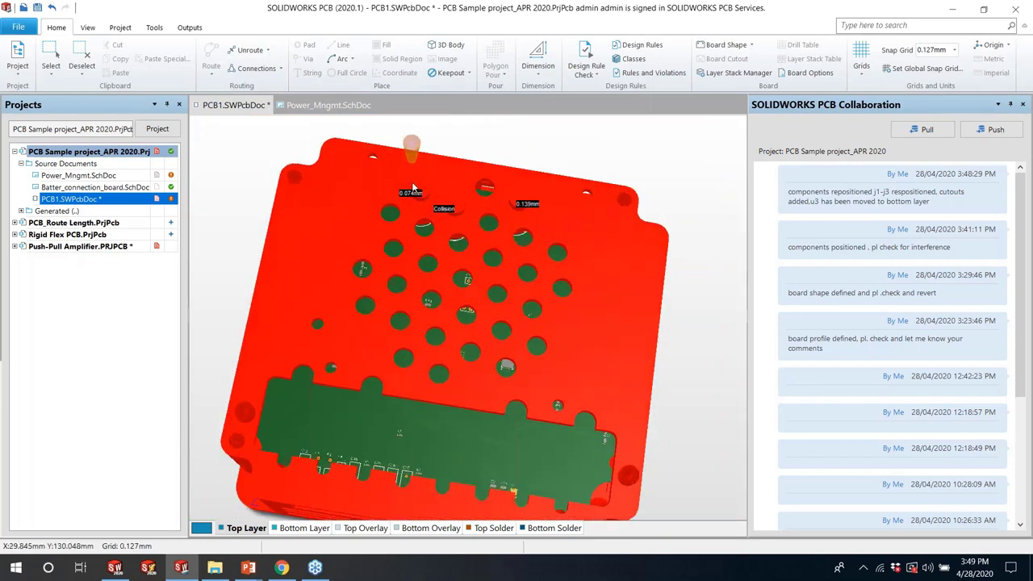
ctrl+scroll(421, 208, up, 2)
ctrl+scroll(434, 198, up, 3)
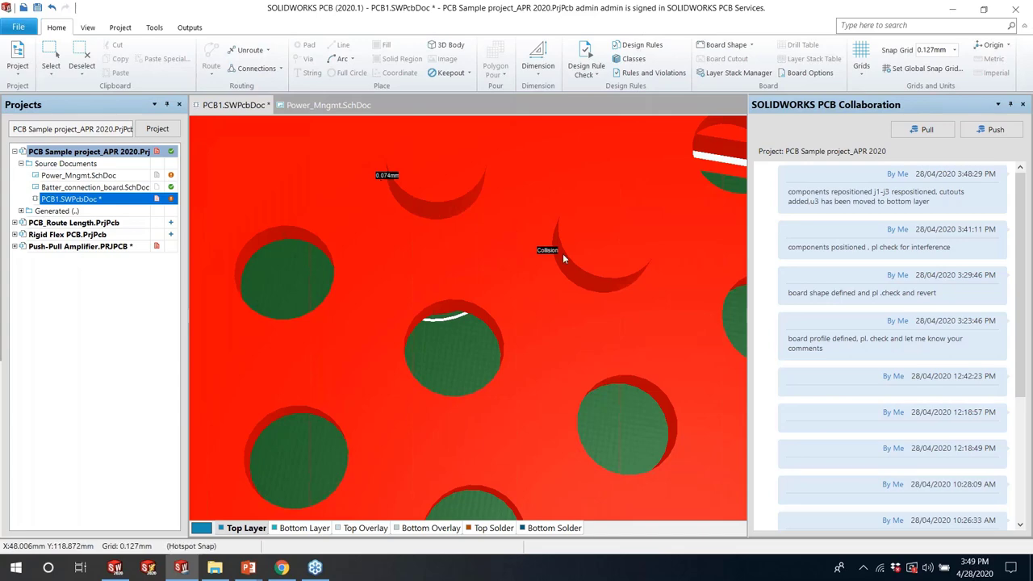
ctrl+scroll(449, 259, down, 5)
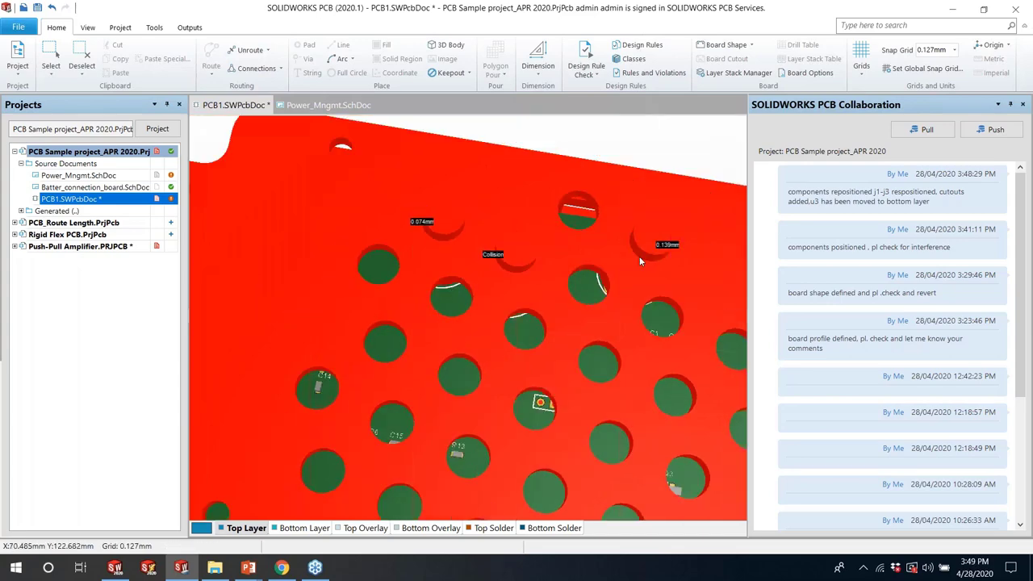
ctrl+scroll(658, 254, up, 5)
ctrl+scroll(504, 229, down, 6)
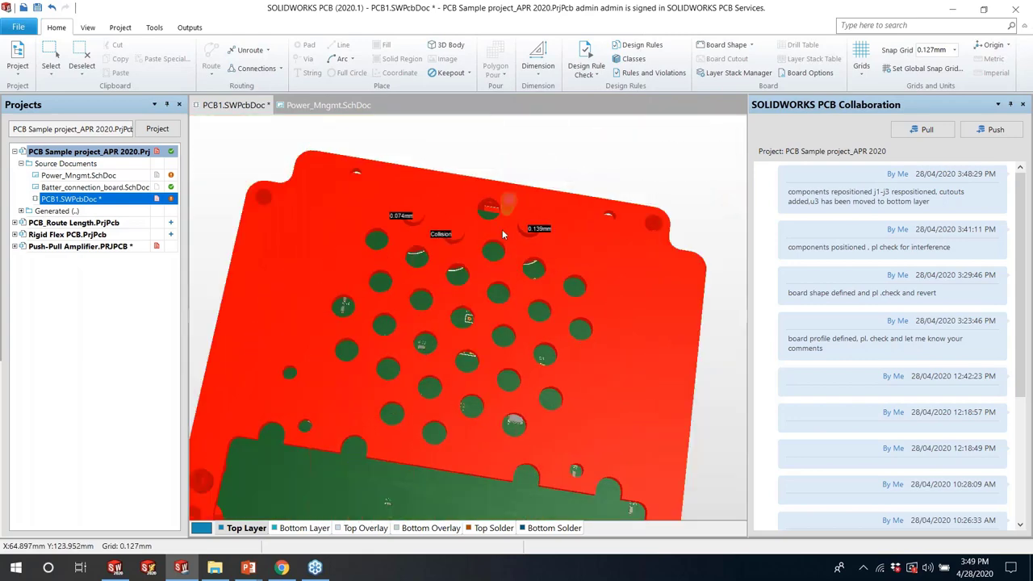
ctrl+scroll(501, 229, down, 3)
Tilt the board to inspect the 0.074mm and 0.139mm collision markers from the side
shift+right_drag(501, 228, 468, 358)
ctrl+scroll(498, 267, up, 6)
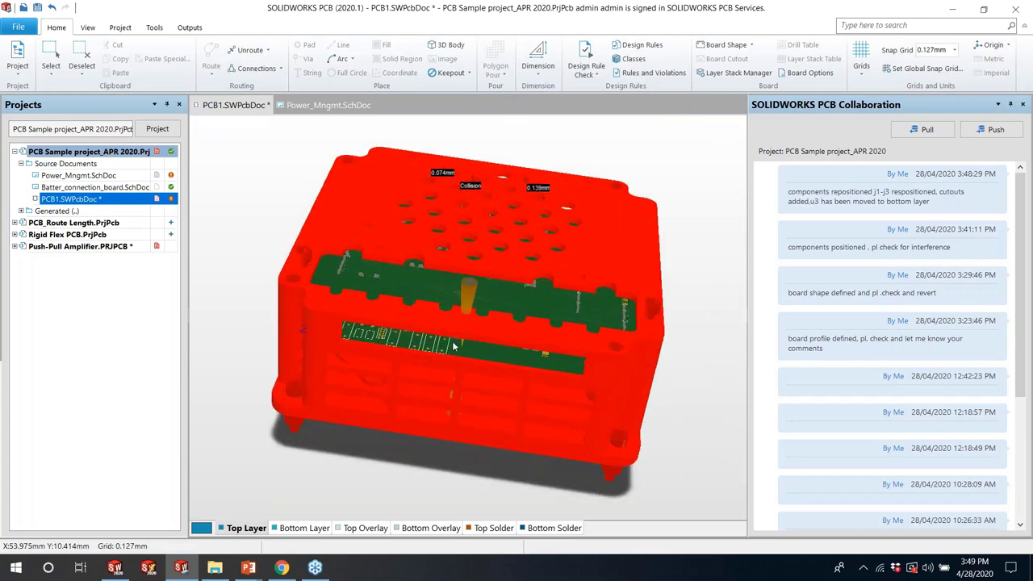
shift+right_drag(498, 266, 485, 316)
ctrl+scroll(485, 316, down, 8)
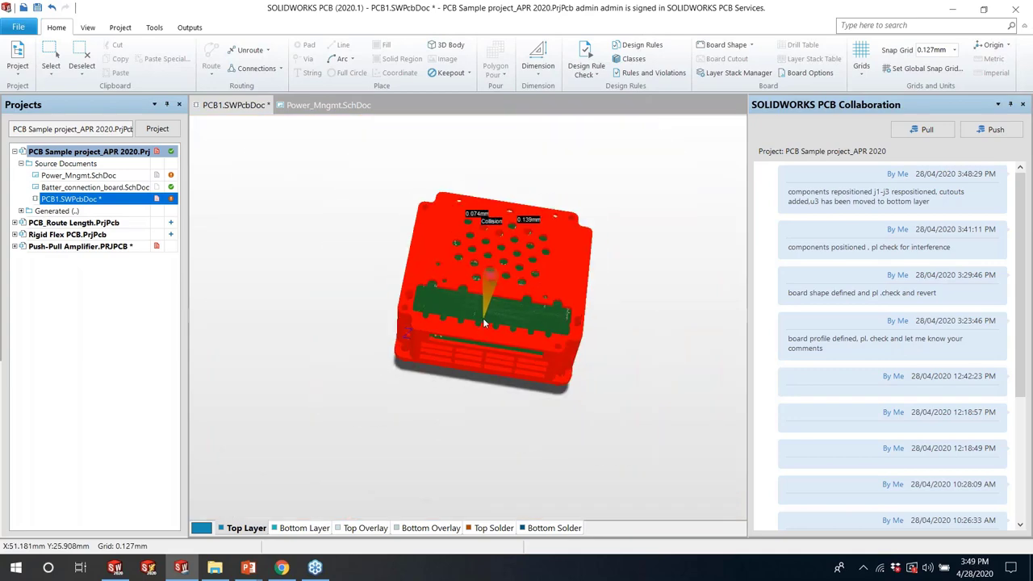
ctrl+scroll(511, 260, up, 3)
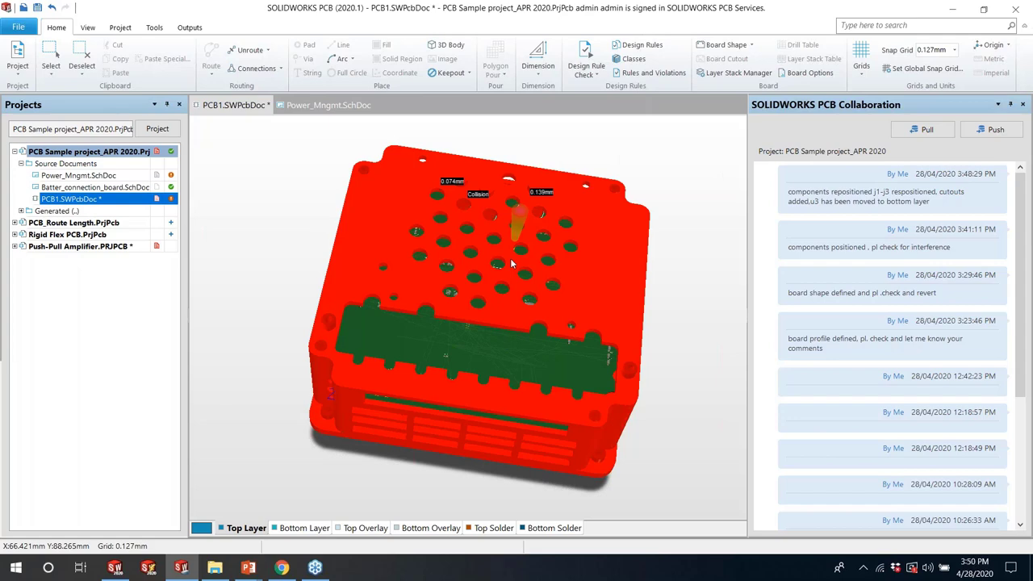
key(2)
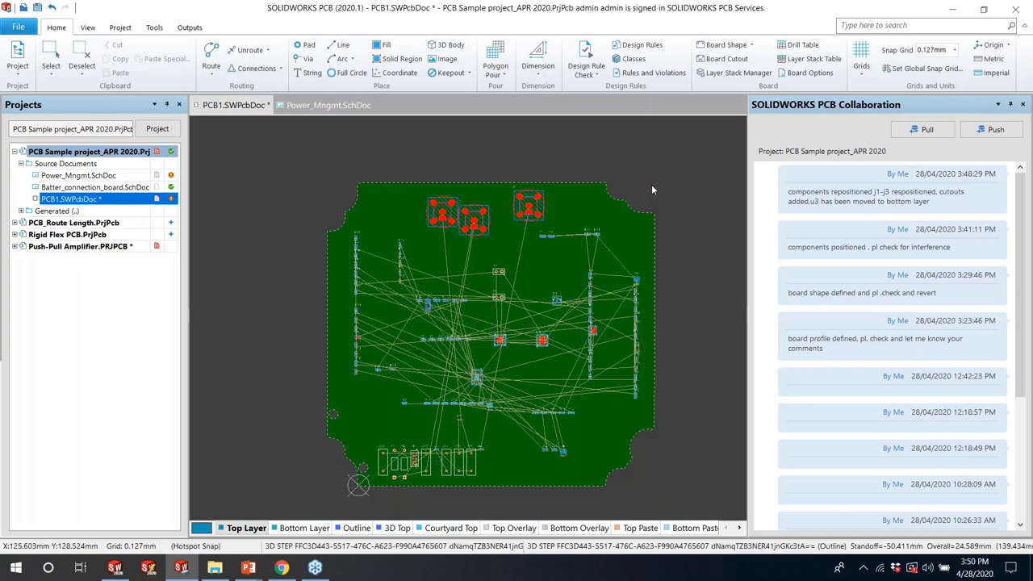
double_click(652, 189)
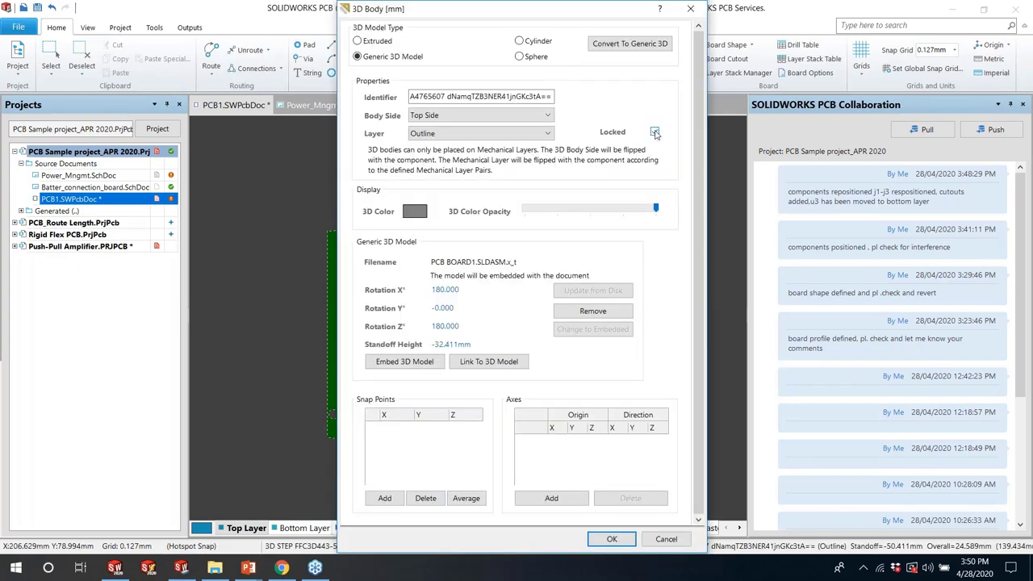
drag(376, 9, 374, 26)
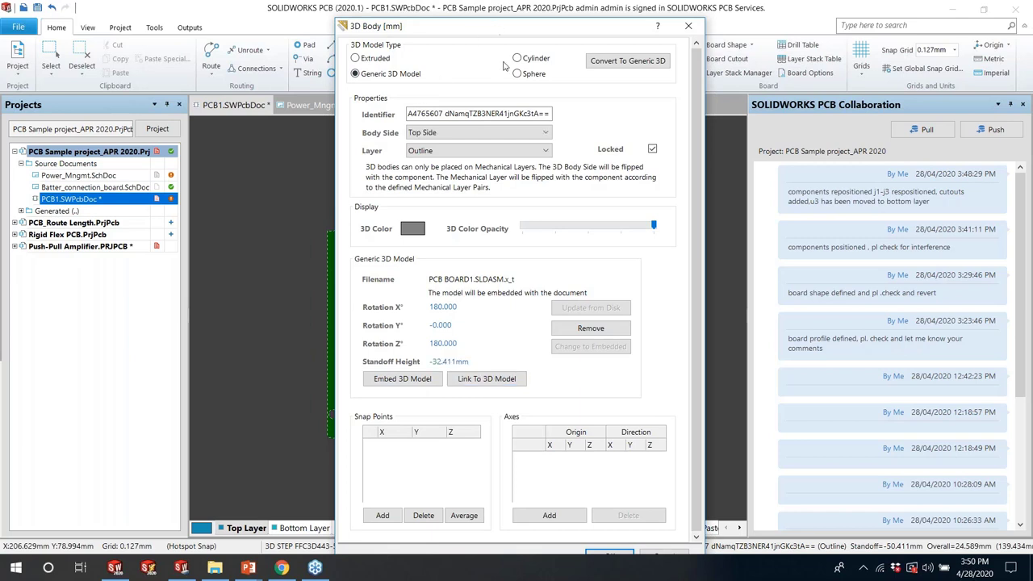
click(615, 553)
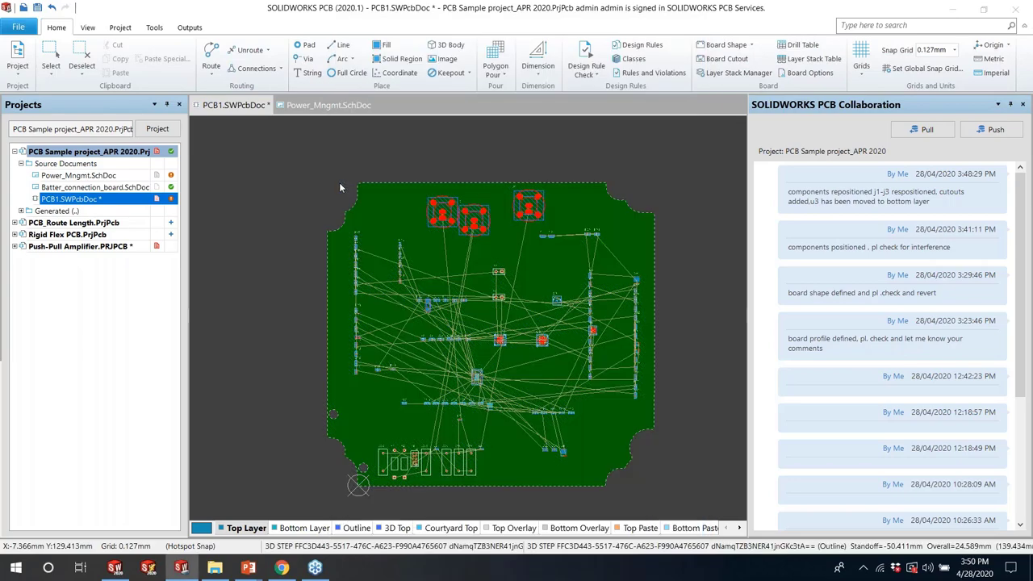
double_click(339, 182)
Uncheck Locked on the board's 3D body and confirm
click(655, 131)
click(611, 536)
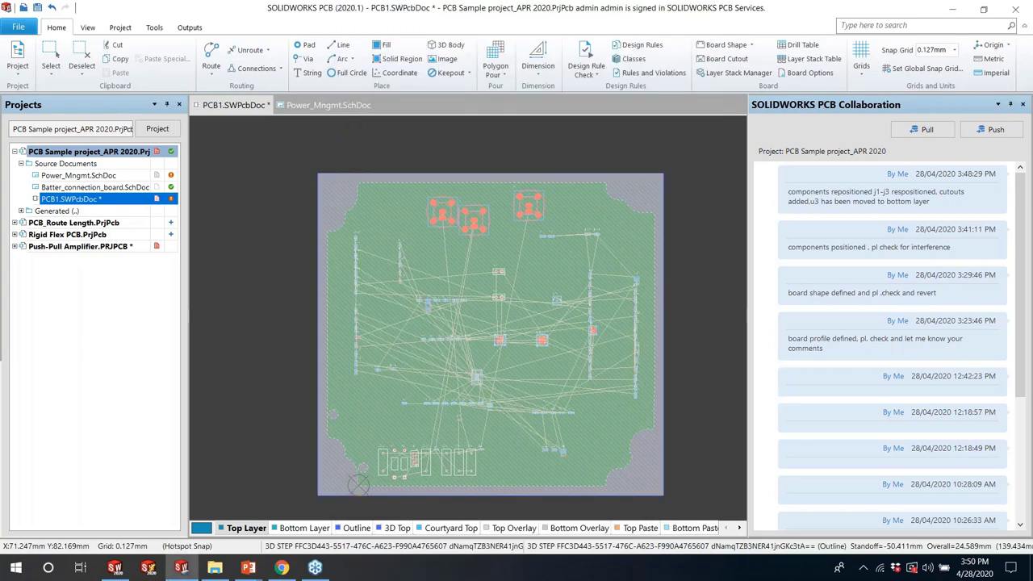
ctrl+scroll(493, 237, up, 3)
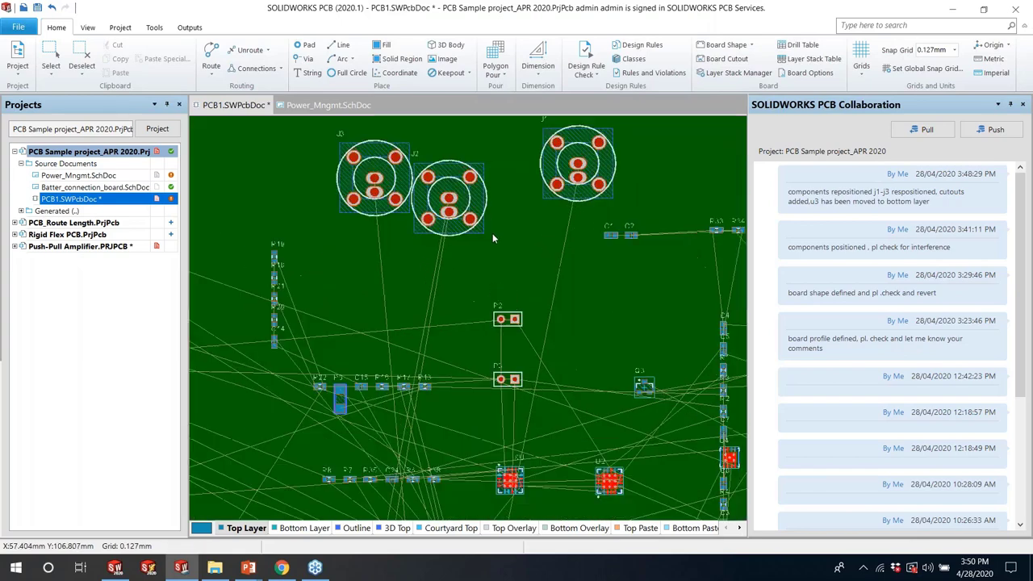
Try Interactive Routing from the context menu, then open the PCB Rules and Constraints Editor
right_click(509, 193)
click(565, 219)
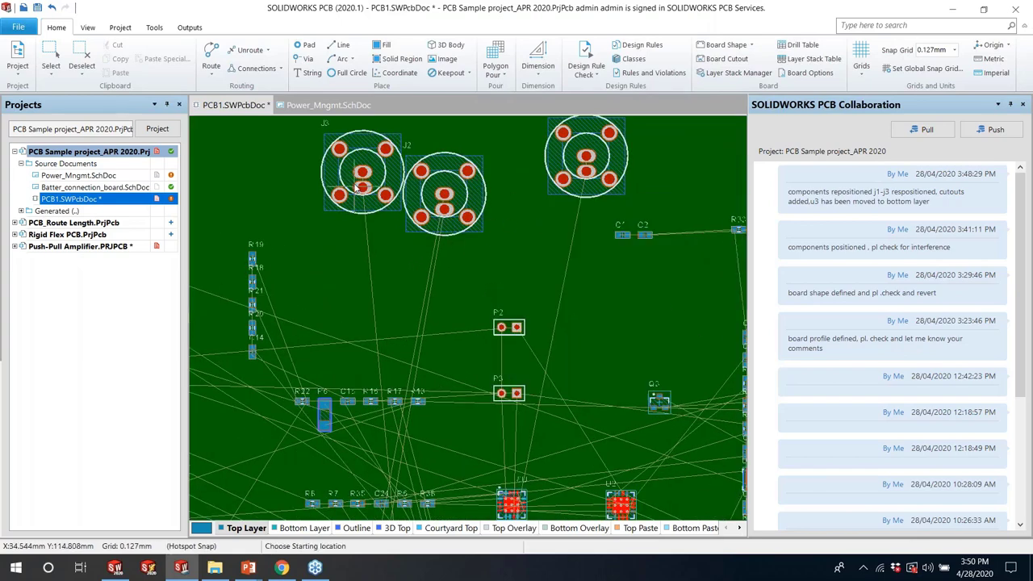
right_click(507, 234)
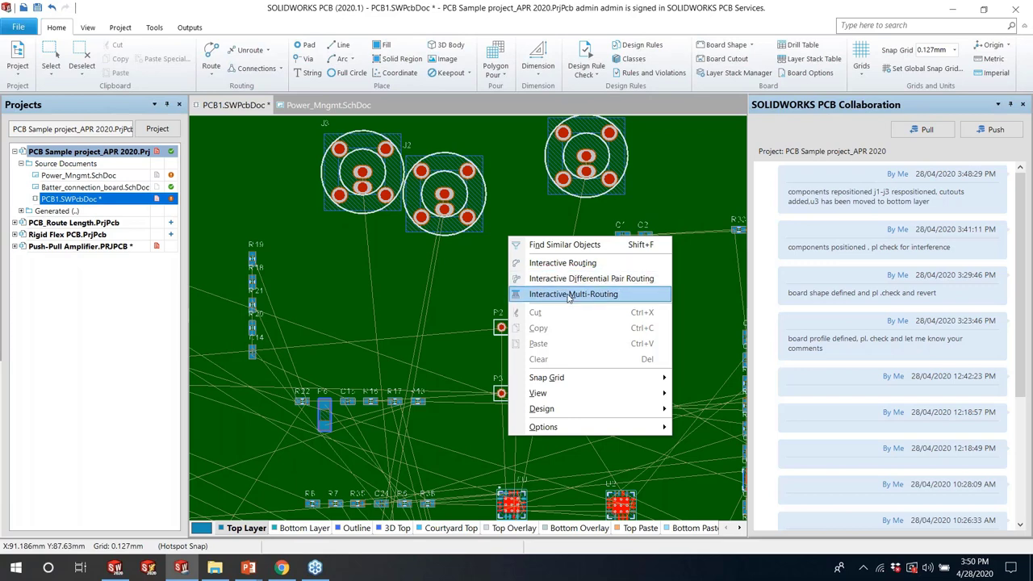
click(569, 294)
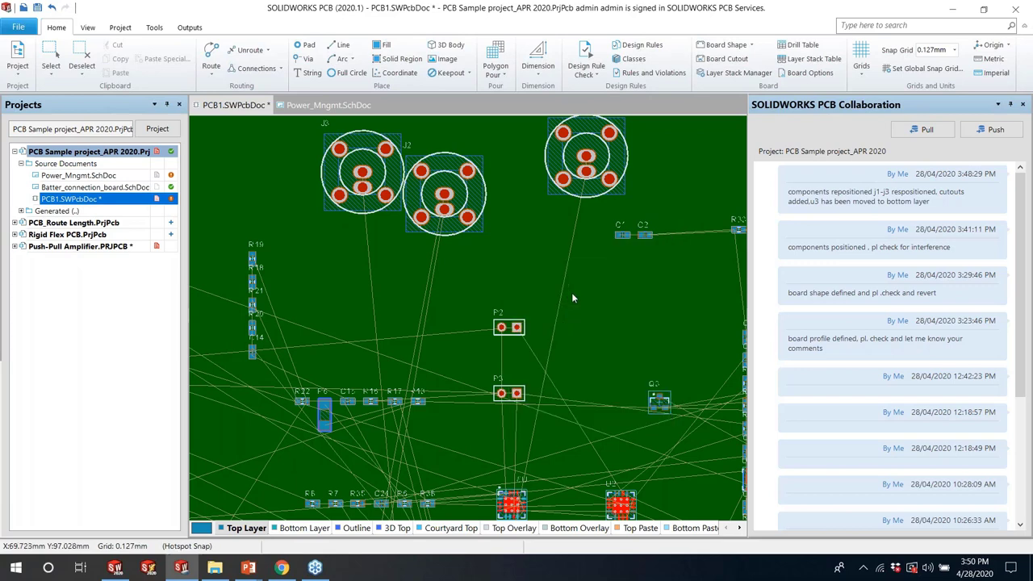
click(641, 47)
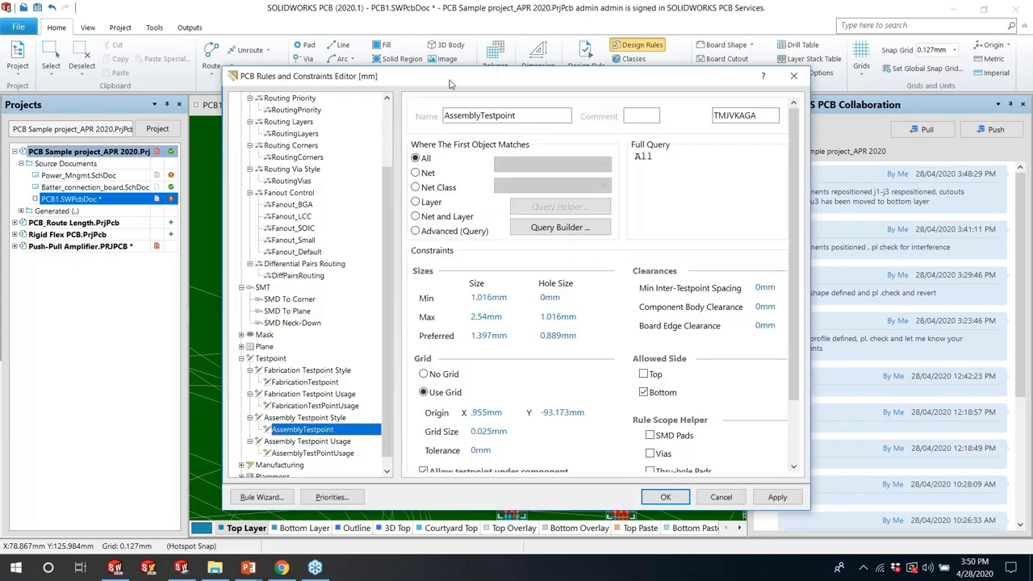
drag(488, 74, 527, 63)
scroll(285, 134, up, 3)
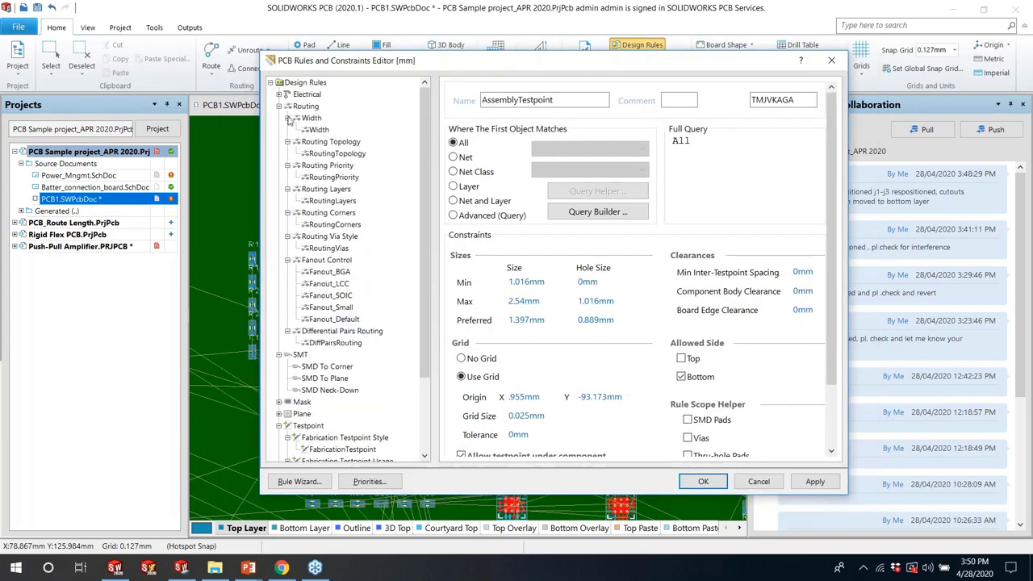
Collapse the Routing groups and review the Electrical Clearance, Short-Circuit and Un-Routed Net rules
click(286, 118)
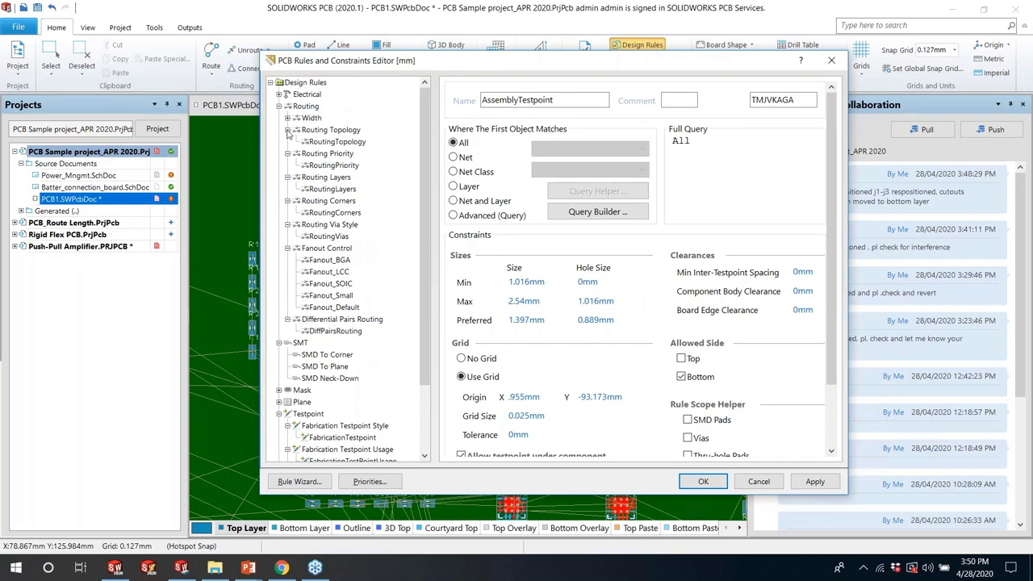
click(287, 130)
click(287, 141)
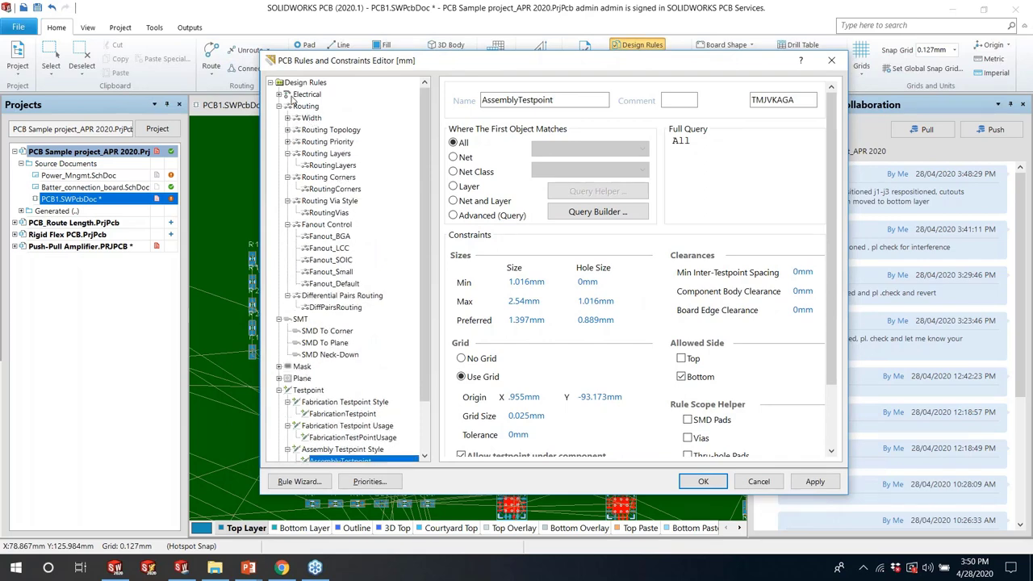
double_click(302, 94)
click(317, 106)
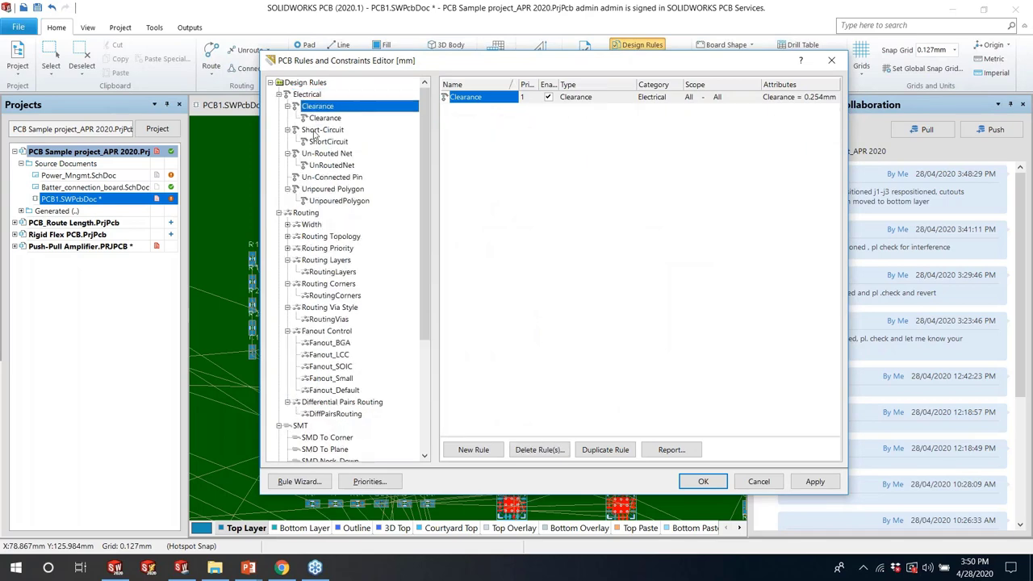
click(320, 131)
click(319, 154)
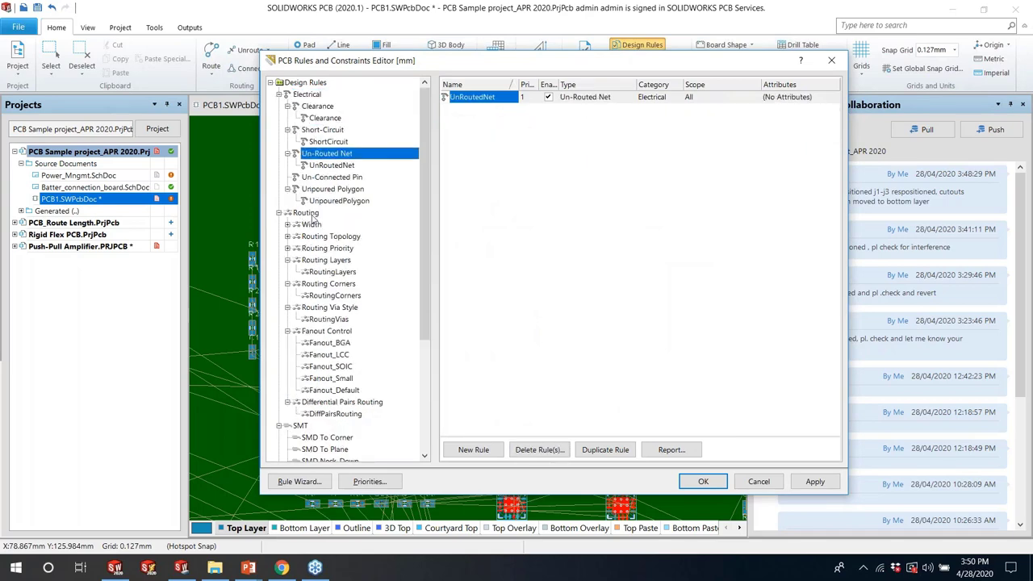
Review the Routing Width, Layers, Priority and Via Style rules, including RoutingVias settings
click(312, 213)
click(313, 225)
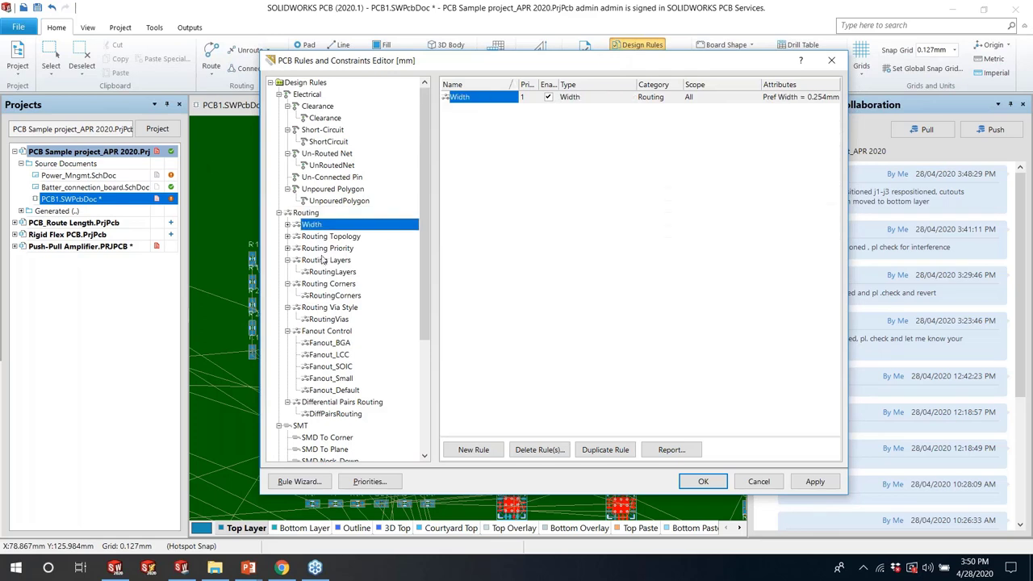
click(326, 260)
click(327, 247)
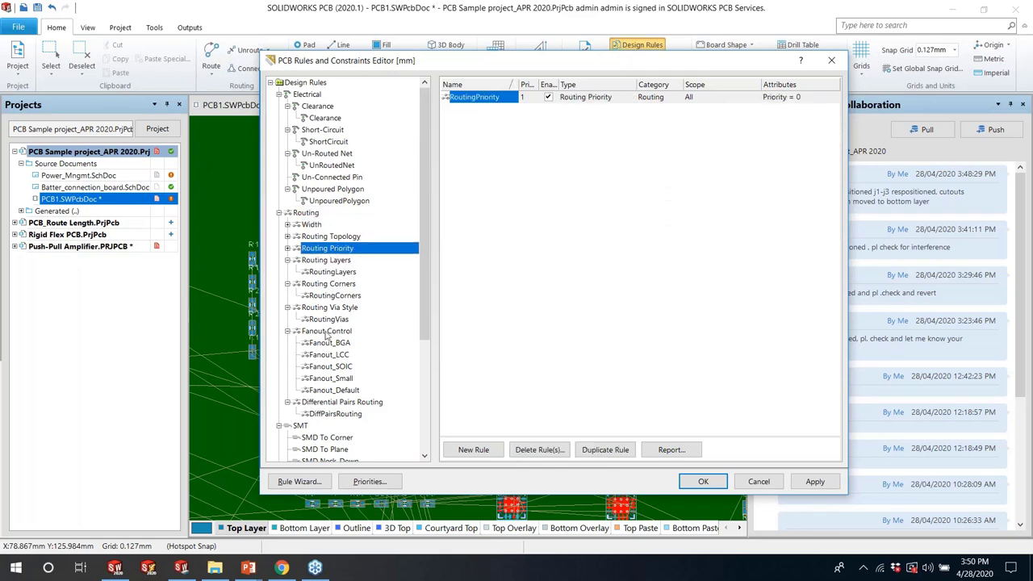
click(340, 309)
click(329, 319)
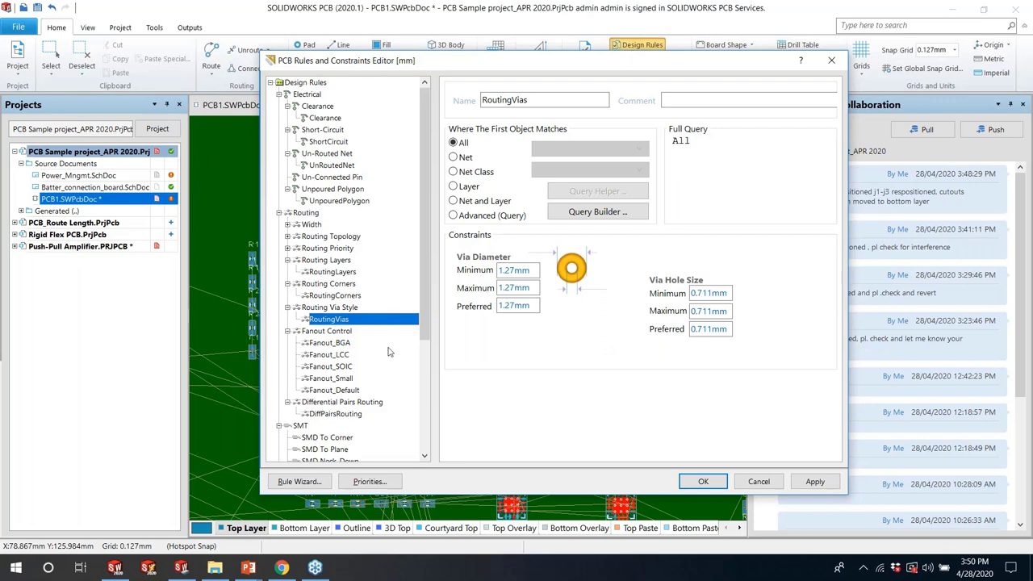
scroll(355, 295, down, 4)
Browse the Fanout, Differential Pairs, SMD and Mask rules, ending on the Mask list
click(319, 190)
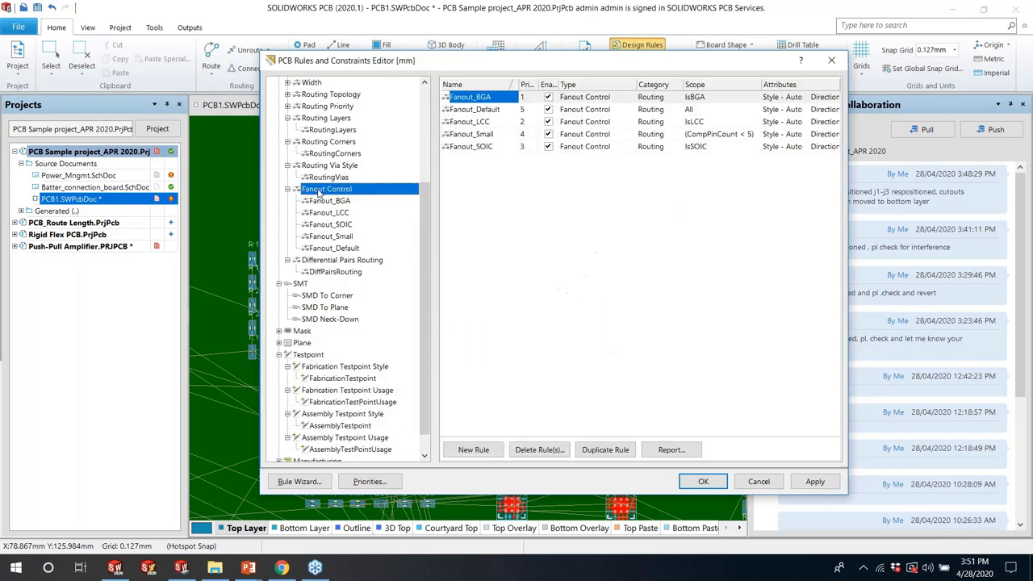
click(329, 262)
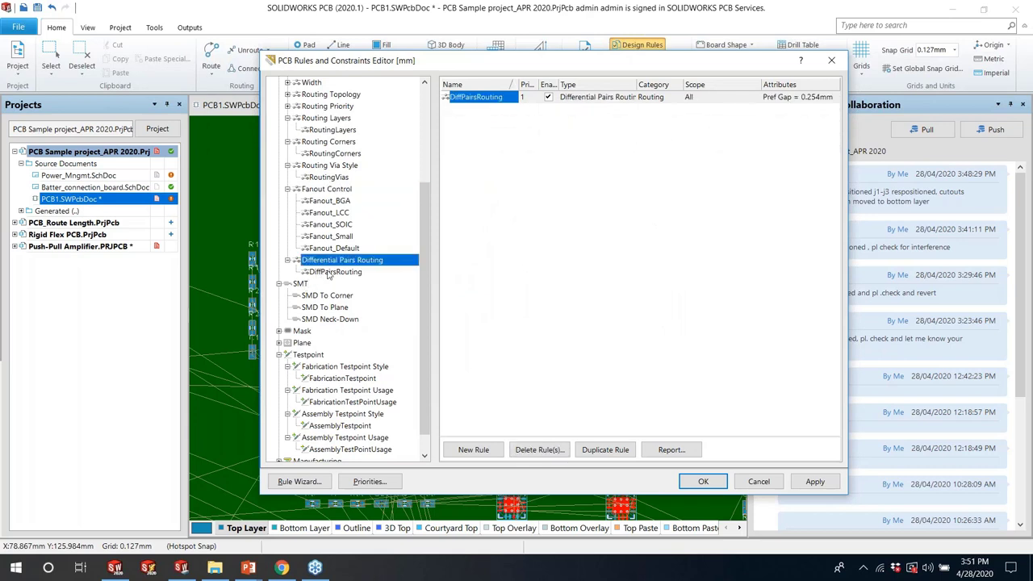
click(329, 271)
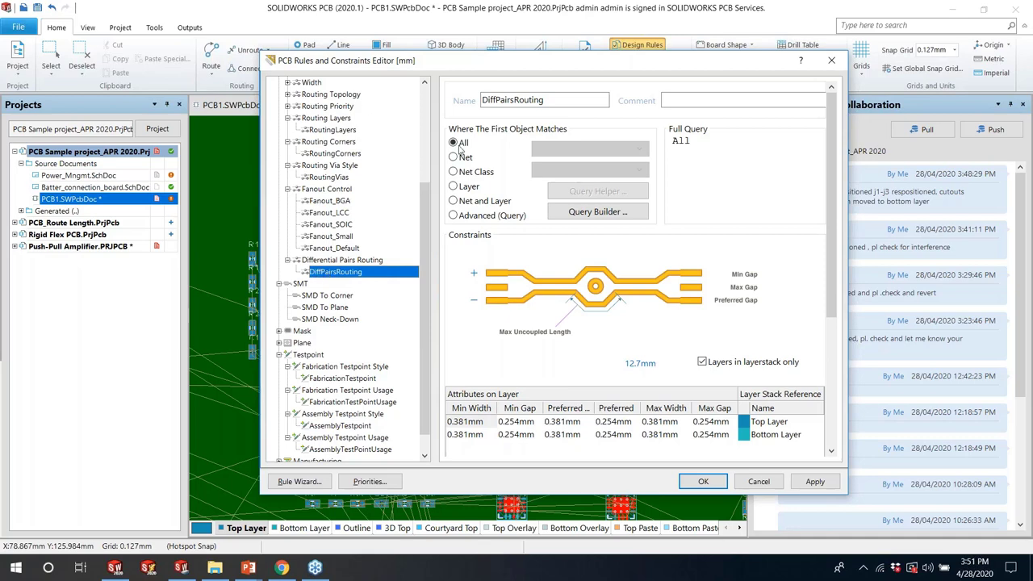
click(324, 297)
click(320, 320)
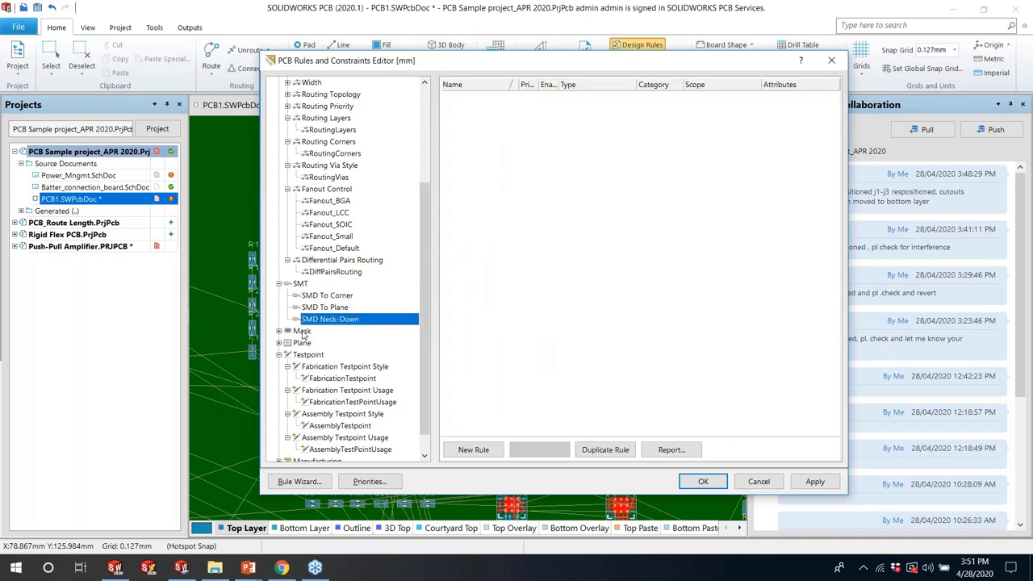
click(303, 331)
drag(401, 67, 291, 9)
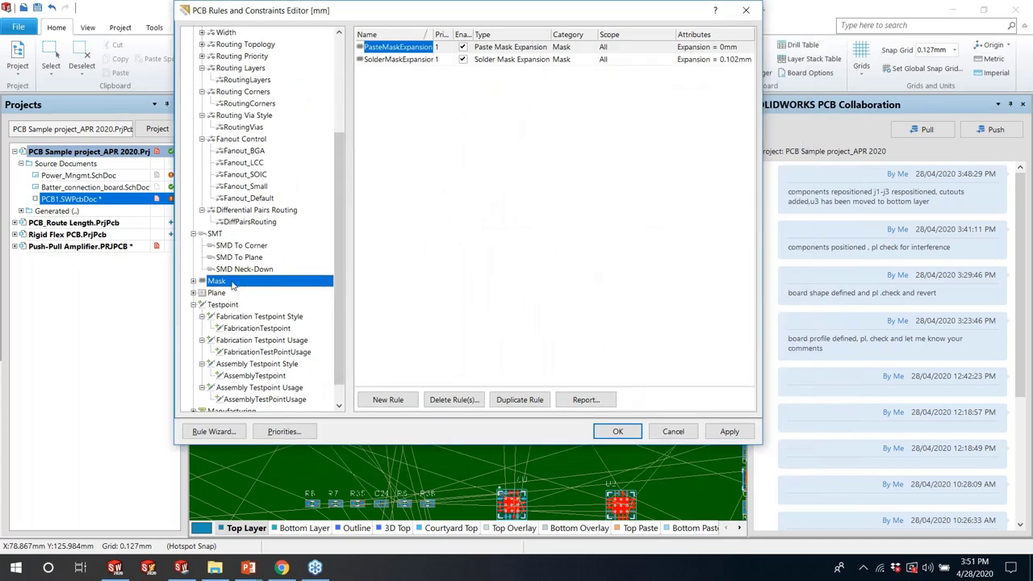
List the Testpoint rules, then show the Fabrication Testpoint Style rule
click(243, 304)
scroll(255, 301, down, 1)
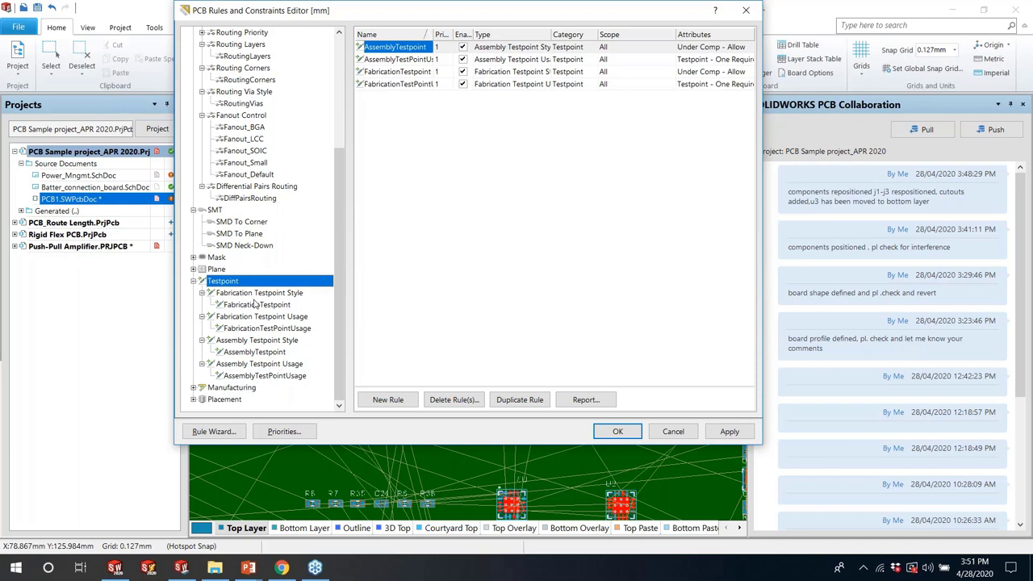
click(247, 295)
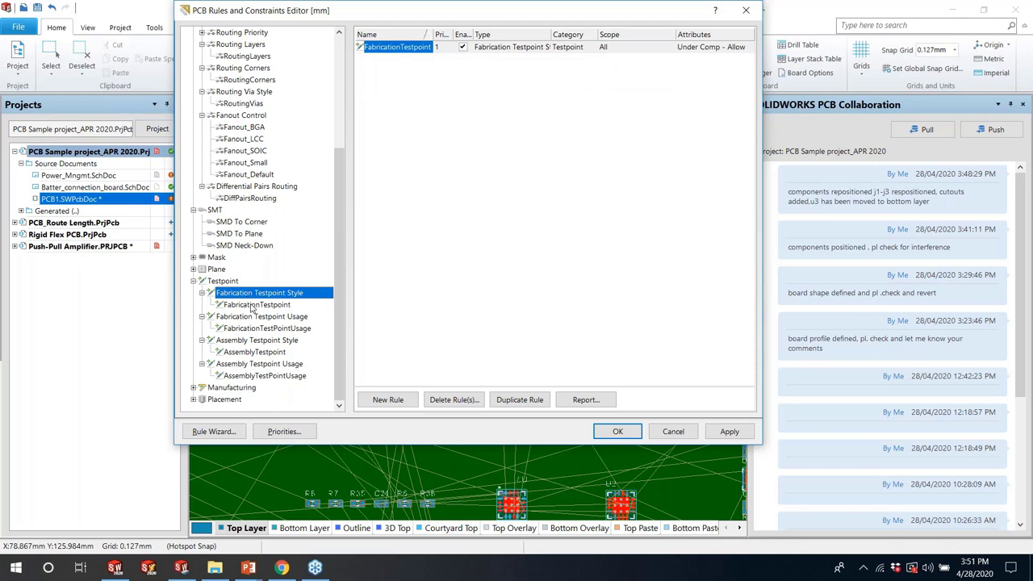
Open the FabricationTestpoint rule to view its size, hole and side constraints
click(253, 306)
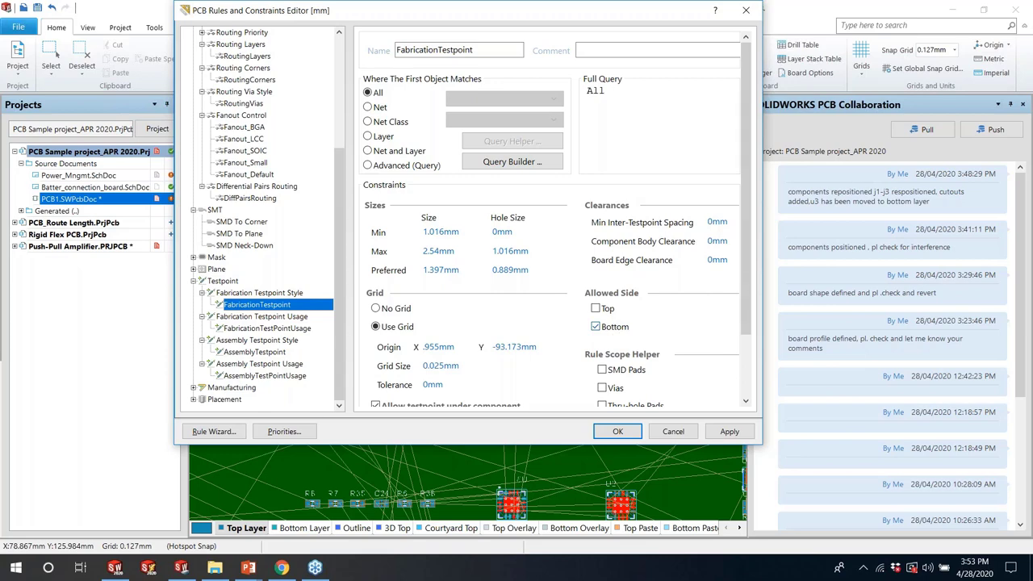
Change FabricationTestpoint's preferred size to 1.2 and preferred hole size to 0.5mm
scroll(747, 326, down, 3)
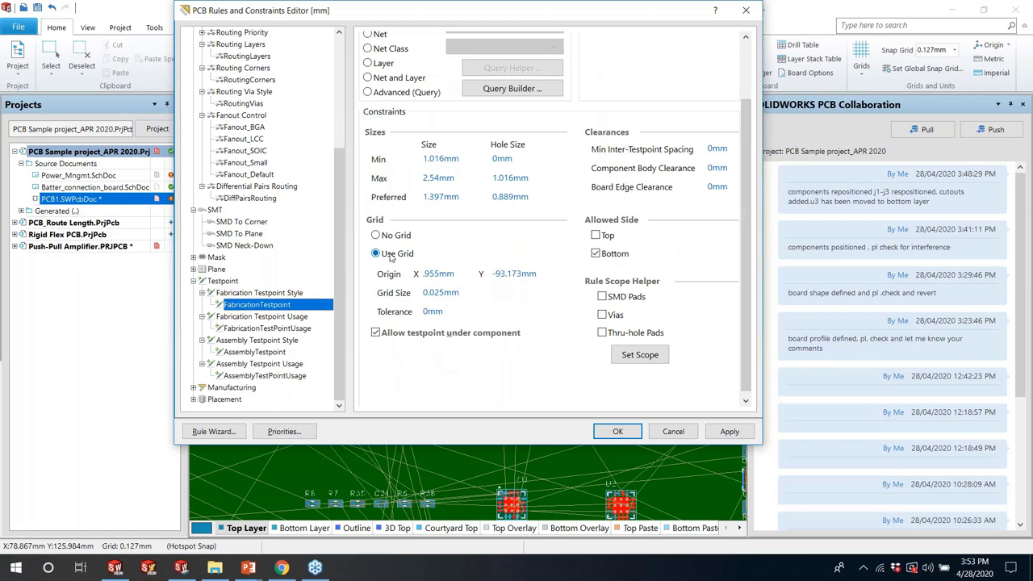
click(442, 196)
text(1.2)
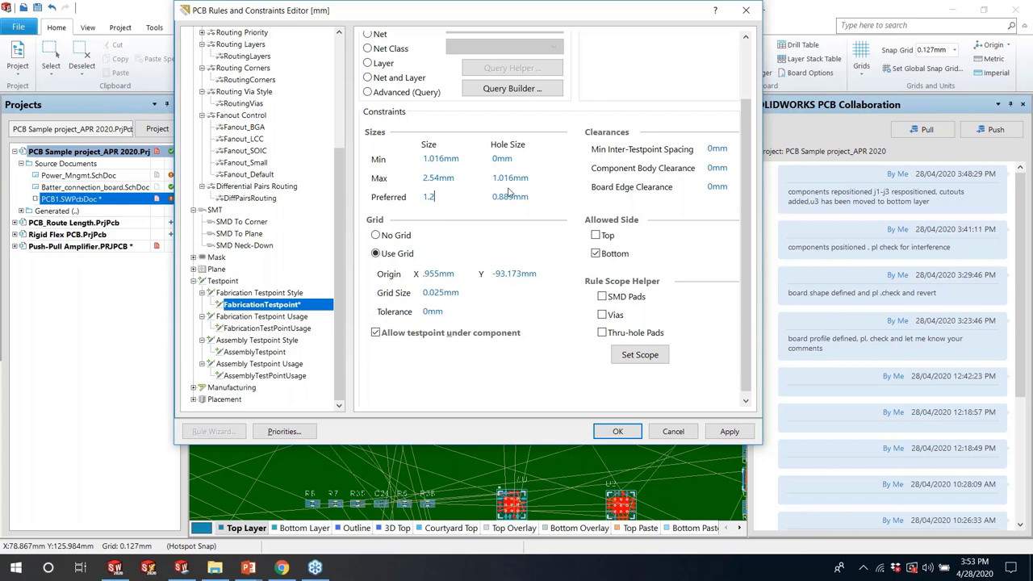
click(509, 194)
click(508, 193)
key(BackSpace)
key(BackSpace)
text(5)
key(Delete)
click(554, 223)
Review the AssemblyTestpoint and Assembly Testpoint Usage rules, then list all four testpoint rules
click(263, 352)
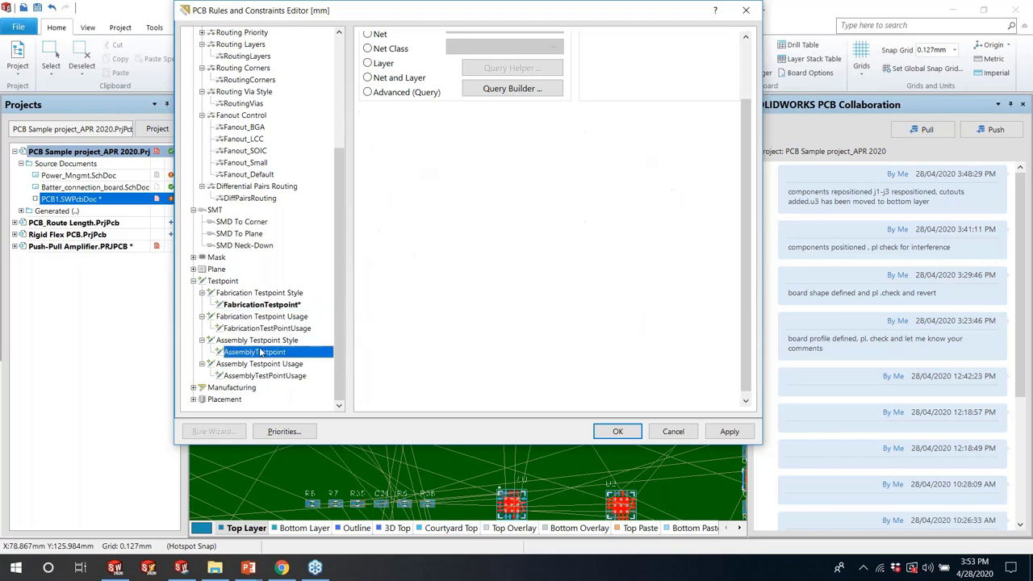
click(275, 377)
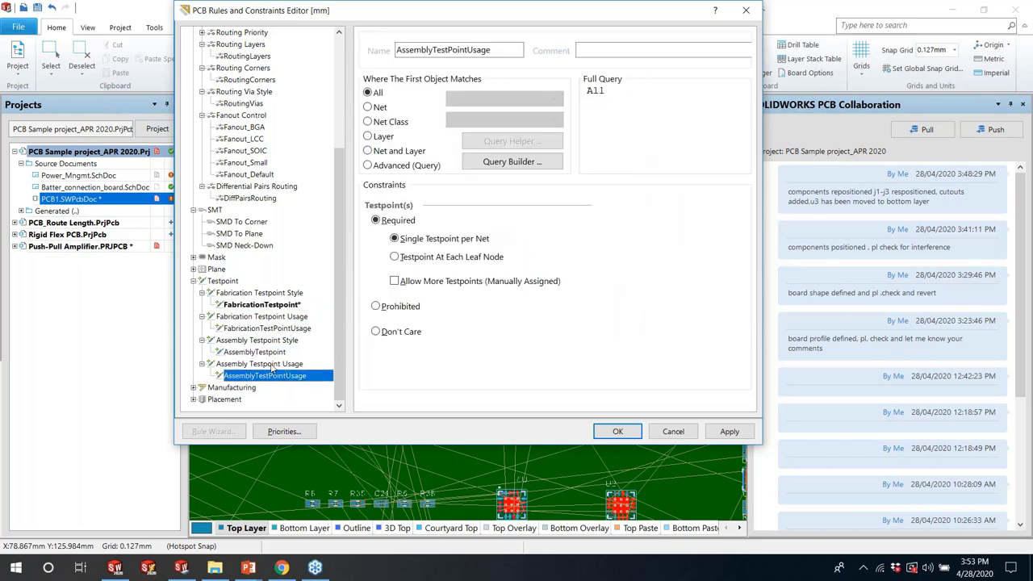
click(275, 365)
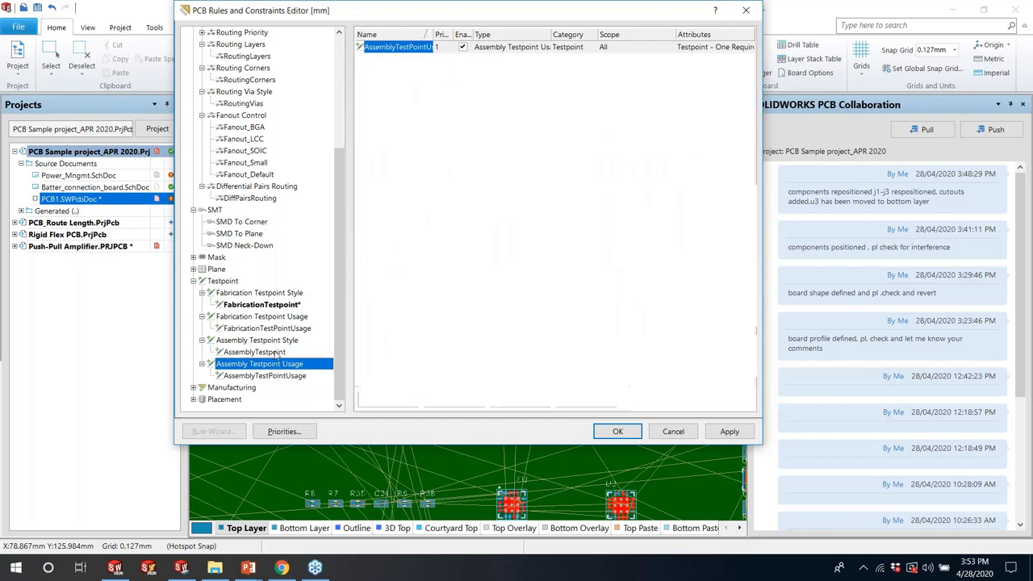
click(275, 353)
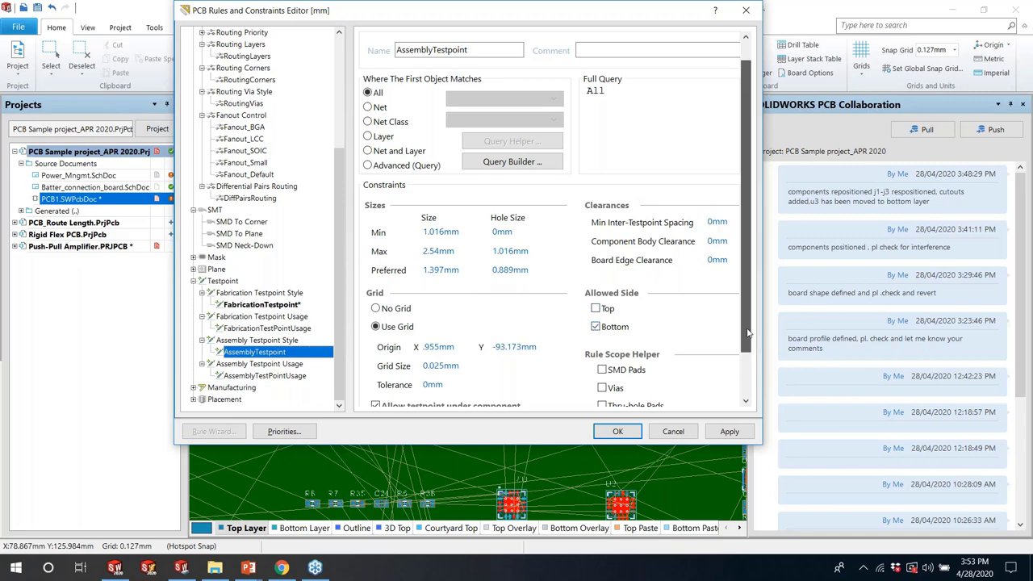
drag(754, 303, 755, 359)
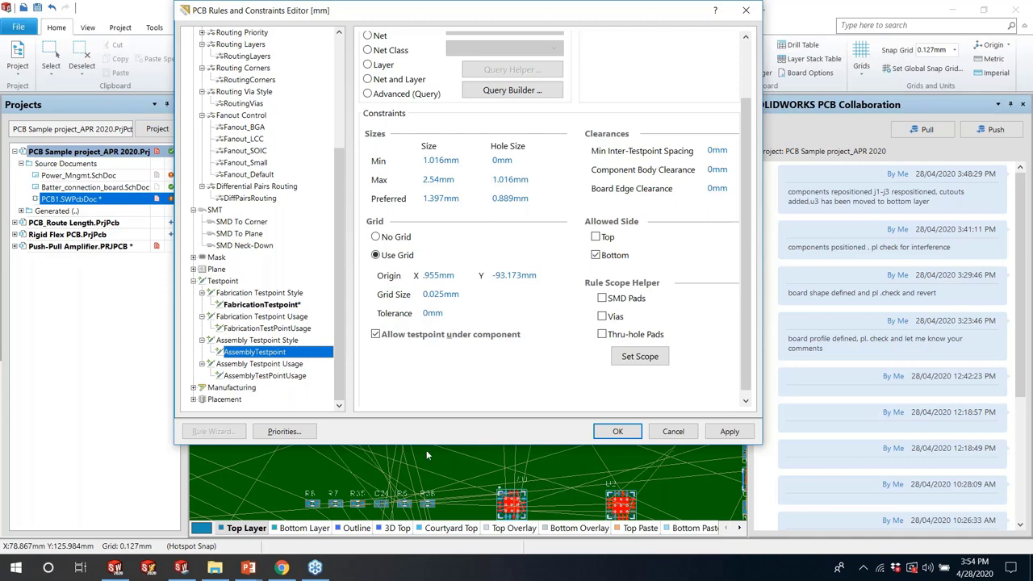
click(193, 281)
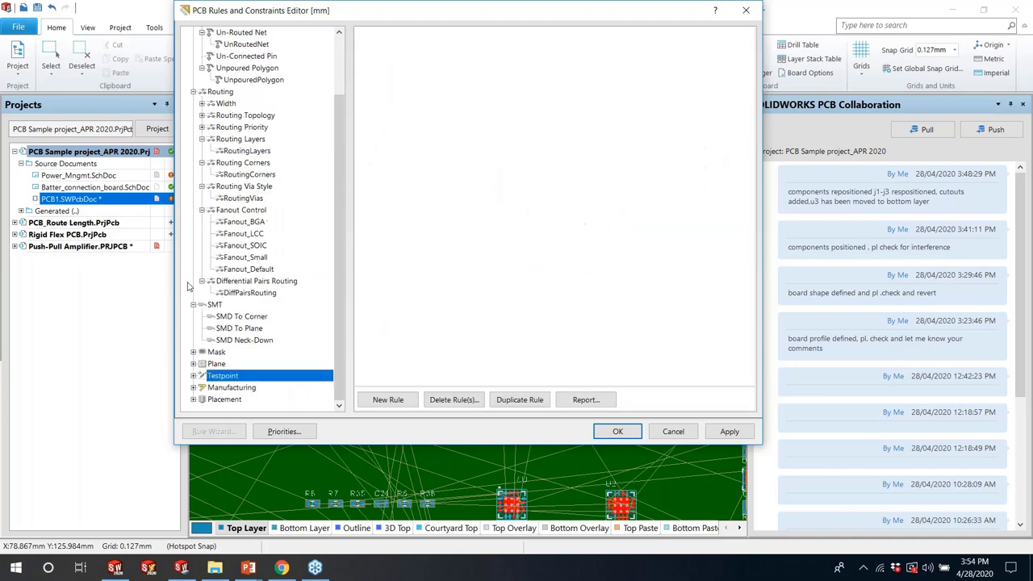
Browse the Manufacturing rules and the Placement ComponentClearance rule
double_click(232, 387)
scroll(267, 386, down, 6)
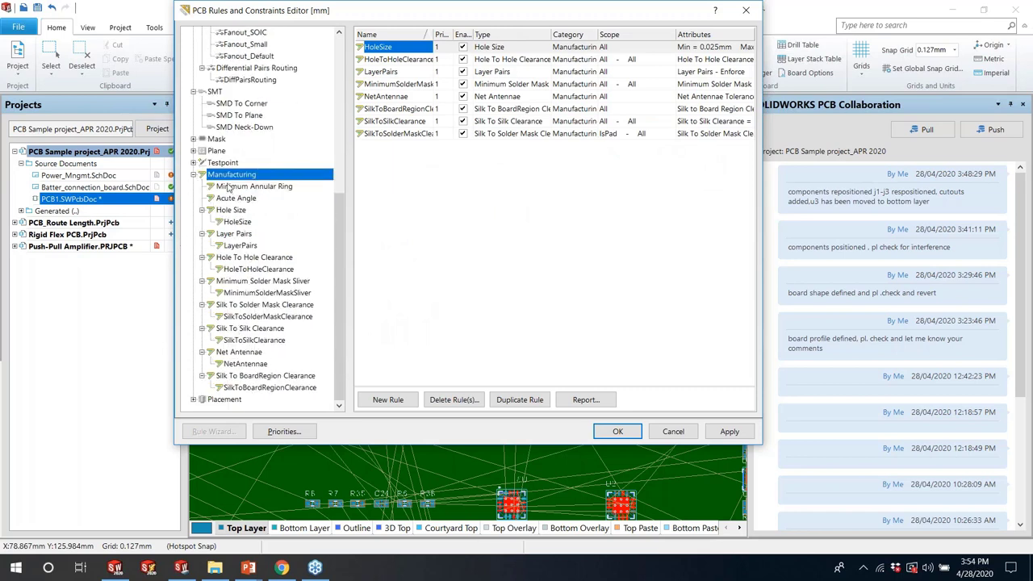
key(Down)
click(194, 174)
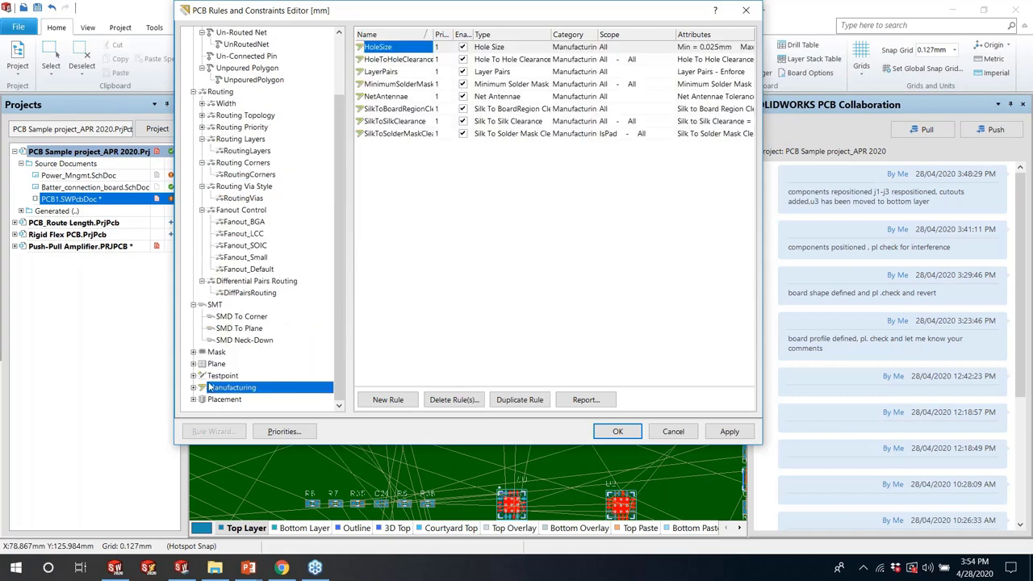
click(193, 399)
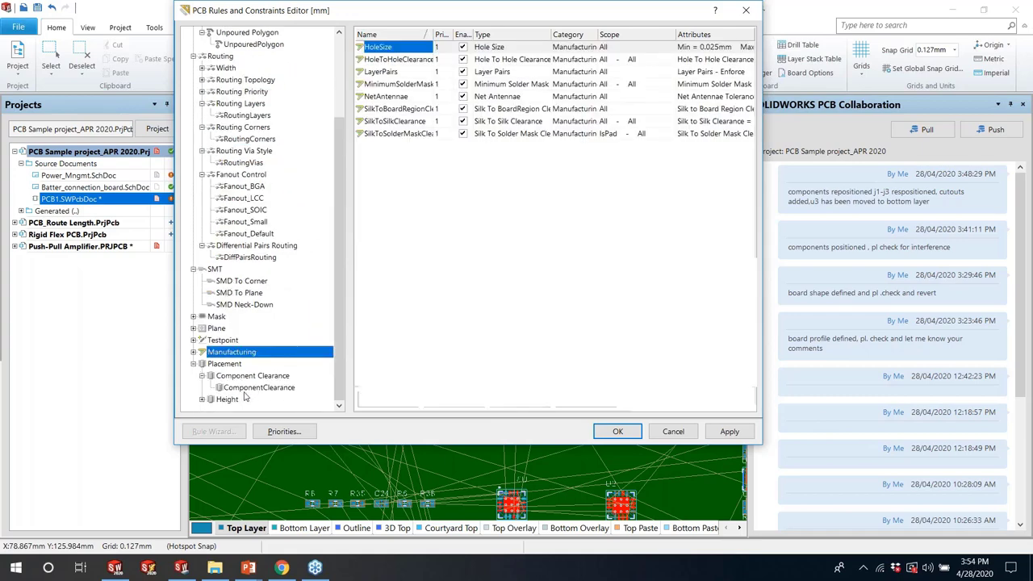
click(250, 388)
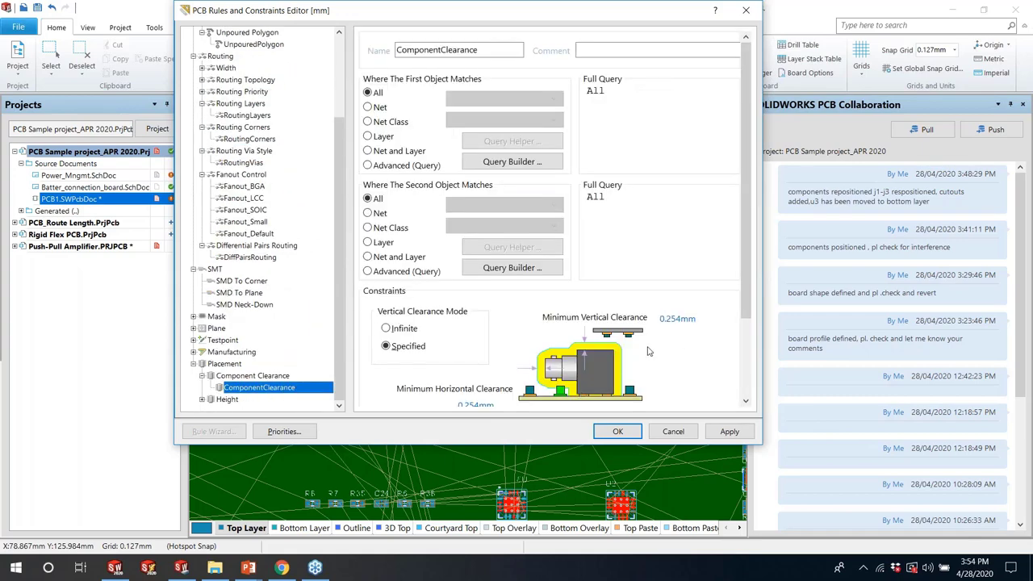
Open the routing Width rule and set its scope to Net
double_click(222, 70)
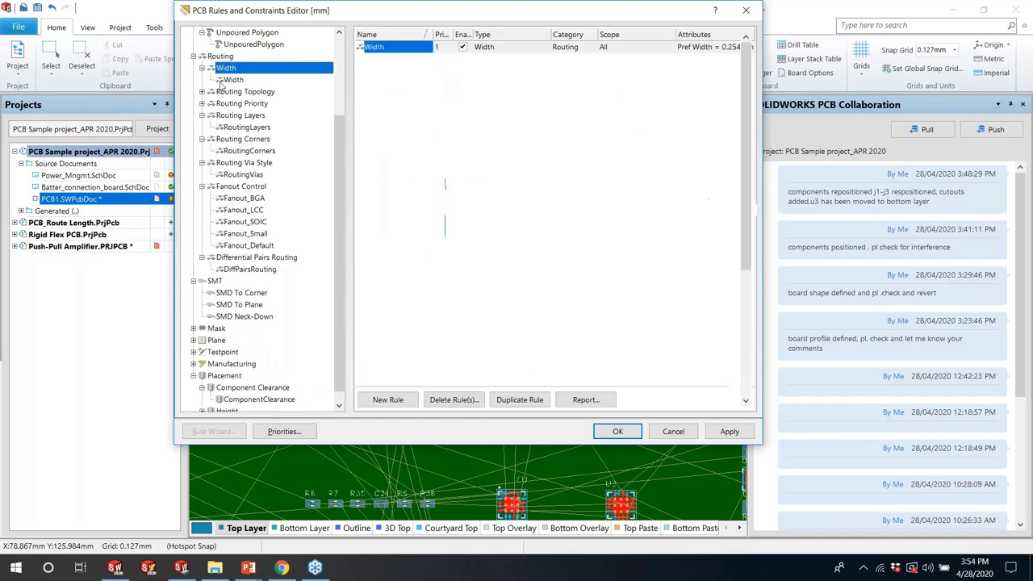
click(223, 80)
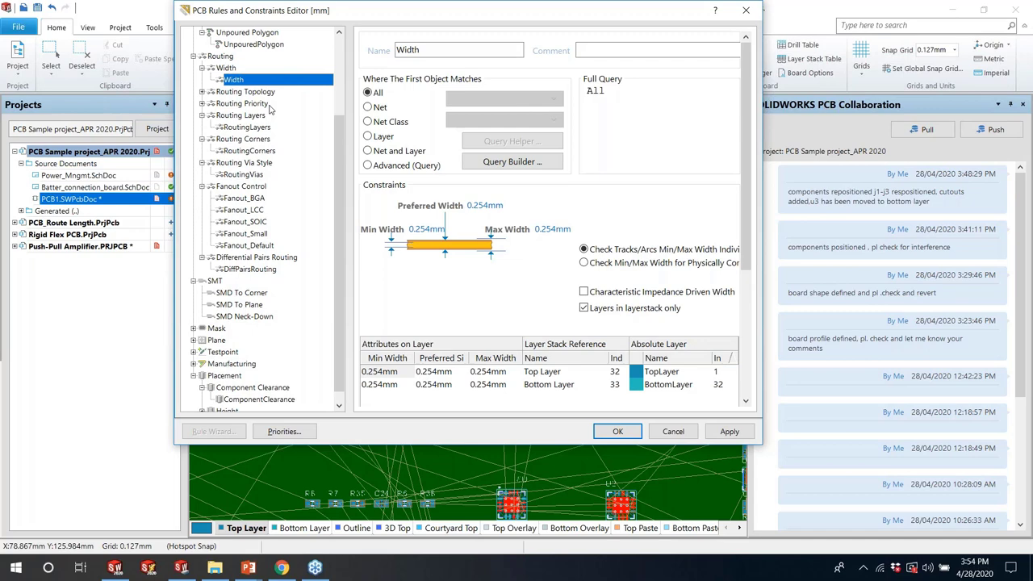
click(377, 107)
Build a Query Builder condition so the Width rule belongs to net GND
click(521, 99)
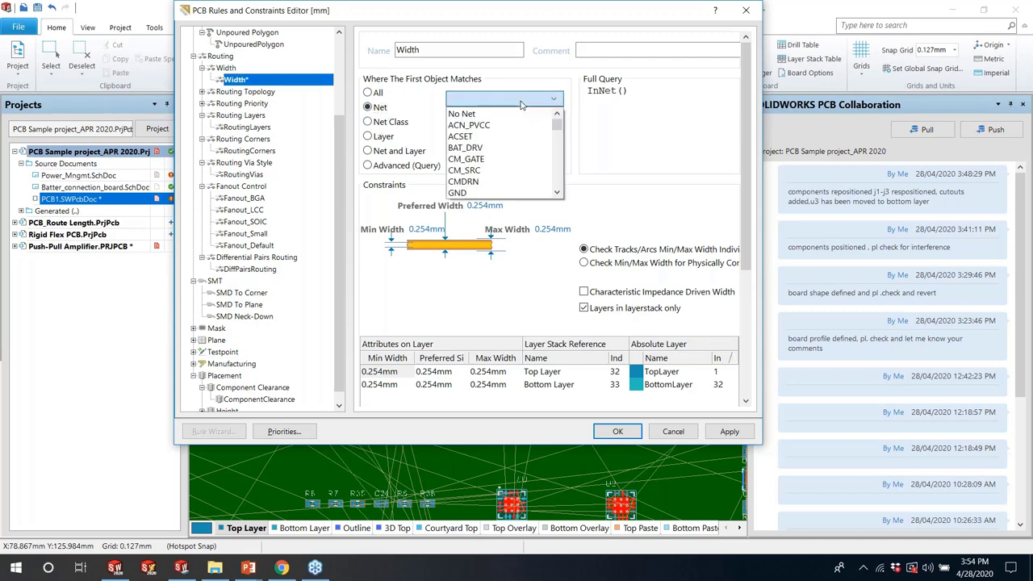
click(521, 99)
click(383, 168)
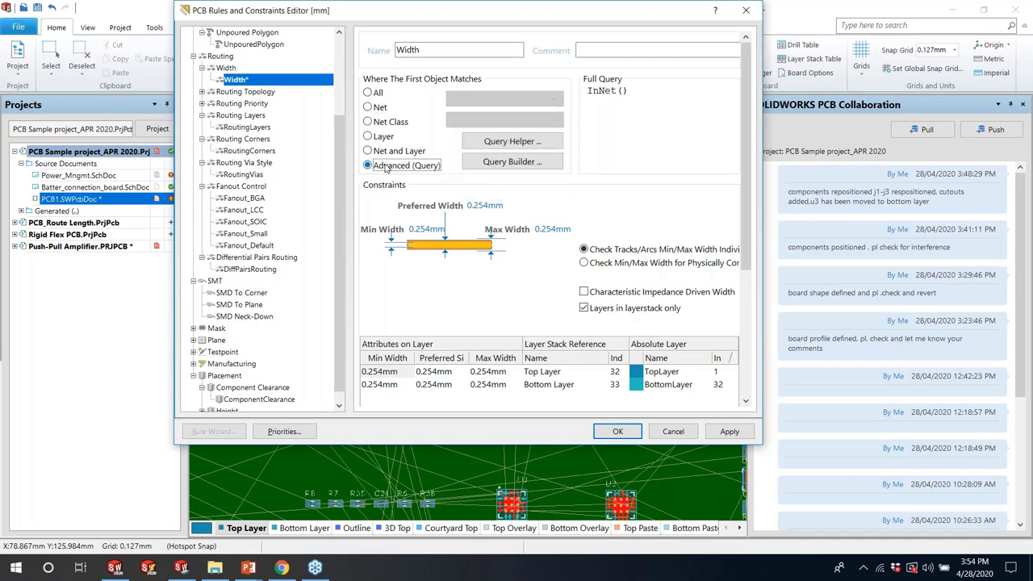
click(501, 162)
click(423, 209)
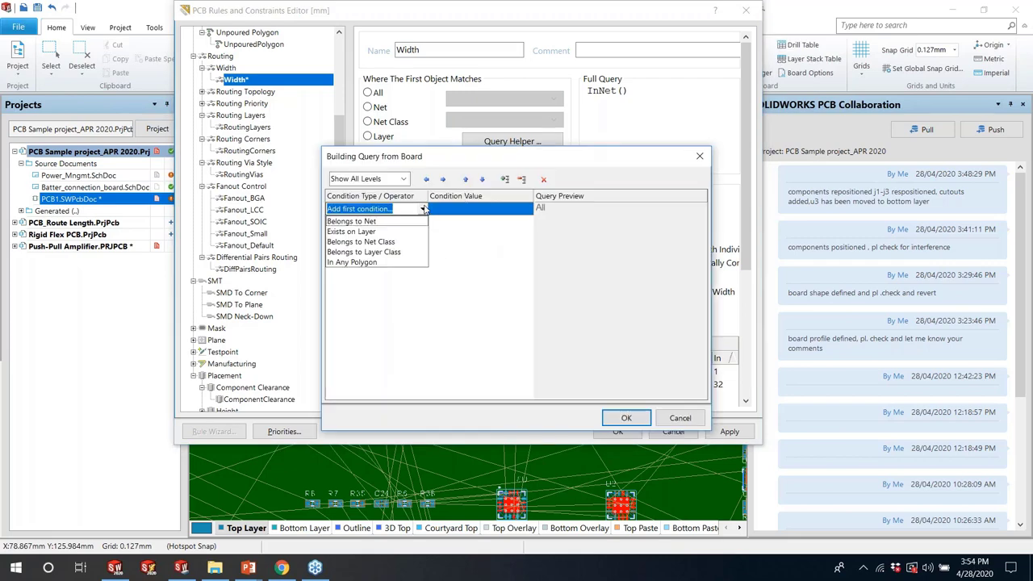
click(382, 224)
click(527, 211)
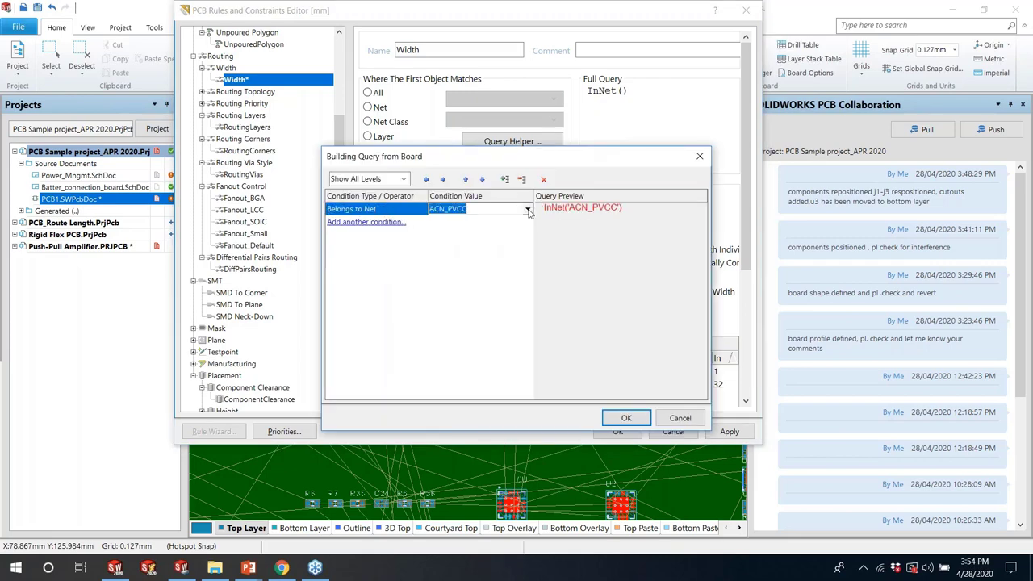
click(527, 211)
click(460, 282)
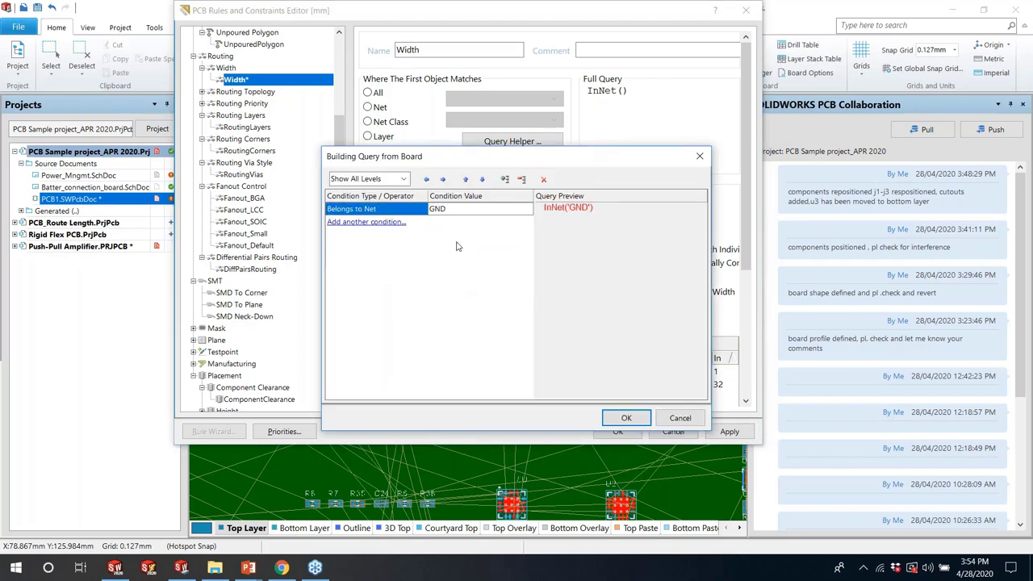
click(623, 418)
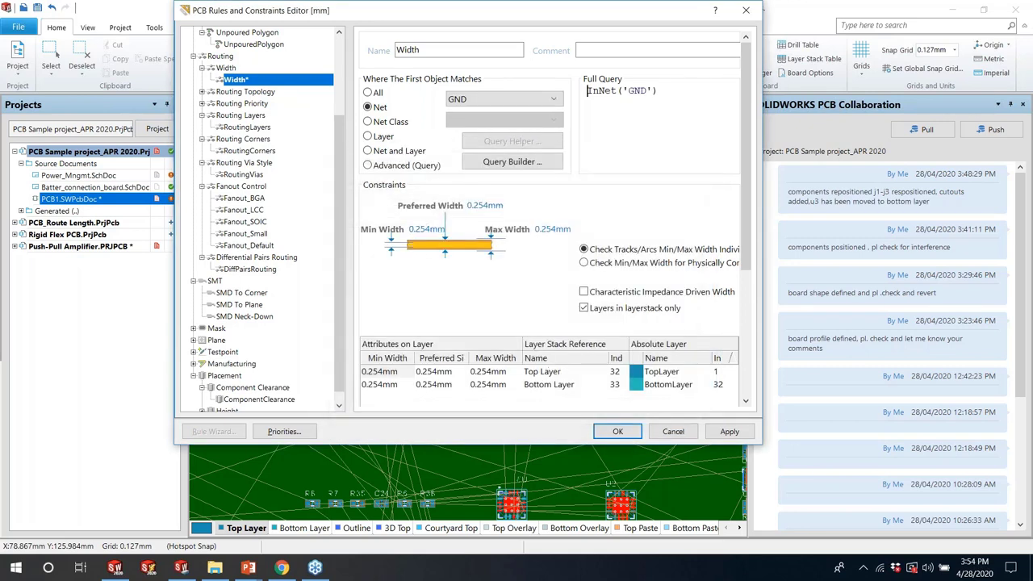
Set the GND widths to 0.3mm minimum, preferred and maximum, and apply
click(426, 229)
text(0.5)
key(BackSpace)
text(3)
key(Return)
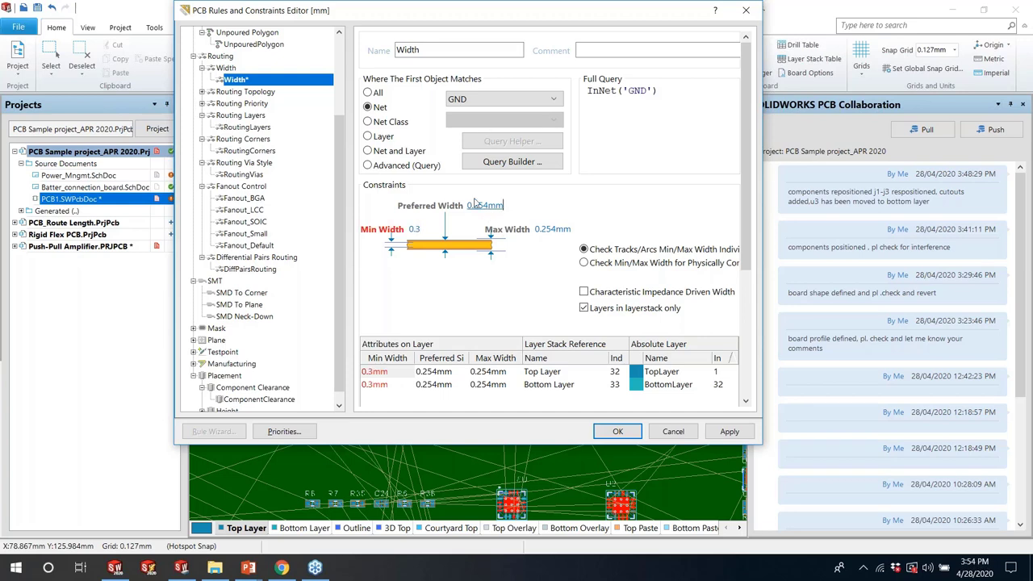
key(Tab)
text(0.3)
click(552, 229)
text(0.3)
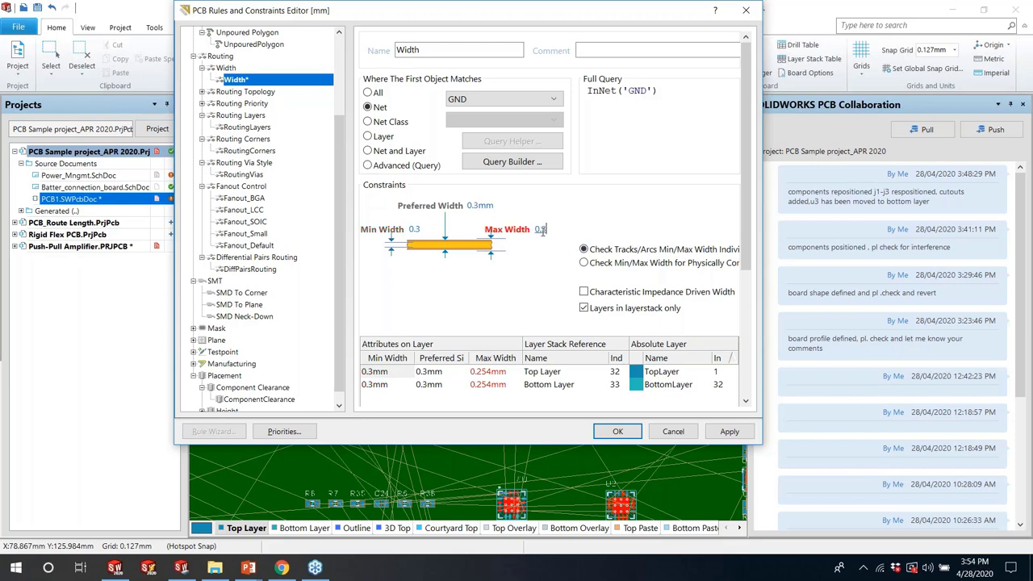
click(728, 433)
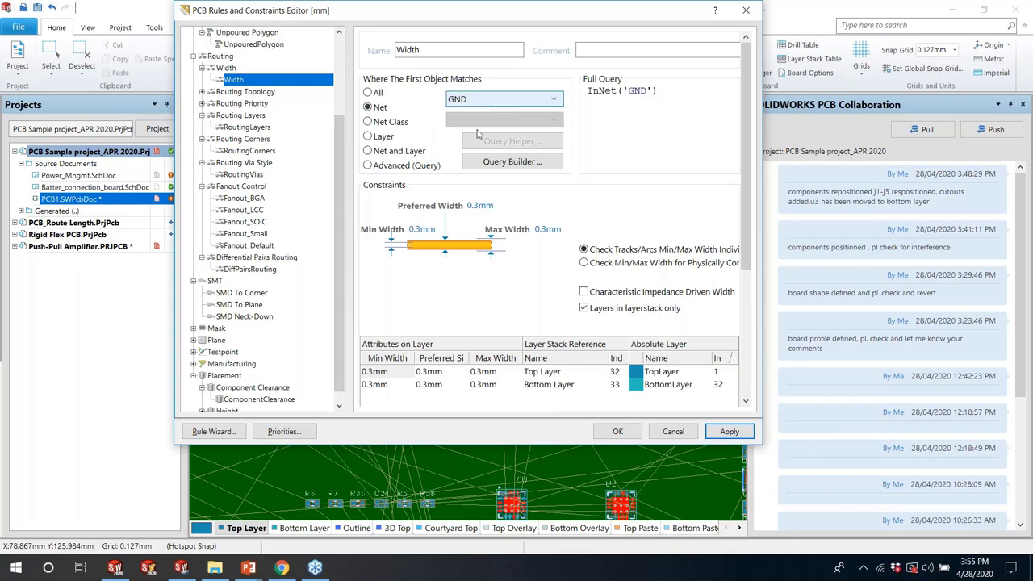
Revise the minimum, preferred and maximum widths to 0.254mm and apply again
double_click(407, 50)
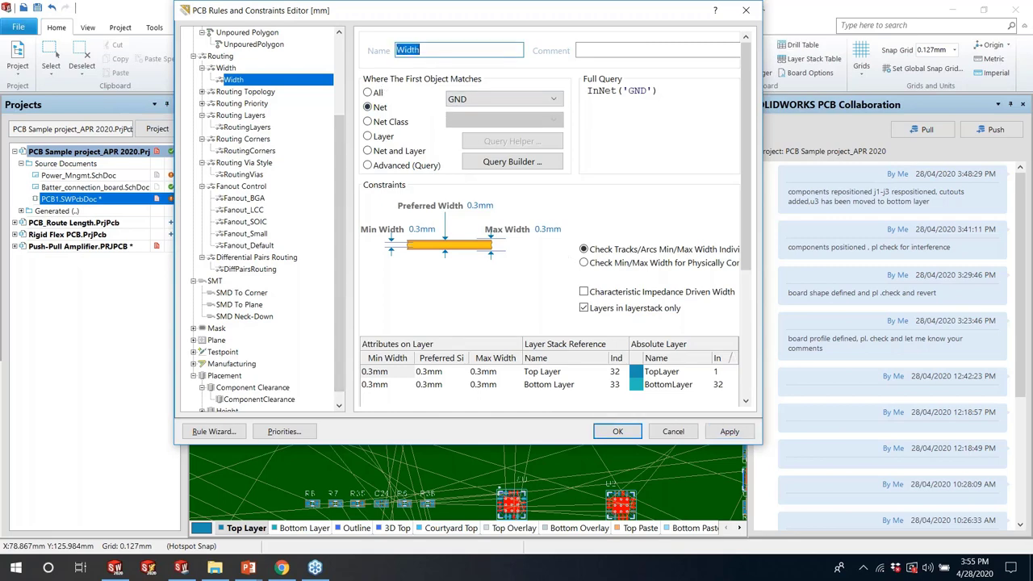
click(419, 50)
click(419, 230)
text(0.254)
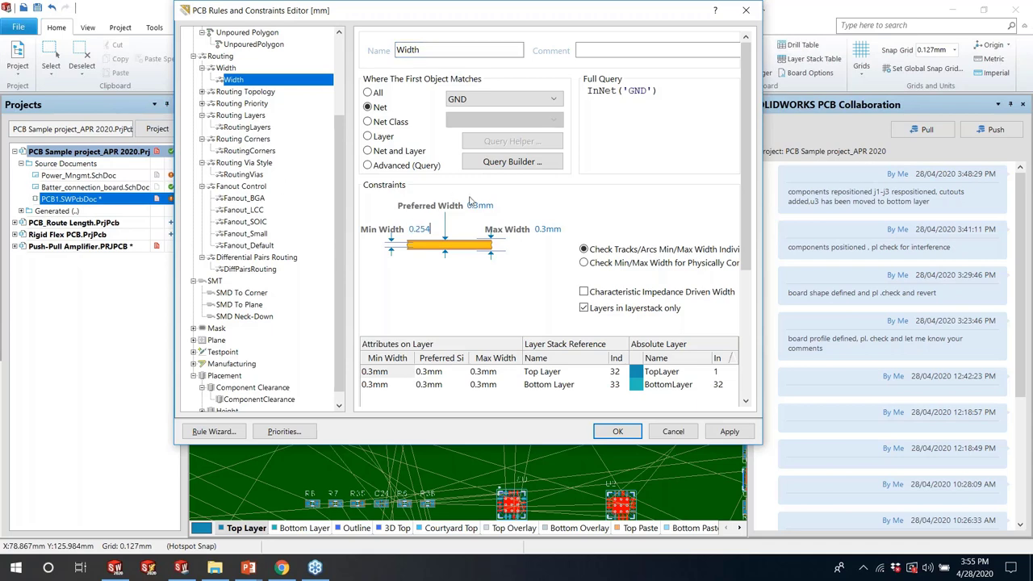
key(Tab)
text(0.254)
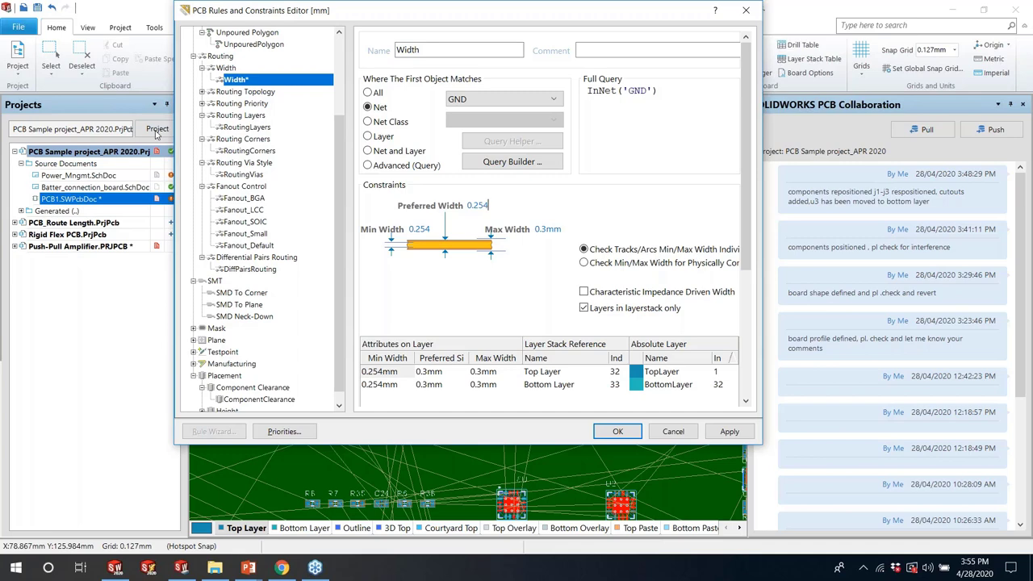
key(Tab)
text(0.254)
click(729, 431)
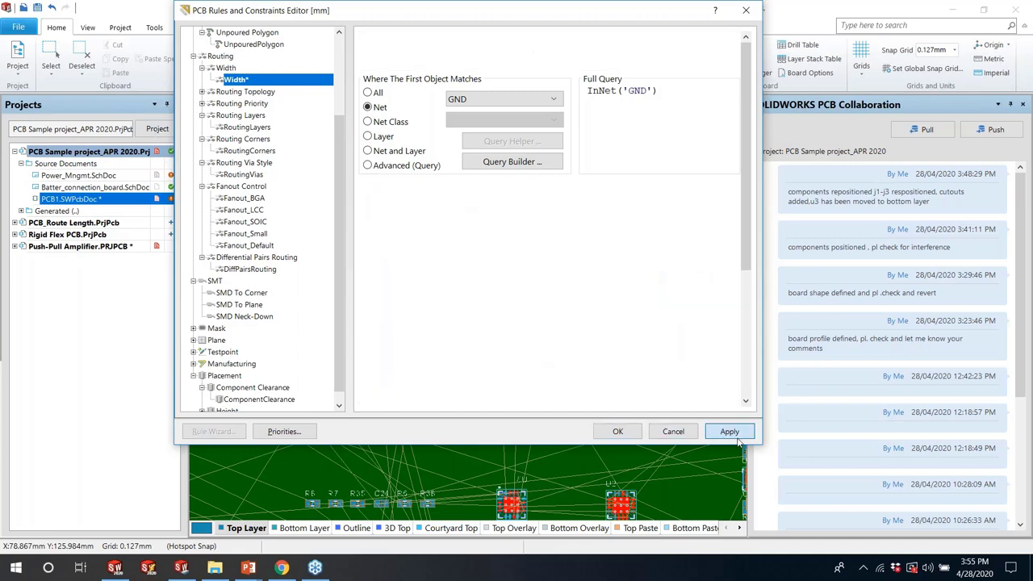
Add a second width rule, Width_1, scoped by a custom query to net GND
right_click(230, 69)
click(274, 76)
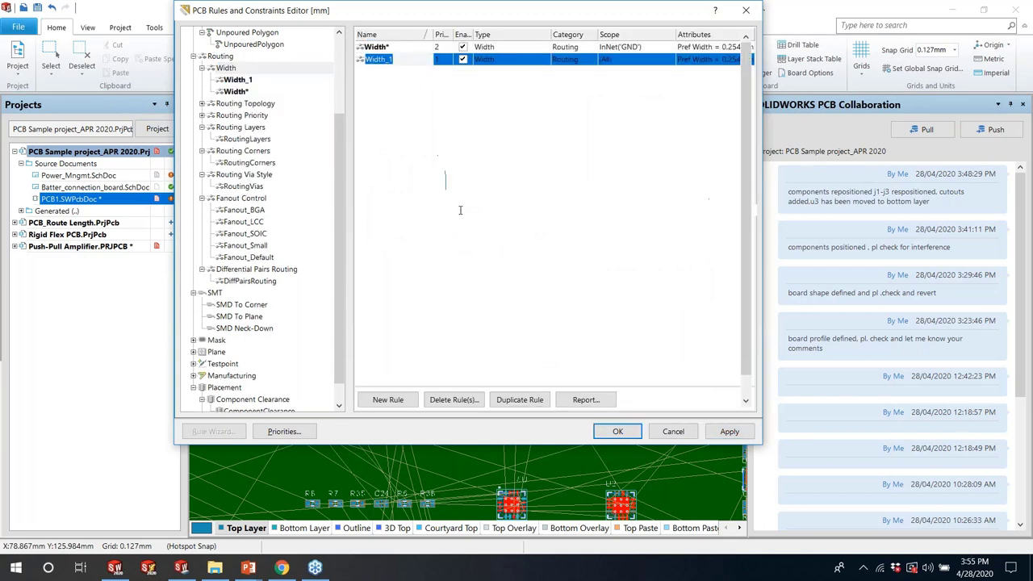
click(408, 166)
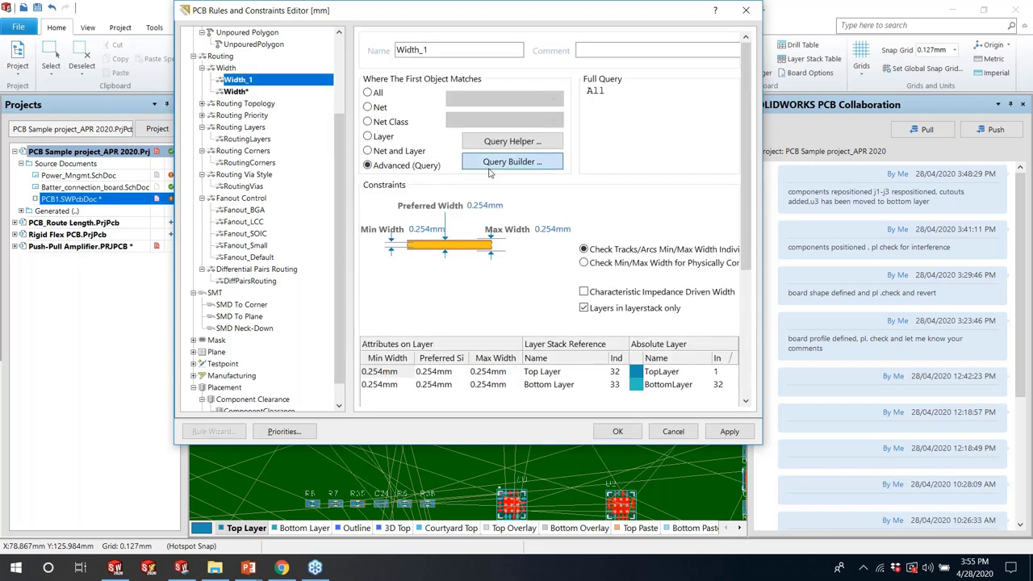
click(486, 161)
click(421, 212)
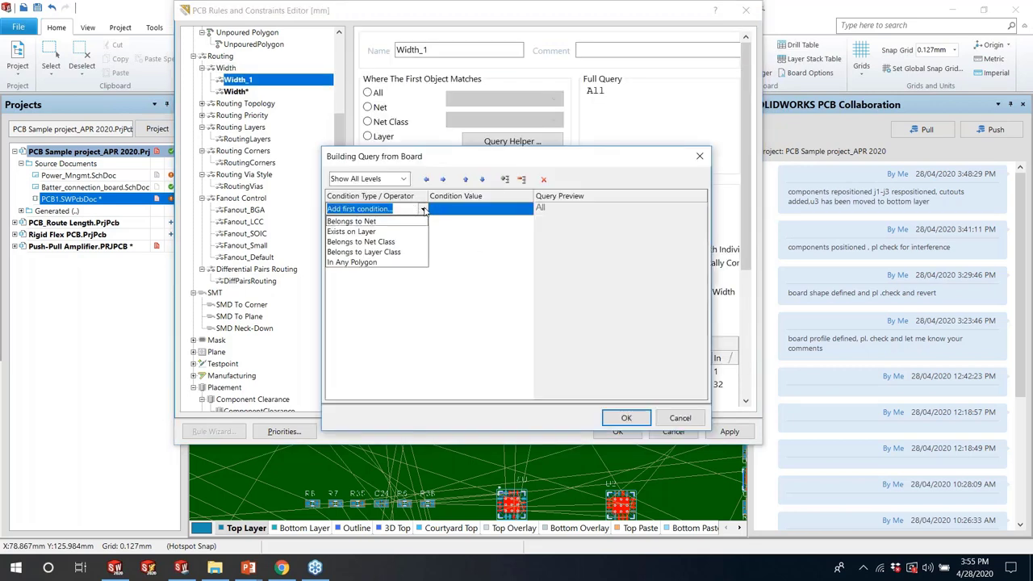
click(379, 221)
click(520, 209)
click(530, 209)
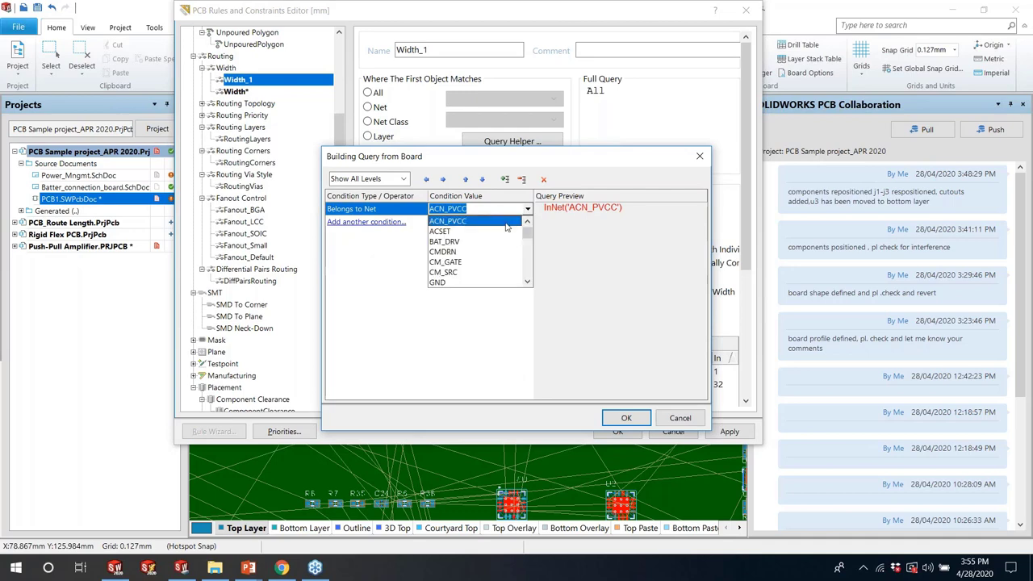
click(460, 283)
click(624, 418)
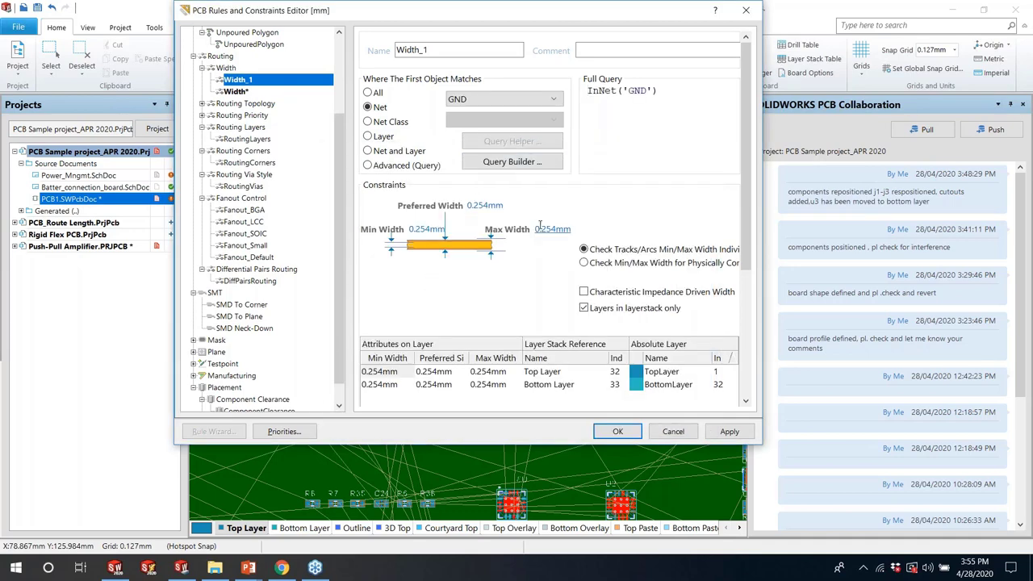
Set Width_1's minimum, preferred and maximum widths to 0.3mm and apply the rule
text(0.3)
key(Tab)
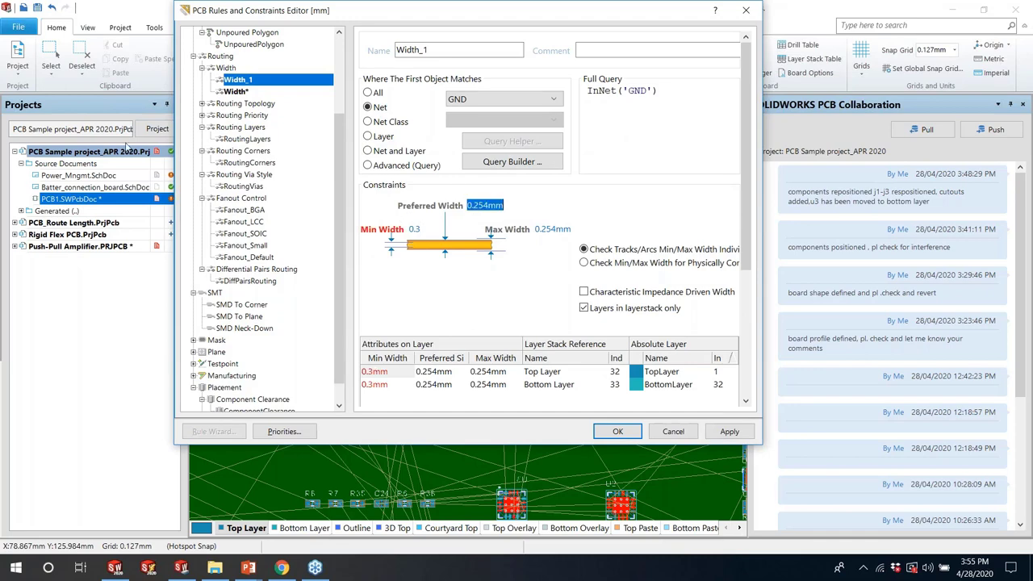
text(0.3)
key(Tab)
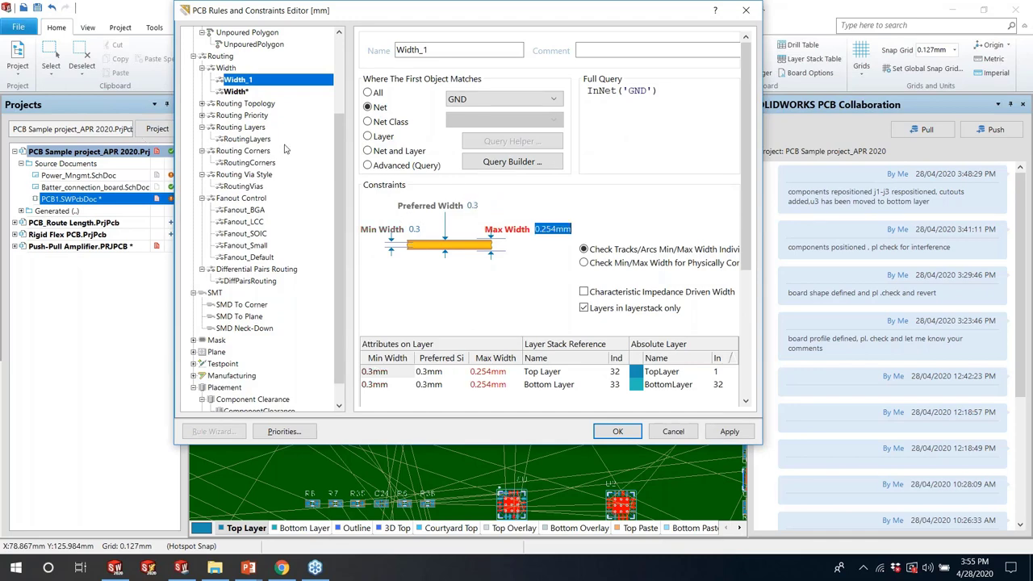
text(0.3)
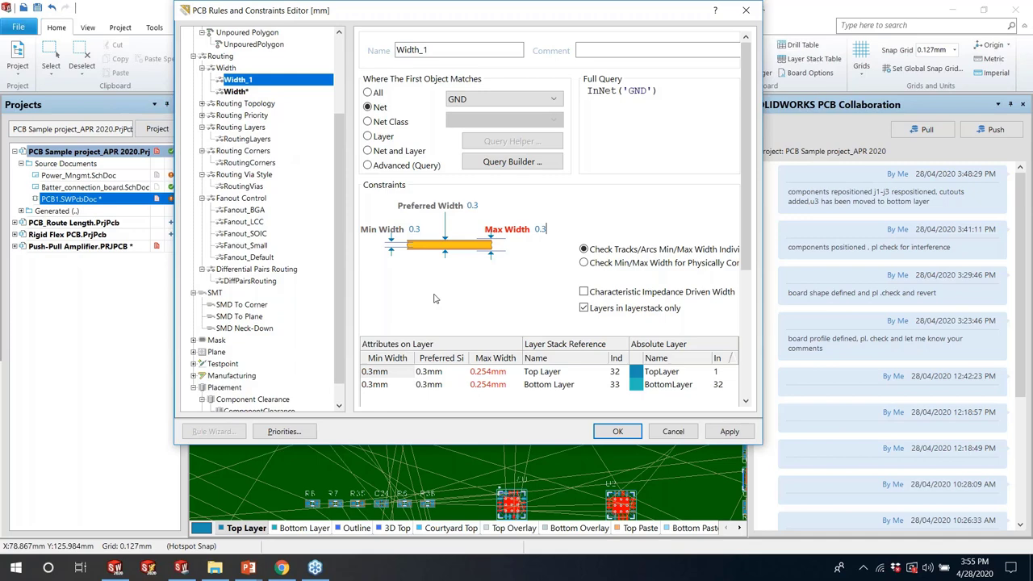
click(730, 433)
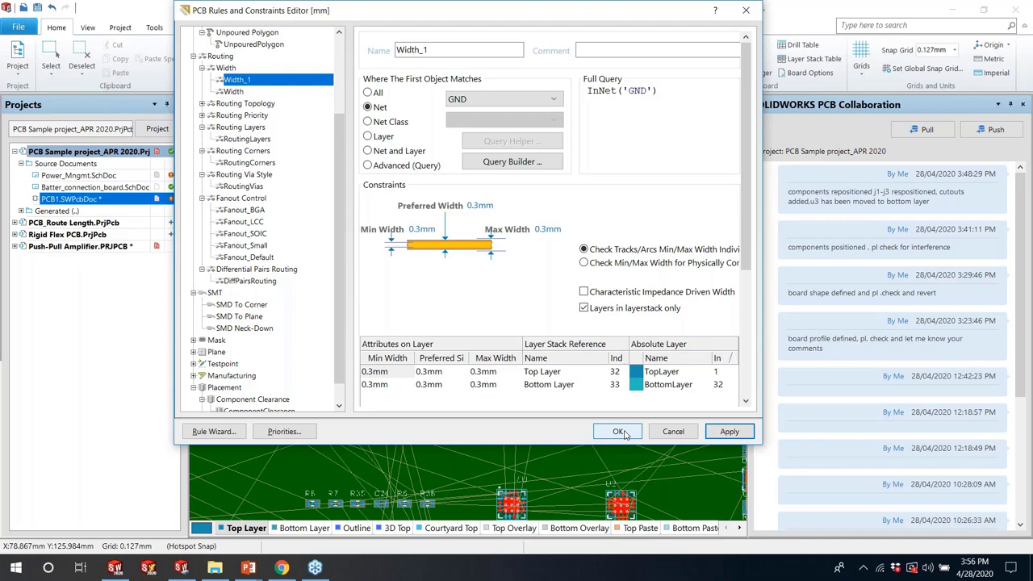
Confirm the rules with OK, then zoom out until the whole board and its ratsnest are visible
click(619, 432)
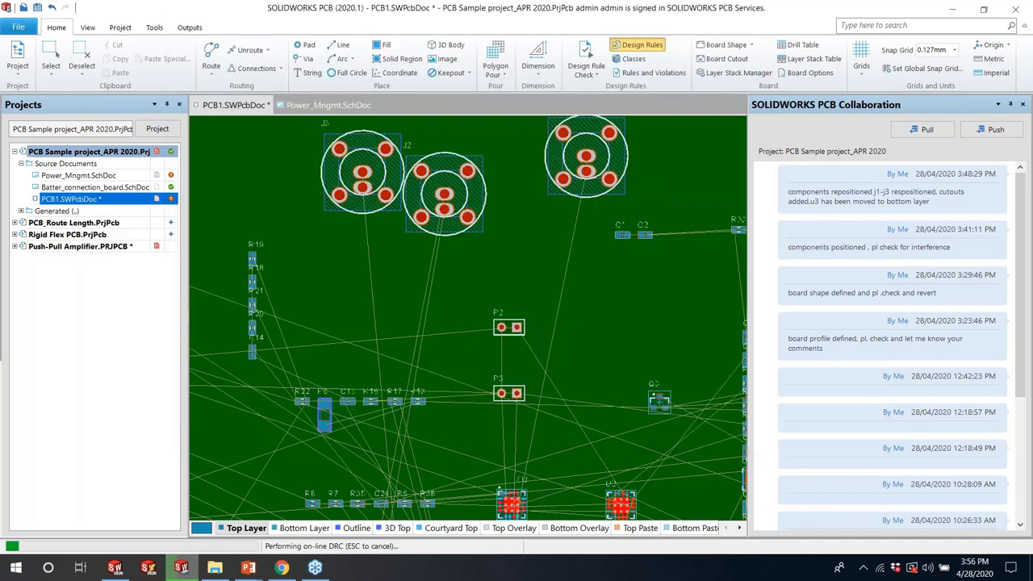
ctrl+scroll(652, 339, down, 2)
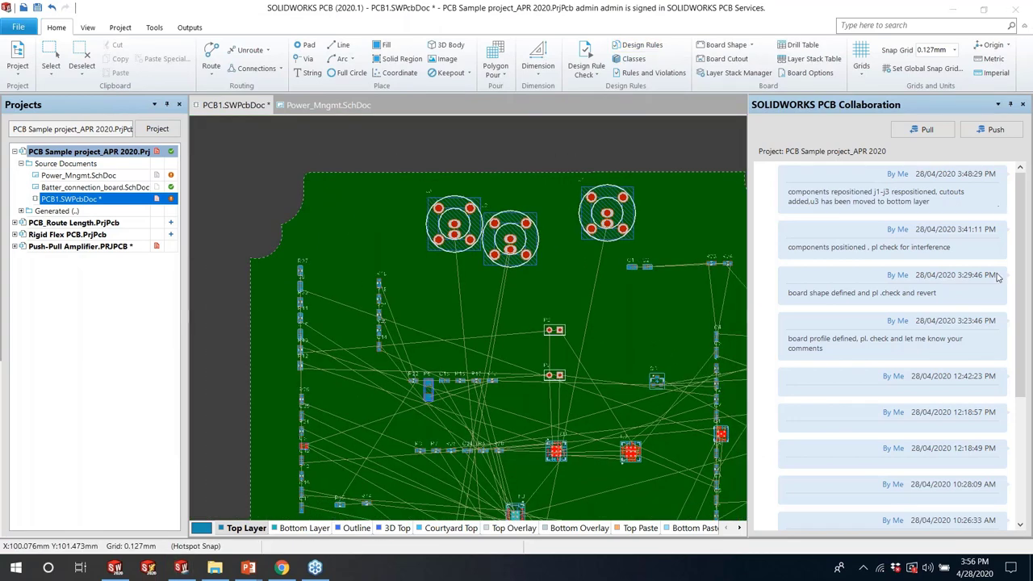
ctrl+scroll(396, 184, down, 2)
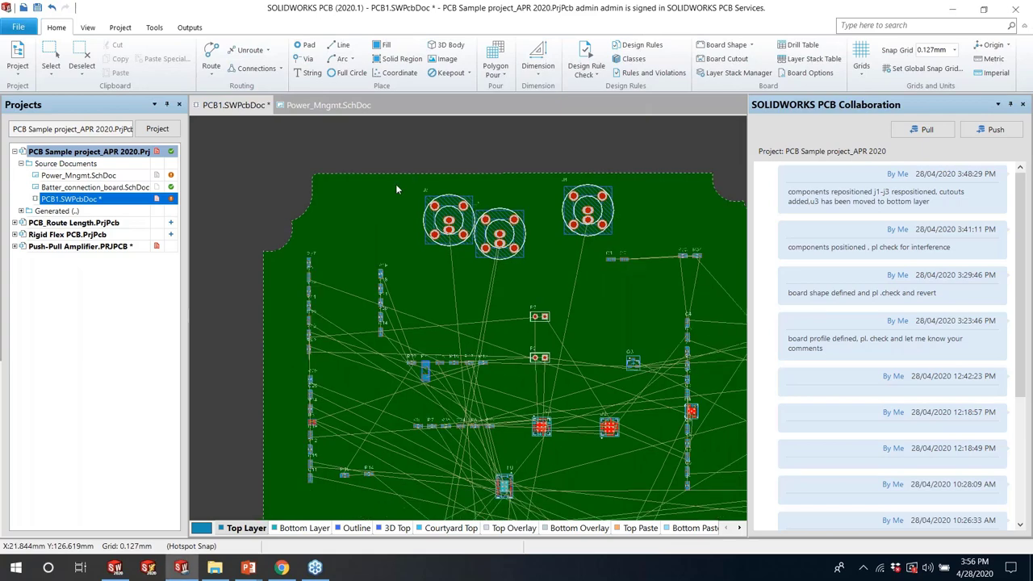
ctrl+scroll(378, 189, down, 1)
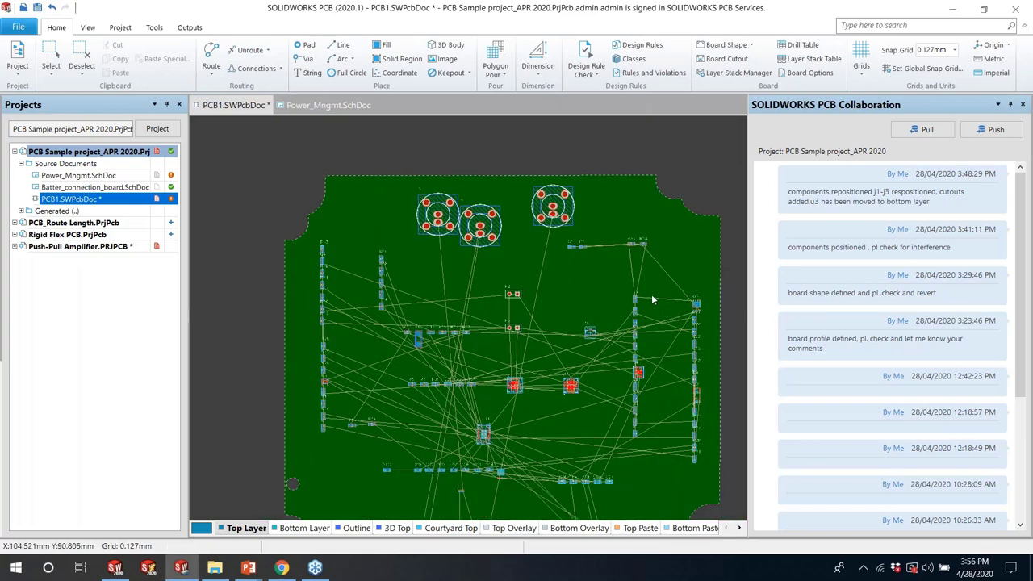
ctrl+scroll(462, 272, down, 1)
ctrl+scroll(569, 339, down, 1)
ctrl+scroll(692, 456, up, 1)
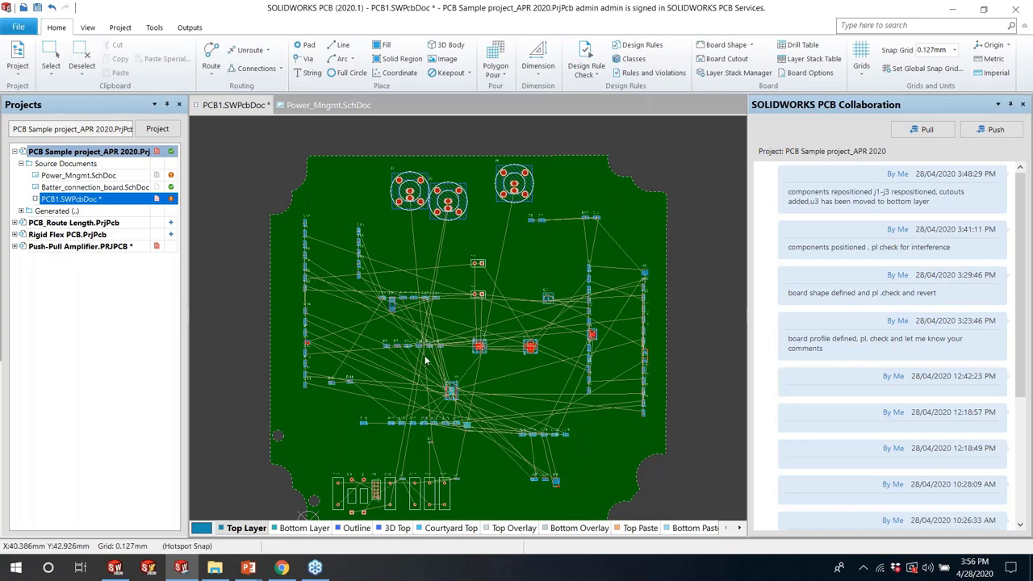
Review the Pad Classes and Polygon Classes in the object class overview, then close it unchanged
click(630, 60)
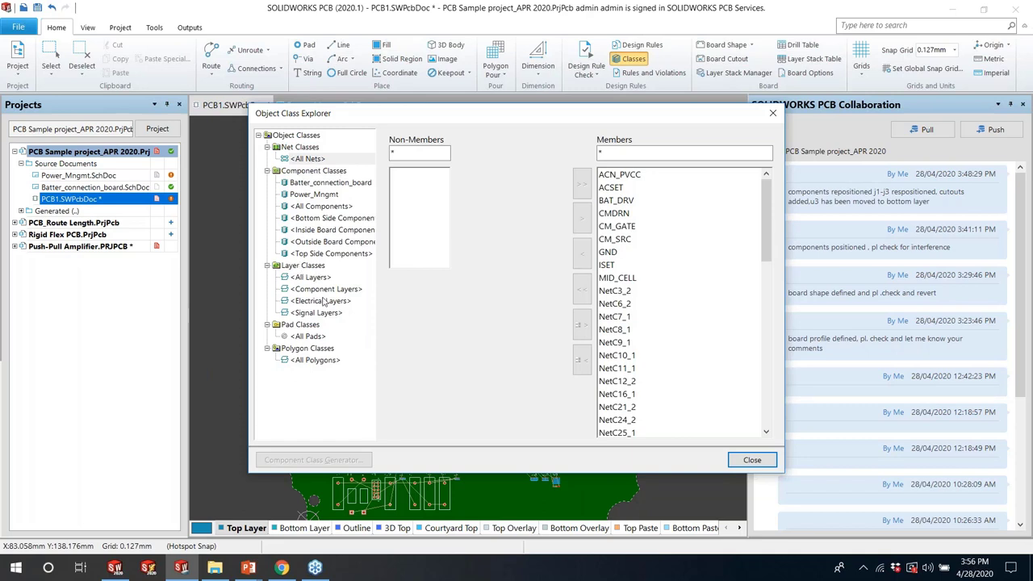
click(305, 324)
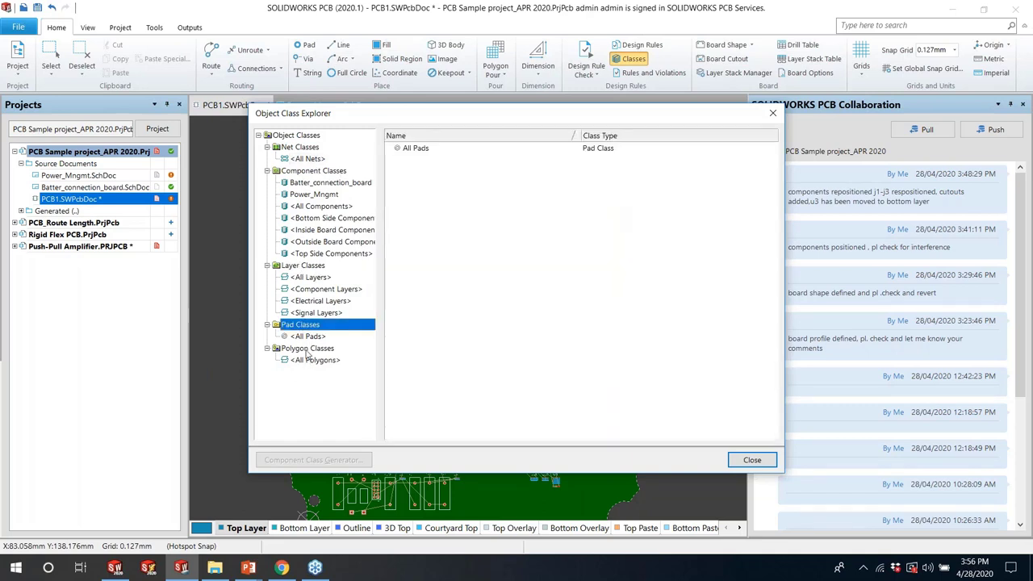
click(307, 349)
click(750, 459)
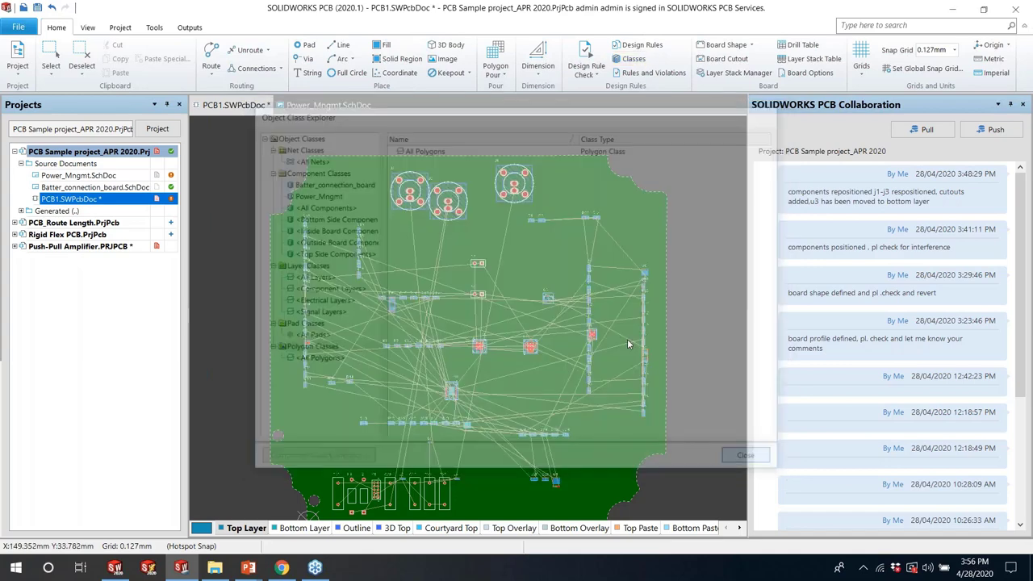
Inspect the Polygon Pour Manager, cancel a new board-outline polygon, and close the manager
click(495, 69)
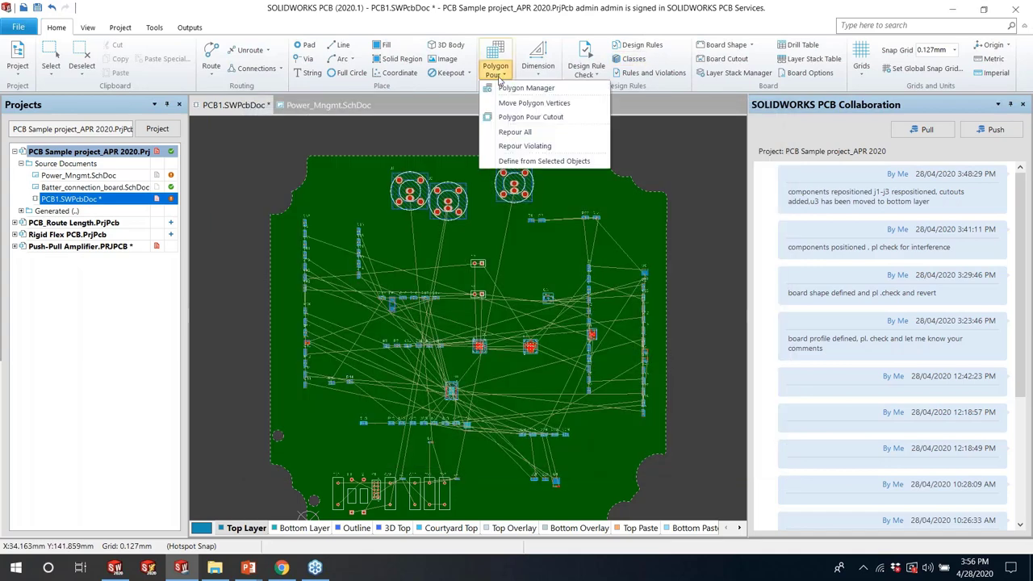
click(526, 88)
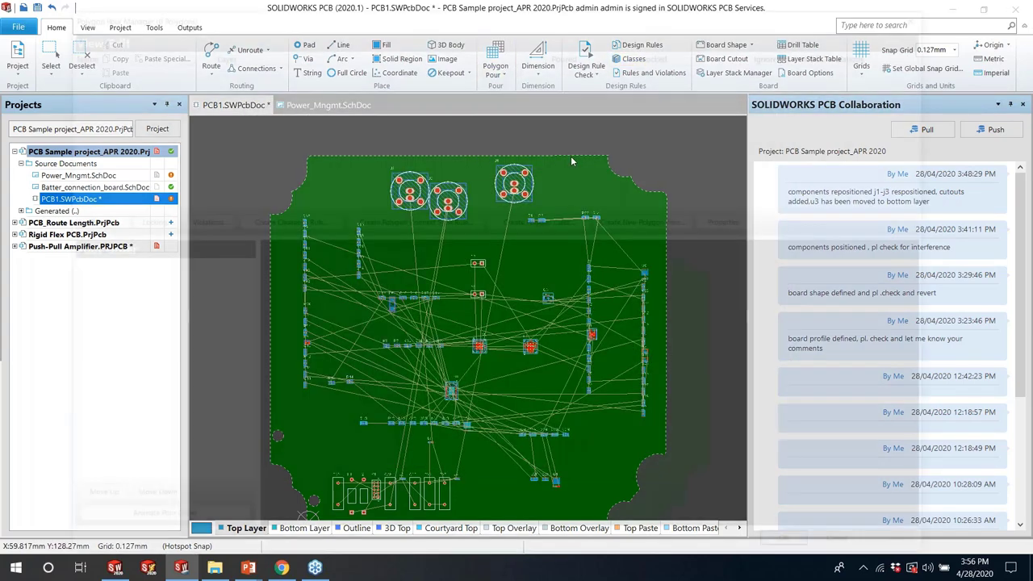
click(649, 220)
click(677, 238)
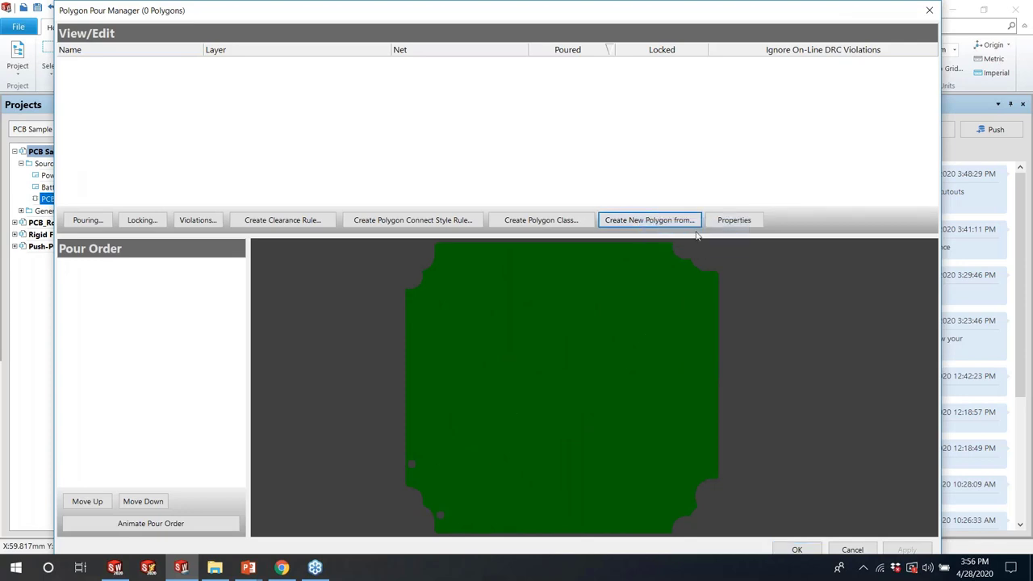
click(694, 225)
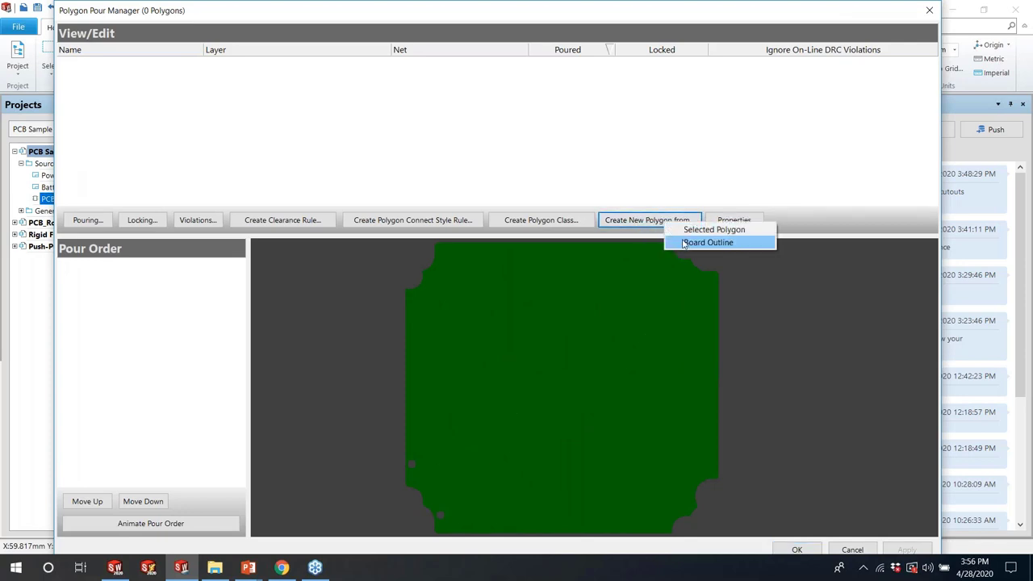
click(691, 243)
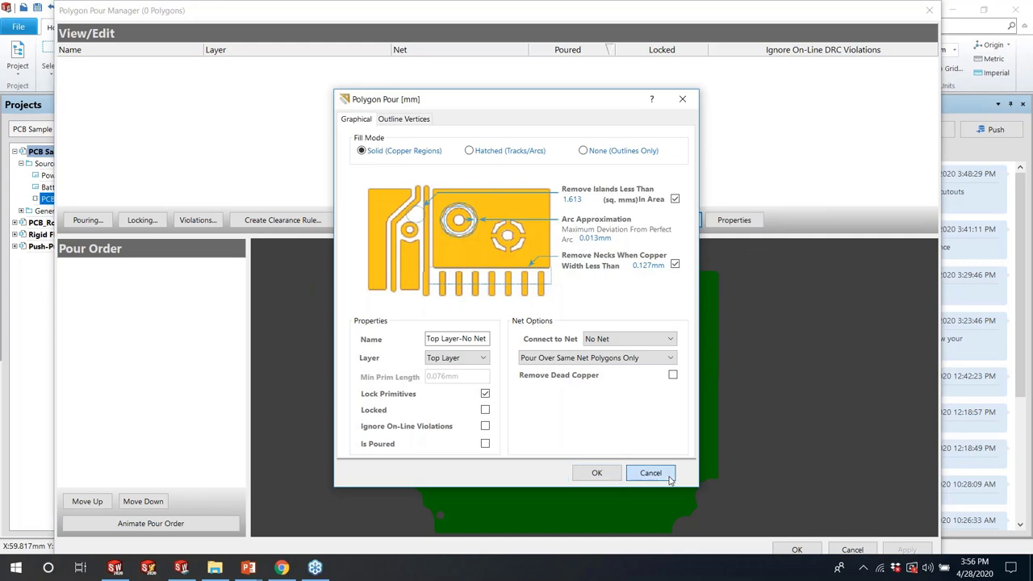
click(651, 472)
click(928, 10)
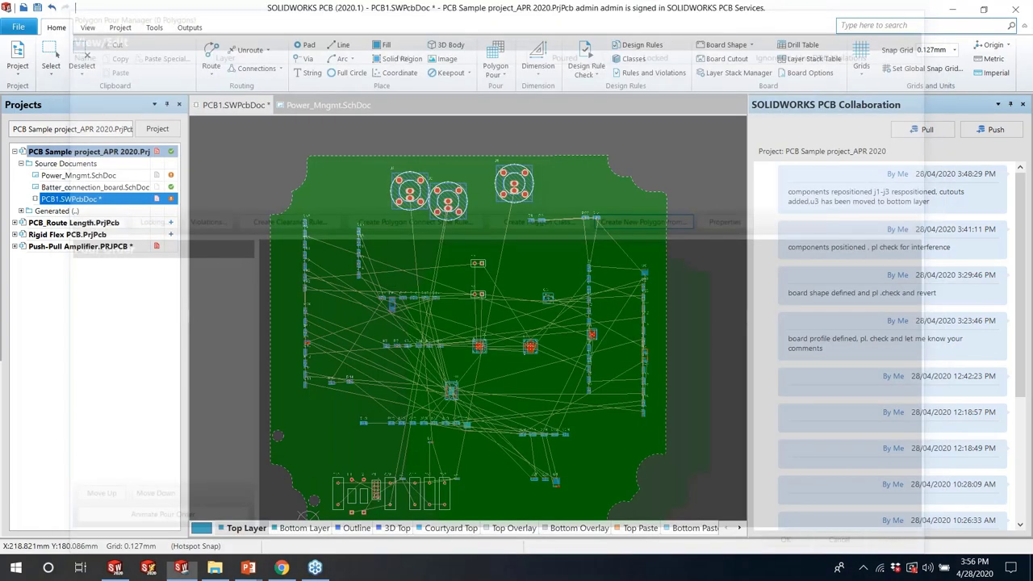
Place a single via near the board's top-left corner with the PV shortcut
key(p)
key(v)
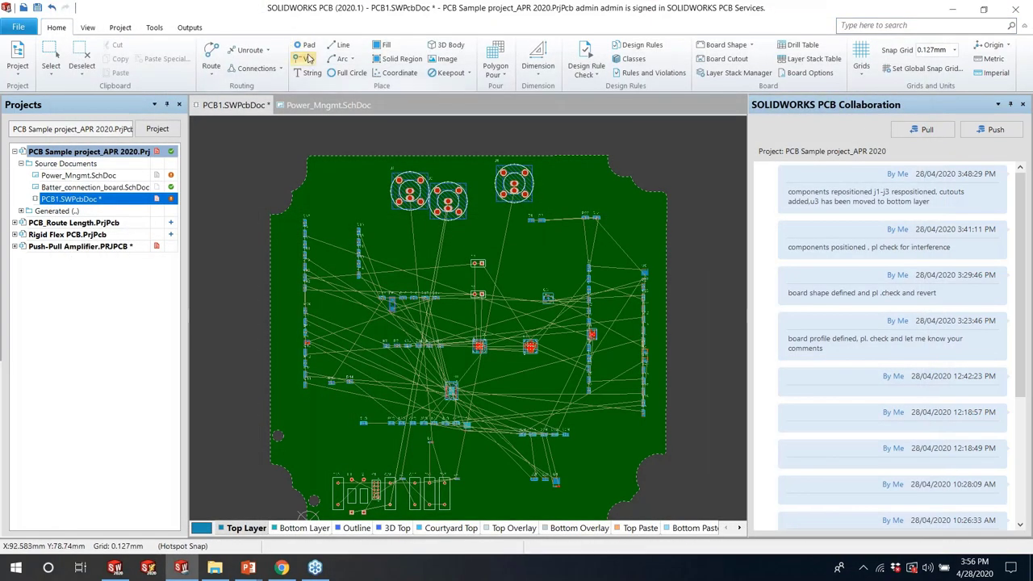
click(332, 200)
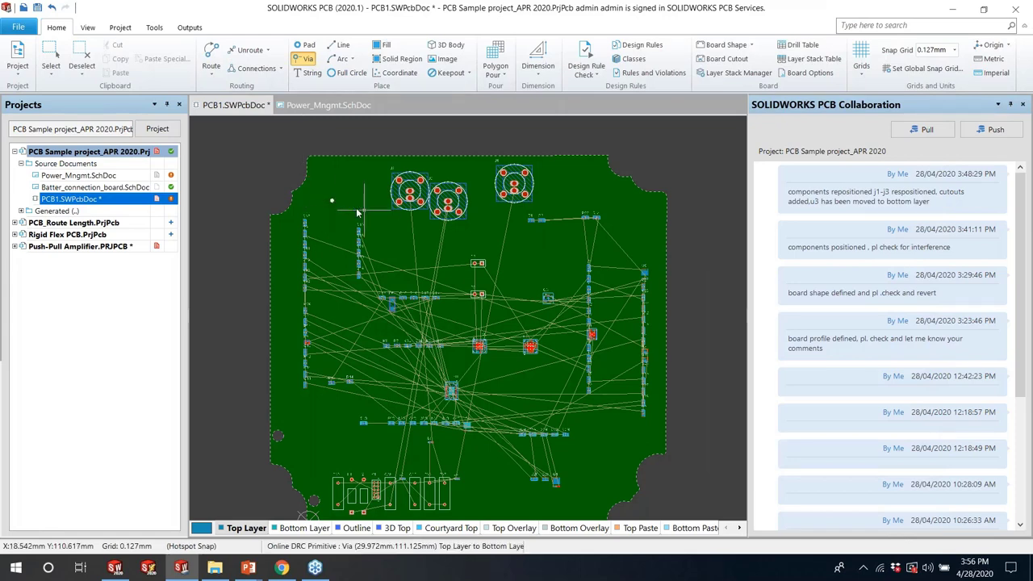
key(Escape)
Open the new via's properties and check its Top Layer to Bottom Layer span
ctrl+scroll(342, 204, up, 5)
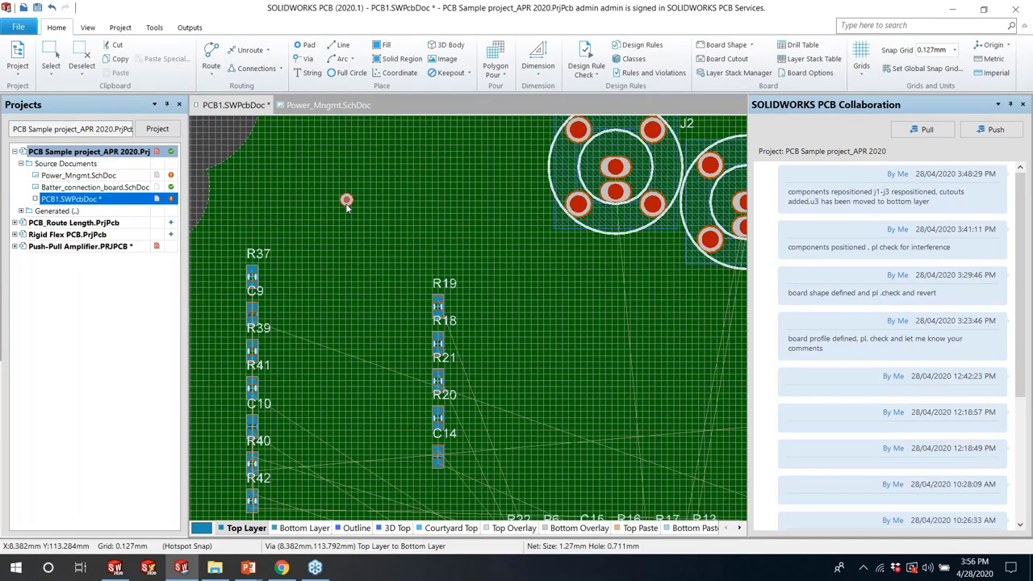
double_click(342, 203)
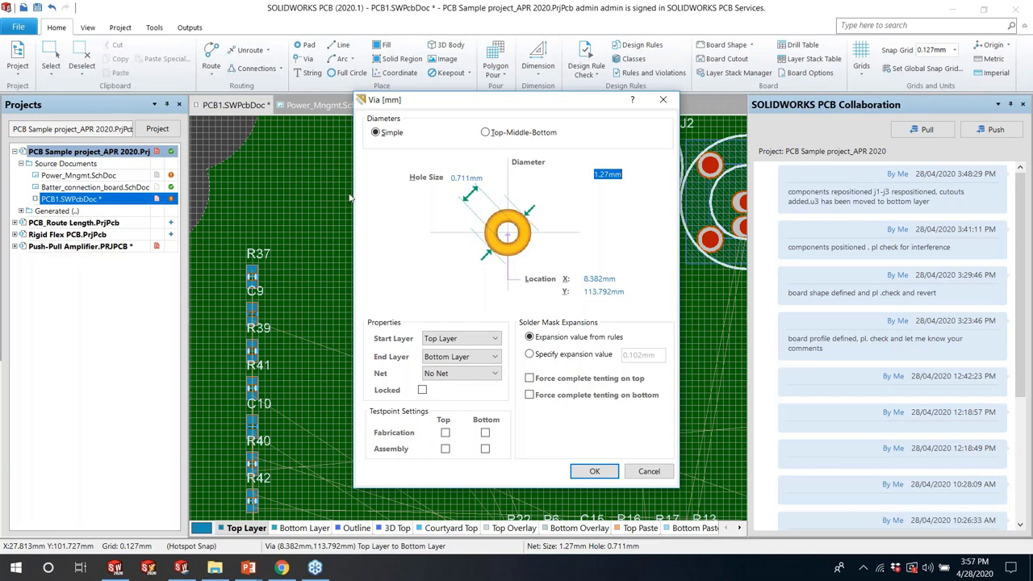
click(466, 358)
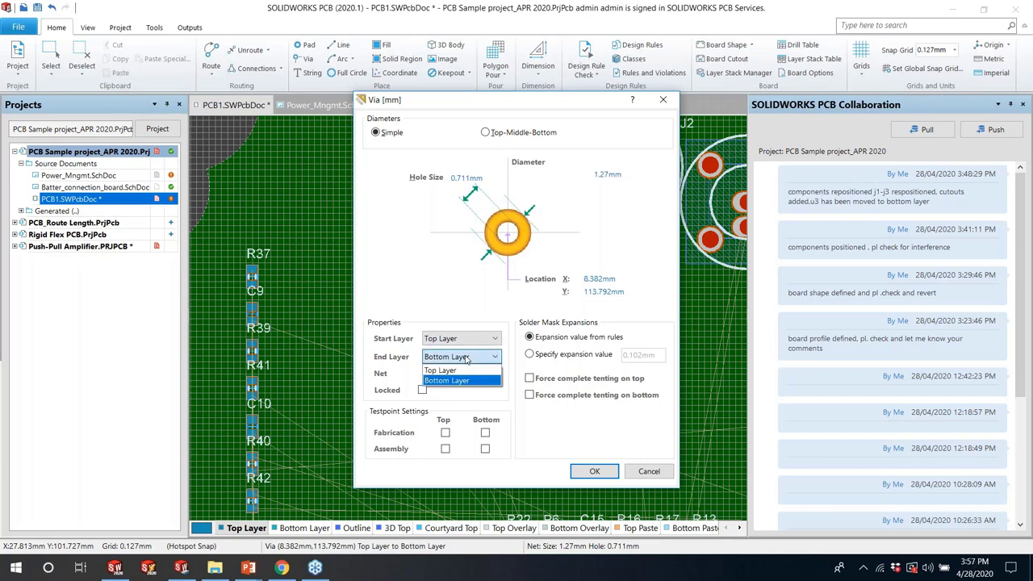
click(466, 358)
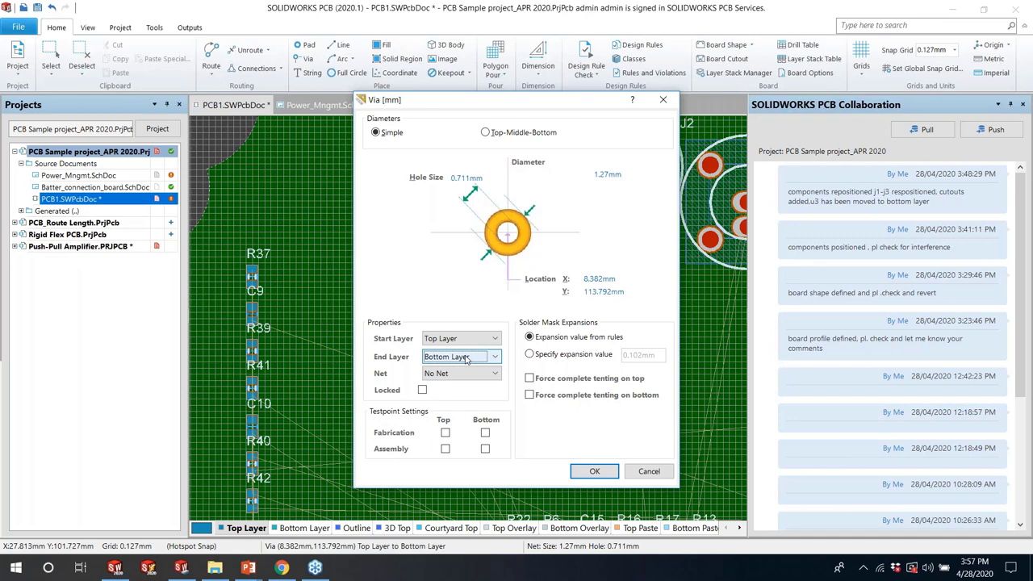
click(456, 339)
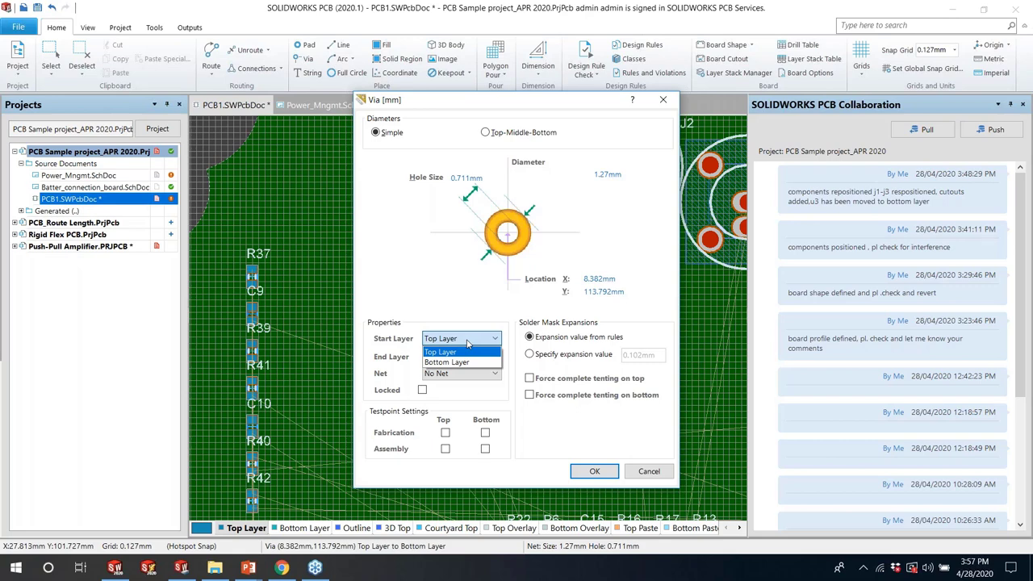
Set the Top-to-Bottom via as a Bottom Fabrication and Bottom Assembly testpoint and confirm
click(541, 436)
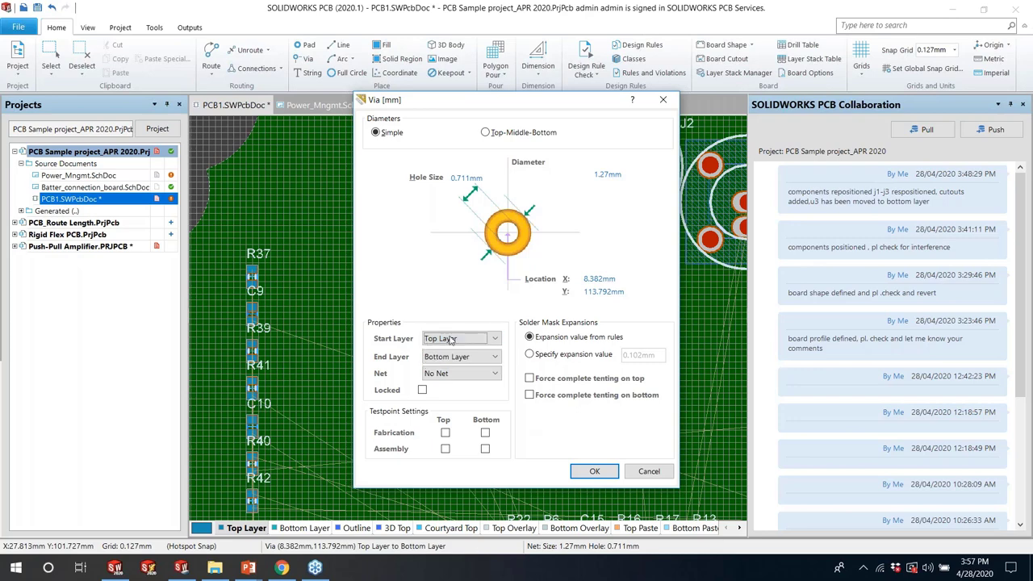
click(485, 434)
click(485, 450)
click(595, 471)
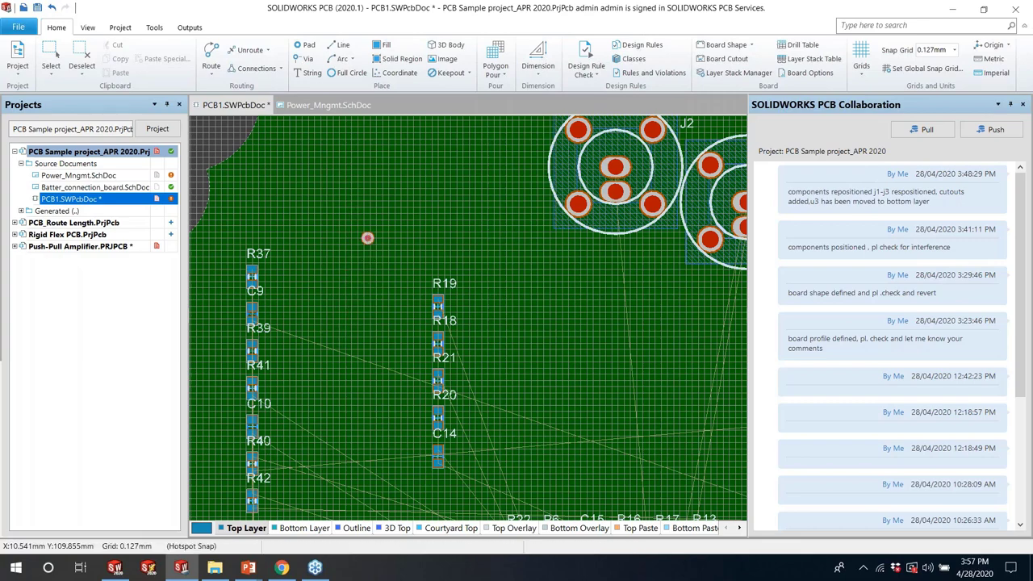
Place the test via above the resistor column, then start and abandon a Top Layer track from a J1 pad
click(367, 238)
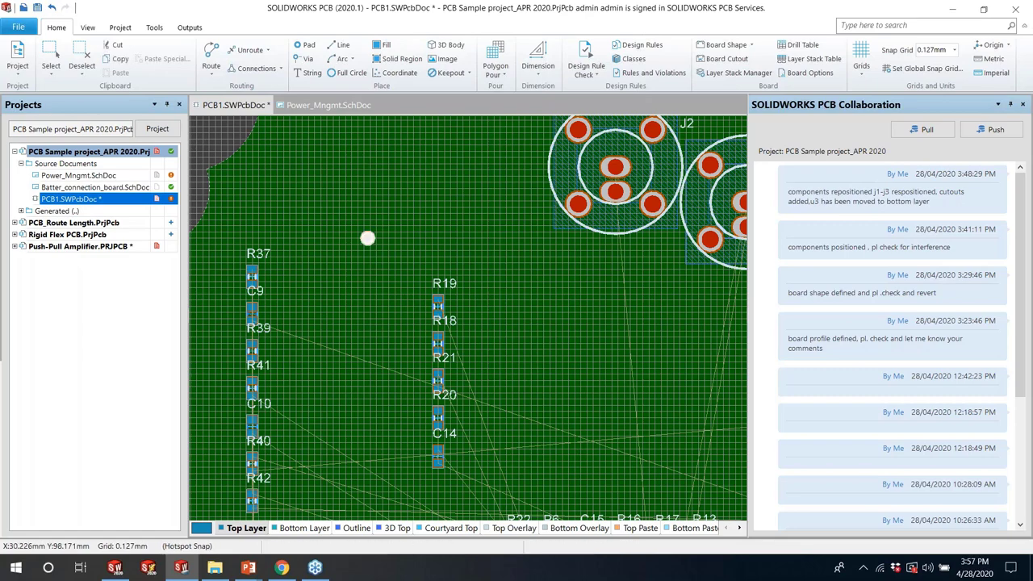
key(Escape)
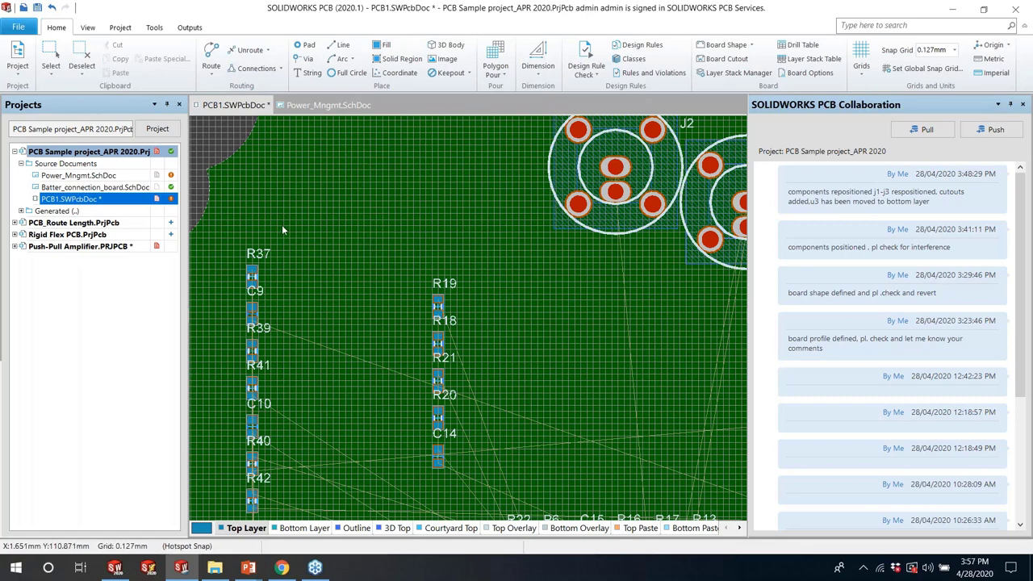
ctrl+scroll(295, 199, down, 5)
right_click(506, 238)
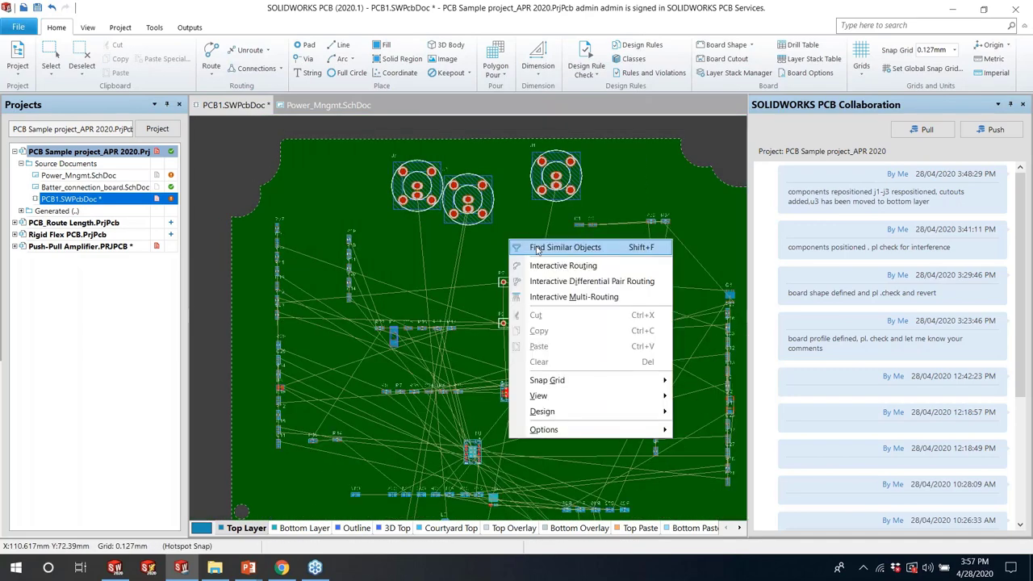
click(539, 246)
right_click(503, 233)
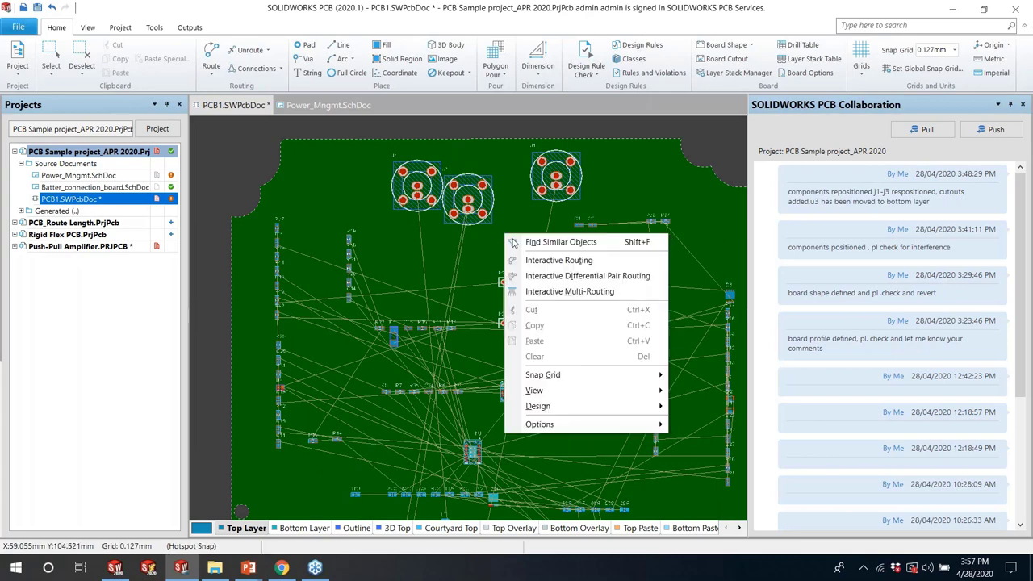
click(550, 260)
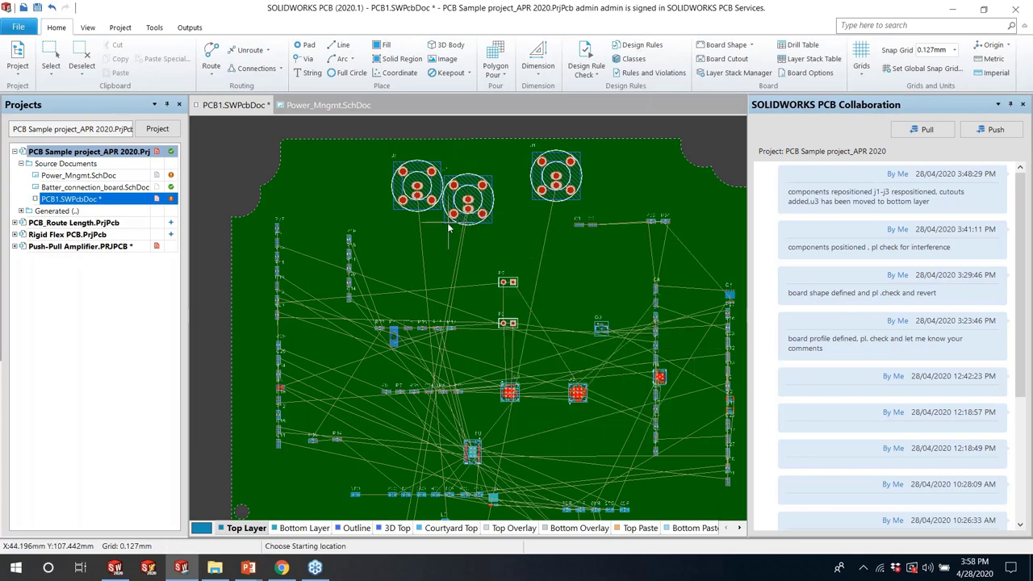
ctrl+scroll(448, 224, up, 2)
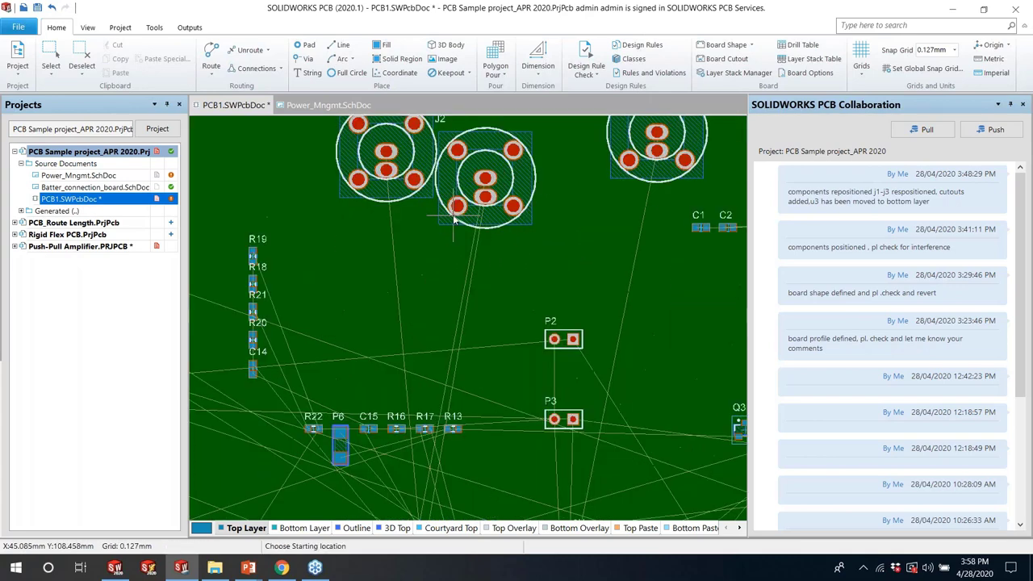
click(657, 133)
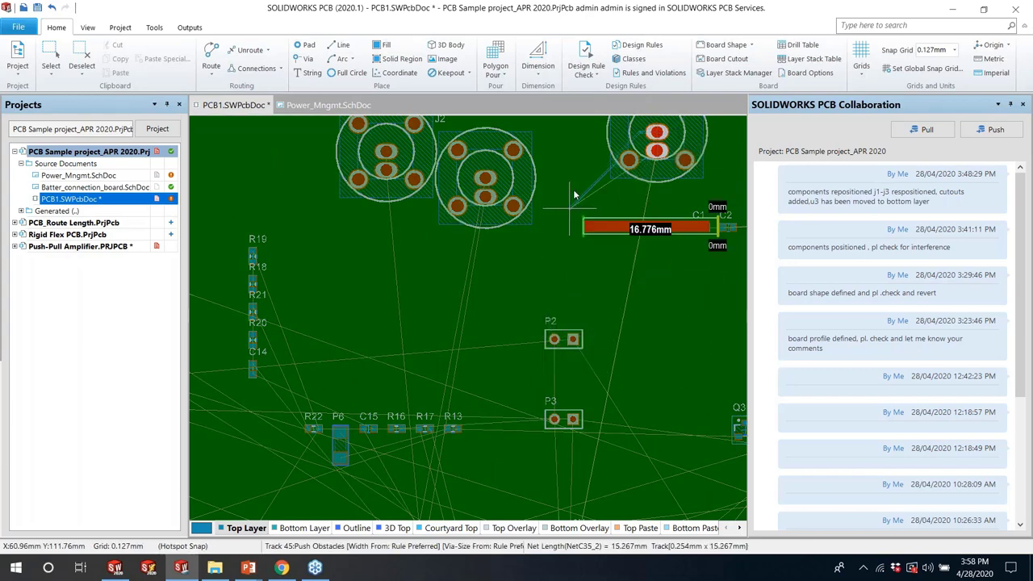
scroll(564, 262, down, 3)
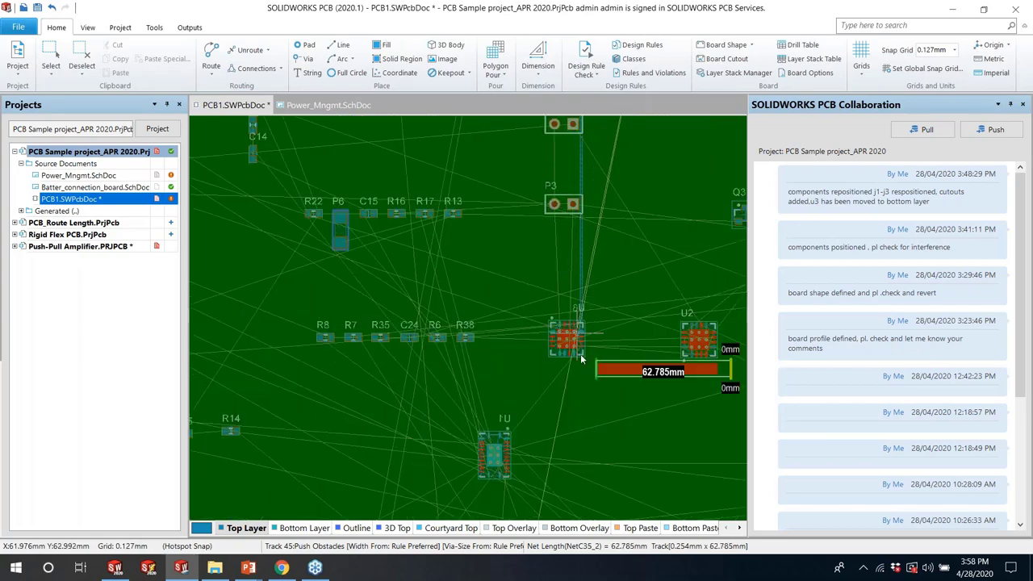
ctrl+scroll(580, 347, up, 6)
ctrl+scroll(585, 333, up, 1)
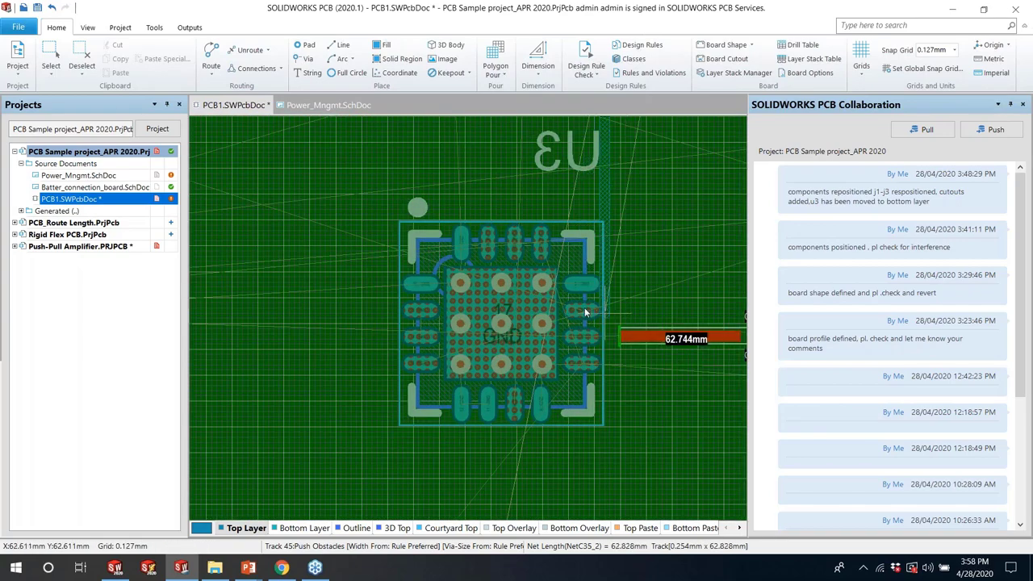
key(Escape)
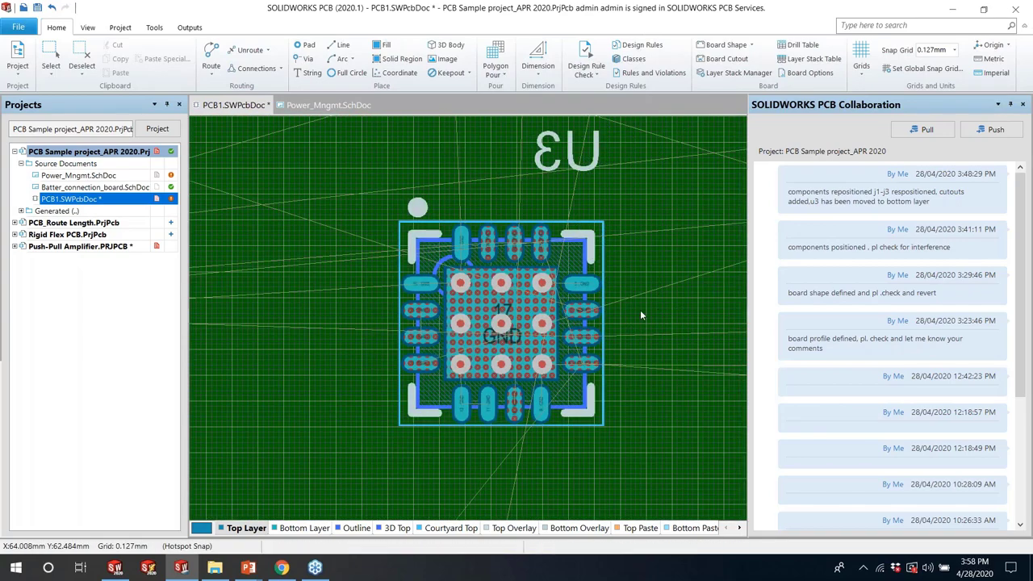
Route a Top Layer track of about 43.157mm from R22's pad to R15's pad 1
ctrl+scroll(642, 313, down, 4)
ctrl+scroll(648, 325, down, 2)
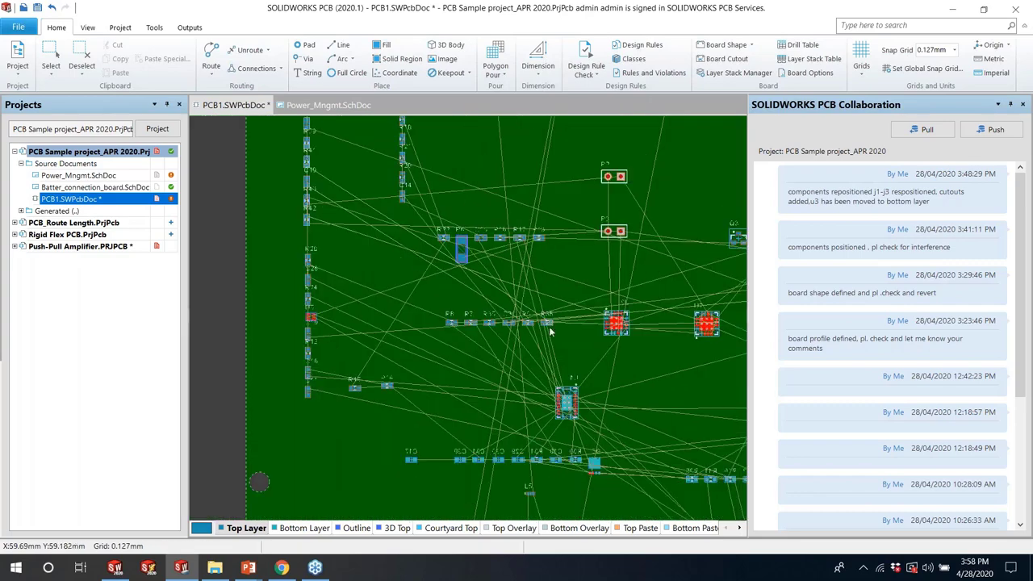
ctrl+scroll(436, 223, up, 5)
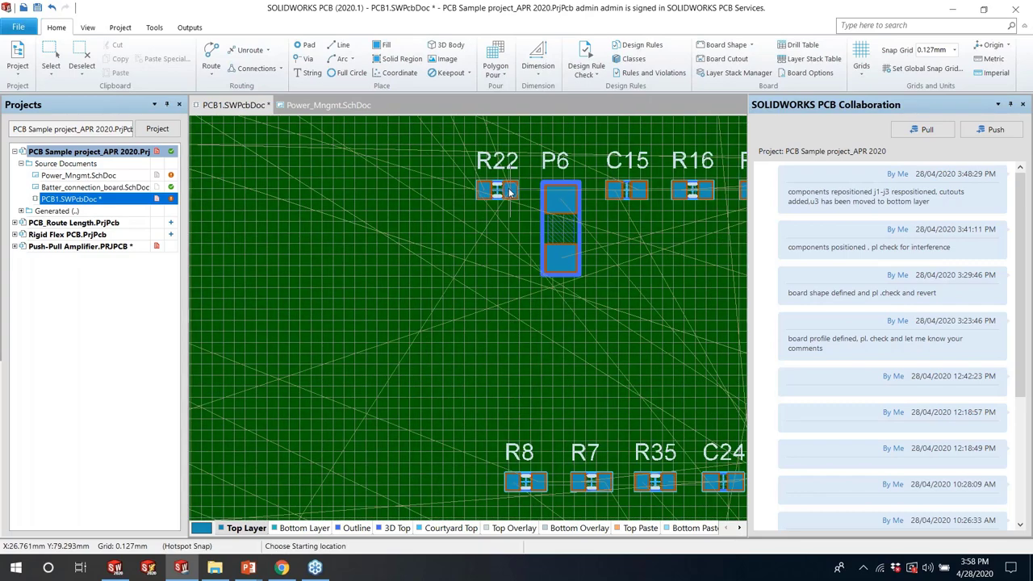
click(506, 190)
ctrl+scroll(462, 306, down, 1)
ctrl+scroll(463, 305, down, 3)
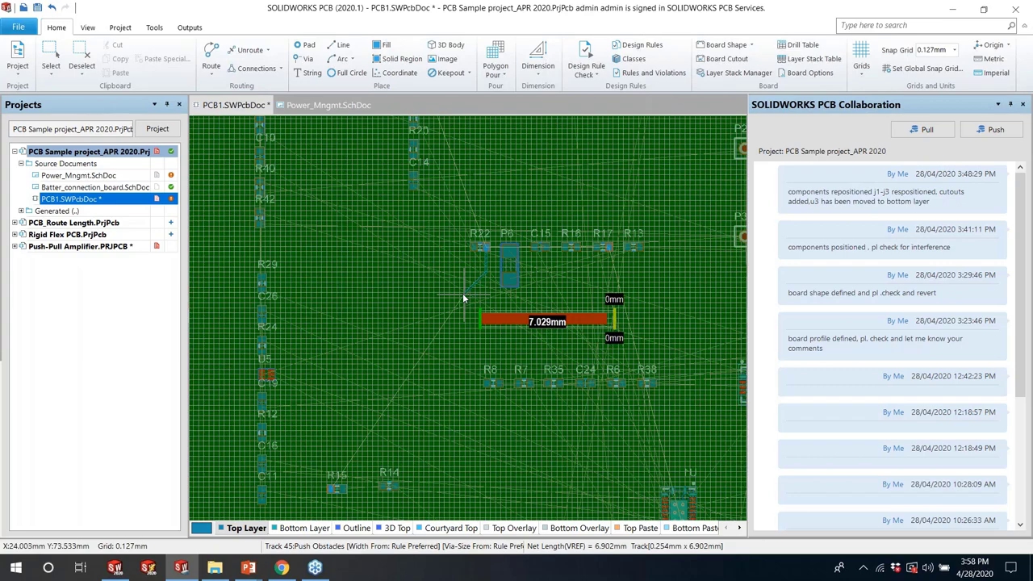
ctrl+scroll(370, 441, up, 3)
ctrl+scroll(368, 442, down, 1)
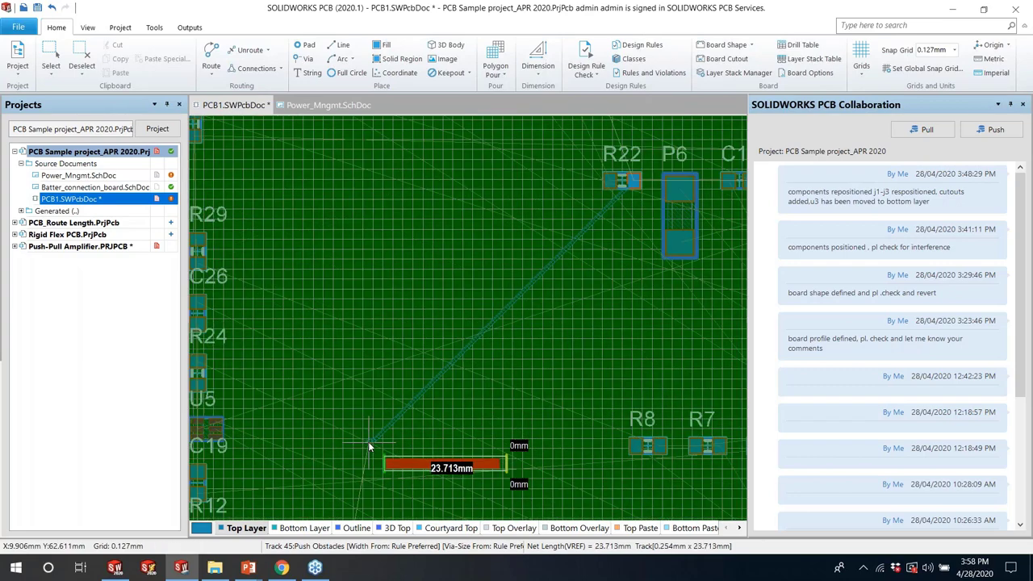
scroll(372, 432, down, 5)
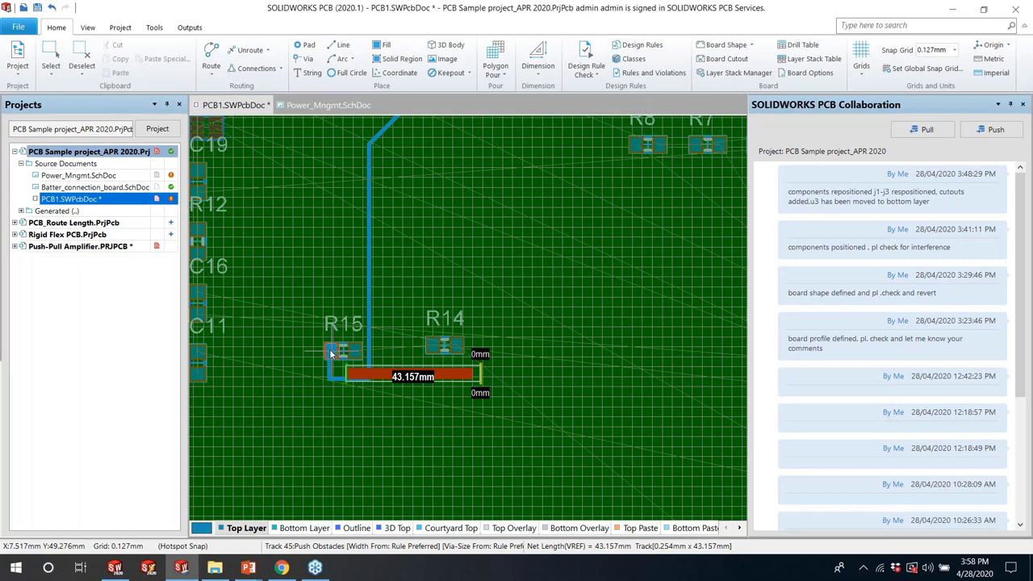
click(330, 352)
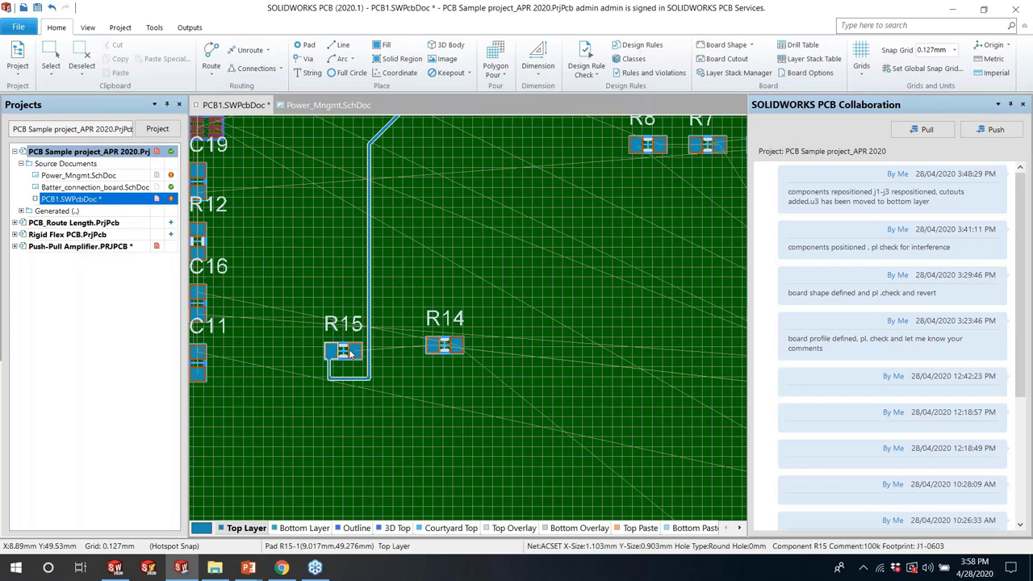
ctrl+scroll(348, 353, down, 5)
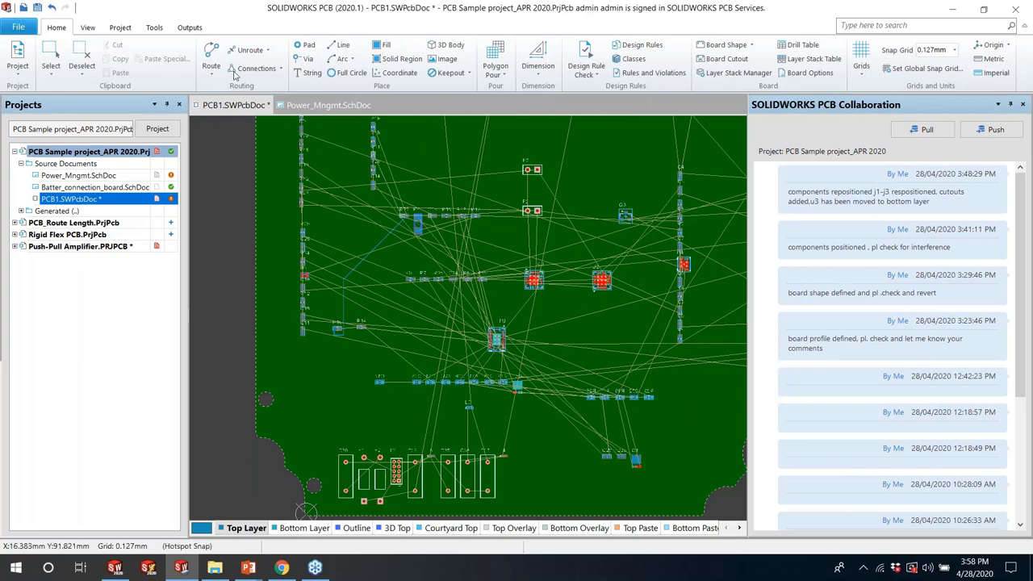
Show the Tools ribbon and look through the Autoroute dropdown without choosing anything
click(154, 28)
click(293, 68)
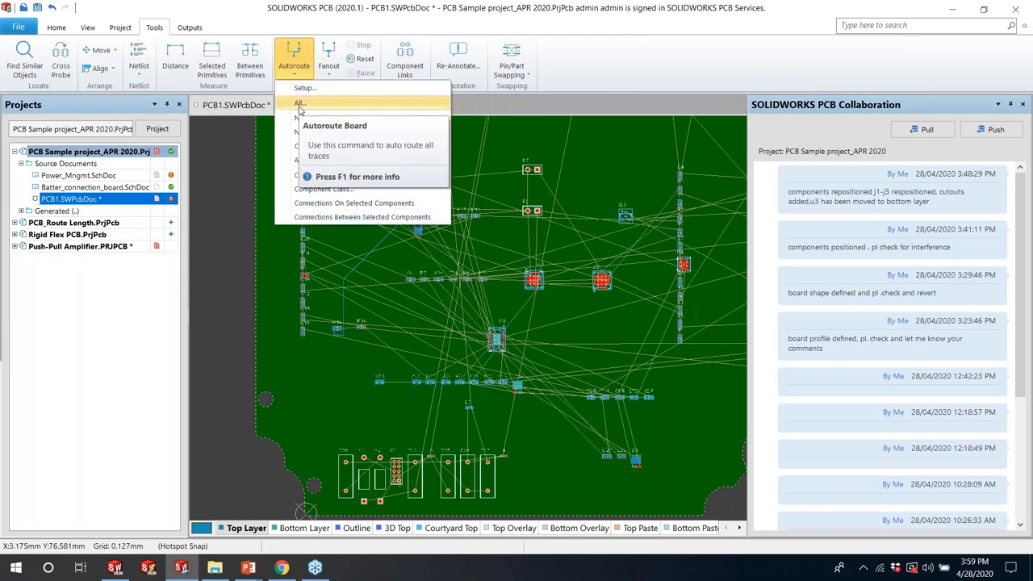
click(384, 251)
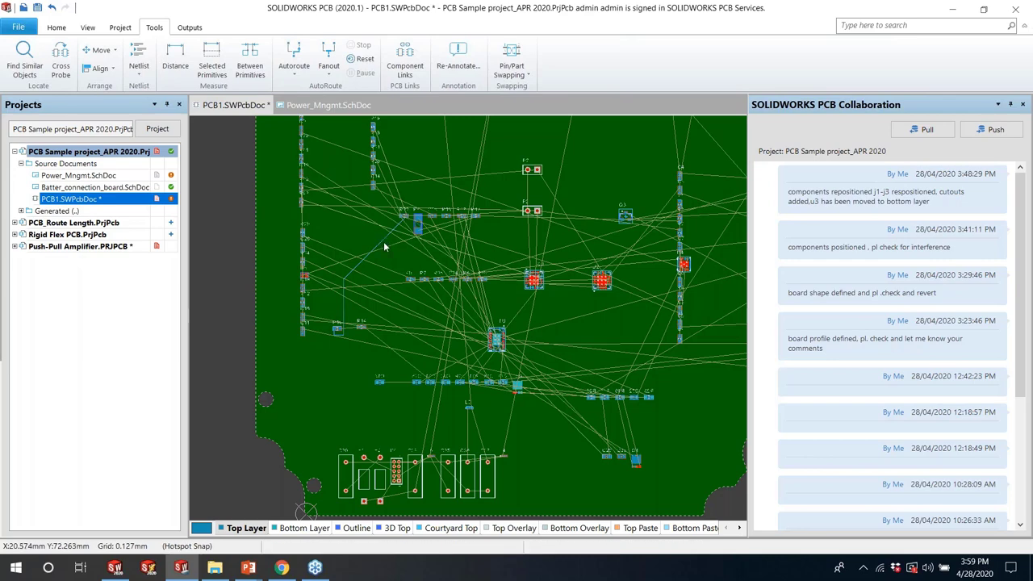
Delete the diagonal and vertical segments of the R22–R15 track
ctrl+scroll(387, 244, up, 4)
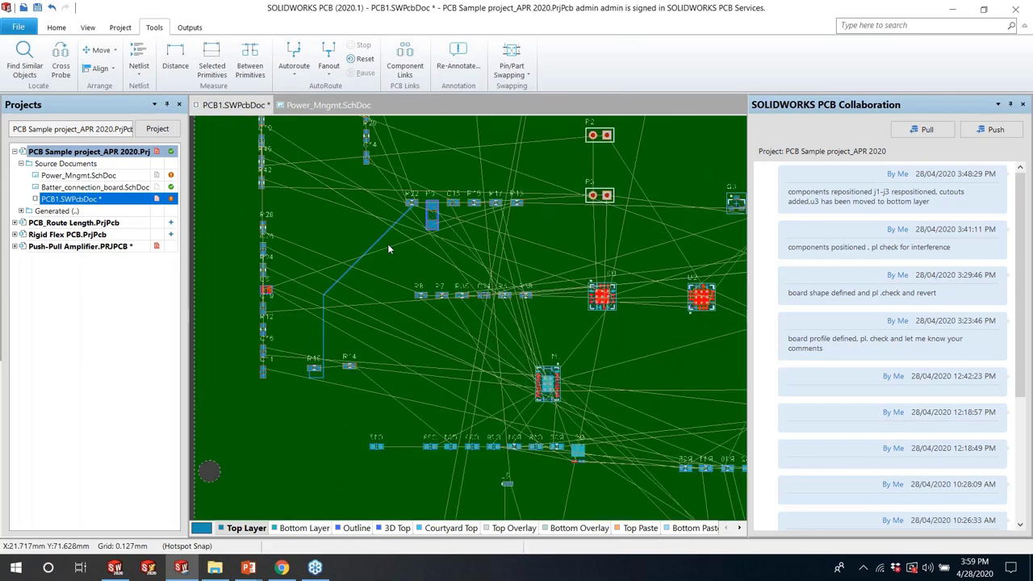
click(355, 247)
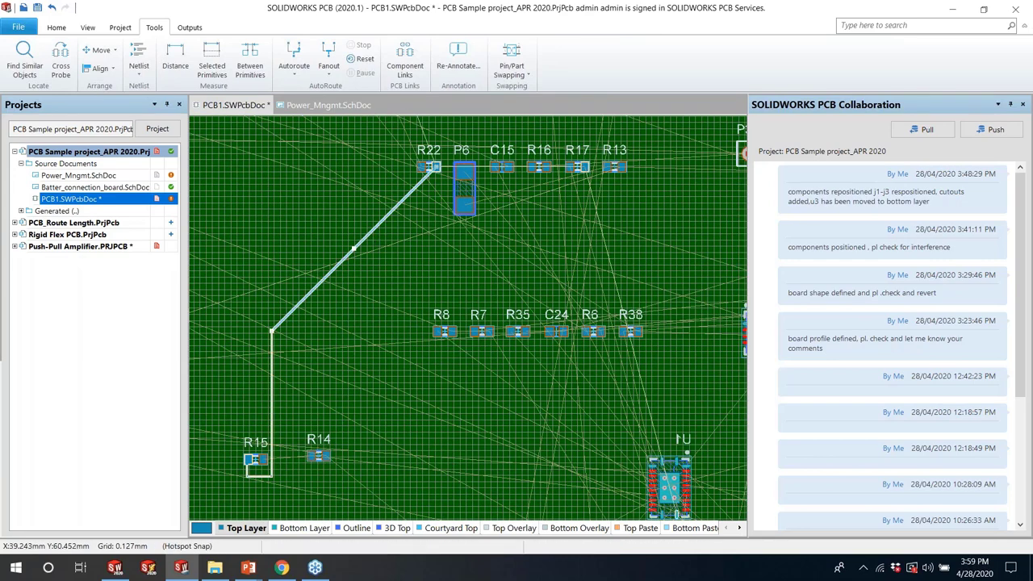
key(Delete)
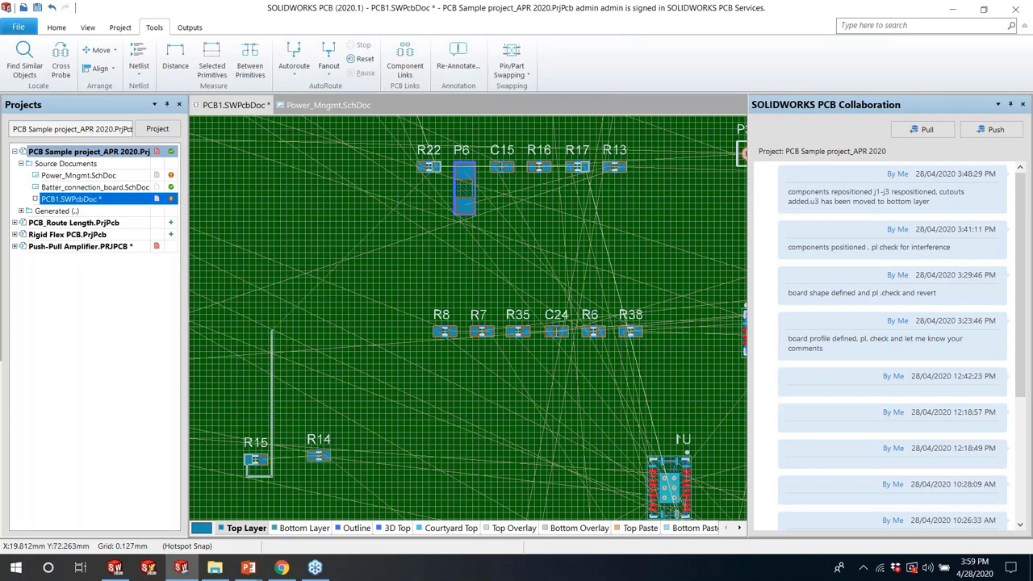
click(273, 350)
key(Delete)
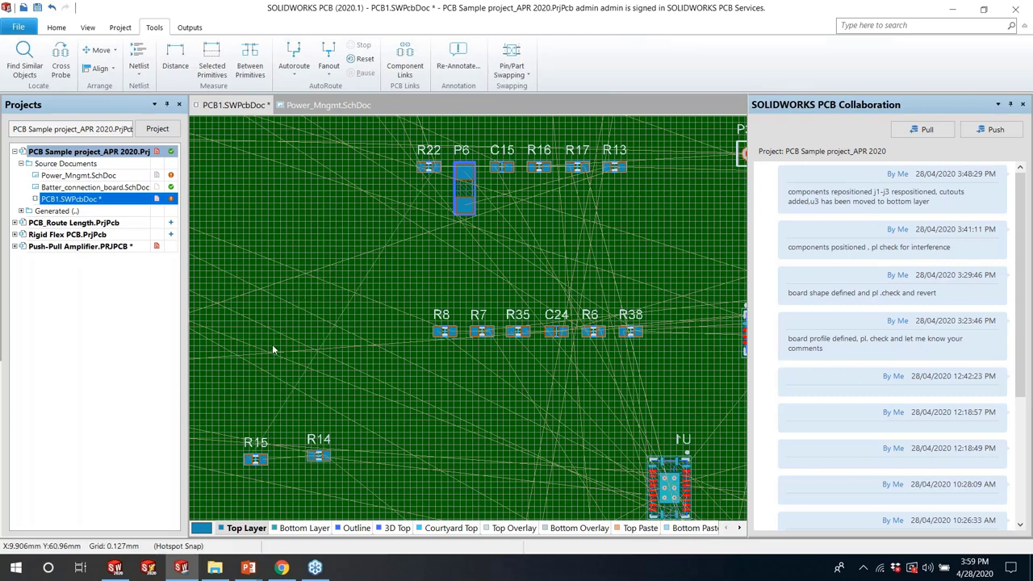
ctrl+scroll(372, 263, down, 5)
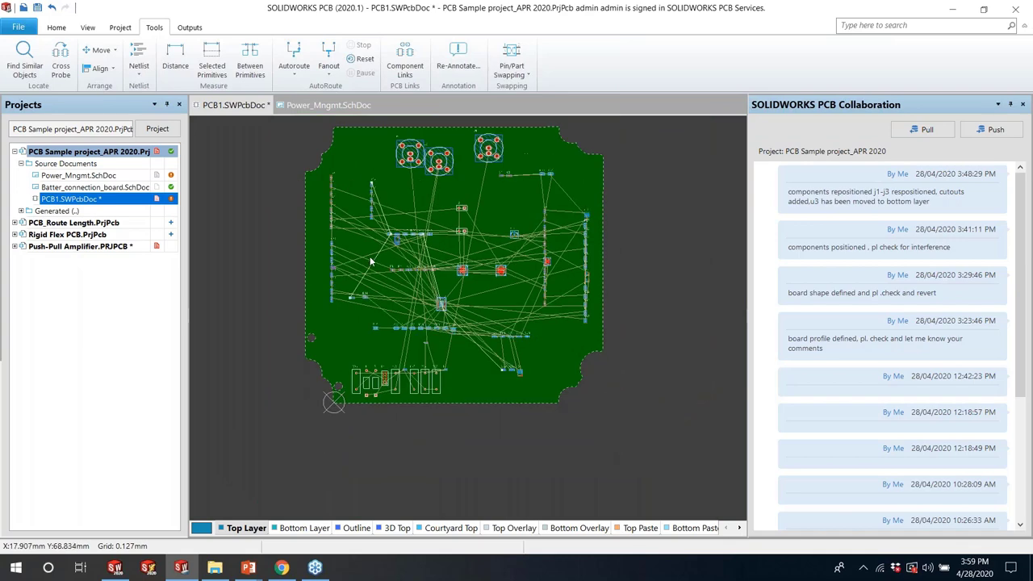
Autoroute all connections, choosing the Default 2 Layer Board strategy in Situs Routing Strategies
click(298, 76)
click(360, 89)
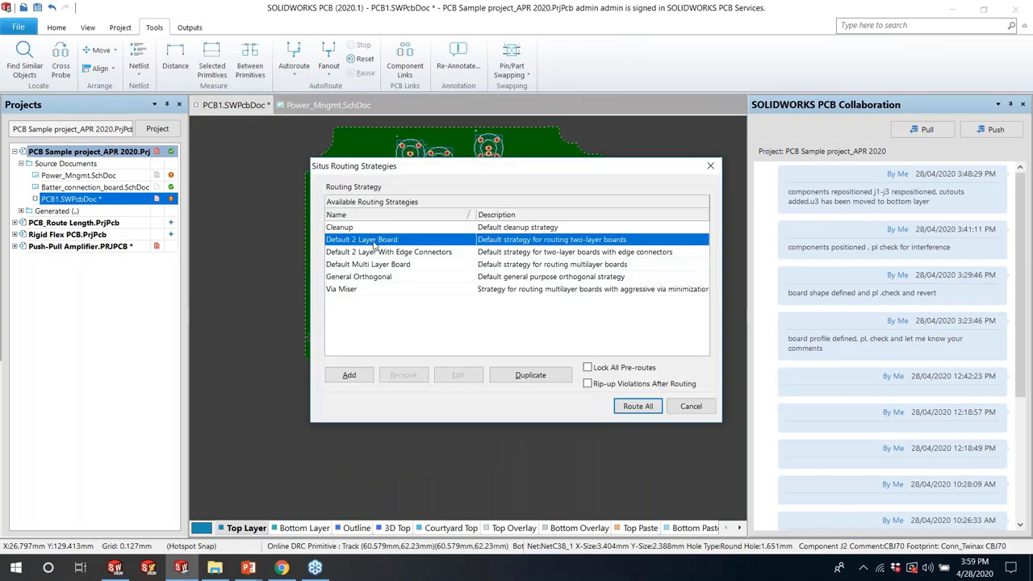
click(372, 253)
click(363, 240)
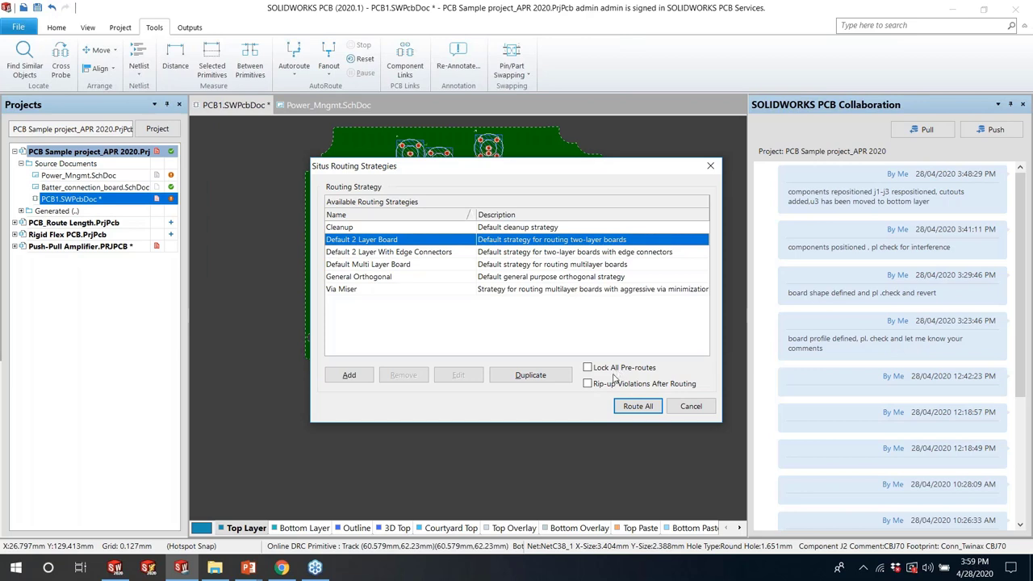
Start Route All with the Default 2 Layer Board strategy, then return to the PowerPoint slide show
click(638, 406)
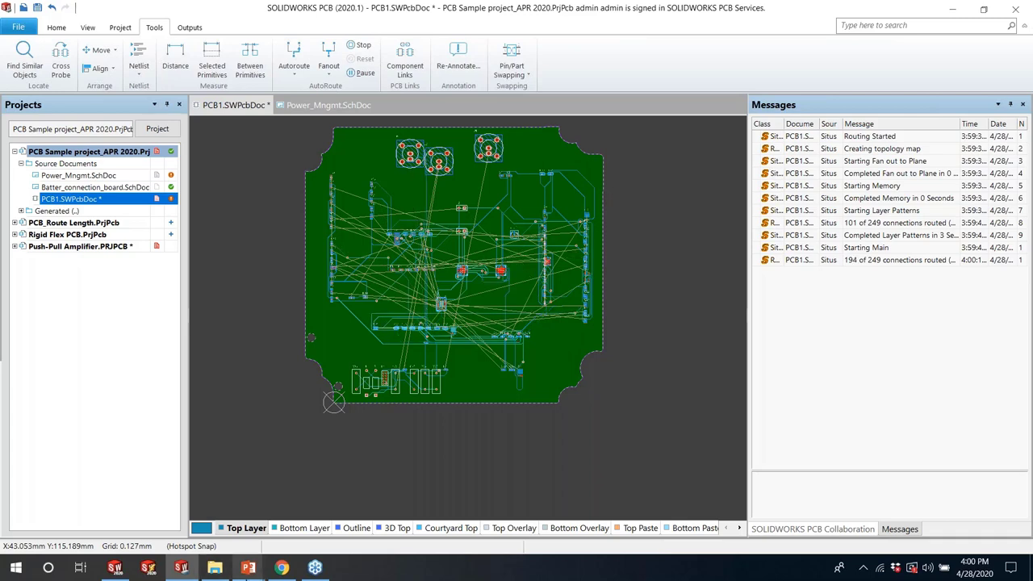
mouse_move(248, 568)
click(305, 506)
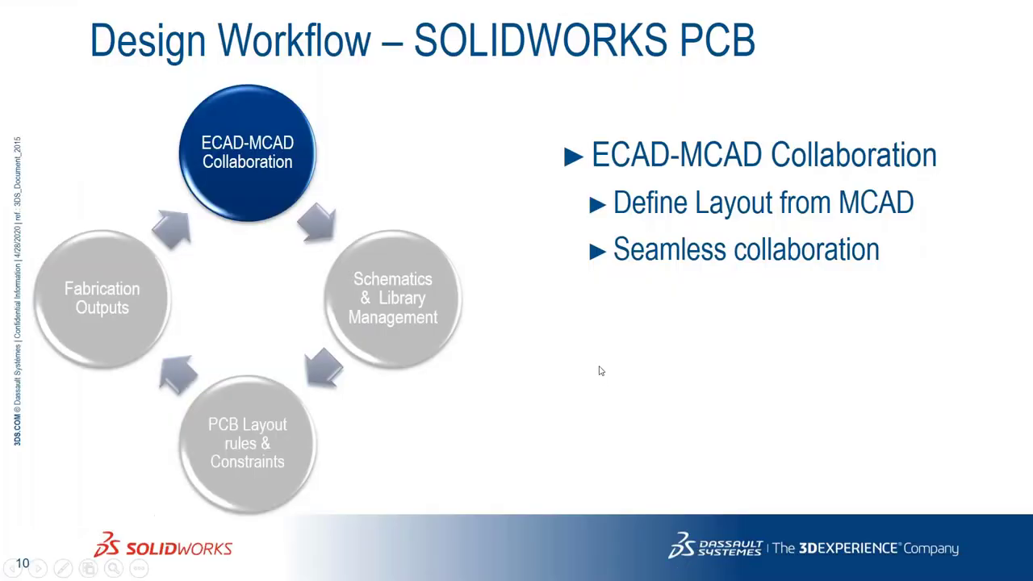
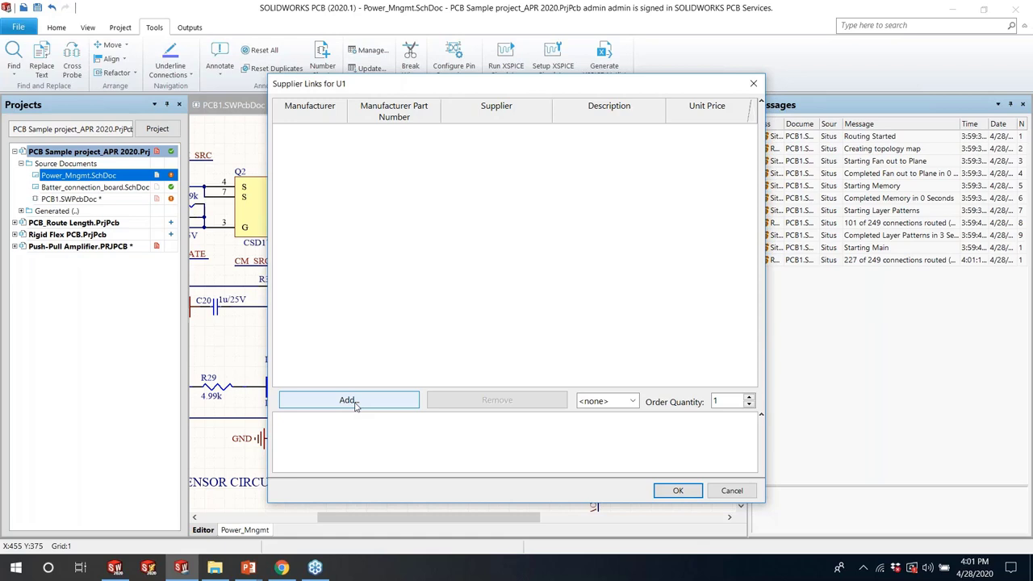
Search suppliers for BQ24170RGYT for U1 and select the BQ24090DGQT RSComponents result
click(348, 400)
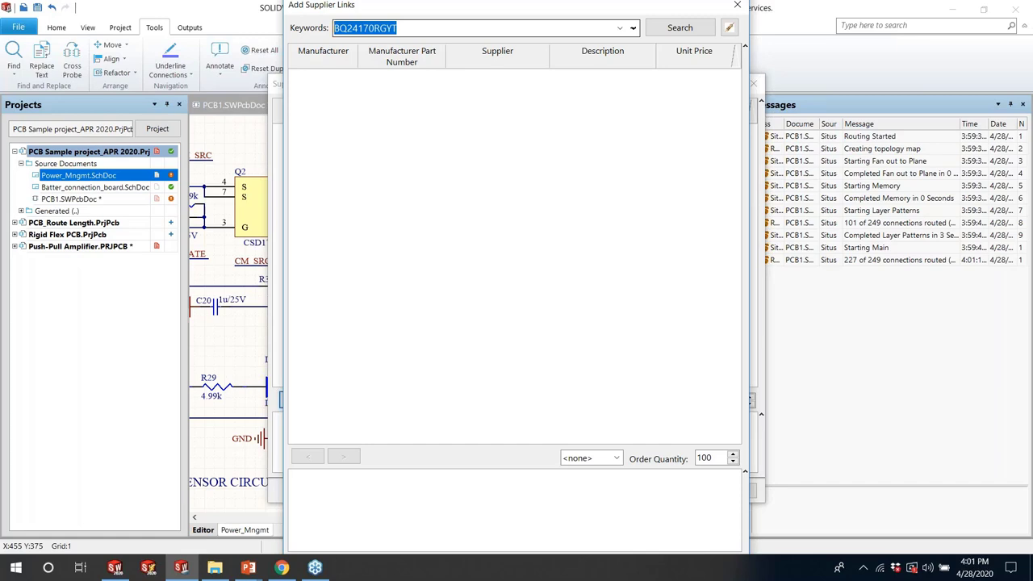
click(679, 28)
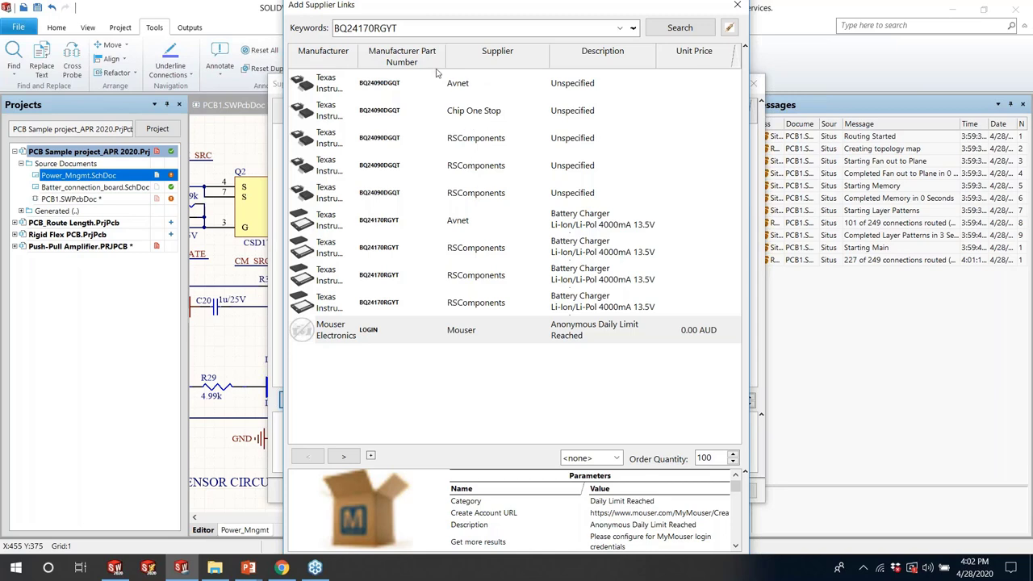
click(440, 139)
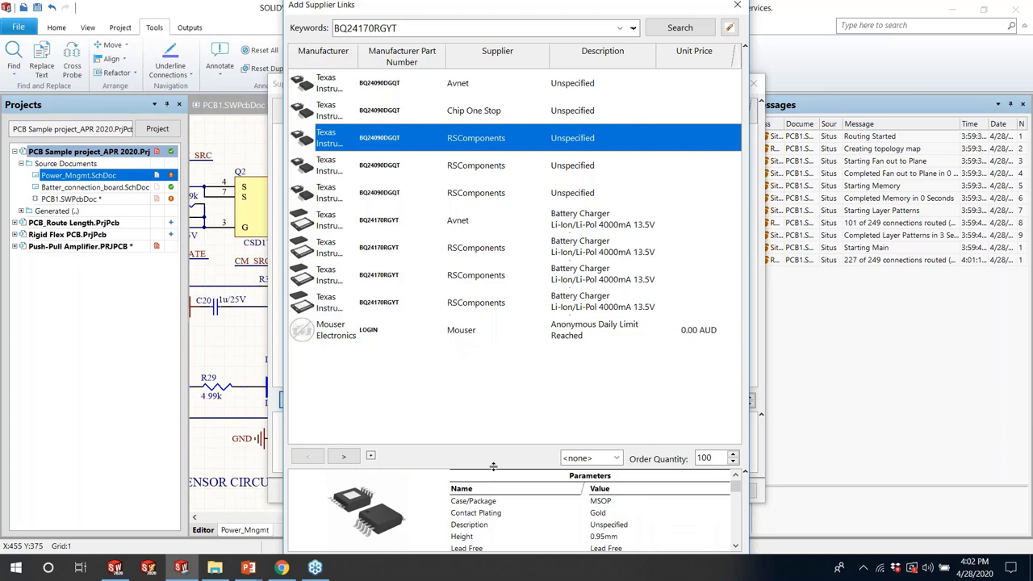
Review the part's charge current and operating temperature, then open the bq24092.pdf datasheet
drag(494, 467, 436, 307)
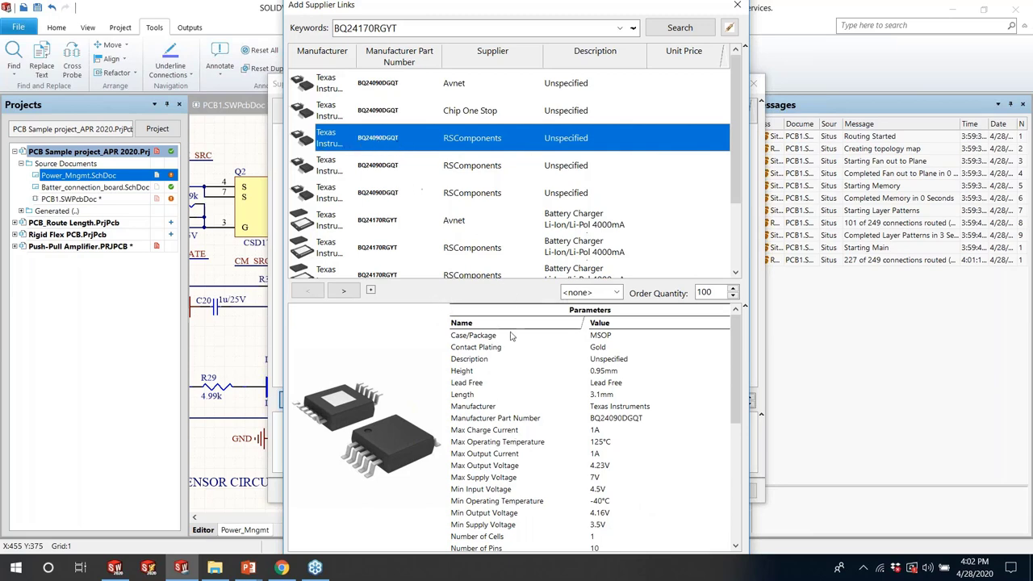
scroll(740, 364, down, 2)
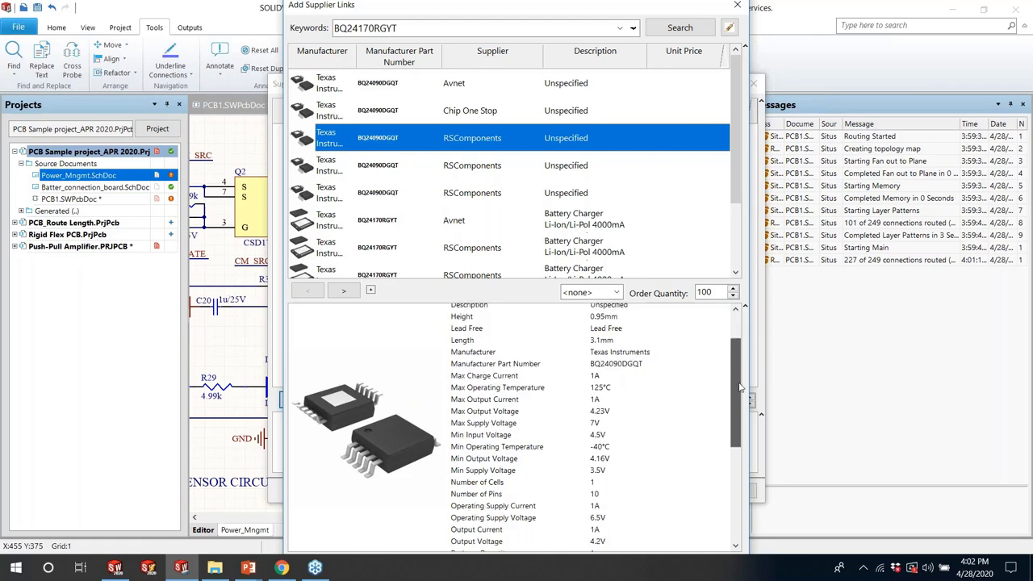
click(524, 376)
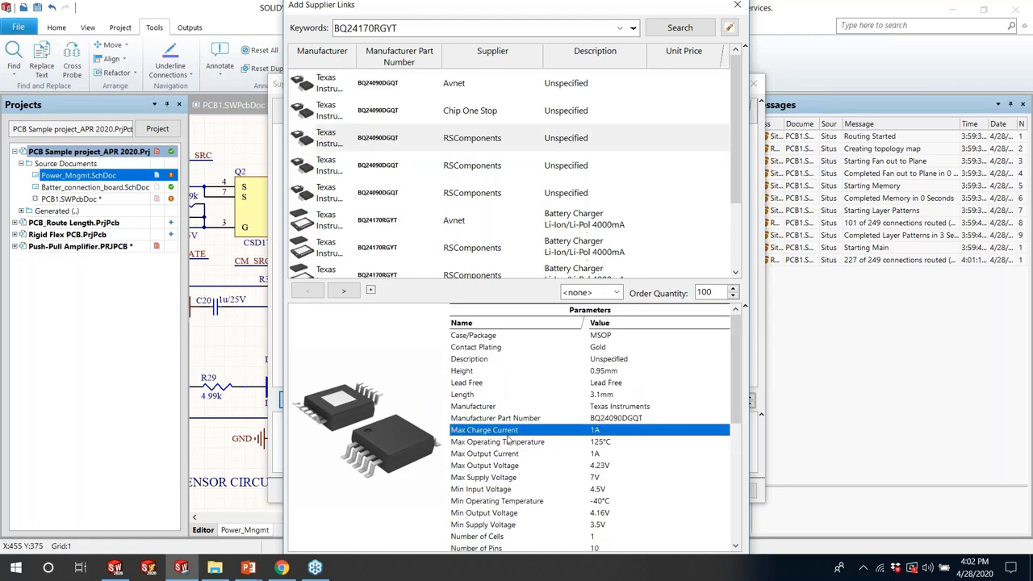
click(509, 441)
scroll(734, 359, down, 8)
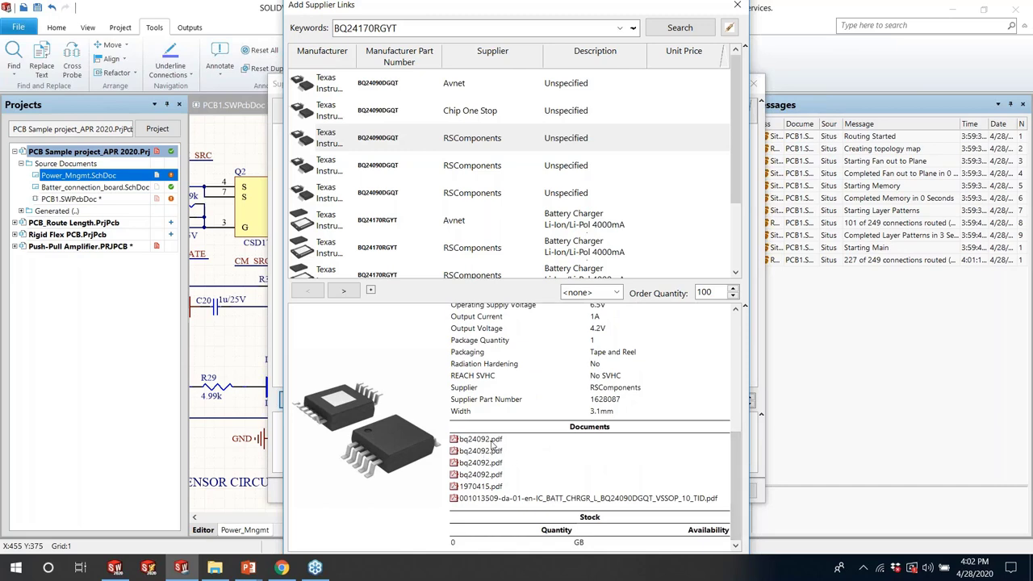
click(491, 442)
click(492, 441)
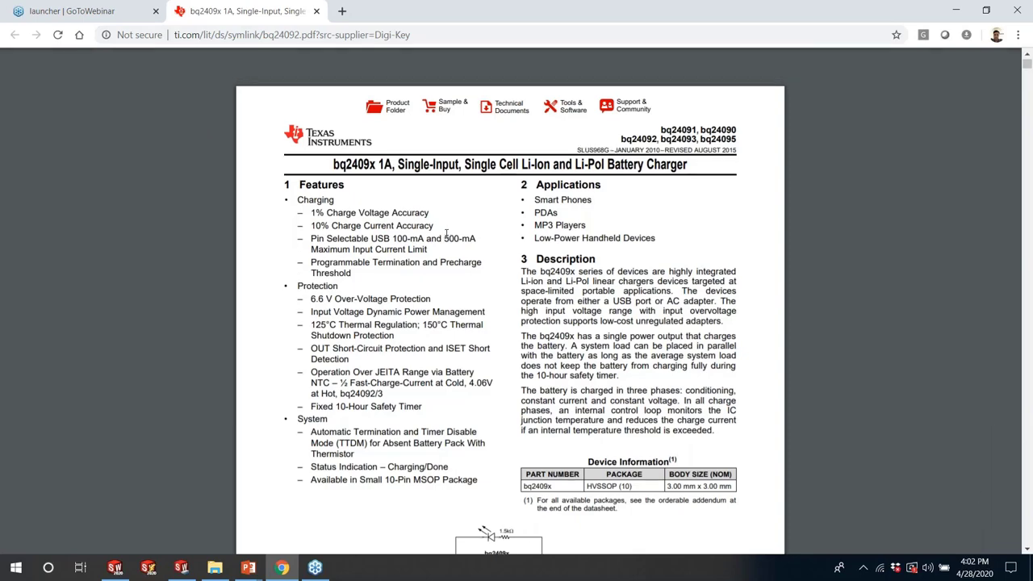
Scroll through the bq24092 datasheet, move to the GoToWebinar tab and minimize Chrome
scroll(445, 234, down, 5)
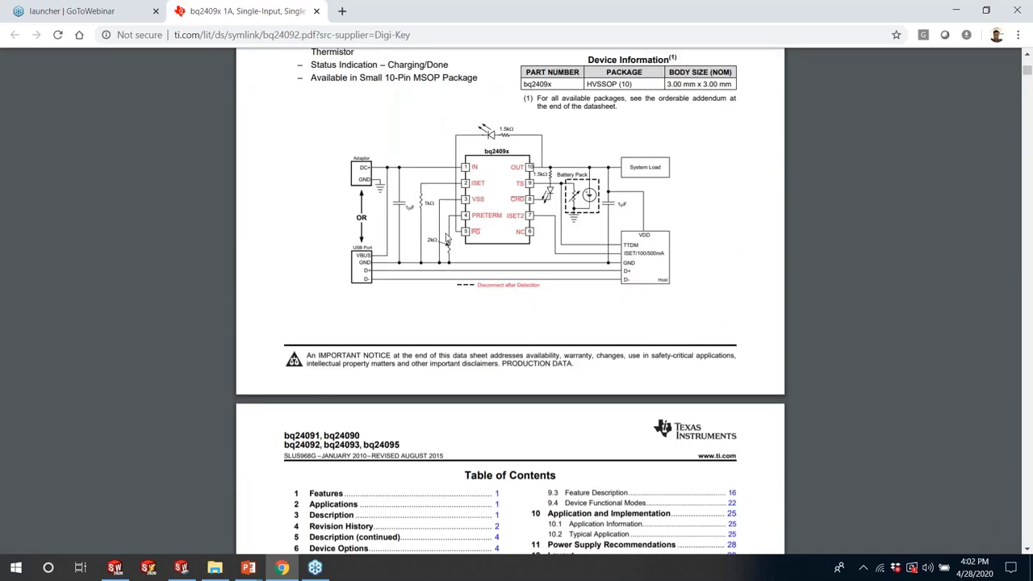
scroll(446, 238, down, 5)
key(ctrl+shift+Tab)
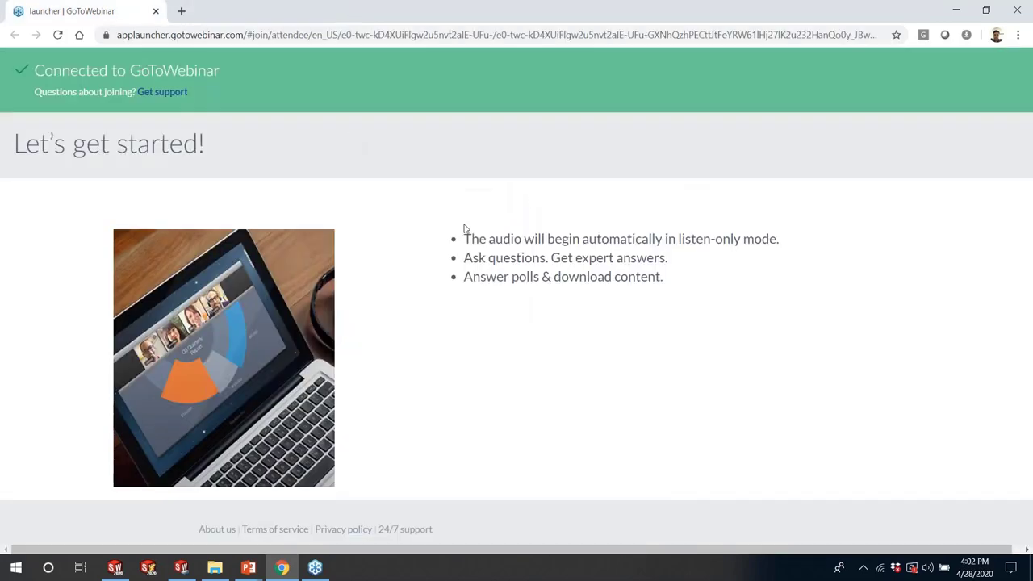
click(955, 10)
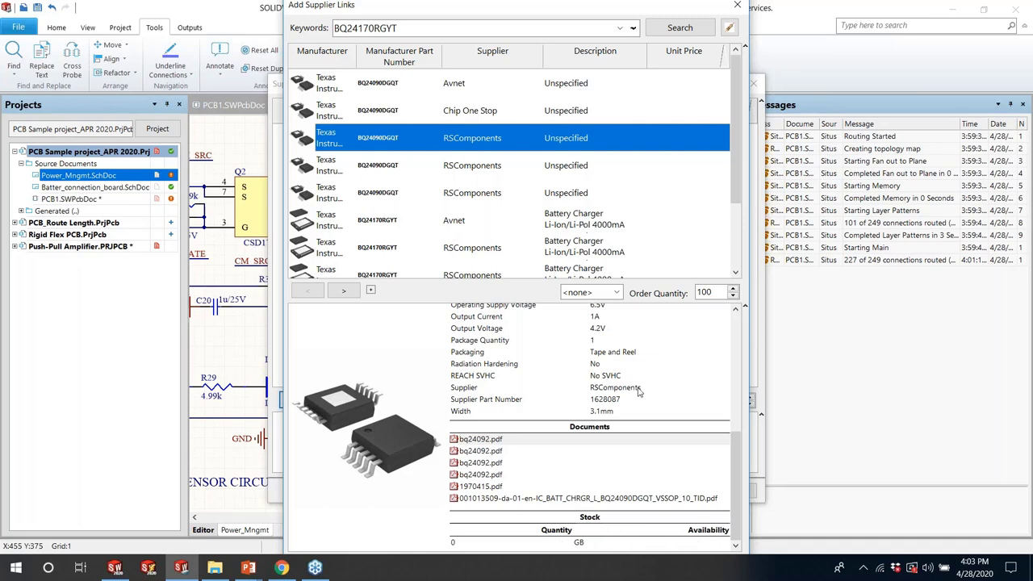
Close the Add Supplier Links and Supplier Links for U1 dialogs and zoom over Power_Mngmt.SchDoc
click(737, 5)
click(732, 491)
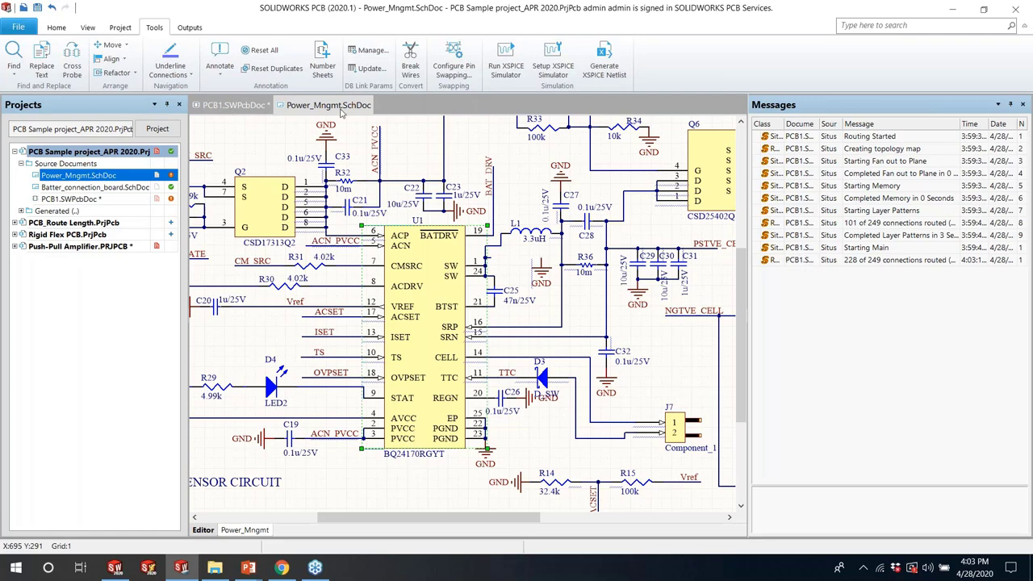
ctrl+scroll(600, 409, down, 1)
ctrl+scroll(564, 379, down, 1)
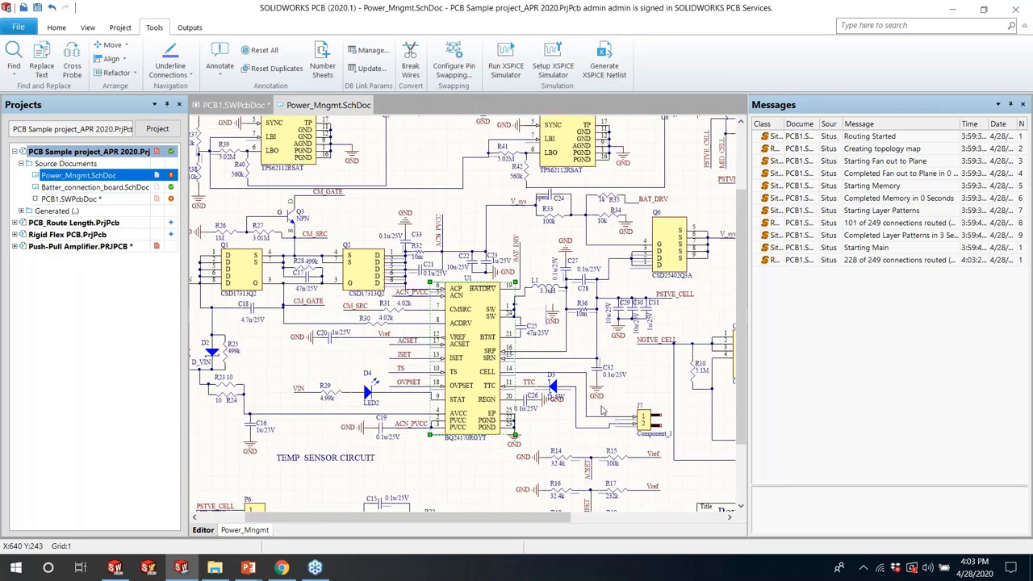
ctrl+scroll(425, 270, down, 2)
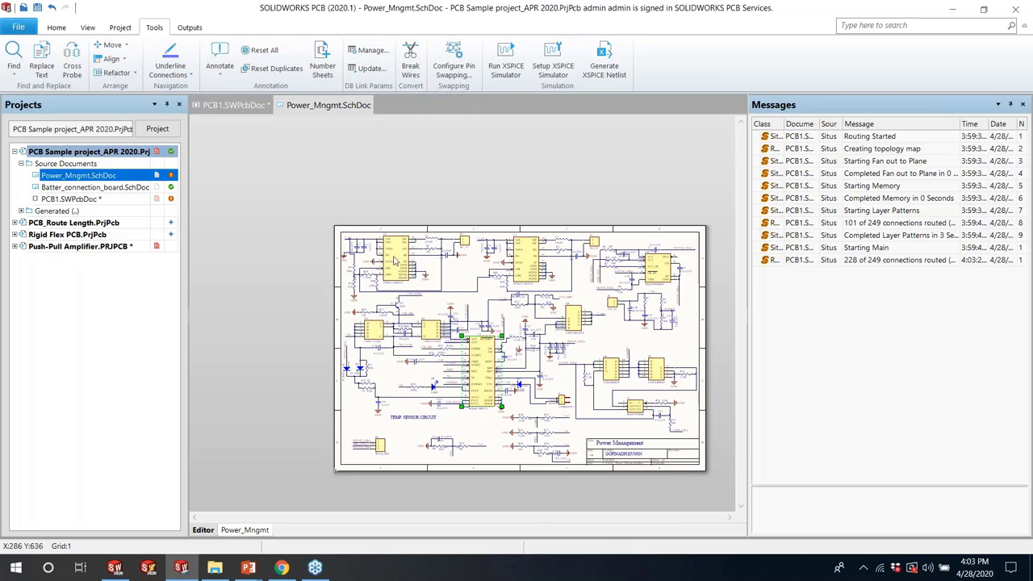
ctrl+scroll(431, 274, up, 3)
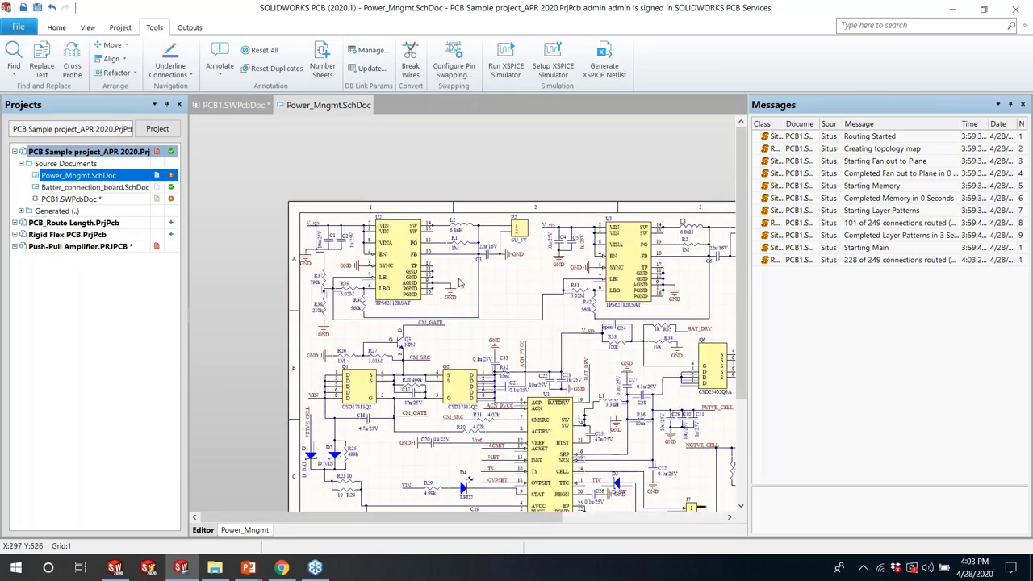
Show the SOLIDWORKS PCB Collaboration panel and open PCB3.SWPcbDoc from PCB_Route Length.PrjPcb
click(232, 105)
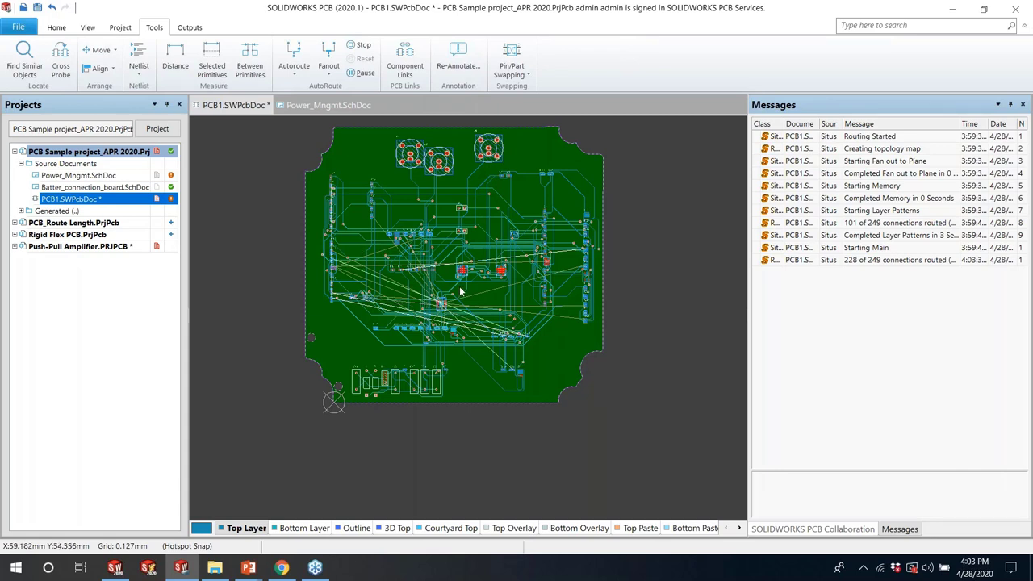
right_click(908, 106)
click(905, 121)
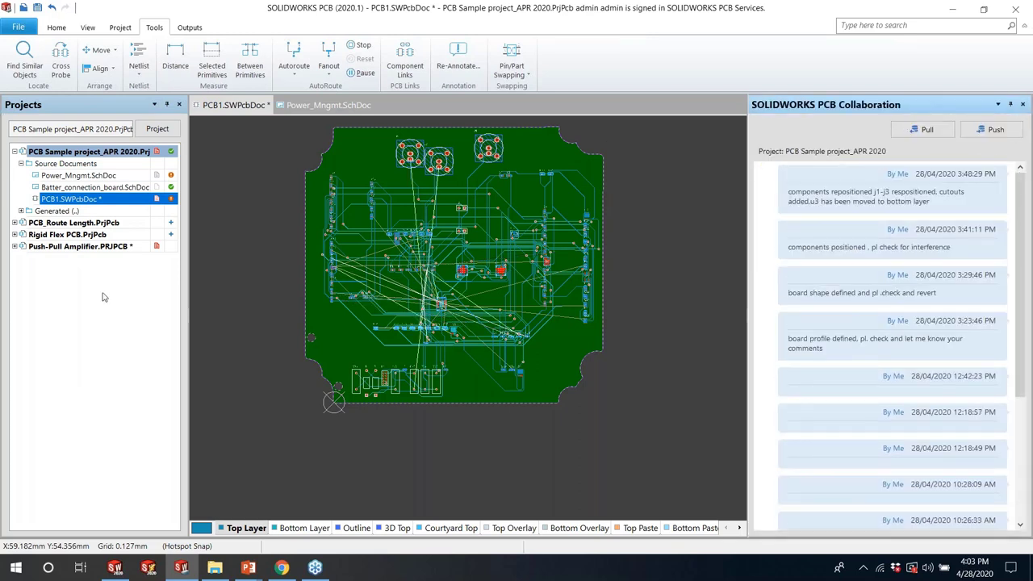
click(14, 222)
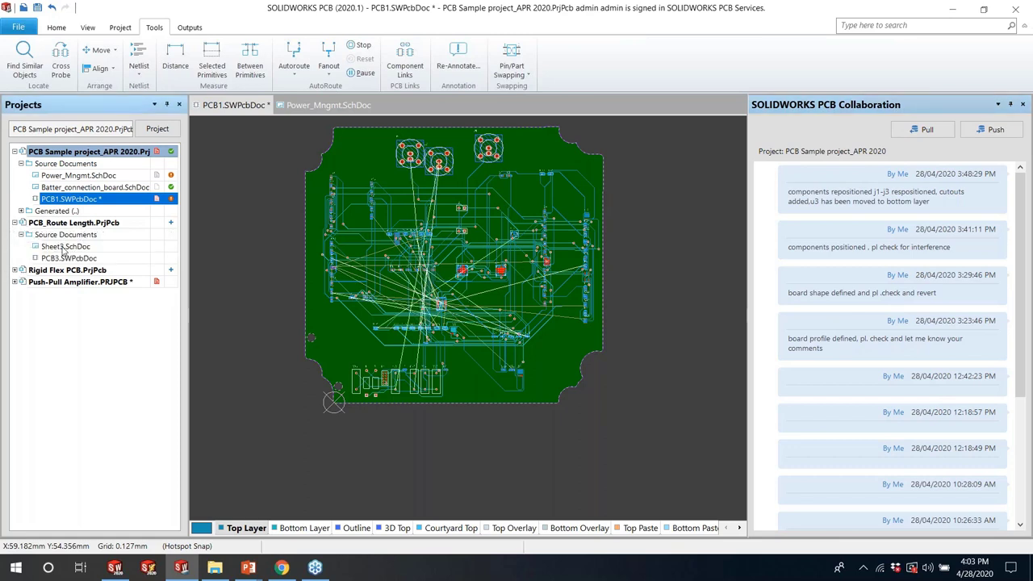
double_click(64, 258)
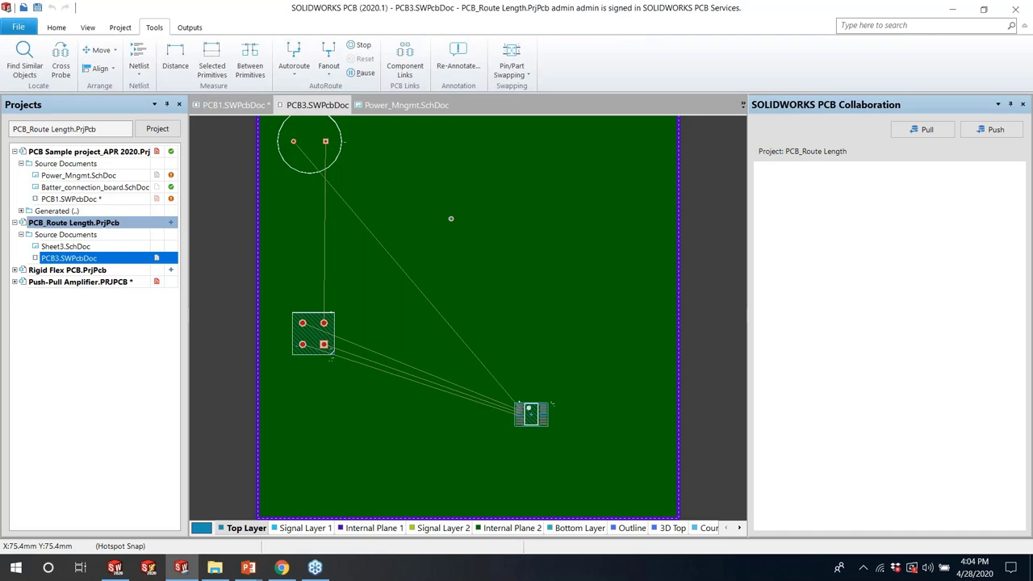
Start interactive routing from the top pad and switch to length tuning settings
right_click(401, 216)
click(447, 290)
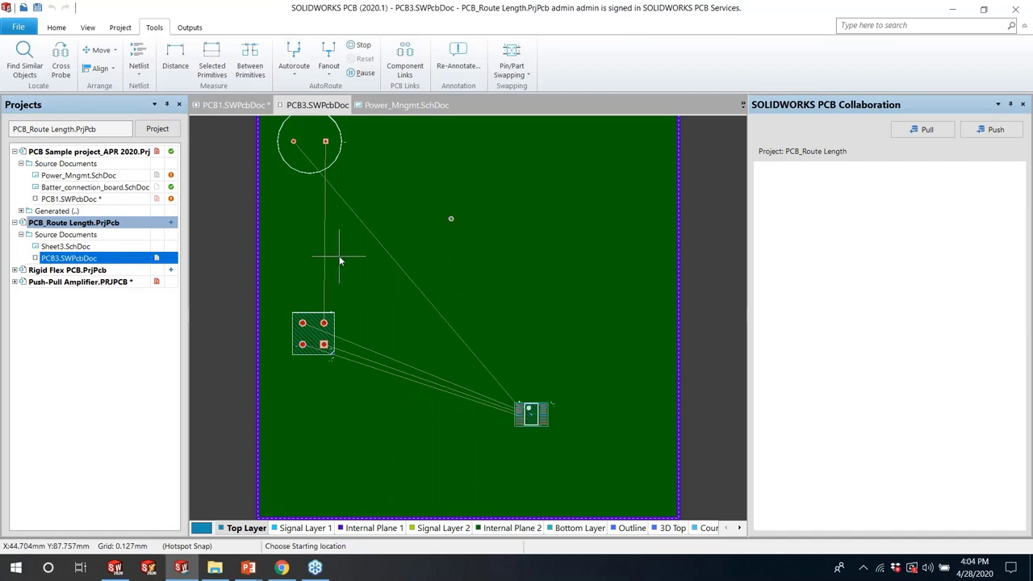
click(325, 142)
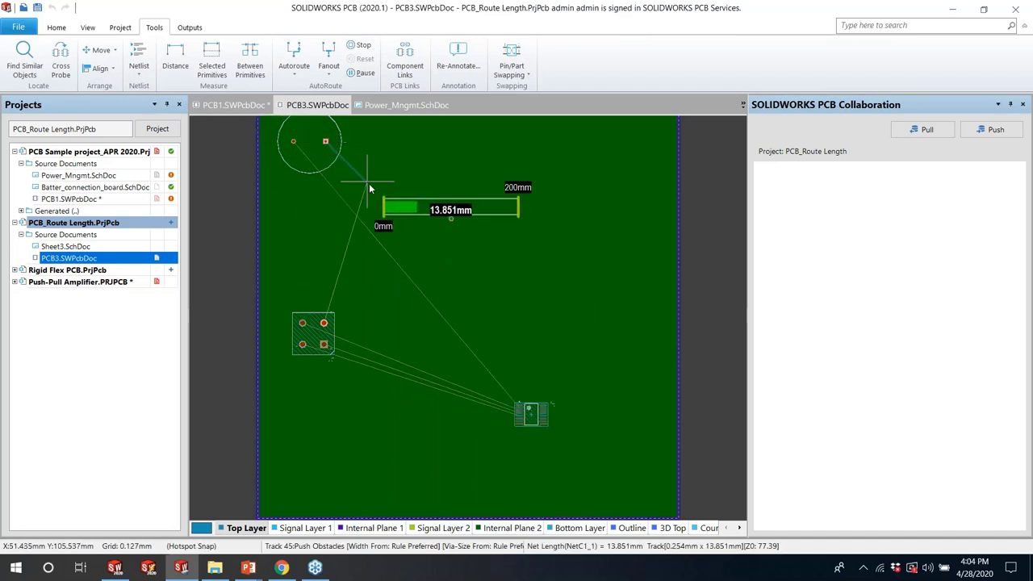
key(shift+a)
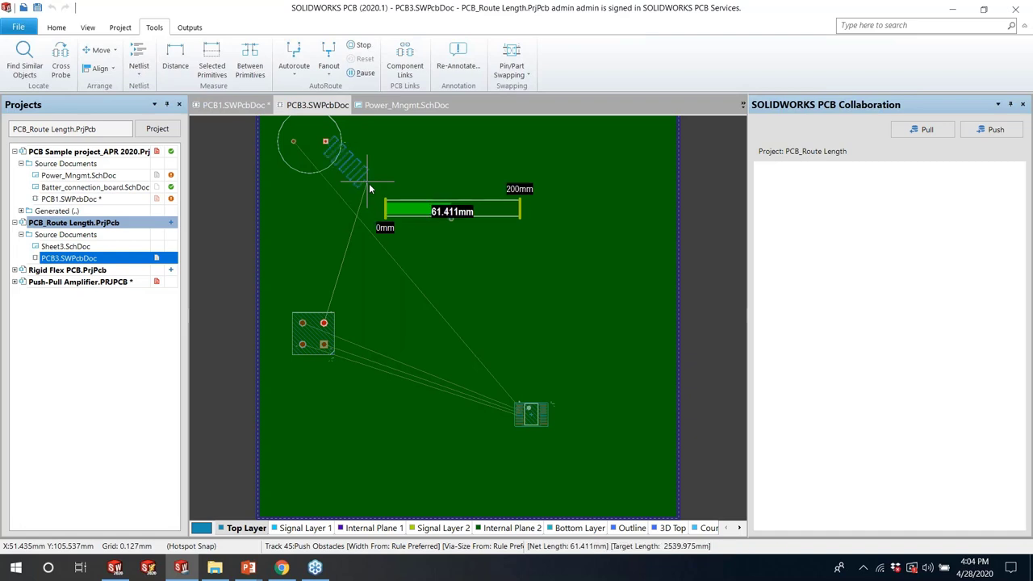
key(Tab)
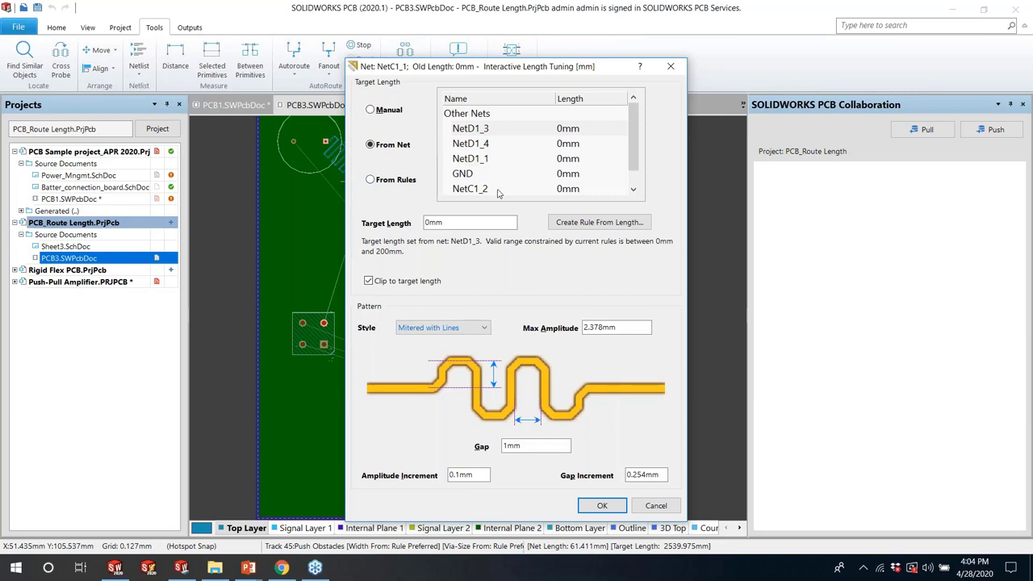
Create a length rule for the net with a 200mm maximum, dropping the NetD1_3 condition
click(581, 223)
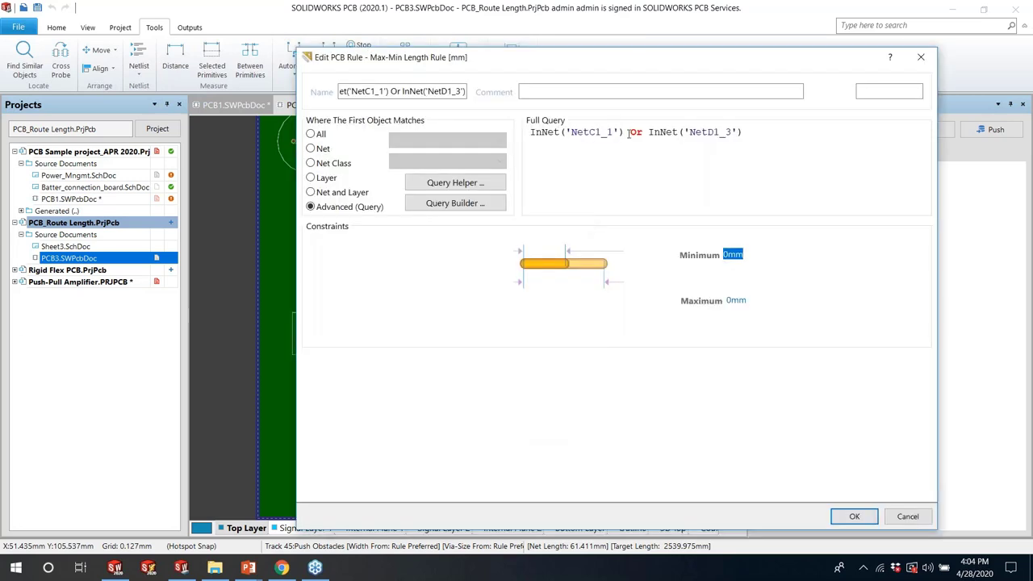
drag(627, 133, 796, 133)
key(Delete)
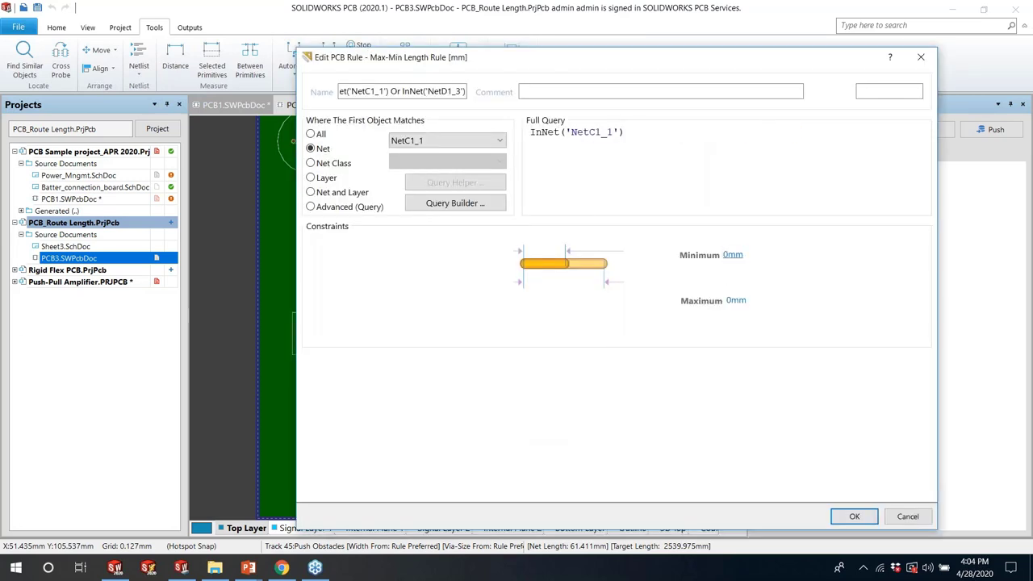
click(734, 300)
text(200)
click(856, 516)
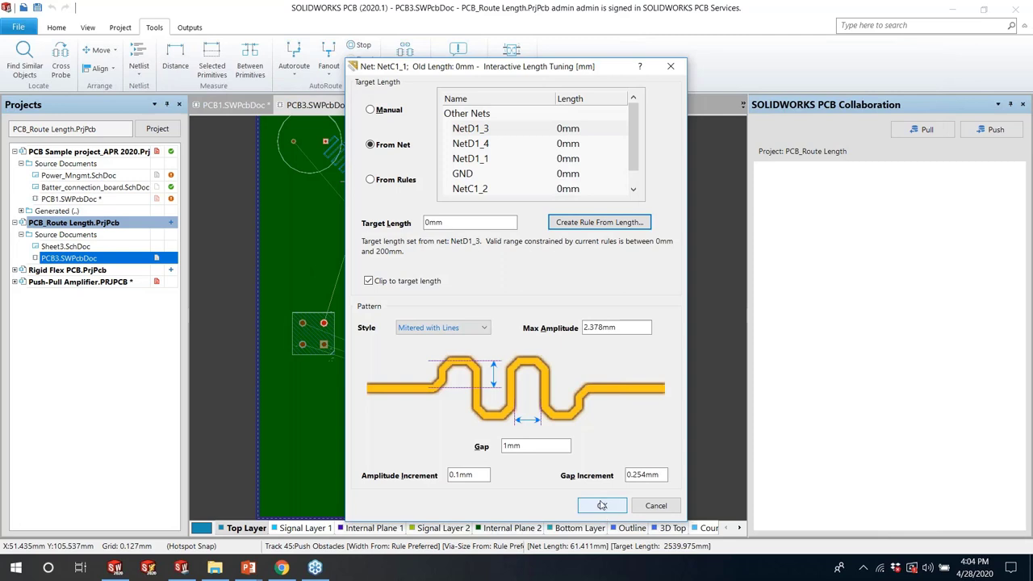
key(Return)
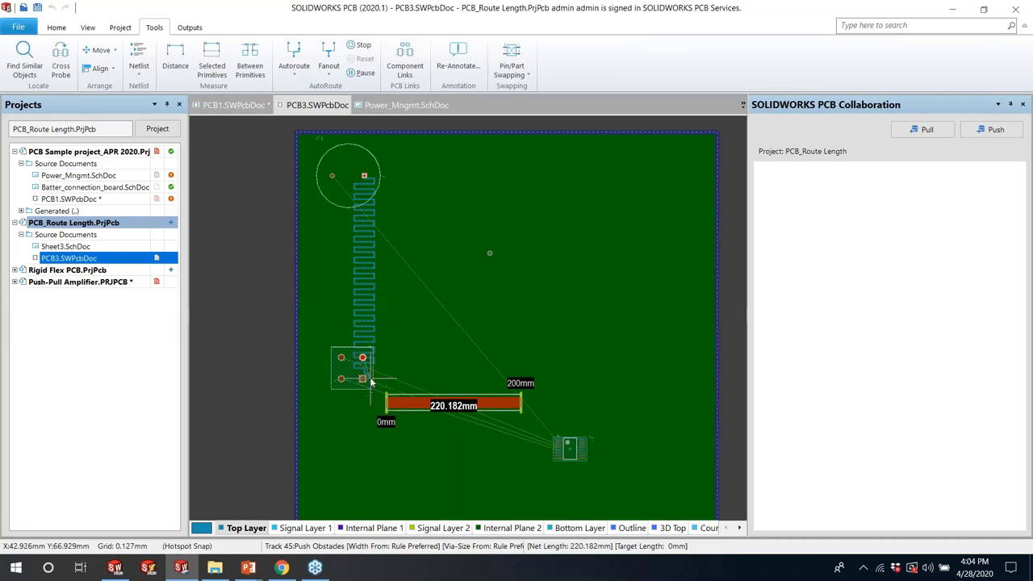
Adjust the accordion amplitude until the net length reaches about 200mm
ctrl+scroll(371, 383, up, 2)
ctrl+scroll(367, 353, up, 1)
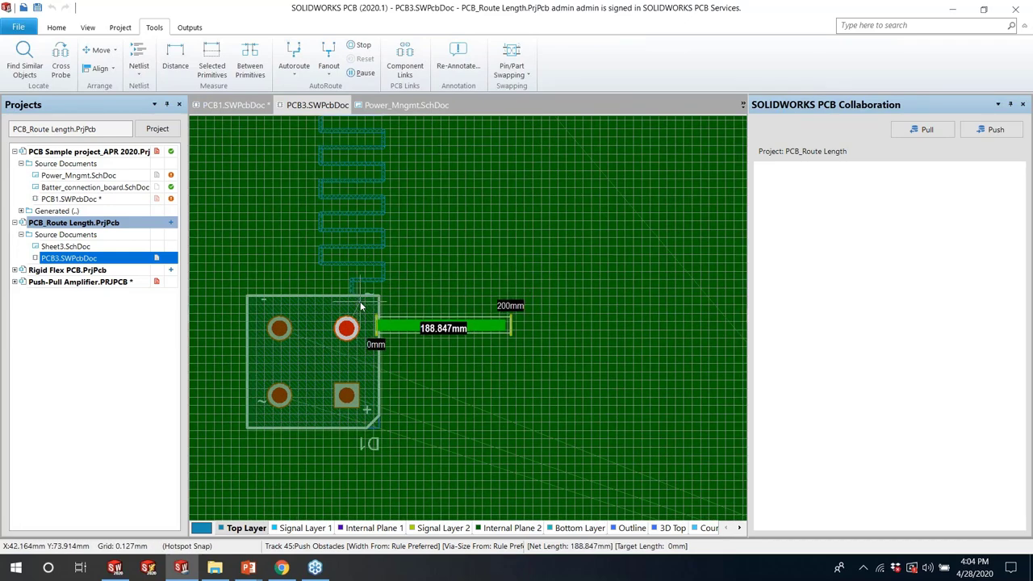
key(period)
key(period)
key(comma)
key(comma)
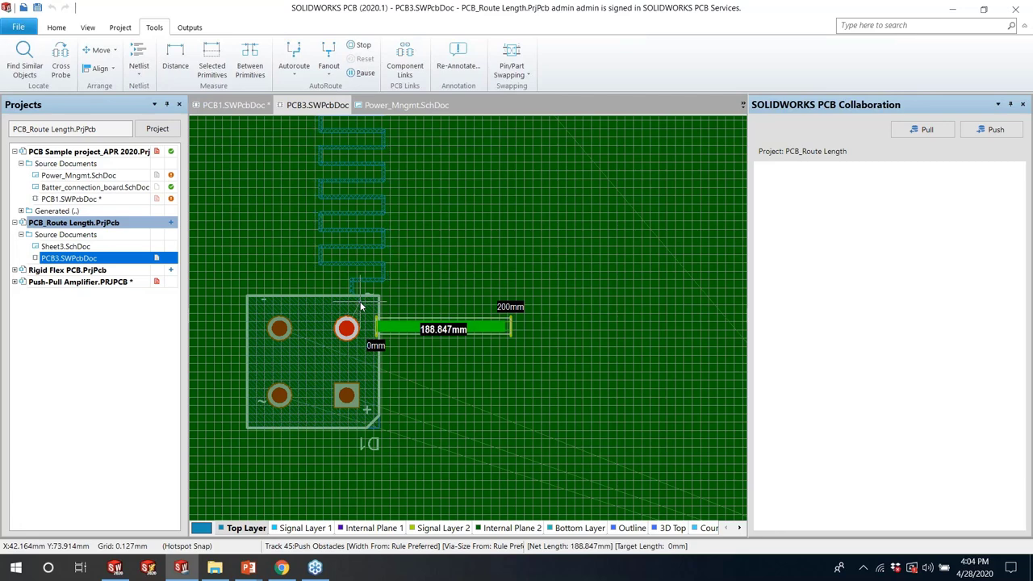
key(period)
key(period)
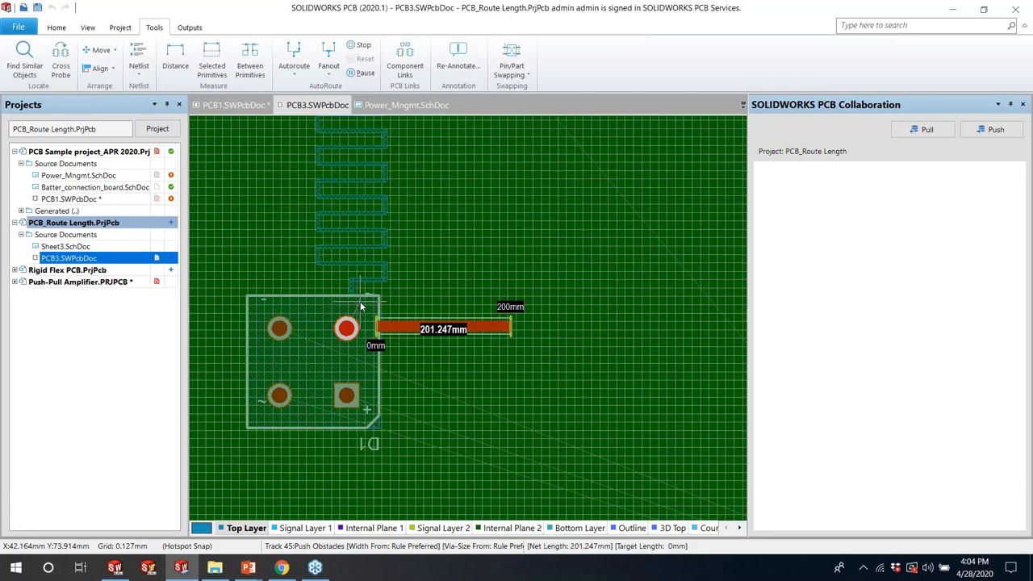
key(comma)
key(period)
key(comma)
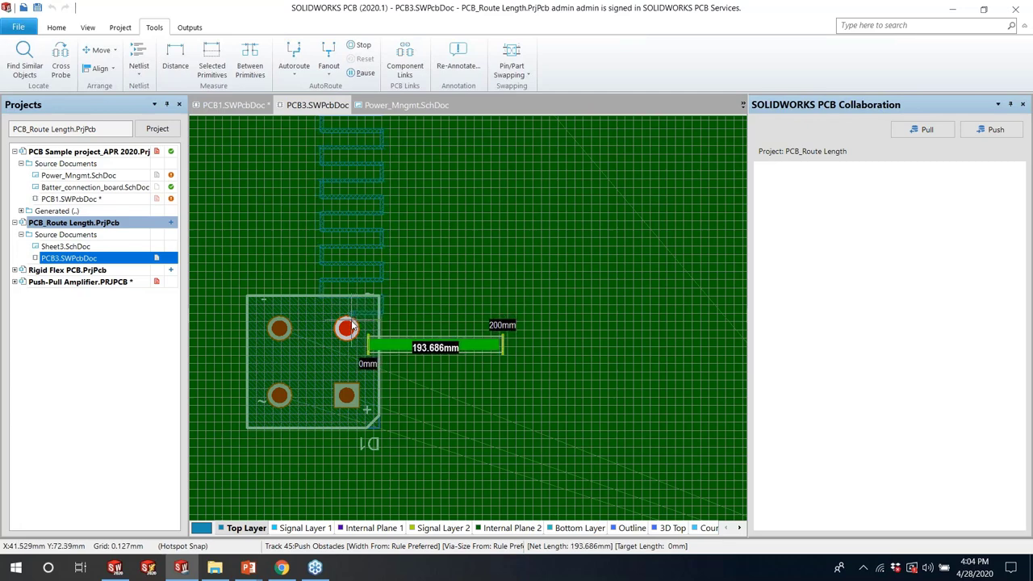
key(period)
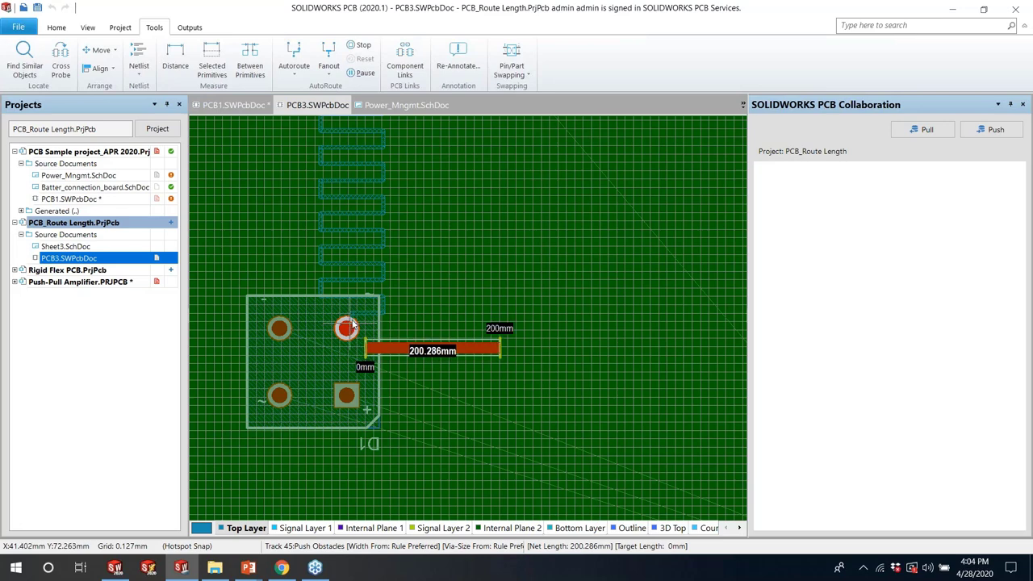
key(comma)
key(period)
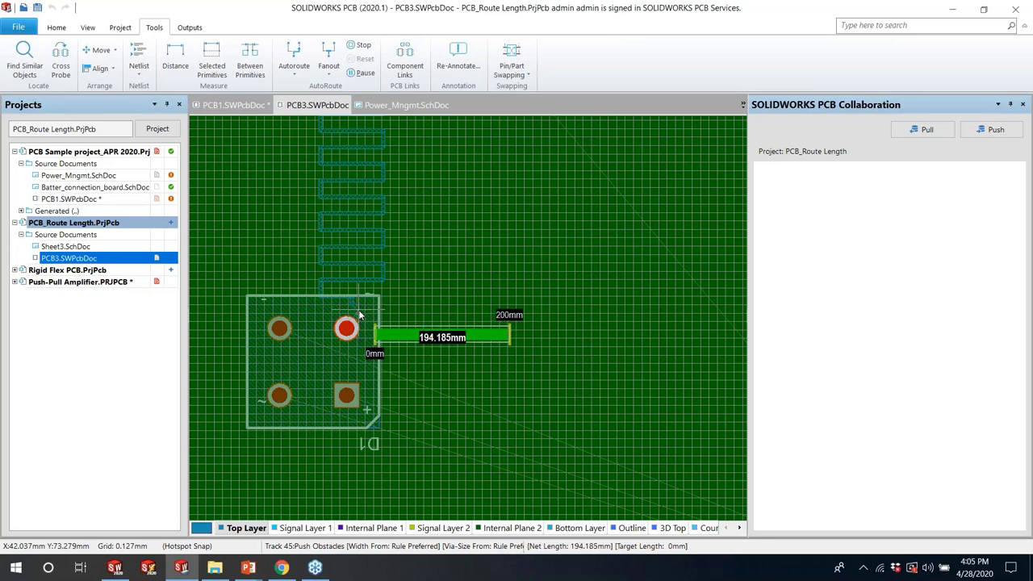
Place the tuned meander on the trace, bringing it to 200.286mm, and exit length tuning
click(353, 326)
right_click(352, 327)
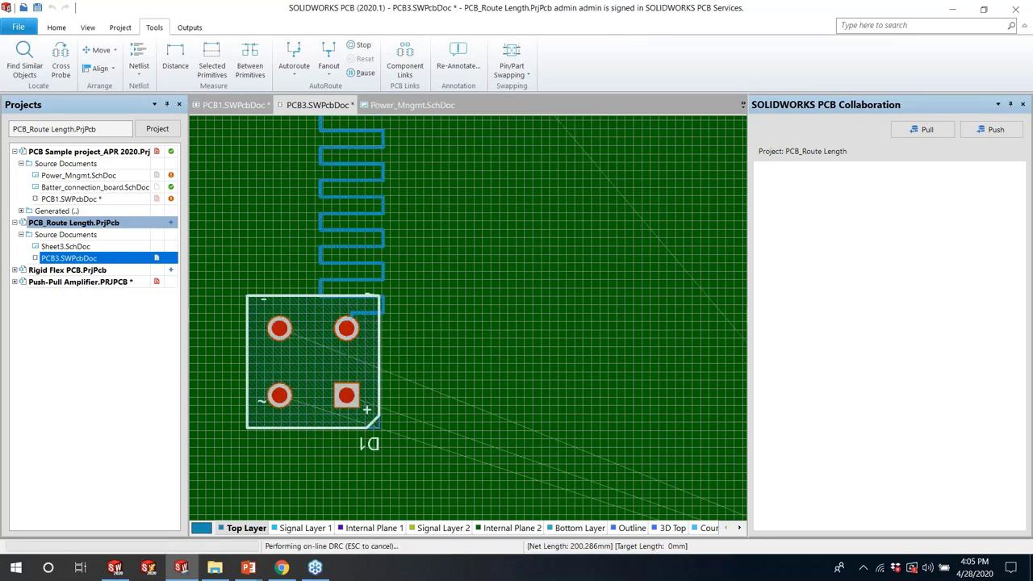
ctrl+scroll(355, 330, down, 5)
right_click(359, 330)
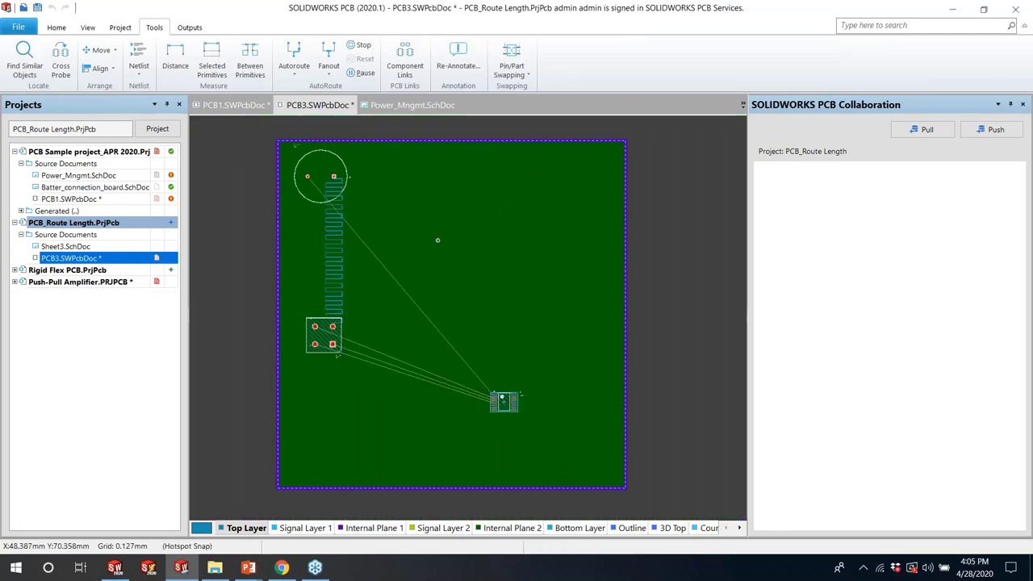
ctrl+scroll(328, 212, up, 2)
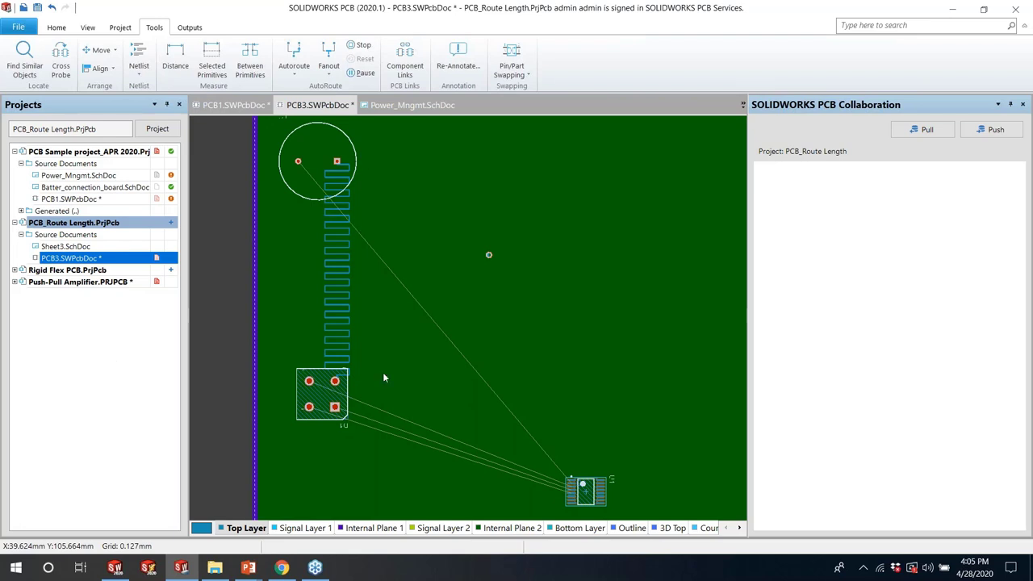
Open Rigid4_Flex3_PCB.SWPcbDoc from Rigid Flex PCB.PrjPcb and view its regions in Board Planning Mode
click(15, 223)
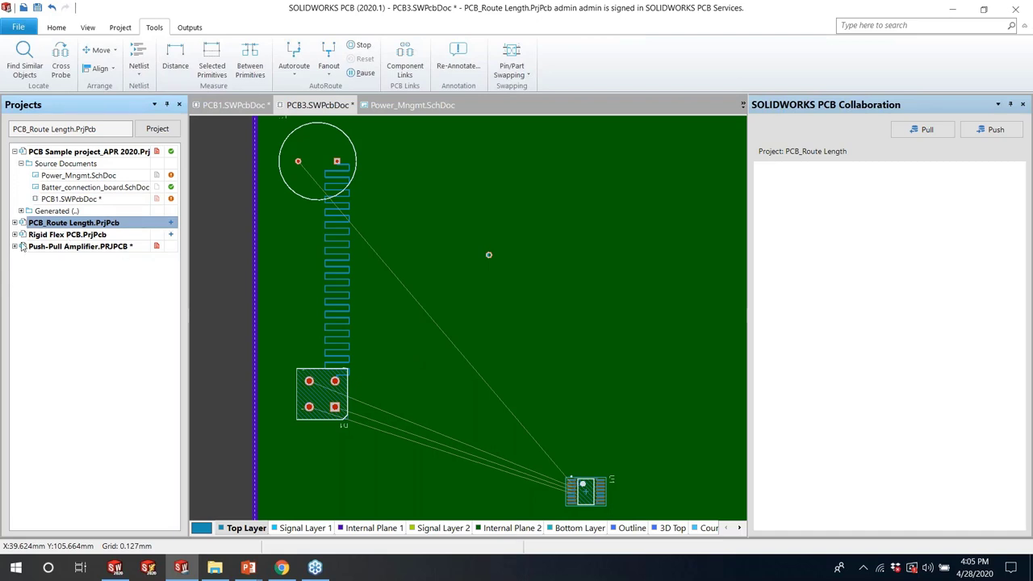
click(14, 234)
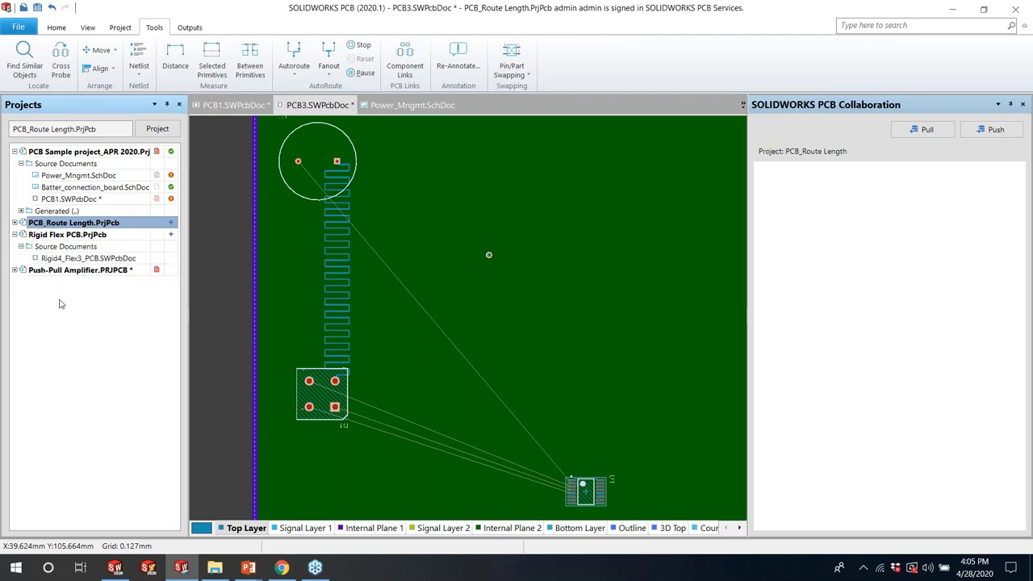
double_click(70, 258)
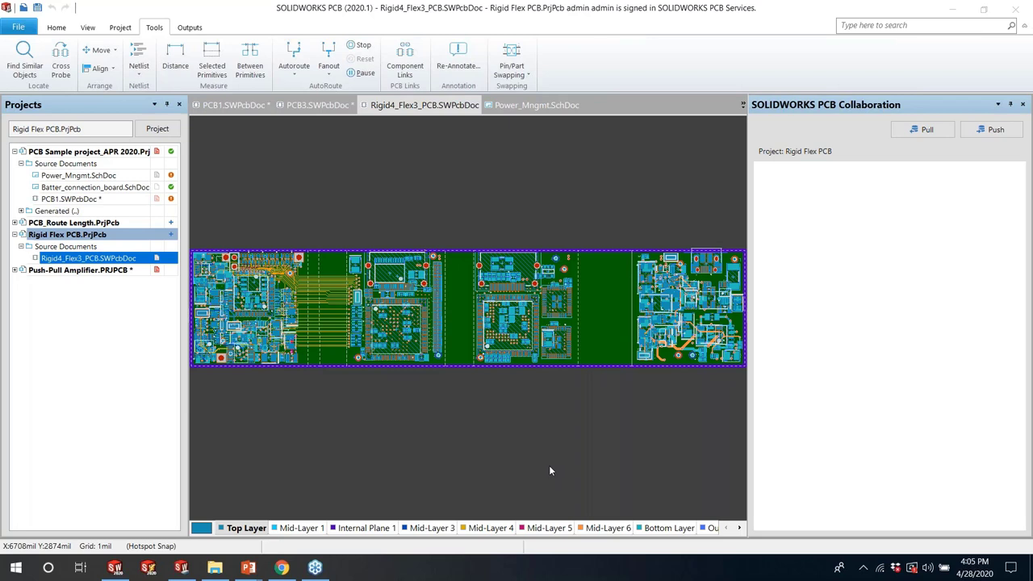
ctrl+scroll(551, 429, down, 1)
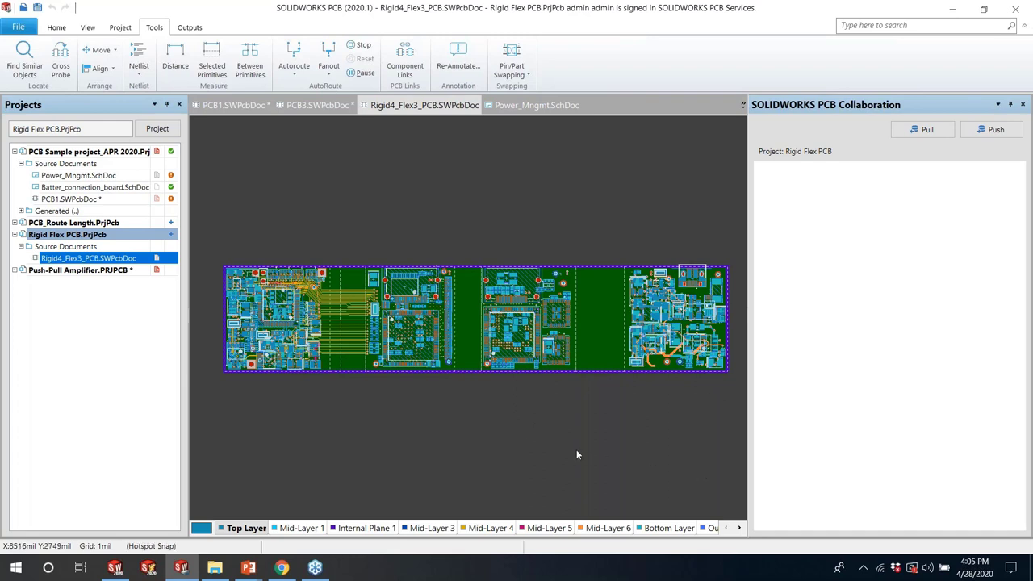
key(1)
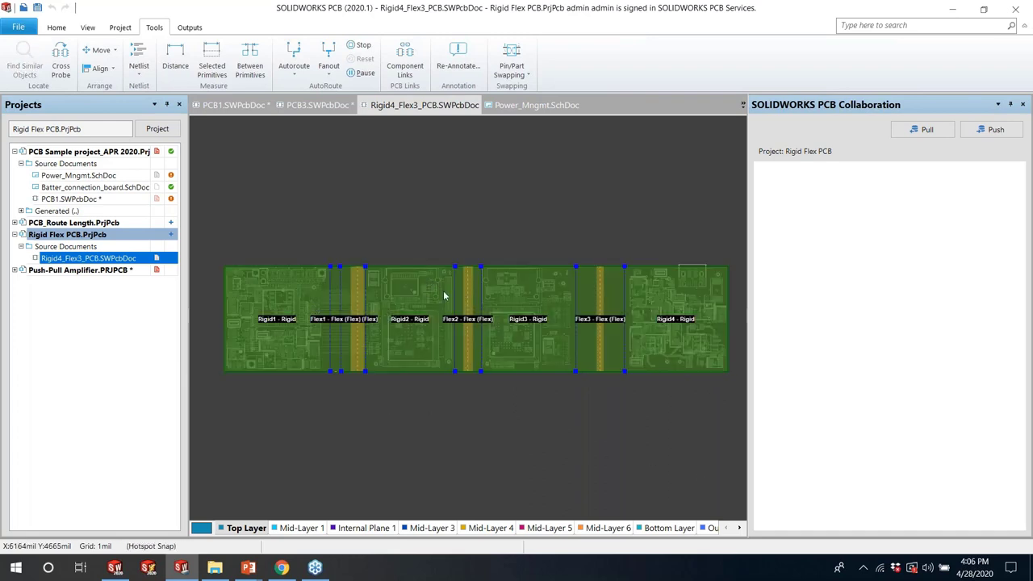
ctrl+scroll(606, 261, up, 1)
ctrl+scroll(608, 255, up, 1)
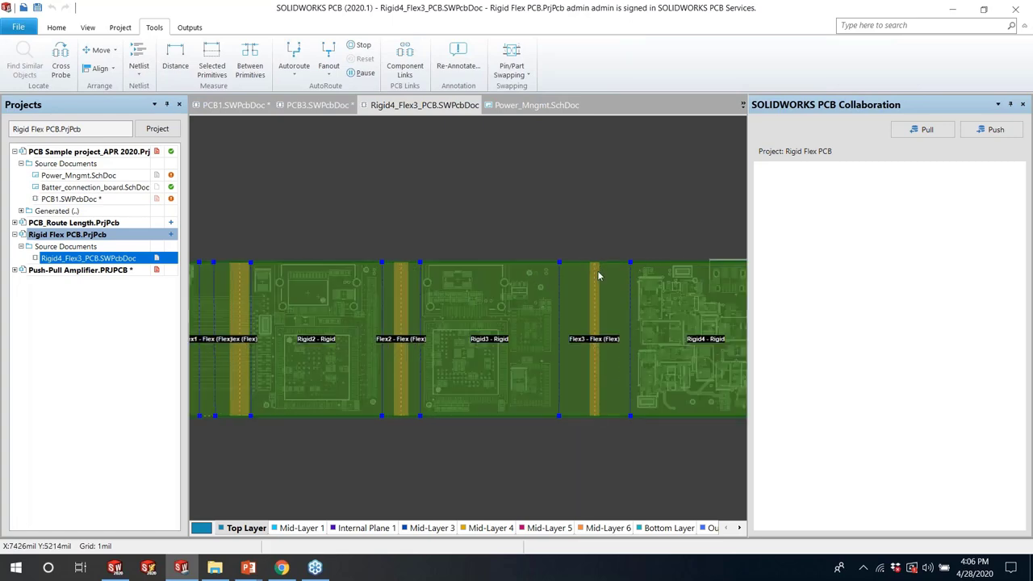
ctrl+scroll(605, 272, up, 1)
ctrl+scroll(579, 269, up, 1)
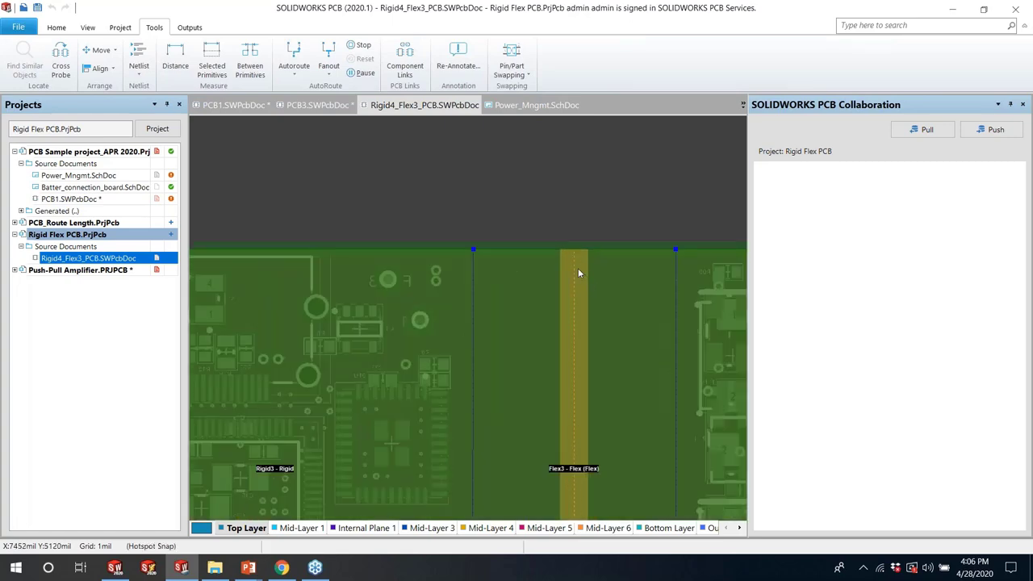
right_click(575, 250)
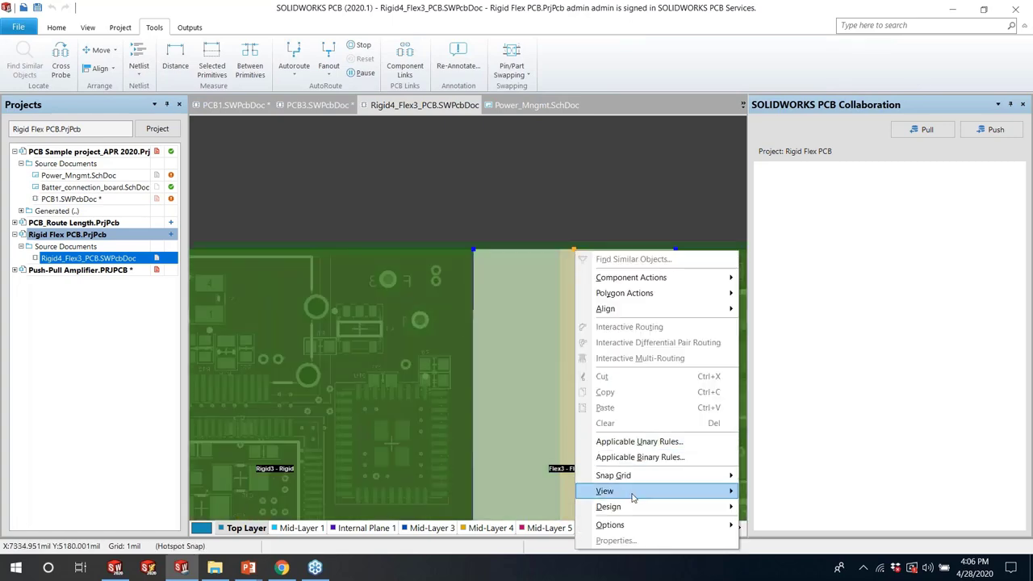
mouse_move(629, 512)
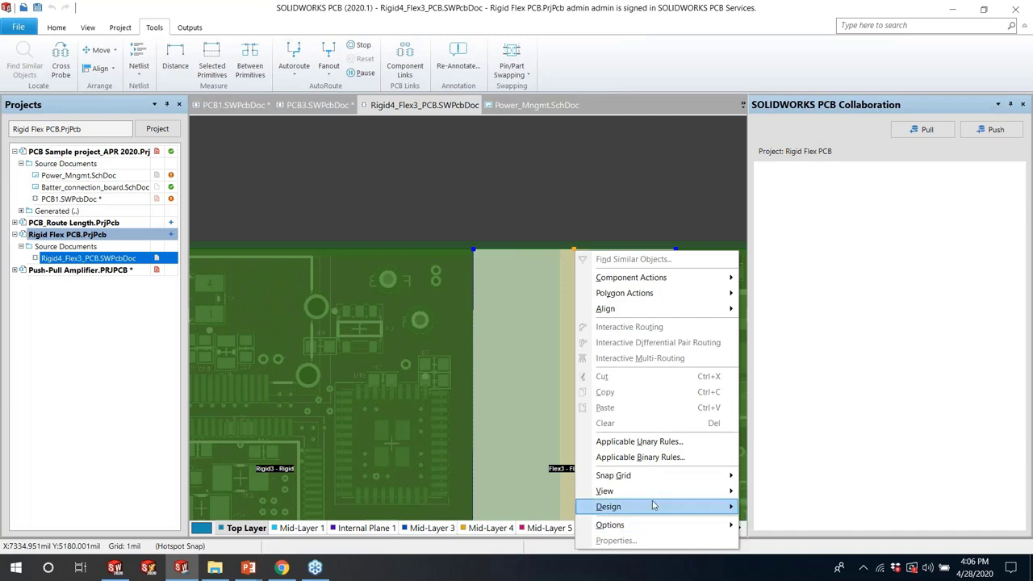
mouse_move(778, 546)
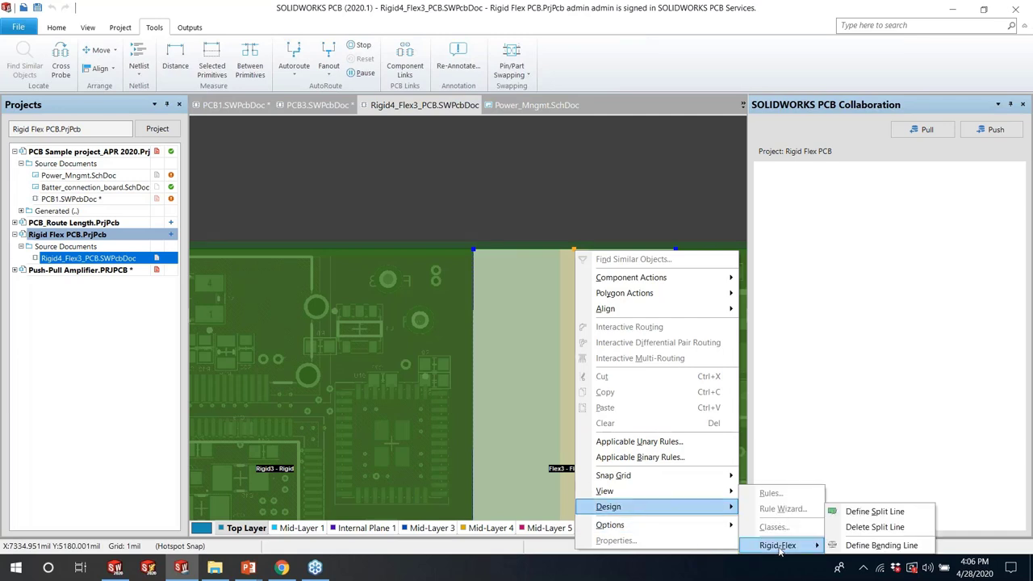
click(886, 545)
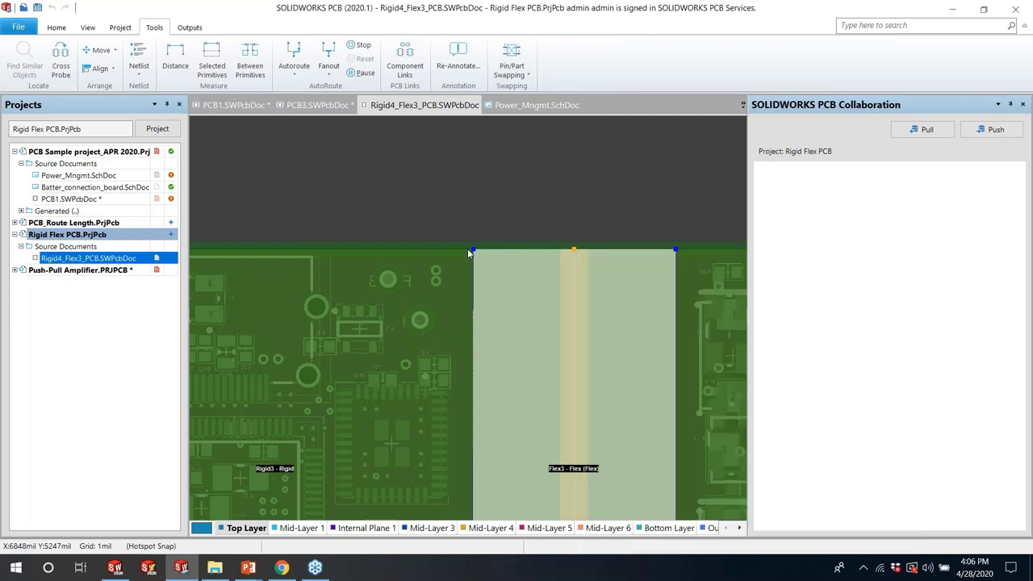
click(573, 249)
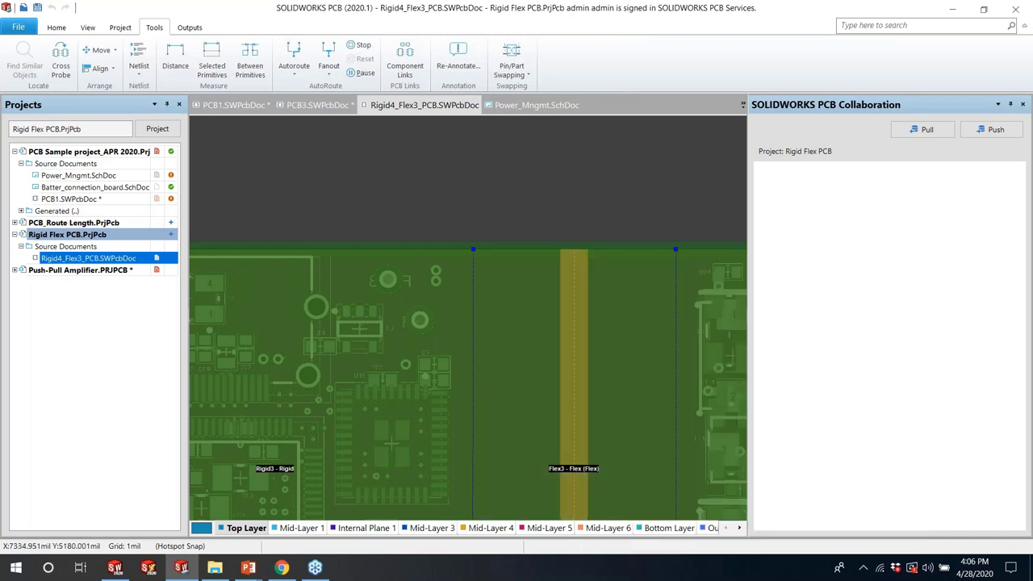
click(574, 517)
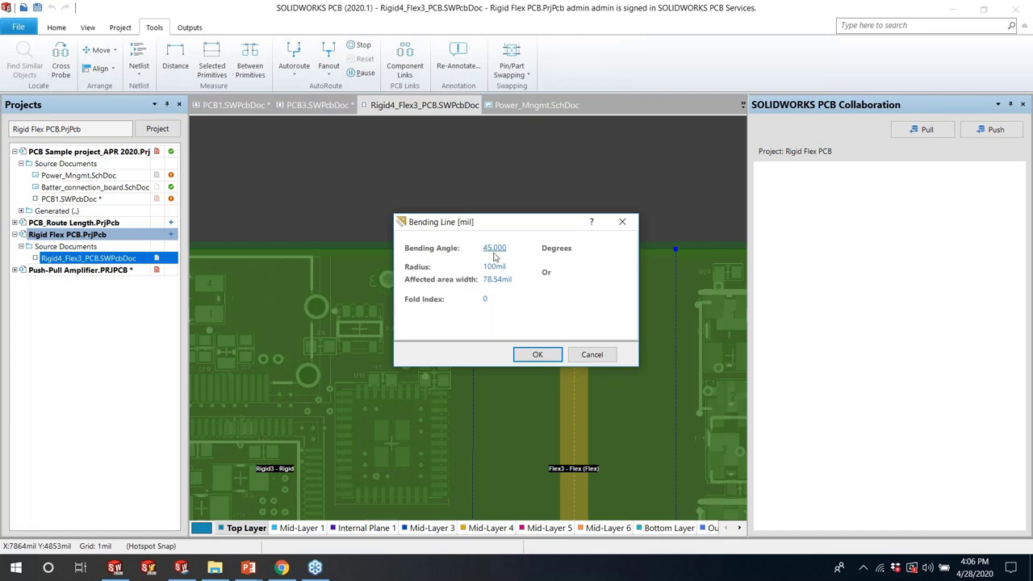
click(593, 355)
ctrl+scroll(506, 196, down, 2)
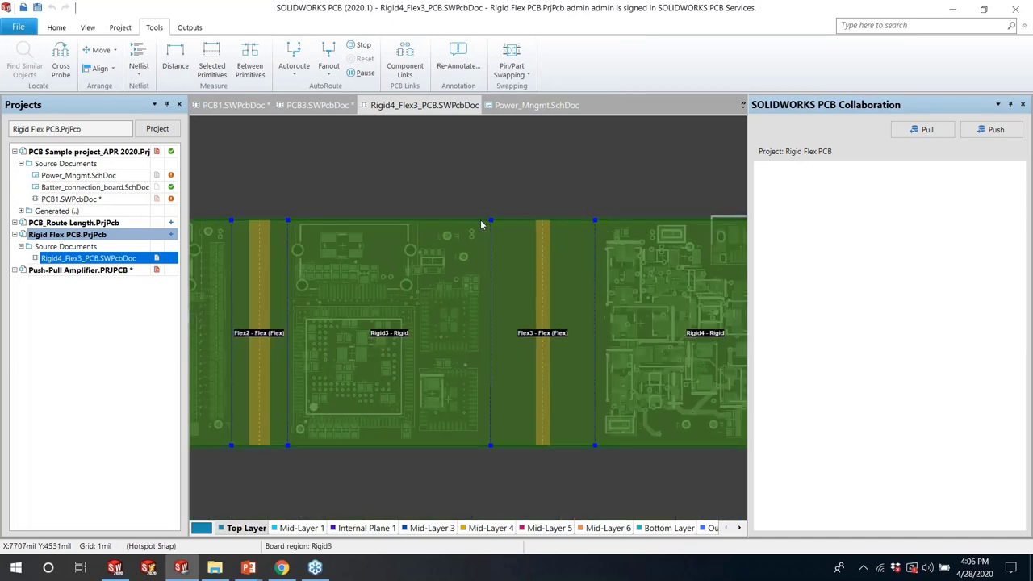
Return the rigid-flex board to the 2D layout and zoom out
key(2)
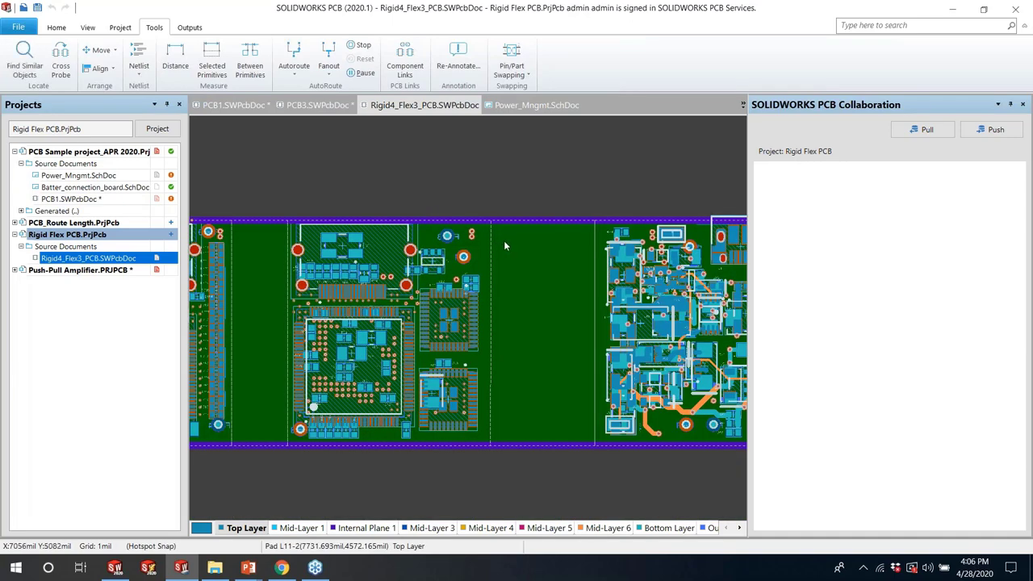
ctrl+scroll(502, 244, down, 3)
ctrl+scroll(454, 257, down, 1)
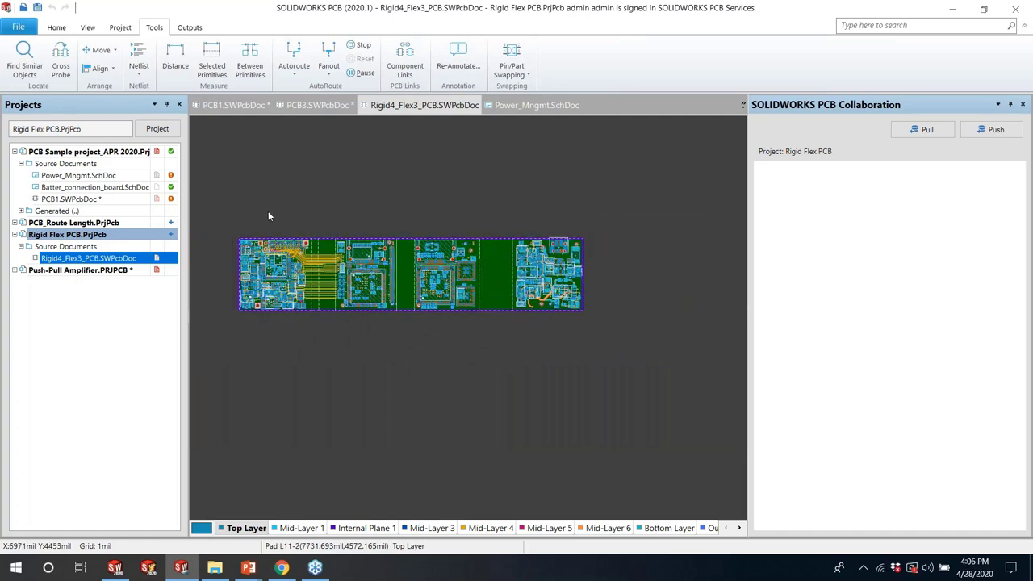
scroll(268, 211, up, 1)
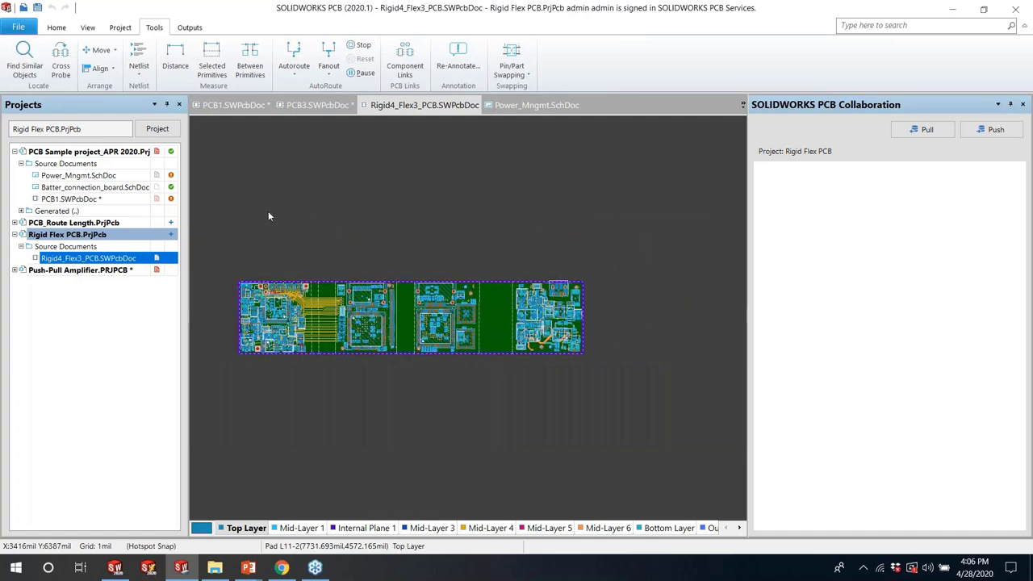
Orbit the 3D board into perspective, widen the view and fold its flex sections
key(3)
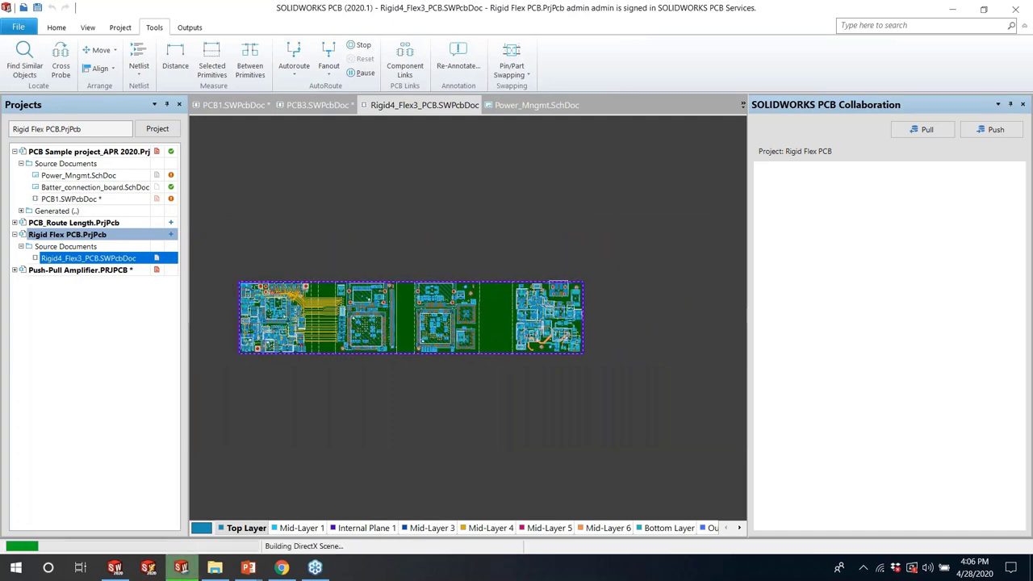
key(shift)
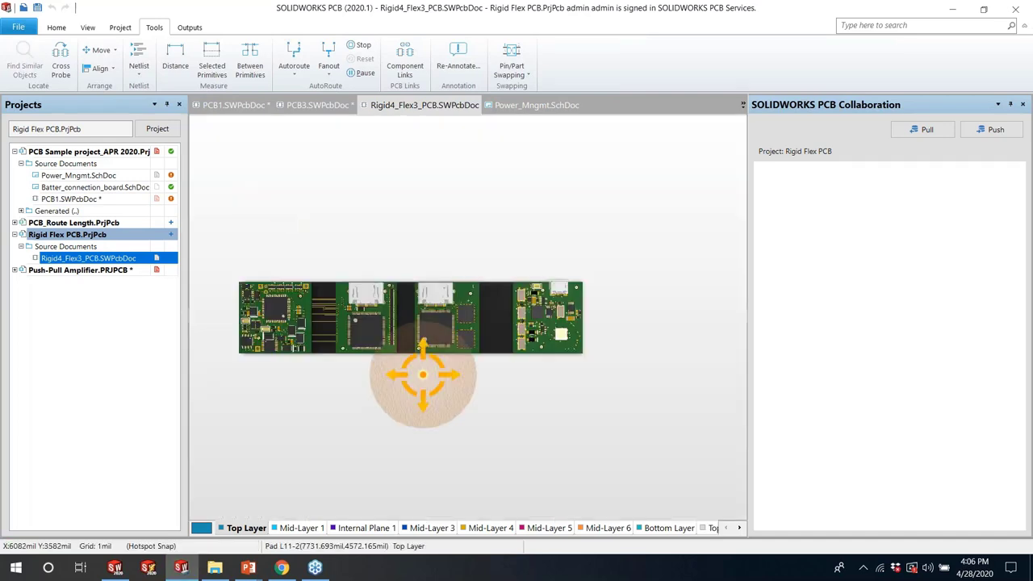
shift+right_drag(426, 331, 422, 278)
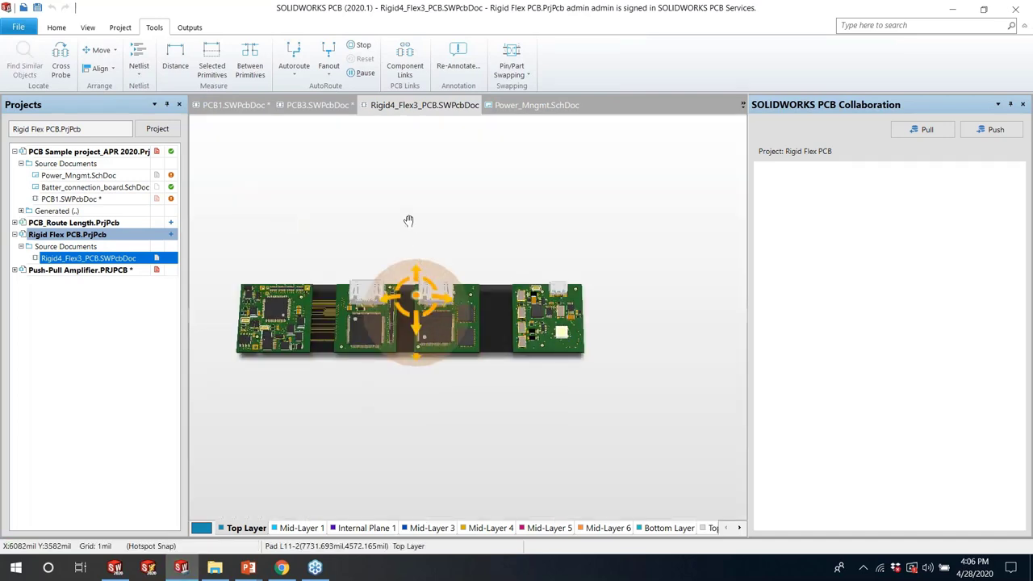
shift+right_drag(408, 220, 380, 242)
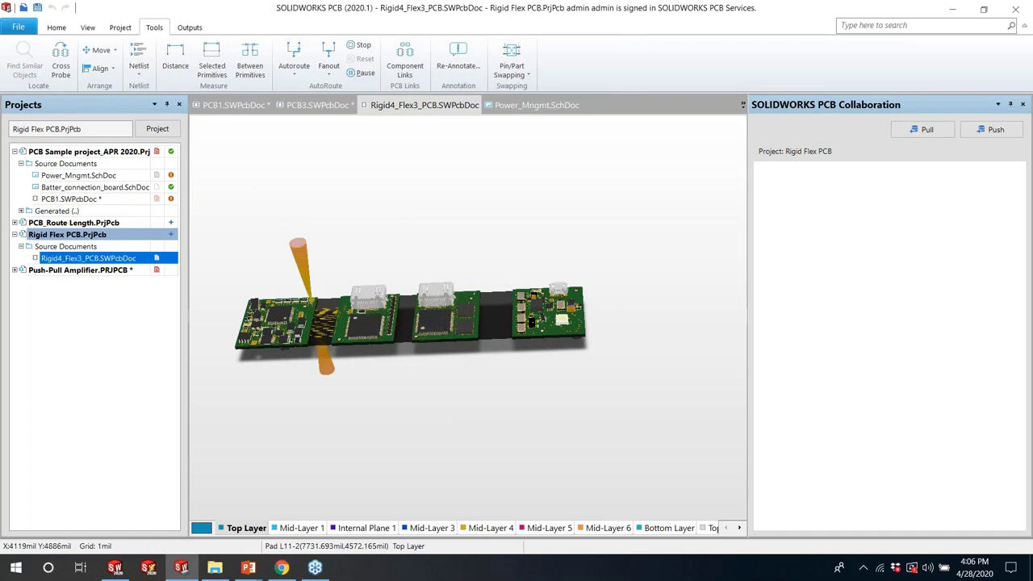
ctrl+scroll(347, 327, up, 3)
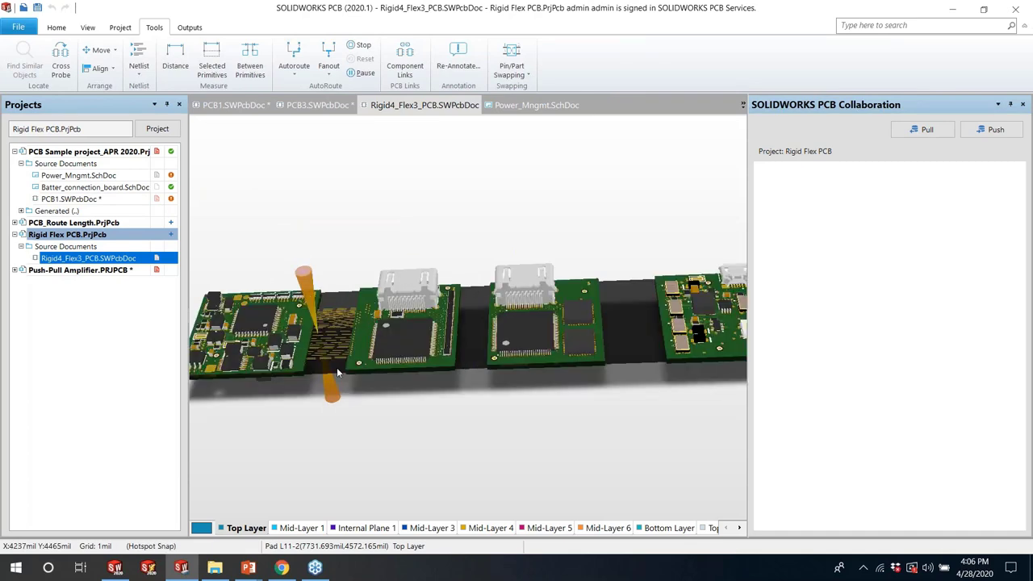
scroll(282, 331, up, 2)
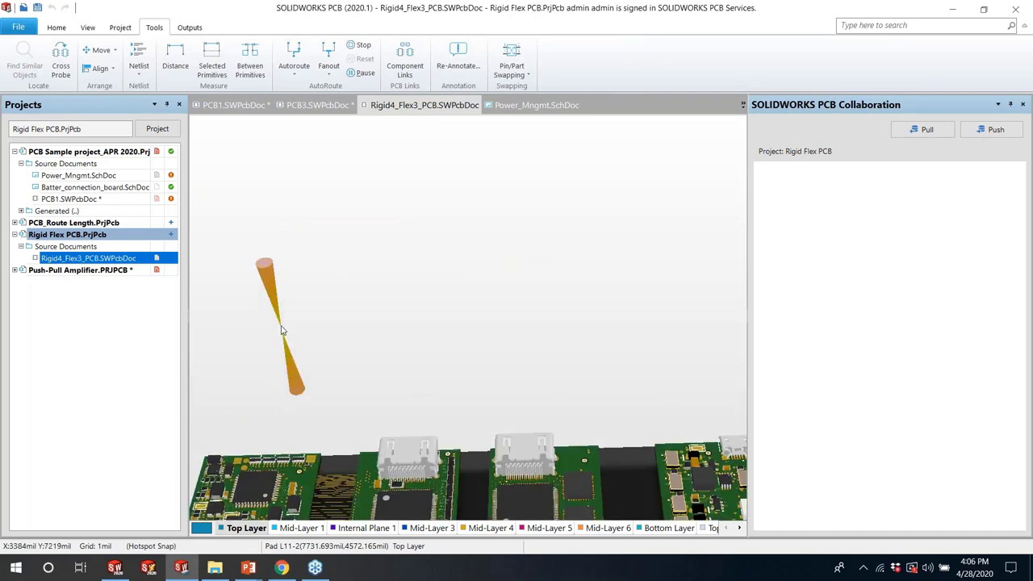
scroll(281, 329, up, 2)
scroll(282, 329, down, 2)
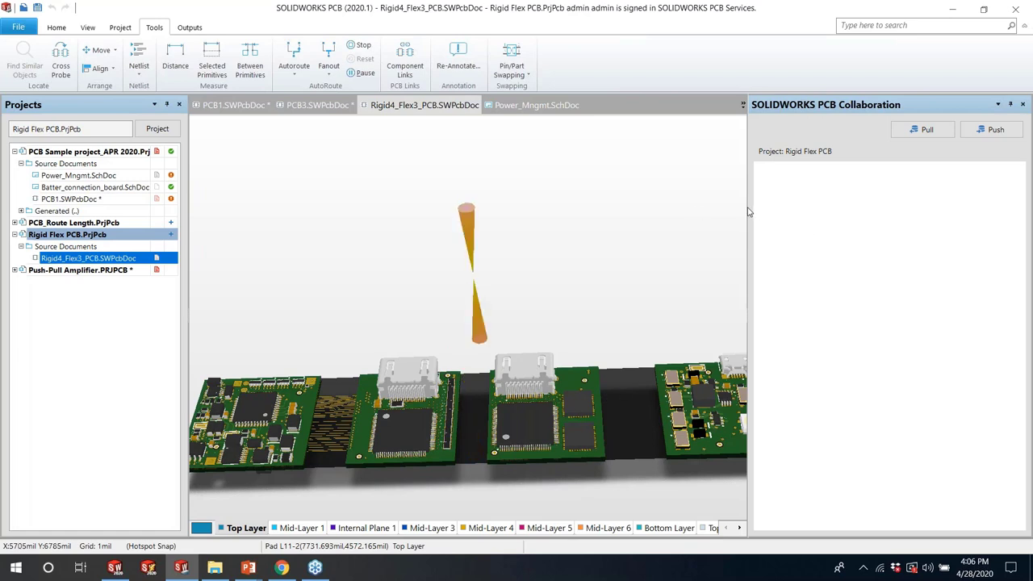
drag(749, 211, 662, 256)
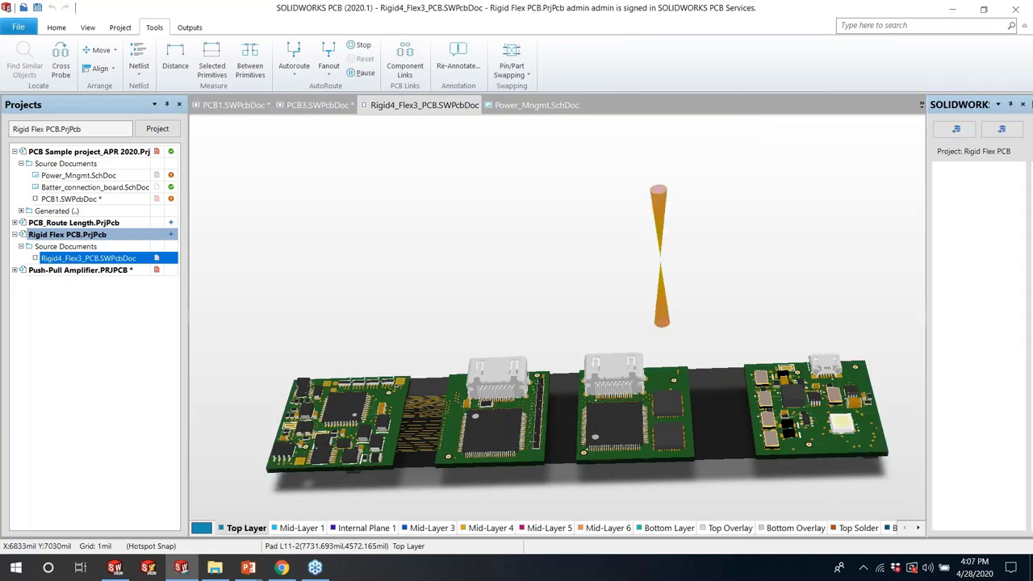
key(6)
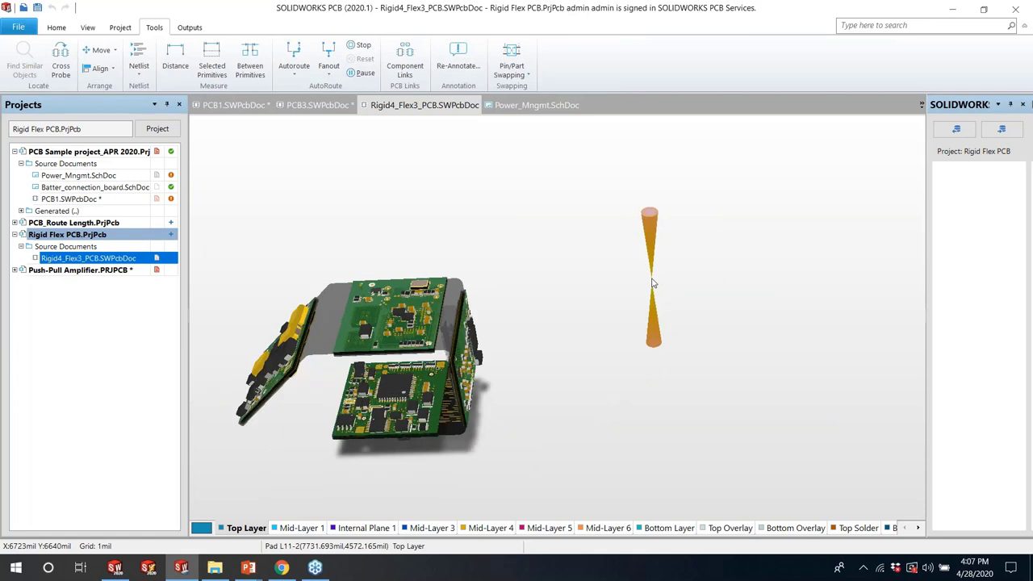
Unfold and refold the rigid-flex board twice, then rotate the folded assembly to inspect it
key(6)
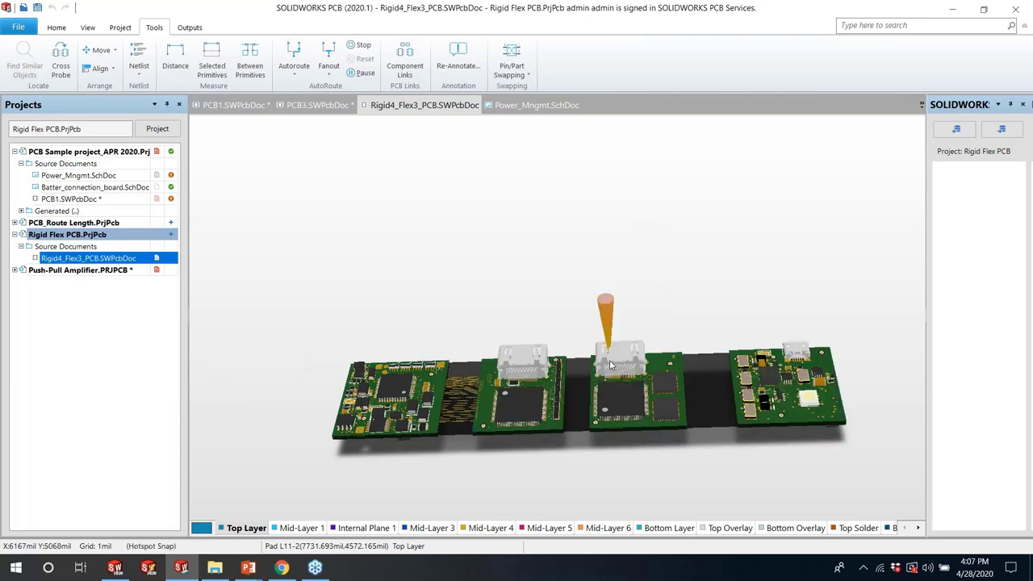
key(6)
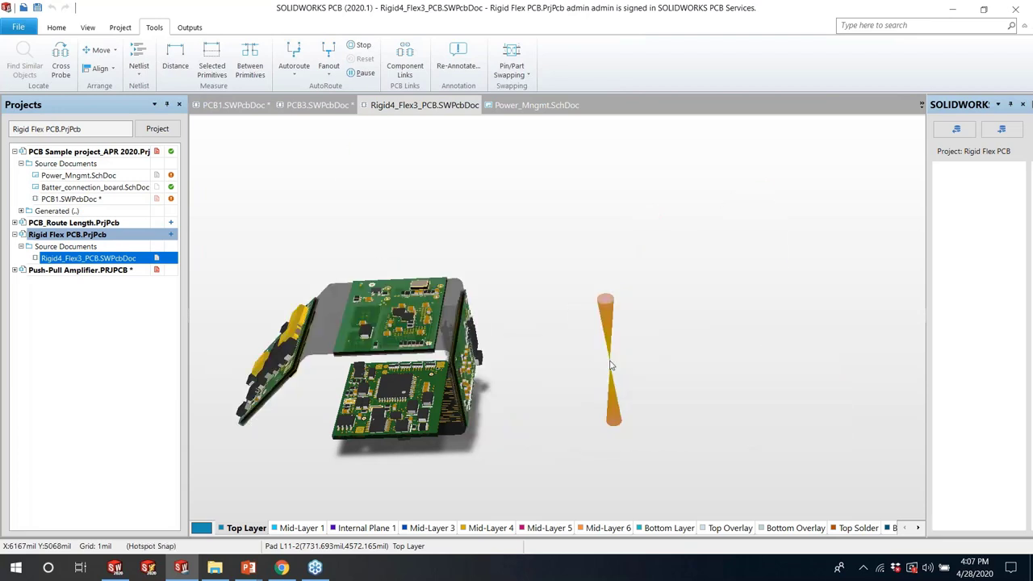
key(6)
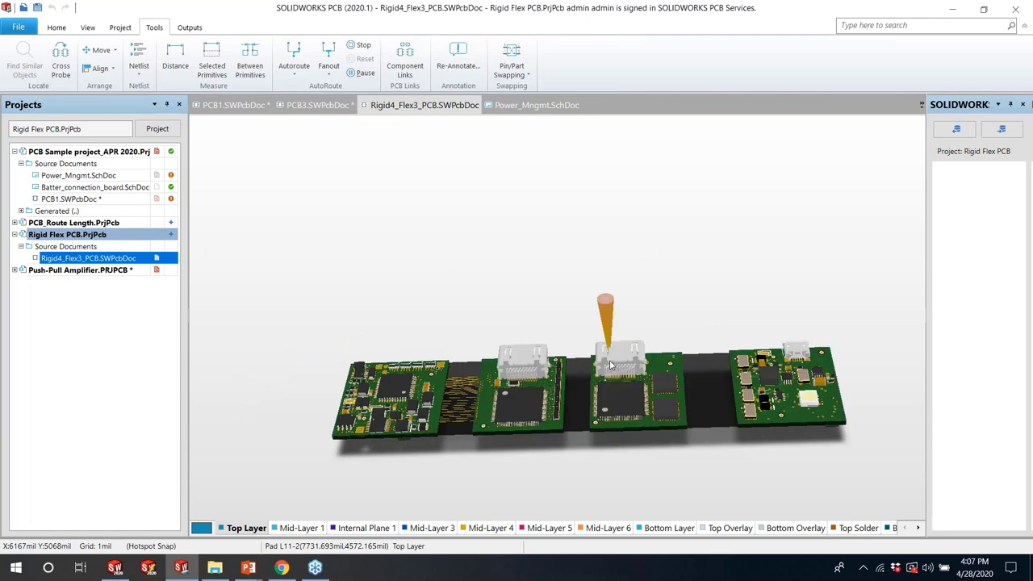
key(6)
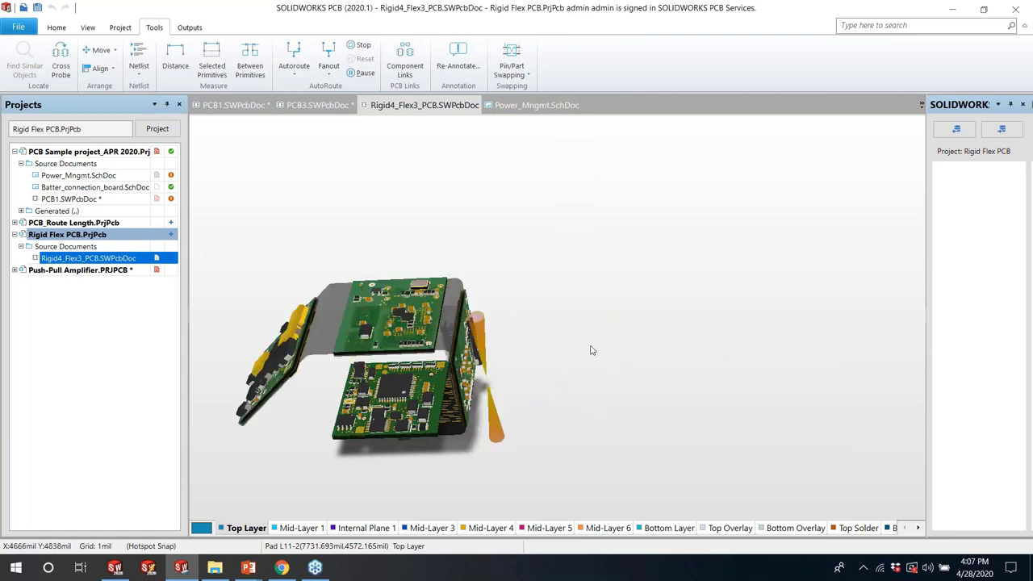
shift+right_drag(525, 349, 539, 260)
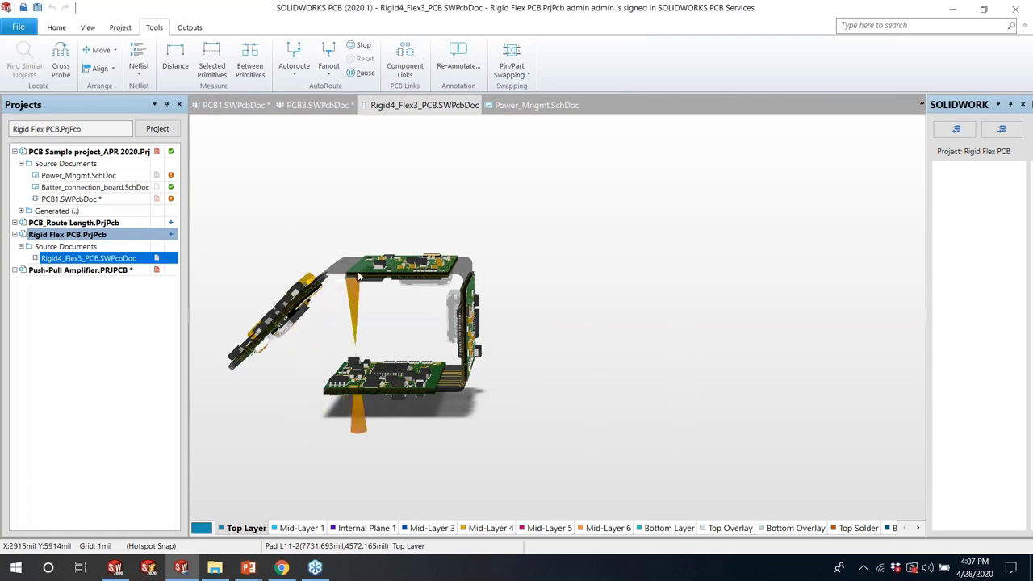
shift+right_drag(363, 295, 329, 266)
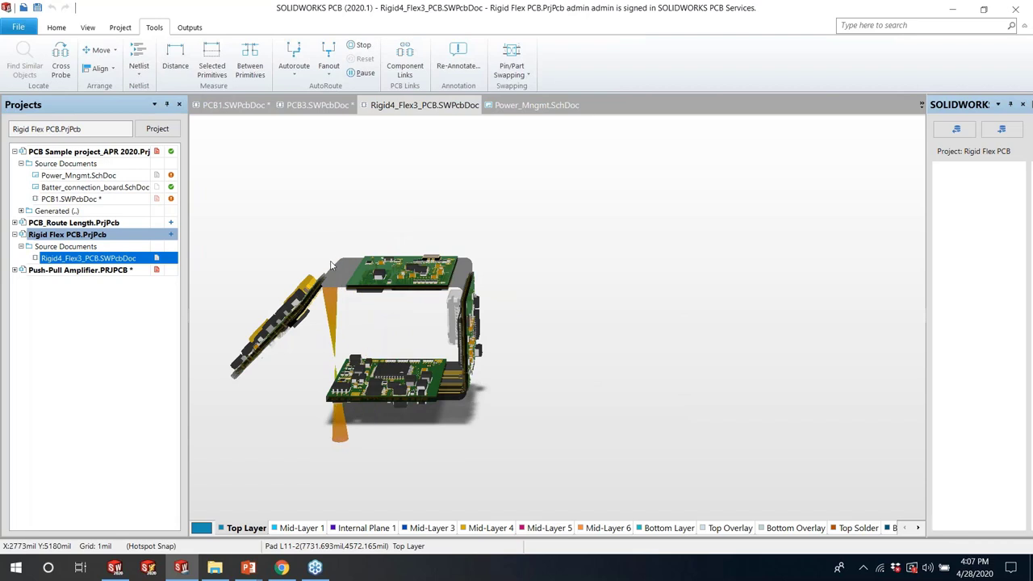
Return to Board Planning Mode and zoom in on the Flex3 region
key(2)
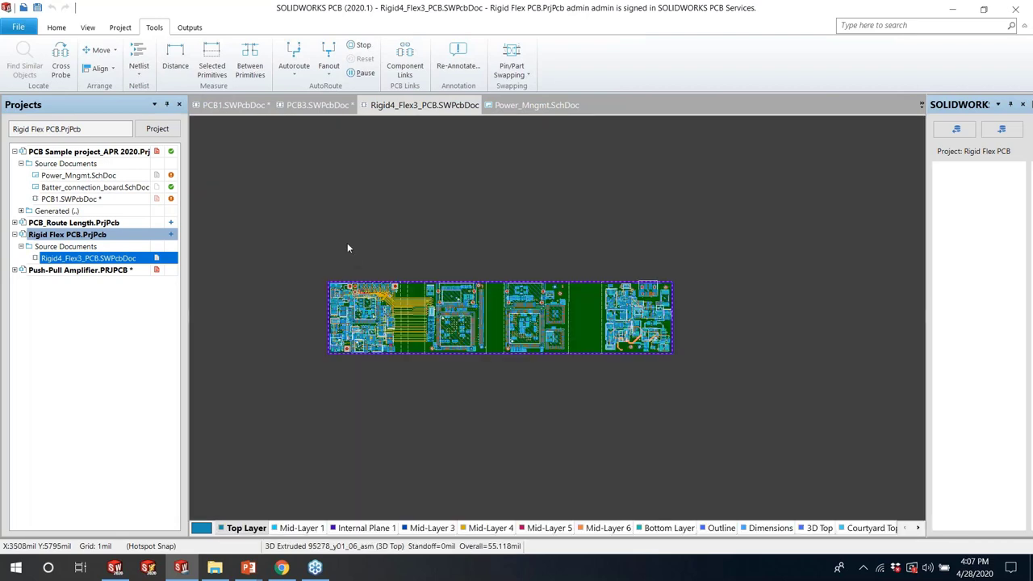
key(1)
ctrl+scroll(606, 291, up, 1)
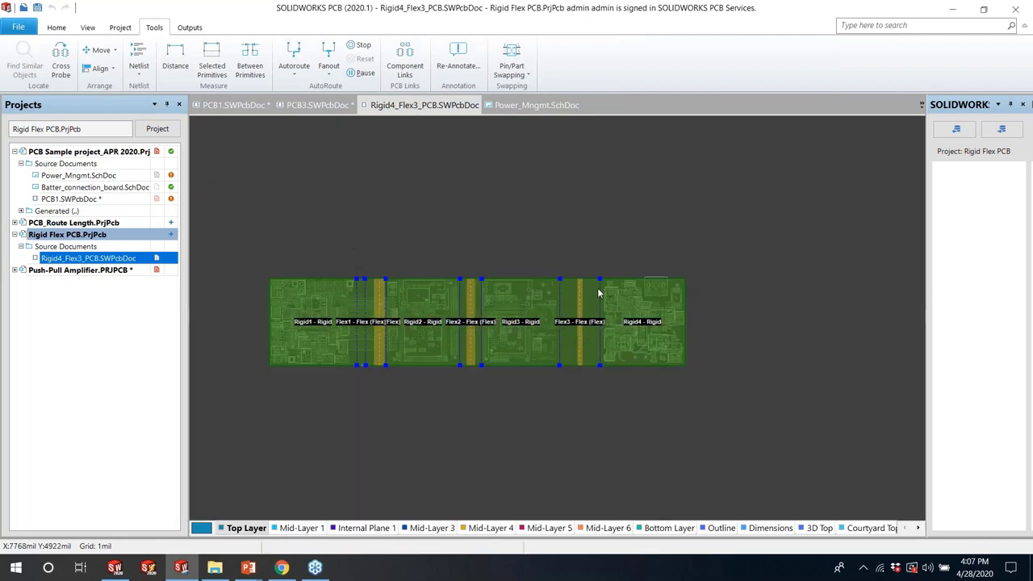
ctrl+scroll(597, 287, up, 4)
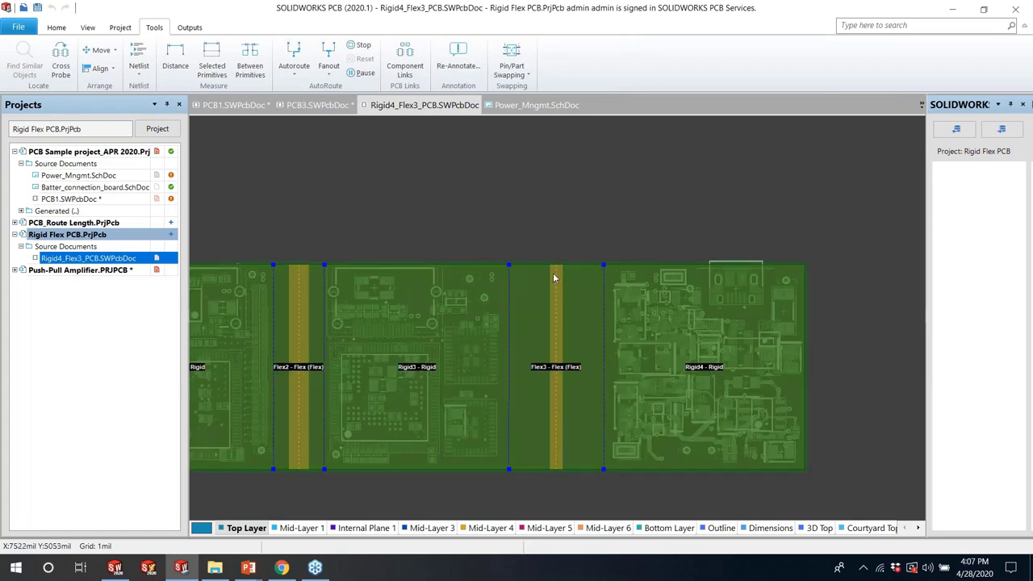
ctrl+scroll(554, 271, up, 3)
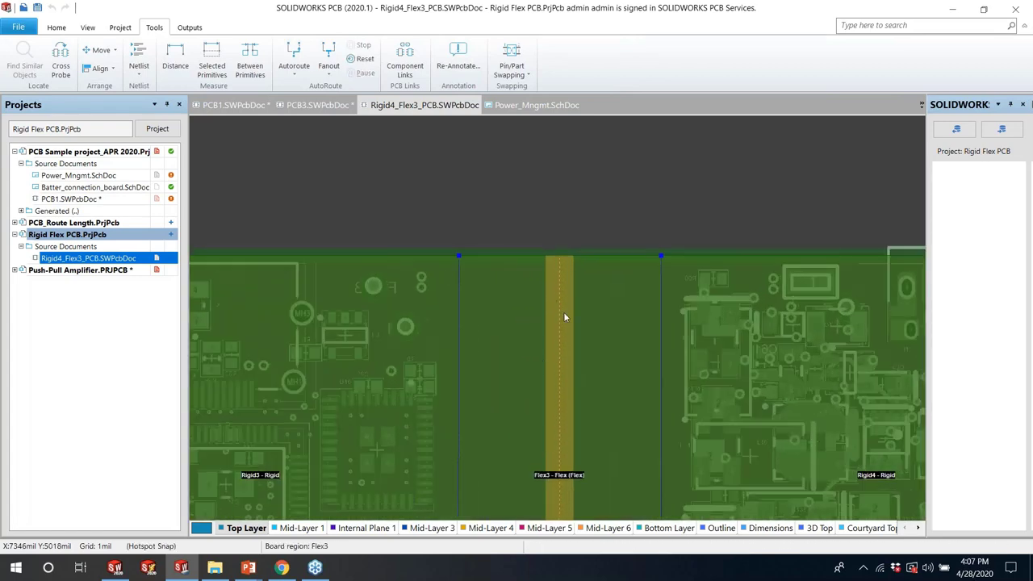
click(559, 258)
click(559, 257)
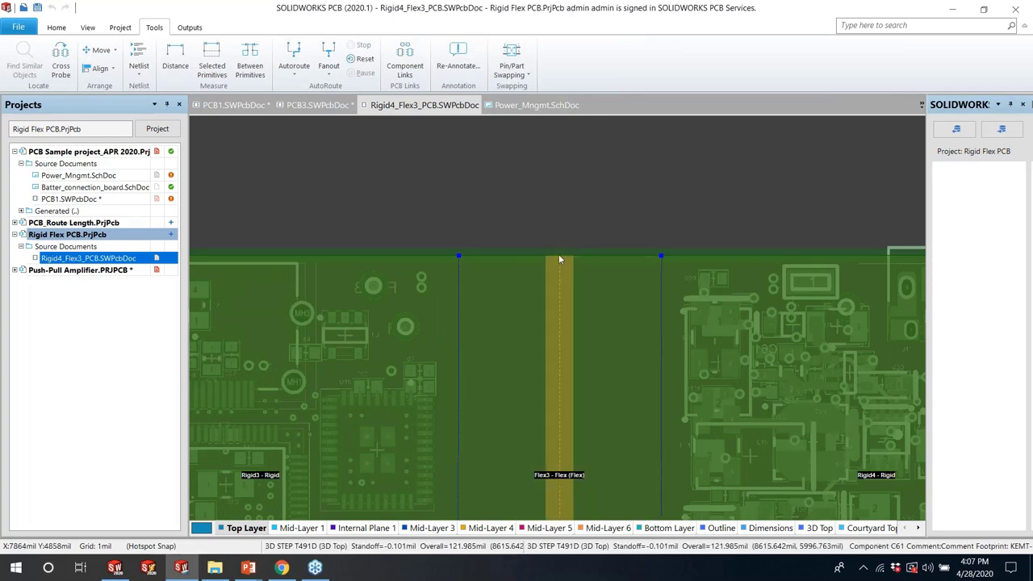
click(559, 256)
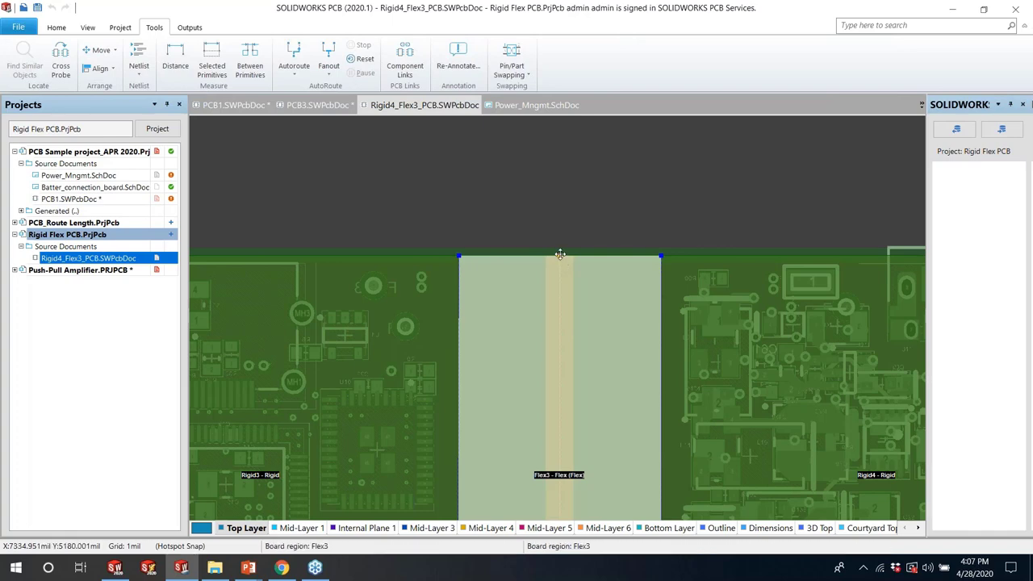
click(560, 255)
ctrl+scroll(574, 267, up, 3)
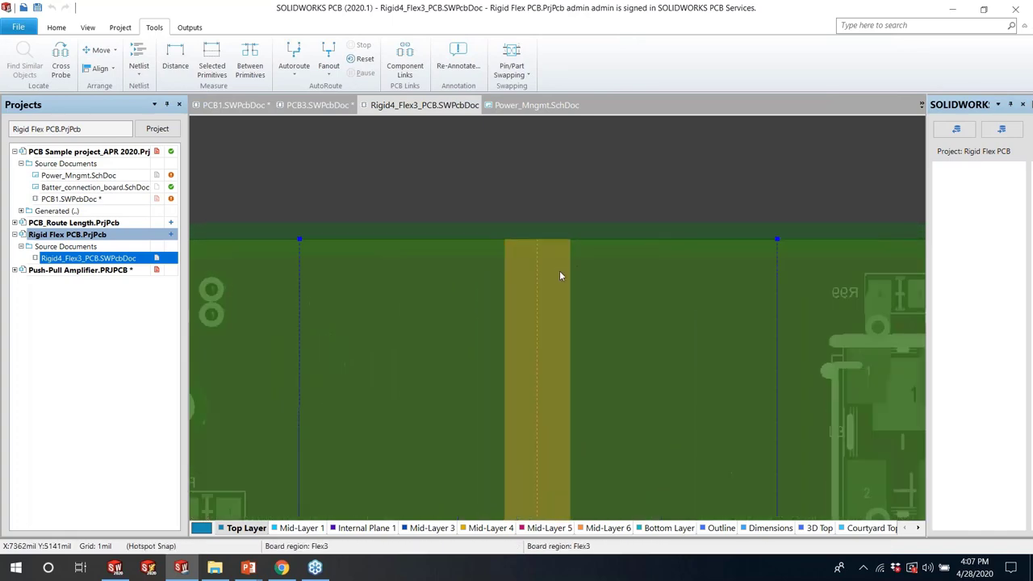
click(525, 244)
click(538, 235)
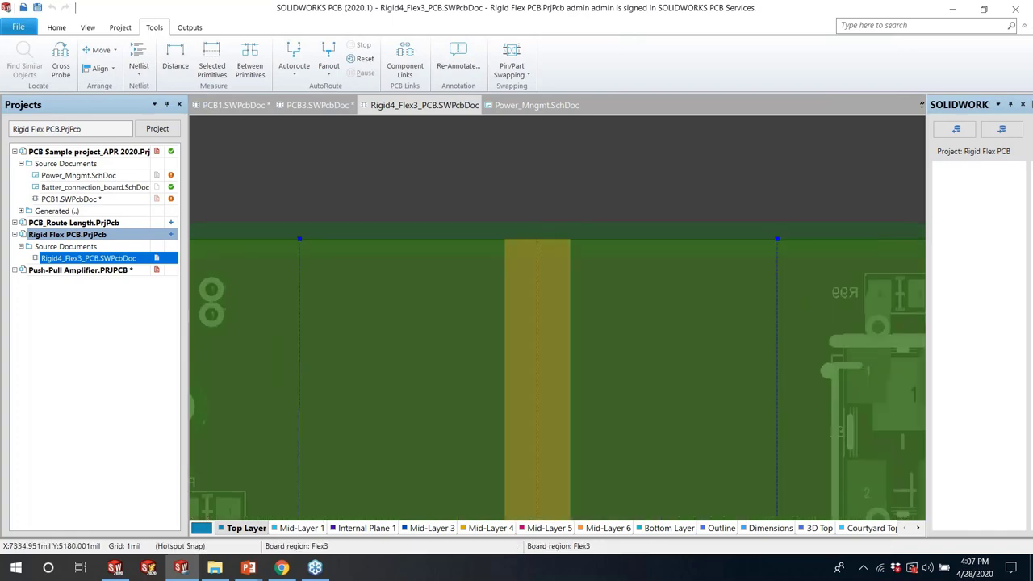
Set the Flex3 bending line to a 90° bending angle with a 225 mil radius
double_click(536, 242)
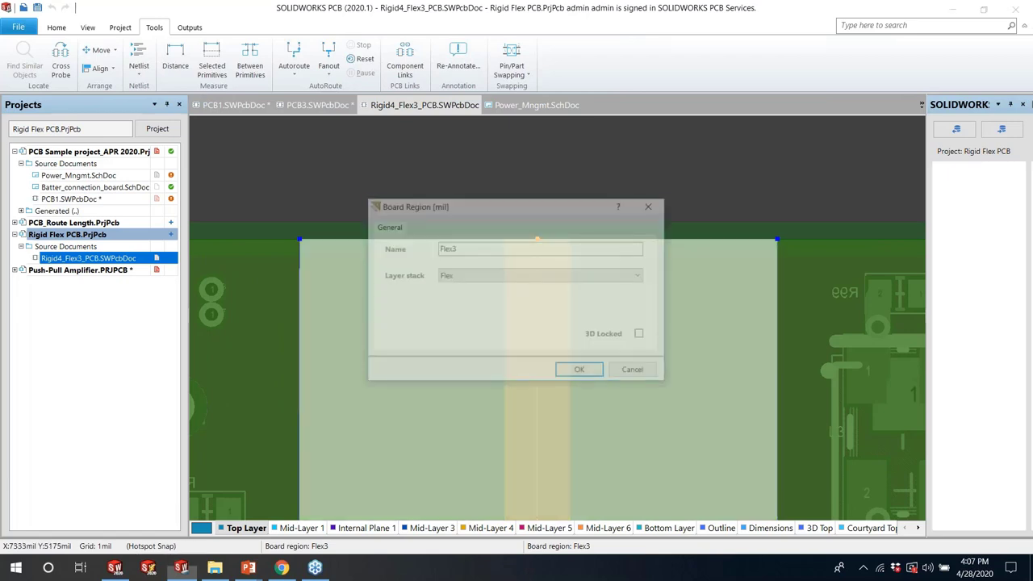
key(Escape)
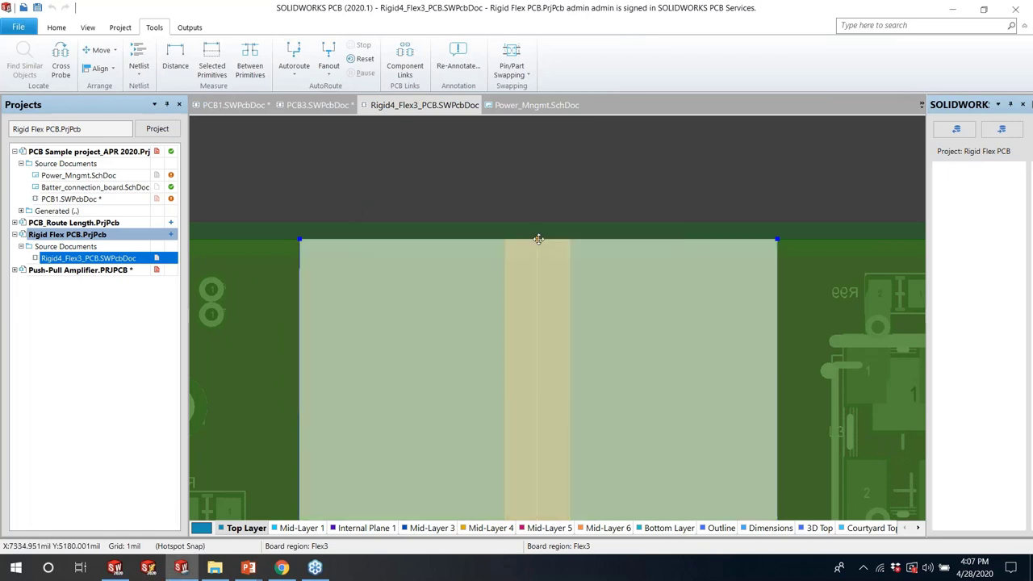
double_click(538, 238)
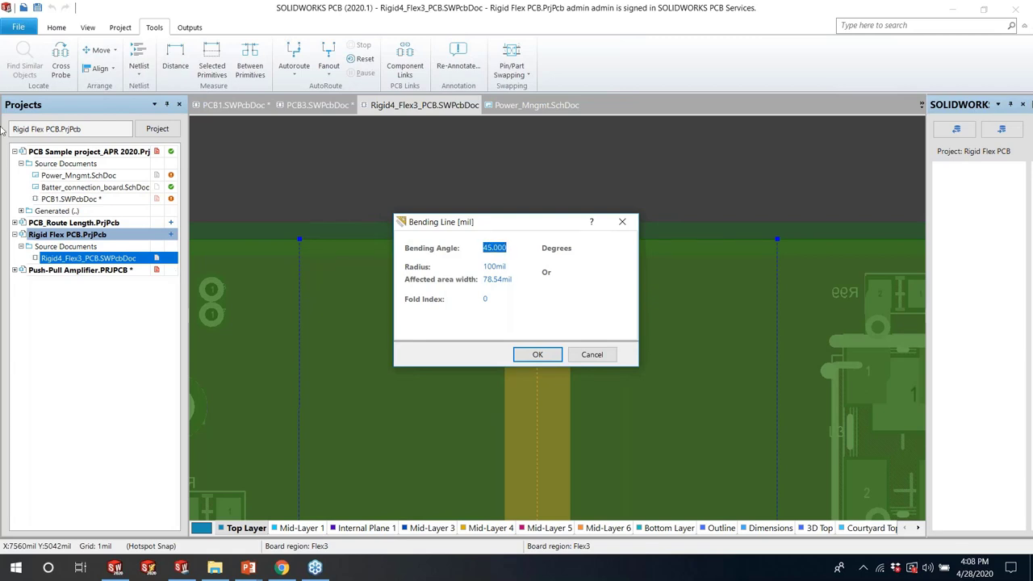
text(90)
click(496, 266)
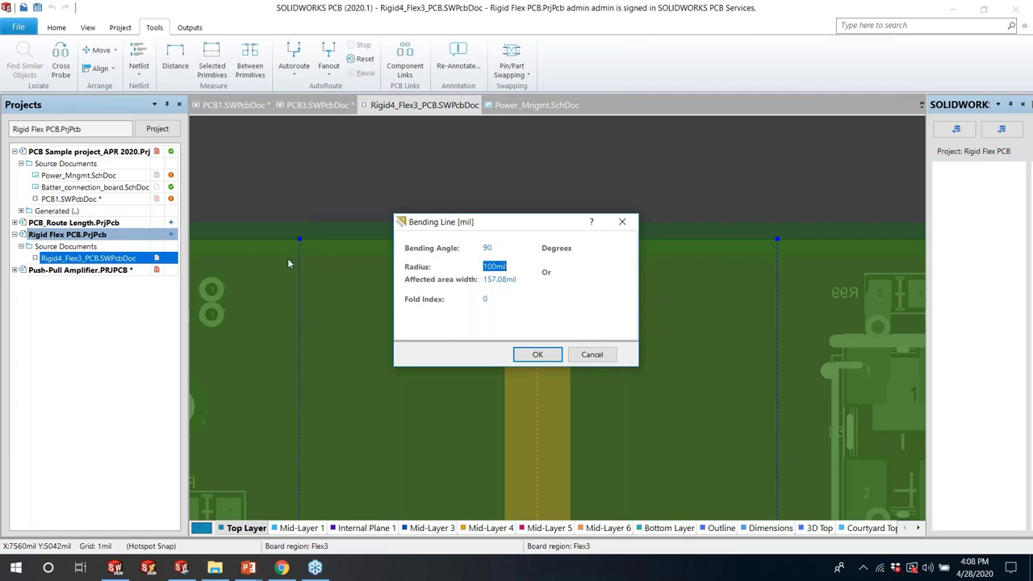
text(225)
click(548, 357)
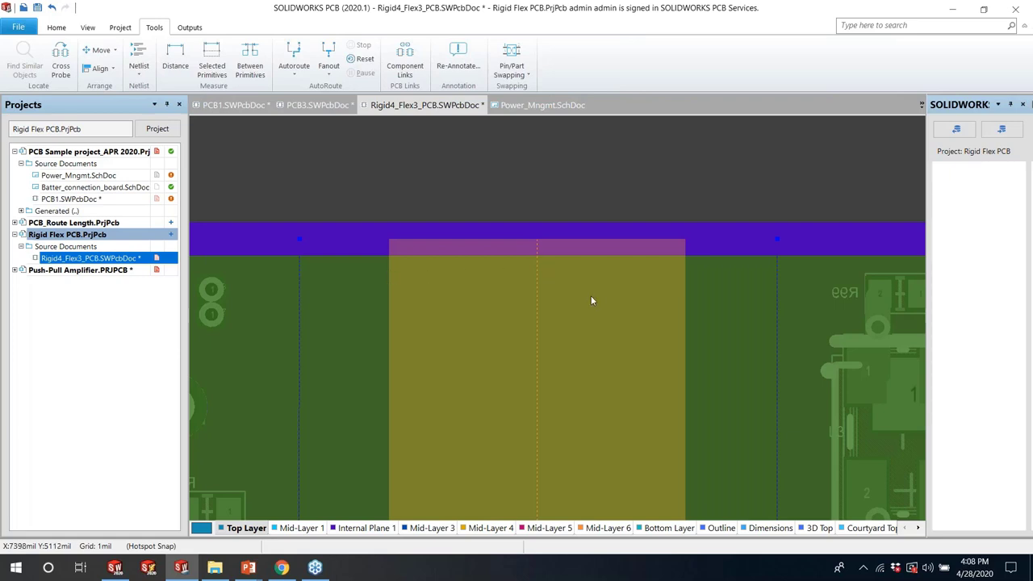
Zoom out and display the board as a 3D model
ctrl+scroll(615, 296, down, 4)
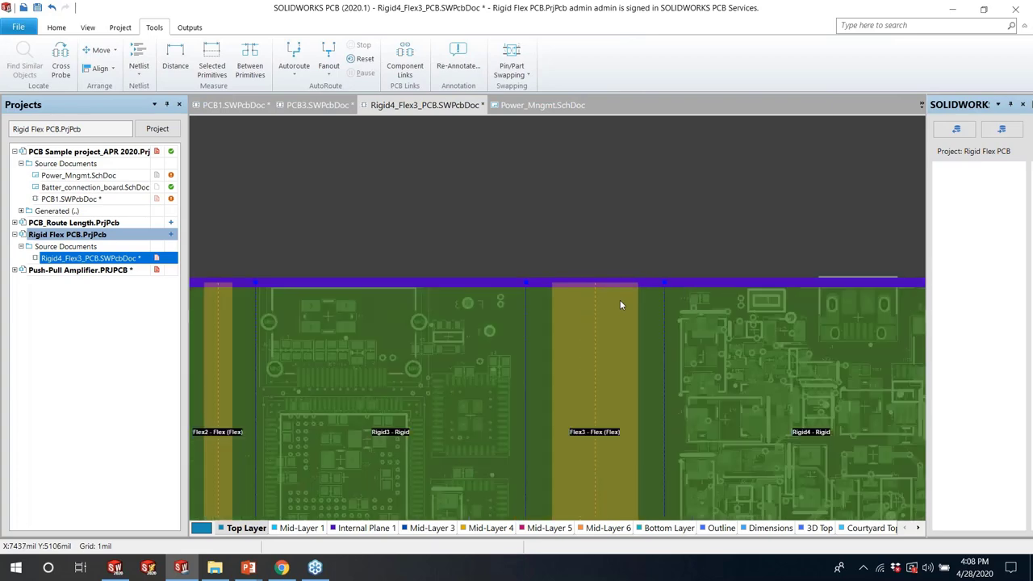
ctrl+scroll(619, 304, down, 3)
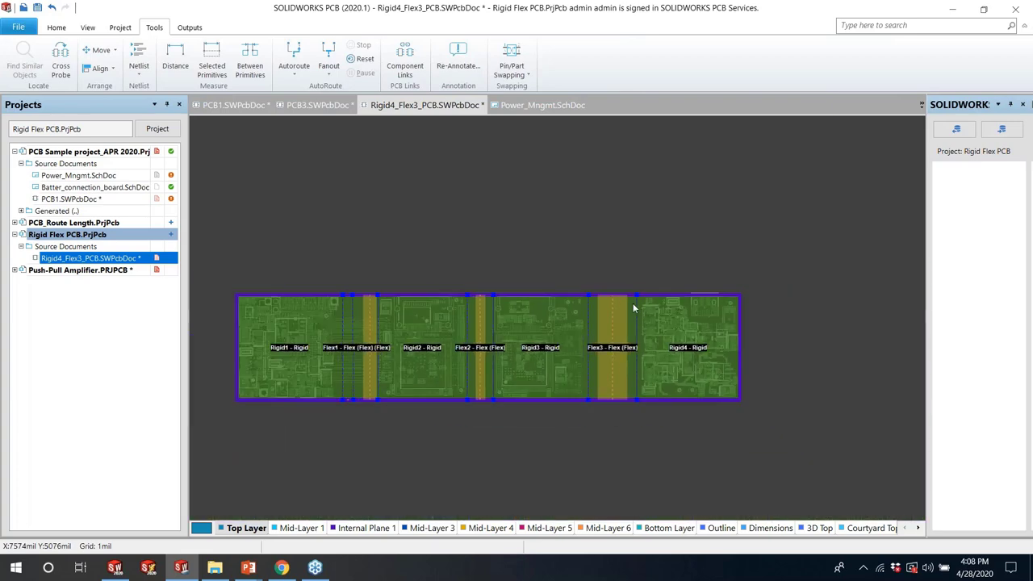
key(2)
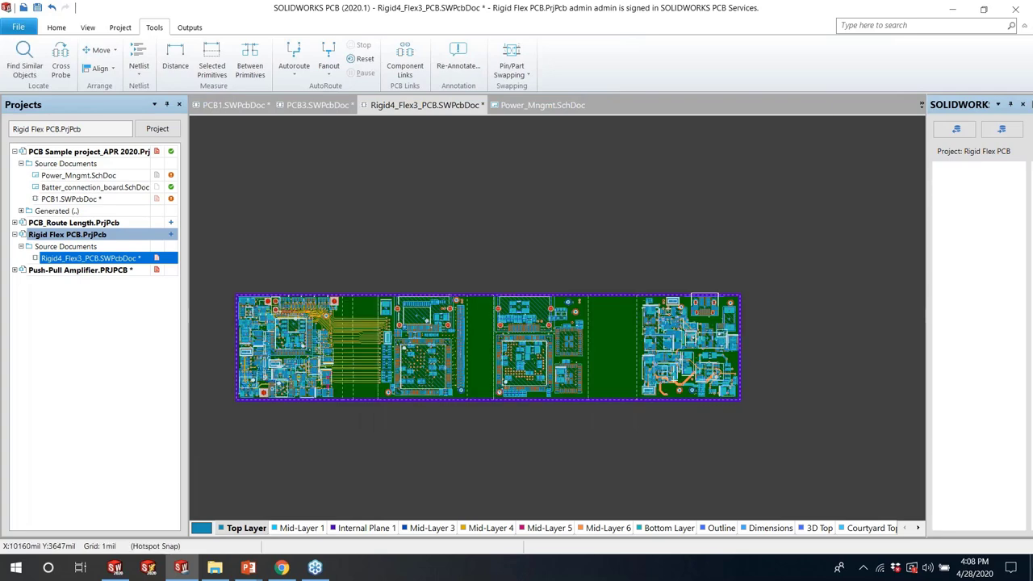
key(3)
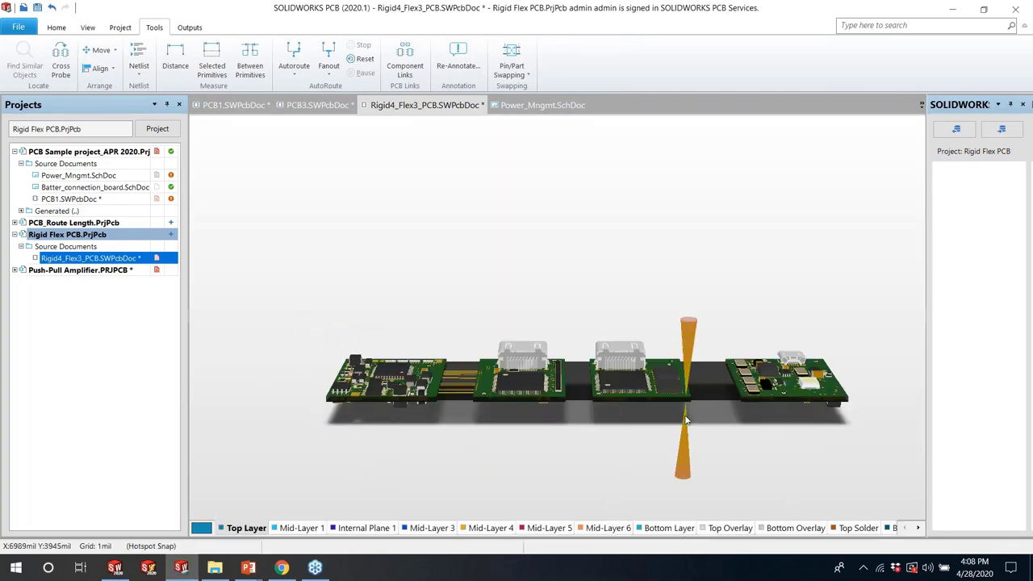
Fold the board and orbit and zoom to inspect the new 90° Flex3 bend
key(5)
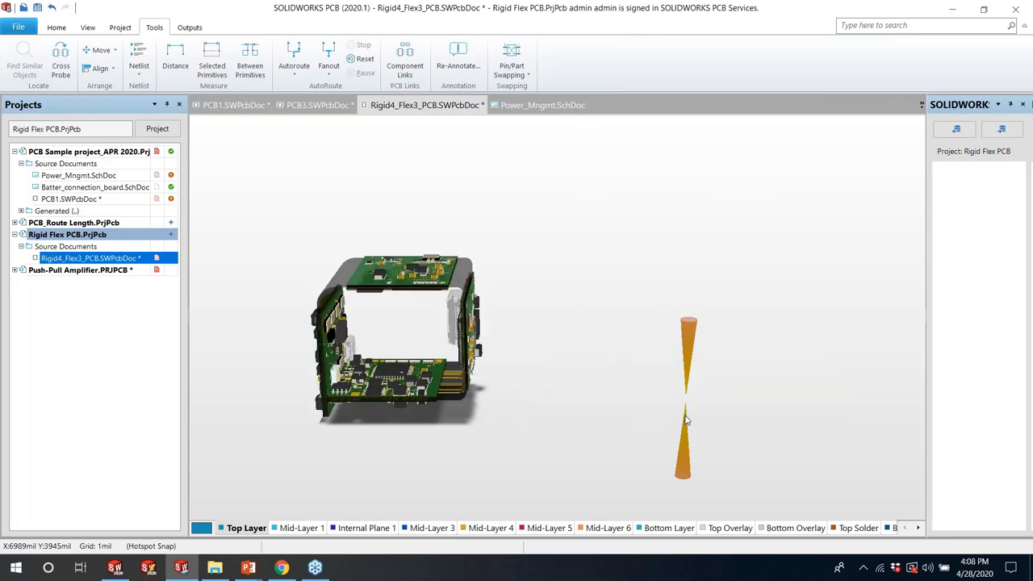
shift+right_drag(374, 439, 360, 403)
ctrl+scroll(362, 361, up, 3)
ctrl+scroll(359, 368, up, 5)
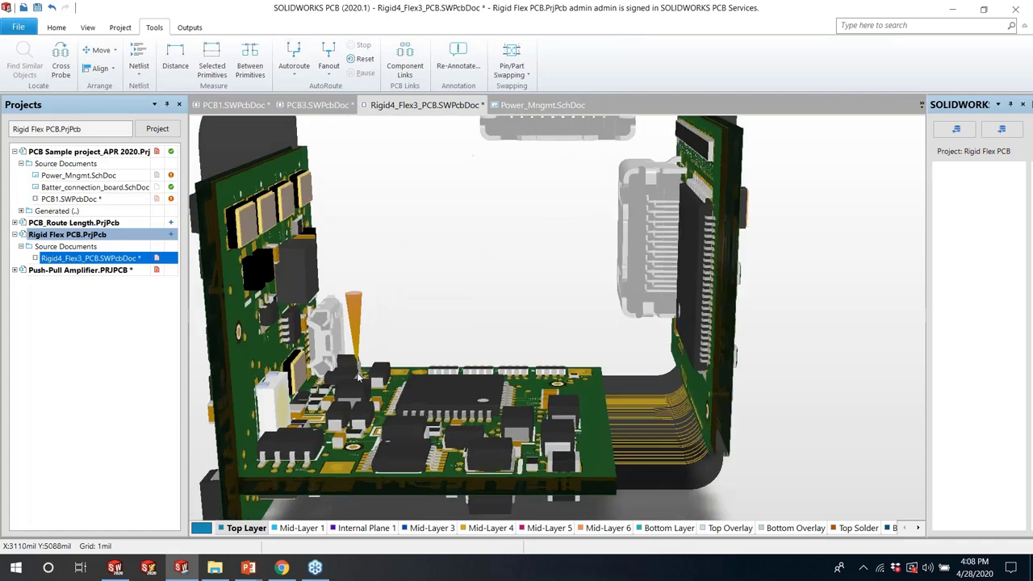
ctrl+scroll(359, 376, down, 3)
ctrl+scroll(363, 376, down, 2)
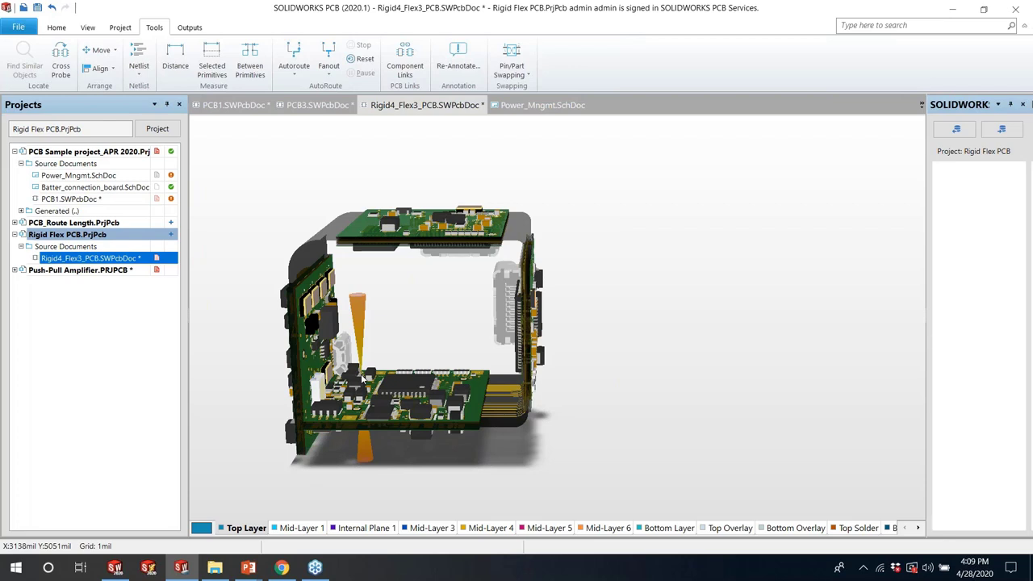
Unfold and refold the board, then unfold it and return to the 2D layout
key(5)
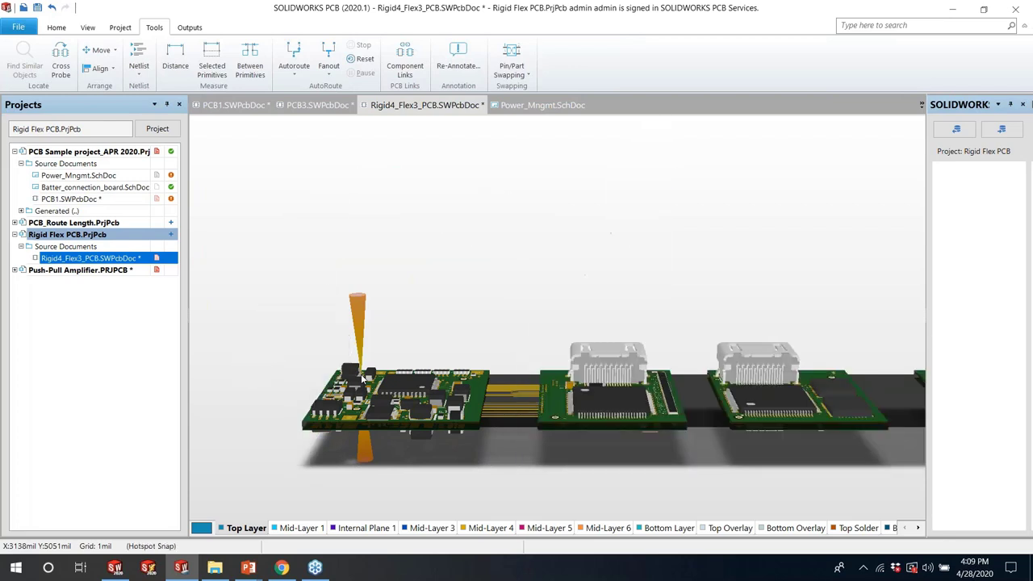
key(5)
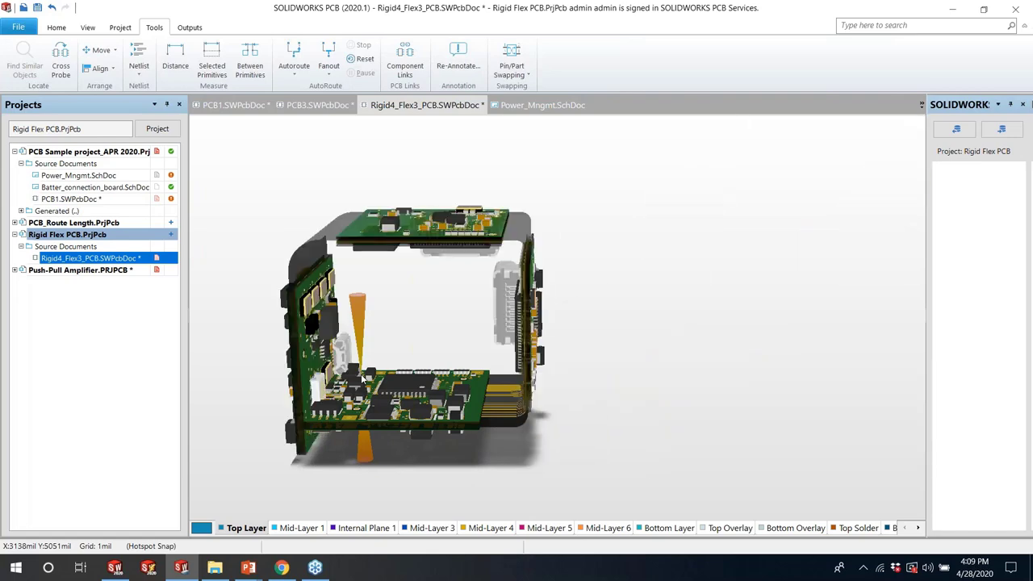
key(5)
key(2)
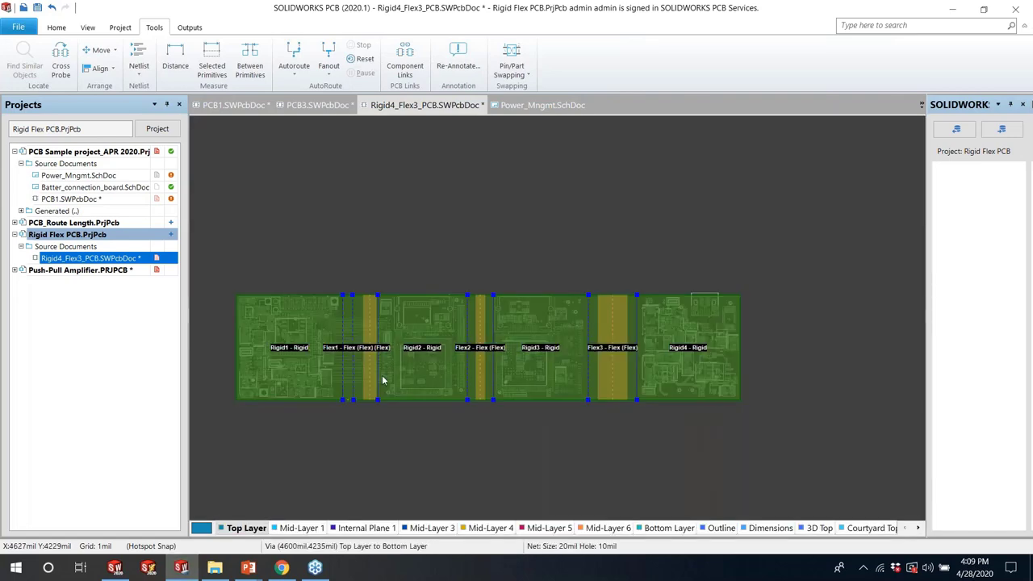
Return the board to its 2D layout and select Push-Pull Amplifier.schdoc in the expanded project
key(2)
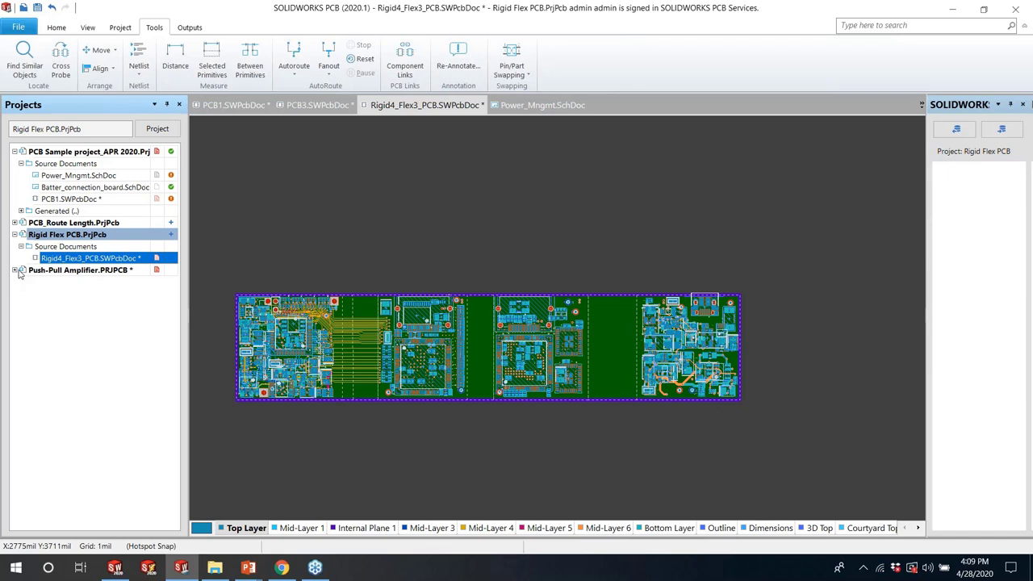
click(14, 270)
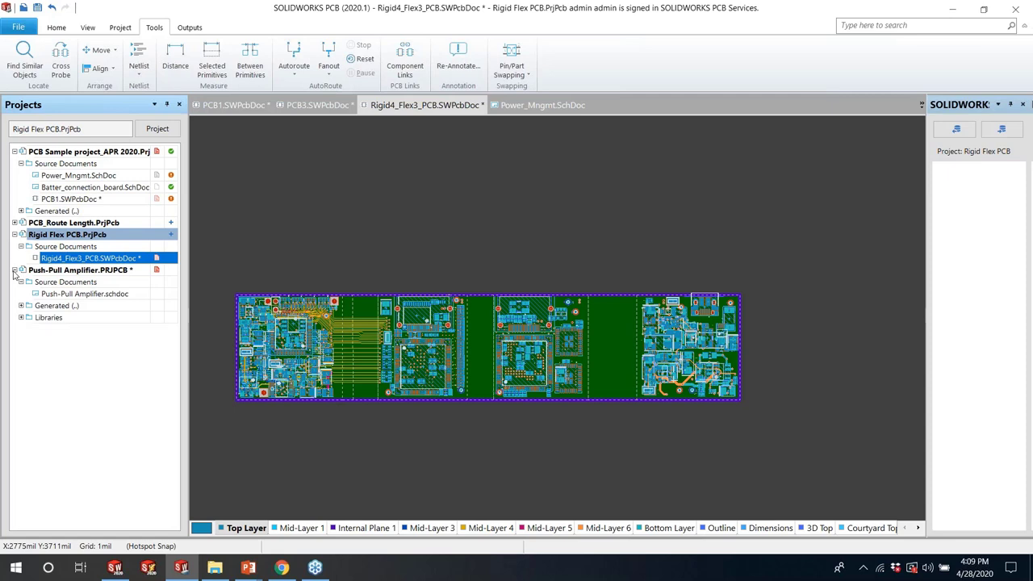
click(81, 294)
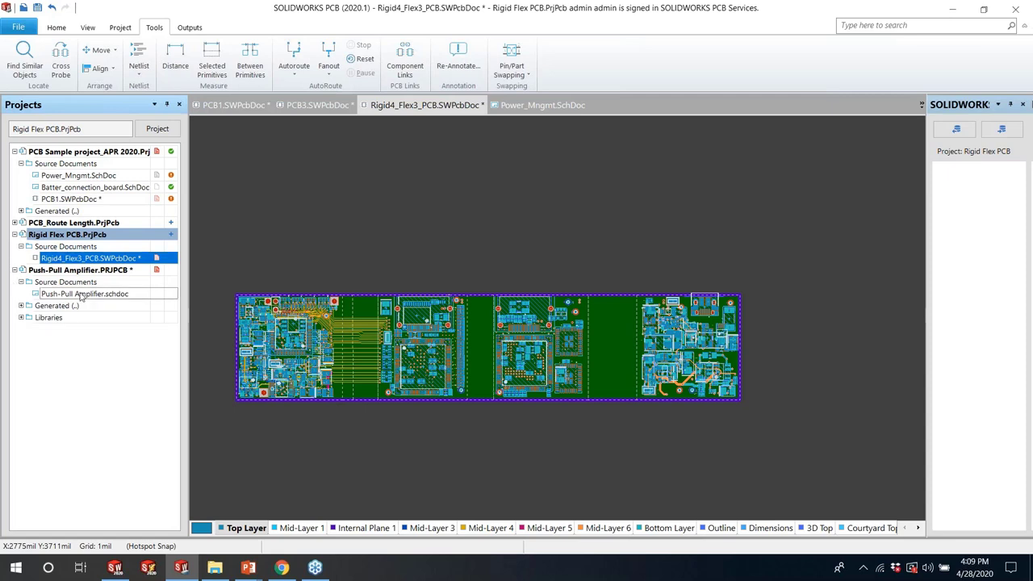
Open the Push-Pull Amplifier schematic and its XSPICE Analyses Setup at DC Sweep Analysis
double_click(81, 294)
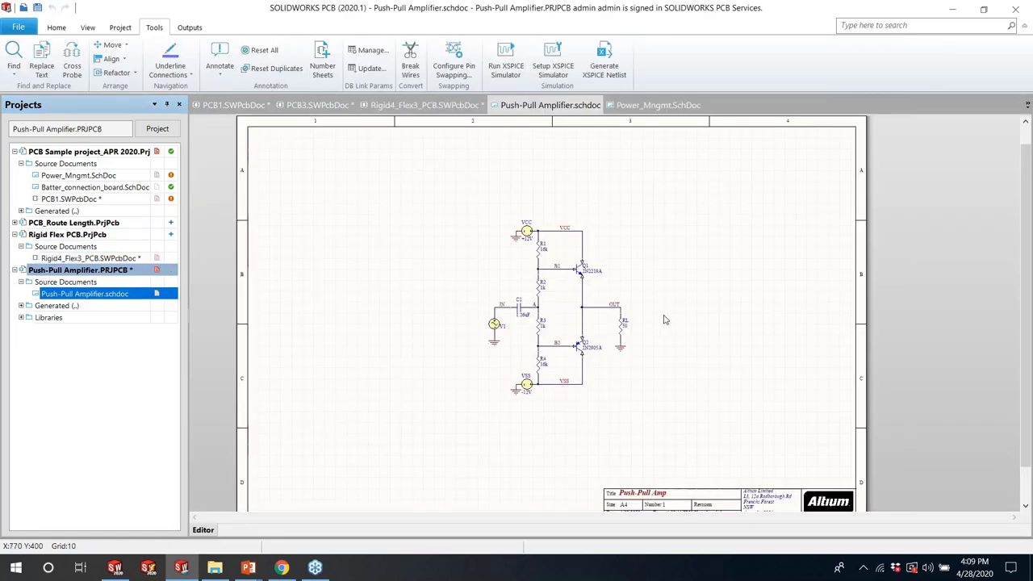
ctrl+scroll(659, 234, up, 2)
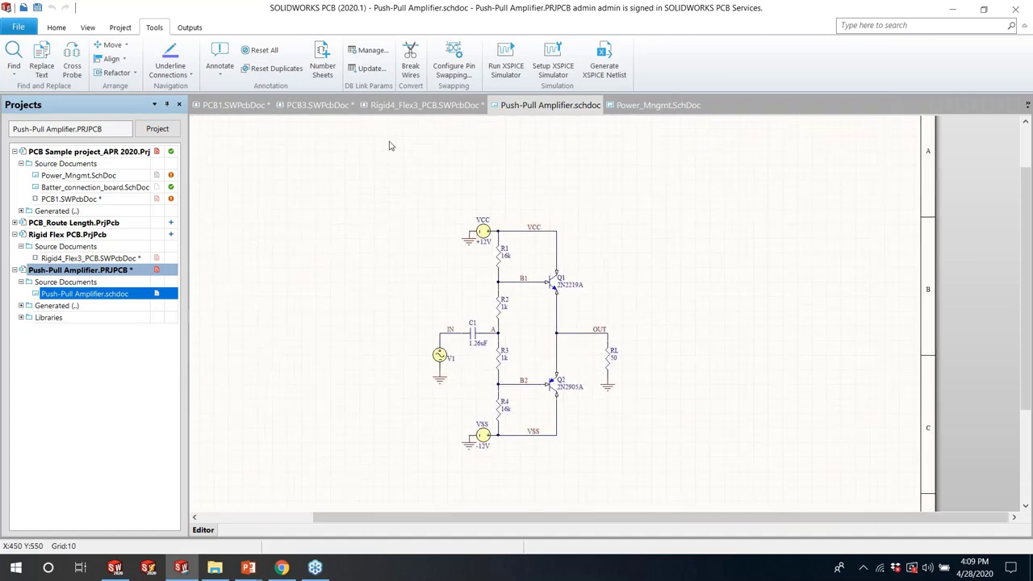
click(553, 61)
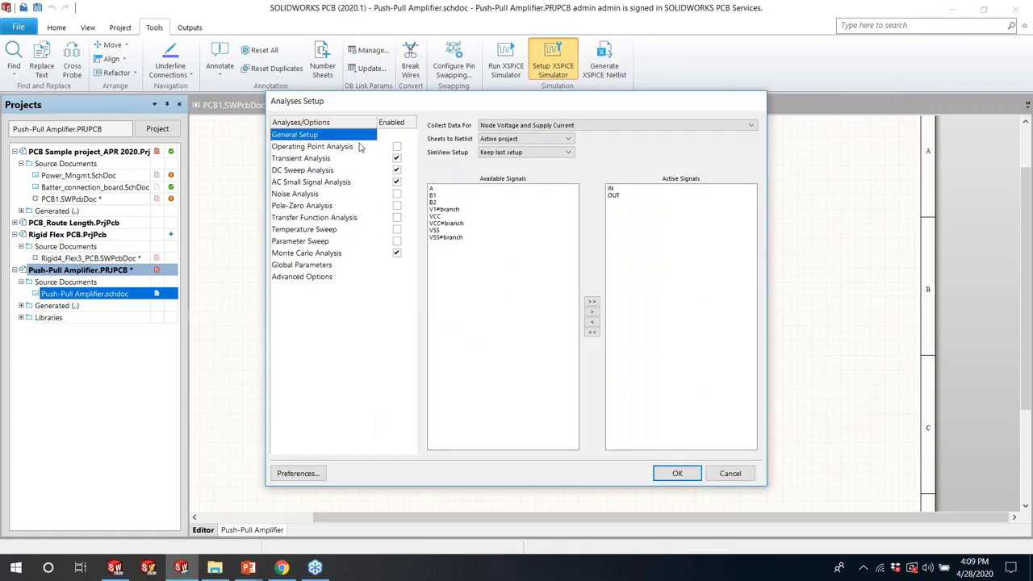
click(321, 171)
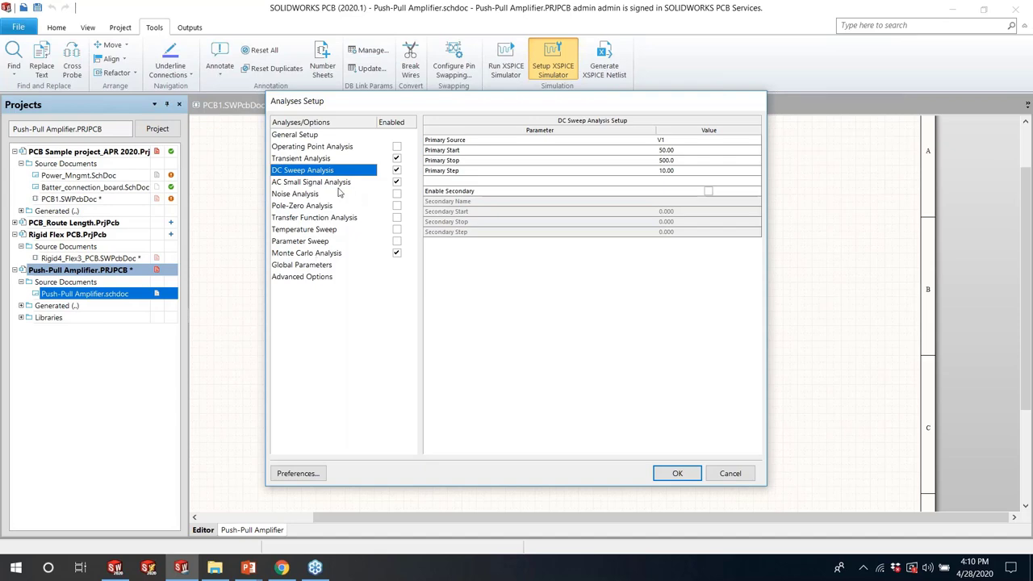
Review the Transient Analysis timing values with Use Initial Conditions and Transient Defaults on, then return to DC Sweep
click(321, 160)
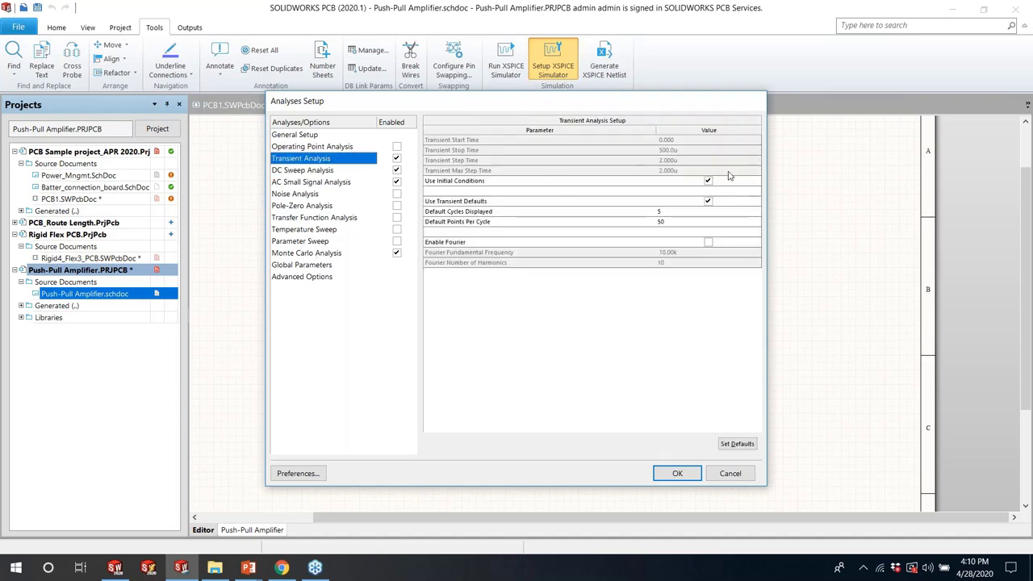
click(486, 184)
click(708, 181)
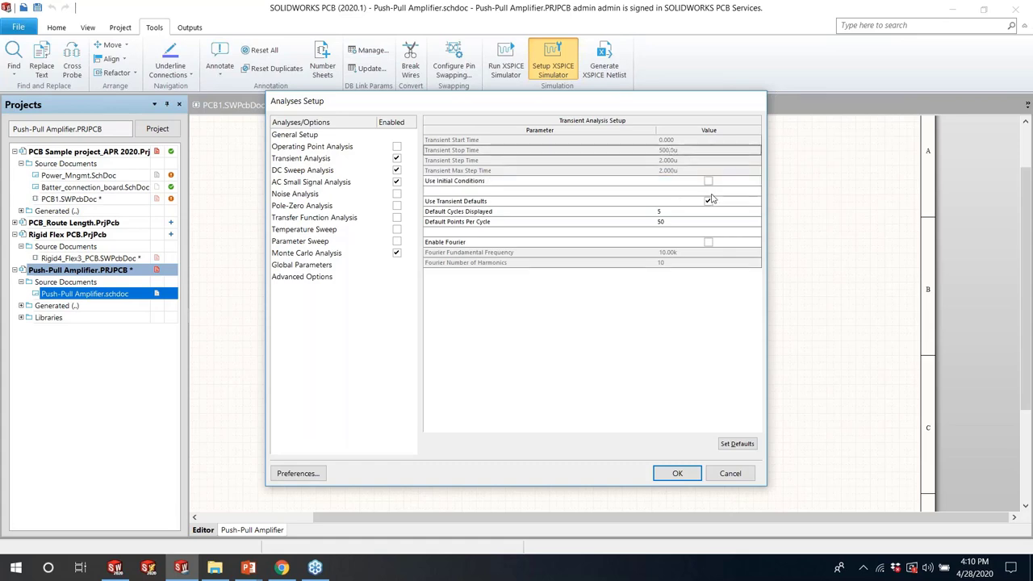
click(707, 201)
click(708, 181)
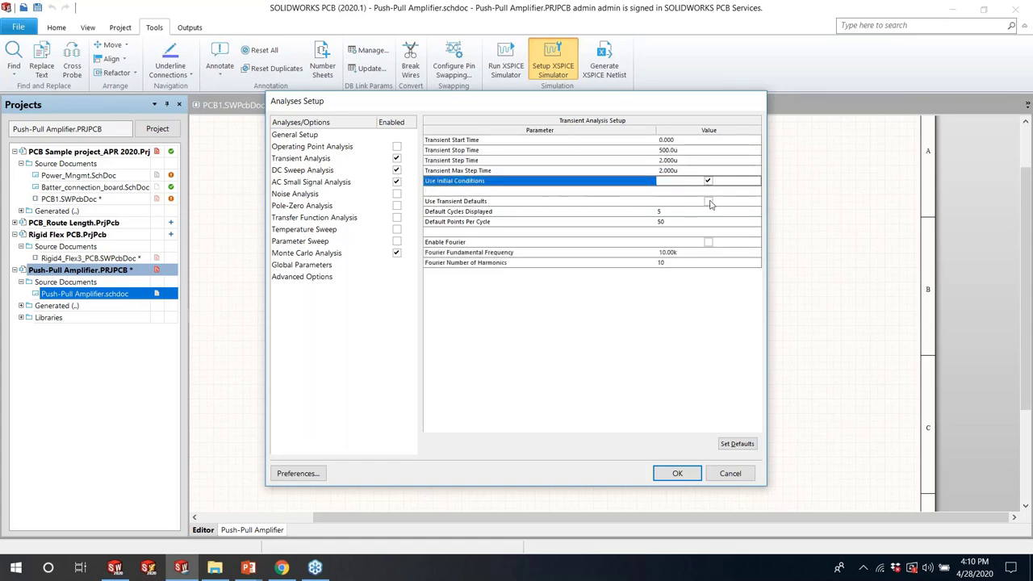
click(708, 201)
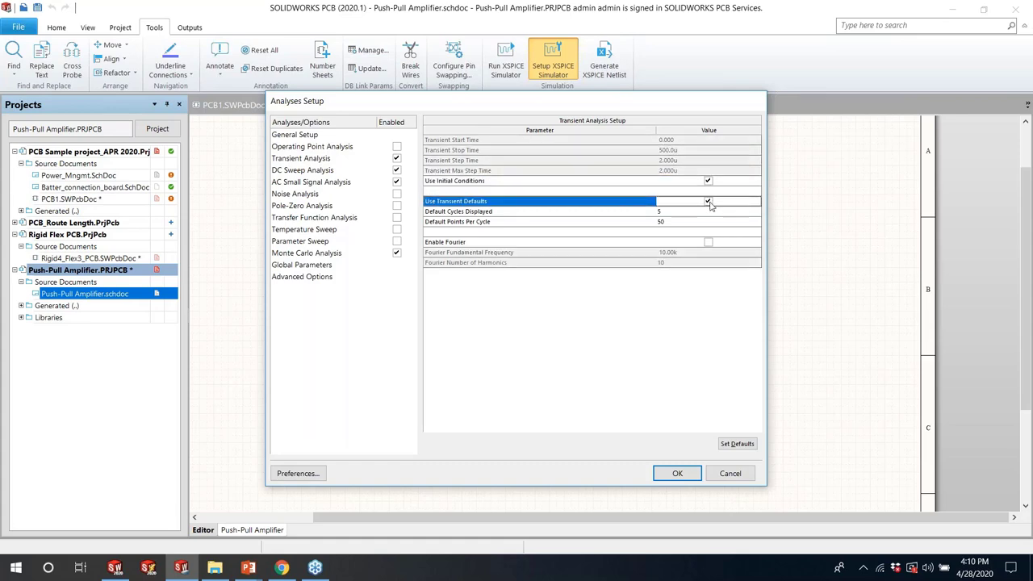
click(520, 152)
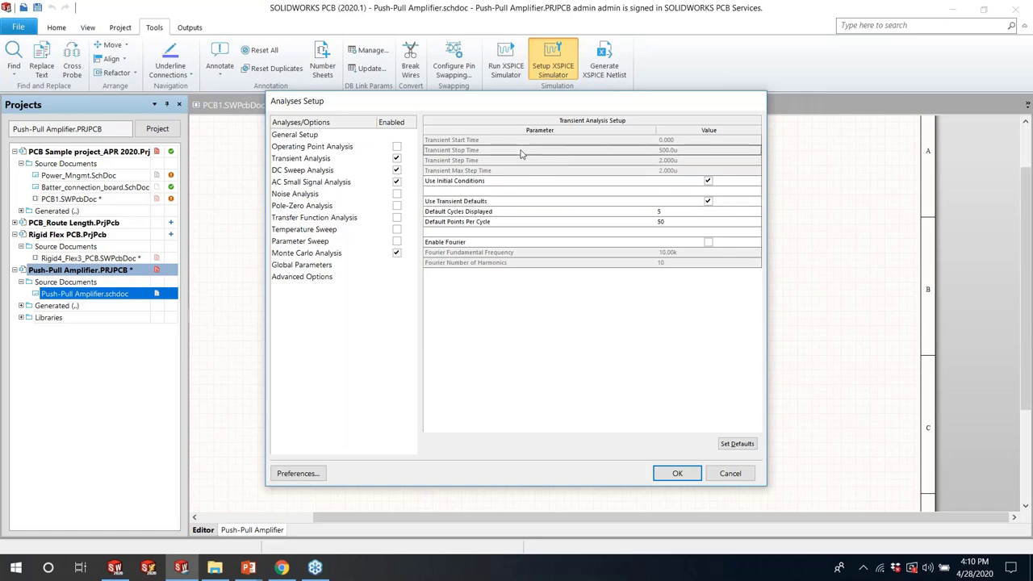
click(497, 160)
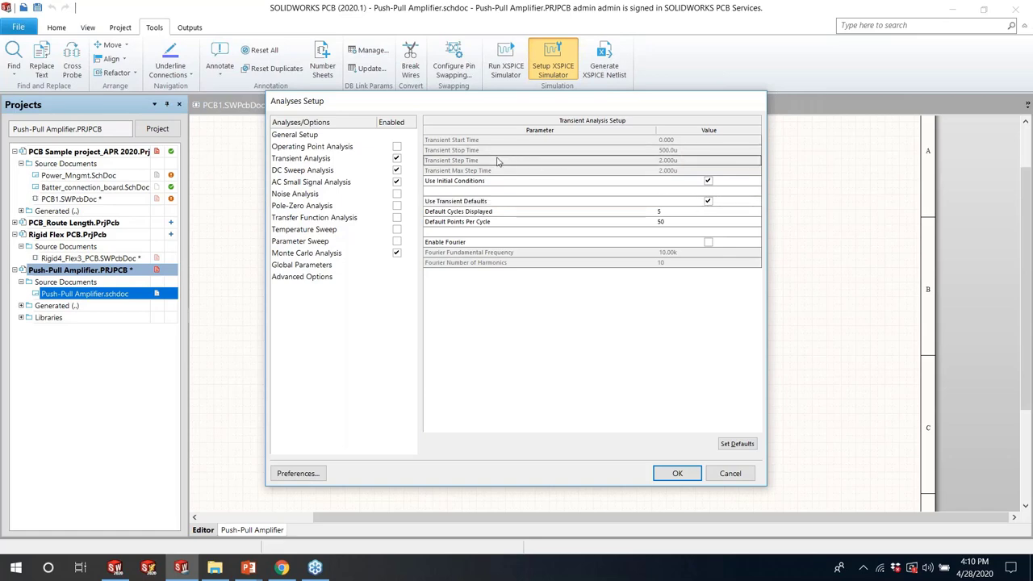
click(497, 172)
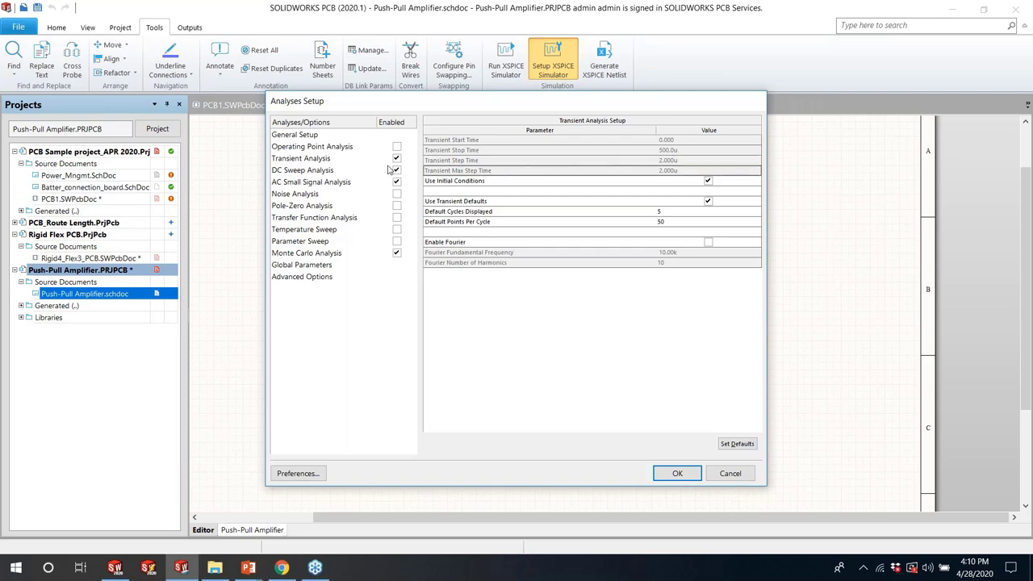
click(314, 170)
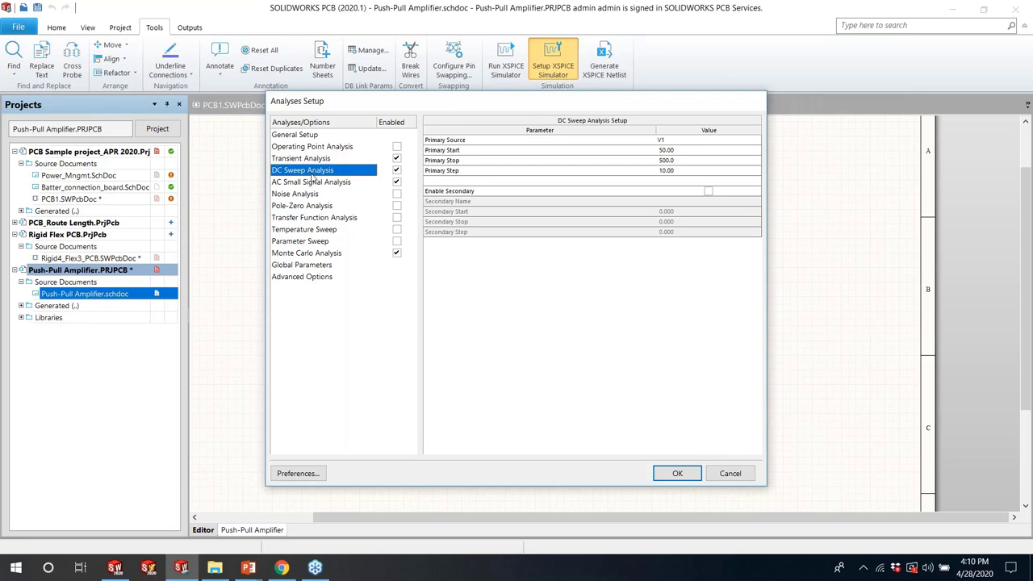
Keep V1 as the DC sweep primary source
click(683, 141)
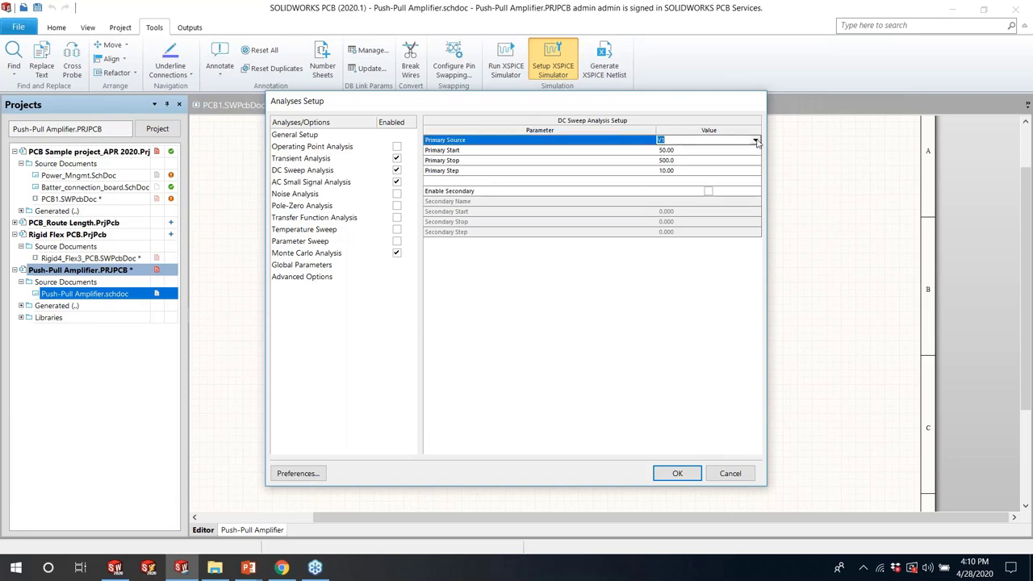
click(755, 141)
click(756, 142)
drag(476, 114, 790, 122)
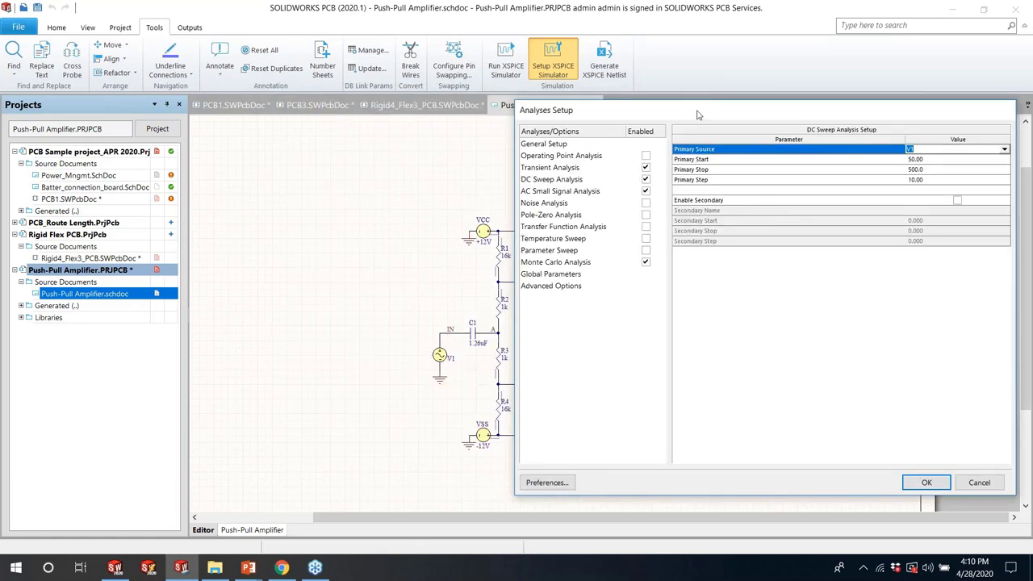
drag(698, 112, 337, 122)
click(643, 159)
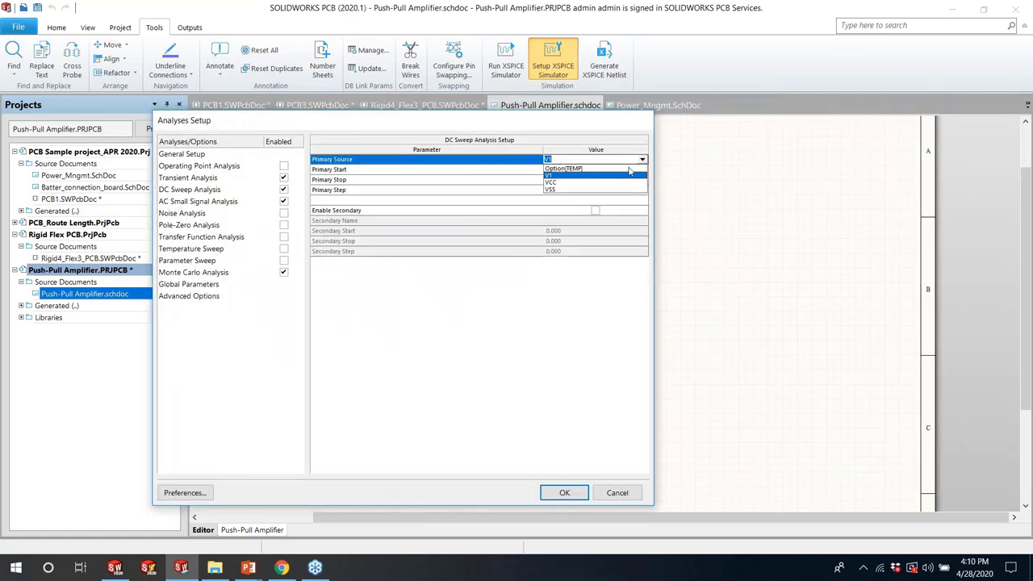
click(561, 186)
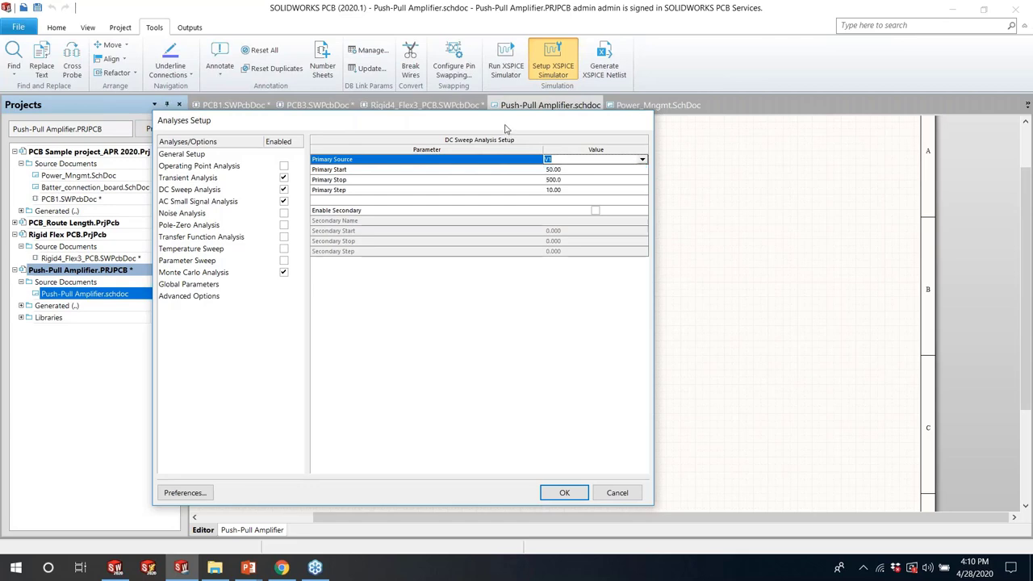
drag(532, 123, 965, 224)
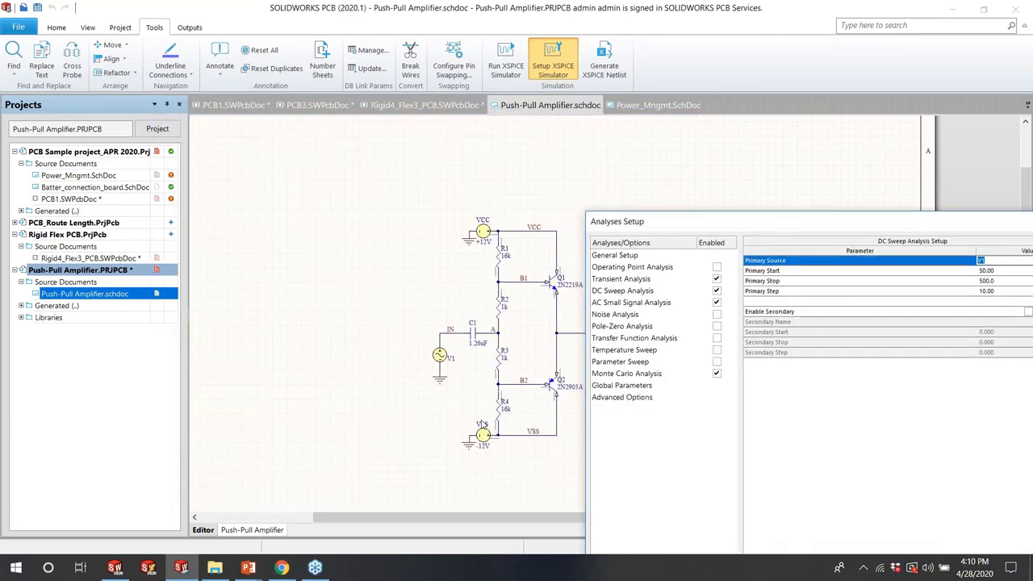
drag(671, 227, 338, 131)
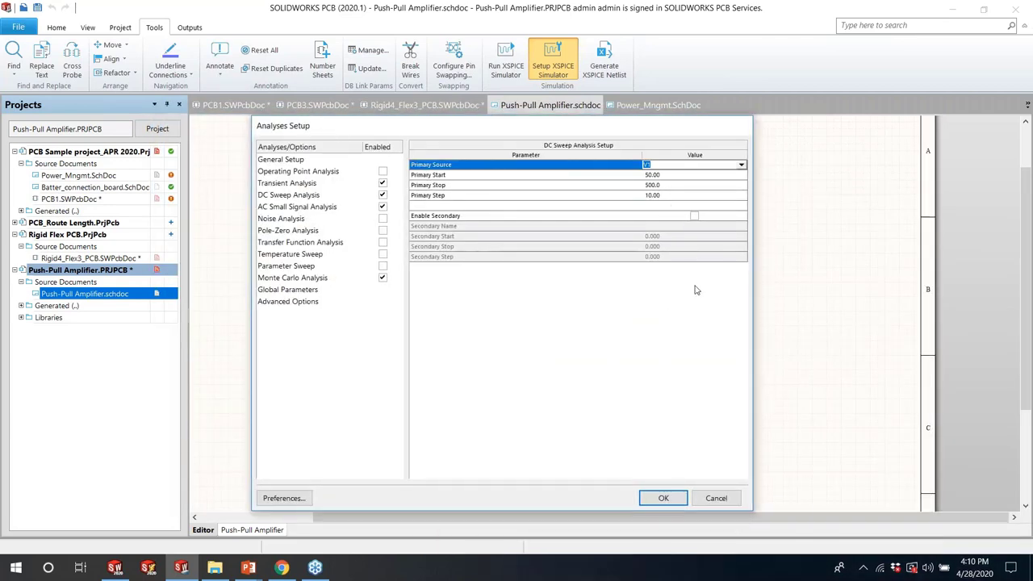
Confirm Start 50.00, Stop 500.0, Step 10.00, then show the Monte Carlo Analysis settings
click(509, 179)
click(677, 185)
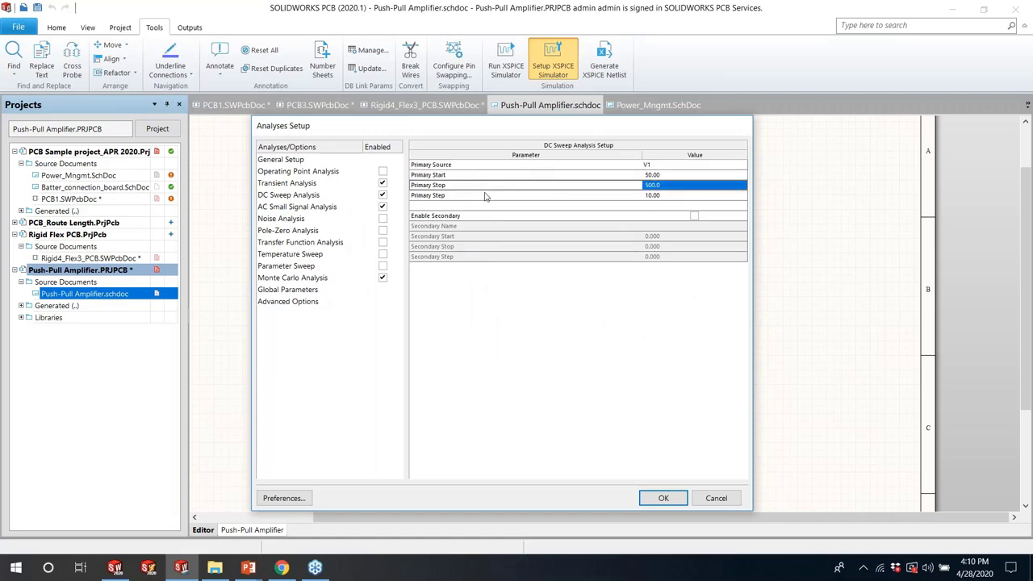
click(660, 199)
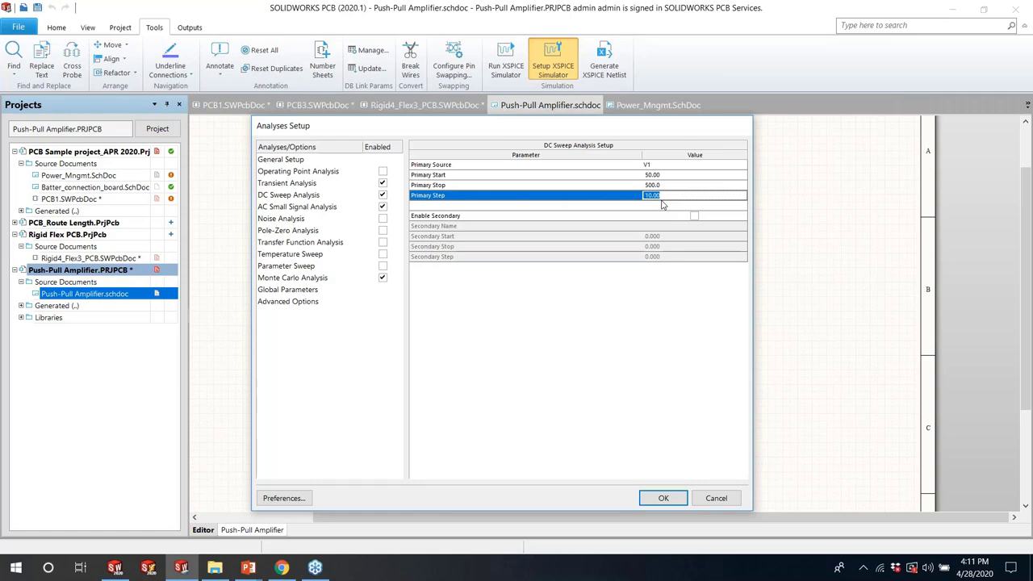
click(311, 283)
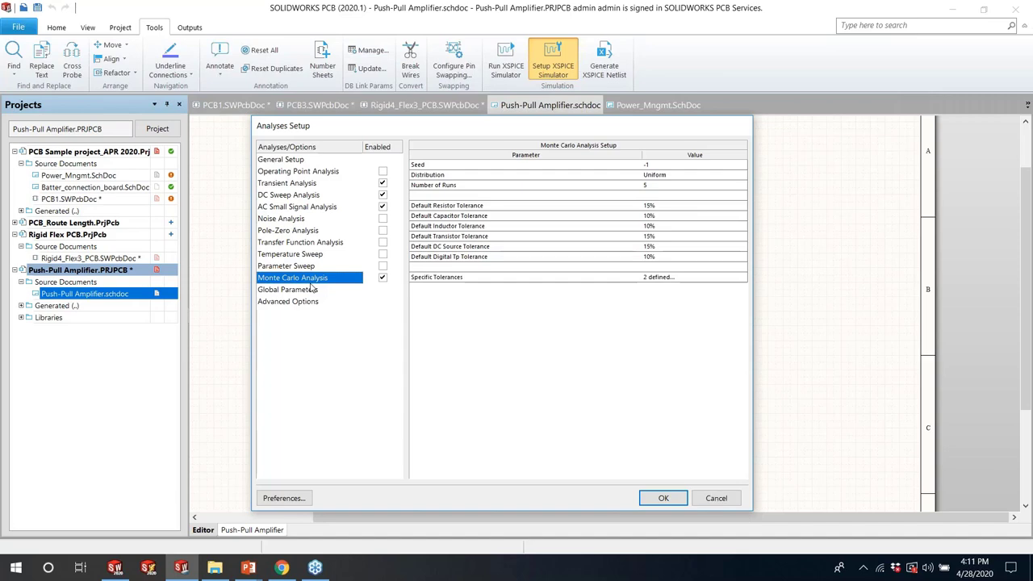
Check the 15% default resistor tolerance and open the Monte Carlo Specific Tolerances list
click(672, 279)
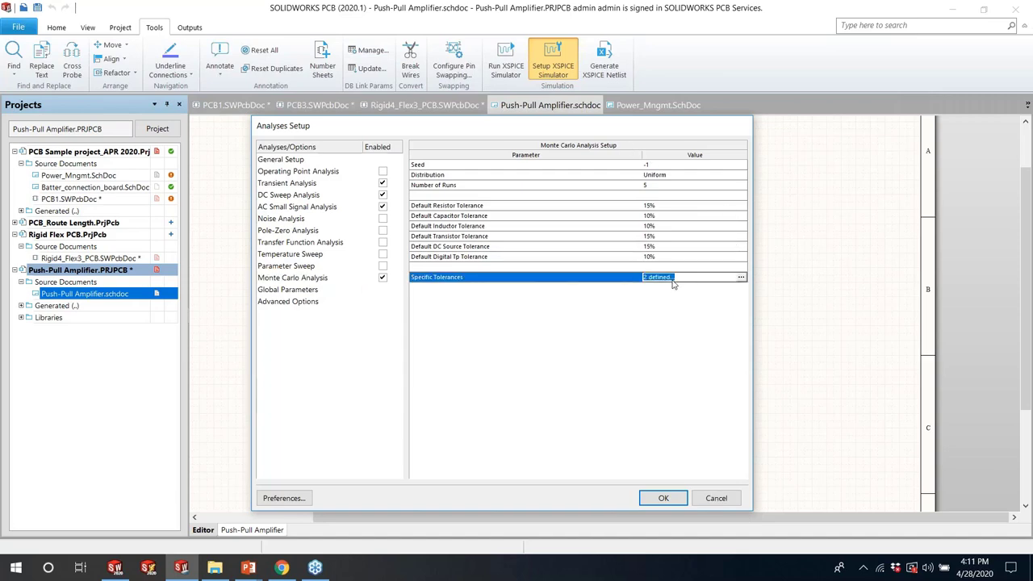
click(507, 209)
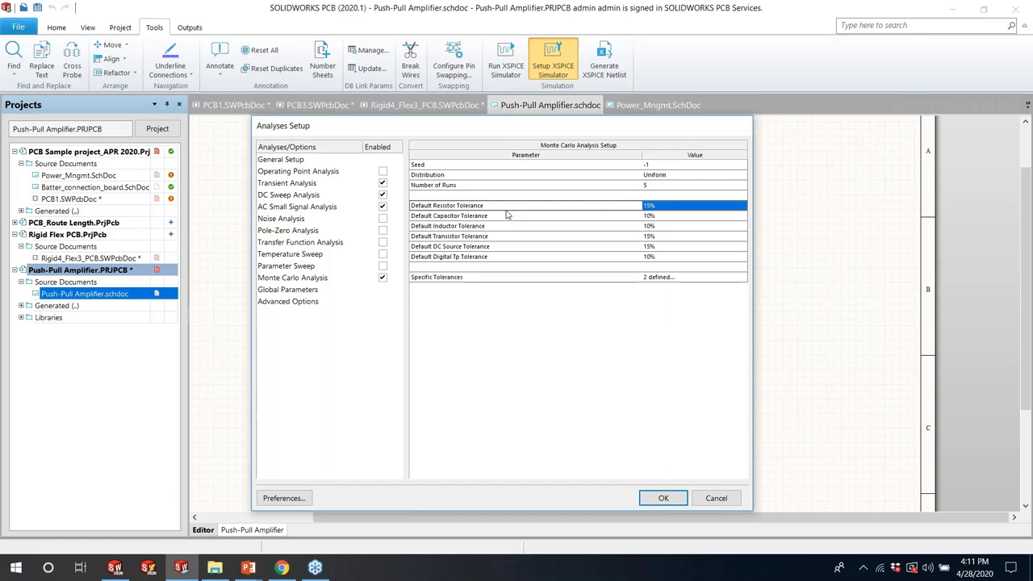
click(544, 278)
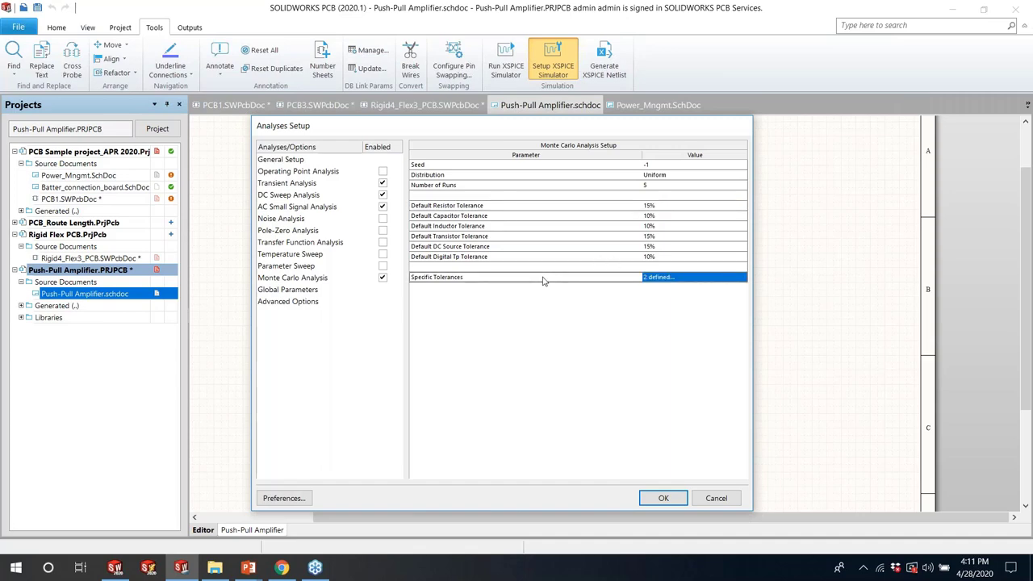
click(707, 278)
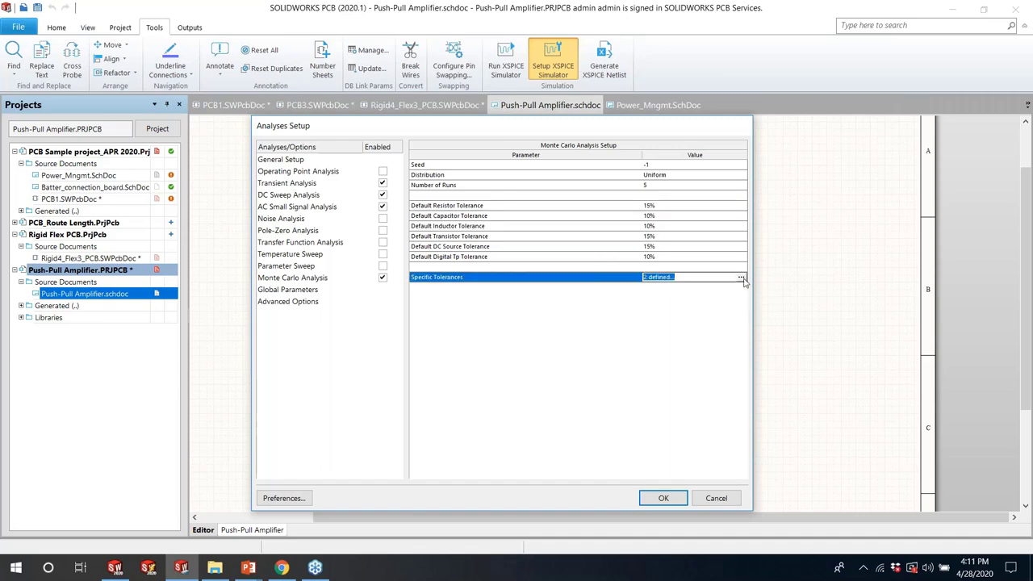
click(741, 277)
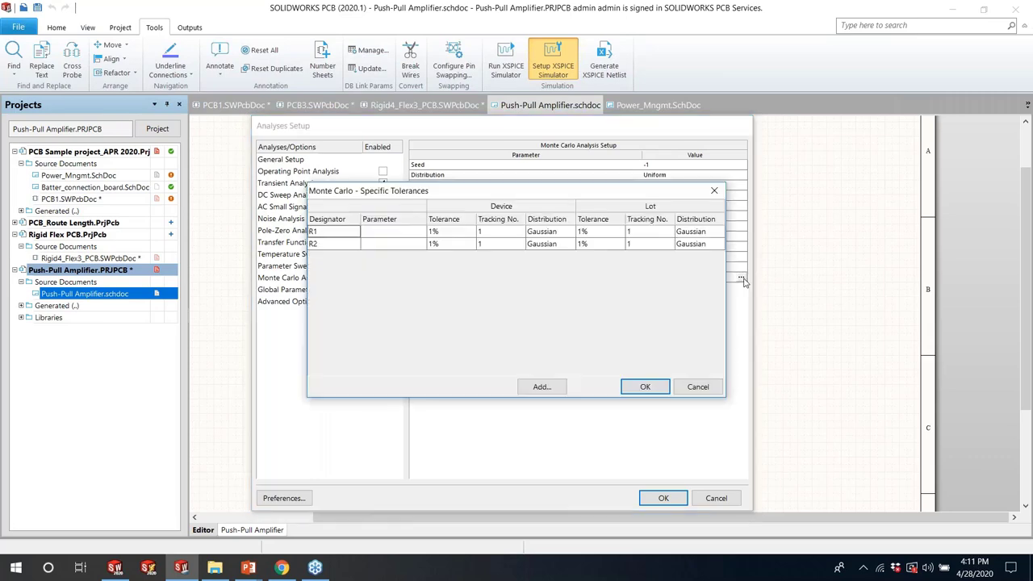
Keep R1 and R2 at 1% tolerance with Gaussian device distribution
click(327, 232)
click(335, 272)
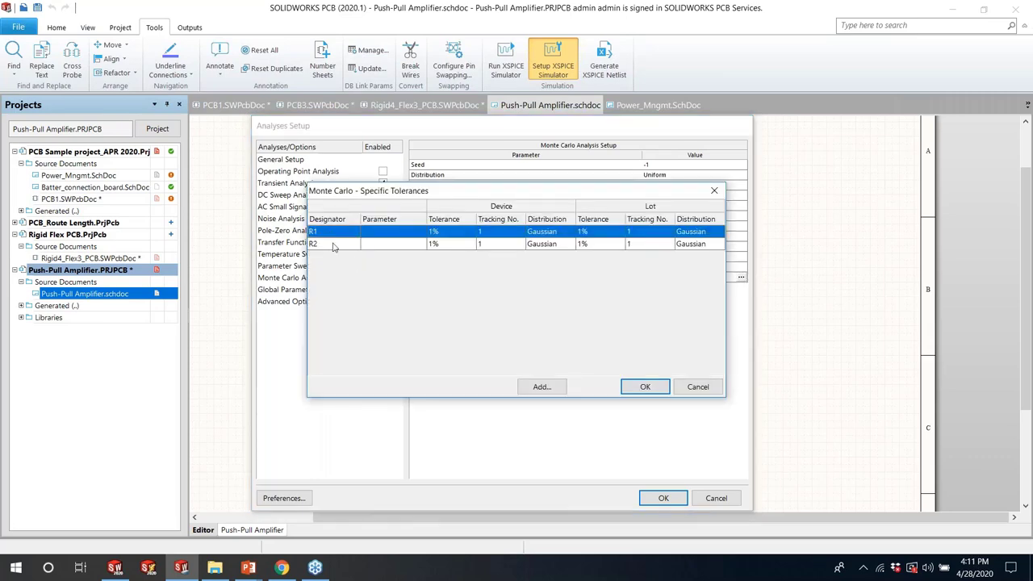
click(440, 244)
click(562, 233)
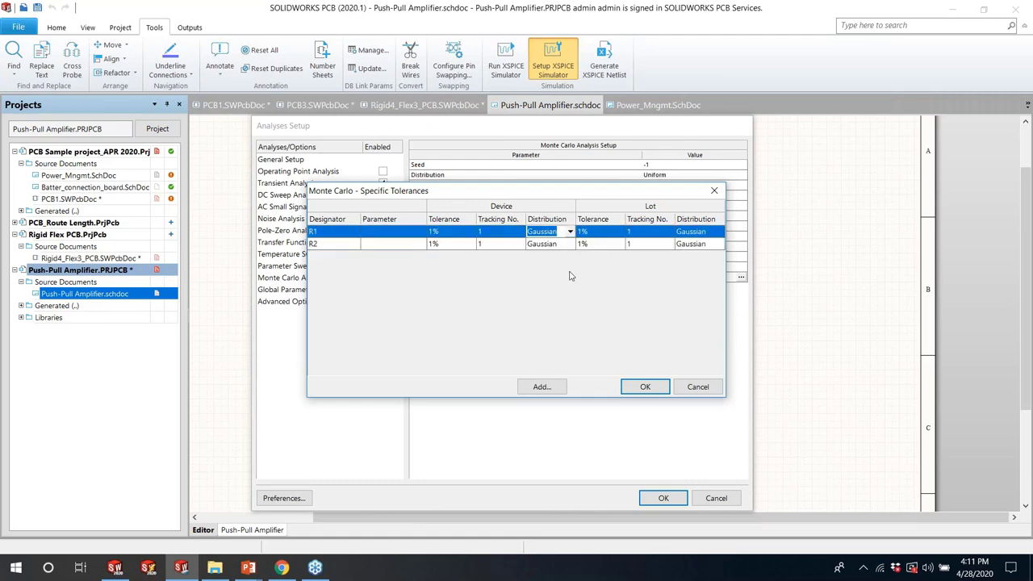
click(570, 233)
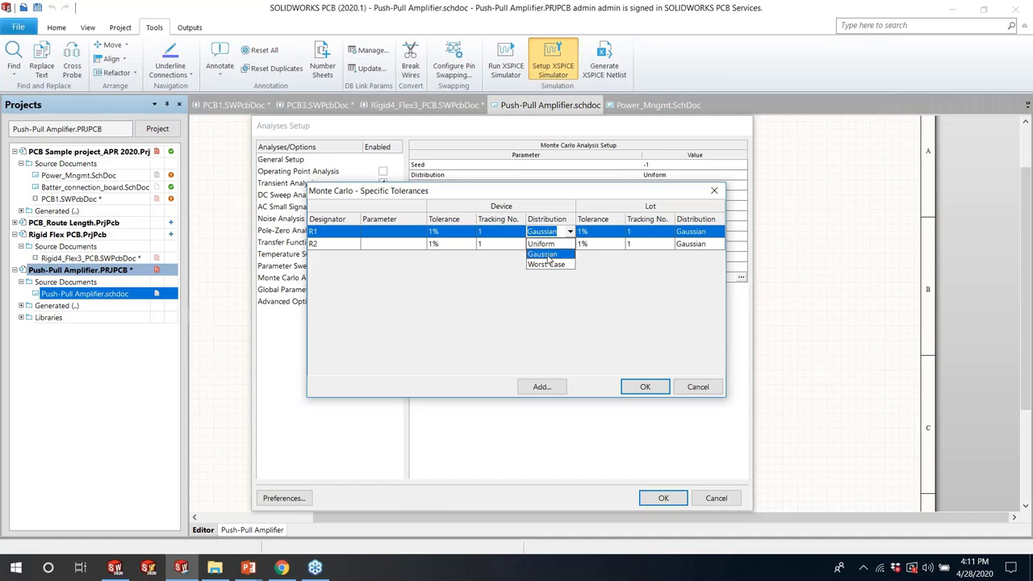
click(545, 255)
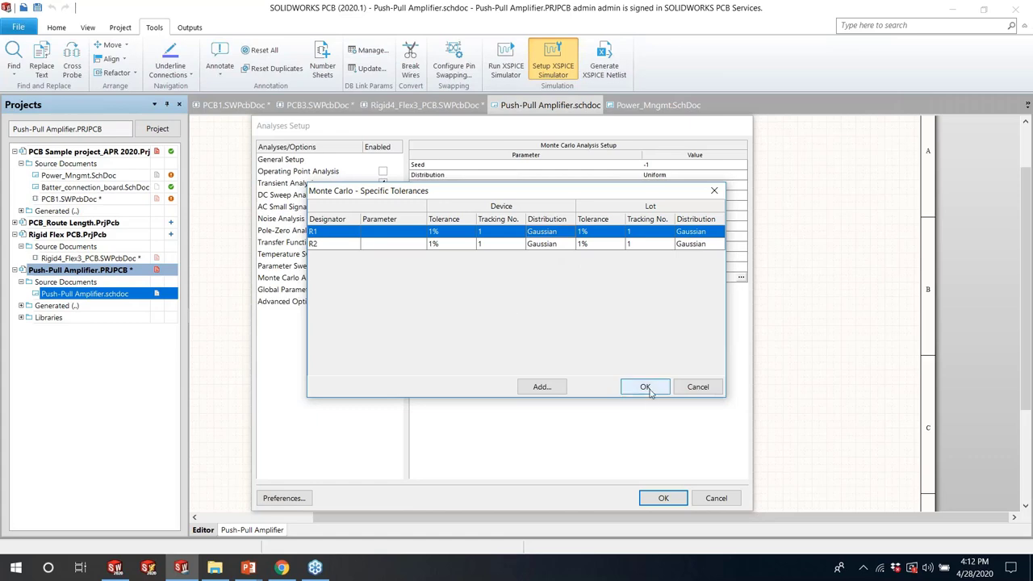
Discard an extra unfinished tolerance row and accept the analyses setup with OK
click(562, 388)
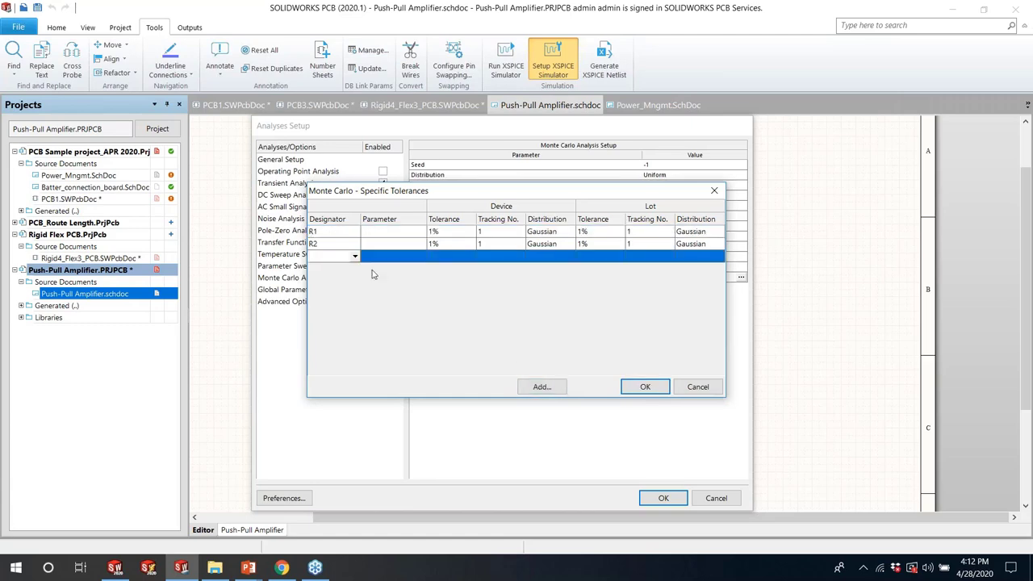
click(355, 257)
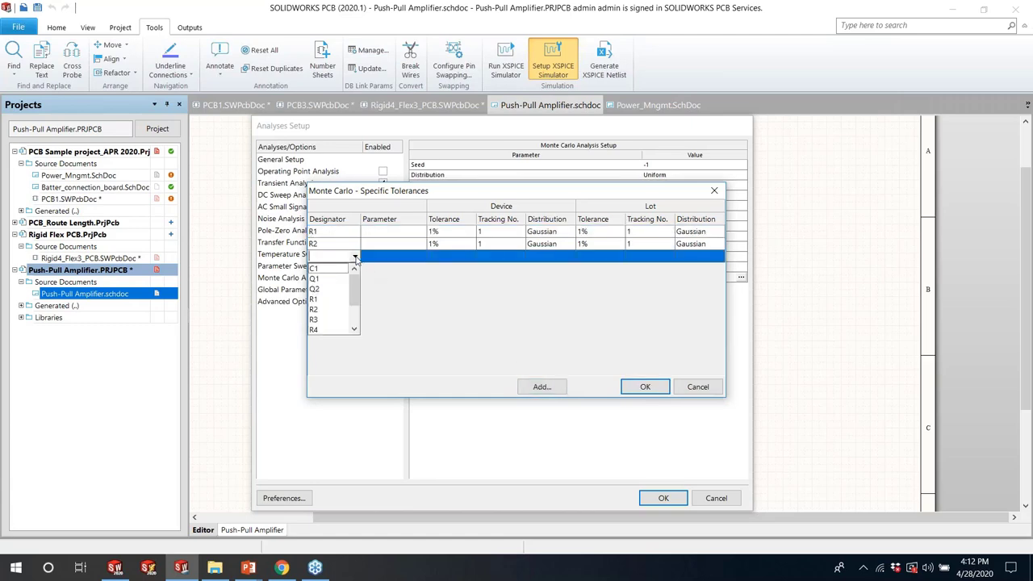
click(355, 257)
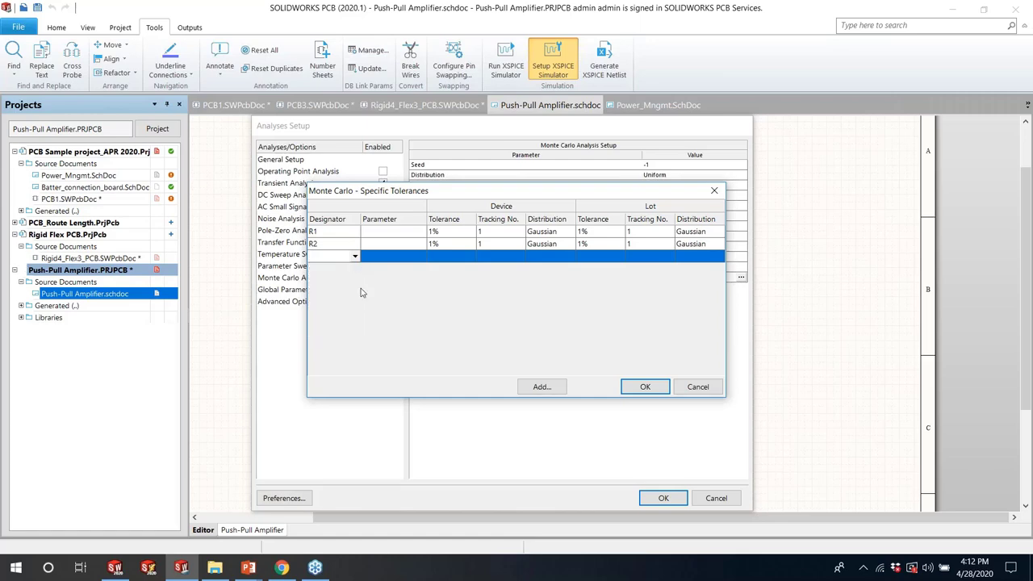
click(692, 387)
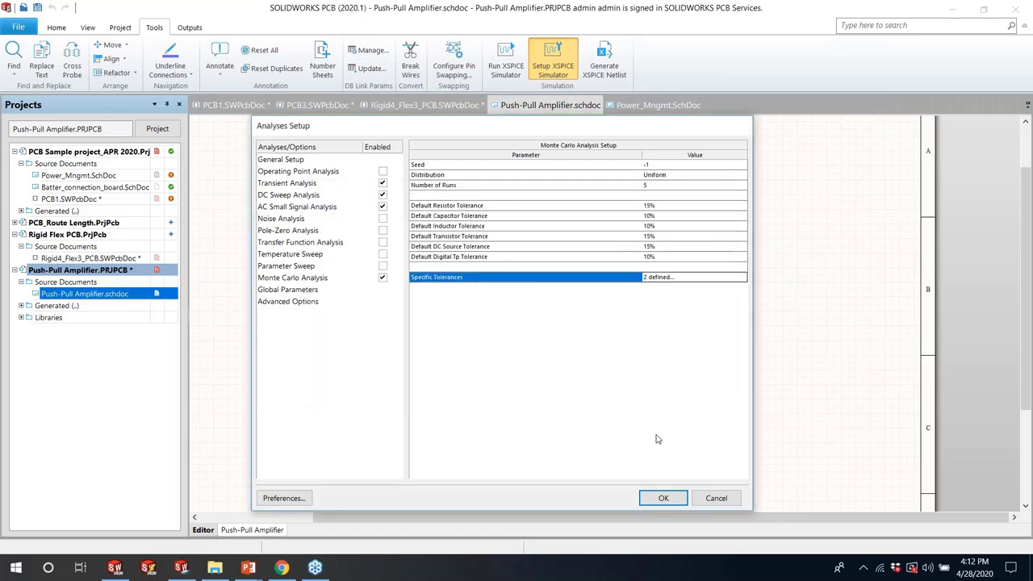
click(663, 498)
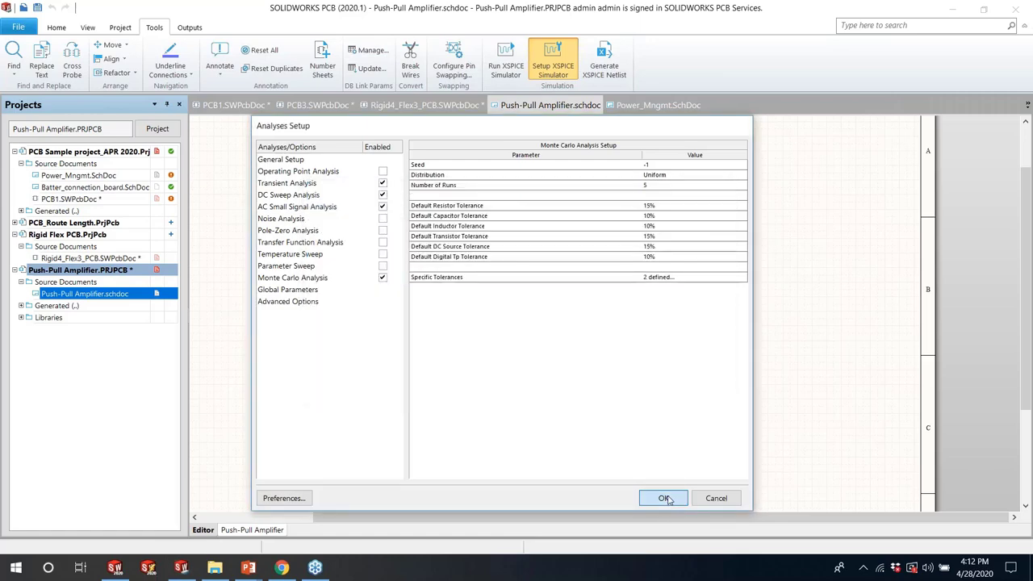
Run the XSPICE simulation, view the transient results in Push-Pull Amplifier.sdf, then return to the schematic
click(506, 71)
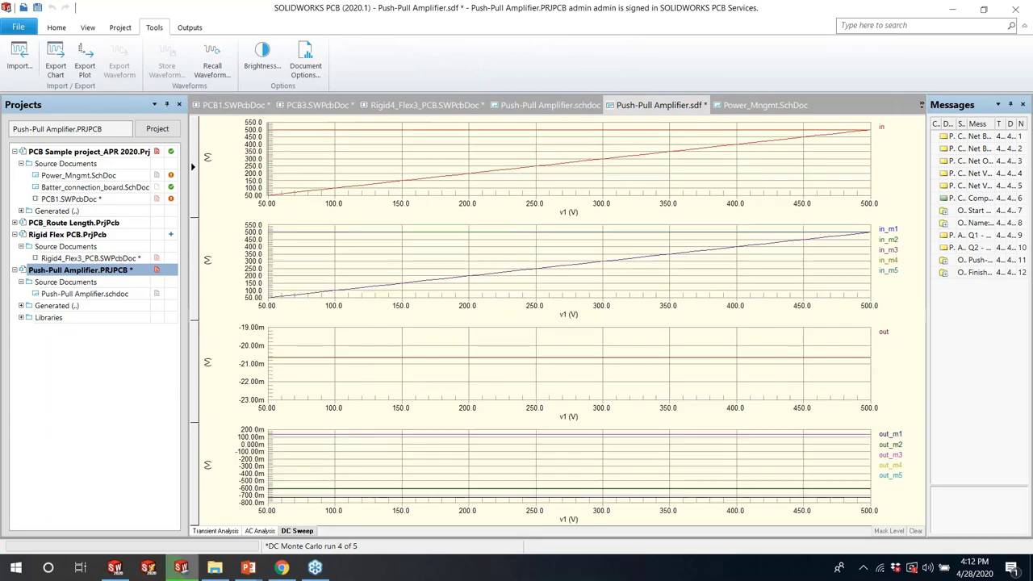
click(1010, 480)
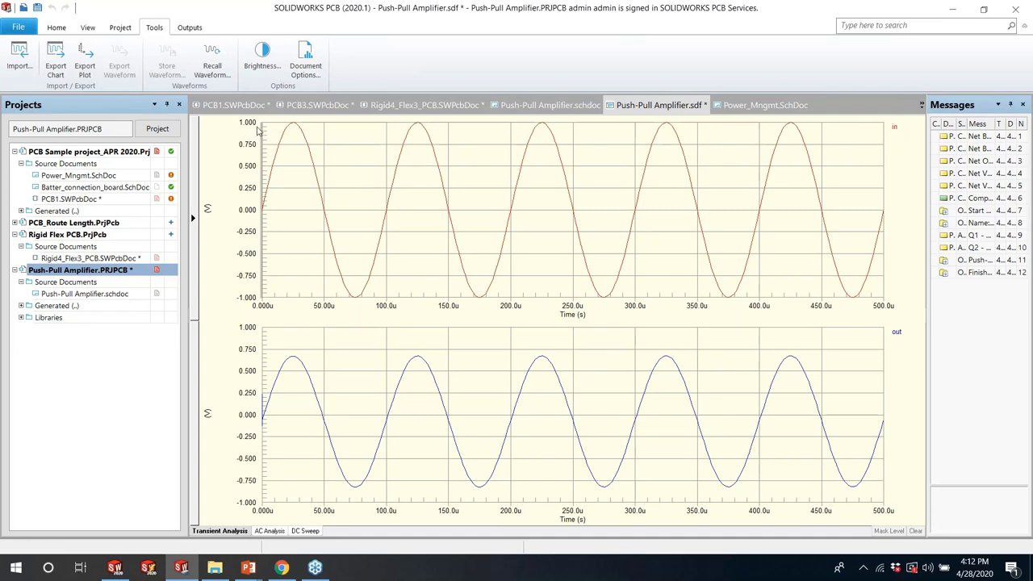
click(550, 105)
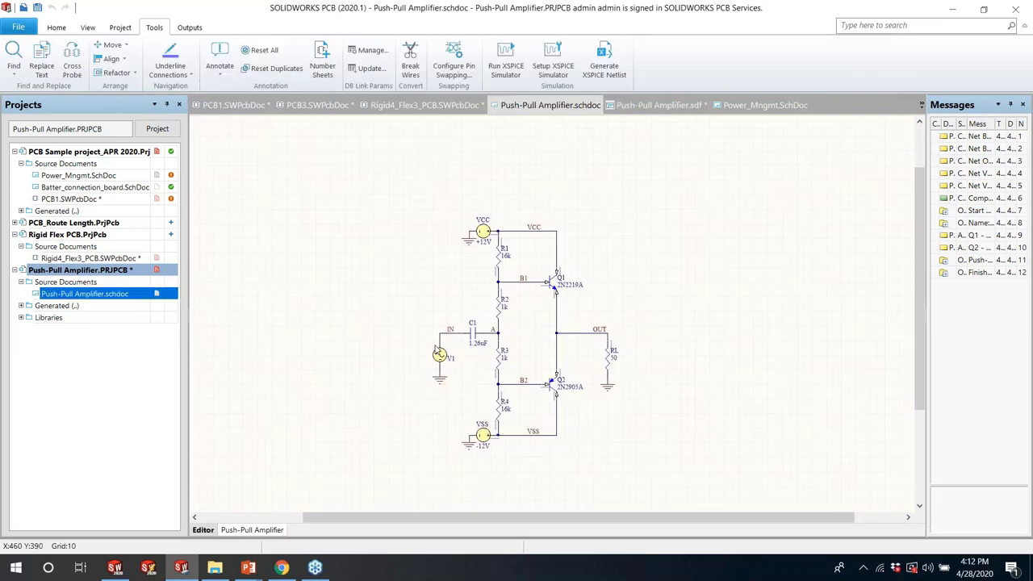
double_click(439, 354)
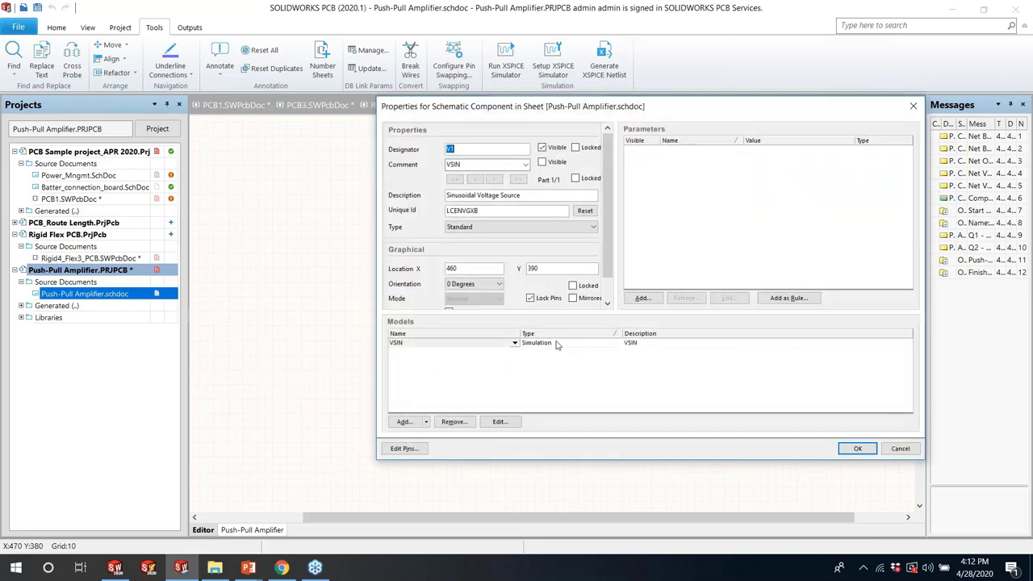
click(555, 345)
click(499, 421)
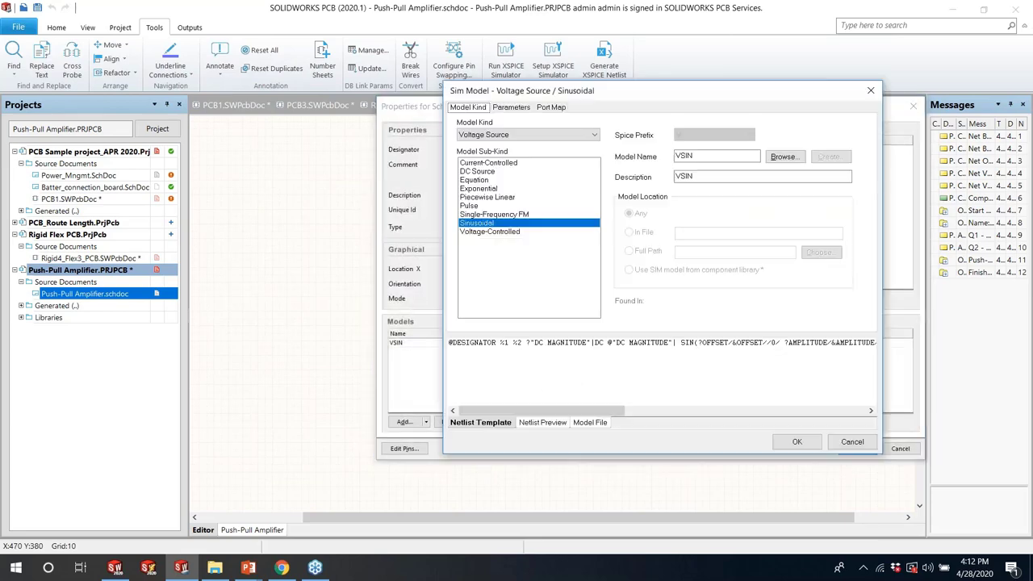
click(511, 108)
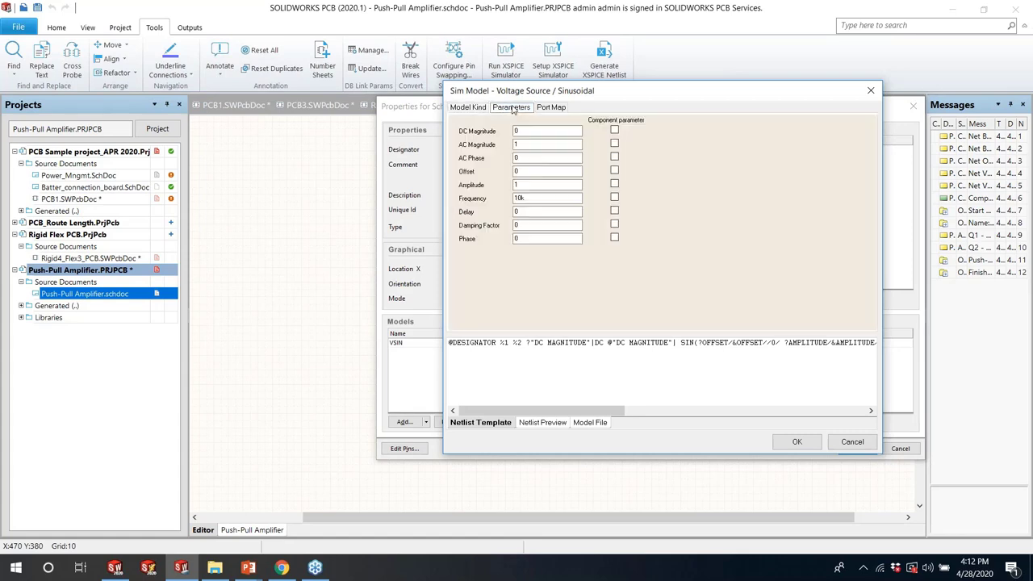
double_click(526, 145)
double_click(526, 184)
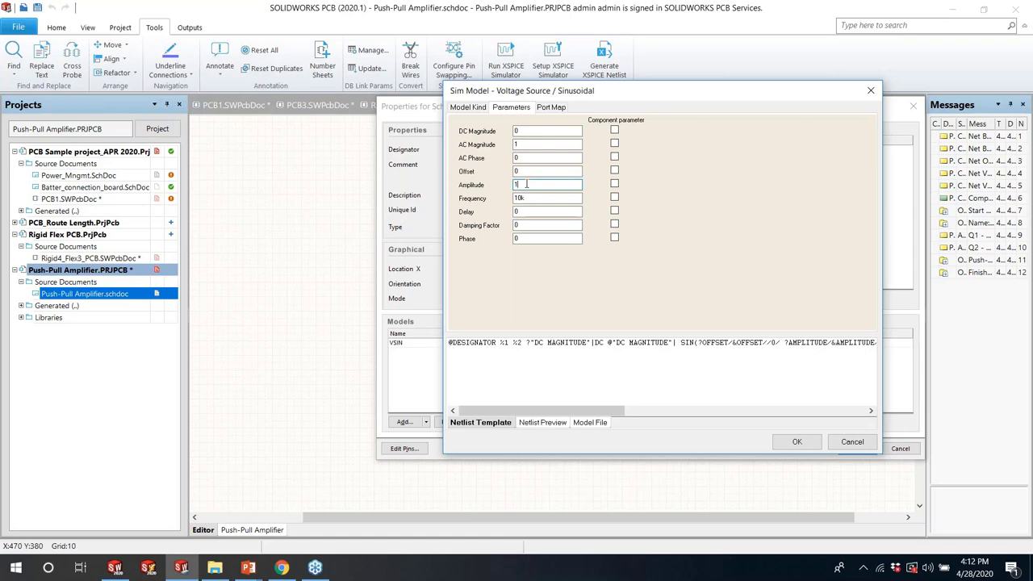
click(854, 442)
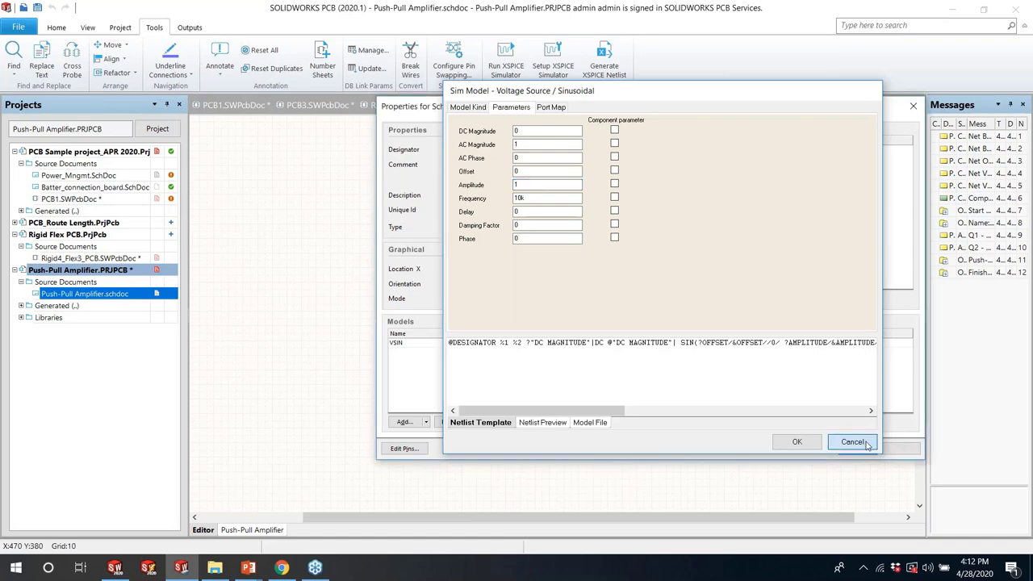
click(899, 448)
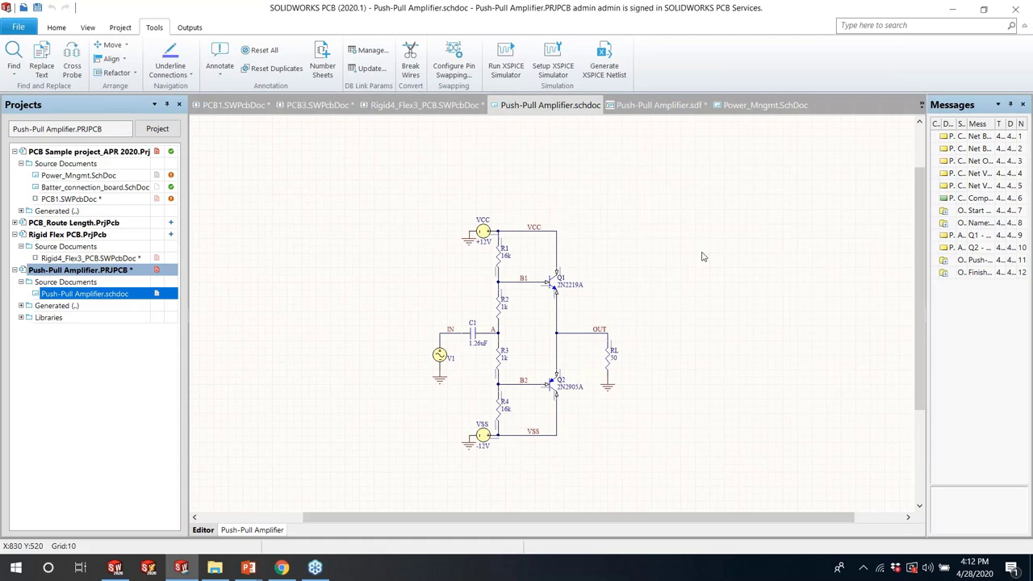
Place cursor A on the in waveform's first peak, about 999.20 mV
click(658, 105)
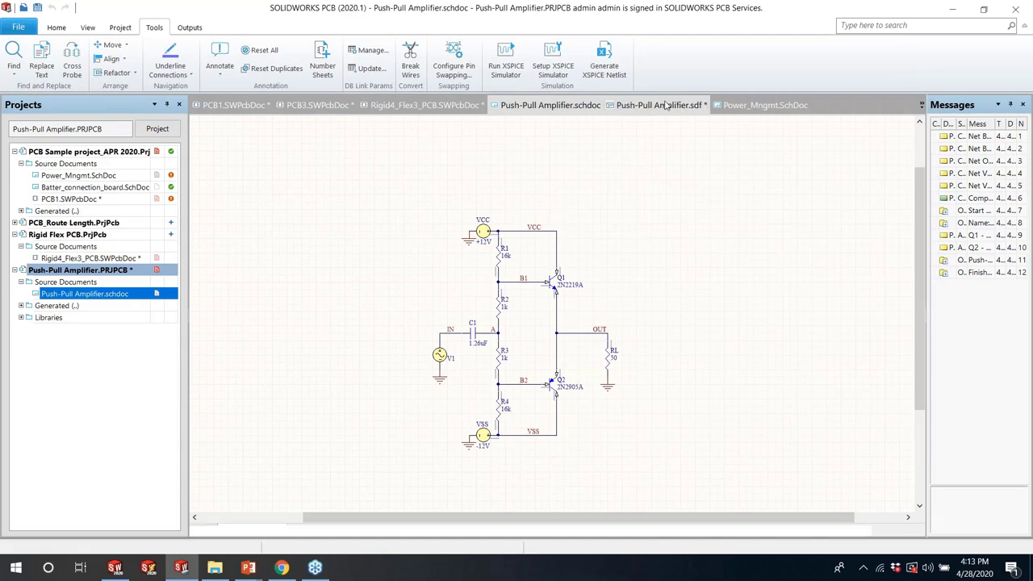
click(894, 127)
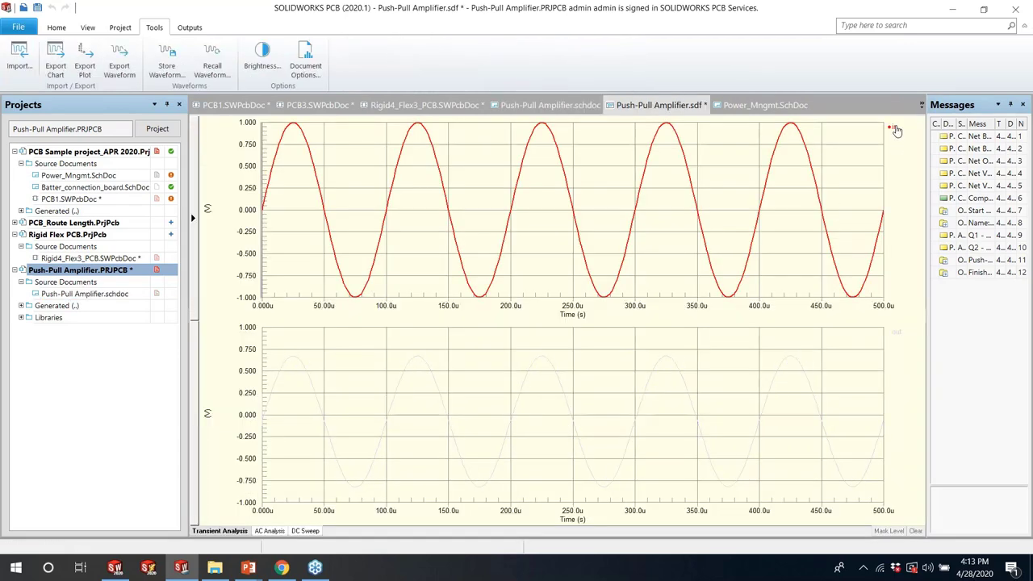
right_click(894, 128)
click(930, 134)
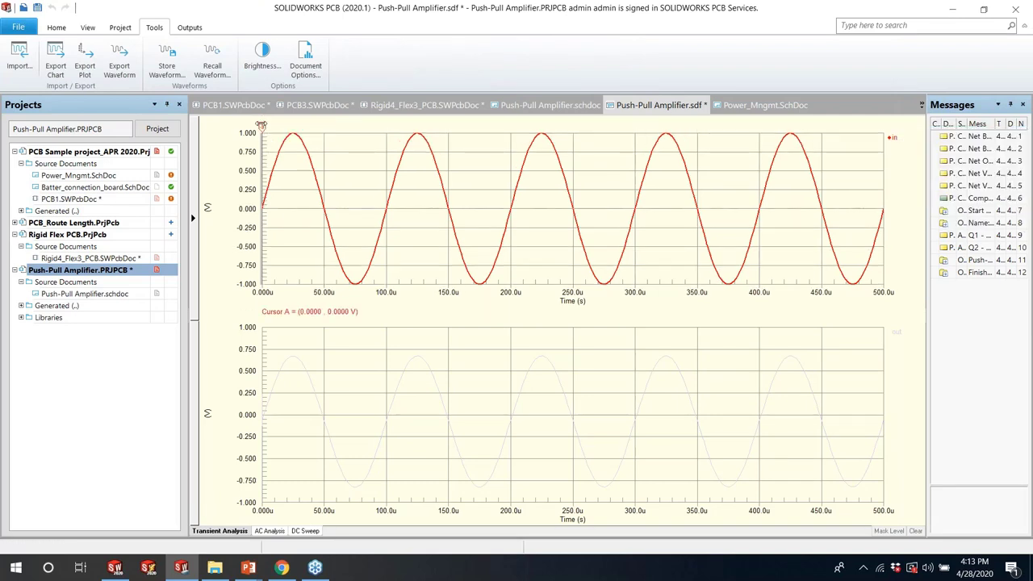
drag(262, 125, 293, 123)
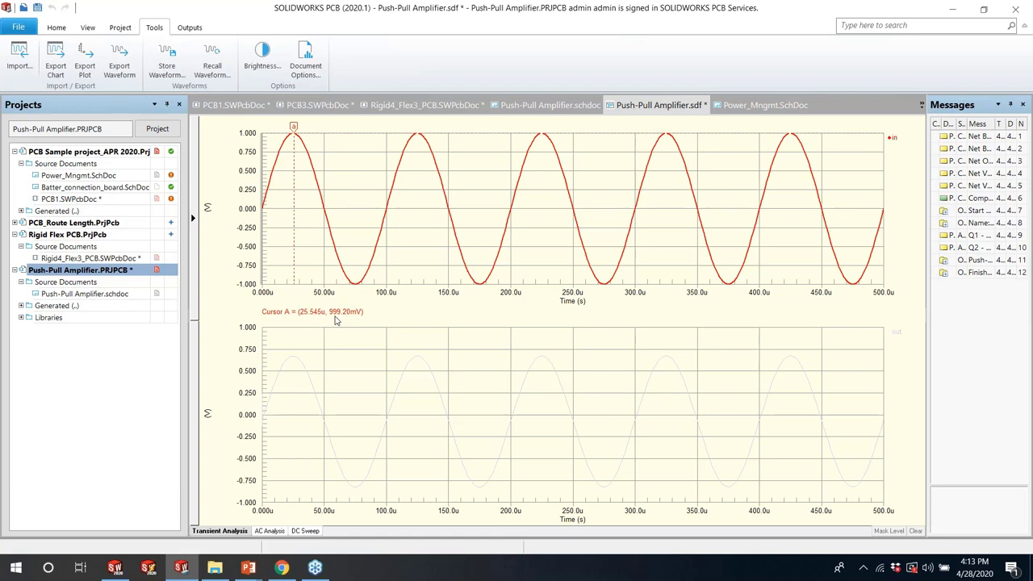
Move cursor A to the out waveform's first peak at 24.195u, 670.43 mV
right_click(898, 339)
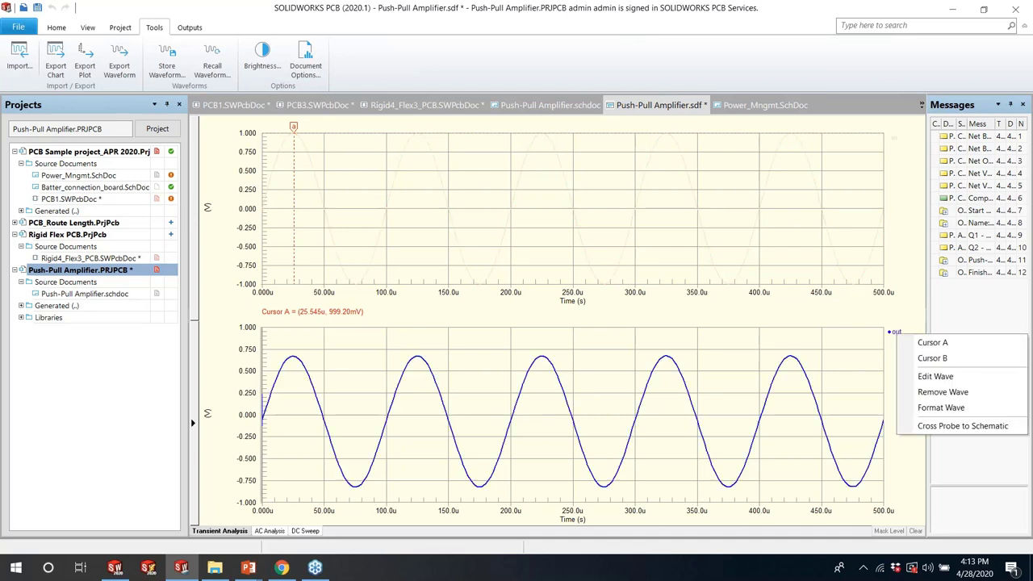
click(928, 338)
drag(294, 330, 292, 331)
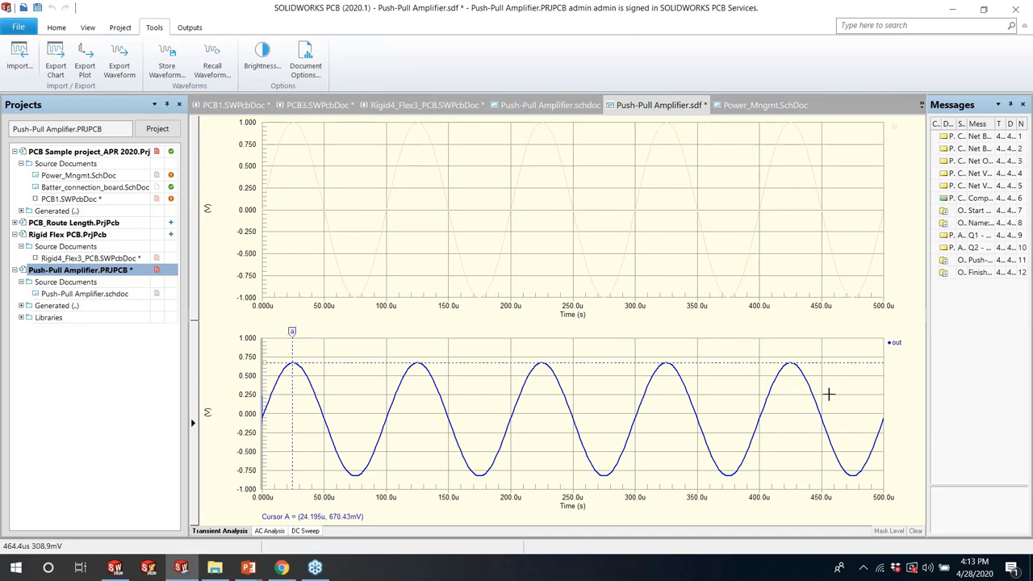
click(265, 531)
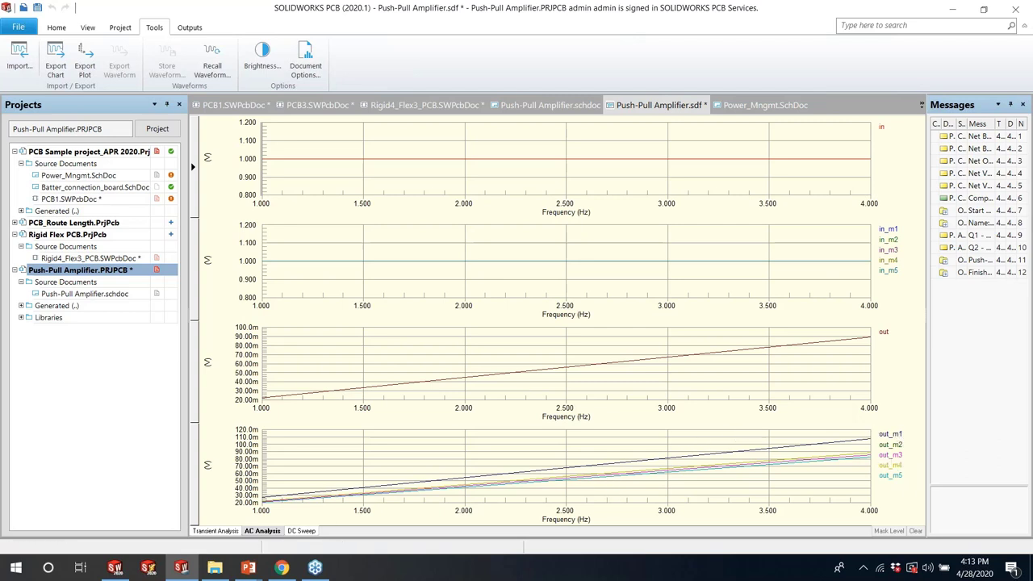
click(299, 531)
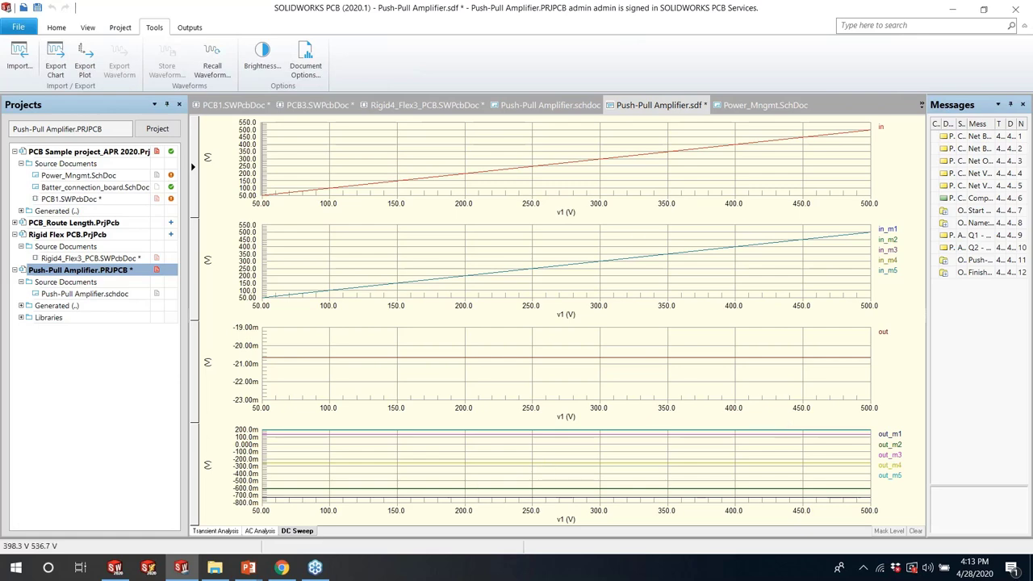
click(200, 531)
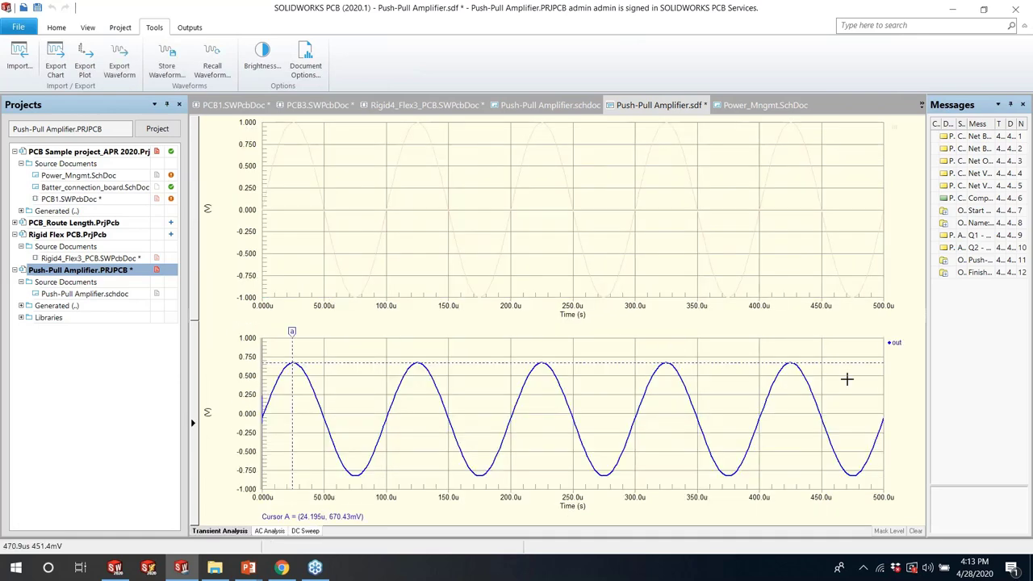
Start a new plot titled out_m1 and add the out_m1 wave to it
right_click(848, 386)
click(882, 389)
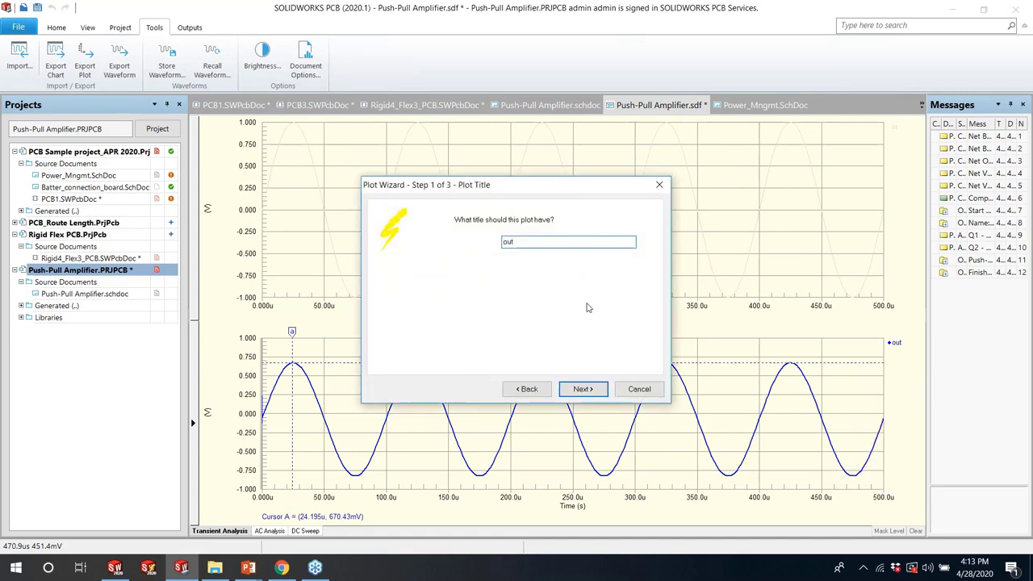
text(out_m1)
click(583, 389)
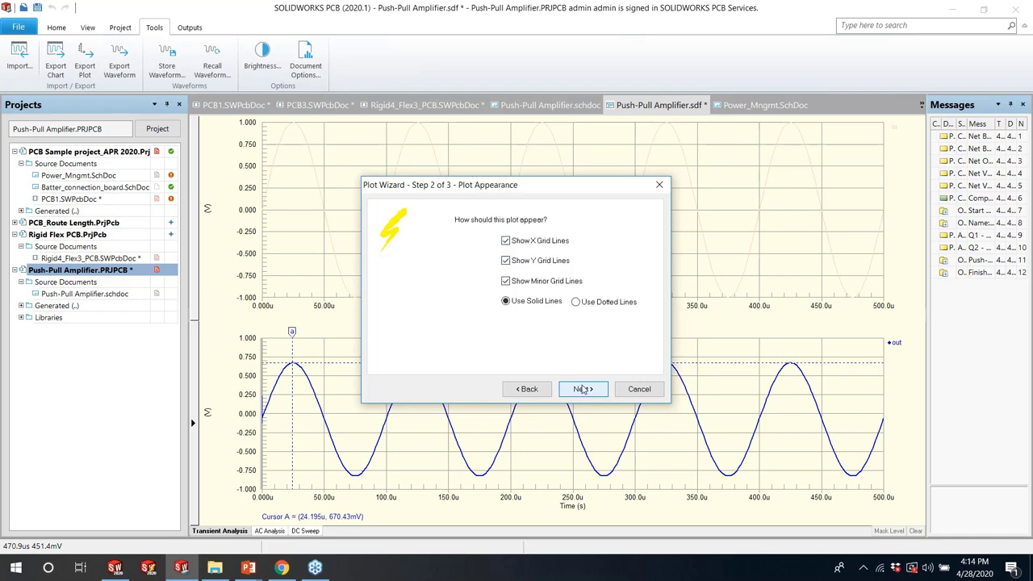
click(583, 389)
click(628, 244)
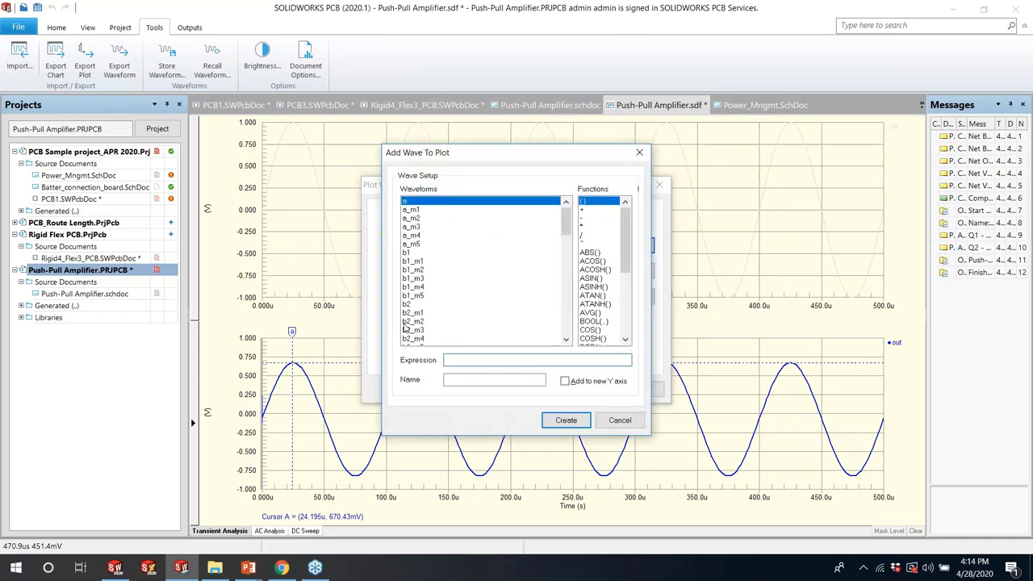
scroll(406, 328, down, 3)
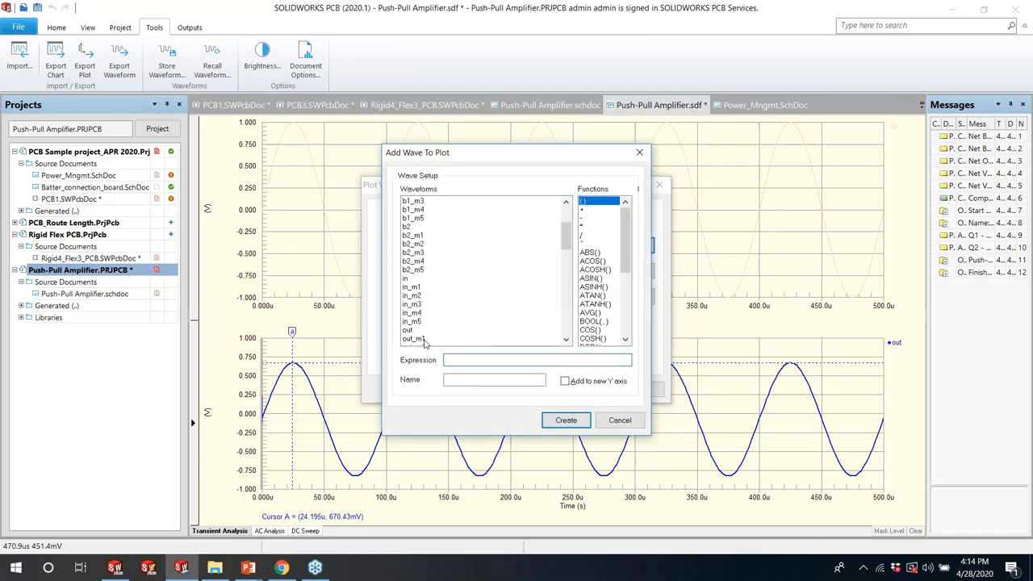
click(421, 339)
scroll(427, 334, down, 1)
click(562, 420)
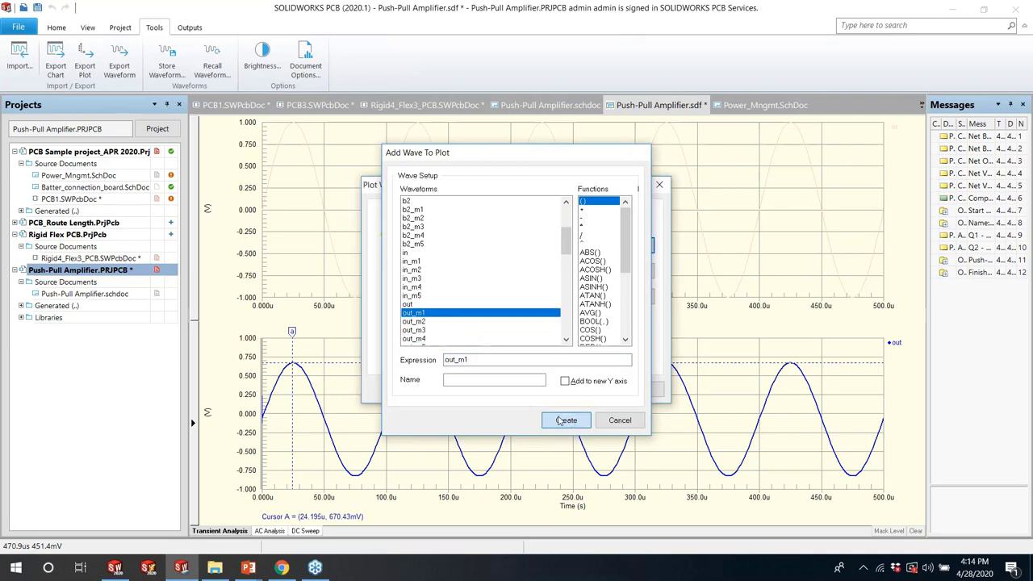
Add the out_m2 and out_m3 waves to the new plot
click(628, 245)
scroll(512, 333, down, 2)
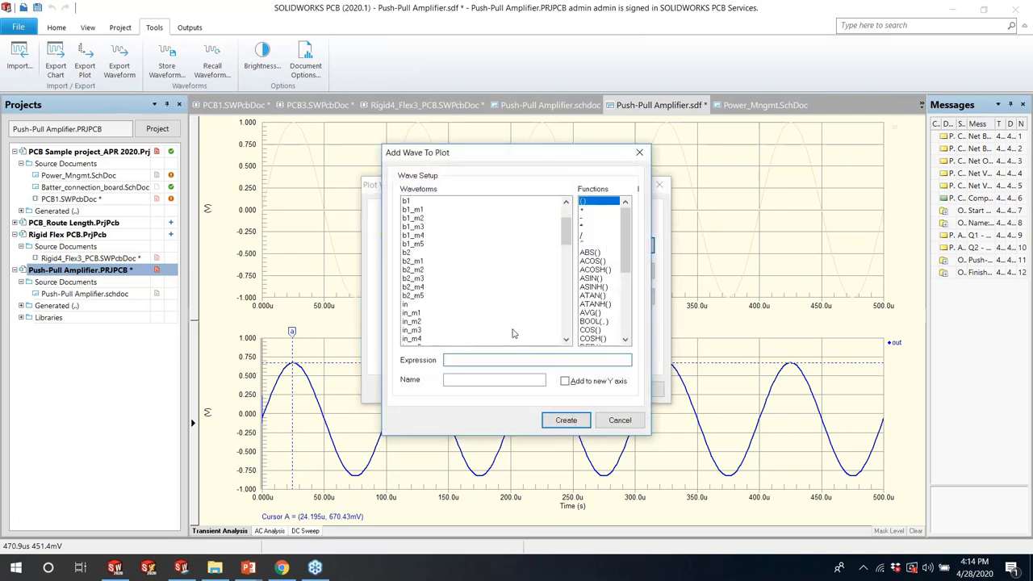
scroll(512, 332, down, 2)
click(420, 321)
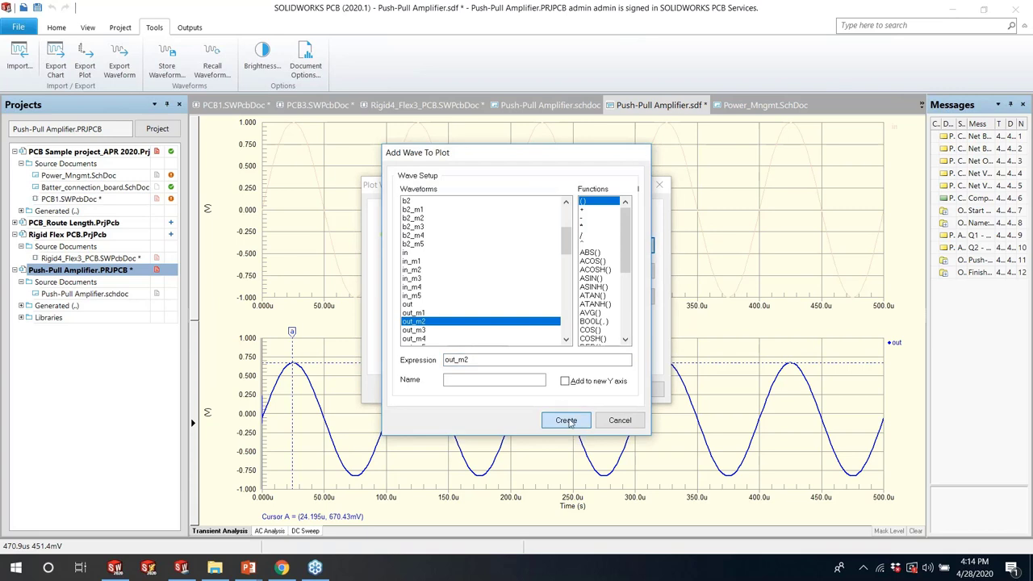
click(566, 420)
click(628, 244)
scroll(411, 331, down, 1)
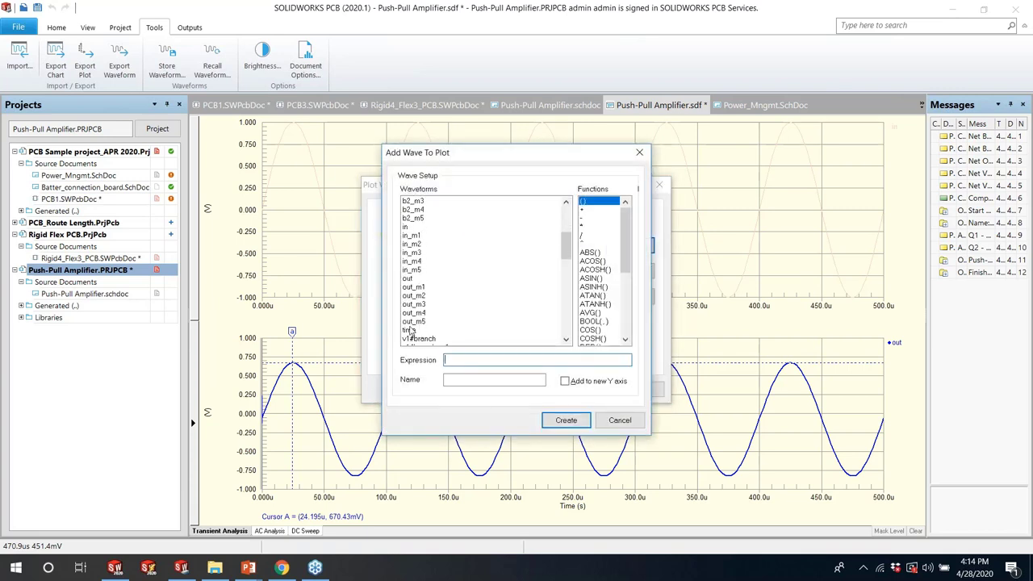
click(413, 304)
click(566, 421)
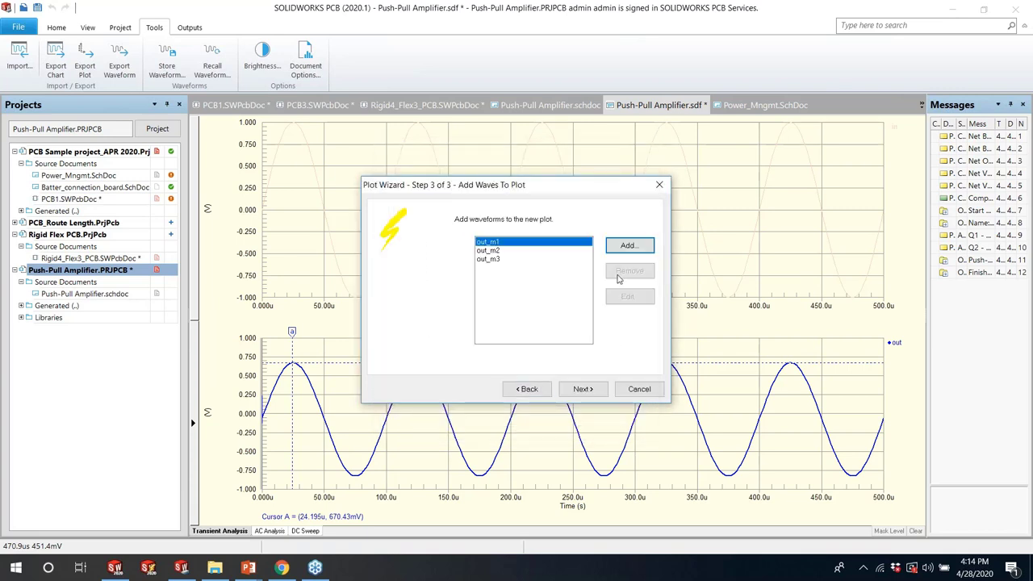
Add the out_m4 wave, removing the accidental duplicate out_m4 entry
click(628, 246)
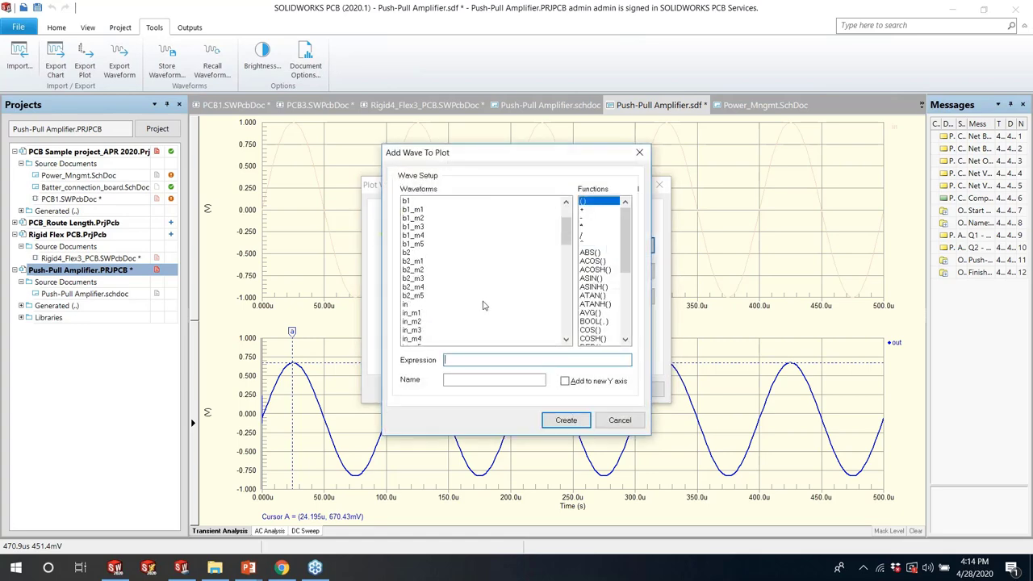
scroll(484, 305, down, 3)
click(414, 313)
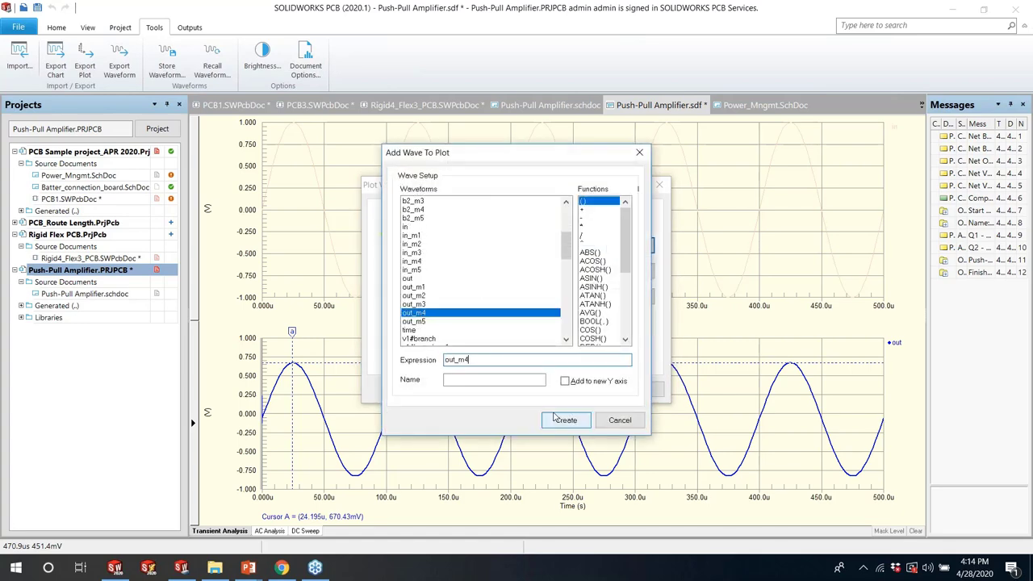
click(564, 421)
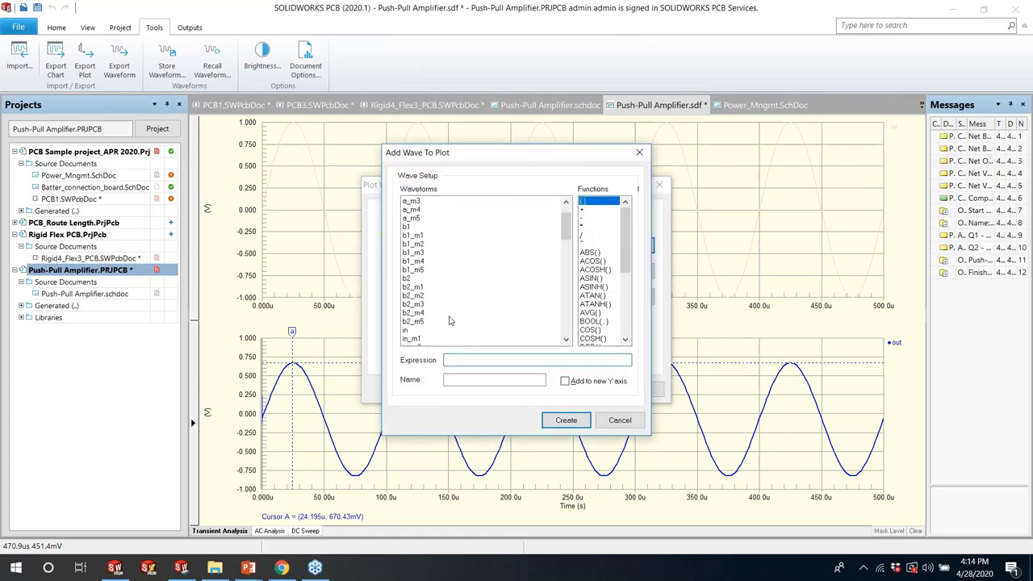
scroll(427, 319, down, 5)
click(421, 313)
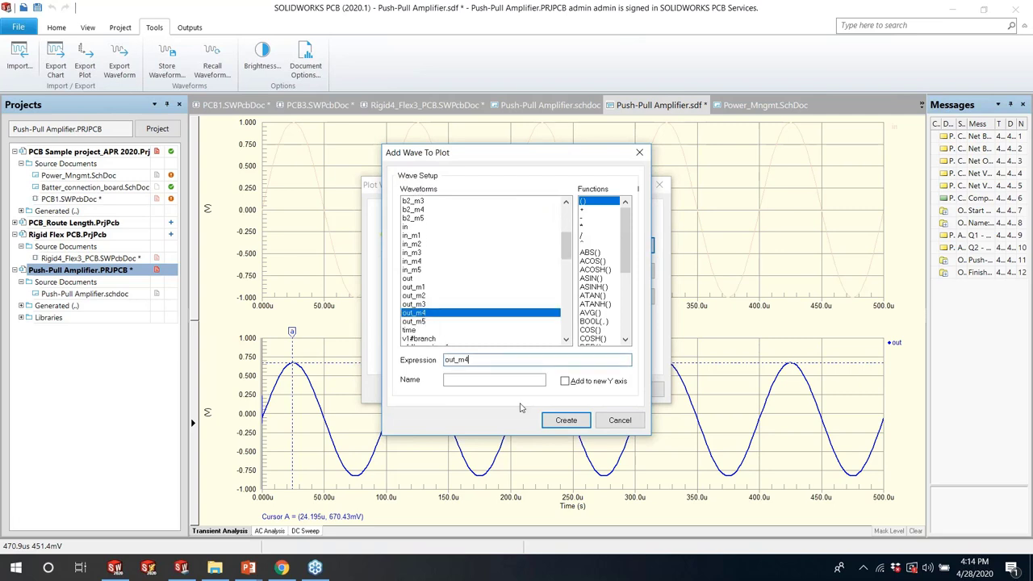
click(566, 421)
click(491, 276)
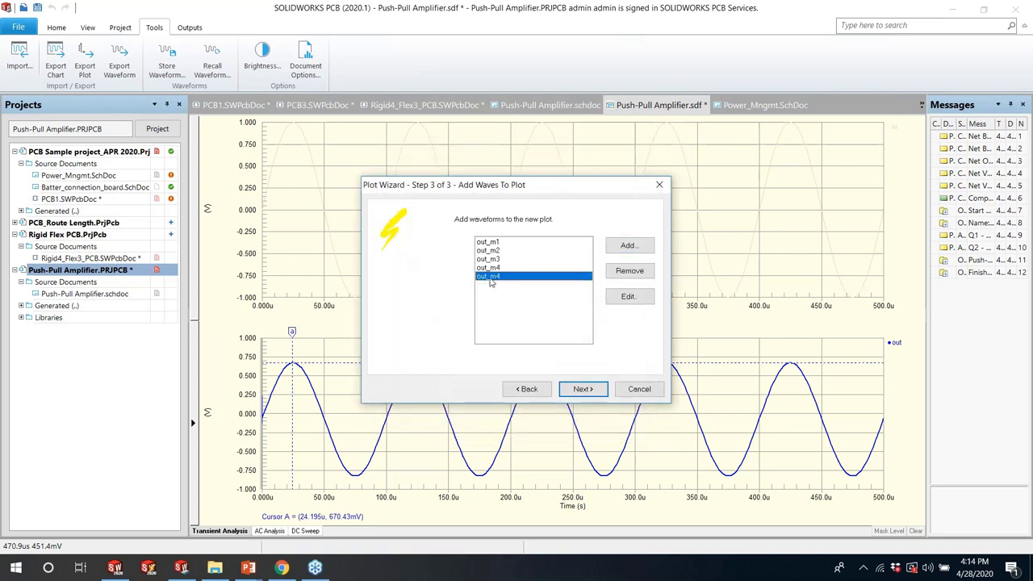
click(625, 273)
Add out_m5, finish the Plot Wizard, and highlight out_m1 in the new plot
click(628, 245)
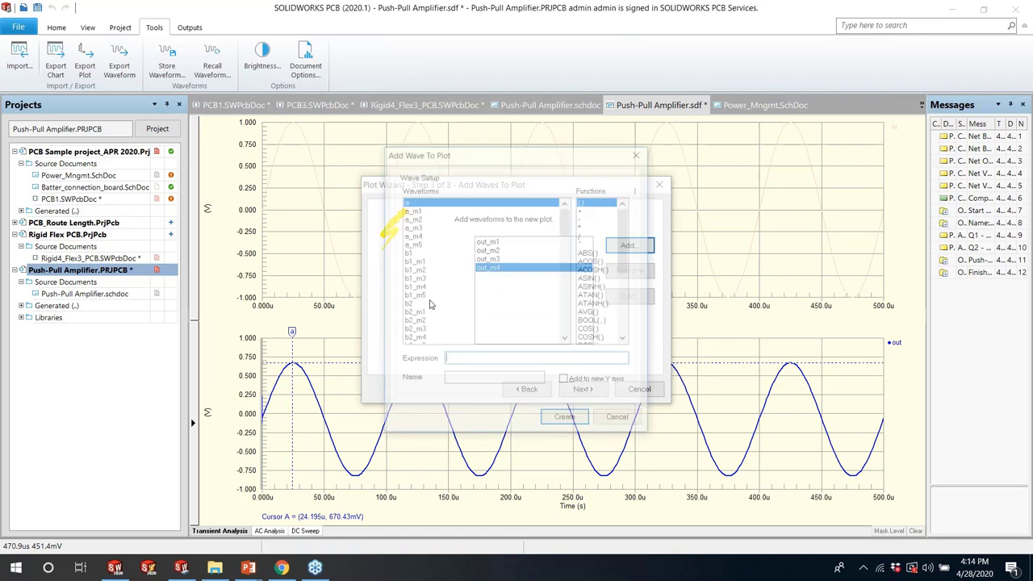
click(425, 296)
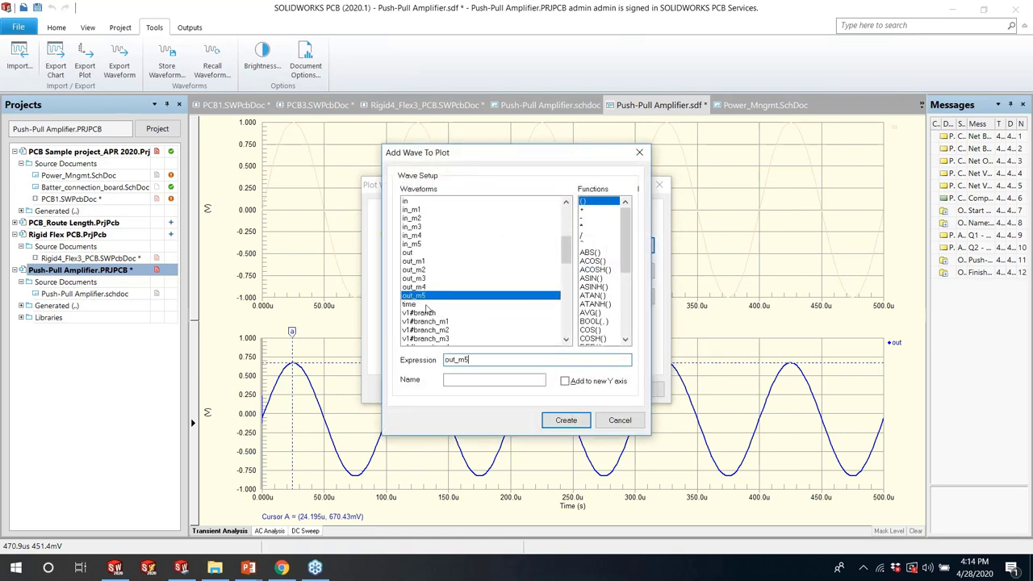
click(566, 420)
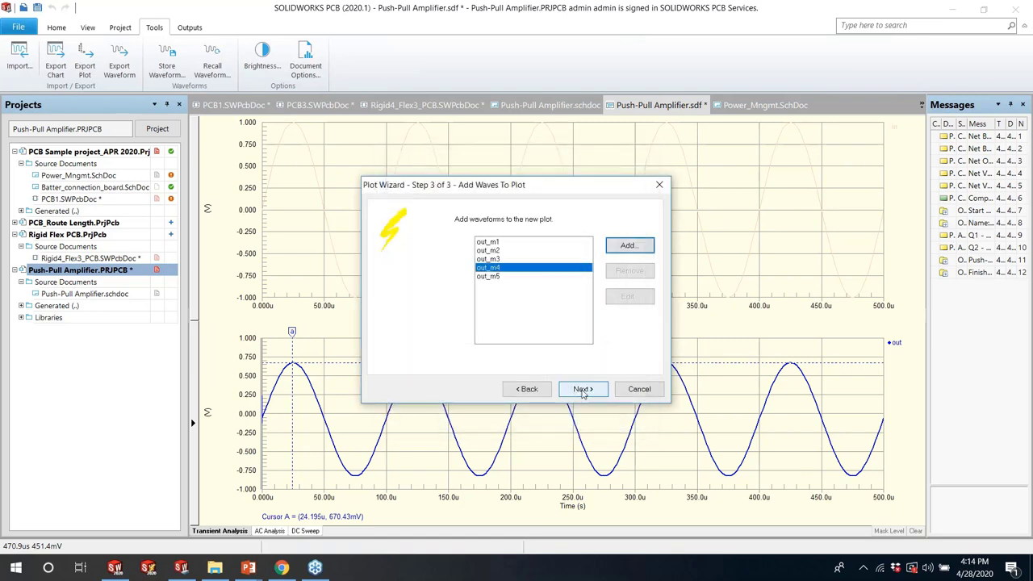
click(583, 391)
click(582, 389)
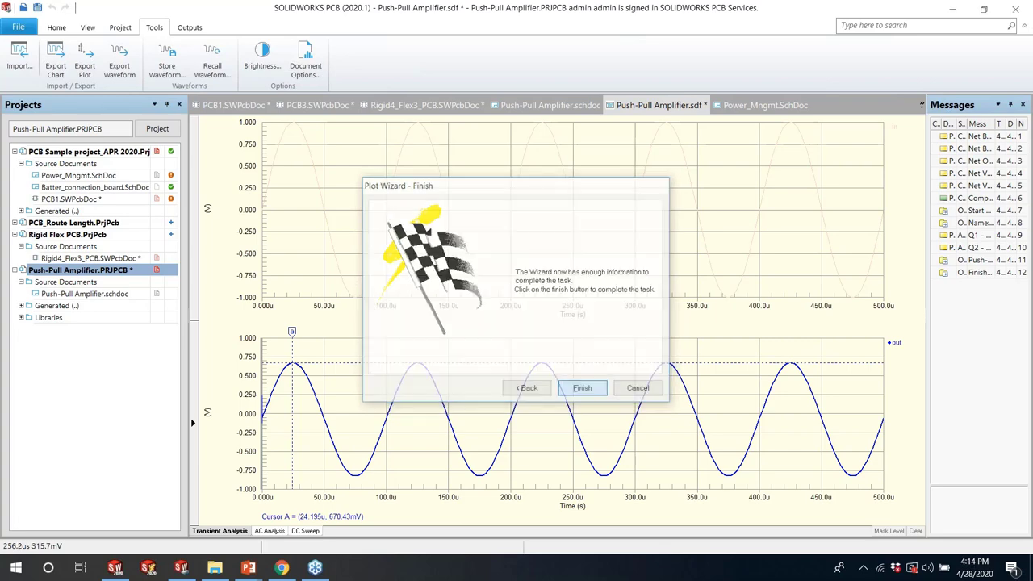
click(887, 414)
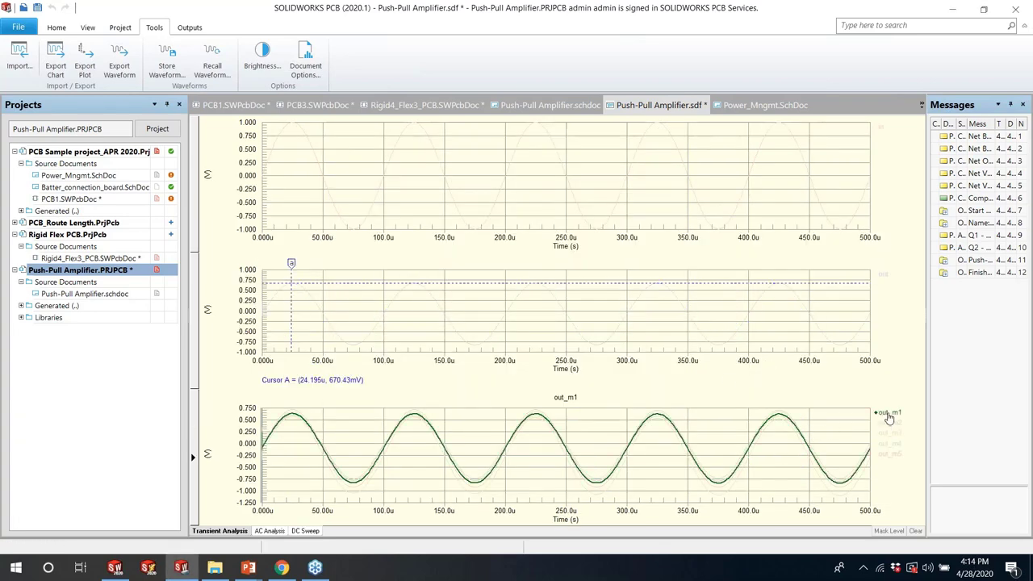
Highlight out_m2 through out_m5 one by one, then select the middle plot
click(894, 423)
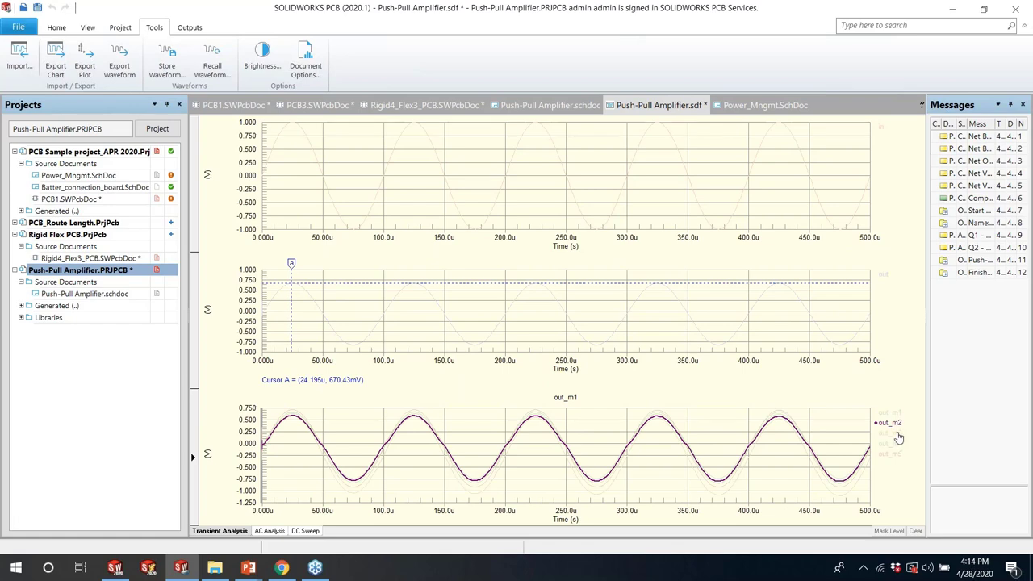
click(896, 433)
click(896, 444)
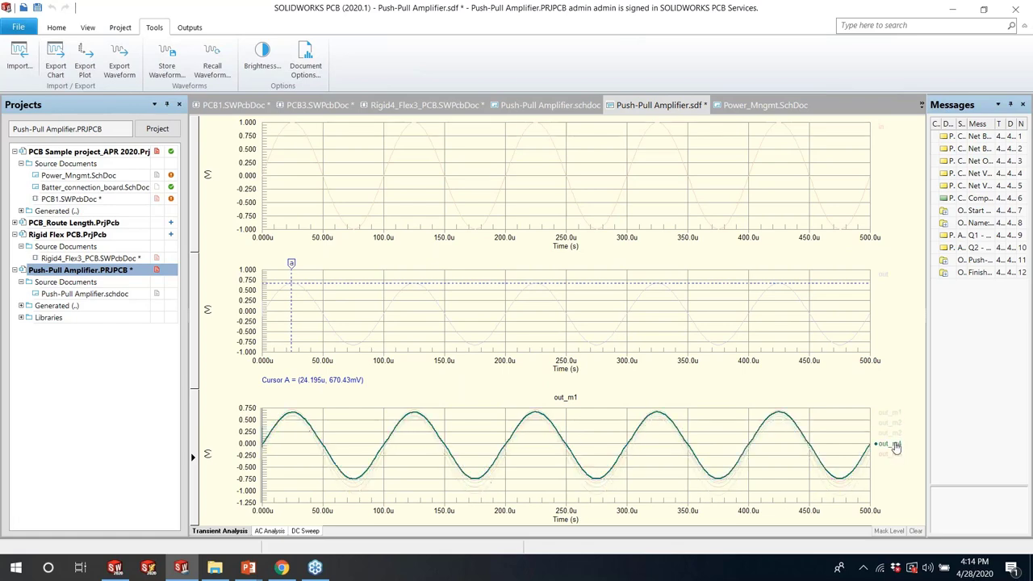
click(896, 454)
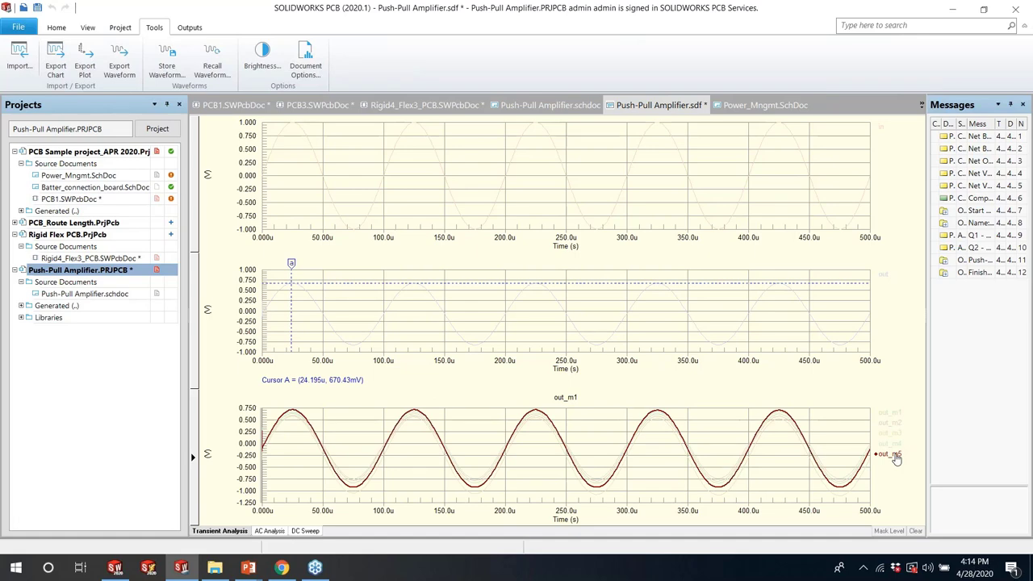
click(890, 313)
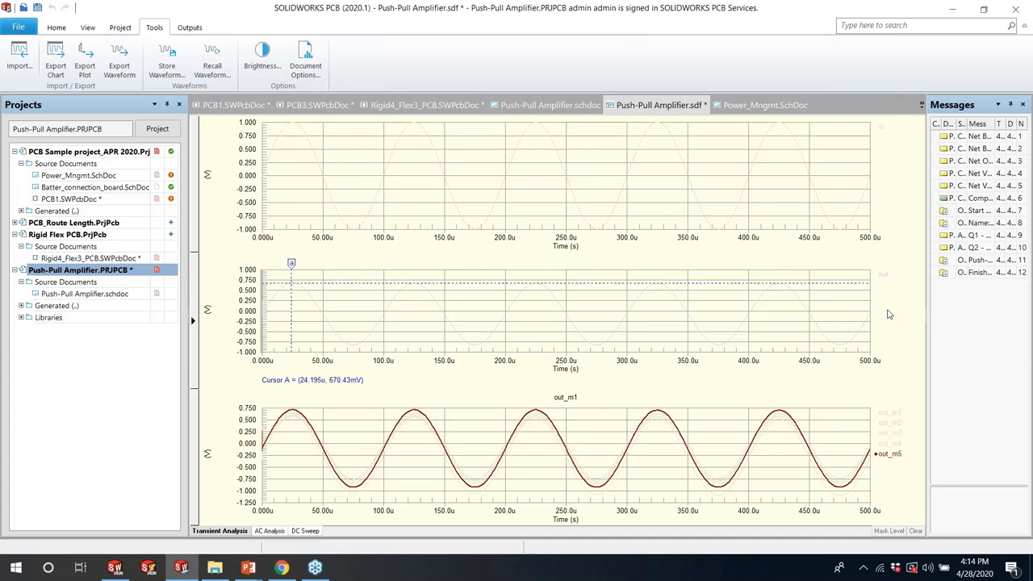
Collapse the amplifier's Source Documents and bring up the Rigid4_Flex3 board
click(21, 283)
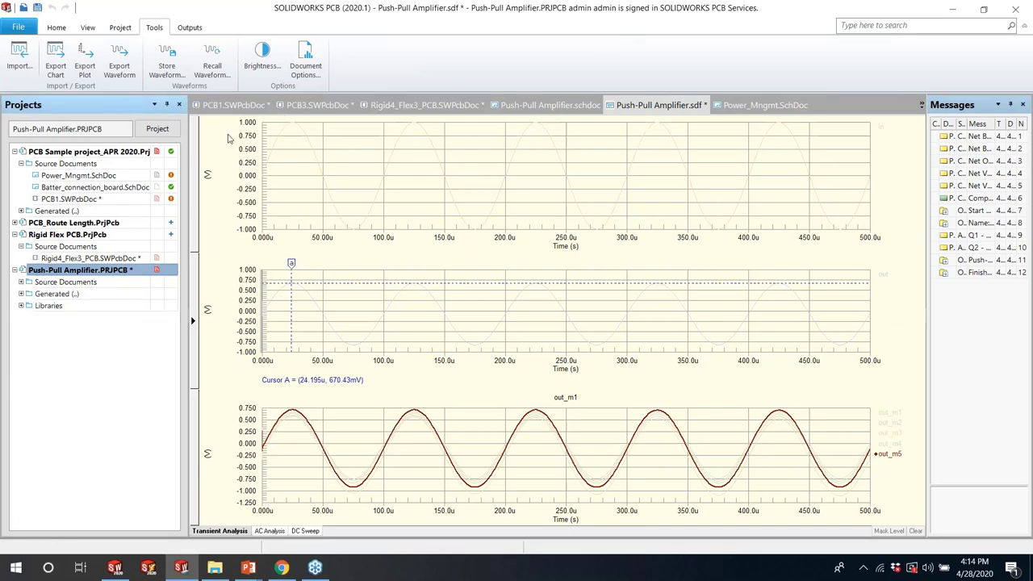
click(551, 106)
click(426, 106)
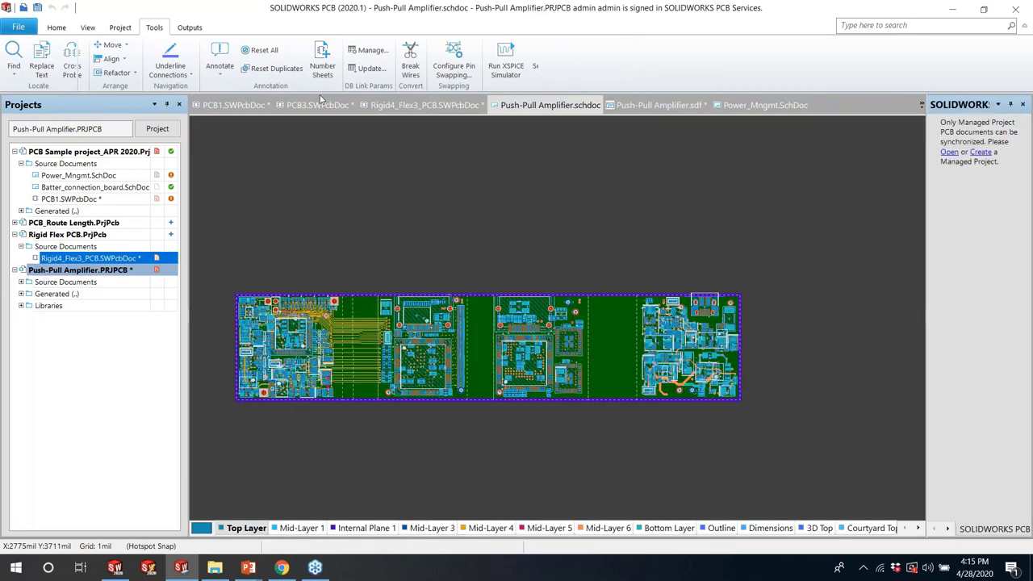
Look over the PCB1 and PCB3 boards and open the Power_Mngmt schematic's output commands
click(232, 106)
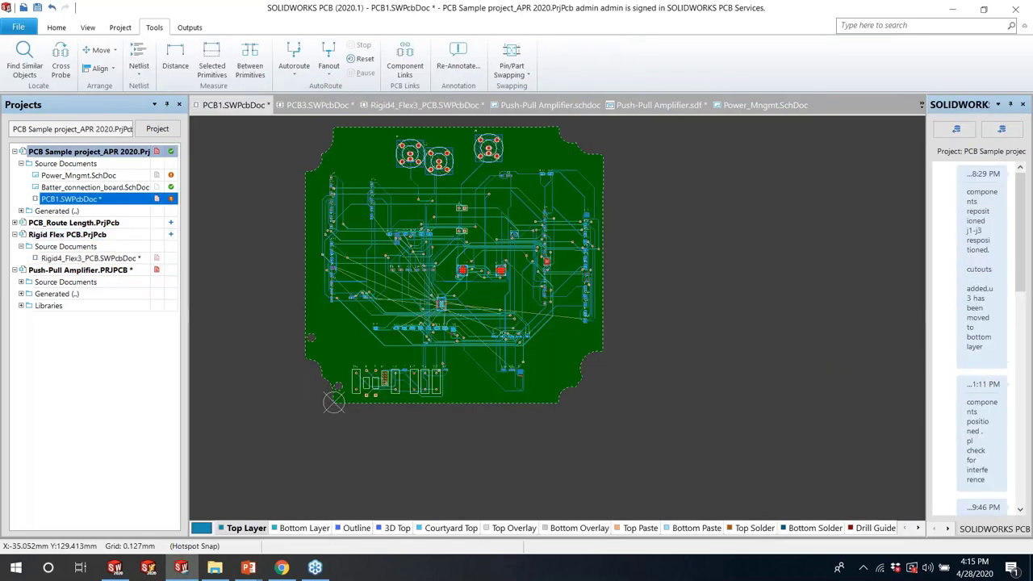
click(303, 106)
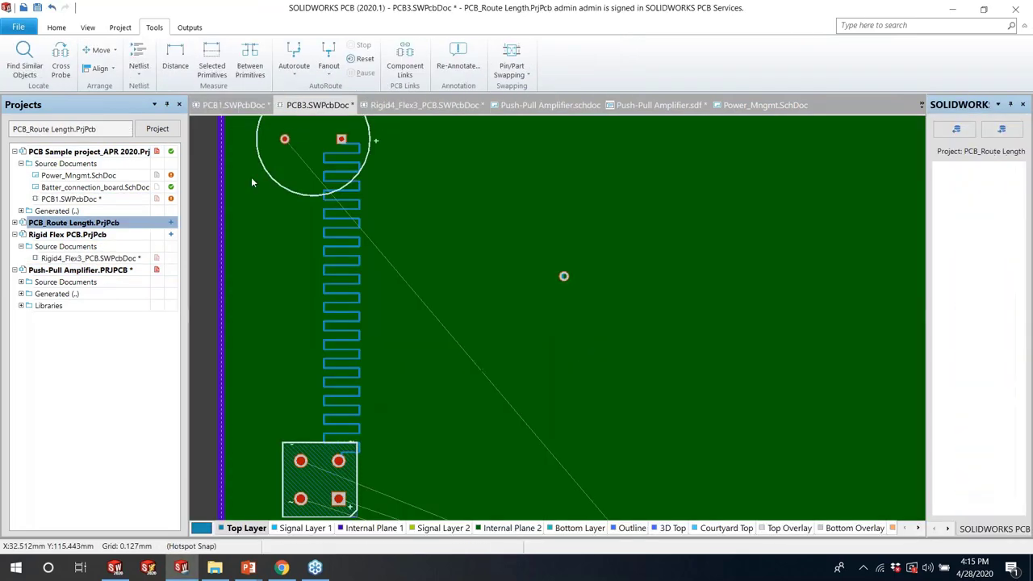
click(86, 177)
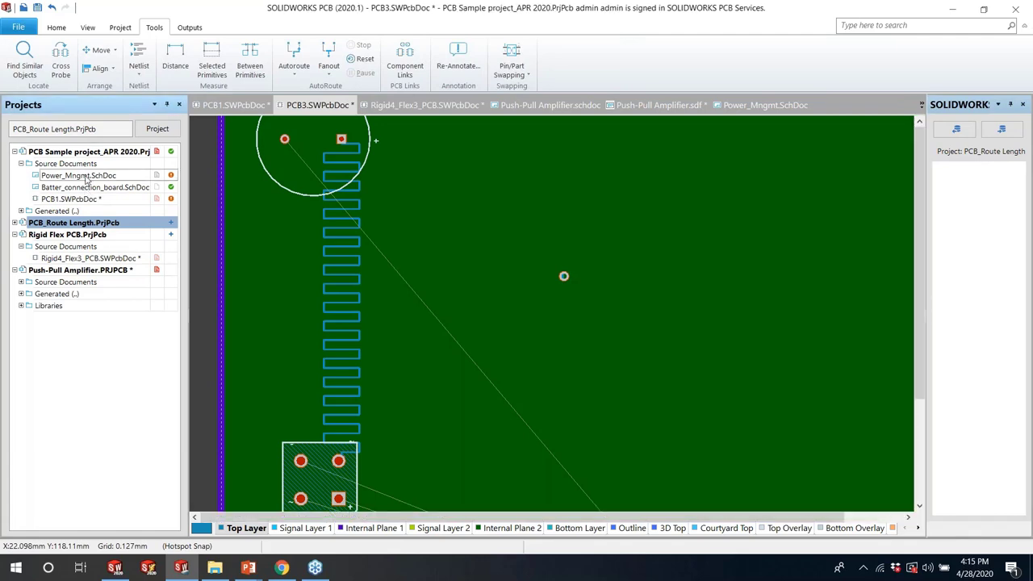
double_click(86, 176)
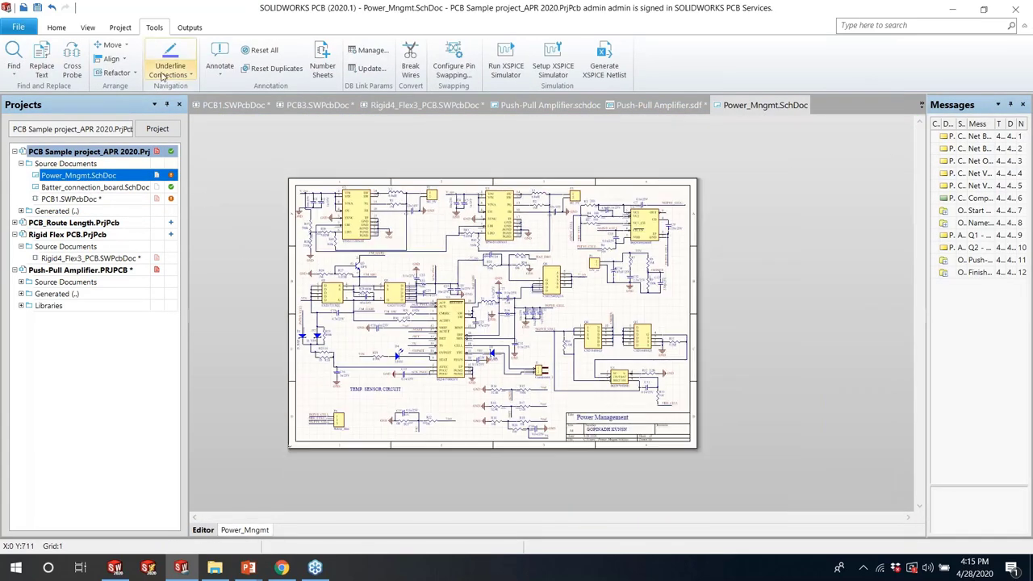
click(190, 27)
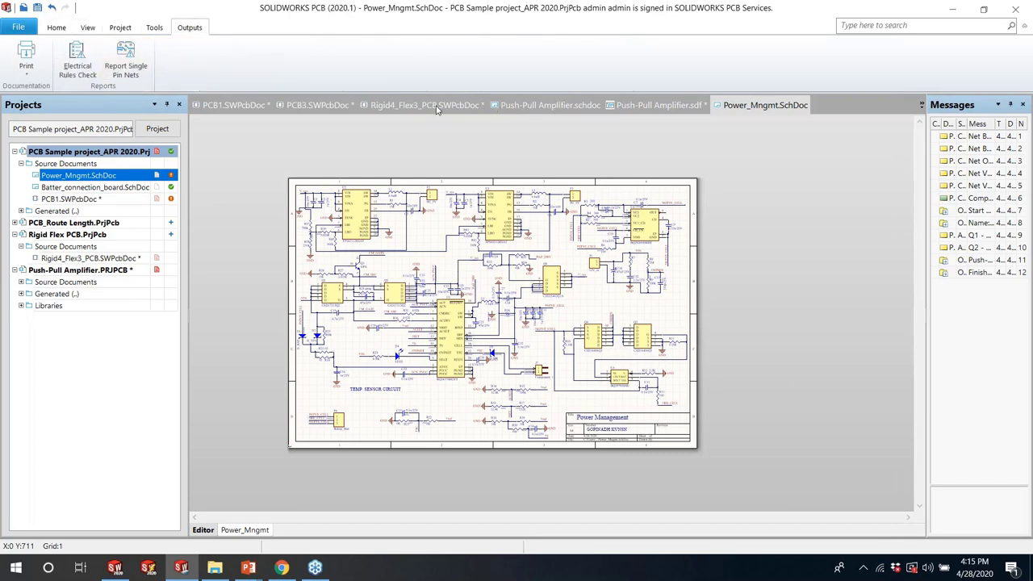
Back on PCB1.SWPcbDoc, open Generate outputs from the Project ribbon
click(234, 105)
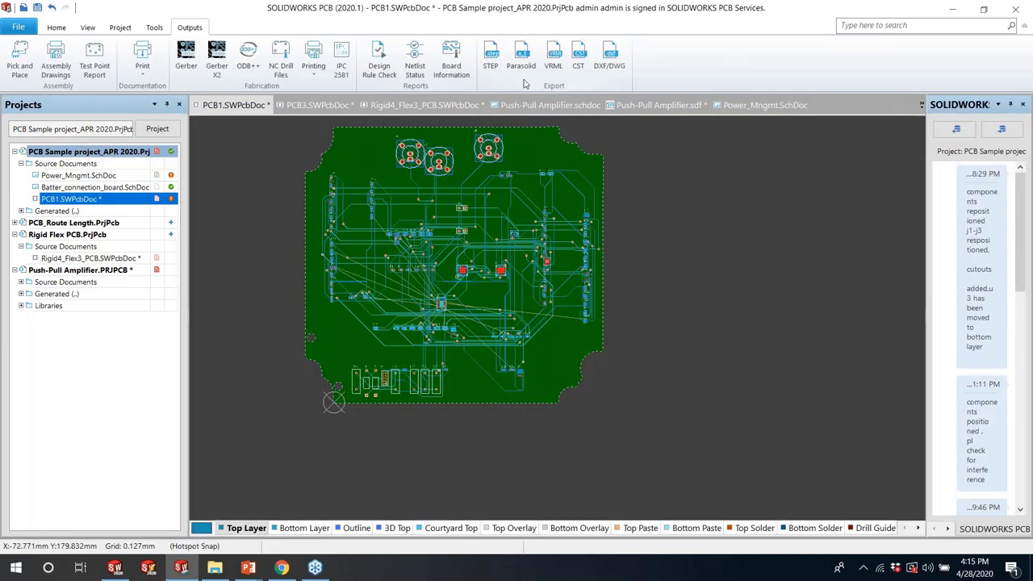
click(119, 27)
click(305, 65)
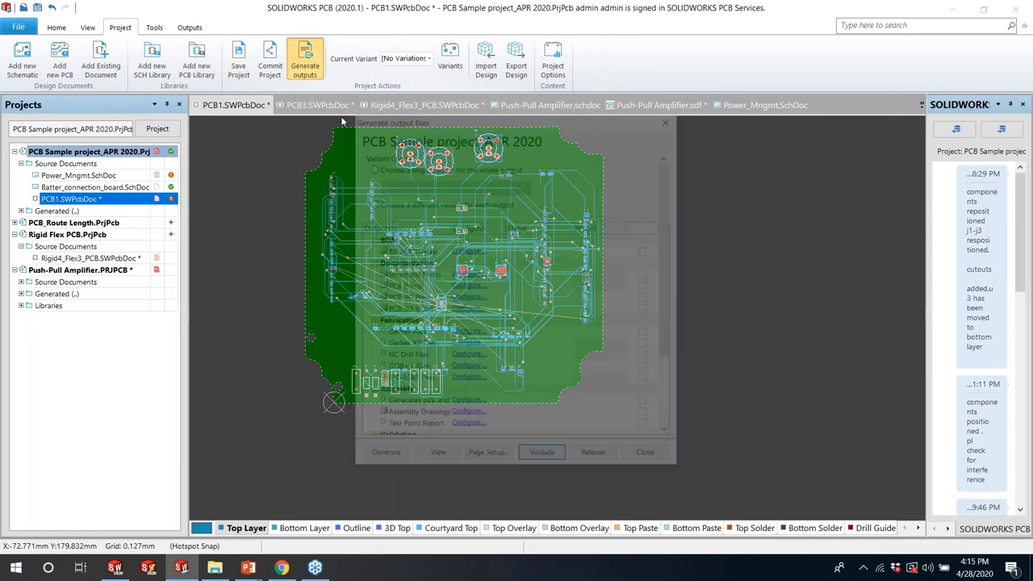
Enable the Bill of Materials, Schematic Prints, Gerber Files and Gerber X2 Files outputs
click(653, 179)
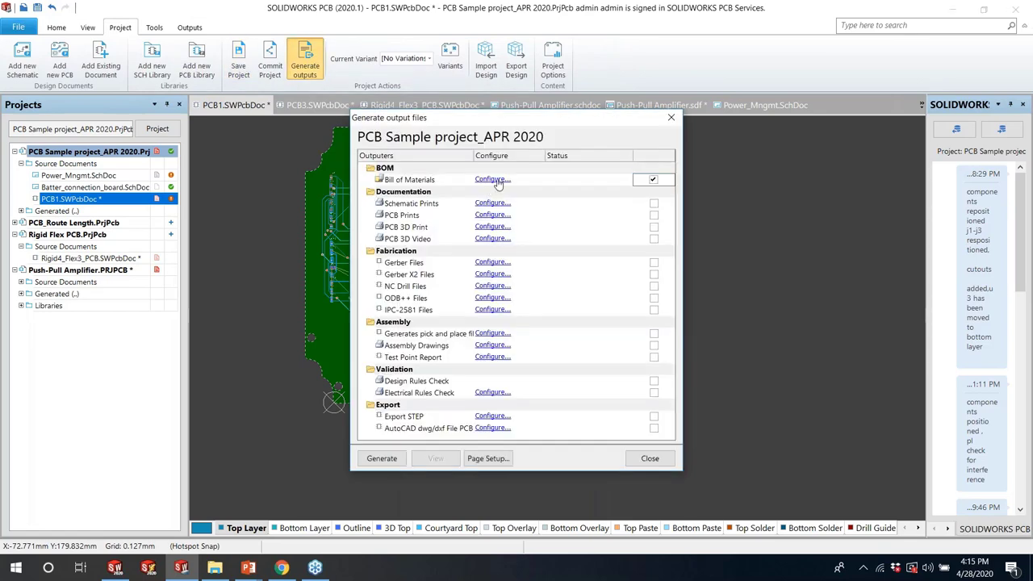
click(653, 203)
click(654, 263)
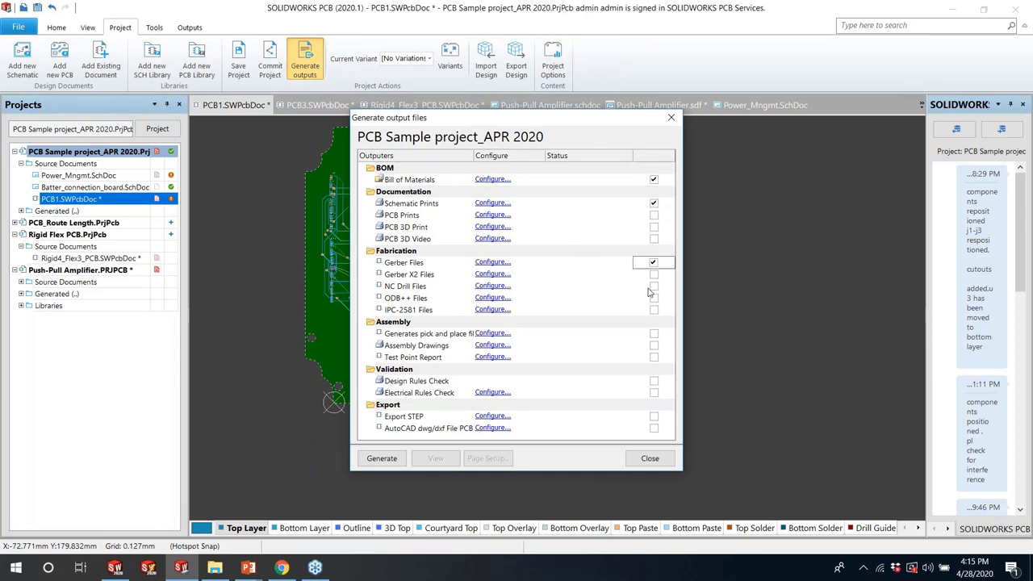
click(654, 274)
Set Gerber X2 to plot all layers with 2:5 format in millimeters
click(508, 275)
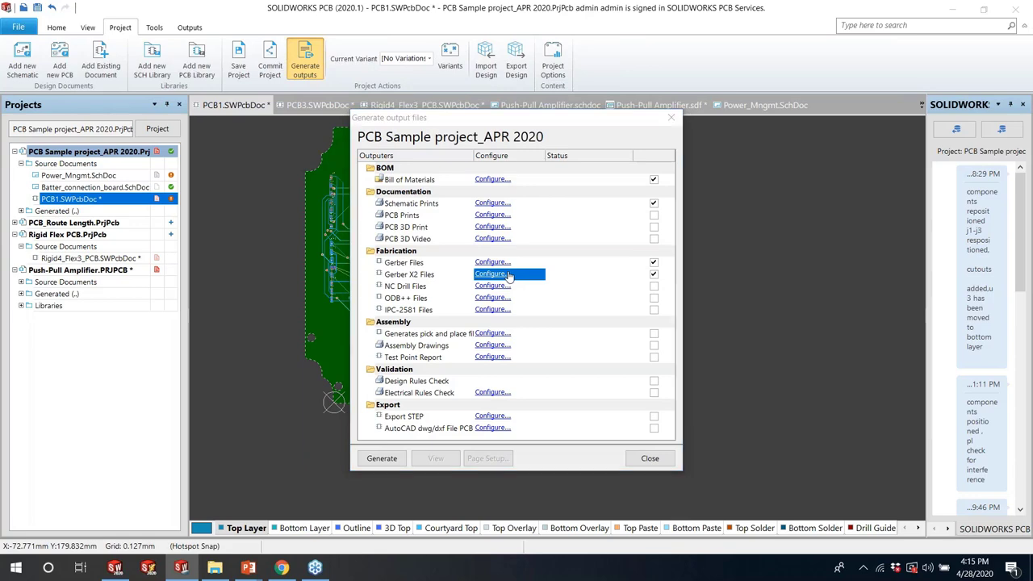
right_click(597, 220)
click(611, 227)
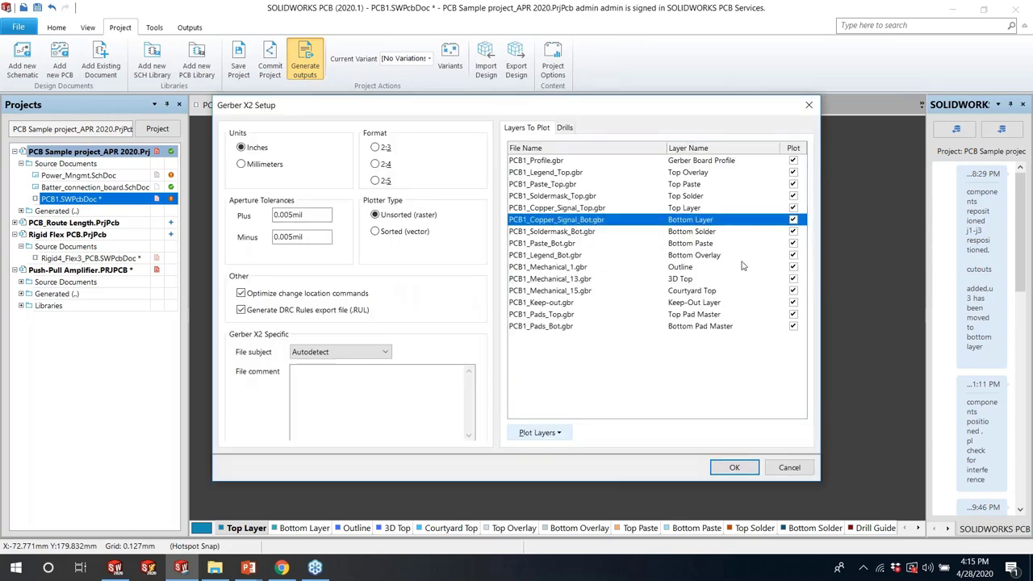
click(375, 181)
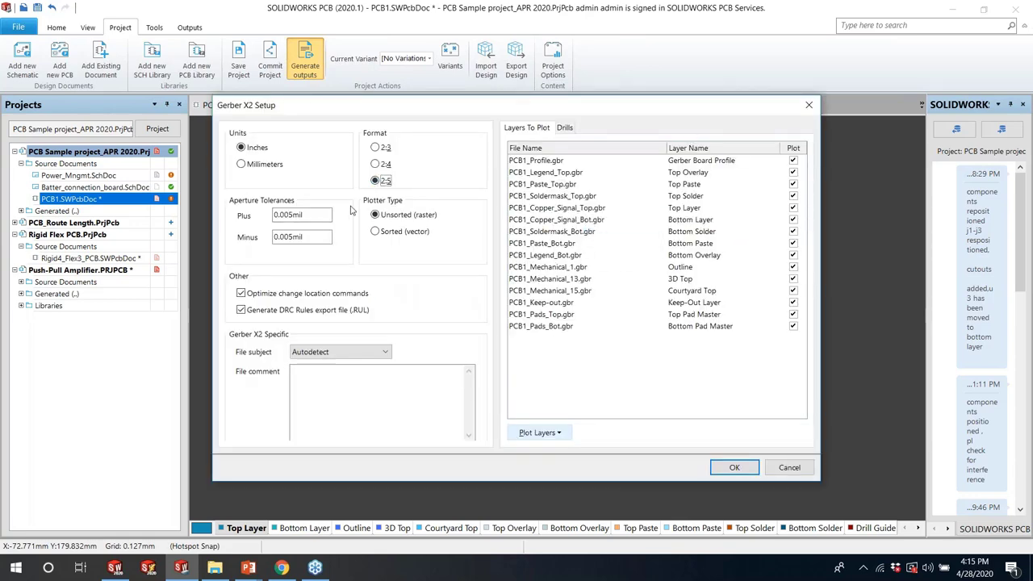
click(242, 165)
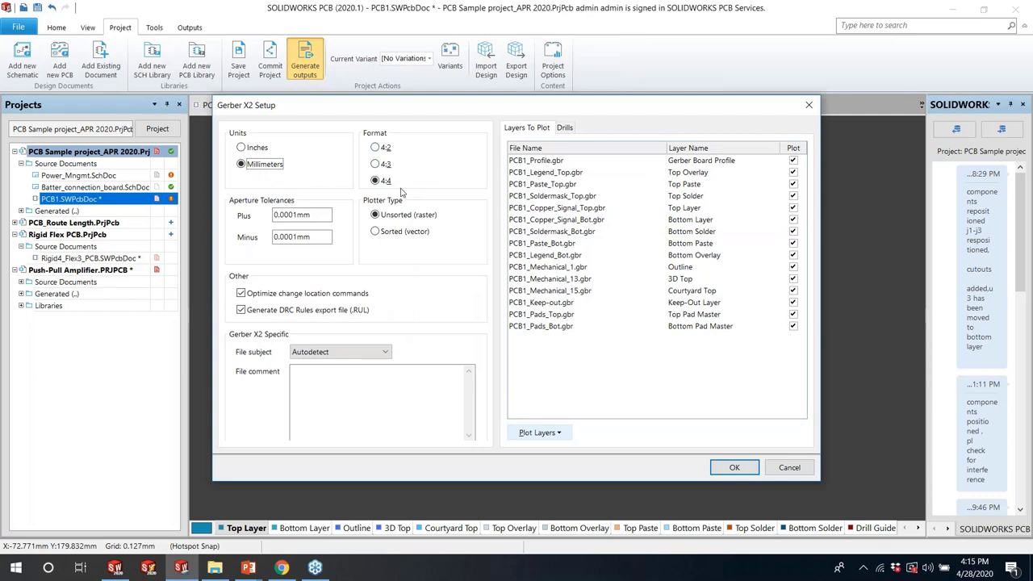
click(732, 468)
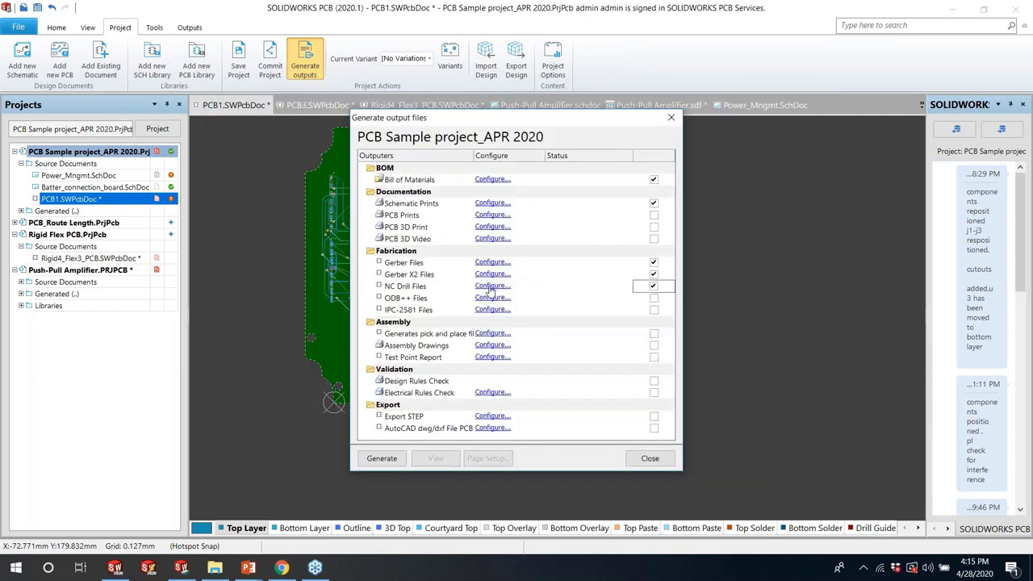
Switch the NC Drill output units to millimeters
click(493, 287)
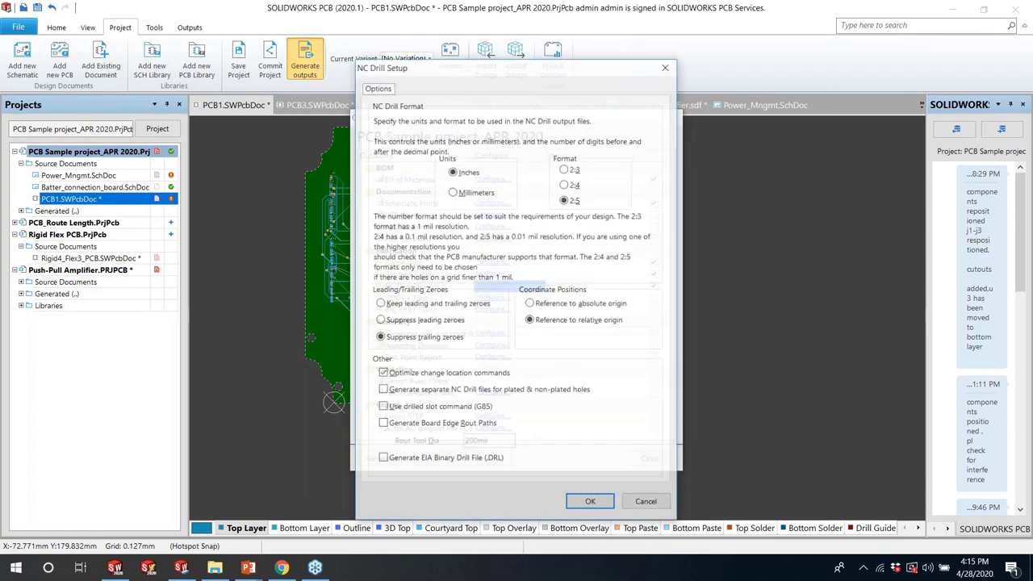
click(467, 195)
click(593, 502)
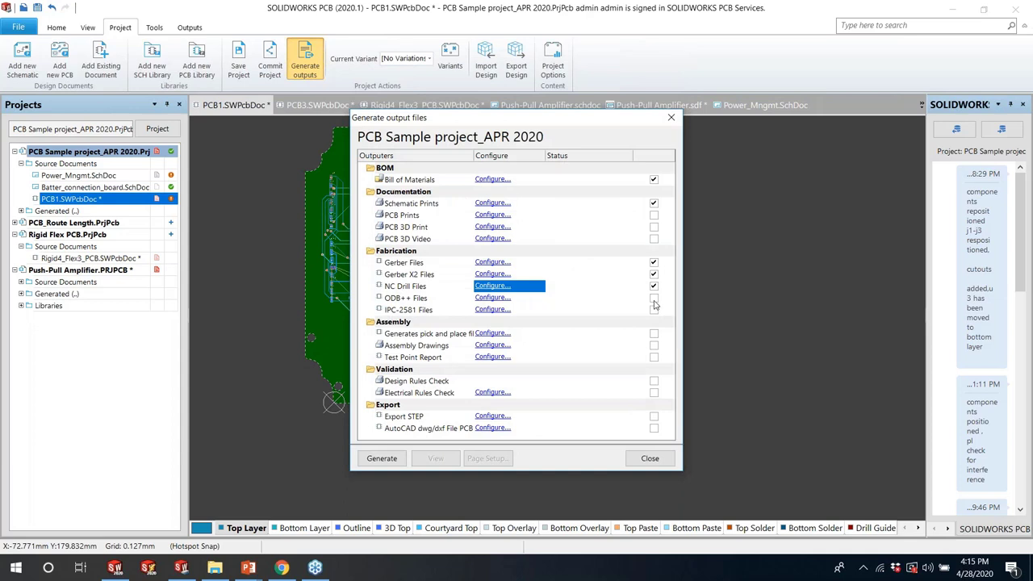
Enable ODB++ with default settings and IPC-2581 Files, then start configuring IPC-2581
click(654, 298)
click(491, 299)
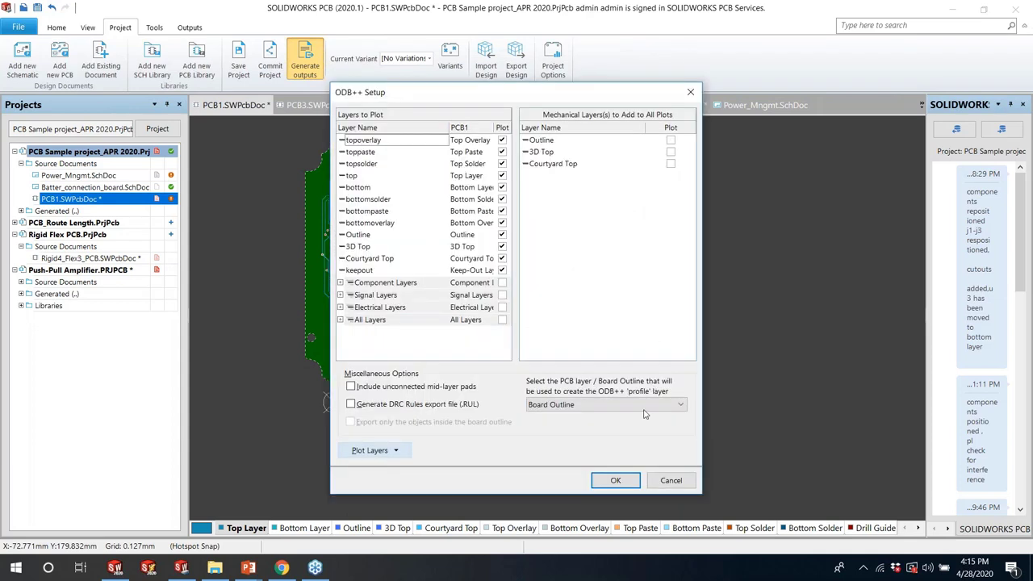
click(616, 480)
click(654, 310)
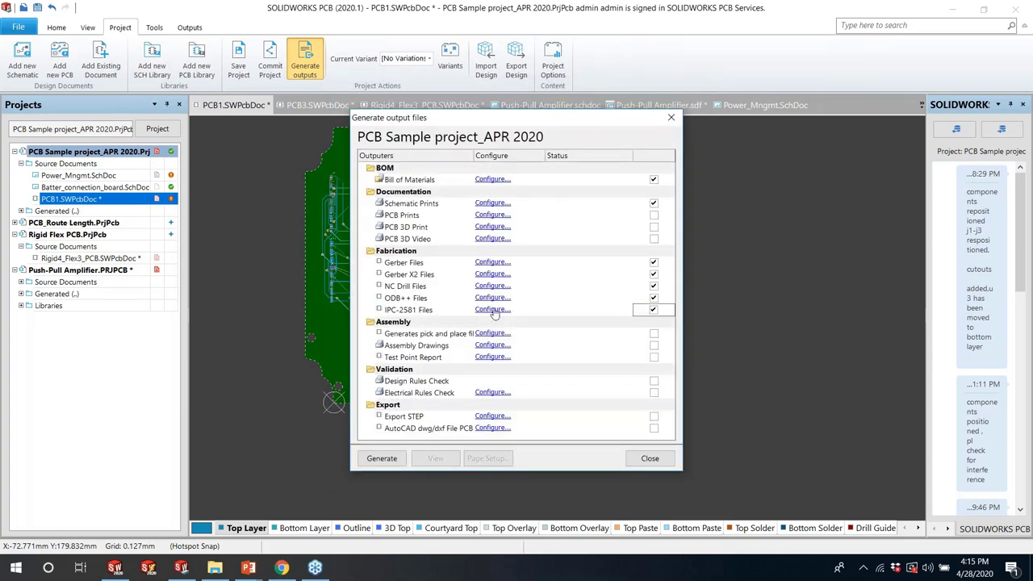
click(493, 309)
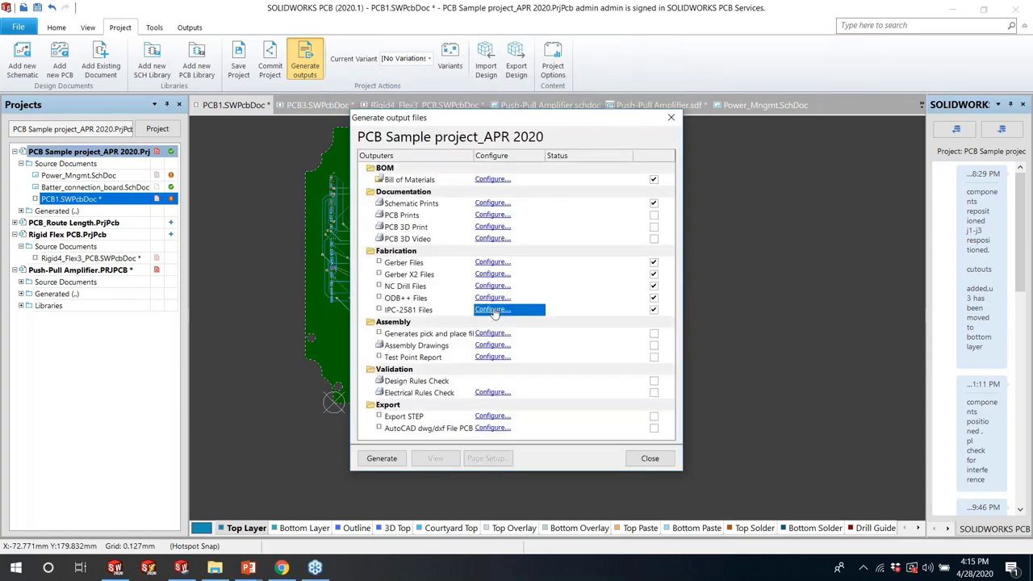
click(553, 251)
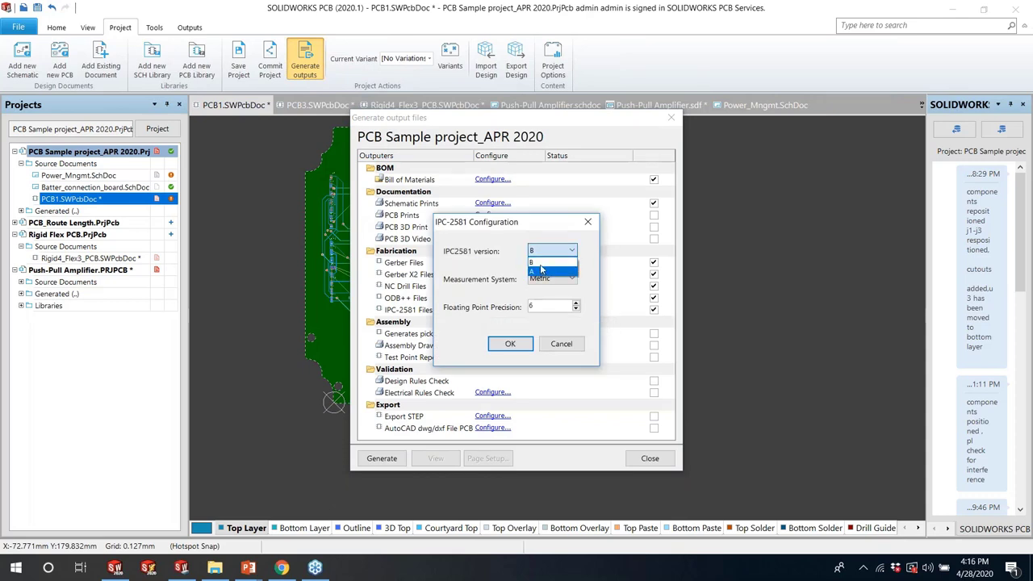
Keep the IPC-2581 configuration at version B with Metric measurement
click(540, 263)
click(549, 279)
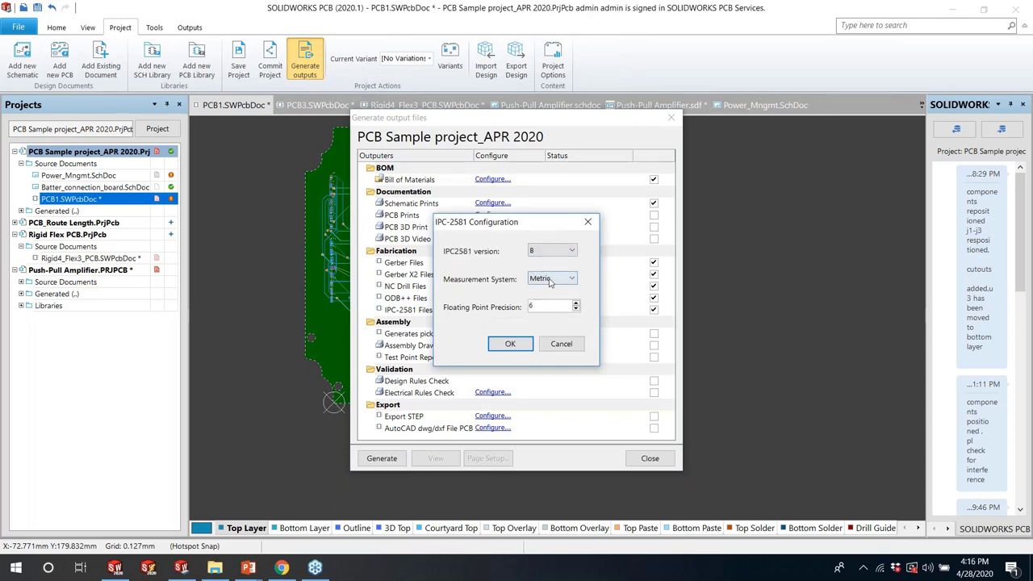
click(550, 280)
click(509, 344)
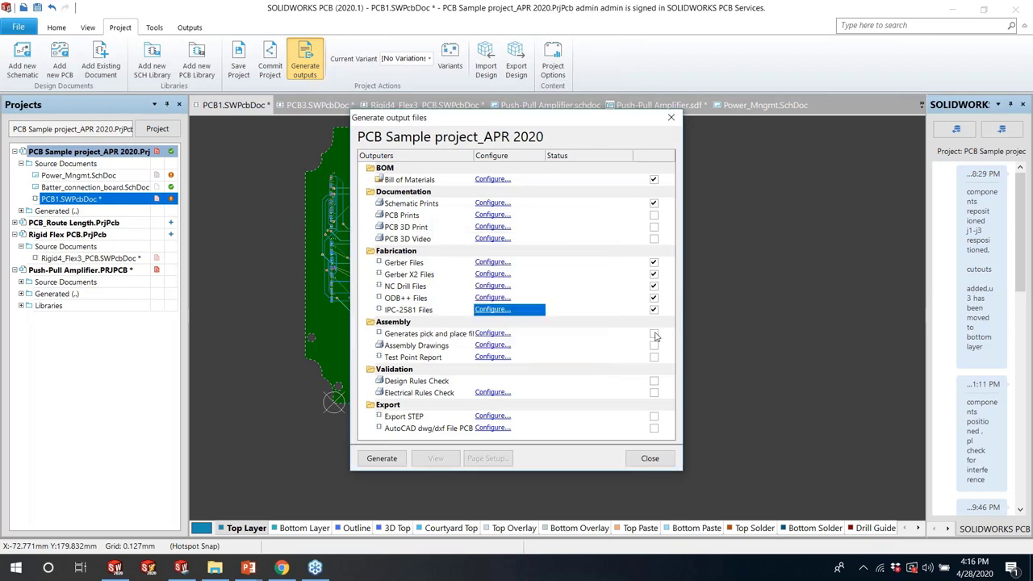
Enable the Pick and Place, Assembly Drawings and Test Point Report outputs
click(654, 333)
click(653, 345)
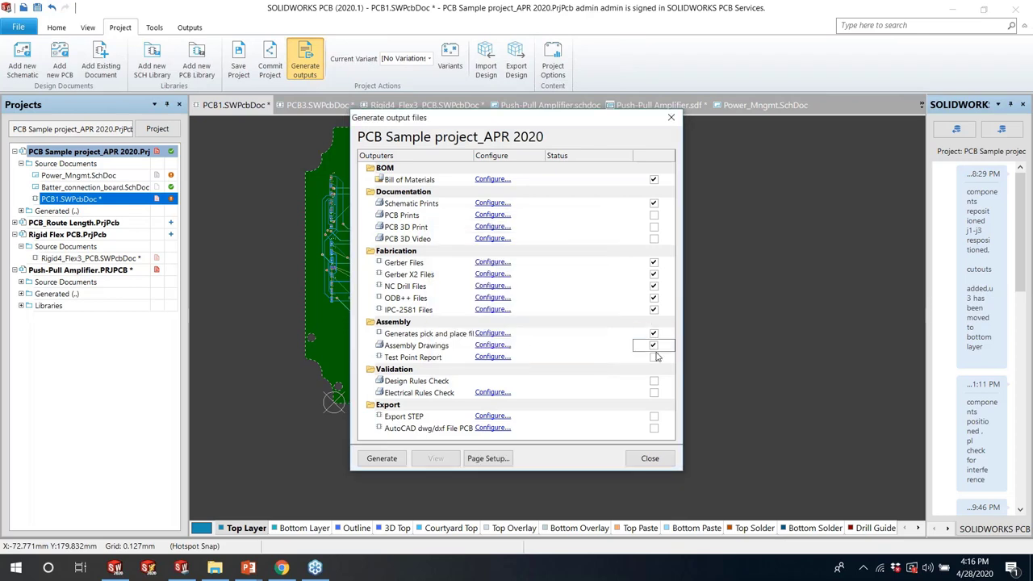
click(653, 358)
Add IPC-D-356A to the test point report with adjacency 25mil, board outline and traces
click(494, 358)
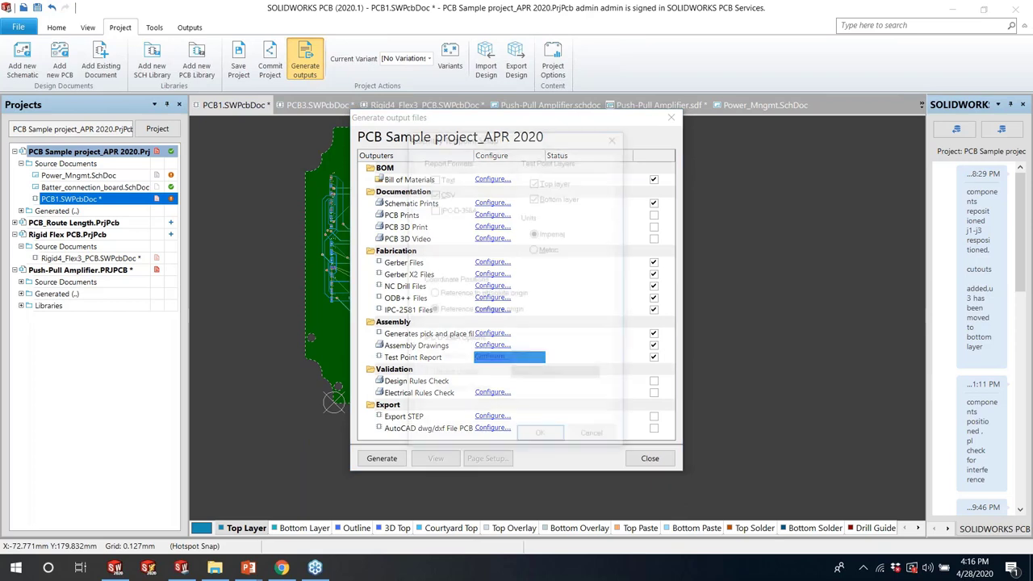
click(457, 210)
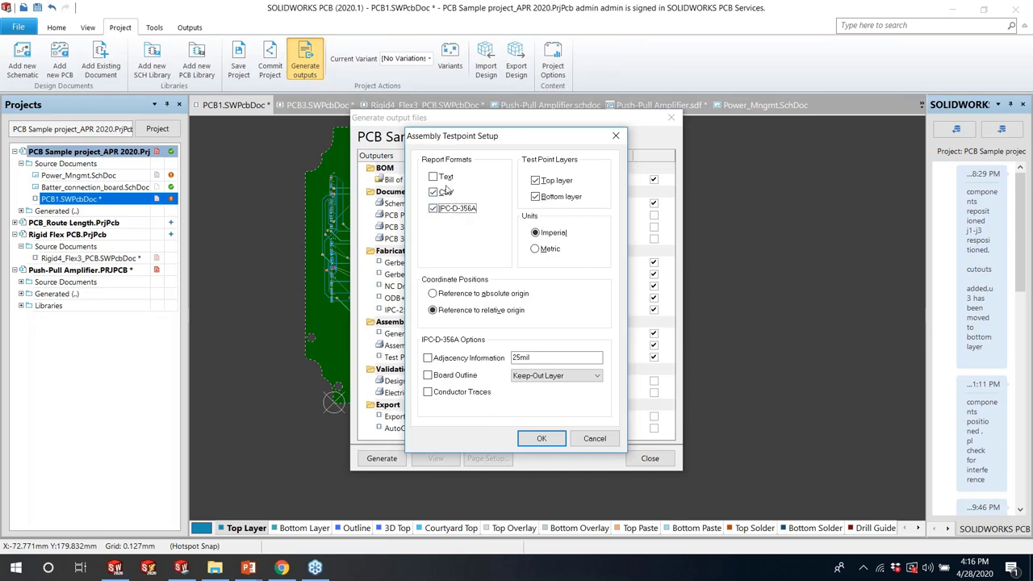
click(428, 358)
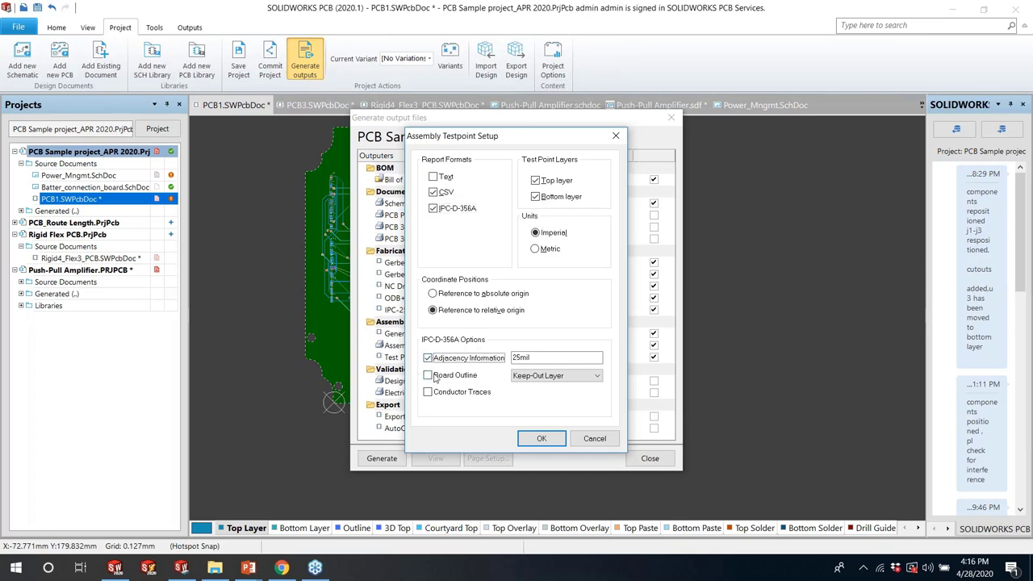
click(429, 375)
click(427, 392)
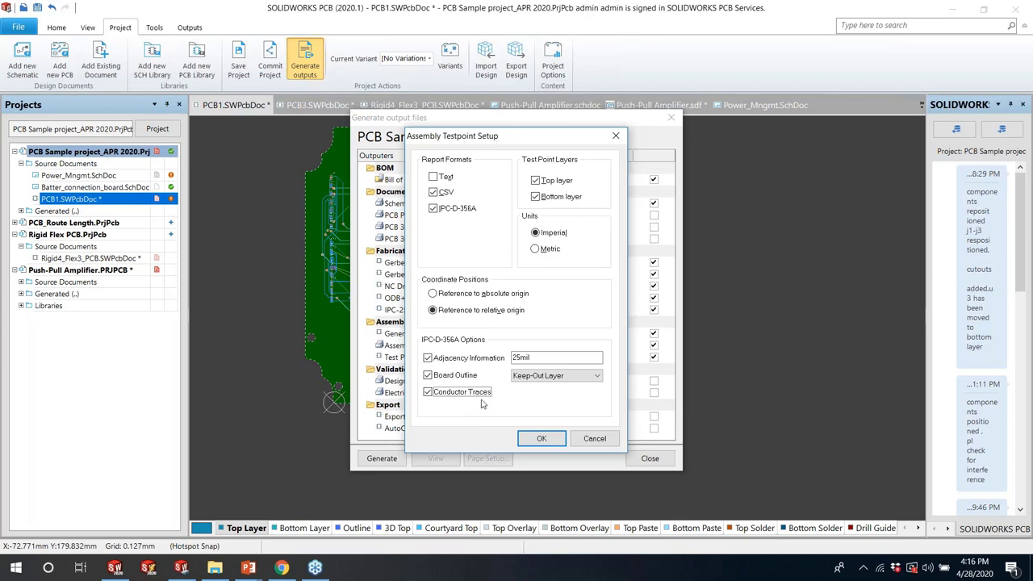
click(562, 357)
click(573, 377)
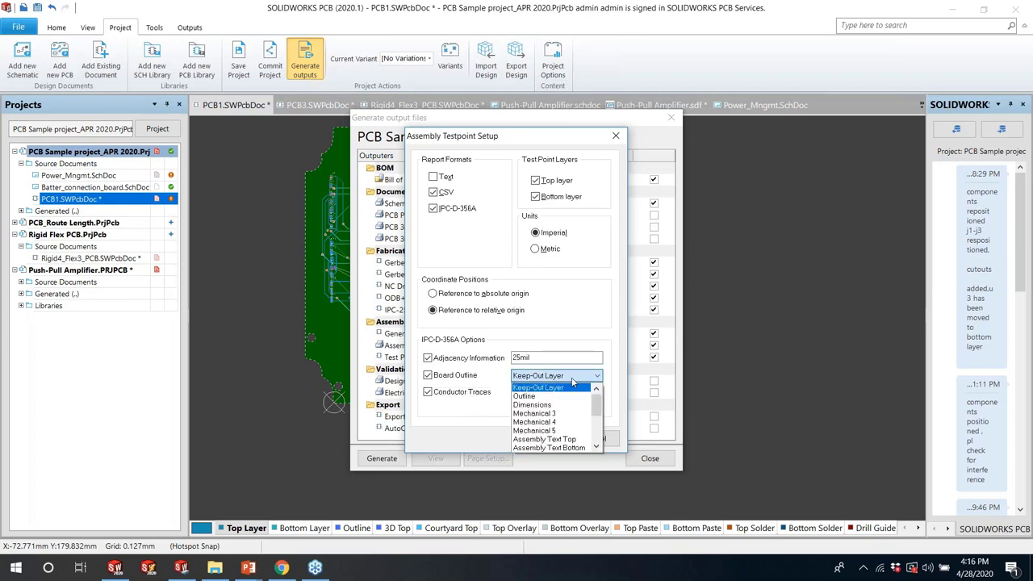
click(574, 378)
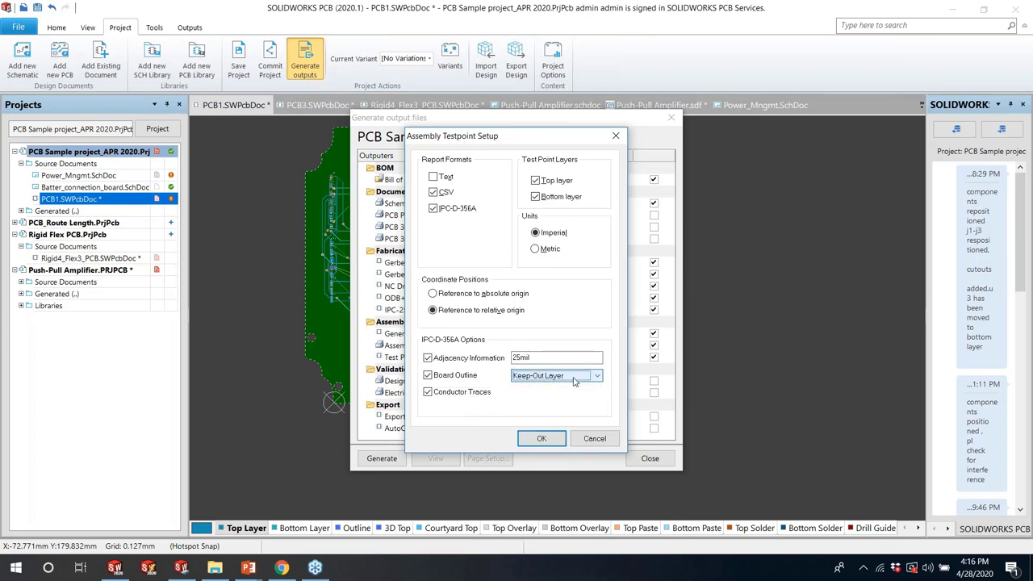
click(574, 378)
click(561, 383)
click(548, 441)
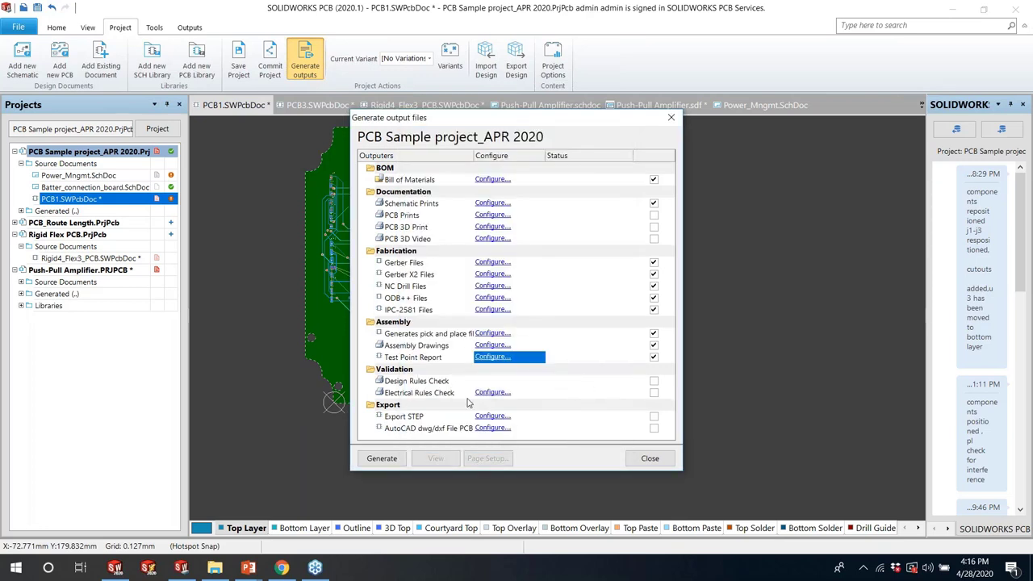
Enable the STEP and AutoCAD dwg/dxf exports and generate all checked outputs
click(653, 415)
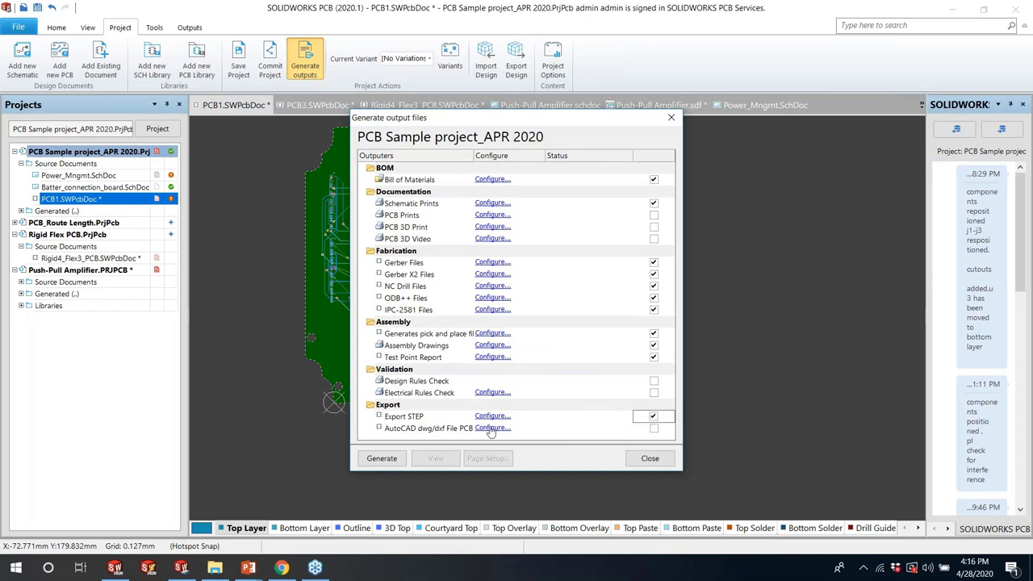
click(653, 427)
click(379, 458)
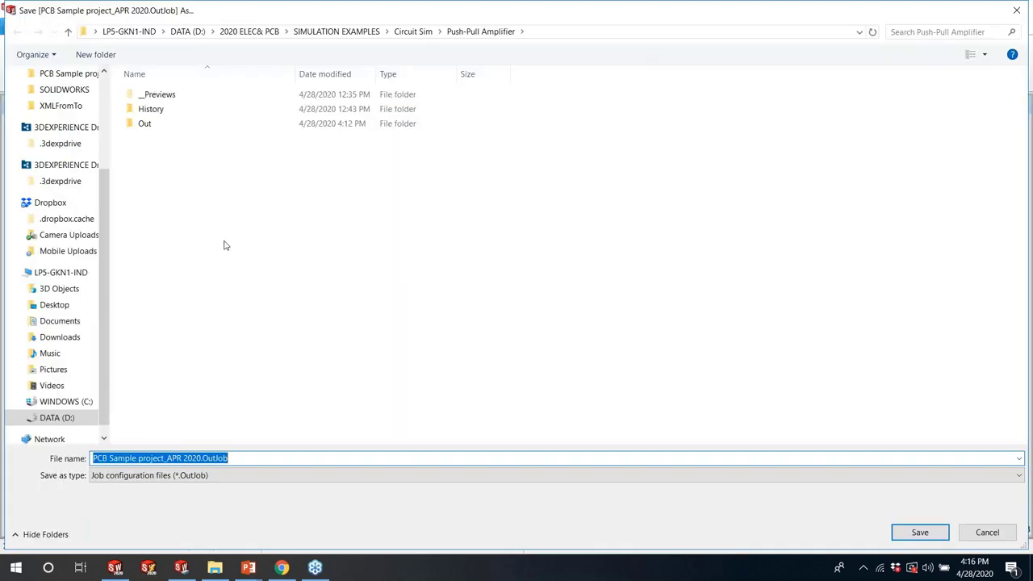
Save PCB Sample project_APR 2020.OutJob and switch back to the PowerPoint slide show
click(226, 458)
click(922, 532)
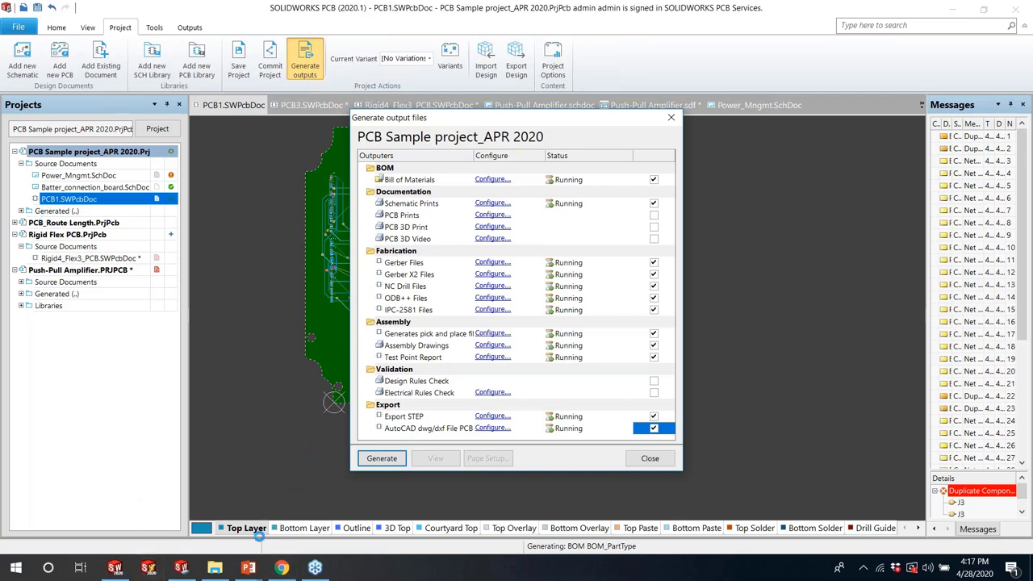
click(248, 567)
click(350, 523)
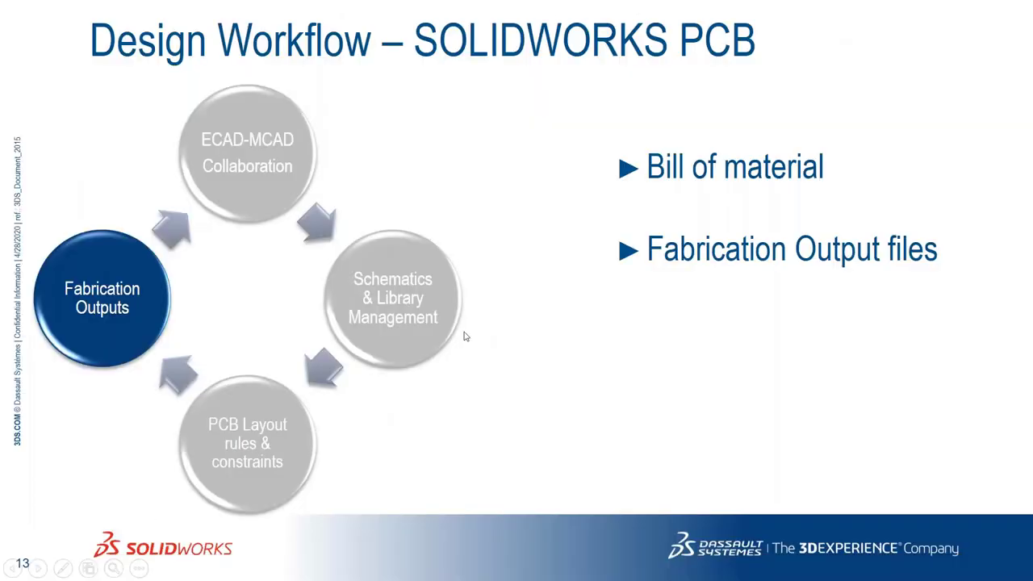
Reveal the Generate output files illustration, then move to the next slide
click(465, 337)
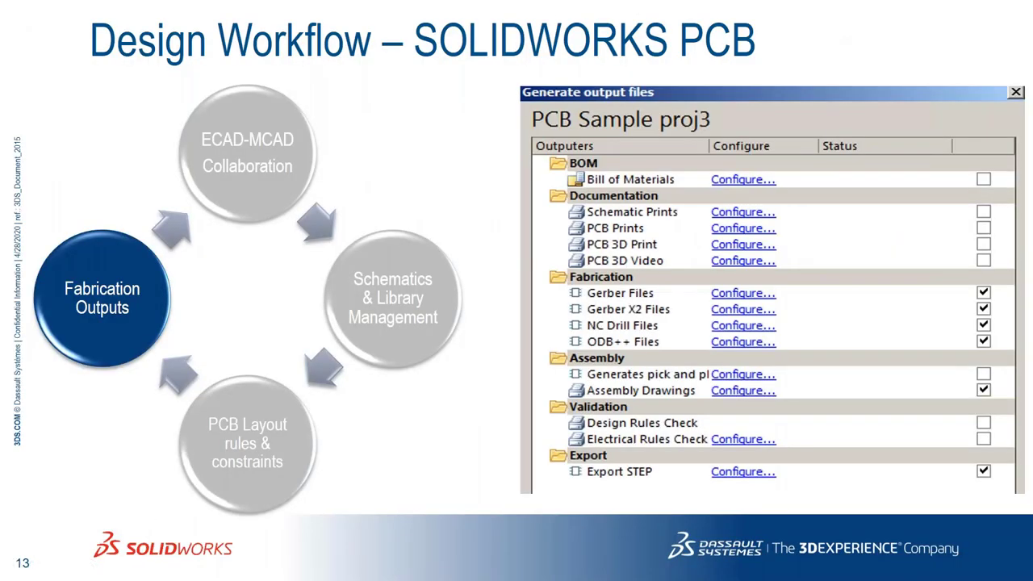
key(Right)
key(Right)
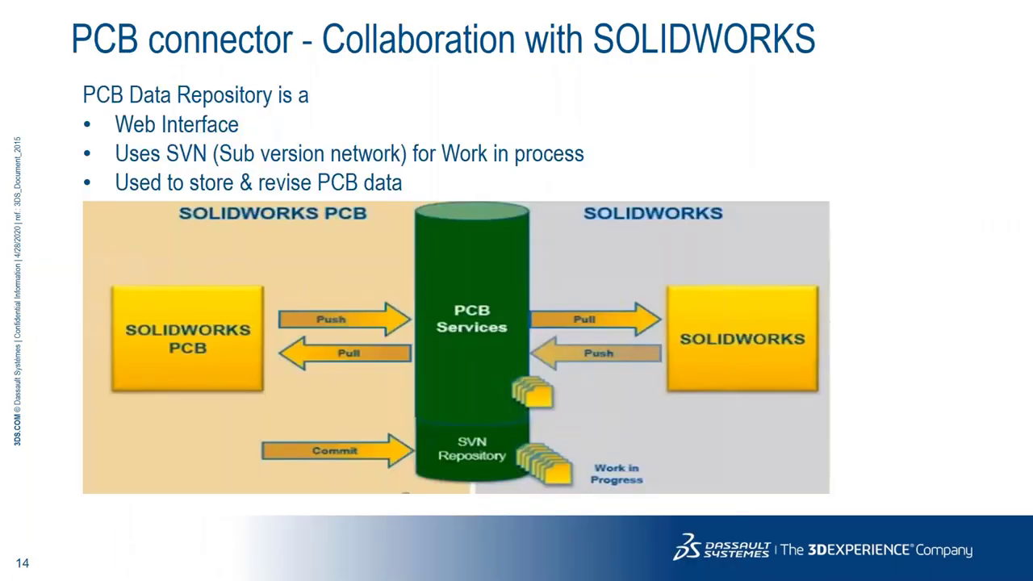